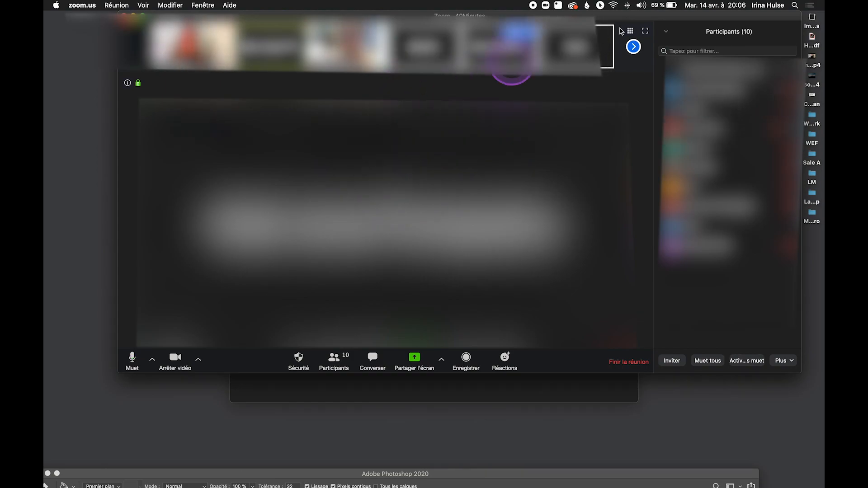
# Open the meeting chat and send the message "Comment any questions! :)" to everyone.
pyautogui.click(645, 31)
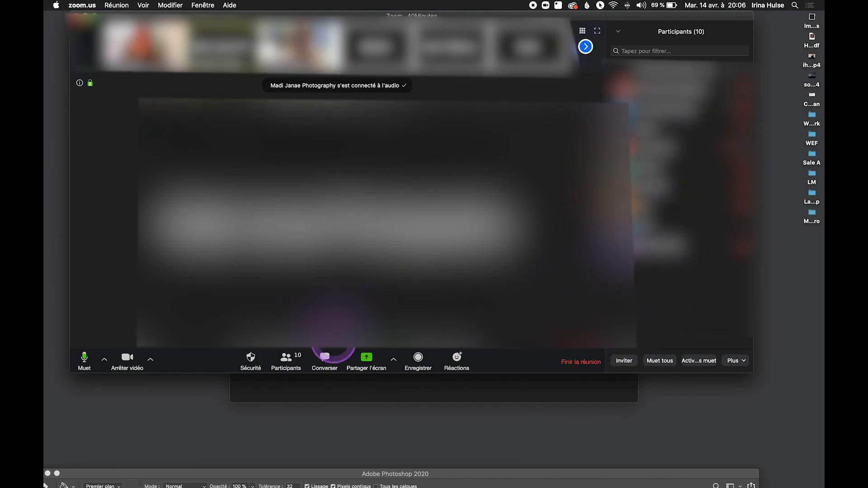
pyautogui.click(323, 360)
pyautogui.click(644, 360)
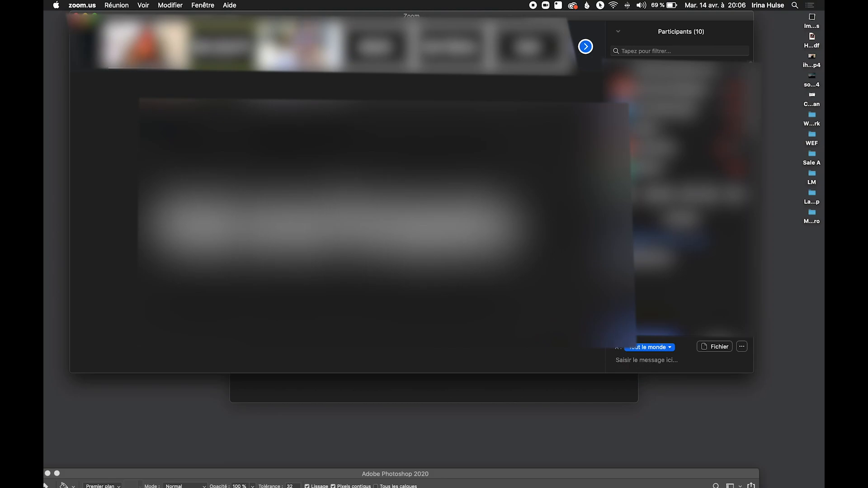
pyautogui.write('Comment any questions! :)')
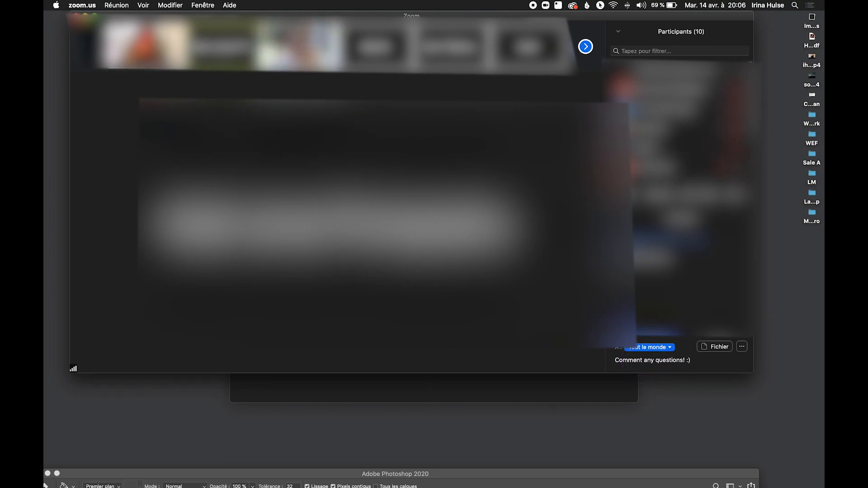
pyautogui.press('Return')
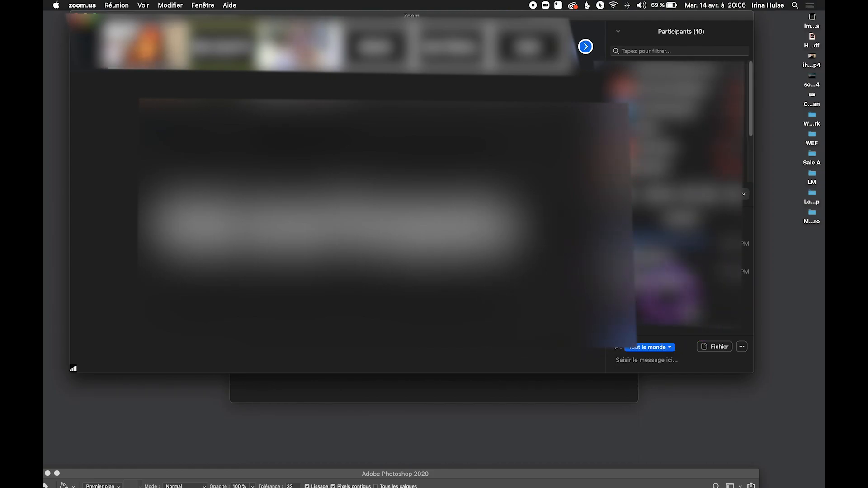
pyautogui.click(741, 347)
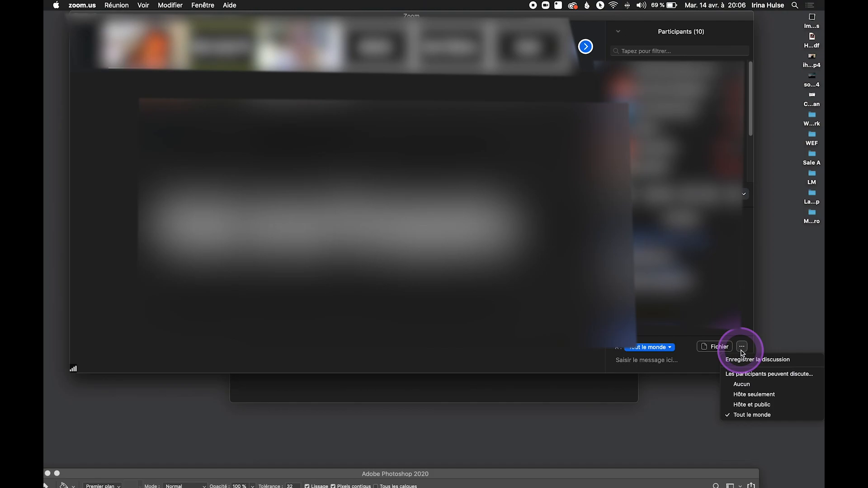
pyautogui.click(722, 314)
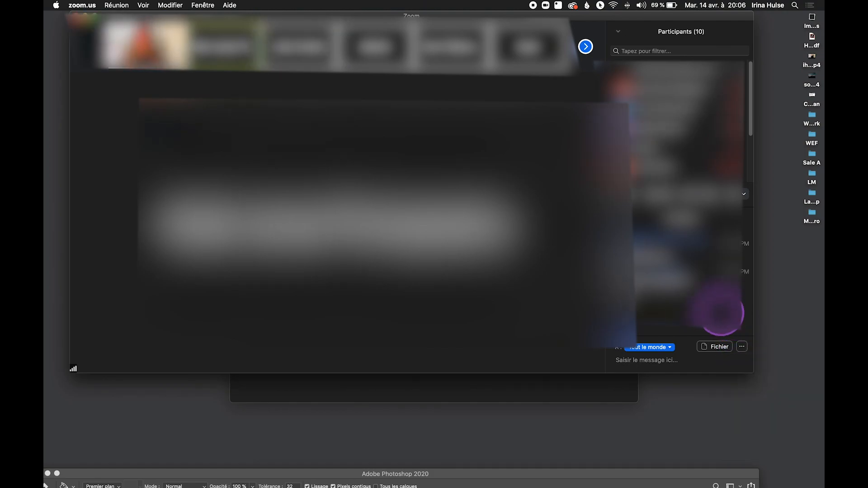
pyautogui.moveTo(299, 17); pyautogui.dragTo(286, 17)
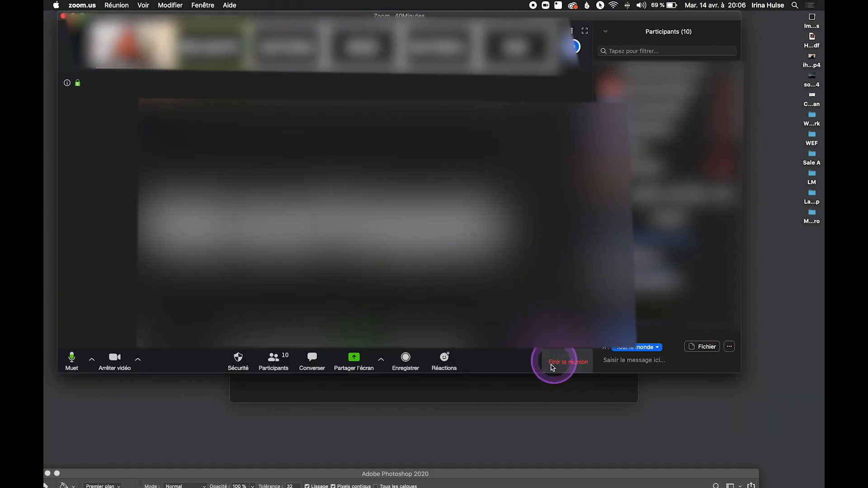
pyautogui.click(568, 381)
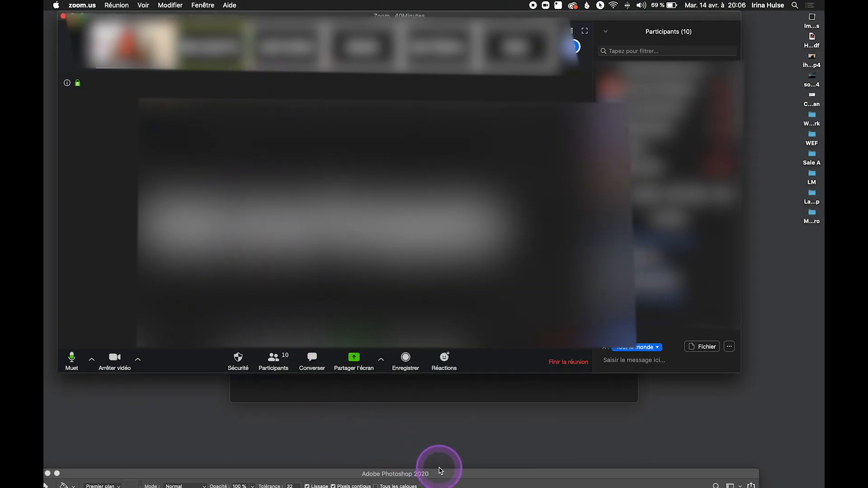
# Raise the Photoshop window slightly on the desktop and start sharing the whole desktop in the meeting.
pyautogui.click(453, 473)
pyautogui.moveTo(477, 473); pyautogui.dragTo(498, 442)
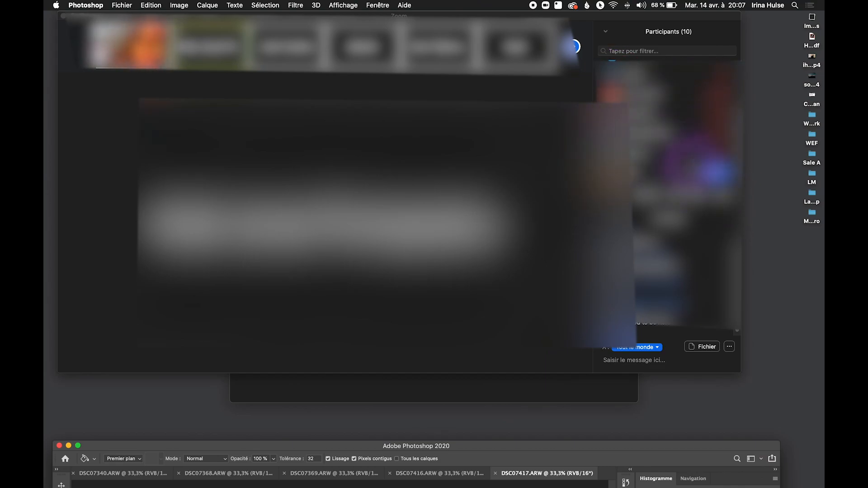
pyautogui.click(714, 152)
pyautogui.click(682, 273)
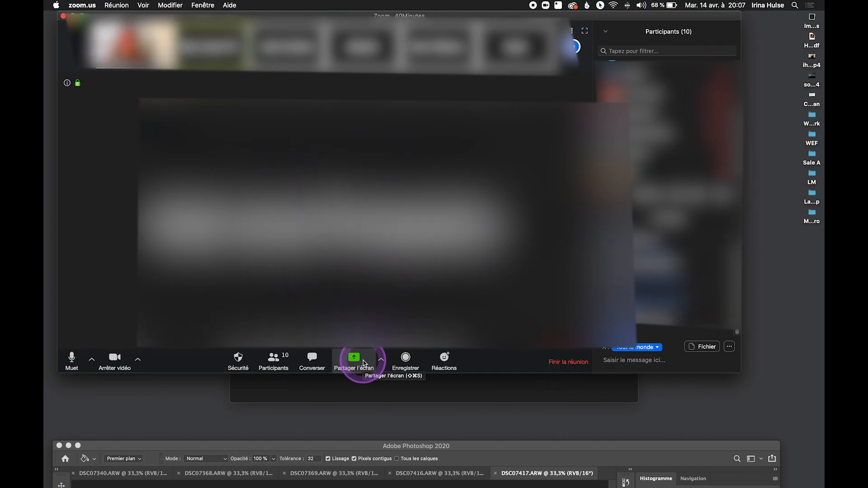
pyautogui.click(354, 358)
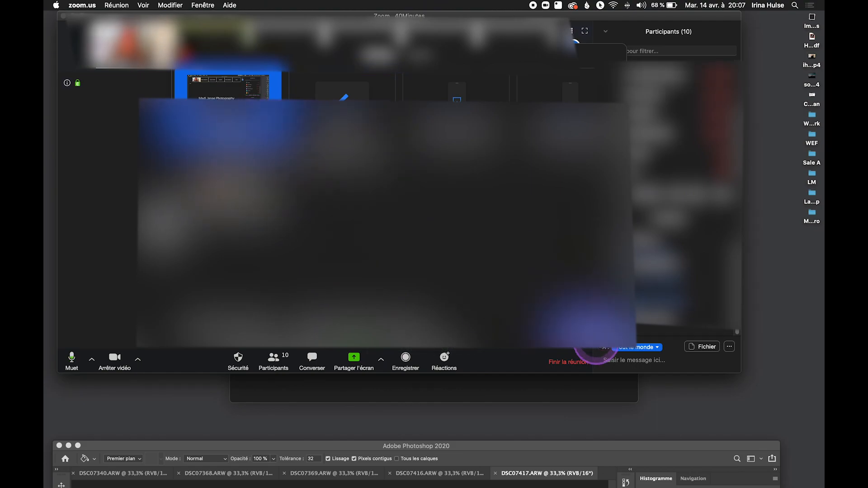
pyautogui.click(590, 334)
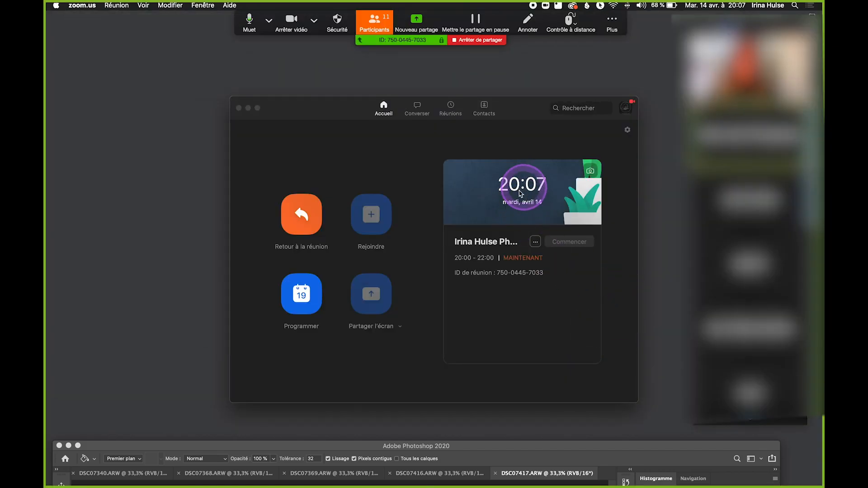
# Move the Zoom home window aside and bring the Photoshop window with the horse photo fully into view.
pyautogui.moveTo(358, 118); pyautogui.dragTo(596, 249)
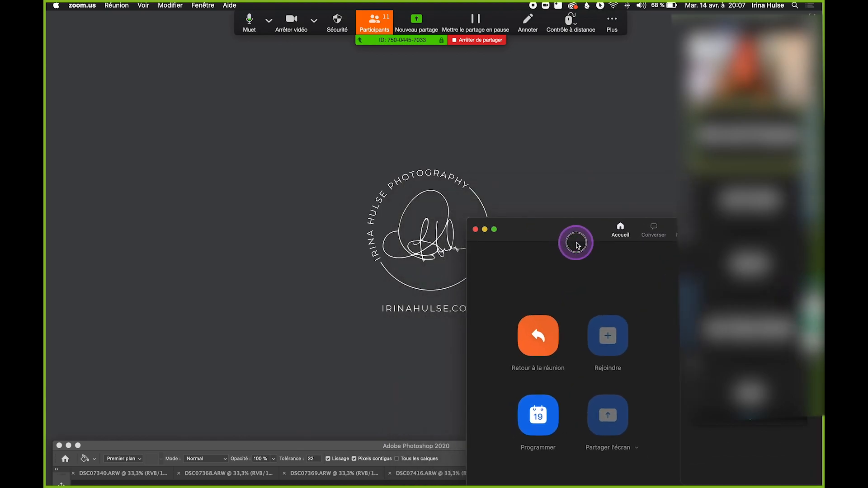
pyautogui.click(378, 449)
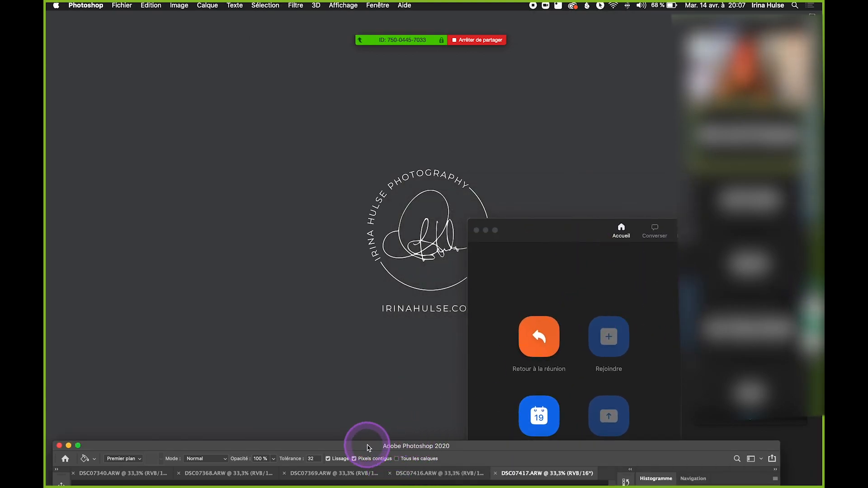
pyautogui.moveTo(368, 446); pyautogui.dragTo(362, 14)
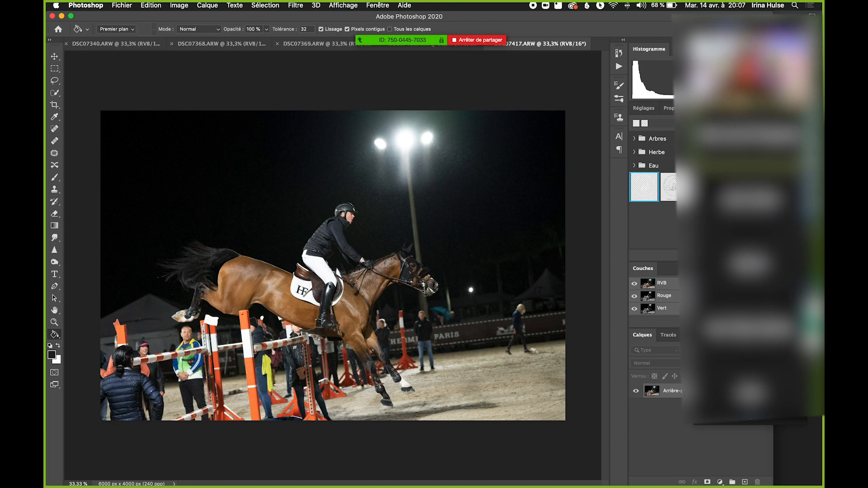
# Open the meeting chat as a floating window during the screen share and place it beside the photo.
pyautogui.moveTo(562, 67)
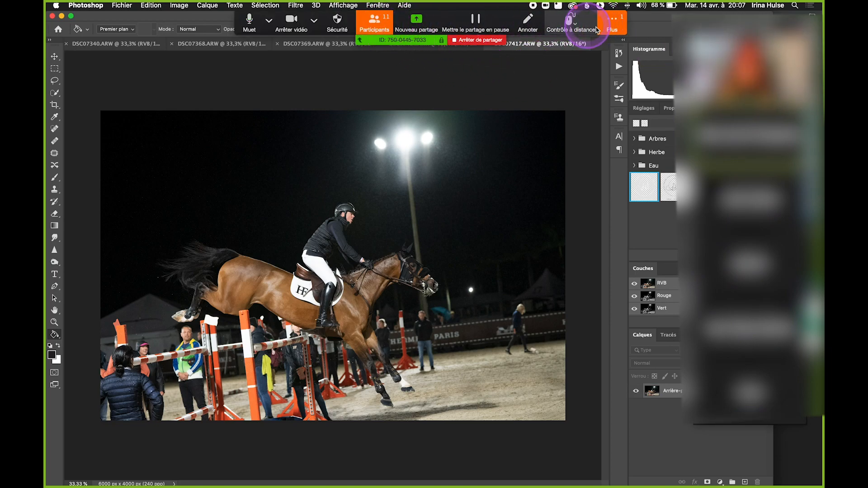
pyautogui.click(612, 22)
pyautogui.click(621, 55)
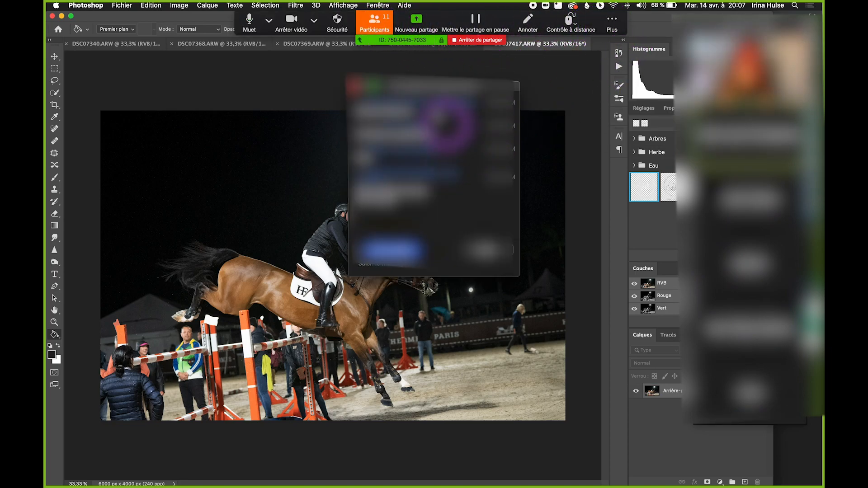
pyautogui.moveTo(431, 86); pyautogui.dragTo(600, 147)
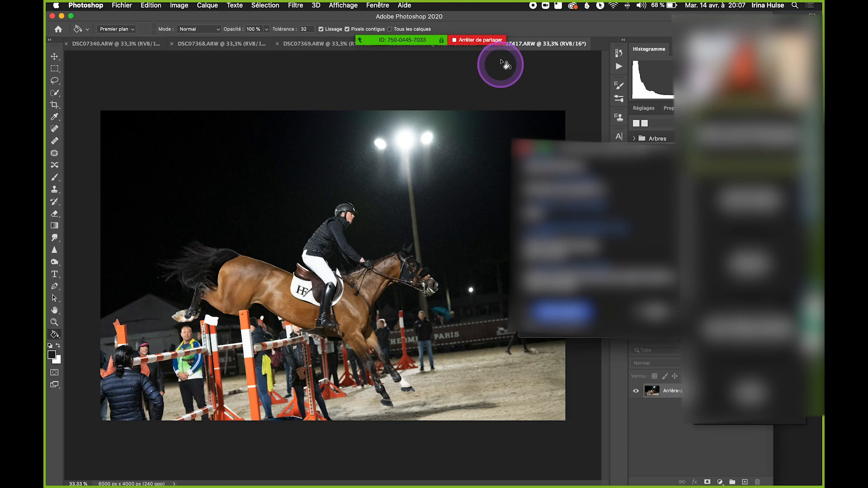
pyautogui.moveTo(571, 148); pyautogui.dragTo(681, 313)
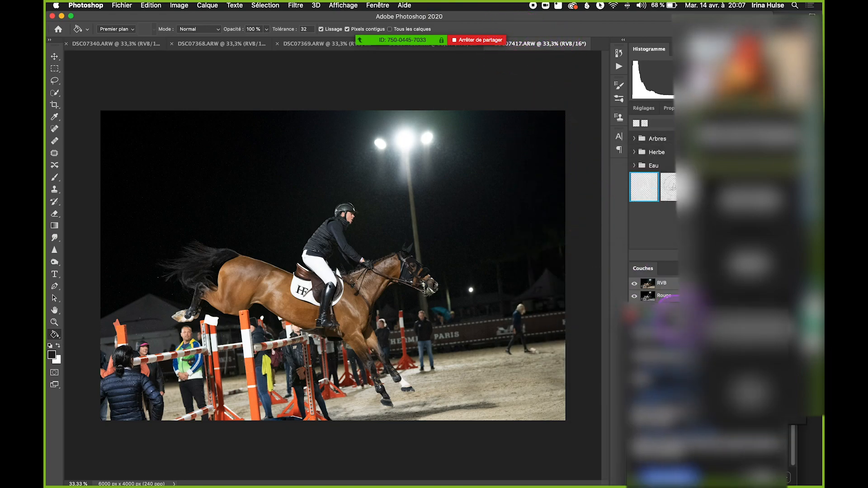
pyautogui.moveTo(670, 315); pyautogui.dragTo(506, 172)
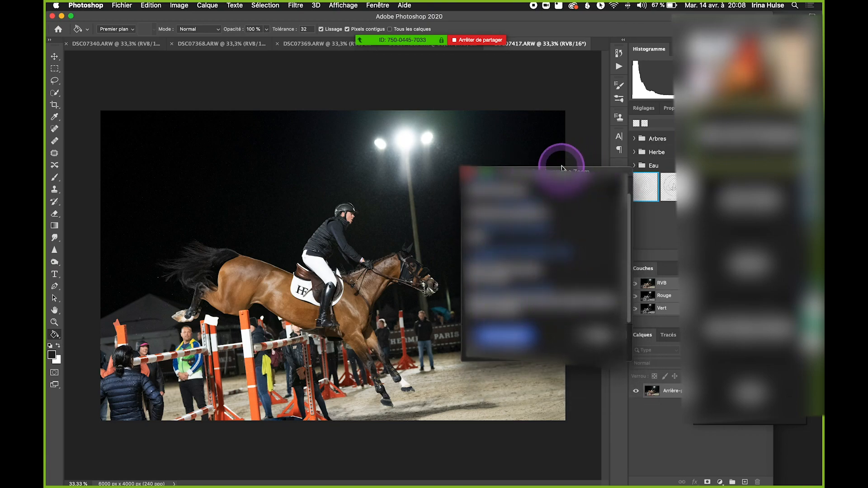
pyautogui.moveTo(562, 169); pyautogui.dragTo(693, 168)
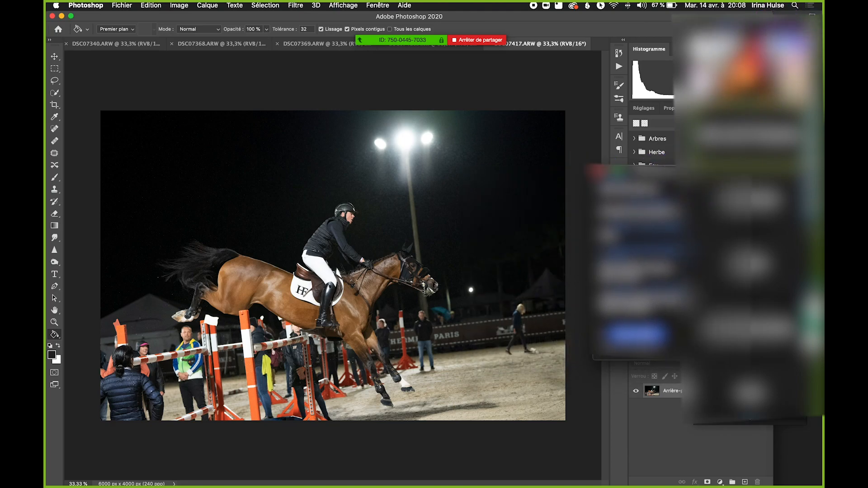
# Mute the meeting microphone and return to the horse photo in Photoshop.
pyautogui.press('shift+super+a')
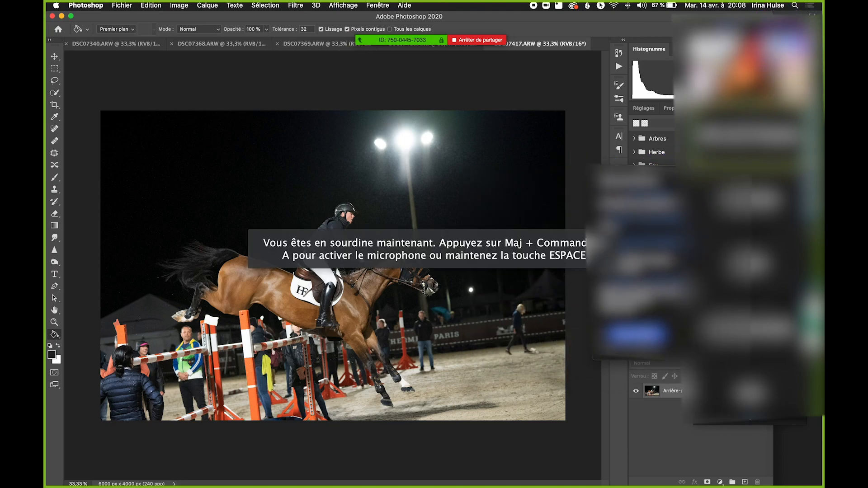
pyautogui.click(573, 159)
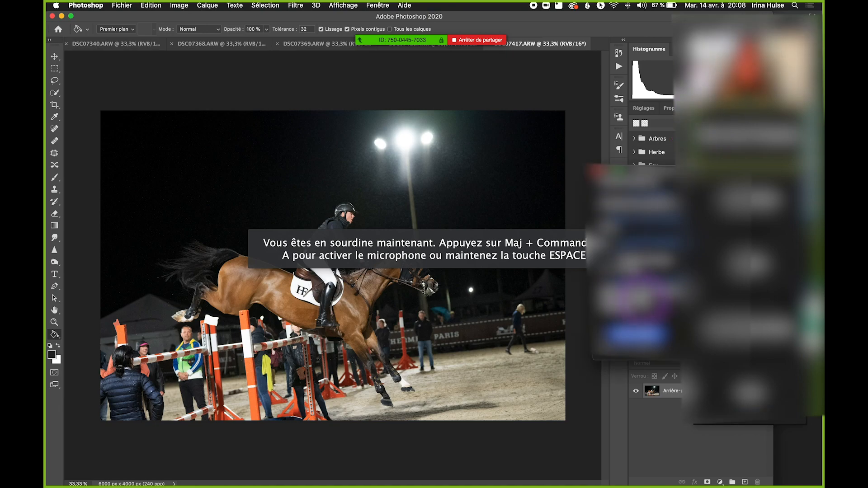
pyautogui.click(260, 158)
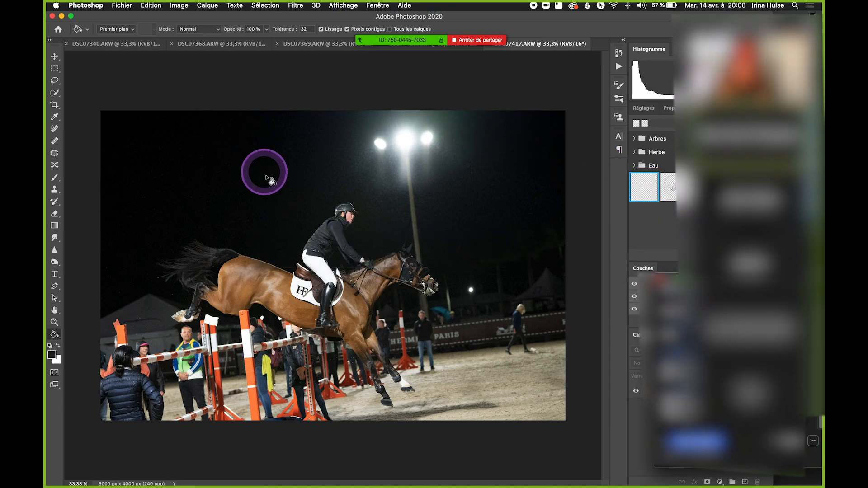
# Save the horse jumping photo DSC07417 as an Adobe cloud document.
pyautogui.scroll(6, 335, 255)
pyautogui.moveTo(441, 259); pyautogui.dragTo(392, 140)
pyautogui.moveTo(428, 278); pyautogui.dragTo(462, 280)
pyautogui.moveTo(276, 135); pyautogui.dragTo(376, 223)
pyautogui.moveTo(330, 184); pyautogui.dragTo(362, 219)
pyautogui.scroll(-6, 362, 221)
pyautogui.press('super+s')
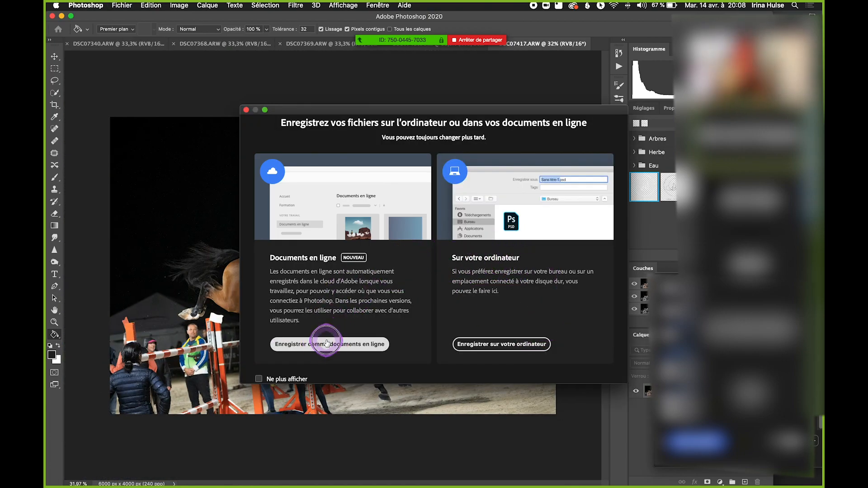
pyautogui.click(326, 342)
pyautogui.click(594, 369)
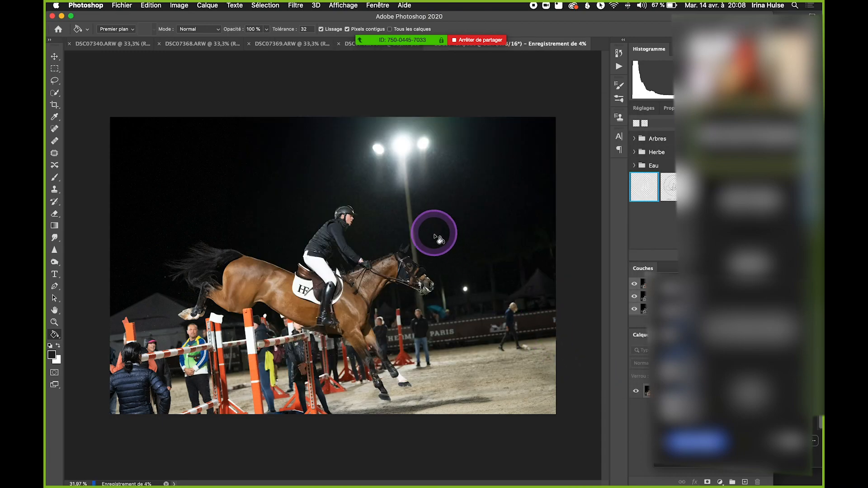
# Move the floating chat window clear of the photo and the layer list.
pyautogui.moveTo(687, 279); pyautogui.dragTo(515, 158)
pyautogui.click(749, 424)
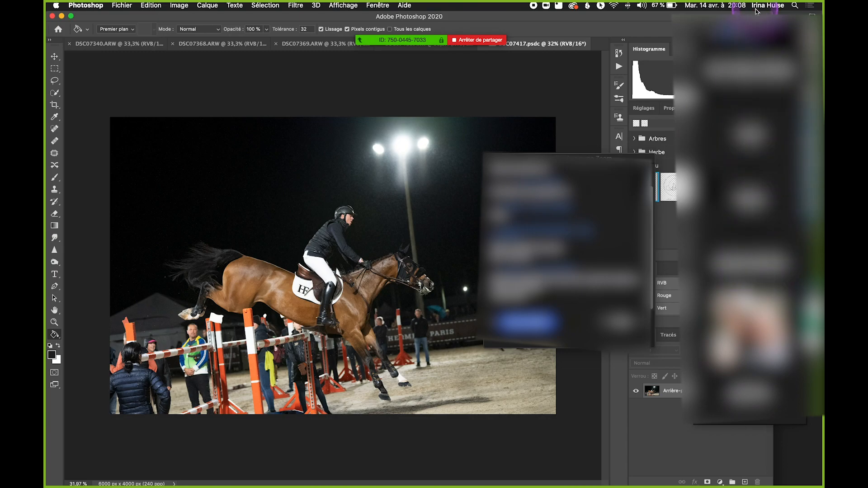
pyautogui.moveTo(620, 158); pyautogui.dragTo(639, 8)
pyautogui.moveTo(672, 205); pyautogui.dragTo(692, 169)
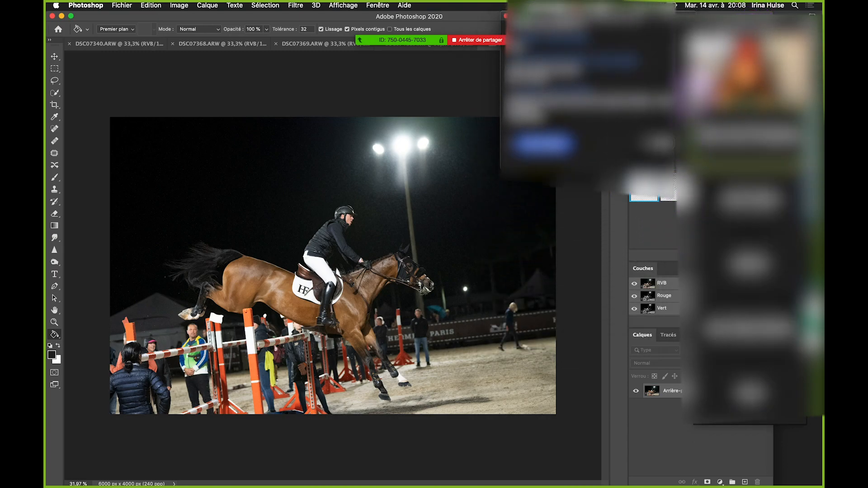
pyautogui.moveTo(650, 17); pyautogui.dragTo(816, 441)
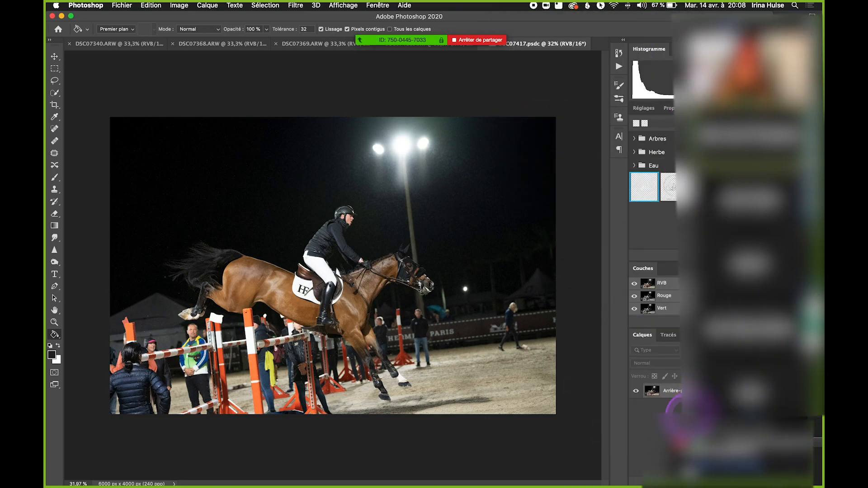
# Duplicate the photo's background layer and save the document.
pyautogui.press('super+j')
pyautogui.press('super+s')
pyautogui.scroll(5, 272, 276)
pyautogui.scroll(-5, 294, 276)
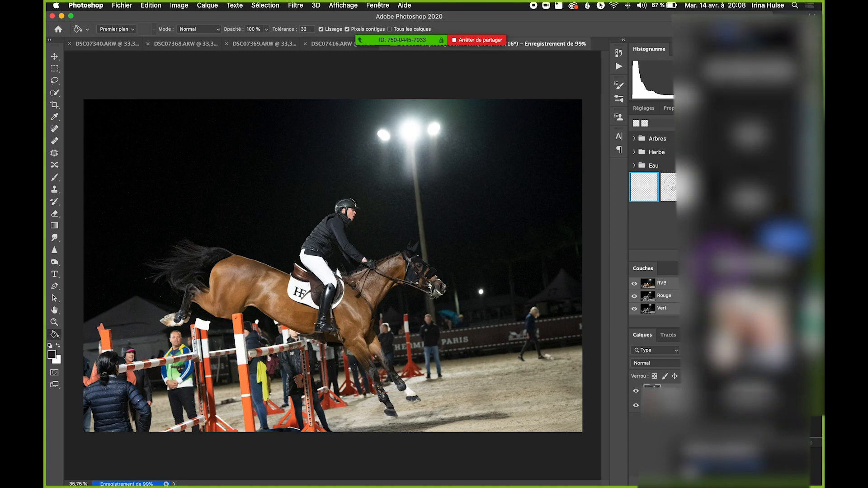
# Outline the horse and rider with a loose freehand Lasso selection, including the tail and all legs.
pyautogui.click(54, 81)
pyautogui.moveTo(333, 192)
pyautogui.mouseDown()
pyautogui.moveTo(297, 218)
pyautogui.moveTo(284, 249)
pyautogui.mouseUp()
pyautogui.moveTo(225, 234)
pyautogui.mouseDown()
pyautogui.moveTo(182, 234)
pyautogui.moveTo(147, 253)
pyautogui.mouseUp()
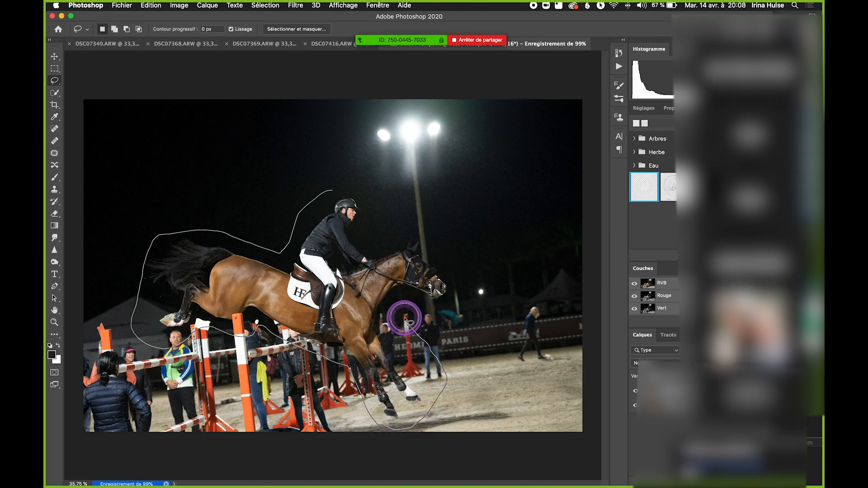
pyautogui.moveTo(445, 310)
pyautogui.mouseDown()
pyautogui.moveTo(463, 274)
pyautogui.moveTo(412, 226)
pyautogui.mouseUp()
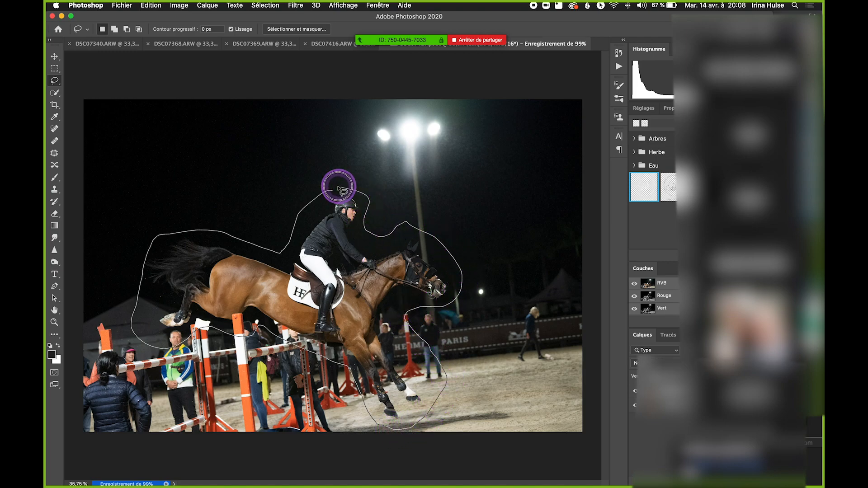
pyautogui.moveTo(331, 194); pyautogui.dragTo(332, 192)
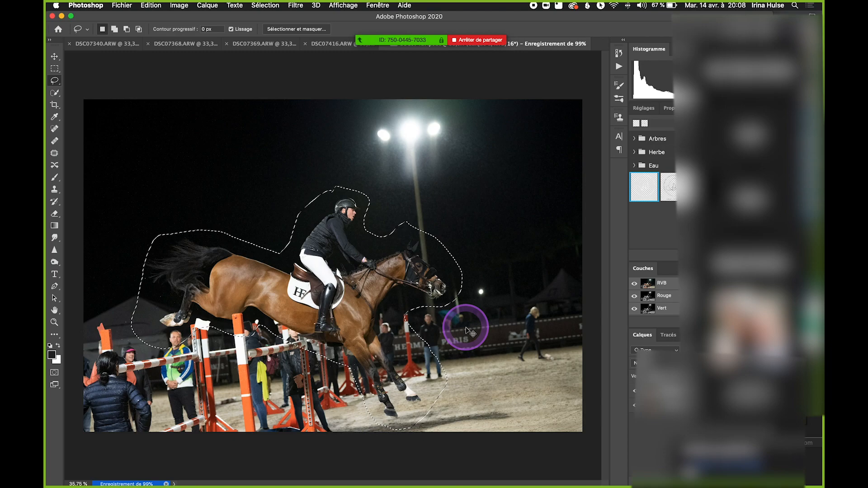
# Copy the selected horse and rider onto a new layer and hide the layers beneath it.
pyautogui.press('super+c')
pyautogui.press('super+v')
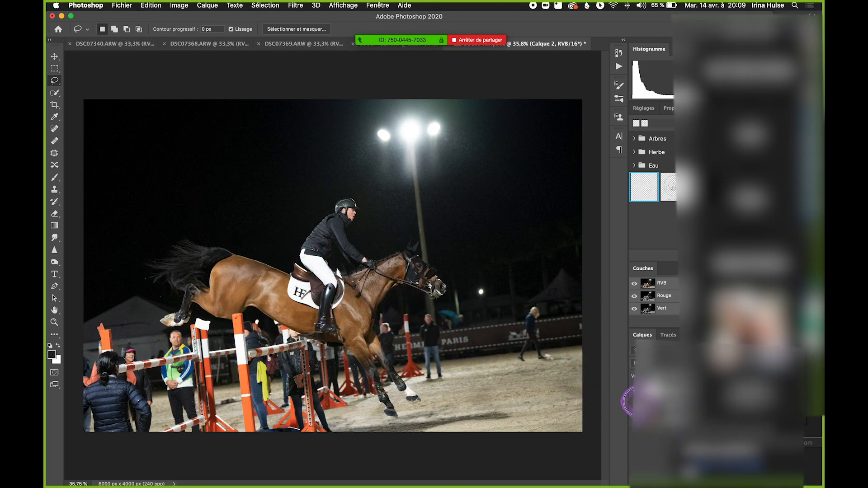
pyautogui.click(633, 419)
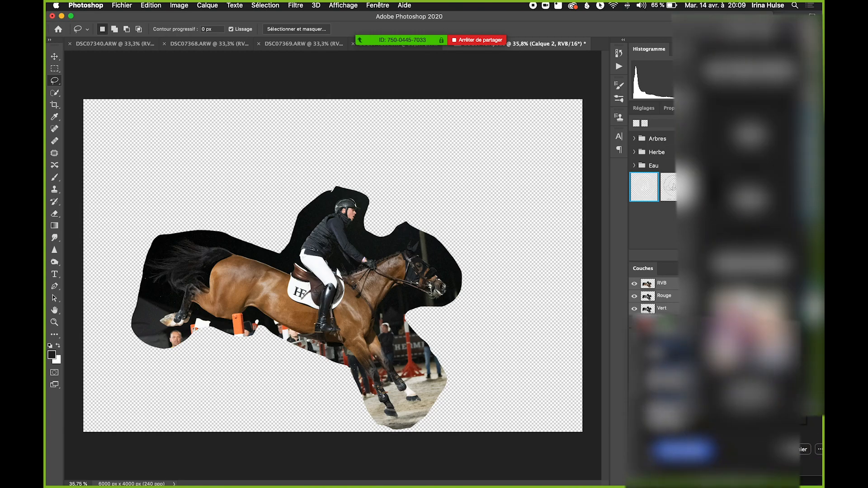
# Move the floating meeting window aside, turn the background layers' visibility back on and select the duplicate layer Calque 1.
pyautogui.moveTo(717, 303); pyautogui.dragTo(766, 364)
pyautogui.click(638, 417)
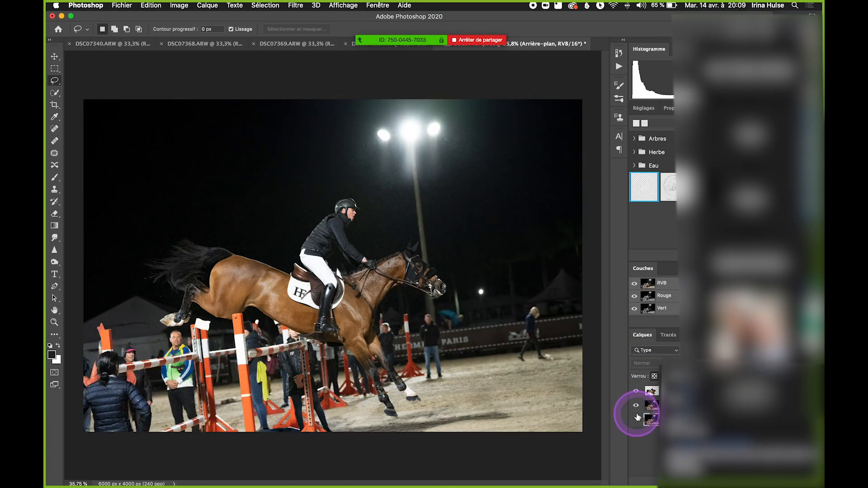
pyautogui.click(642, 437)
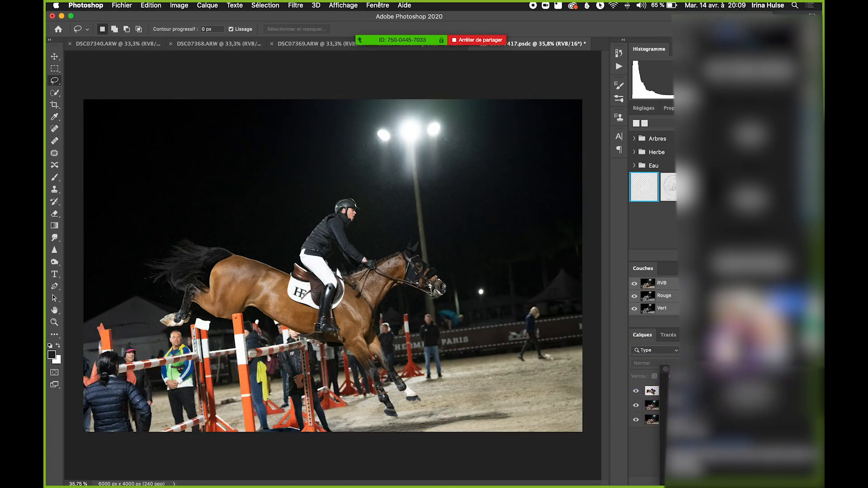
pyautogui.click(650, 406)
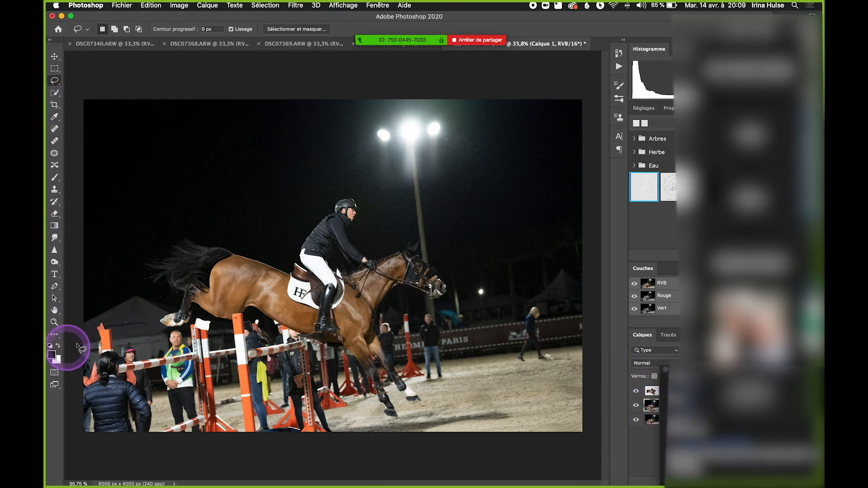
# Try to fill the dark background of the duplicate layer with the black foreground color using the Paint Bucket.
pyautogui.click(51, 356)
pyautogui.moveTo(339, 254); pyautogui.dragTo(293, 308)
pyautogui.click(530, 177)
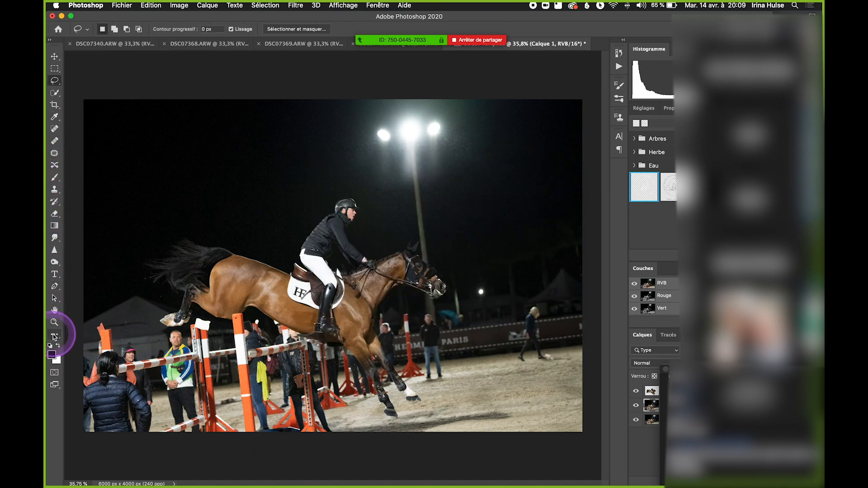
pyautogui.click(54, 337)
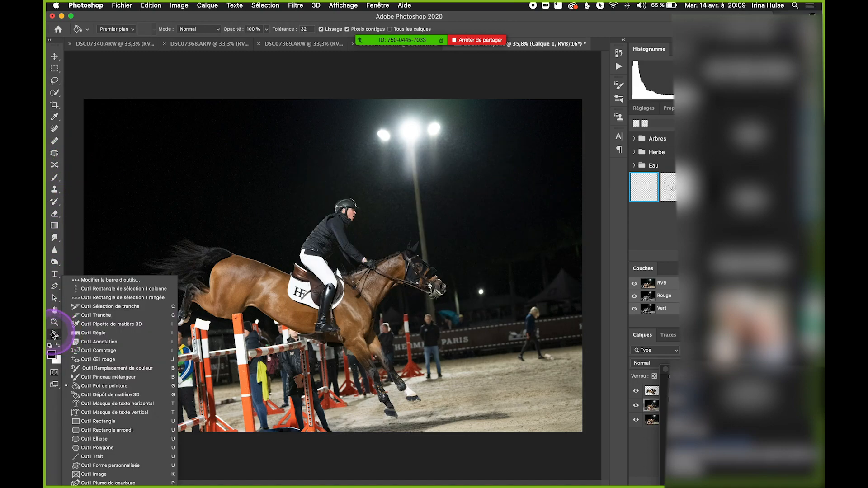
pyautogui.click(55, 334)
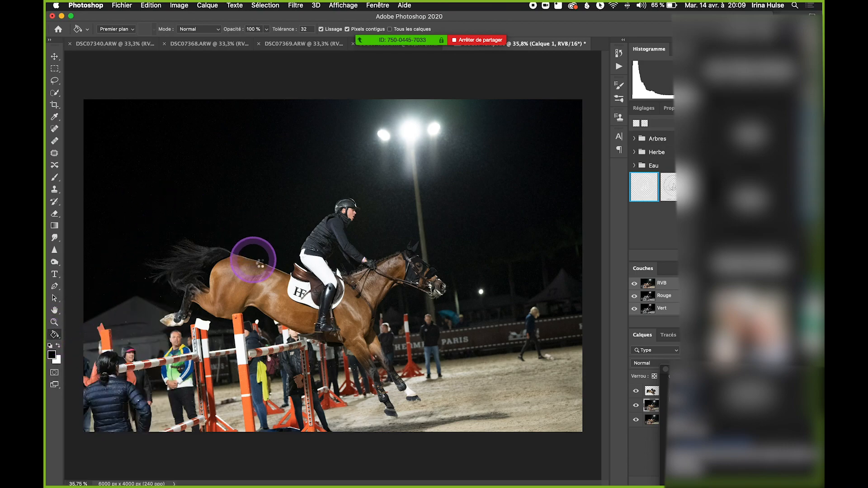
pyautogui.click(264, 266)
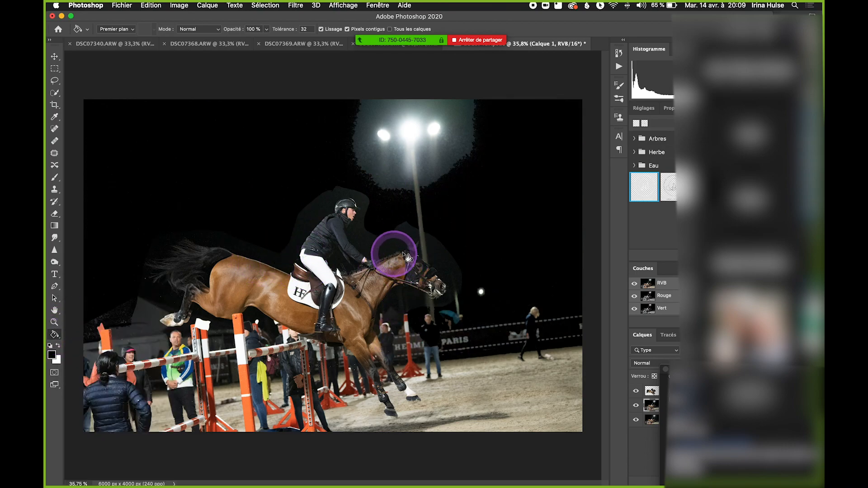
# Replace the filled duplicate layer with a fresh copy of the background and add an empty layer on top.
pyautogui.moveTo(689, 369); pyautogui.dragTo(764, 429)
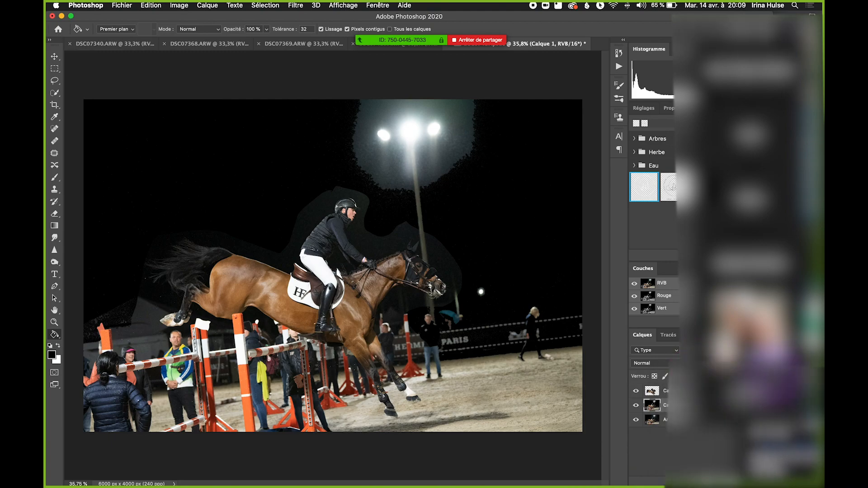
pyautogui.press('BackSpace')
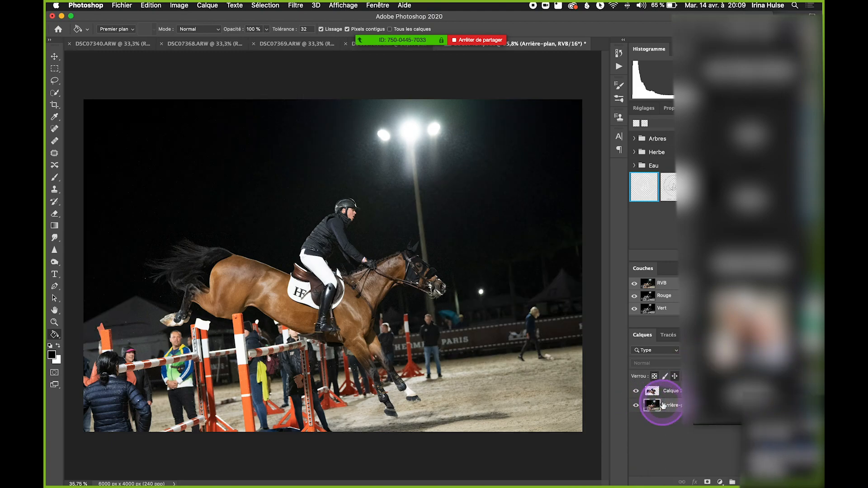
pyautogui.click(676, 438)
pyautogui.moveTo(566, 16); pyautogui.dragTo(503, 16)
pyautogui.click(681, 482)
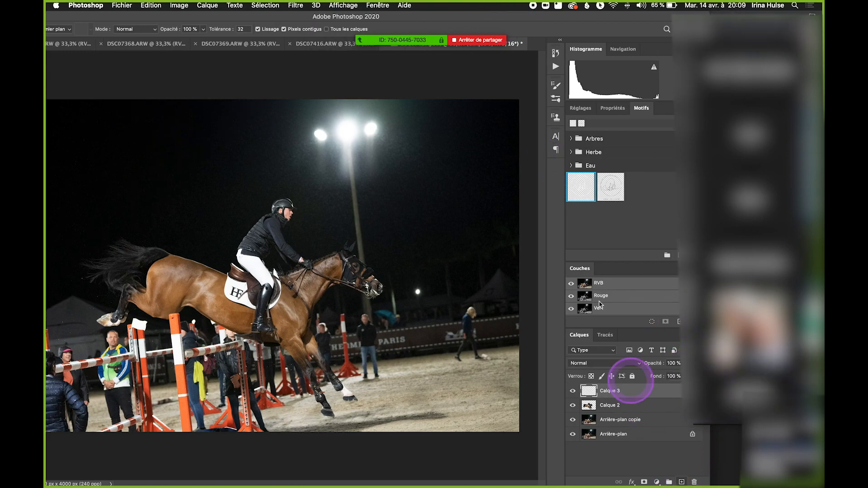
# Place the empty layer beneath the horse and rider cutout, fill it with black and save the document.
pyautogui.moveTo(427, 28); pyautogui.dragTo(504, 4)
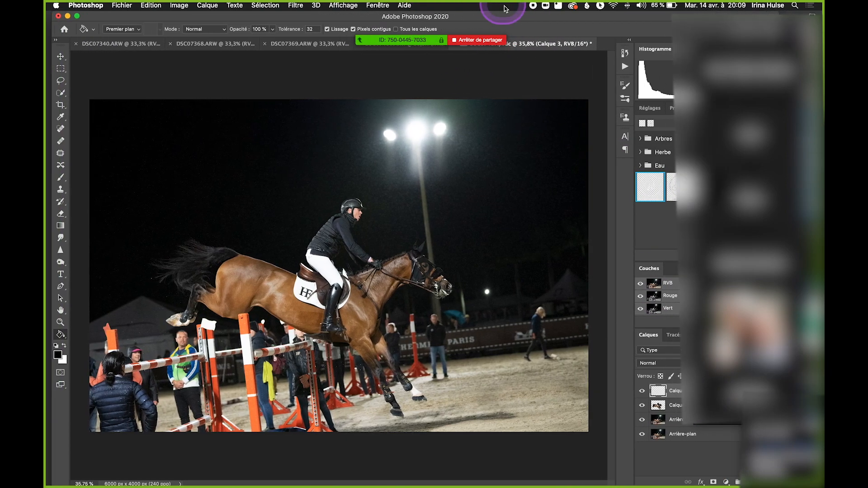
pyautogui.moveTo(677, 415); pyautogui.dragTo(677, 412)
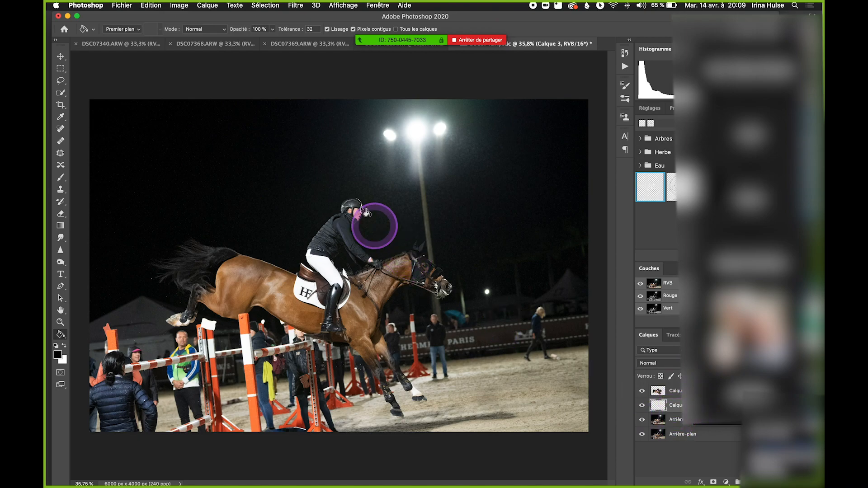
pyautogui.click(480, 292)
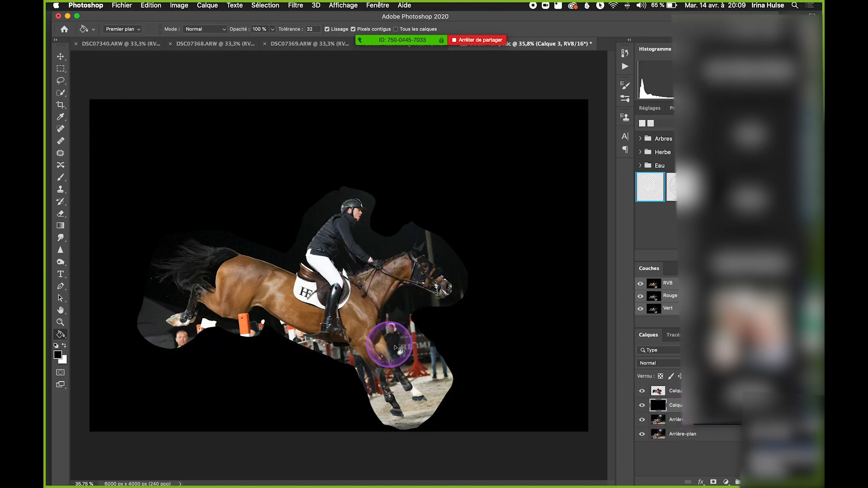
pyautogui.press('super+s')
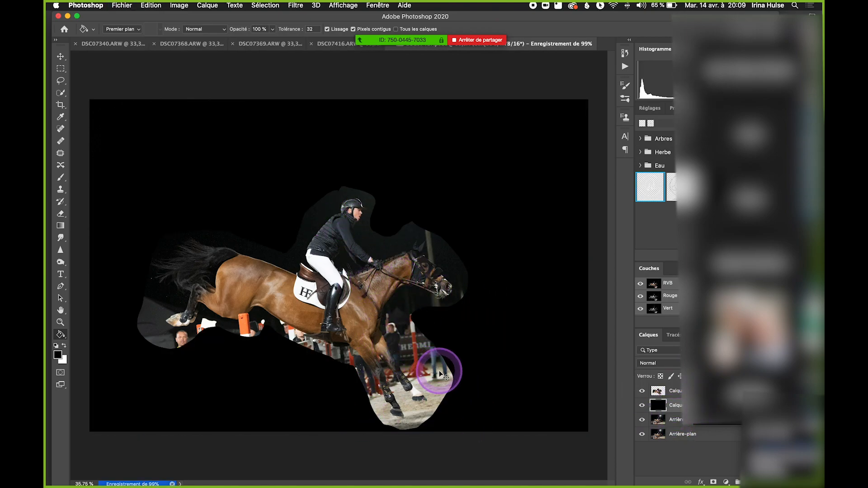
# Switch to the Brush tool and open its size and hardness settings over the horse's head.
pyautogui.scroll(10, 362, 259)
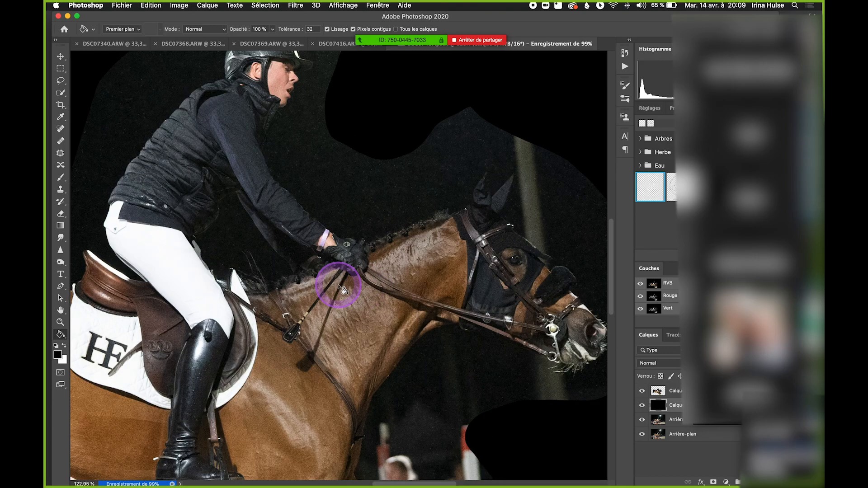
pyautogui.hscroll(-10, 269, 243)
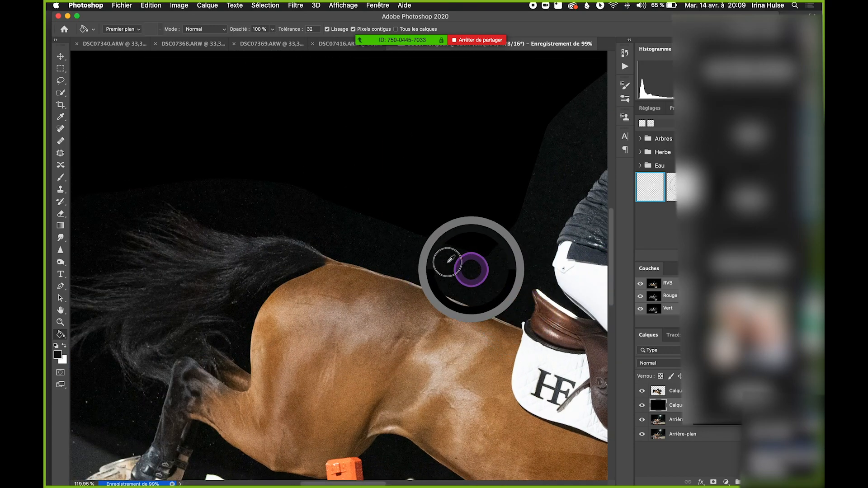
pyautogui.press('b')
pyautogui.hscroll(10, 226, 253)
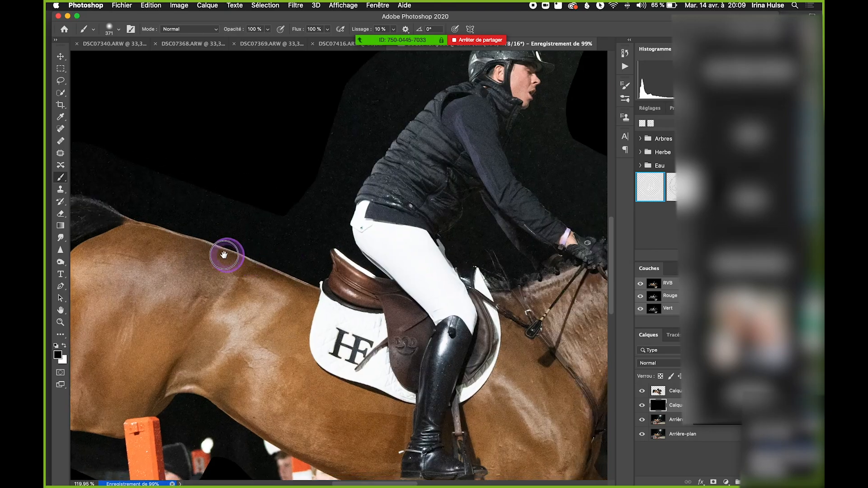
pyautogui.scroll(5, 482, 193)
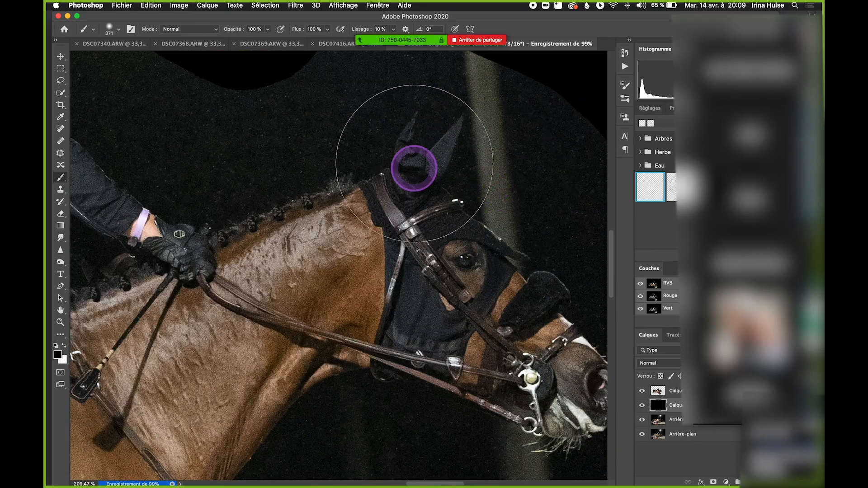
pyautogui.click(118, 31)
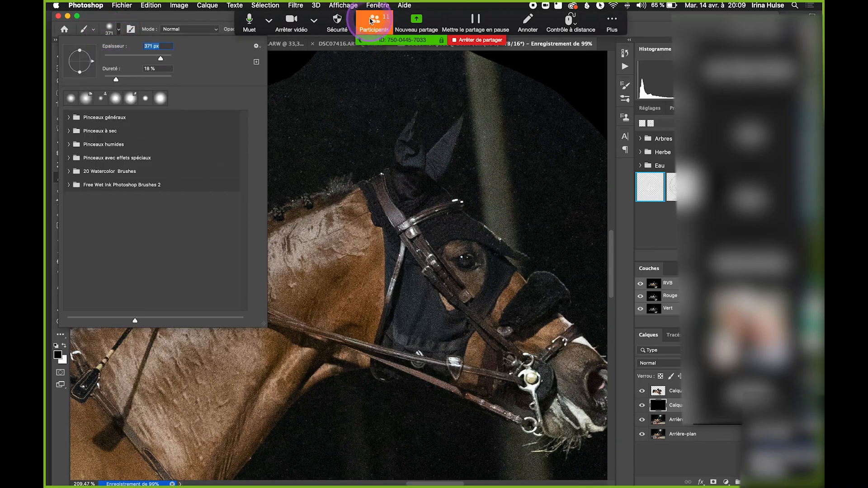
# Open the Zoom participants list, move it off the photo and put away the brush settings in Photoshop.
pyautogui.click(371, 21)
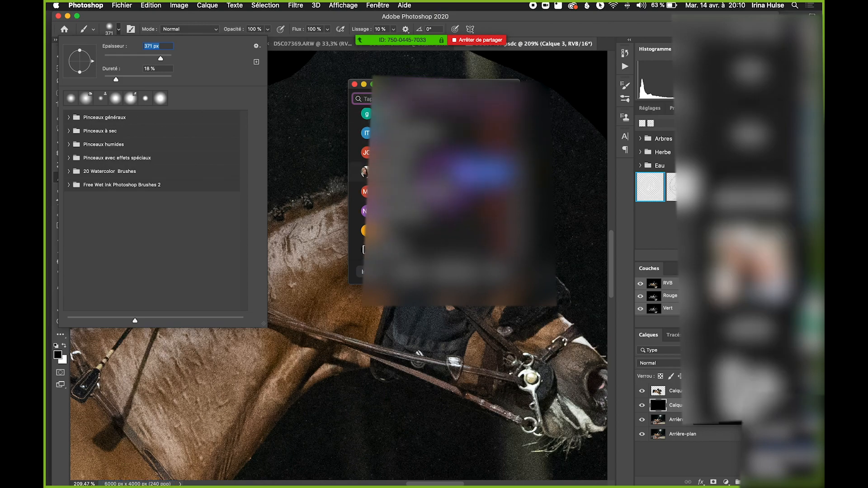
pyautogui.moveTo(412, 89); pyautogui.dragTo(662, 168)
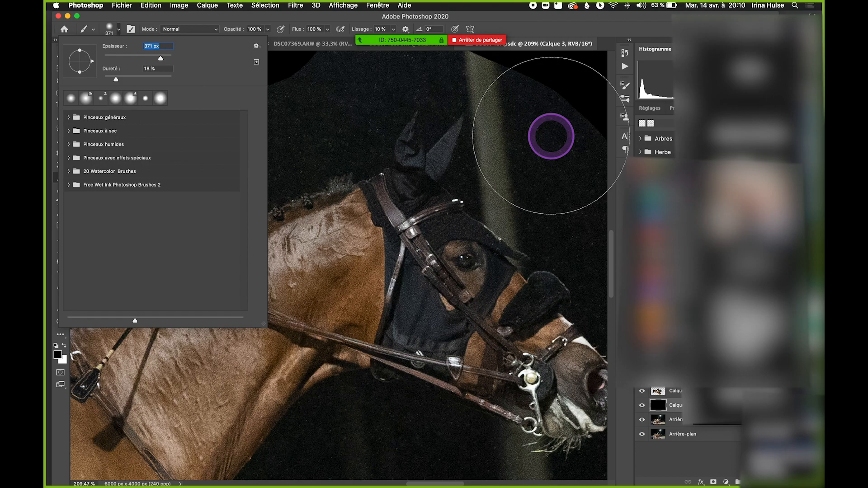
pyautogui.click(119, 28)
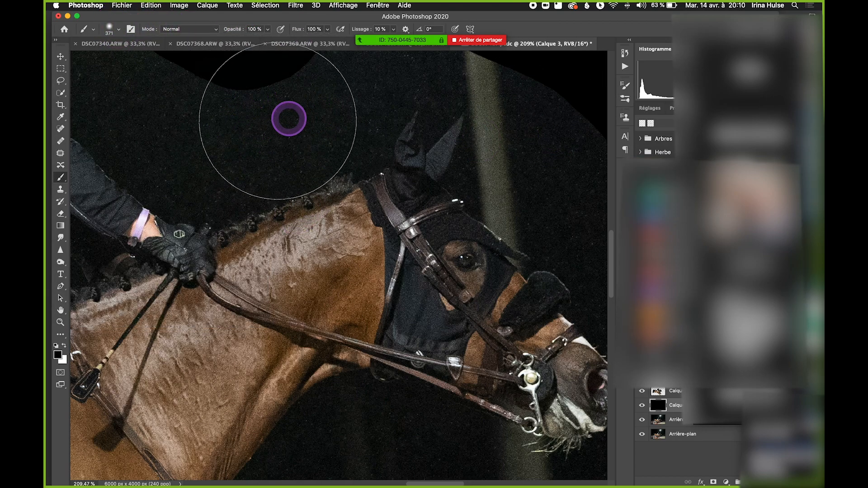
# Try to paint black over the leftover background edge near the horse's head on the cutout layer Calque 2.
pyautogui.scroll(-1, 353, 206)
pyautogui.scroll(-1, 485, 271)
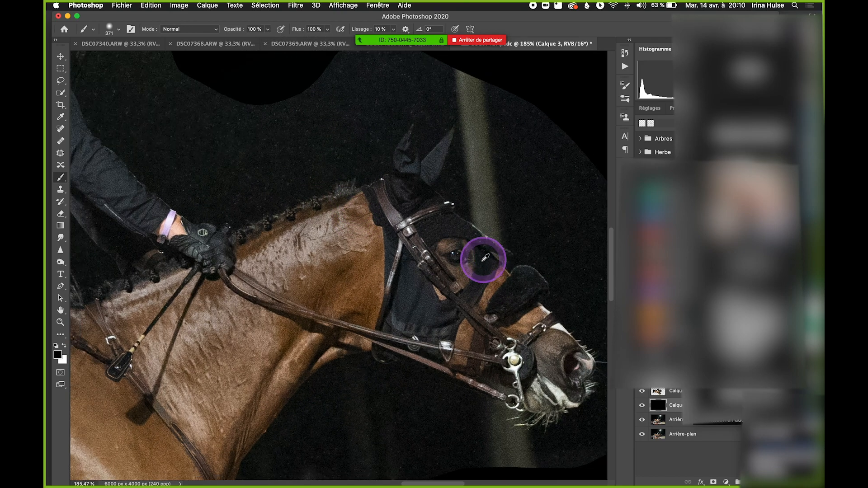
pyautogui.scroll(-3, 472, 287)
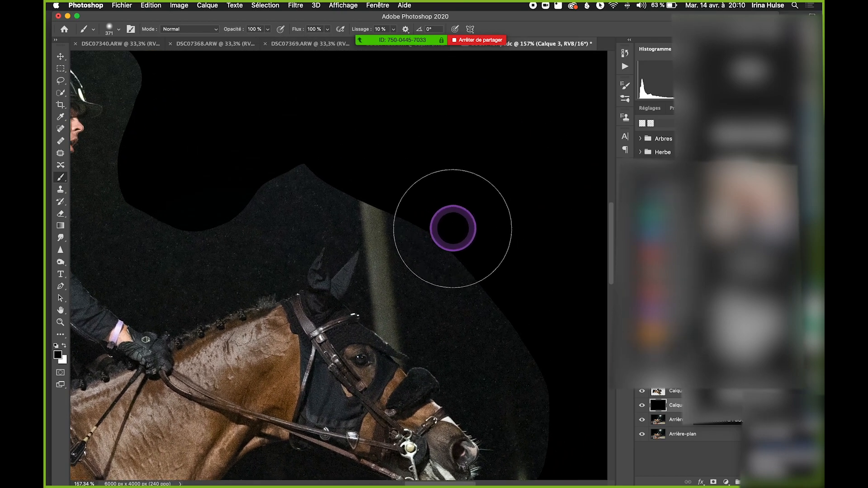
pyautogui.click(658, 392)
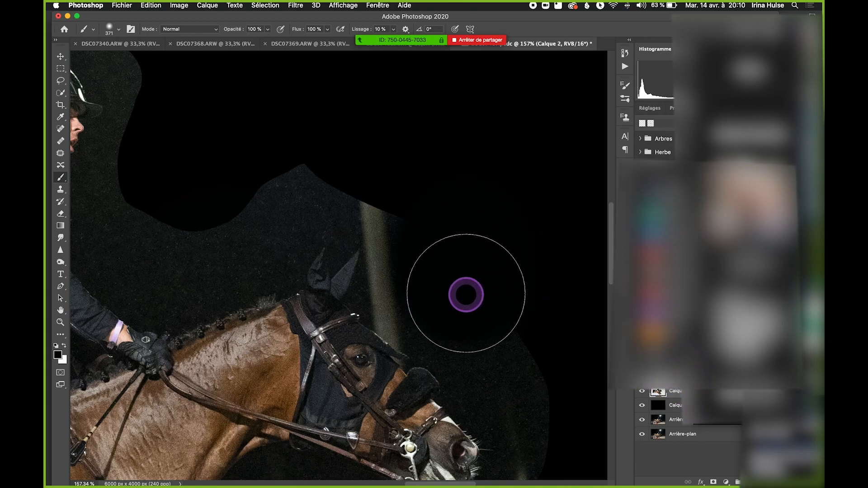
pyautogui.scroll(4, 490, 295)
# Save the document and dismiss the clipboard export warning.
pyautogui.press('super+s')
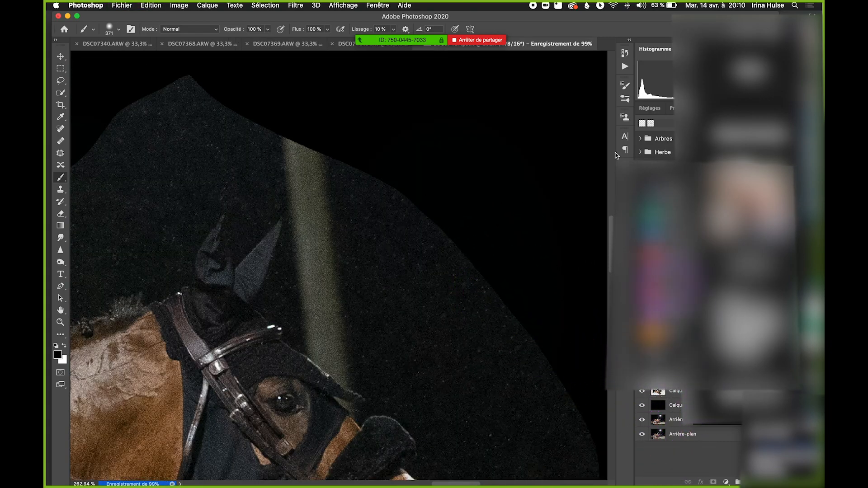
pyautogui.click(444, 161)
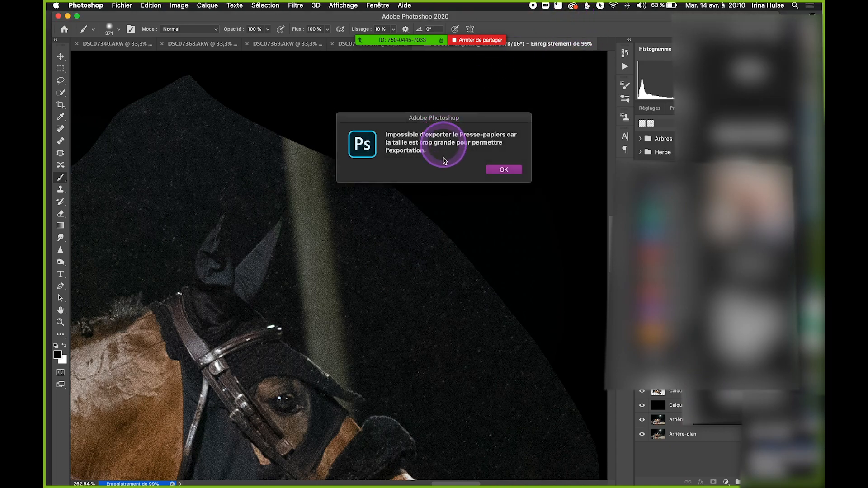
pyautogui.click(505, 169)
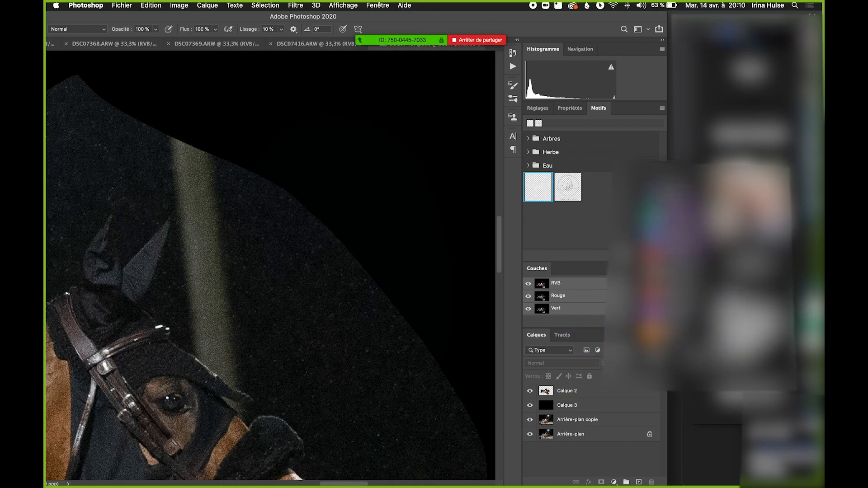
# Look through the repositioned participants list and move the Photoshop window back so its tools are in view.
pyautogui.moveTo(712, 166); pyautogui.dragTo(599, 67)
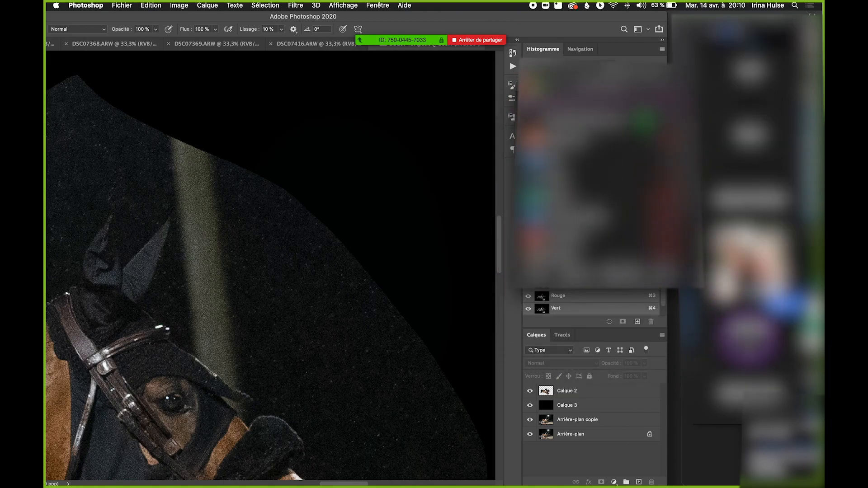
pyautogui.moveTo(443, 23)
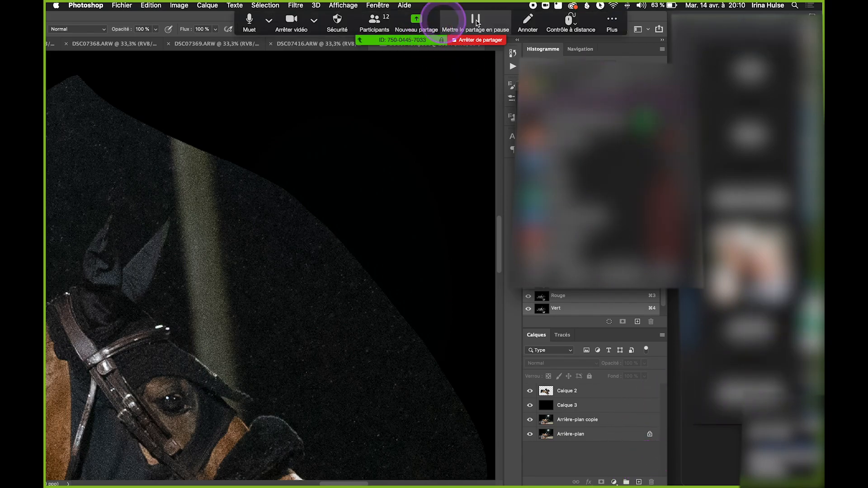
pyautogui.click(613, 28)
pyautogui.click(620, 44)
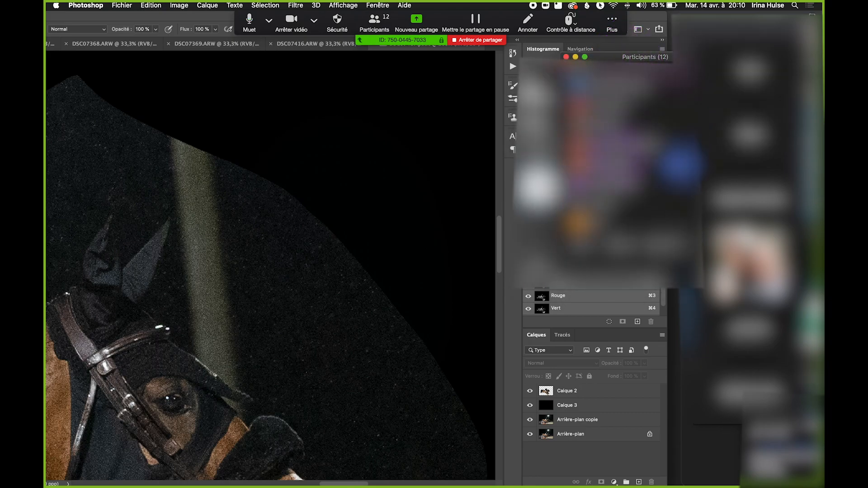
pyautogui.scroll(3, 628, 136)
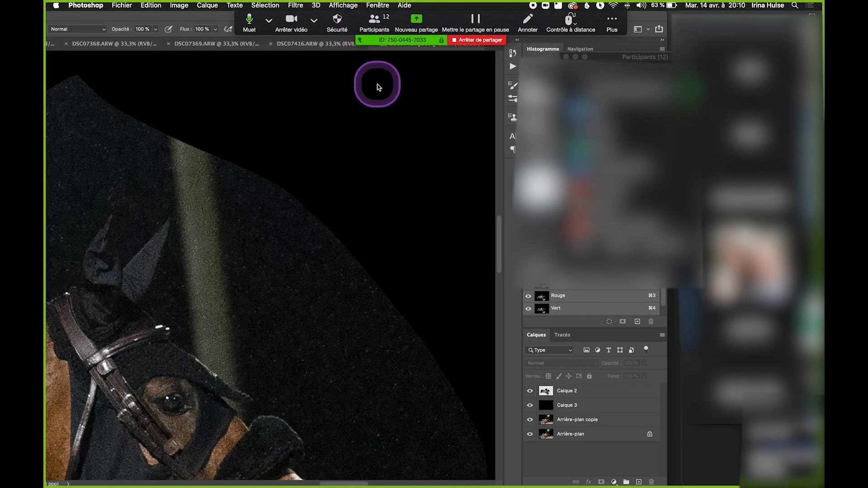
pyautogui.moveTo(184, 19); pyautogui.dragTo(292, 19)
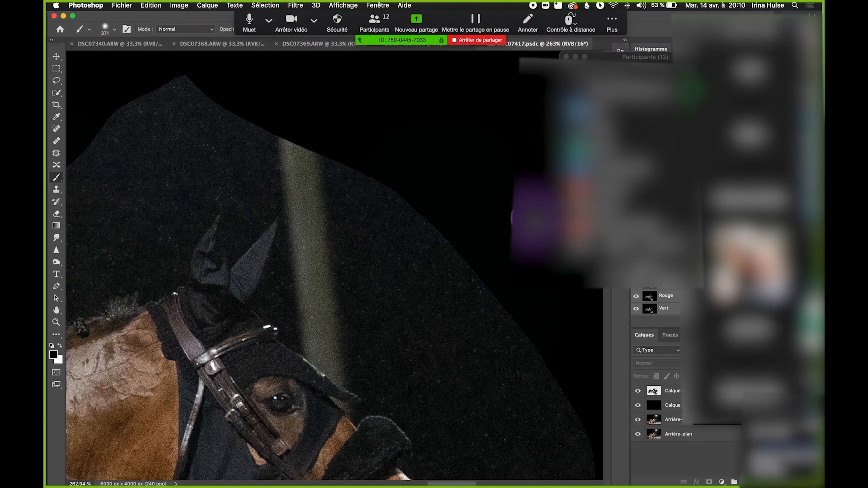
# Bring the Zoom meeting chat forward, shrink its window to uncover the horse and put away the Zoom home window.
pyautogui.click(764, 371)
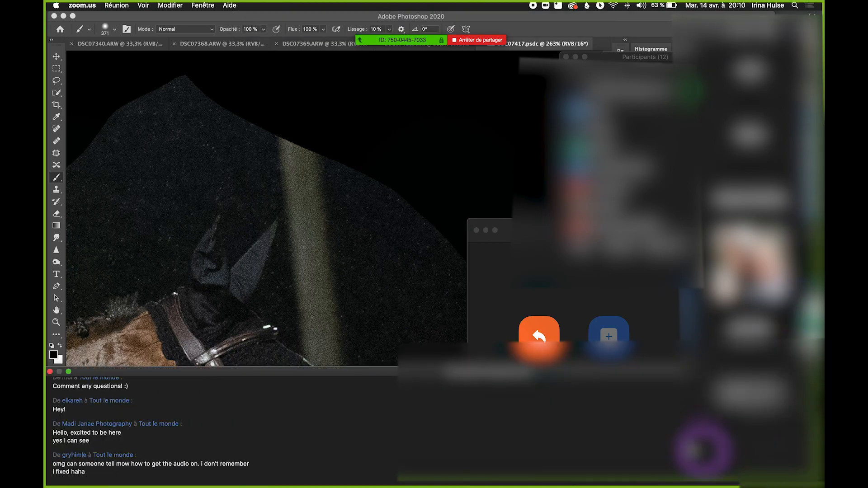
pyautogui.moveTo(415, 368); pyautogui.dragTo(768, 349)
pyautogui.click(468, 220)
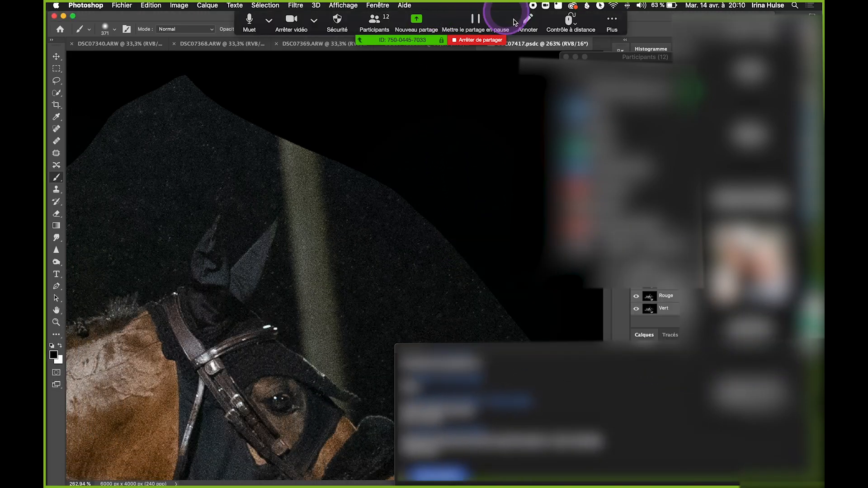
# Close the Zoom chat, participants list and home window, and shift the Photoshop window back into place.
pyautogui.moveTo(683, 17); pyautogui.dragTo(705, 17)
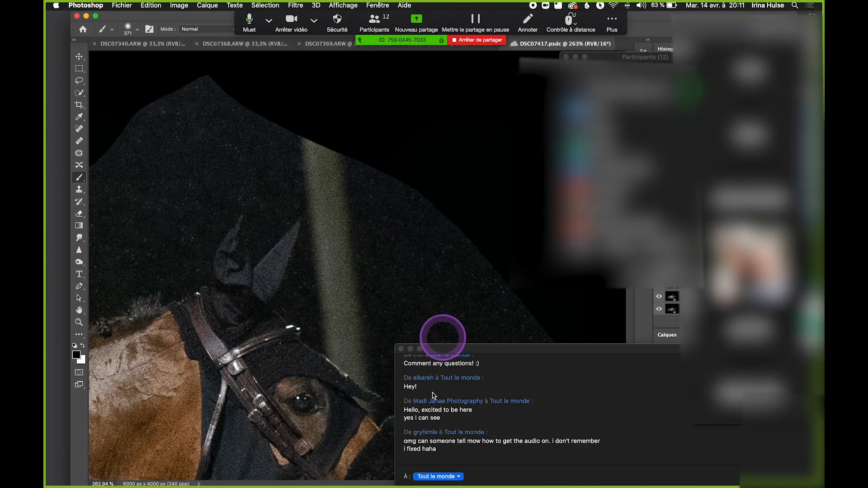
pyautogui.click(403, 348)
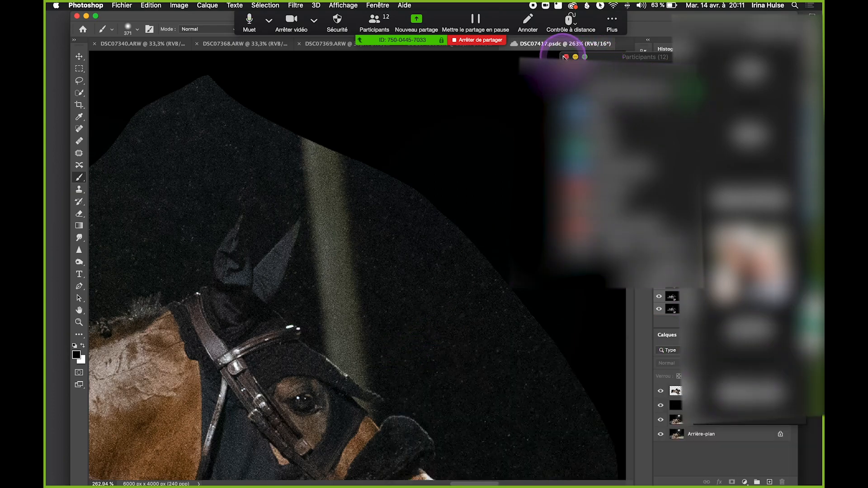
pyautogui.click(565, 57)
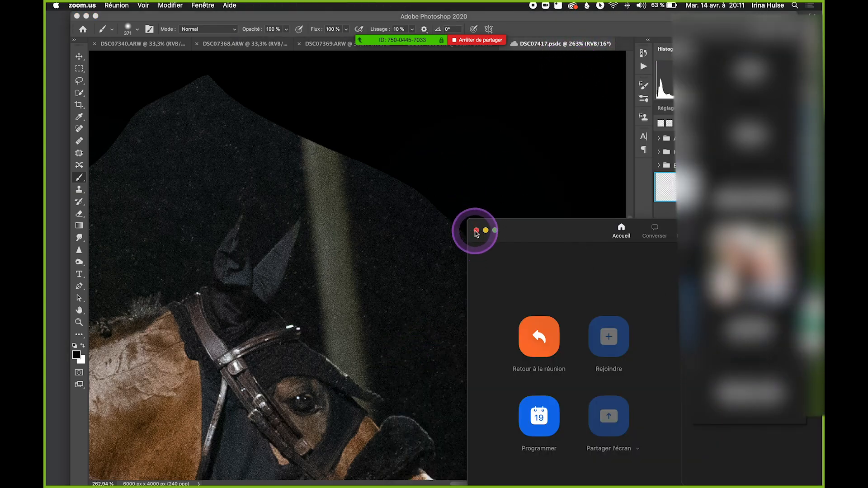
pyautogui.click(477, 231)
pyautogui.moveTo(544, 17); pyautogui.dragTo(523, 17)
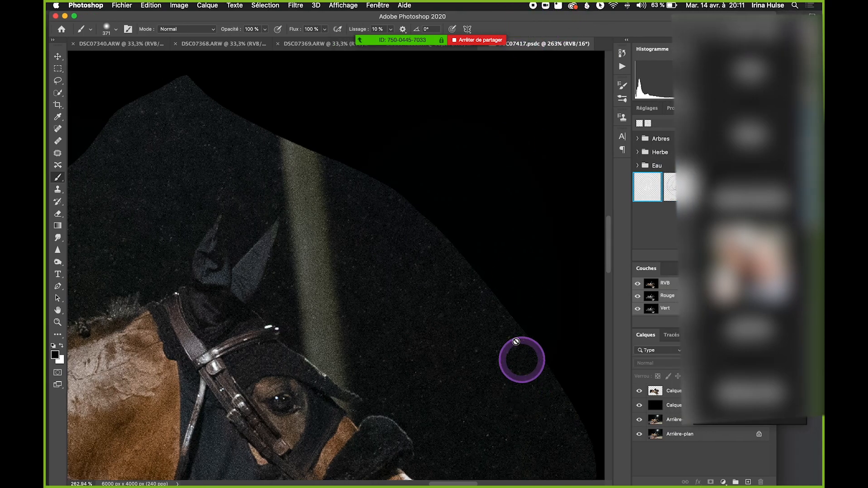
# Select the cutout layer Calque 2 and add a white layer mask to it.
pyautogui.scroll(5, 465, 316)
pyautogui.click(672, 391)
pyautogui.doubleClick(662, 392)
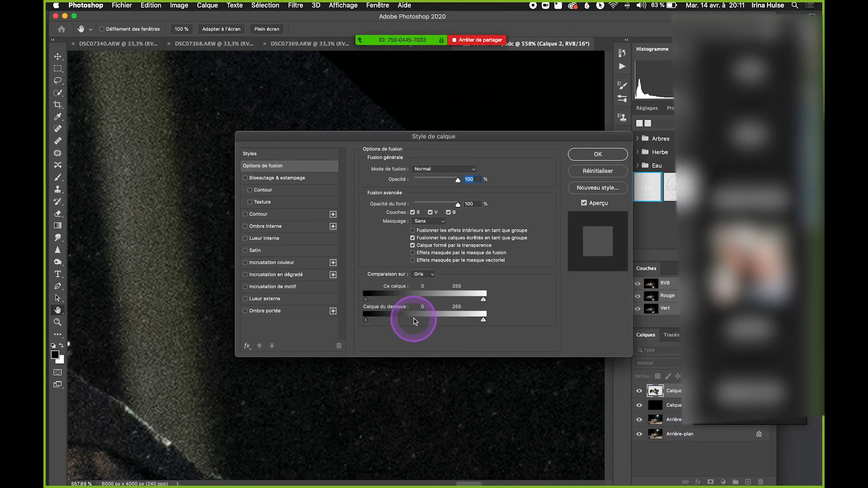
pyautogui.click(598, 170)
pyautogui.press('b')
pyautogui.scroll(-6, 410, 228)
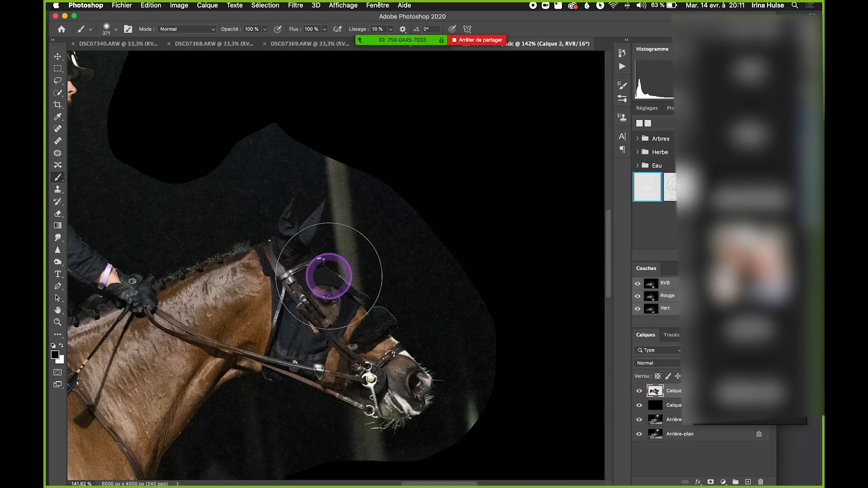
pyautogui.scroll(1, 332, 270)
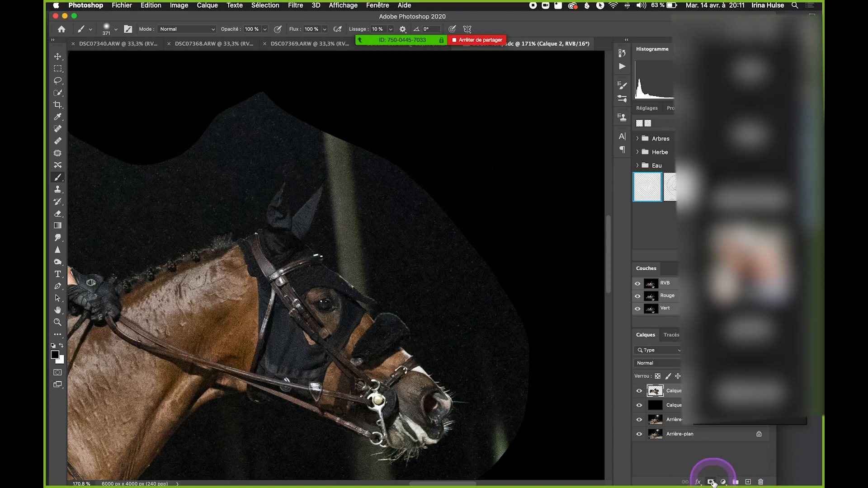
pyautogui.click(712, 482)
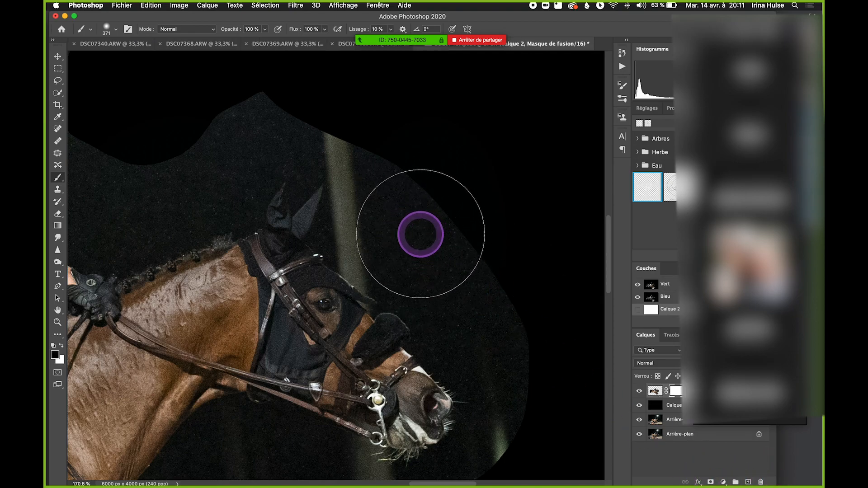
# Swap the foreground and background colours and save the document.
pyautogui.click(61, 347)
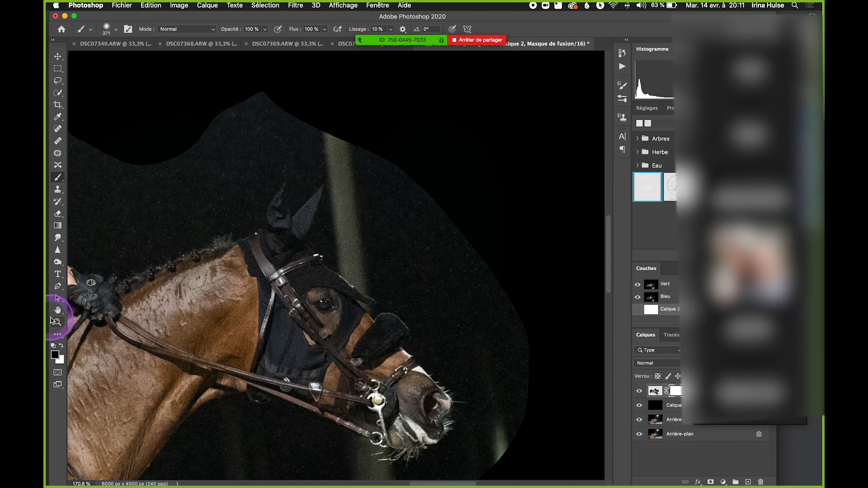
pyautogui.press('cmd+s')
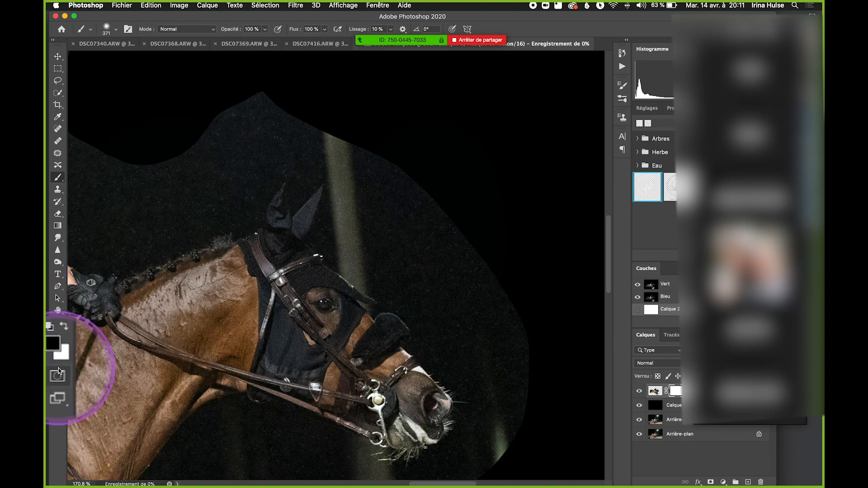
pyautogui.press('x')
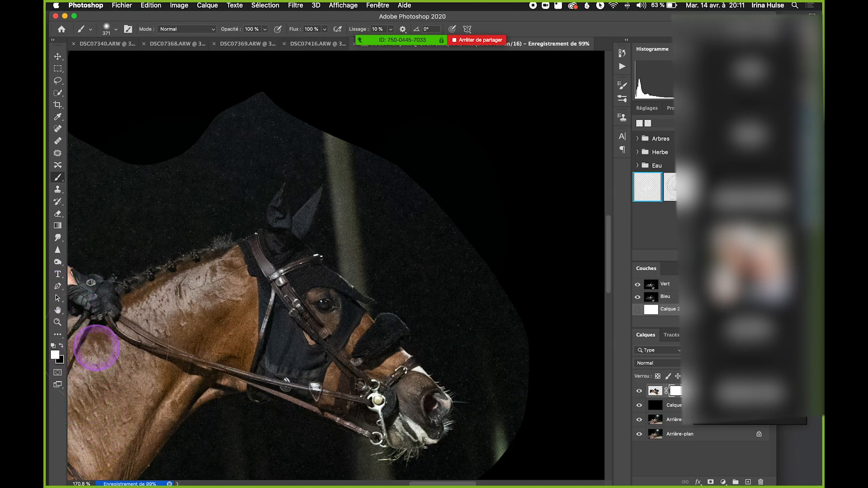
pyautogui.press('c')
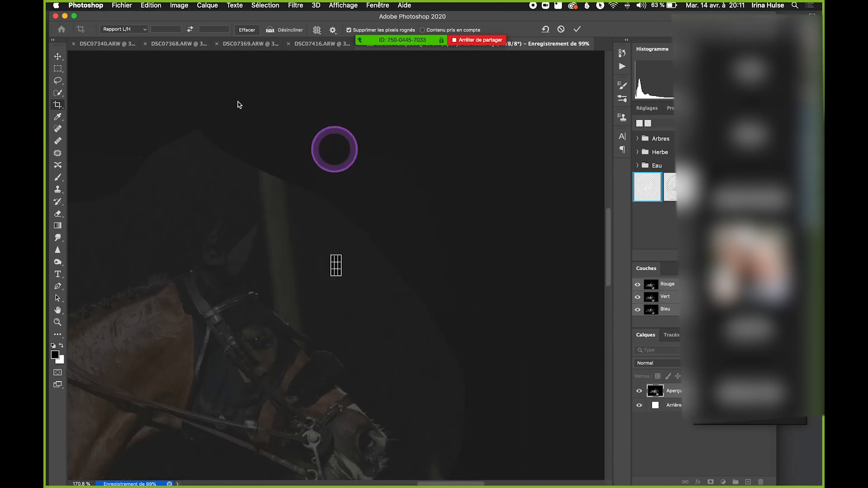
pyautogui.click(62, 55)
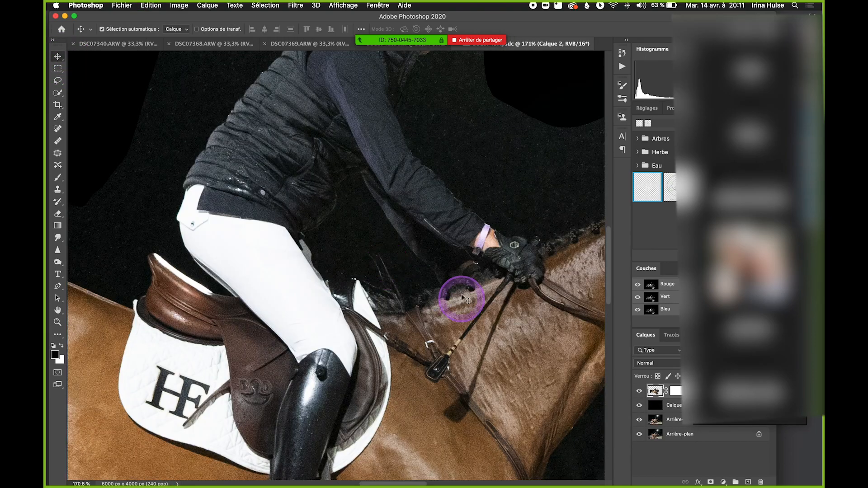
# Try a quick selection of the dark background in front of the horse's head, and clear it.
pyautogui.scroll(-8, 470, 292)
pyautogui.moveTo(519, 262); pyautogui.dragTo(316, 354)
pyautogui.scroll(5, 299, 354)
pyautogui.moveTo(330, 429); pyautogui.dragTo(356, 248)
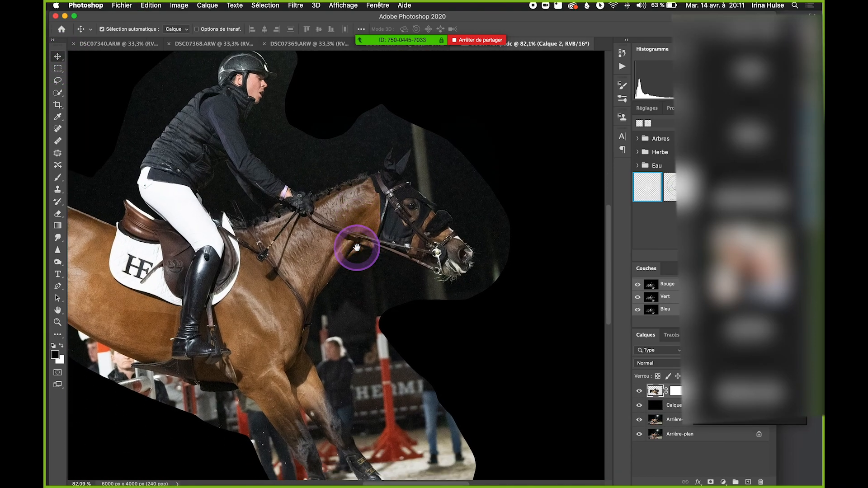
pyautogui.press('w')
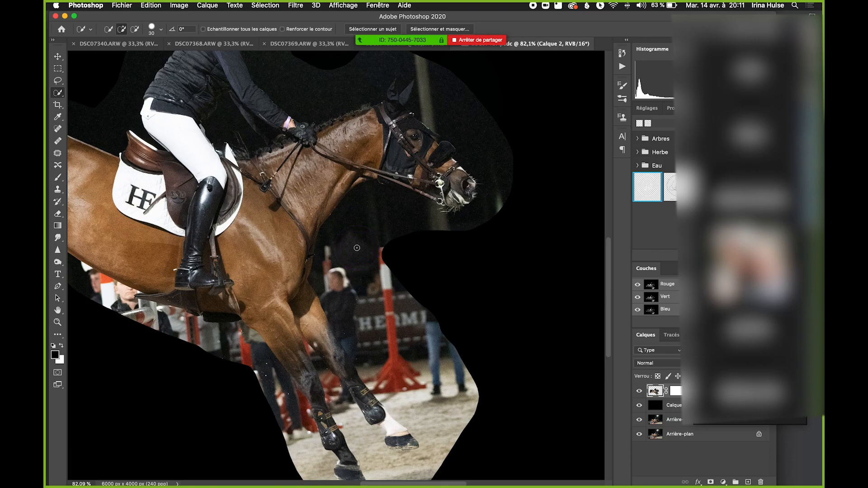
pyautogui.scroll(6, 457, 175)
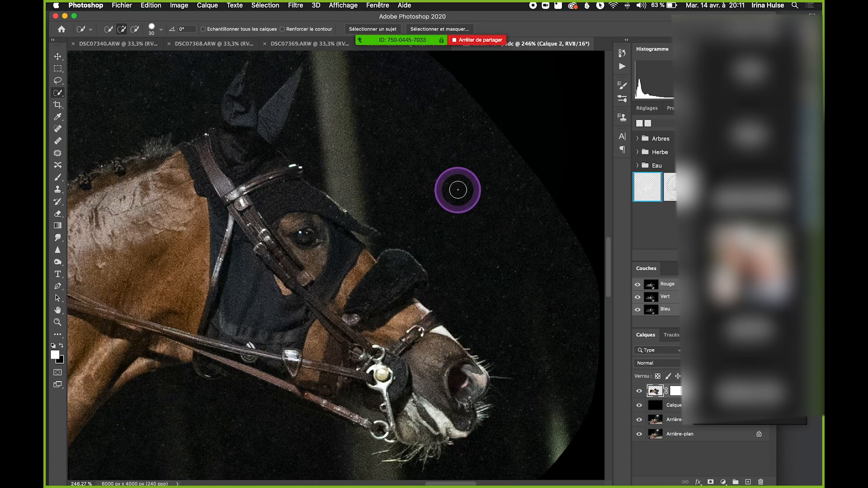
pyautogui.press('x')
pyautogui.click(484, 209)
pyautogui.press('super+d')
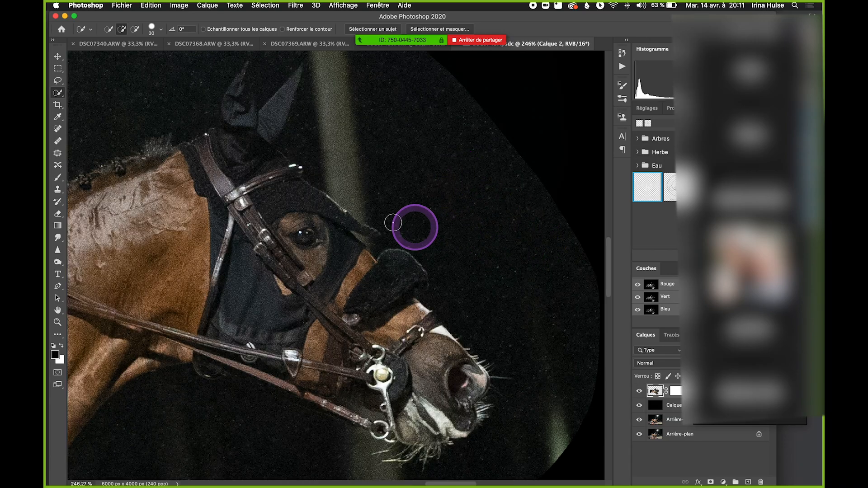
# Set the brush size to 52 px and paint black over the background in front of the horse's ears on Calque 2.
pyautogui.press('b')
pyautogui.click(484, 201)
pyautogui.press('super+z')
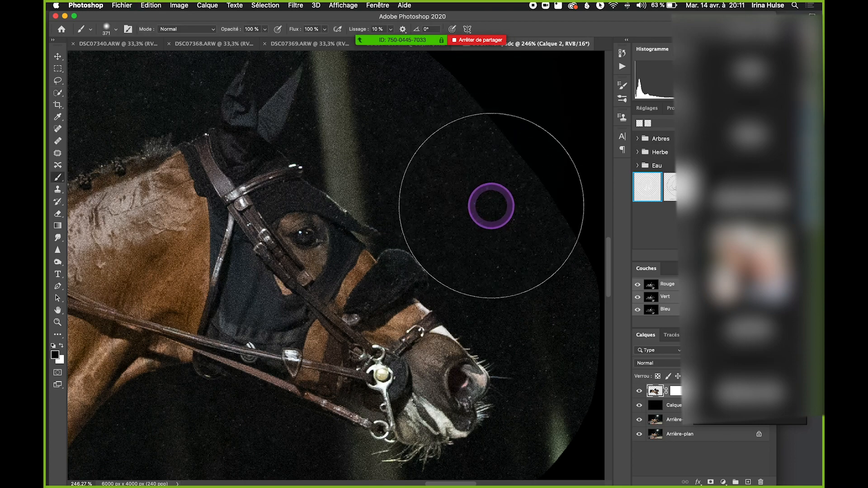
pyautogui.click(112, 31)
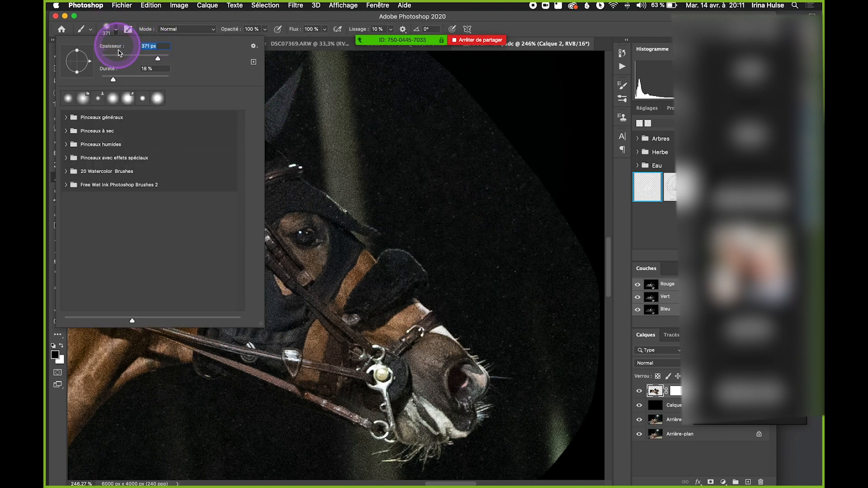
pyautogui.click(112, 30)
pyautogui.moveTo(381, 126)
pyautogui.mouseDown()
pyautogui.moveTo(427, 165)
pyautogui.moveTo(439, 126)
pyautogui.mouseUp()
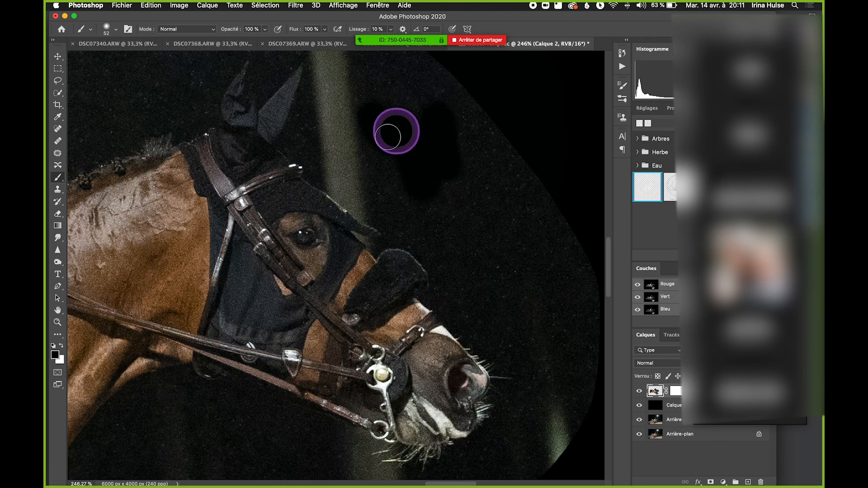
# Save the document and paint black over the light pole along the edge of the horse's forehead.
pyautogui.scroll(1, 434, 160)
pyautogui.scroll(4, 334, 162)
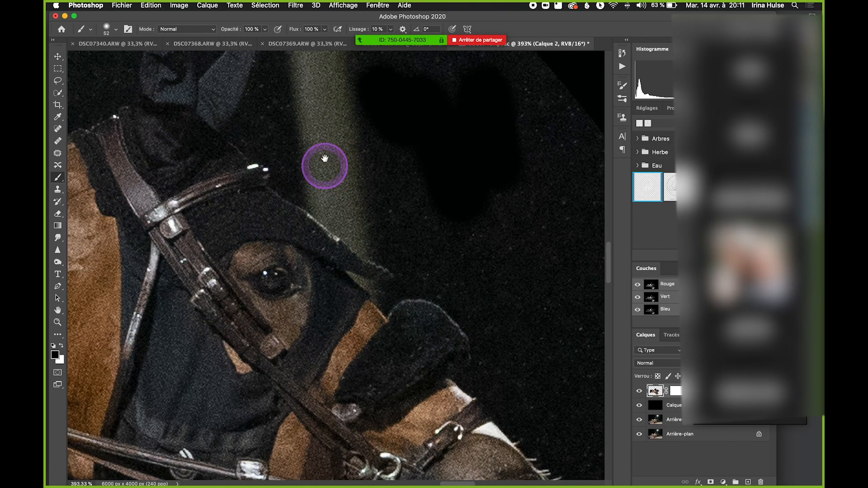
pyautogui.press('super+s')
pyautogui.moveTo(336, 209)
pyautogui.mouseDown()
pyautogui.moveTo(393, 227)
pyautogui.moveTo(355, 222)
pyautogui.moveTo(374, 251)
pyautogui.moveTo(398, 260)
pyautogui.moveTo(340, 210)
pyautogui.moveTo(366, 239)
pyautogui.mouseUp()
pyautogui.press('super+z')
pyautogui.press('super+z')
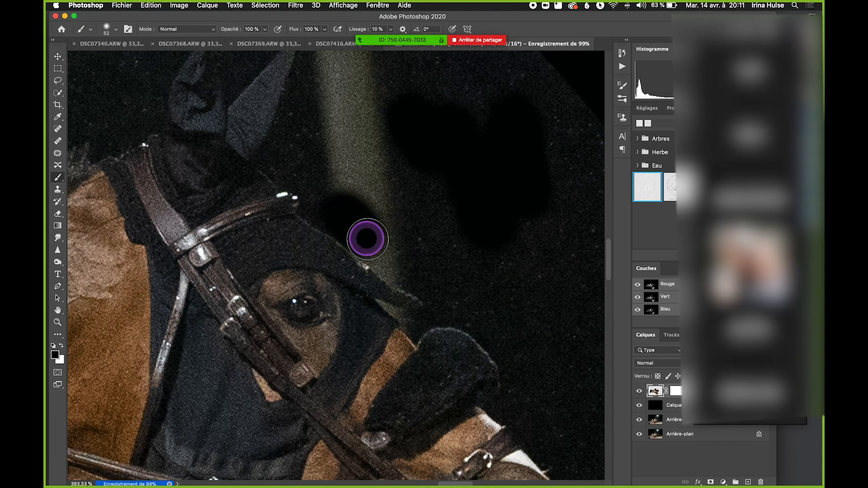
pyautogui.moveTo(419, 274); pyautogui.dragTo(432, 281)
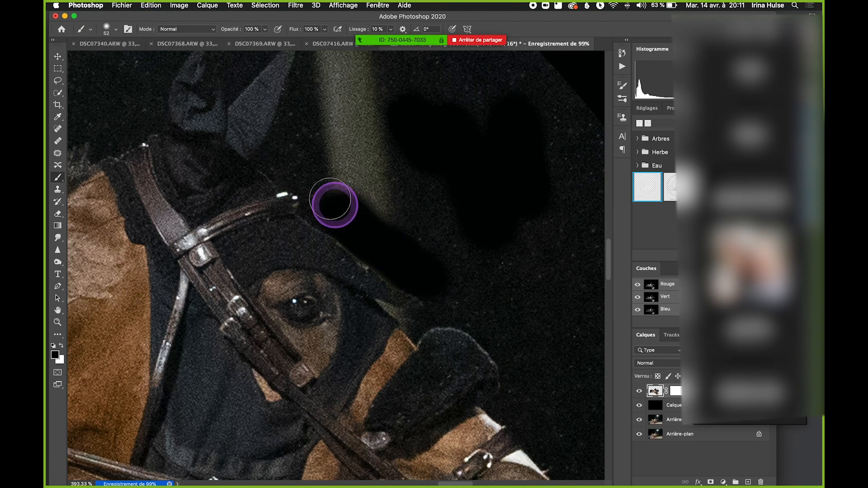
# Continue painting black over the background from the forehead up beside the horse's front ear, and save the document.
pyautogui.press('space')
pyautogui.moveTo(297, 130); pyautogui.dragTo(342, 171)
pyautogui.moveTo(337, 203)
pyautogui.mouseDown()
pyautogui.moveTo(366, 123)
pyautogui.moveTo(362, 106)
pyautogui.moveTo(408, 263)
pyautogui.mouseUp()
pyautogui.press('space')
pyautogui.moveTo(367, 190); pyautogui.dragTo(413, 234)
pyautogui.moveTo(325, 155)
pyautogui.mouseDown()
pyautogui.moveTo(378, 106)
pyautogui.moveTo(368, 129)
pyautogui.moveTo(413, 128)
pyautogui.moveTo(420, 115)
pyautogui.moveTo(484, 197)
pyautogui.mouseUp()
pyautogui.moveTo(376, 226); pyautogui.dragTo(416, 222)
pyautogui.press('super+s')
# Move the Zoom participants video window clear of the layer list.
pyautogui.press('space')
pyautogui.moveTo(227, 279); pyautogui.dragTo(360, 281)
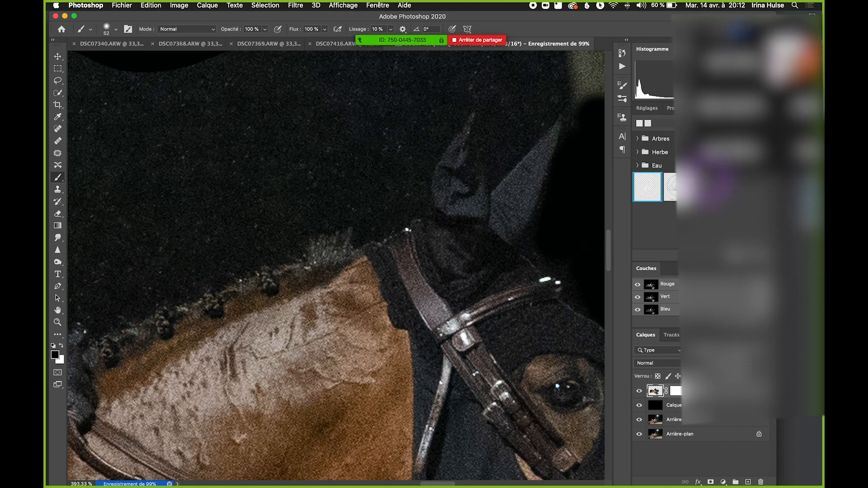
pyautogui.moveTo(691, 174); pyautogui.dragTo(571, 318)
# Paint black over the background along the horse's braided mane towards the rider's glove.
pyautogui.scroll(2, 303, 248)
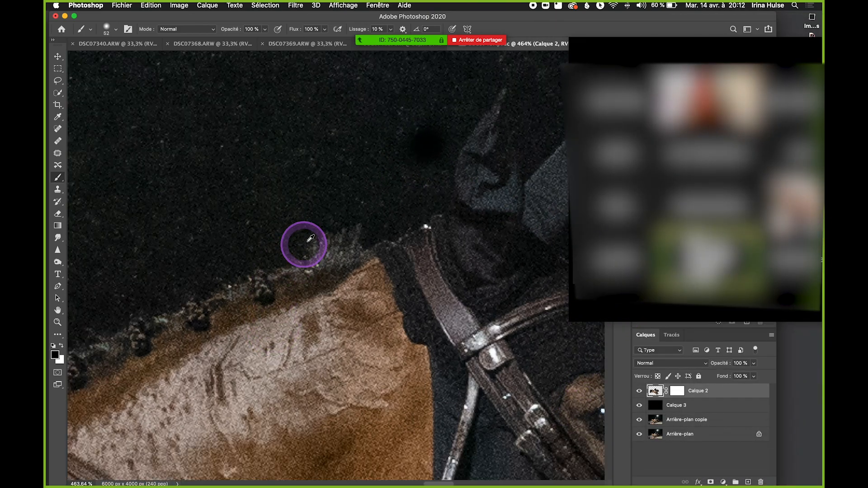
pyautogui.moveTo(387, 178)
pyautogui.mouseDown()
pyautogui.moveTo(398, 178)
pyautogui.moveTo(351, 208)
pyautogui.moveTo(281, 223)
pyautogui.moveTo(347, 223)
pyautogui.mouseUp()
pyautogui.moveTo(337, 224)
pyautogui.mouseDown()
pyautogui.moveTo(236, 264)
pyautogui.moveTo(248, 263)
pyautogui.moveTo(241, 274)
pyautogui.moveTo(276, 239)
pyautogui.moveTo(368, 213)
pyautogui.mouseUp()
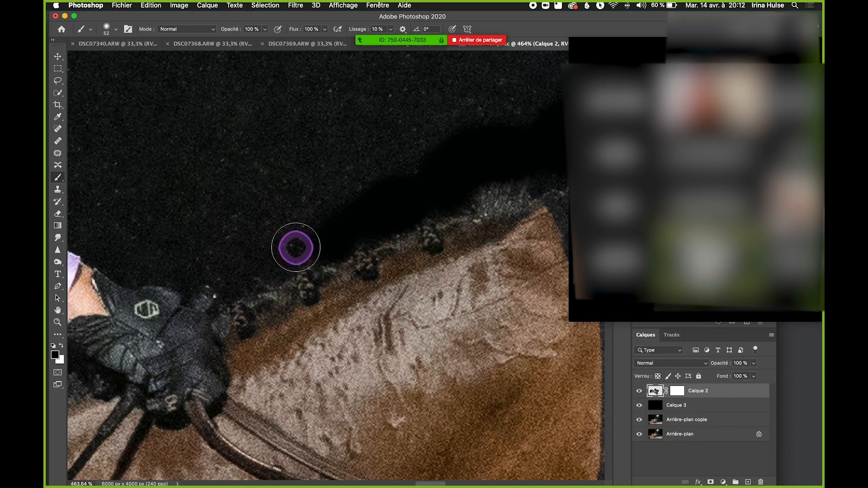
pyautogui.moveTo(236, 278)
pyautogui.mouseDown()
pyautogui.moveTo(315, 201)
pyautogui.moveTo(206, 198)
pyautogui.moveTo(477, 229)
pyautogui.moveTo(405, 206)
pyautogui.mouseUp()
# Set the brush size to 30 px for the detailed edge around the rider's wrist.
pyautogui.scroll(3, 456, 229)
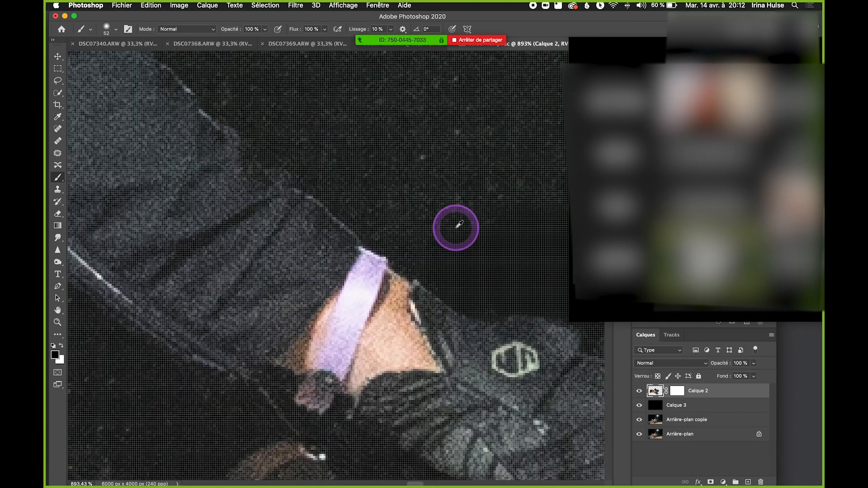
pyautogui.click(111, 32)
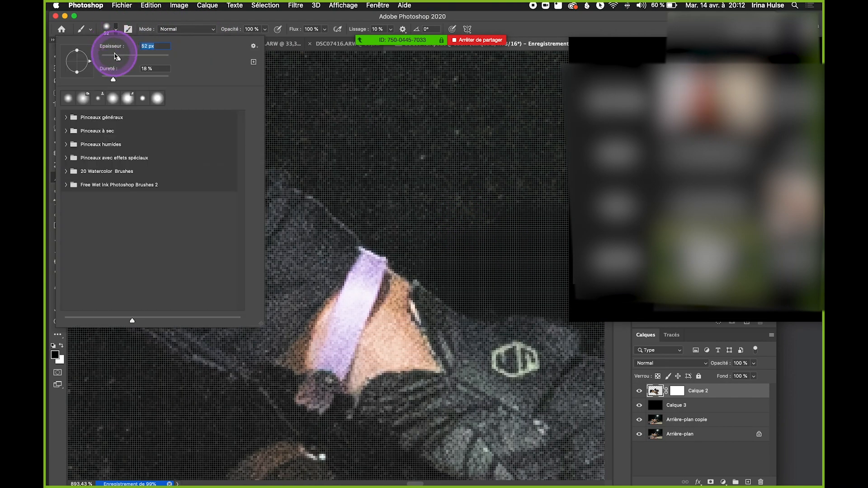
pyautogui.click(110, 26)
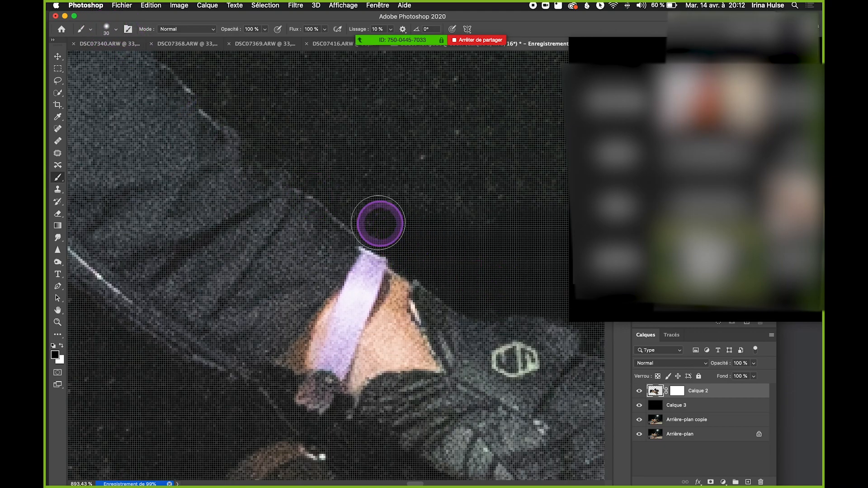
pyautogui.scroll(2, 390, 212)
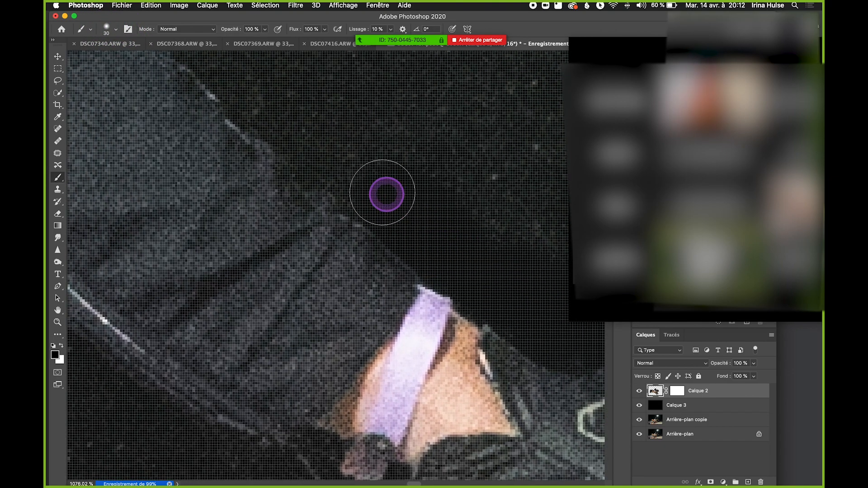
# Try a white brush stroke over the rider's sleeve on the image of Calque 2, and undo it.
pyautogui.press('x')
pyautogui.moveTo(369, 273); pyautogui.dragTo(397, 297)
pyautogui.press('super+z')
pyautogui.press('x')
# Target the layer mask of Calque 2 and paint black over the background along the upper edge of the rider's forearm sleeve.
pyautogui.click(680, 393)
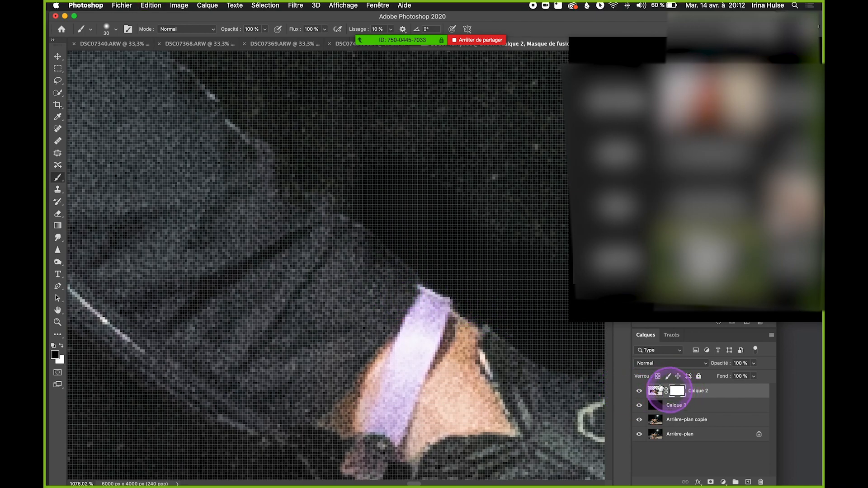
pyautogui.moveTo(531, 230)
pyautogui.mouseDown()
pyautogui.moveTo(424, 234)
pyautogui.moveTo(422, 223)
pyautogui.moveTo(411, 237)
pyautogui.mouseUp()
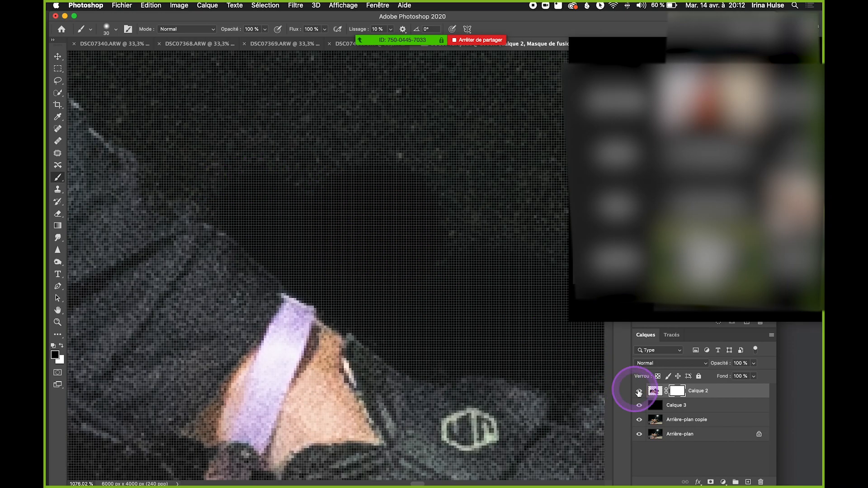
pyautogui.moveTo(222, 168); pyautogui.dragTo(294, 184)
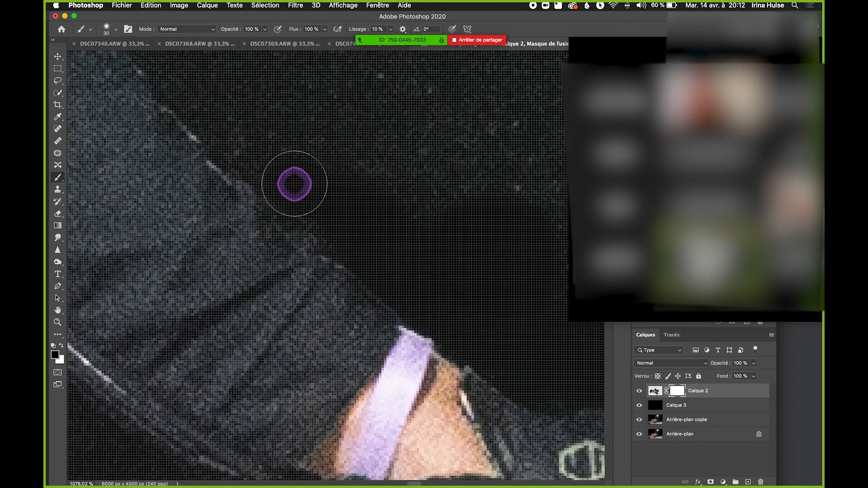
pyautogui.moveTo(231, 118); pyautogui.dragTo(301, 144)
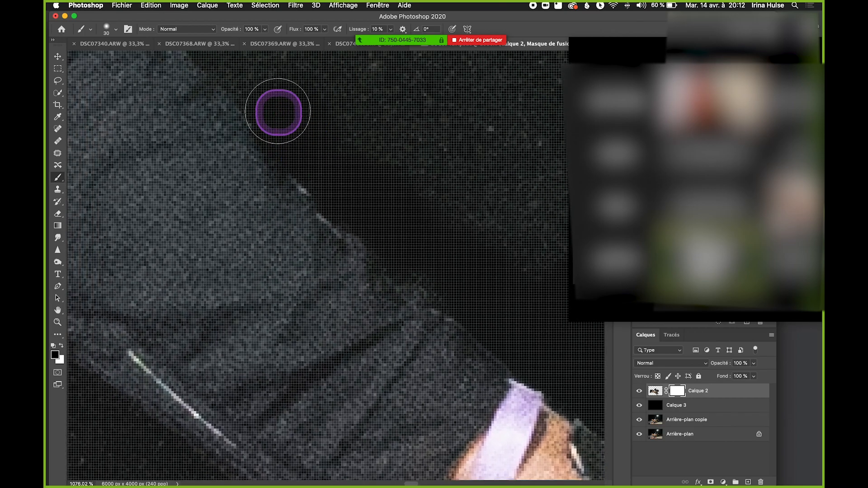
pyautogui.moveTo(277, 110); pyautogui.dragTo(311, 131)
# Extend the black mask painting further up the outer edge of the rider's sleeve, and save the document.
pyautogui.press('x')
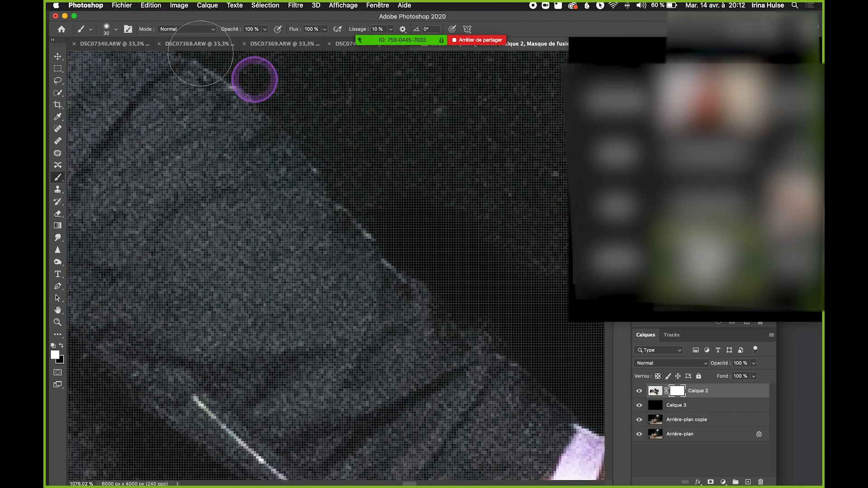
pyautogui.click(116, 29)
pyautogui.press('x')
pyautogui.click(114, 33)
pyautogui.click(113, 29)
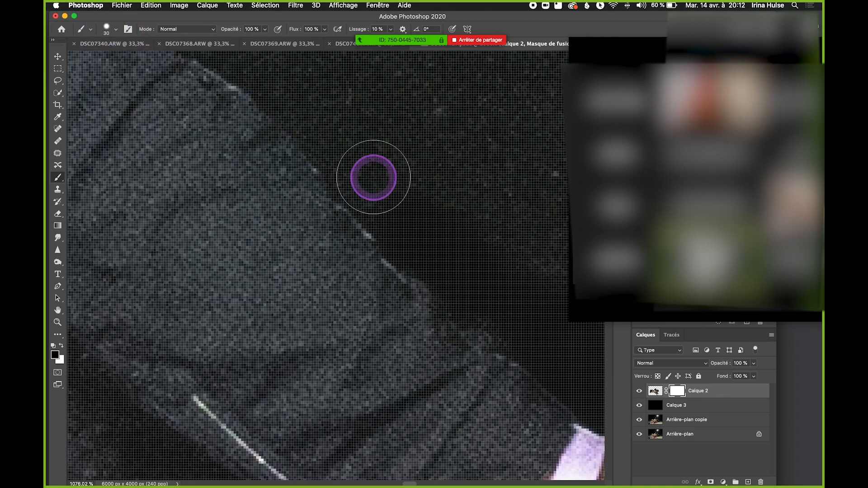
pyautogui.moveTo(374, 155); pyautogui.dragTo(446, 235)
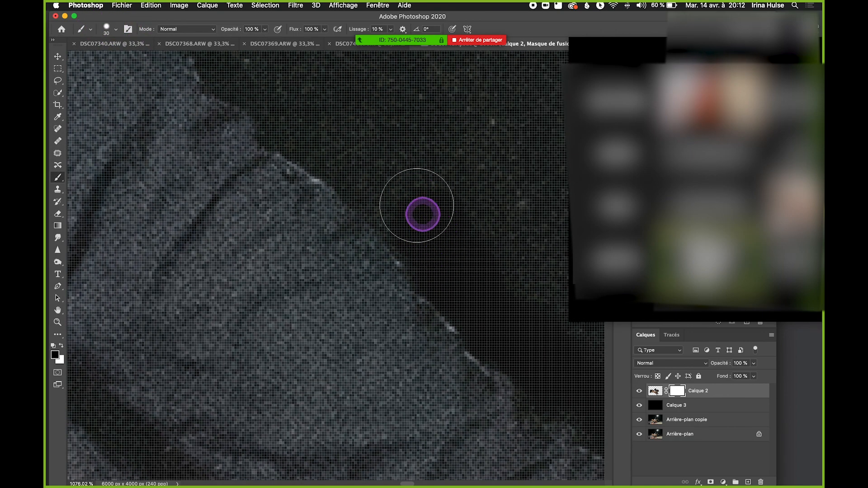
pyautogui.press('super+s')
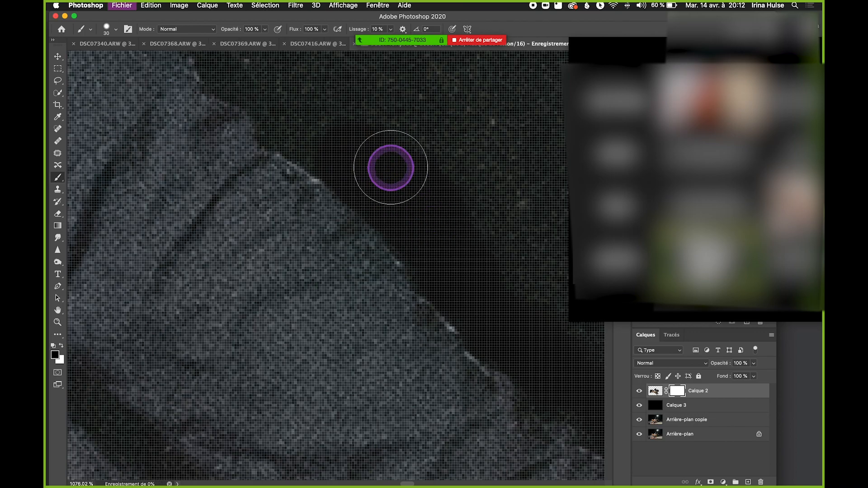
# Mask the background with black strokes past the sleeve's elbow folds and along the front of the rider's upper arm.
pyautogui.moveTo(387, 165); pyautogui.dragTo(434, 213)
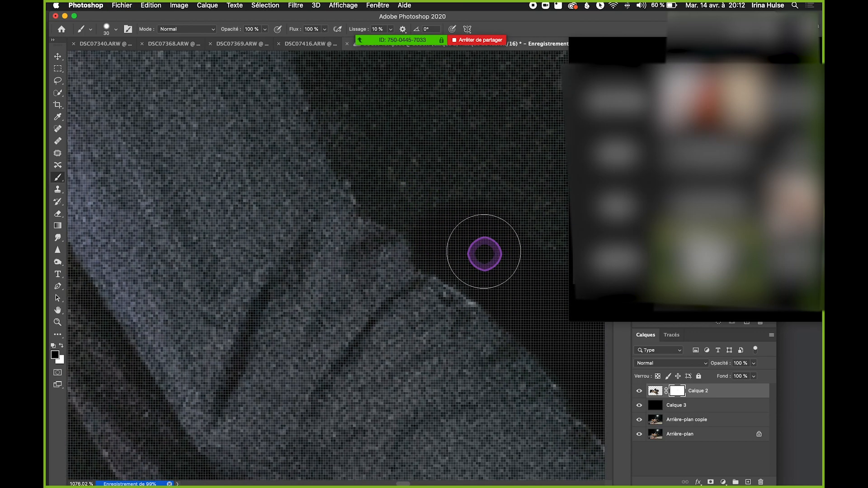
pyautogui.moveTo(381, 176); pyautogui.dragTo(470, 238)
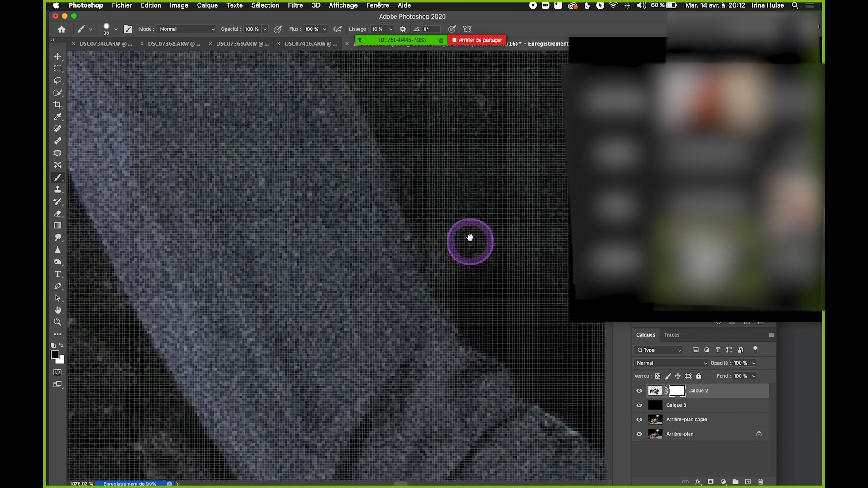
pyautogui.moveTo(444, 180); pyautogui.dragTo(505, 372)
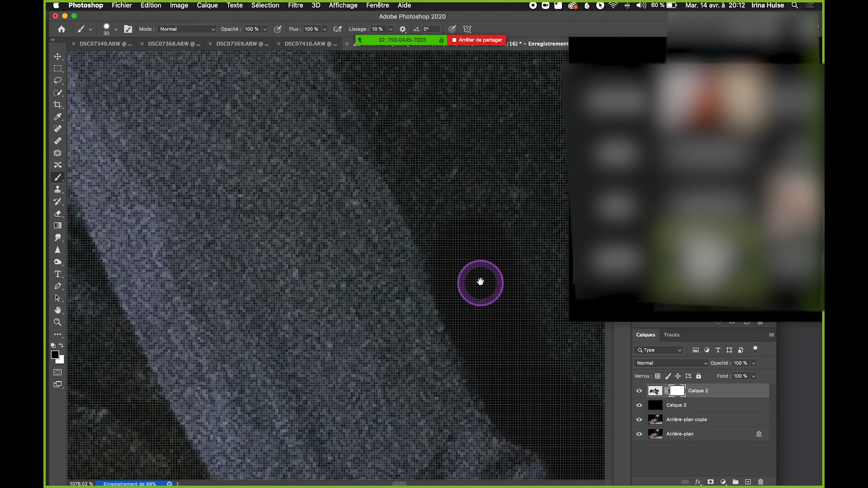
pyautogui.moveTo(416, 140); pyautogui.dragTo(454, 222)
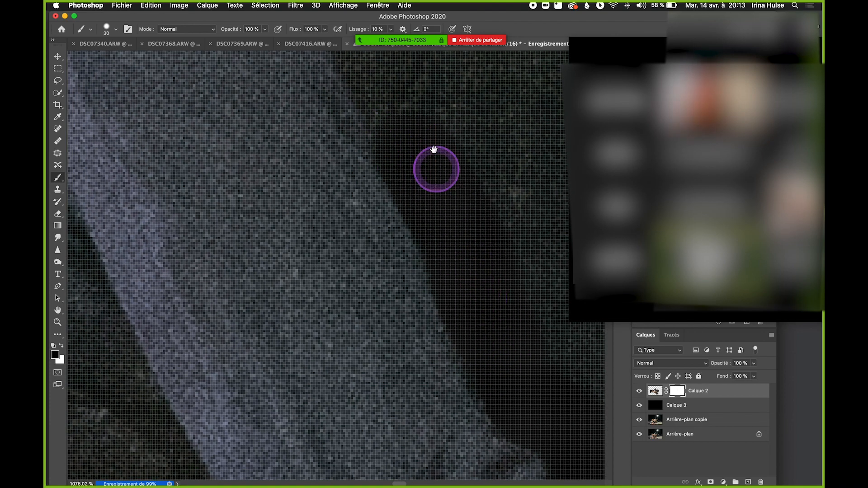
pyautogui.moveTo(434, 149); pyautogui.dragTo(466, 271)
pyautogui.moveTo(432, 194)
pyautogui.mouseDown()
pyautogui.moveTo(437, 223)
pyautogui.moveTo(471, 283)
pyautogui.mouseUp()
pyautogui.scroll(-10, 488, 257)
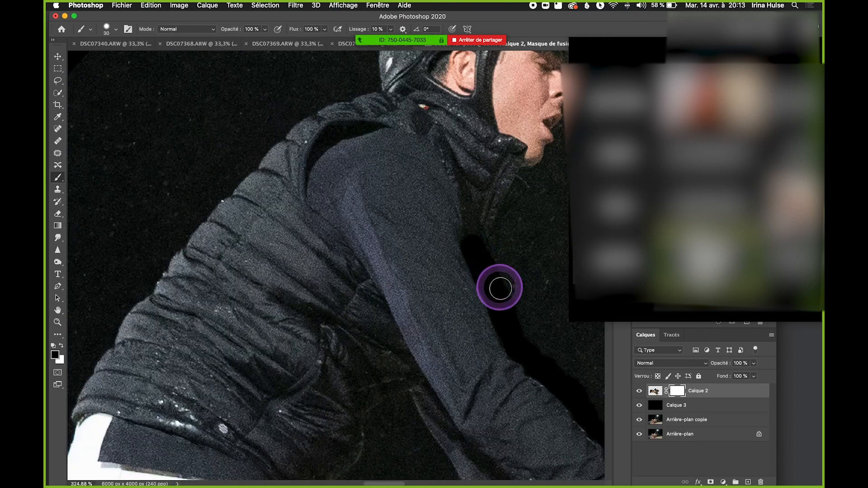
# Restore the hidden area beside the upper arm with white mask strokes, and switch the brush back to black.
pyautogui.scroll(10, 488, 251)
pyautogui.moveTo(428, 230); pyautogui.dragTo(396, 228)
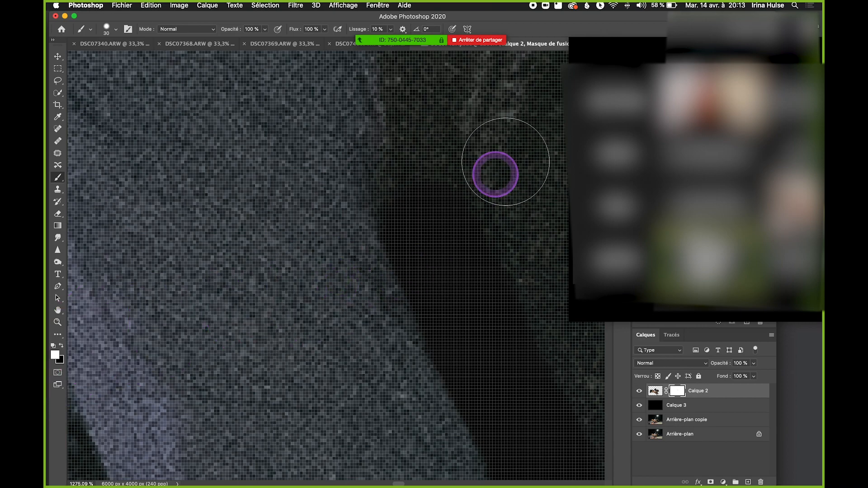
pyautogui.moveTo(348, 186)
pyautogui.mouseDown()
pyautogui.moveTo(380, 253)
pyautogui.moveTo(381, 307)
pyautogui.mouseUp()
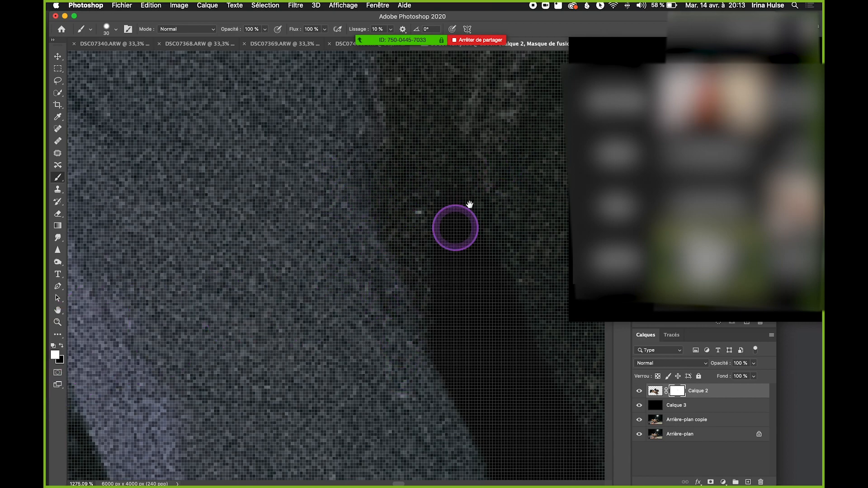
pyautogui.scroll(-5, 470, 206)
pyautogui.moveTo(453, 208); pyautogui.dragTo(474, 258)
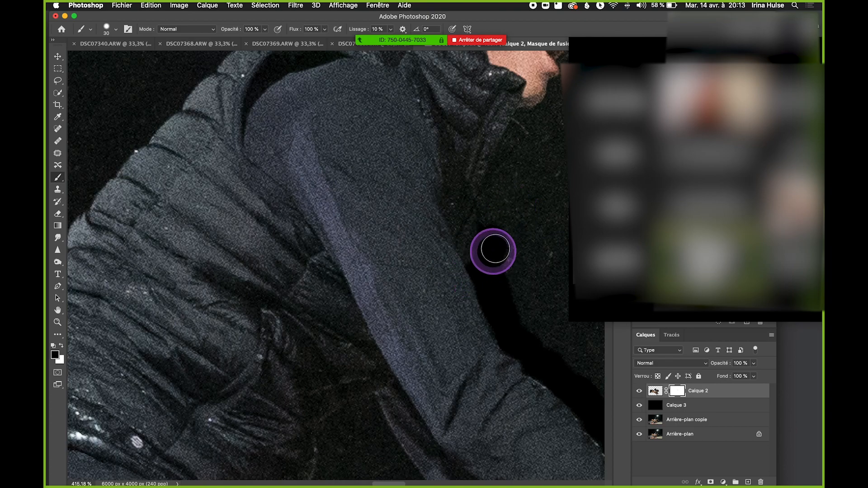
# Save the document, reset the brush colour to black, and mask the background just in front of the rider's vest.
pyautogui.scroll(3, 493, 251)
pyautogui.press('super+s')
pyautogui.keyDown('alt'); pyautogui.click(500, 176); pyautogui.keyUp('alt')
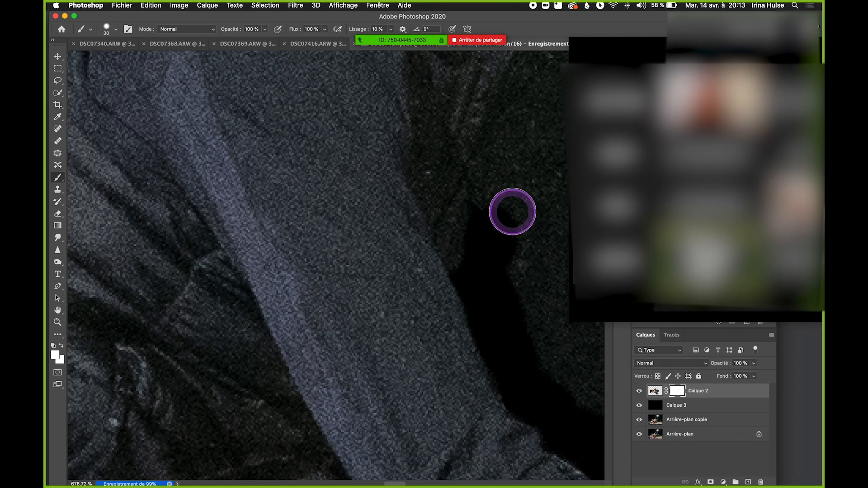
pyautogui.click(56, 355)
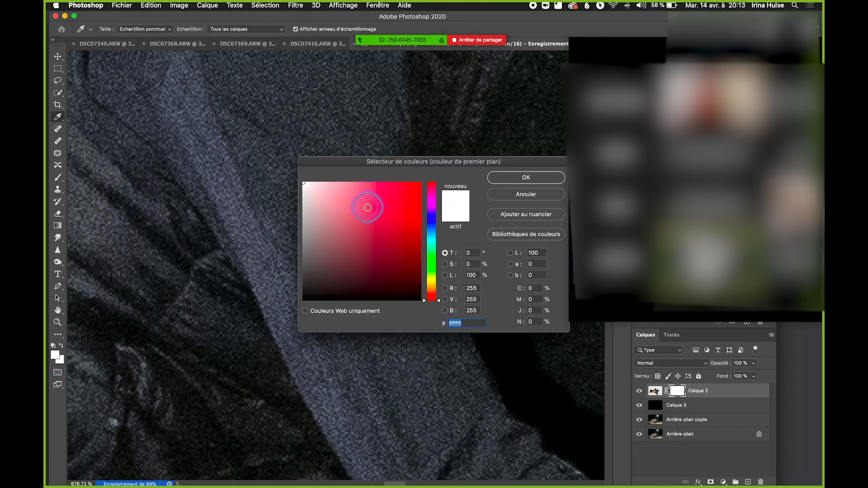
pyautogui.click(549, 179)
pyautogui.moveTo(515, 133); pyautogui.dragTo(503, 181)
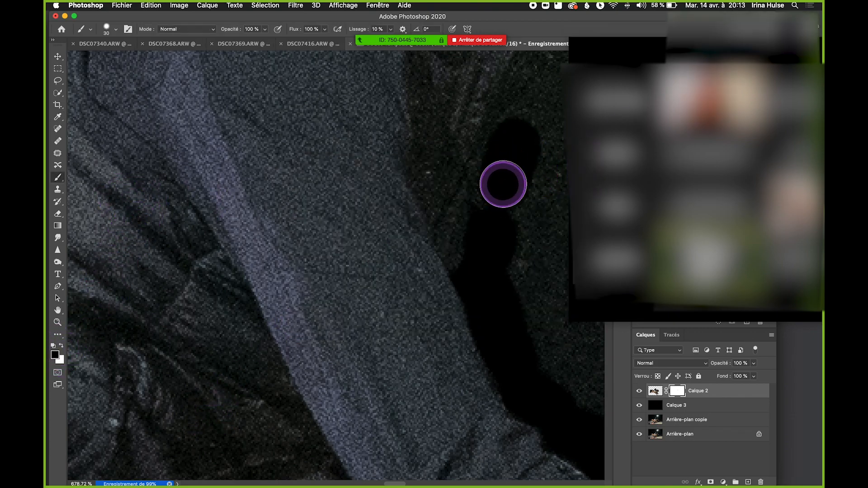
# Continue the black mask strokes along the front of the vest and collar towards the rider's chin.
pyautogui.scroll(-4, 493, 199)
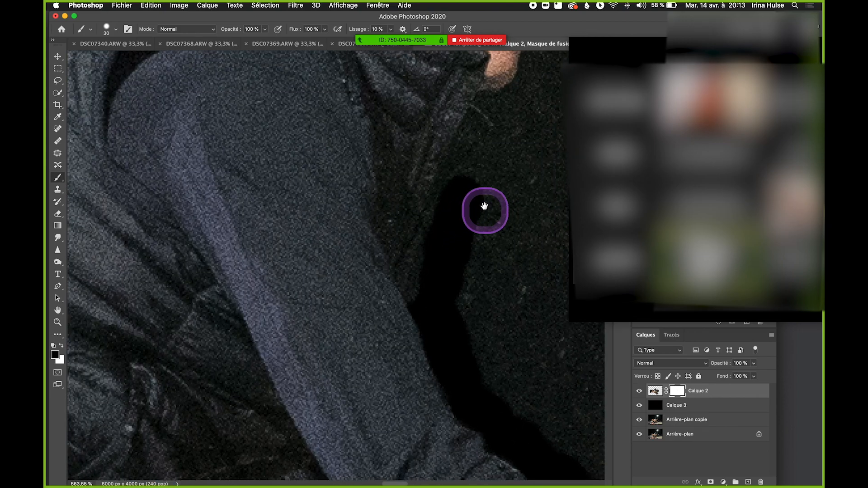
pyautogui.moveTo(494, 168); pyautogui.dragTo(481, 181)
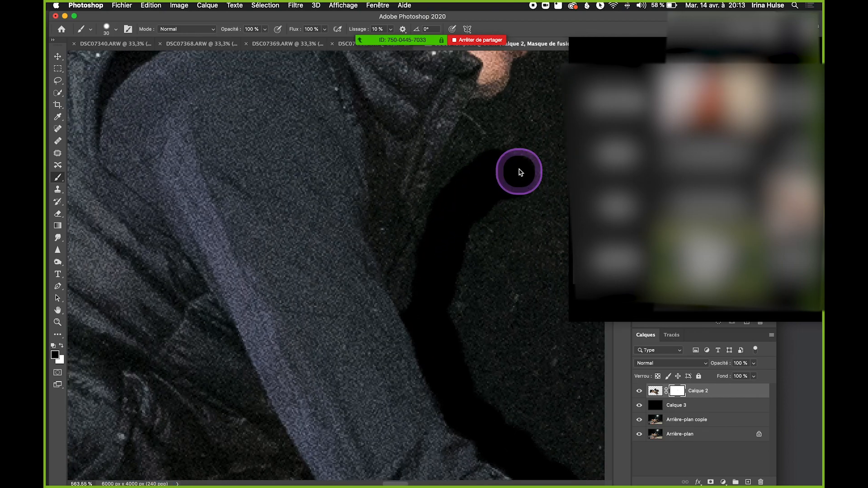
pyautogui.moveTo(538, 155)
pyautogui.mouseDown()
pyautogui.moveTo(456, 210)
pyautogui.moveTo(443, 198)
pyautogui.moveTo(375, 236)
pyautogui.moveTo(311, 251)
pyautogui.moveTo(337, 277)
pyautogui.moveTo(327, 299)
pyautogui.mouseUp()
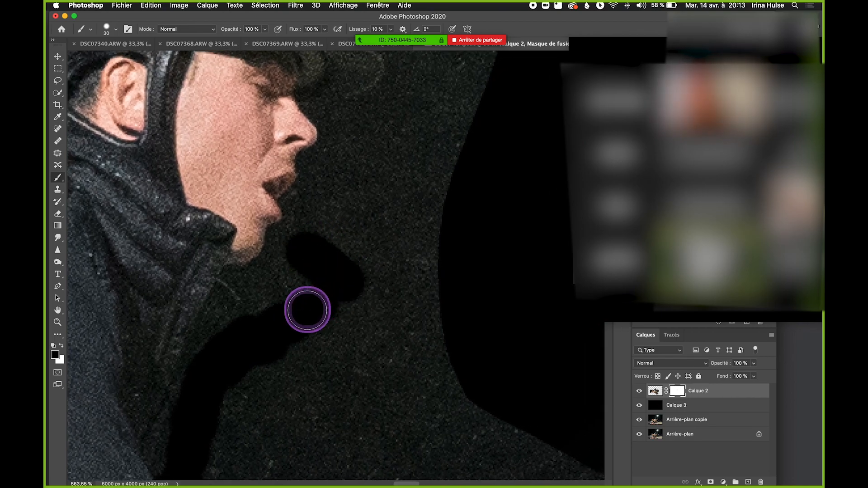
# Paint the mask black close to the rider's mouth and chin, and save the document.
pyautogui.scroll(-4, 390, 340)
pyautogui.scroll(10, 354, 292)
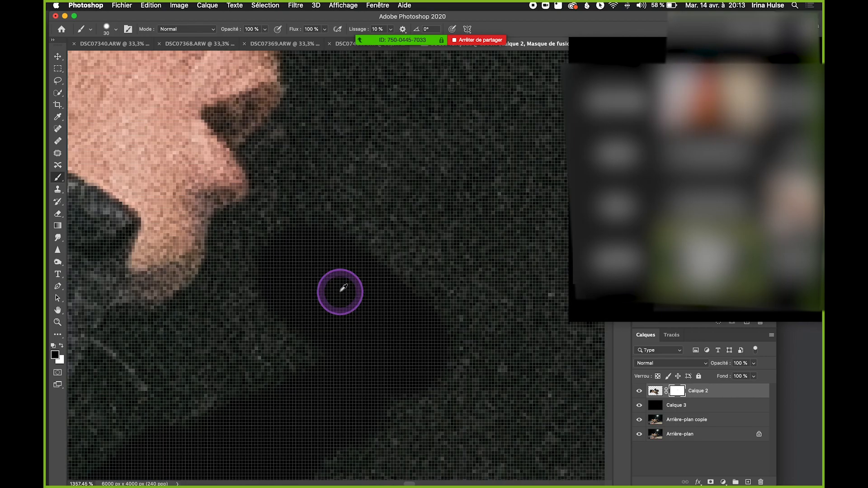
pyautogui.moveTo(291, 248)
pyautogui.mouseDown()
pyautogui.moveTo(310, 192)
pyautogui.moveTo(304, 163)
pyautogui.moveTo(473, 263)
pyautogui.mouseUp()
pyautogui.scroll(-6, 473, 263)
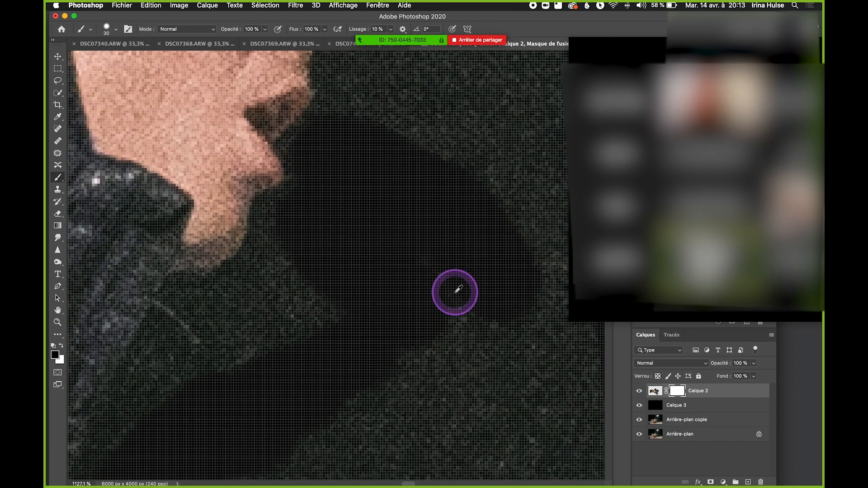
pyautogui.scroll(-4, 481, 294)
pyautogui.scroll(-3, 470, 368)
pyautogui.press('super+s')
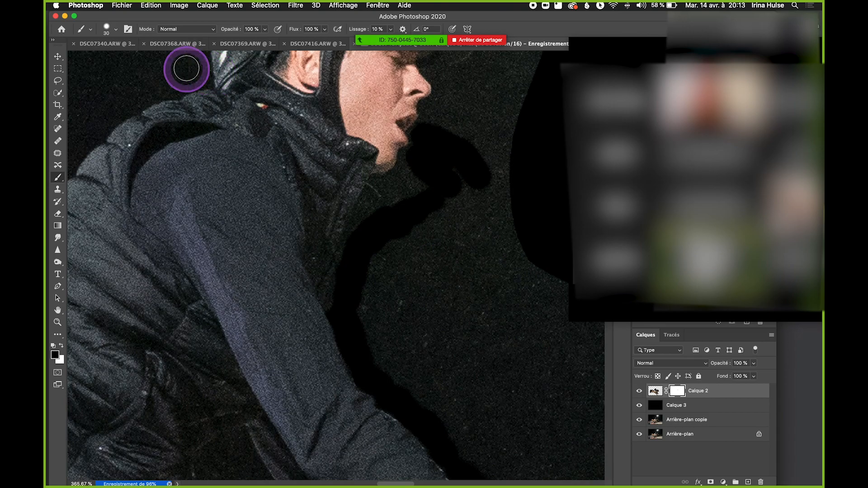
# Set the brush size to 130 px and mask the remaining background between the rider's arm and the horse's neck and head.
pyautogui.click(112, 30)
pyautogui.click(107, 22)
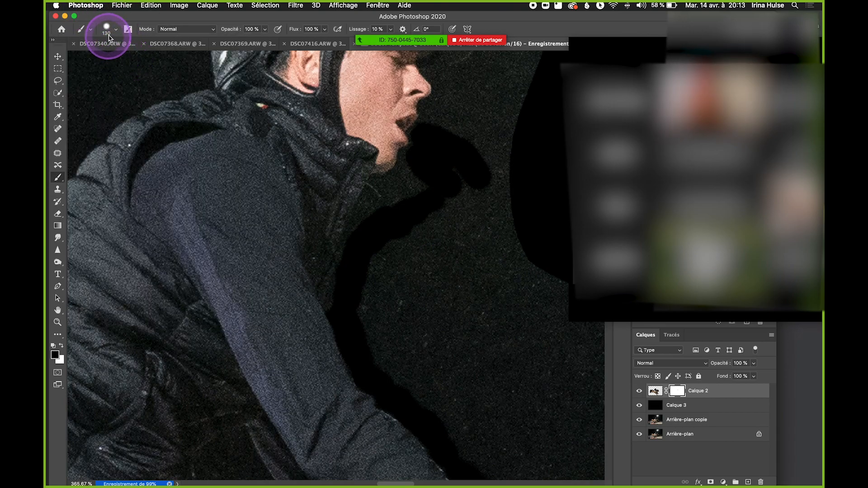
pyautogui.moveTo(457, 223)
pyautogui.mouseDown()
pyautogui.moveTo(410, 275)
pyautogui.moveTo(413, 316)
pyautogui.moveTo(469, 374)
pyautogui.mouseUp()
pyautogui.scroll(-5, 448, 285)
pyautogui.moveTo(399, 215)
pyautogui.mouseDown()
pyautogui.moveTo(391, 135)
pyautogui.moveTo(424, 188)
pyautogui.moveTo(444, 254)
pyautogui.moveTo(405, 240)
pyautogui.moveTo(402, 262)
pyautogui.moveTo(370, 274)
pyautogui.moveTo(472, 333)
pyautogui.mouseUp()
pyautogui.moveTo(528, 309)
pyautogui.mouseDown()
pyautogui.moveTo(407, 270)
pyautogui.moveTo(397, 294)
pyautogui.moveTo(430, 230)
pyautogui.moveTo(368, 169)
pyautogui.moveTo(508, 167)
pyautogui.moveTo(385, 178)
pyautogui.moveTo(467, 183)
pyautogui.moveTo(537, 236)
pyautogui.moveTo(313, 248)
pyautogui.mouseUp()
pyautogui.moveTo(349, 213)
pyautogui.mouseDown()
pyautogui.moveTo(368, 202)
pyautogui.moveTo(371, 232)
pyautogui.mouseUp()
pyautogui.moveTo(297, 170)
pyautogui.mouseDown()
pyautogui.moveTo(486, 118)
pyautogui.moveTo(285, 117)
pyautogui.moveTo(475, 108)
pyautogui.mouseUp()
pyautogui.moveTo(319, 153); pyautogui.dragTo(326, 320)
pyautogui.moveTo(357, 181); pyautogui.dragTo(371, 202)
# Mask the leftover background in front of the rider's face up to the helmet visor with black strokes.
pyautogui.scroll(-5, 358, 232)
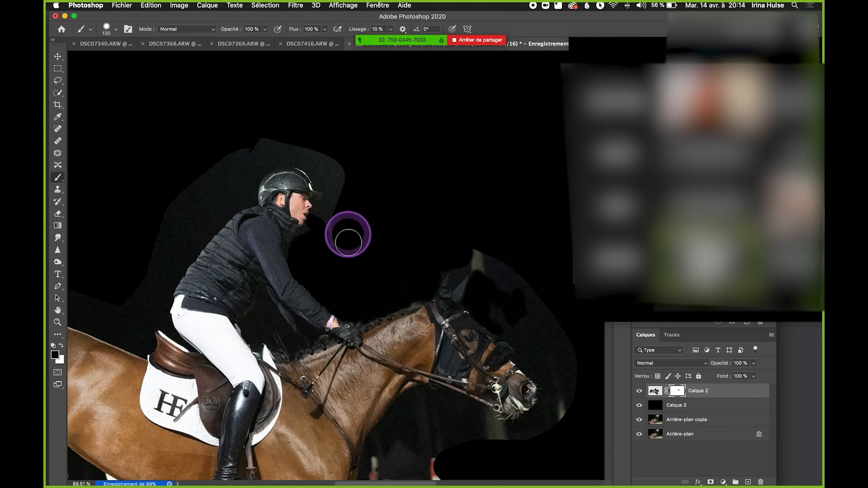
pyautogui.scroll(5, 297, 232)
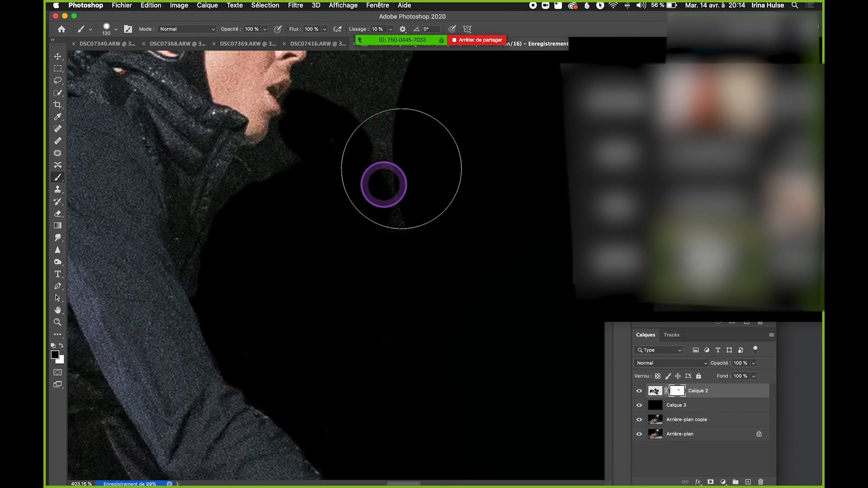
pyautogui.moveTo(368, 169)
pyautogui.mouseDown()
pyautogui.moveTo(397, 273)
pyautogui.moveTo(395, 264)
pyautogui.moveTo(380, 272)
pyautogui.moveTo(407, 266)
pyautogui.moveTo(434, 243)
pyautogui.moveTo(453, 206)
pyautogui.mouseUp()
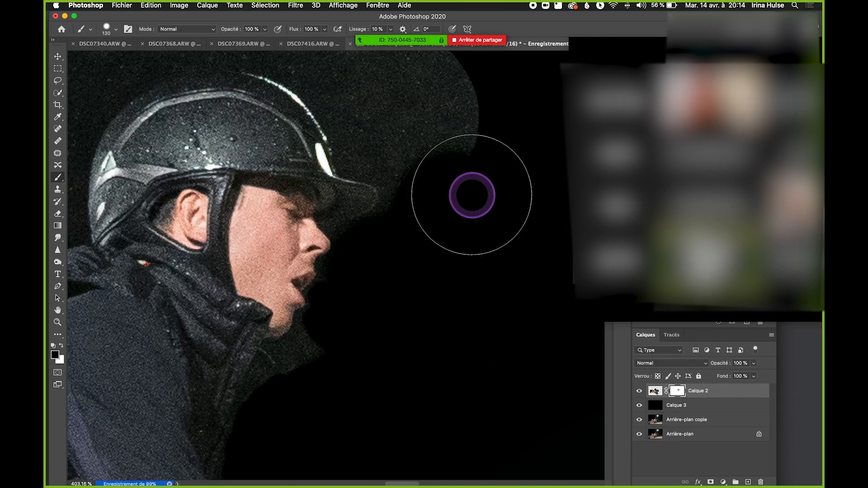
# Open the Zoom meeting's participants list and move the participant video window clear of the rider image.
pyautogui.moveTo(430, 27)
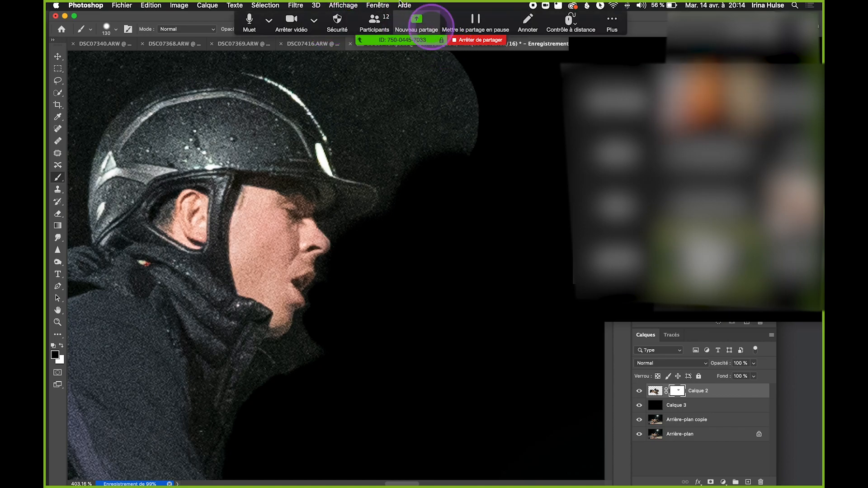
pyautogui.click(373, 22)
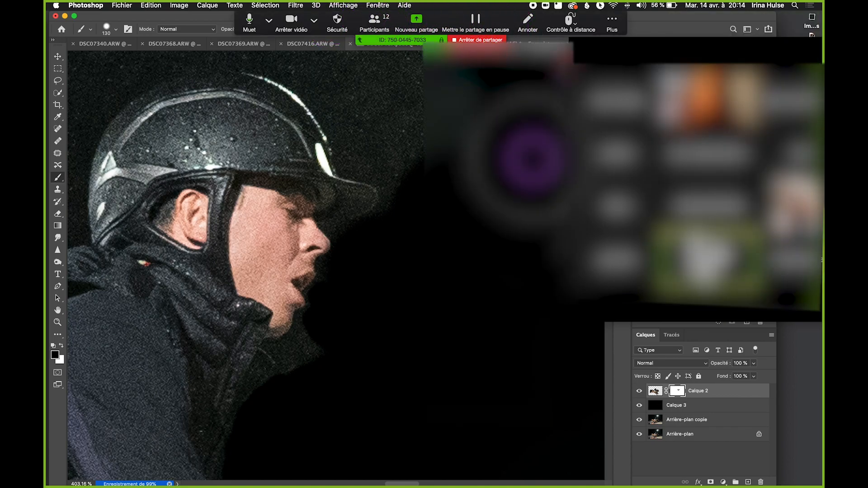
pyautogui.moveTo(726, 35); pyautogui.dragTo(599, 36)
pyautogui.click(474, 31)
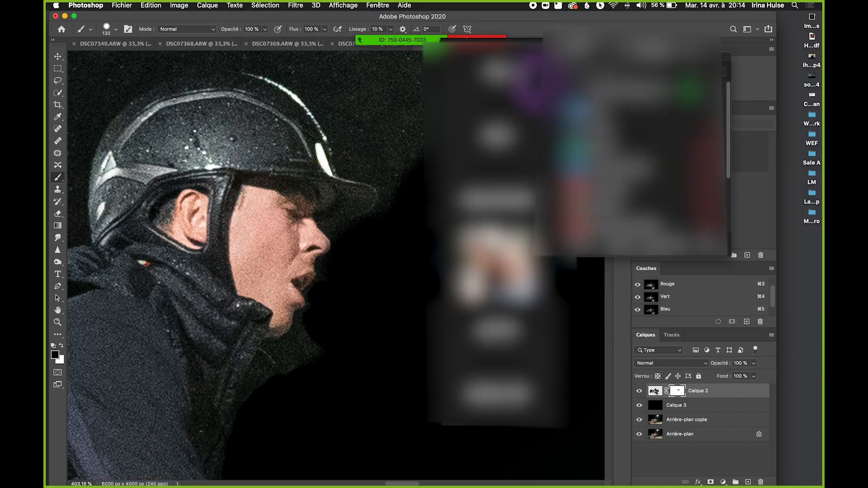
pyautogui.moveTo(518, 40); pyautogui.dragTo(716, 47)
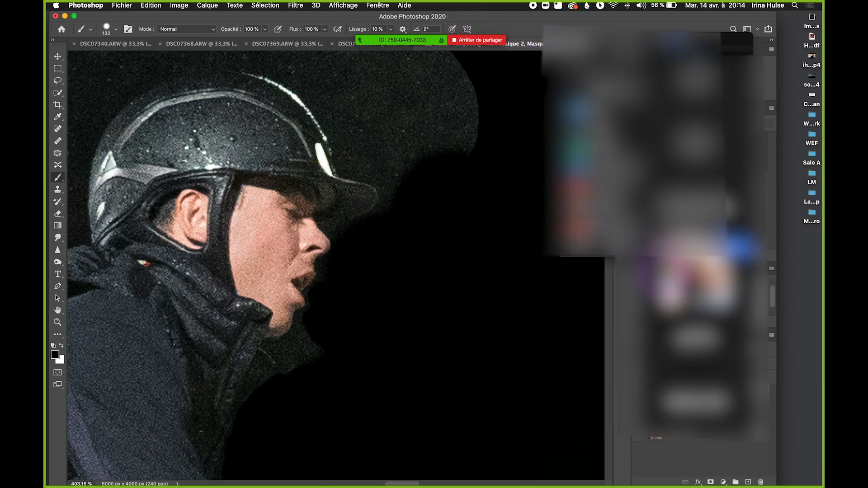
# Try a black mask stroke beside the helmet visor with the large brush, and undo it.
pyautogui.scroll(2, 332, 176)
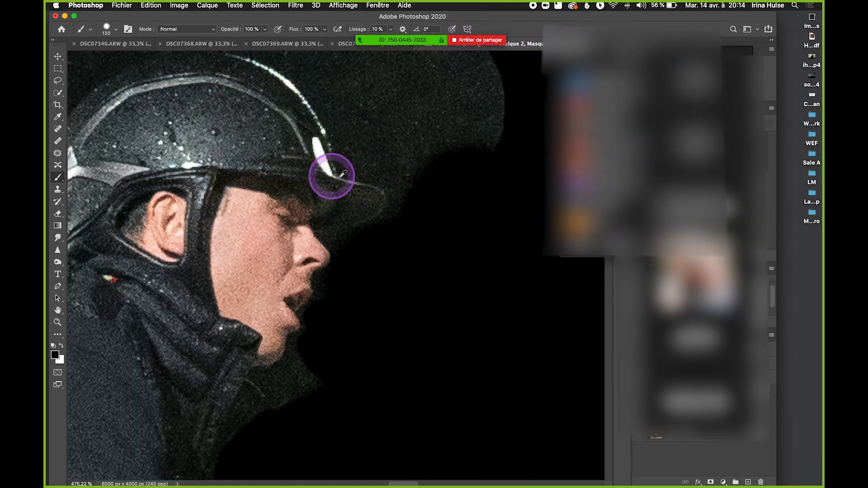
pyautogui.moveTo(366, 155); pyautogui.dragTo(412, 166)
pyautogui.press('super+z')
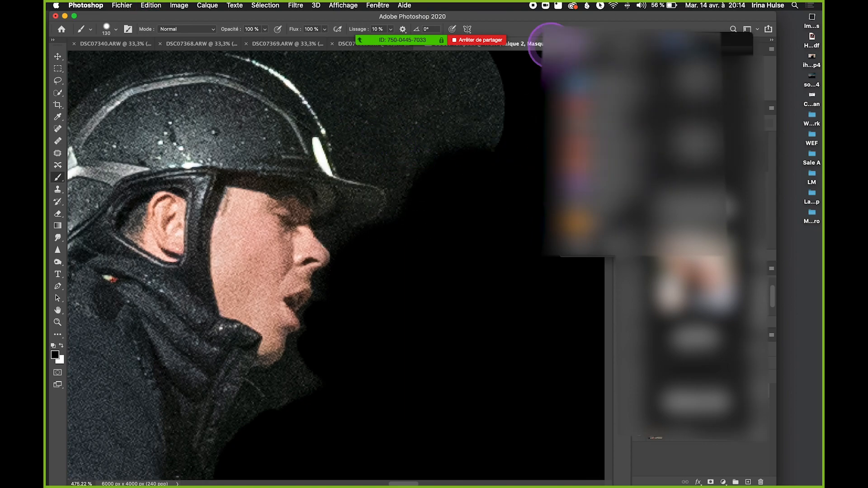
# Move the Zoom participants and video windows clear of the rider image.
pyautogui.moveTo(539, 18); pyautogui.dragTo(557, 17)
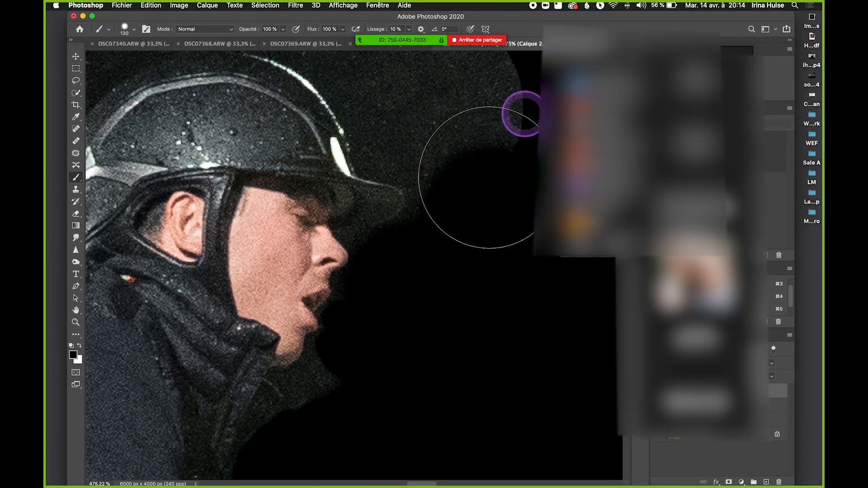
pyautogui.moveTo(700, 47); pyautogui.dragTo(769, 42)
pyautogui.moveTo(638, 65); pyautogui.dragTo(754, 43)
# Set the brush size to 34 px, mask the background around the helmet visor, and save the document.
pyautogui.scroll(5, 397, 223)
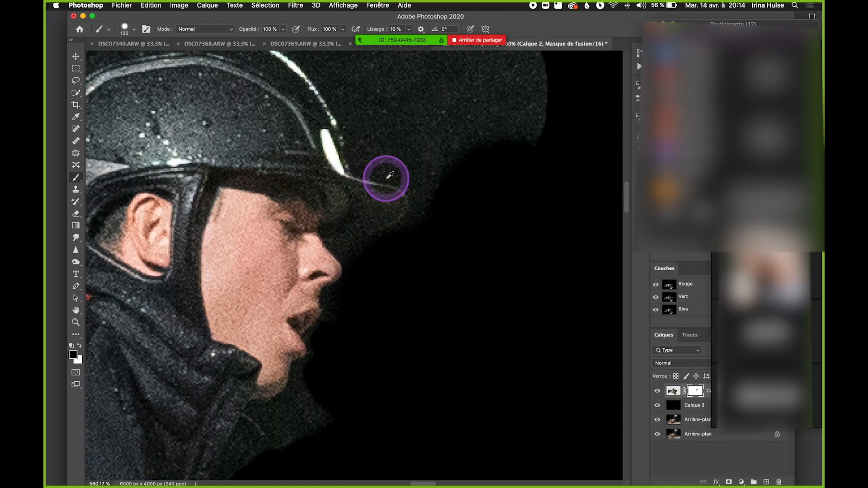
pyautogui.click(125, 30)
pyautogui.click(135, 29)
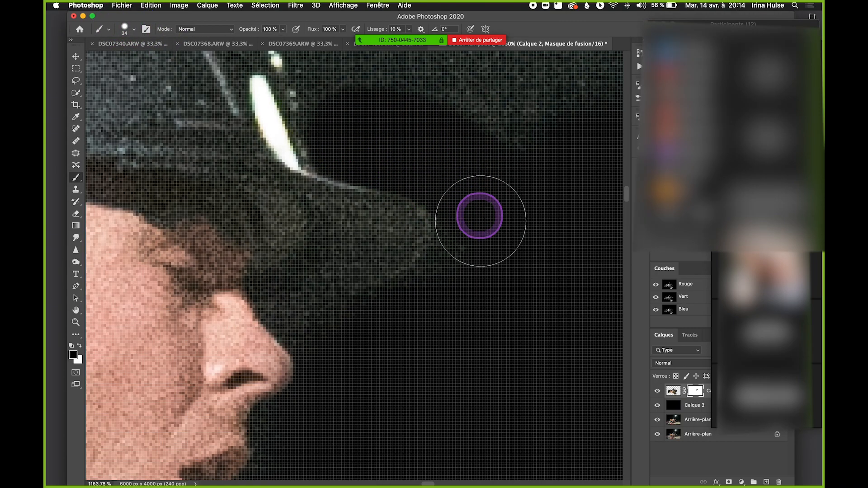
pyautogui.scroll(5, 387, 174)
pyautogui.press('super+s')
pyautogui.moveTo(350, 168)
pyautogui.mouseDown()
pyautogui.moveTo(360, 135)
pyautogui.moveTo(360, 210)
pyautogui.moveTo(360, 177)
pyautogui.mouseUp()
pyautogui.moveTo(359, 129)
pyautogui.mouseDown()
pyautogui.moveTo(399, 246)
pyautogui.moveTo(330, 184)
pyautogui.moveTo(387, 266)
pyautogui.mouseUp()
pyautogui.moveTo(358, 166)
pyautogui.mouseDown()
pyautogui.moveTo(422, 250)
pyautogui.moveTo(415, 262)
pyautogui.moveTo(354, 223)
pyautogui.moveTo(471, 209)
pyautogui.moveTo(489, 222)
pyautogui.moveTo(353, 210)
pyautogui.moveTo(415, 174)
pyautogui.mouseUp()
pyautogui.press('super+z')
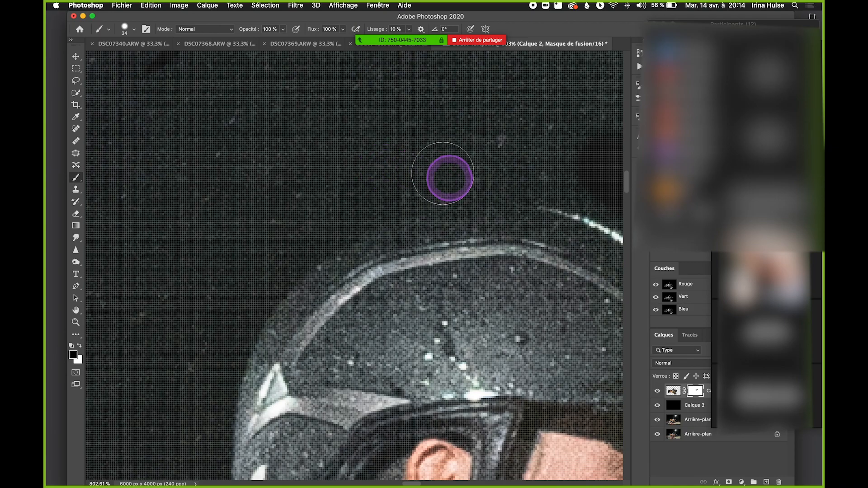
# Mask the background along the top of the helmet with black strokes and save the document.
pyautogui.moveTo(573, 155)
pyautogui.mouseDown()
pyautogui.moveTo(490, 156)
pyautogui.moveTo(373, 181)
pyautogui.mouseUp()
pyautogui.moveTo(544, 184); pyautogui.dragTo(371, 174)
pyautogui.moveTo(367, 144); pyautogui.dragTo(450, 125)
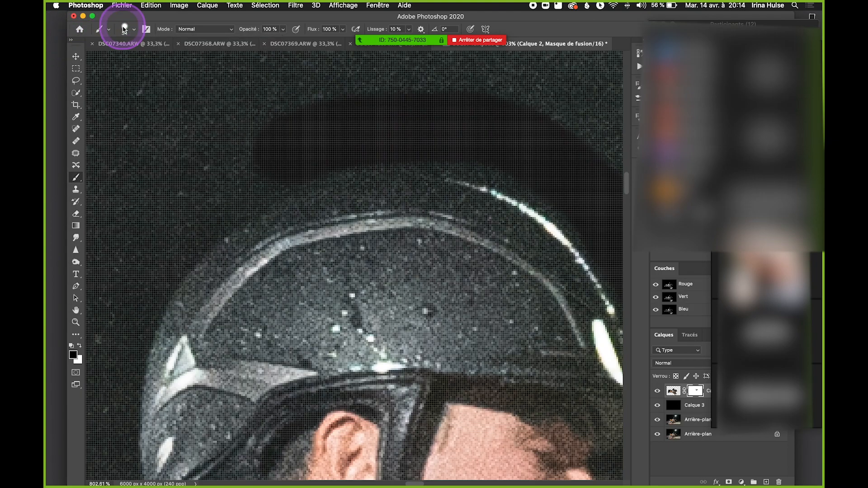
pyautogui.click(122, 29)
pyautogui.click(332, 204)
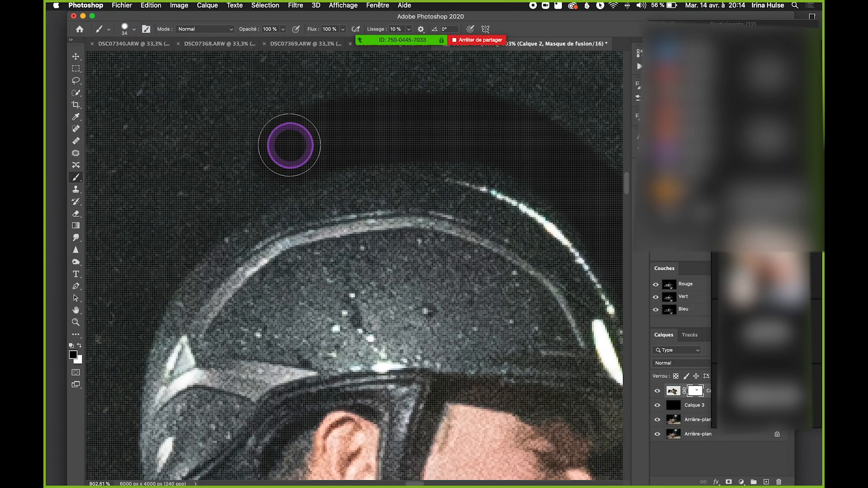
pyautogui.moveTo(226, 175); pyautogui.dragTo(462, 163)
pyautogui.press('super+s')
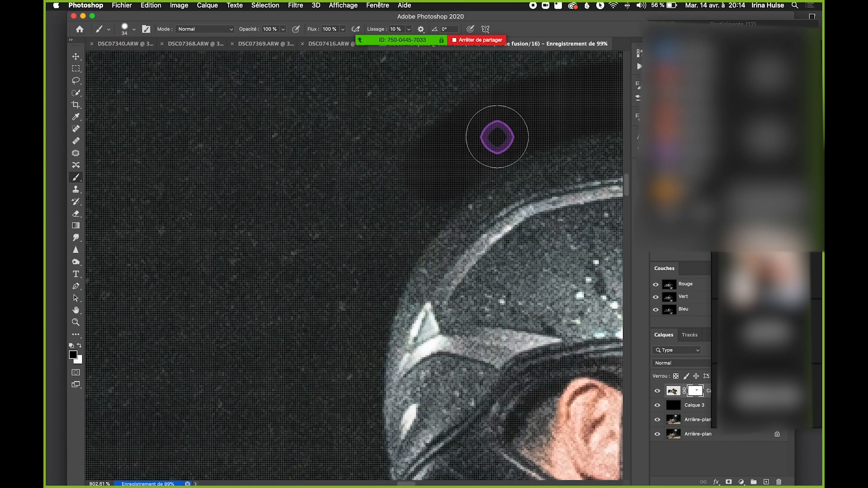
# Mask the background behind the helmet down to the rider's collar.
pyautogui.moveTo(393, 199); pyautogui.dragTo(437, 176)
pyautogui.moveTo(395, 213); pyautogui.dragTo(394, 102)
pyautogui.moveTo(352, 180); pyautogui.dragTo(334, 316)
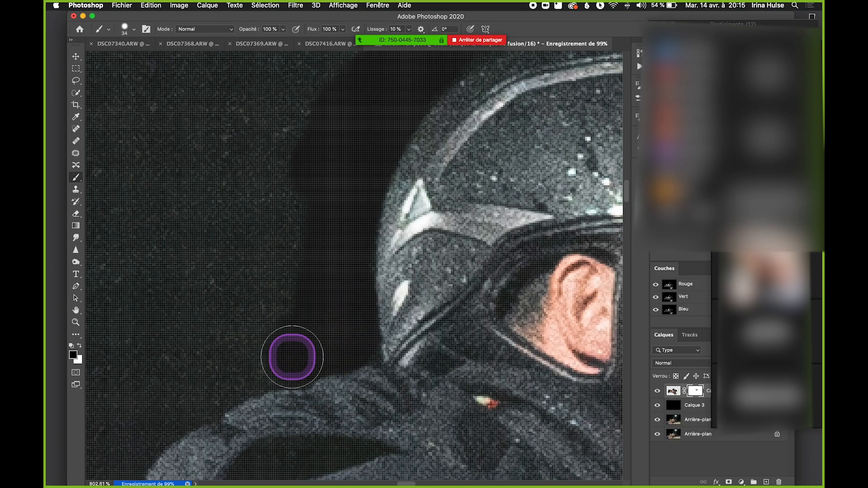
pyautogui.moveTo(200, 374)
pyautogui.mouseDown()
pyautogui.moveTo(360, 279)
pyautogui.moveTo(362, 321)
pyautogui.mouseUp()
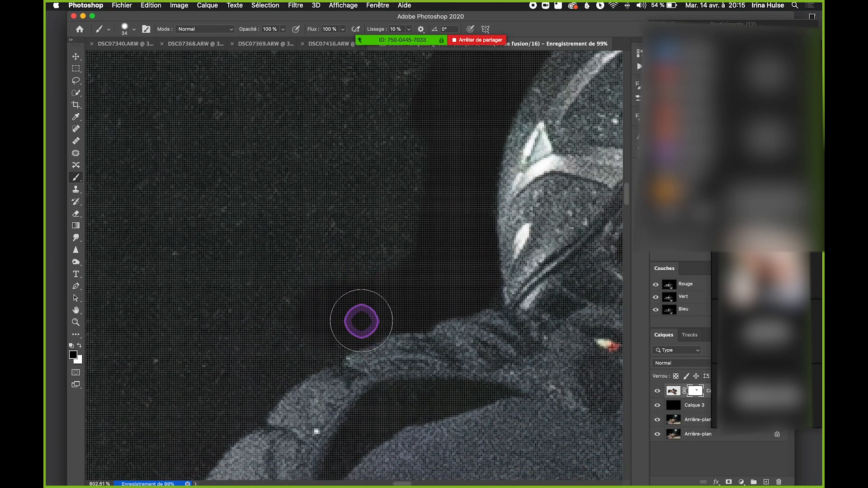
# Mask the background along the rider's shoulder and the upper back edge of the quilted vest.
pyautogui.moveTo(301, 338); pyautogui.dragTo(381, 286)
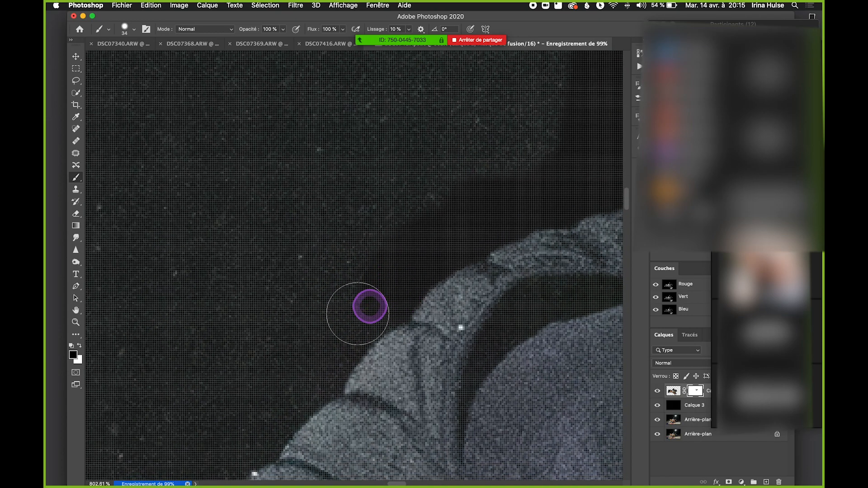
pyautogui.moveTo(315, 374)
pyautogui.mouseDown()
pyautogui.moveTo(342, 320)
pyautogui.moveTo(344, 264)
pyautogui.mouseUp()
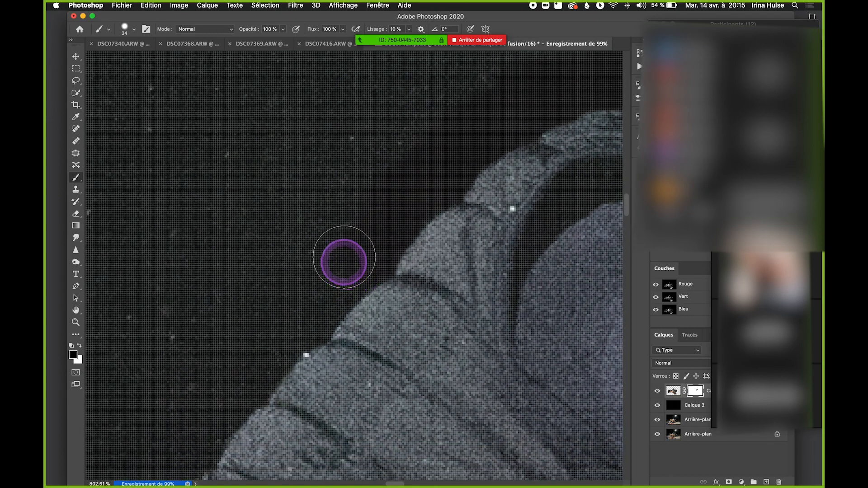
pyautogui.moveTo(303, 321); pyautogui.dragTo(339, 258)
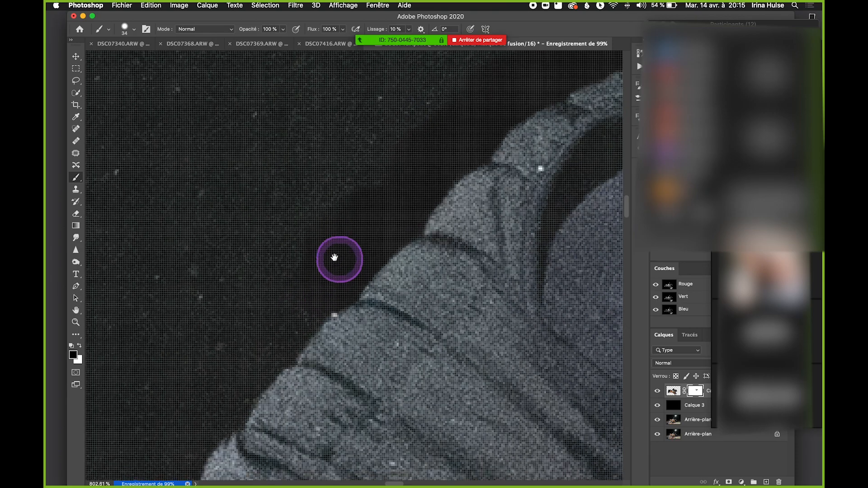
pyautogui.scroll(-5, 337, 242)
pyautogui.scroll(6, 324, 304)
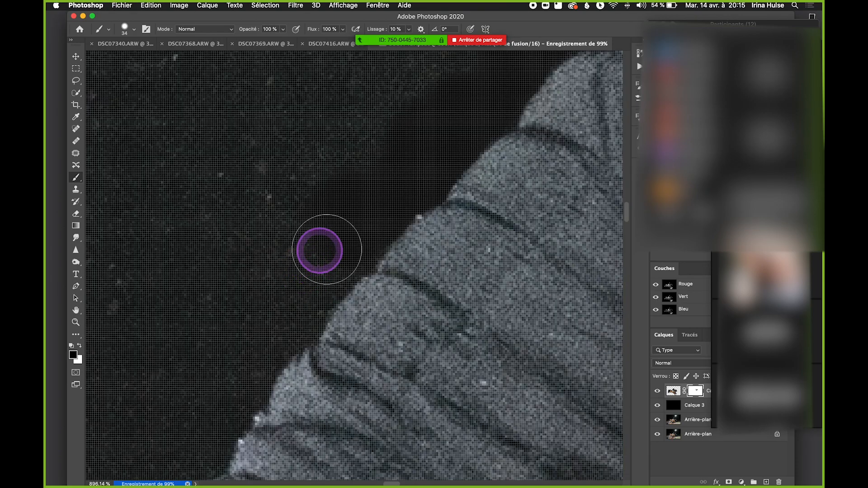
pyautogui.moveTo(358, 298); pyautogui.dragTo(401, 231)
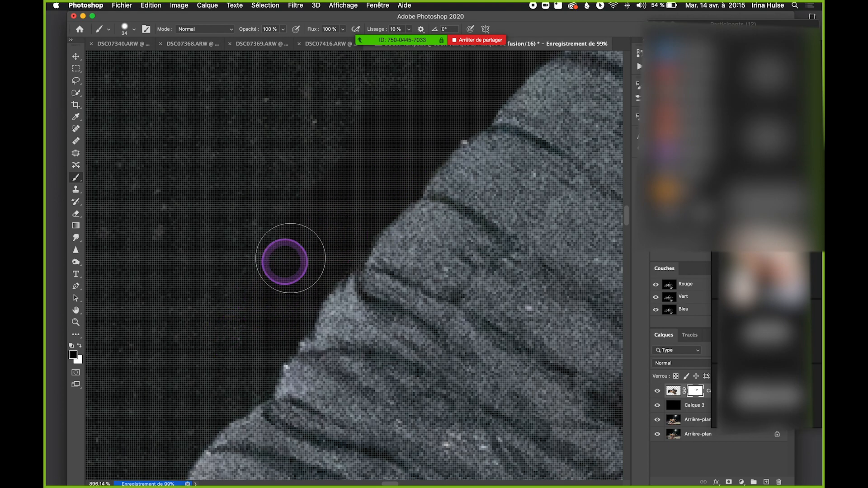
# Hide Calque 3 and both Arrière-plan layers to examine the masked cutout over transparency, and show them again.
pyautogui.scroll(-8, 281, 266)
pyautogui.scroll(-1, 471, 307)
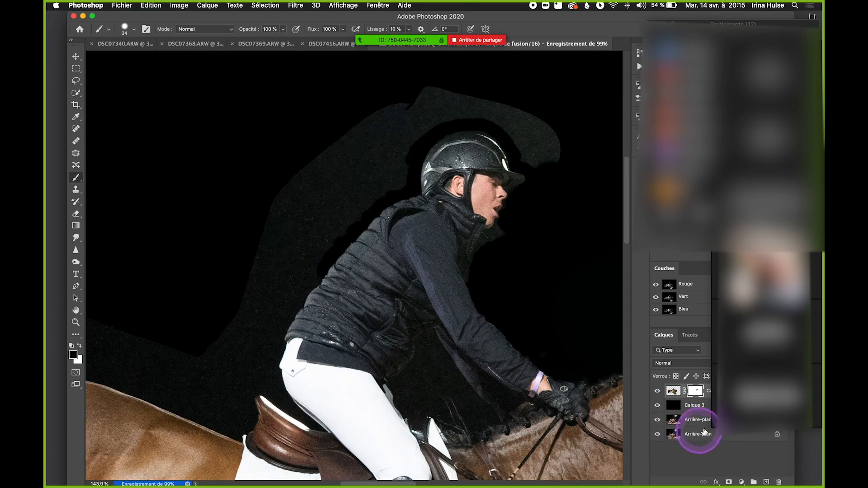
pyautogui.click(657, 406)
pyautogui.click(657, 433)
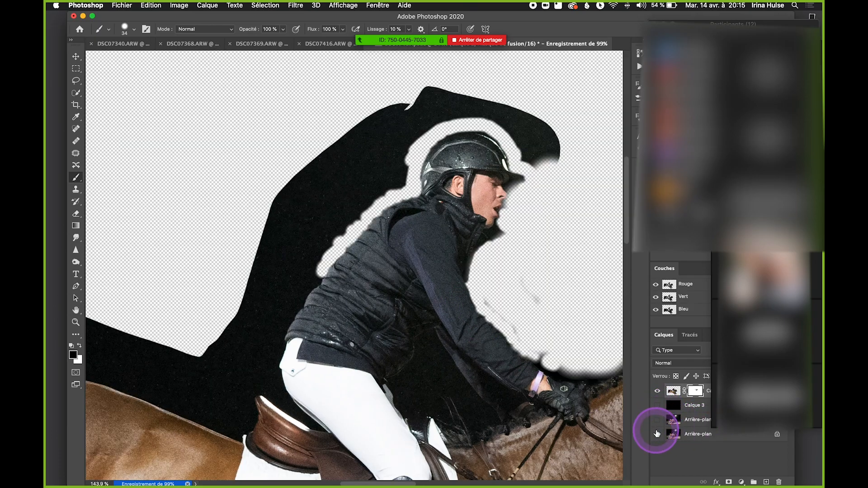
pyautogui.scroll(-5, 448, 232)
pyautogui.scroll(5, 448, 235)
pyautogui.scroll(-12, 441, 225)
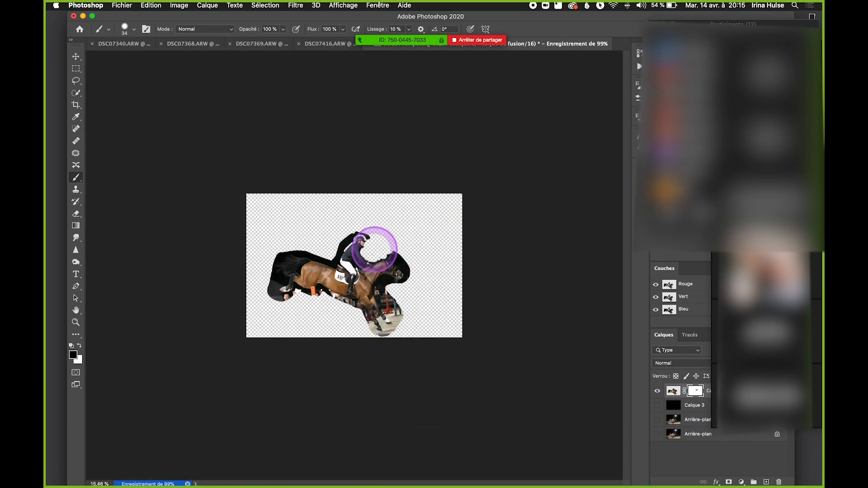
pyautogui.scroll(12, 380, 248)
pyautogui.scroll(-5, 382, 242)
pyautogui.scroll(7, 384, 237)
pyautogui.scroll(-10, 433, 251)
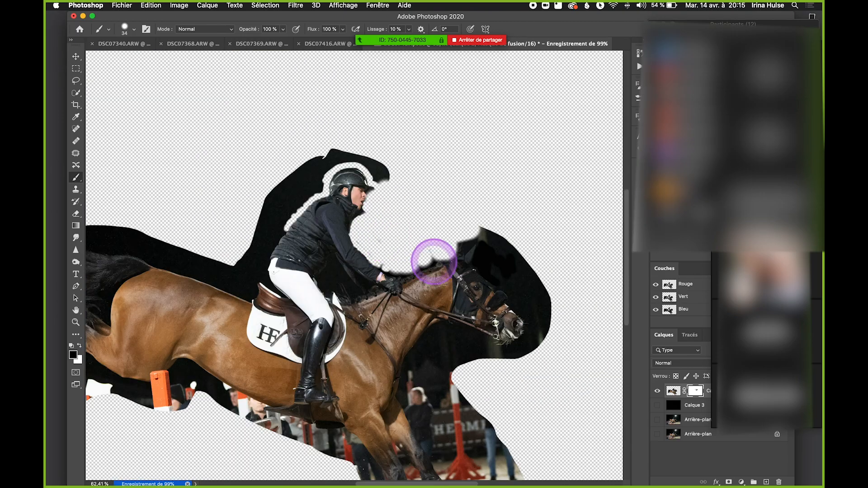
pyautogui.click(657, 420)
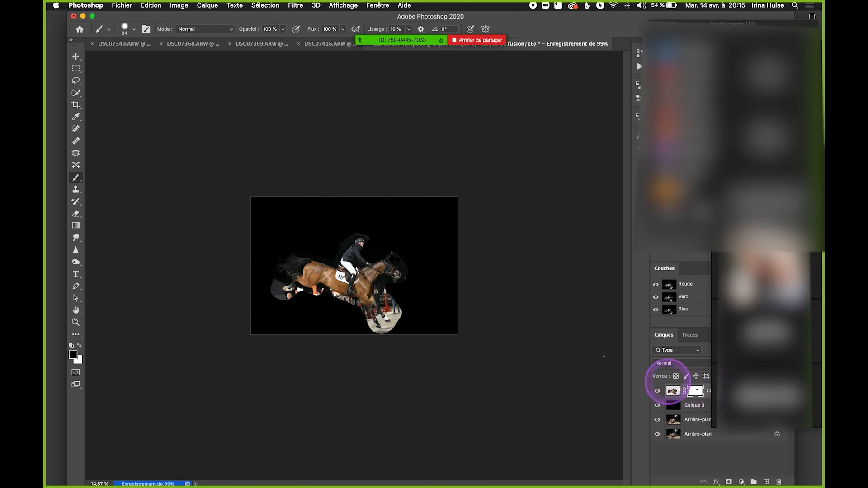
# Set the brush size to 108 px and mask the leftover background patch in front of the helmet.
pyautogui.scroll(10, 364, 233)
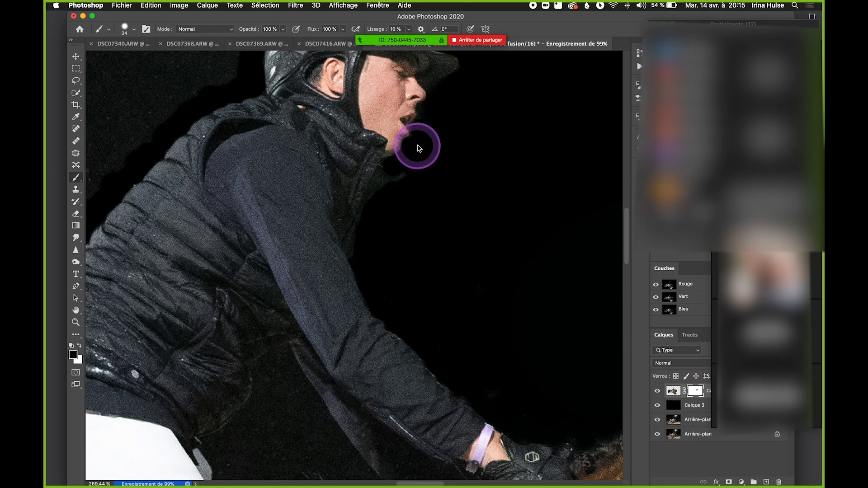
pyautogui.moveTo(465, 121); pyautogui.dragTo(437, 261)
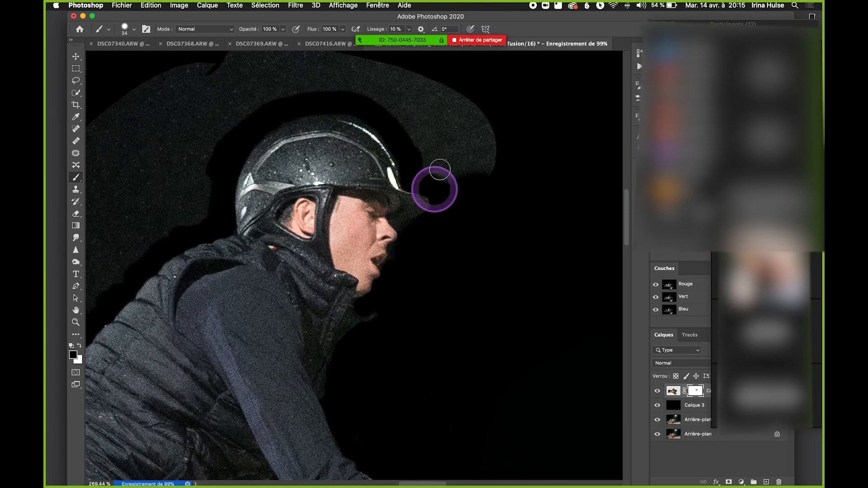
pyautogui.scroll(5, 453, 170)
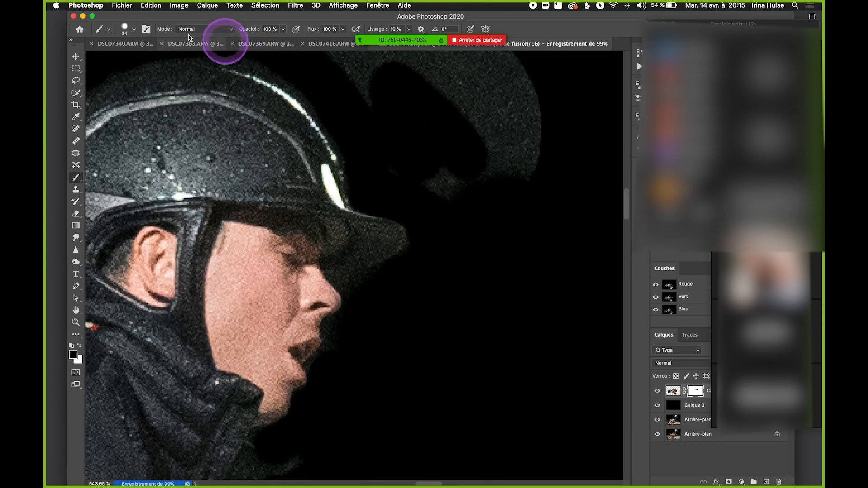
pyautogui.click(123, 25)
pyautogui.click(131, 29)
pyautogui.scroll(-1, 441, 152)
pyautogui.moveTo(457, 154)
pyautogui.mouseDown()
pyautogui.moveTo(455, 179)
pyautogui.moveTo(496, 135)
pyautogui.moveTo(465, 104)
pyautogui.mouseUp()
pyautogui.moveTo(527, 186); pyautogui.dragTo(529, 116)
pyautogui.moveTo(523, 174)
pyautogui.mouseDown()
pyautogui.moveTo(537, 264)
pyautogui.moveTo(568, 299)
pyautogui.mouseUp()
pyautogui.moveTo(479, 176)
pyautogui.mouseDown()
pyautogui.moveTo(428, 147)
pyautogui.moveTo(461, 149)
pyautogui.moveTo(265, 110)
pyautogui.moveTo(452, 121)
pyautogui.moveTo(394, 168)
pyautogui.moveTo(551, 163)
pyautogui.mouseUp()
pyautogui.click(554, 125)
# Mask the remaining background halo above and behind the helmet with broad black strokes.
pyautogui.scroll(-2, 465, 136)
pyautogui.moveTo(467, 128)
pyautogui.mouseDown()
pyautogui.moveTo(401, 99)
pyautogui.moveTo(473, 104)
pyautogui.mouseUp()
pyautogui.moveTo(473, 59); pyautogui.dragTo(447, 111)
pyautogui.moveTo(334, 172)
pyautogui.mouseDown()
pyautogui.moveTo(317, 269)
pyautogui.moveTo(344, 256)
pyautogui.mouseUp()
pyautogui.moveTo(283, 365); pyautogui.dragTo(337, 184)
pyautogui.moveTo(341, 177)
pyautogui.mouseDown()
pyautogui.moveTo(352, 152)
pyautogui.moveTo(304, 218)
pyautogui.moveTo(236, 265)
pyautogui.mouseUp()
pyautogui.moveTo(269, 241); pyautogui.dragTo(344, 178)
# Mask the remaining background area behind the rider's shoulder and upper back.
pyautogui.moveTo(320, 183)
pyautogui.mouseDown()
pyautogui.moveTo(275, 229)
pyautogui.moveTo(238, 296)
pyautogui.moveTo(216, 315)
pyautogui.mouseUp()
pyautogui.moveTo(294, 204); pyautogui.dragTo(275, 278)
pyautogui.moveTo(205, 228)
pyautogui.mouseDown()
pyautogui.moveTo(353, 99)
pyautogui.moveTo(161, 142)
pyautogui.moveTo(140, 217)
pyautogui.mouseUp()
pyautogui.moveTo(339, 187); pyautogui.dragTo(309, 271)
pyautogui.moveTo(329, 230); pyautogui.dragTo(456, 125)
pyautogui.moveTo(362, 188)
pyautogui.mouseDown()
pyautogui.moveTo(398, 147)
pyautogui.moveTo(281, 267)
pyautogui.moveTo(376, 259)
pyautogui.mouseUp()
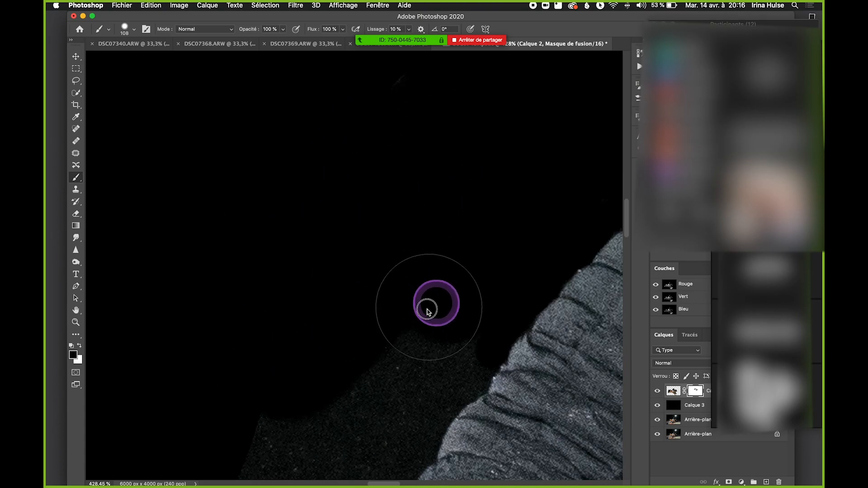
# Mask the background behind the rider's lower back and above the saddle area, and save the document.
pyautogui.moveTo(403, 362); pyautogui.dragTo(389, 278)
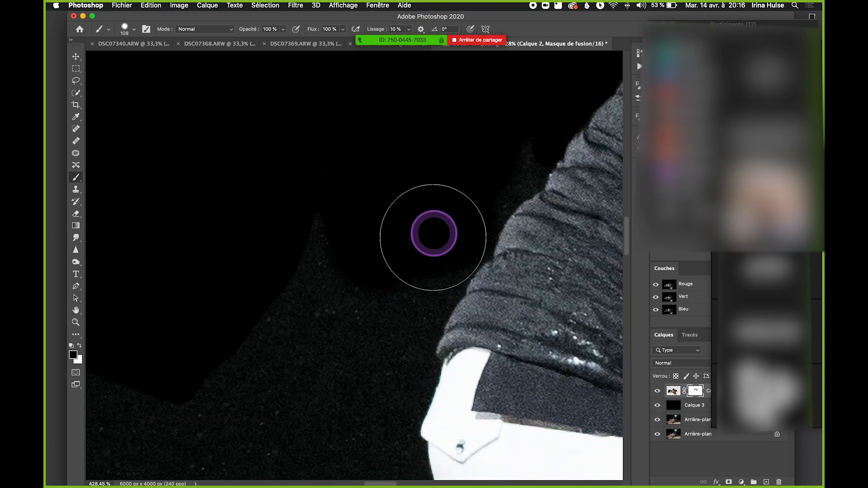
pyautogui.moveTo(420, 262)
pyautogui.mouseDown()
pyautogui.moveTo(394, 221)
pyautogui.moveTo(396, 200)
pyautogui.mouseUp()
pyautogui.moveTo(380, 261); pyautogui.dragTo(388, 243)
pyautogui.moveTo(324, 151)
pyautogui.mouseDown()
pyautogui.moveTo(244, 248)
pyautogui.moveTo(269, 232)
pyautogui.mouseUp()
pyautogui.moveTo(260, 244); pyautogui.dragTo(359, 186)
pyautogui.moveTo(346, 224)
pyautogui.mouseDown()
pyautogui.moveTo(419, 197)
pyautogui.moveTo(215, 173)
pyautogui.mouseUp()
pyautogui.moveTo(263, 199); pyautogui.dragTo(304, 221)
pyautogui.press('super+s')
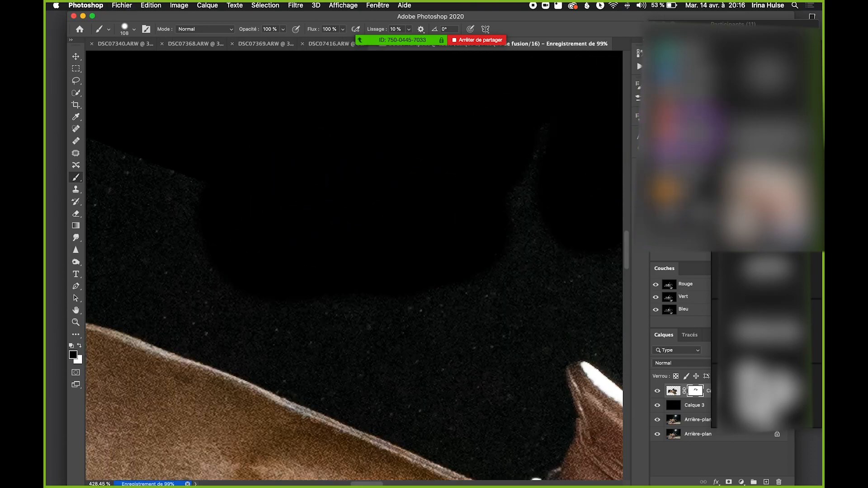
# Mask the background along the horse's back and croup, and restore the clipped back edge with white.
pyautogui.scroll(-3, 449, 185)
pyautogui.moveTo(411, 259); pyautogui.dragTo(241, 184)
pyautogui.moveTo(300, 224)
pyautogui.mouseDown()
pyautogui.moveTo(363, 268)
pyautogui.moveTo(316, 300)
pyautogui.moveTo(228, 252)
pyautogui.moveTo(317, 276)
pyautogui.mouseUp()
pyautogui.moveTo(491, 360); pyautogui.dragTo(455, 333)
pyautogui.moveTo(375, 249); pyautogui.dragTo(533, 243)
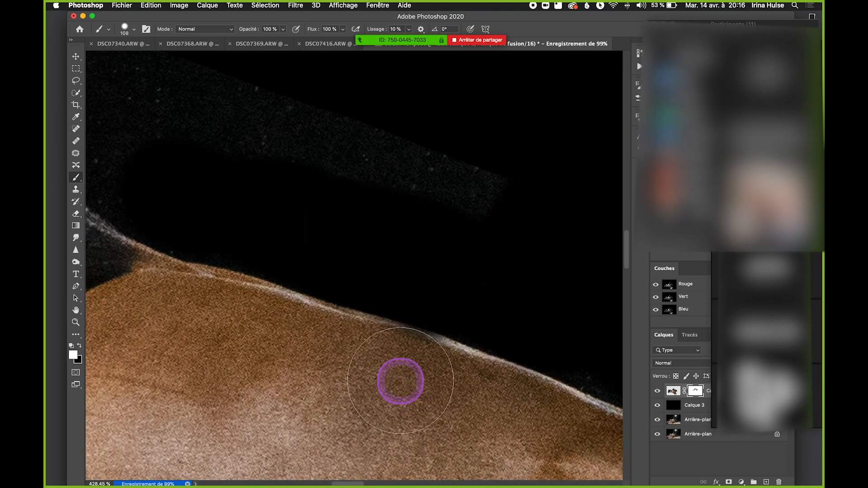
pyautogui.press('x')
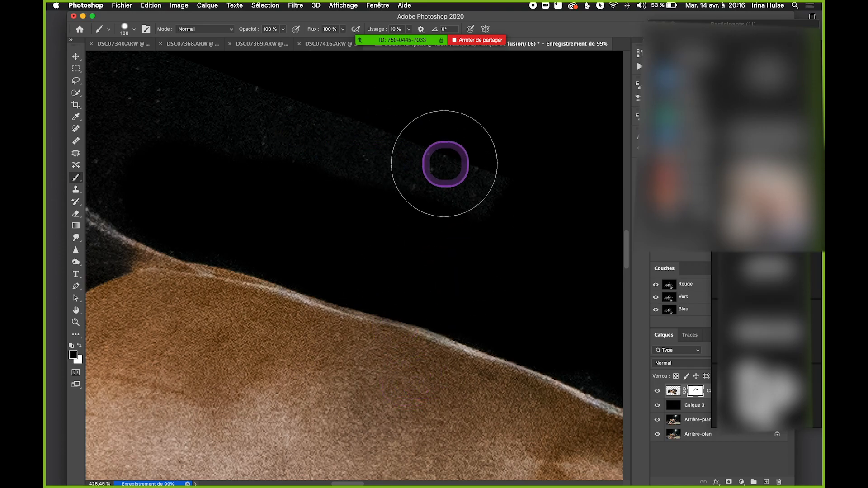
# Paint black over the leftover background strip above the horse's croup.
pyautogui.moveTo(356, 122); pyautogui.dragTo(383, 163)
pyautogui.moveTo(436, 210)
pyautogui.mouseDown()
pyautogui.moveTo(500, 234)
pyautogui.moveTo(291, 171)
pyautogui.moveTo(488, 241)
pyautogui.mouseUp()
pyautogui.moveTo(308, 201)
pyautogui.mouseDown()
pyautogui.moveTo(254, 210)
pyautogui.moveTo(213, 183)
pyautogui.mouseUp()
pyautogui.moveTo(297, 124); pyautogui.dragTo(407, 183)
pyautogui.moveTo(251, 125); pyautogui.dragTo(424, 154)
pyautogui.moveTo(237, 133); pyautogui.dragTo(378, 122)
pyautogui.moveTo(177, 177); pyautogui.dragTo(306, 217)
# Mask the background above the horse's tail hair and undo the last stroke.
pyautogui.moveTo(456, 184); pyautogui.dragTo(461, 184)
pyautogui.moveTo(415, 224)
pyautogui.mouseDown()
pyautogui.moveTo(401, 226)
pyautogui.moveTo(139, 118)
pyautogui.mouseUp()
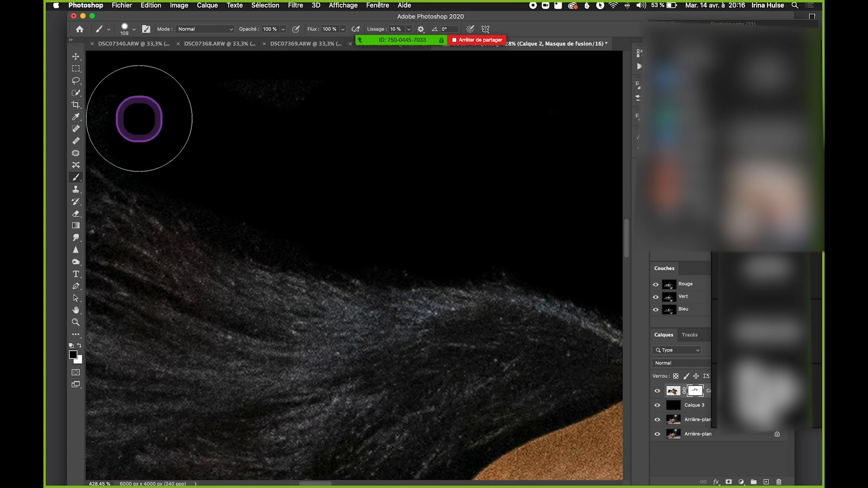
pyautogui.moveTo(310, 176); pyautogui.dragTo(380, 194)
pyautogui.scroll(-5, 226, 119)
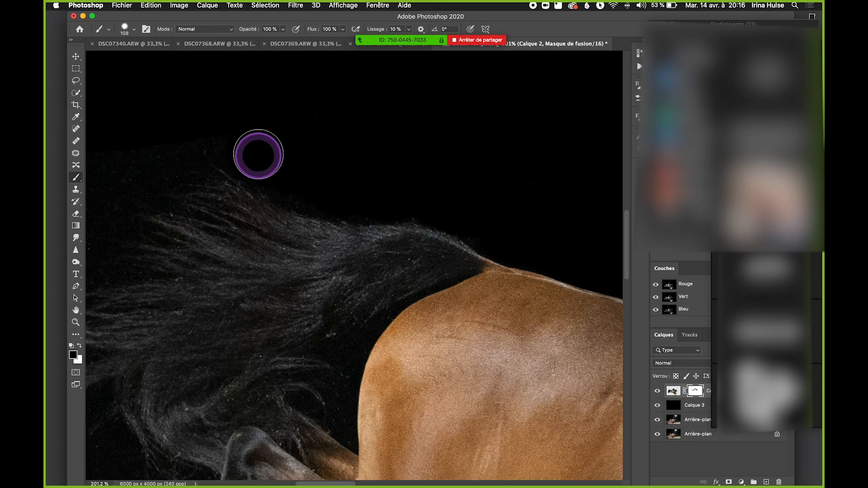
pyautogui.moveTo(107, 219); pyautogui.dragTo(310, 187)
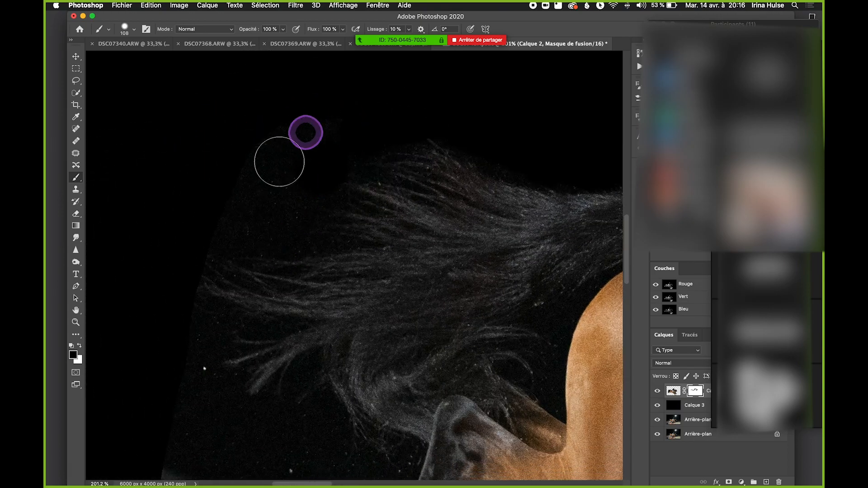
pyautogui.moveTo(271, 270); pyautogui.dragTo(287, 267)
pyautogui.press('super+z')
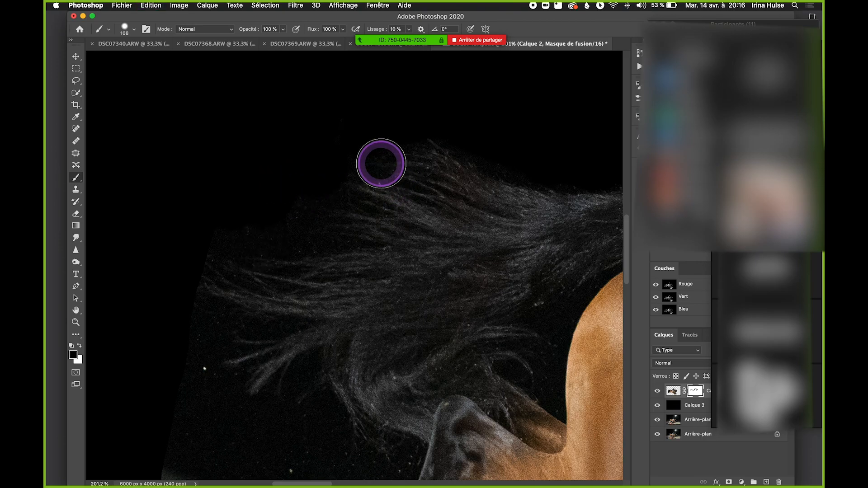
# Toggle the visibility of Calque 3 and the Arrière-plan layers to compare the tail's mask edge with the original photo.
pyautogui.click(657, 432)
pyautogui.click(657, 433)
pyautogui.click(658, 434)
pyautogui.click(658, 434)
pyautogui.click(659, 434)
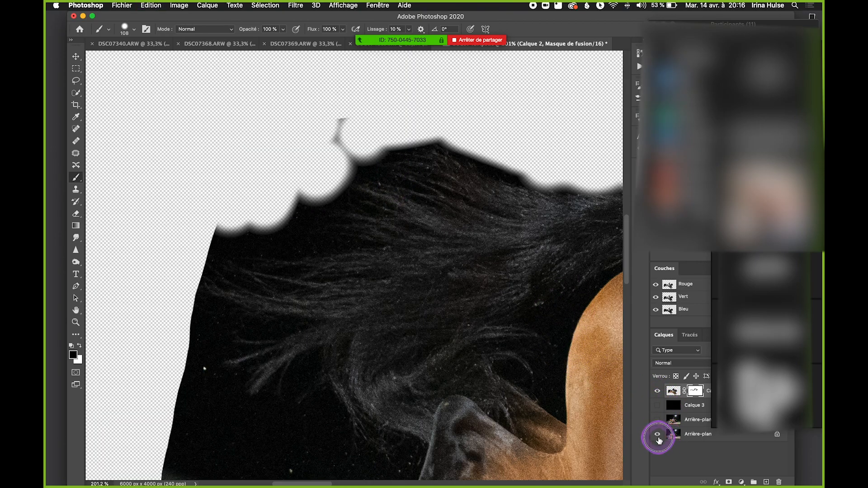
pyautogui.click(658, 434)
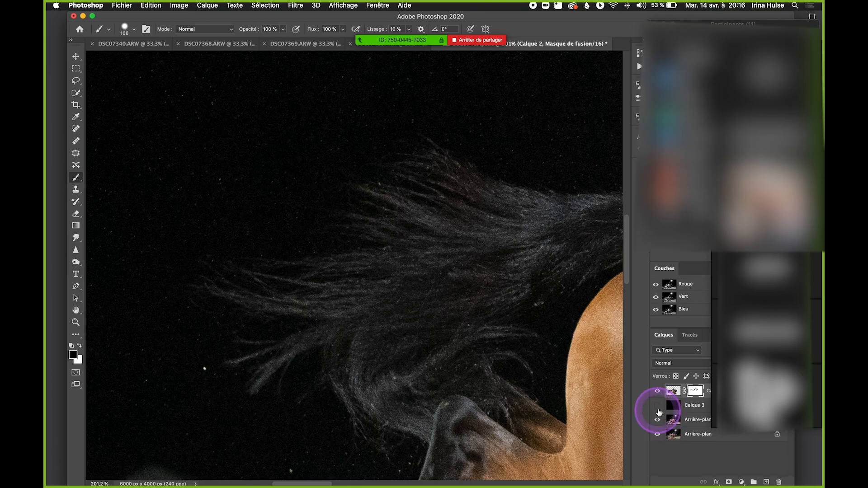
pyautogui.click(657, 407)
# Paint black on the layer mask over the background below the tail and around the raised hind hoof.
pyautogui.scroll(-5, 295, 224)
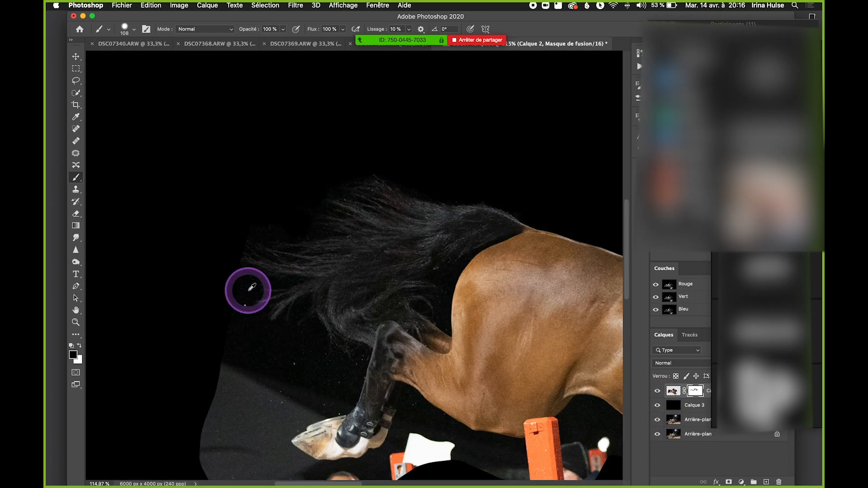
pyautogui.scroll(5, 251, 287)
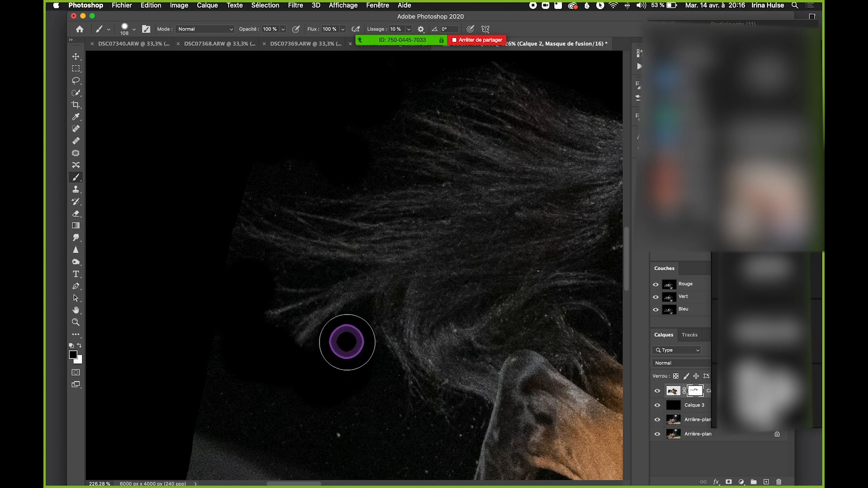
pyautogui.scroll(-5, 347, 342)
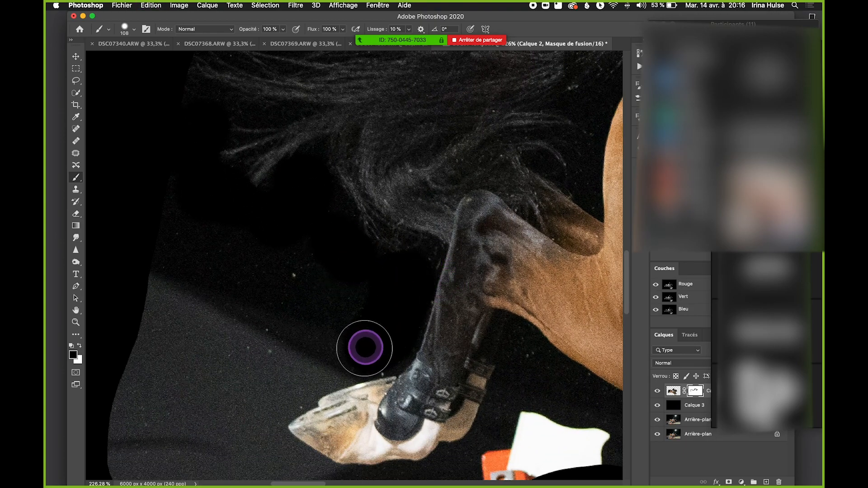
pyautogui.moveTo(330, 359); pyautogui.dragTo(302, 368)
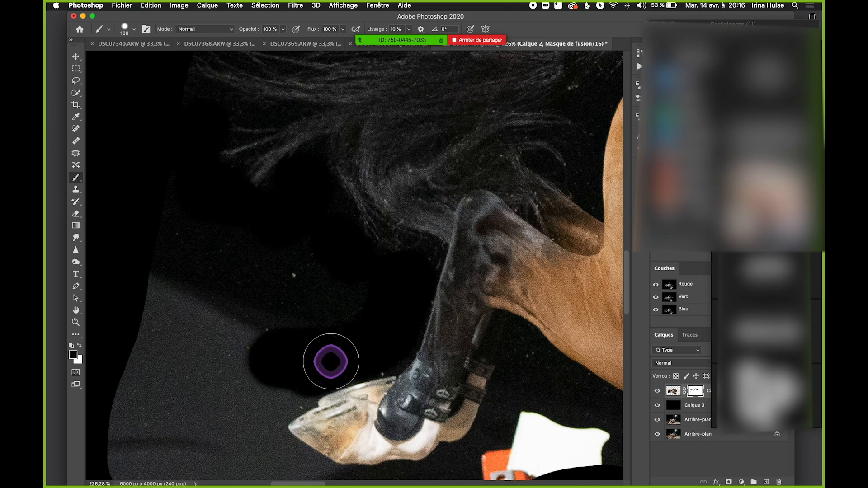
pyautogui.moveTo(353, 338); pyautogui.dragTo(395, 212)
pyautogui.moveTo(335, 261)
pyautogui.mouseDown()
pyautogui.moveTo(315, 270)
pyautogui.moveTo(300, 317)
pyautogui.moveTo(341, 358)
pyautogui.moveTo(326, 327)
pyautogui.moveTo(328, 341)
pyautogui.moveTo(381, 364)
pyautogui.mouseUp()
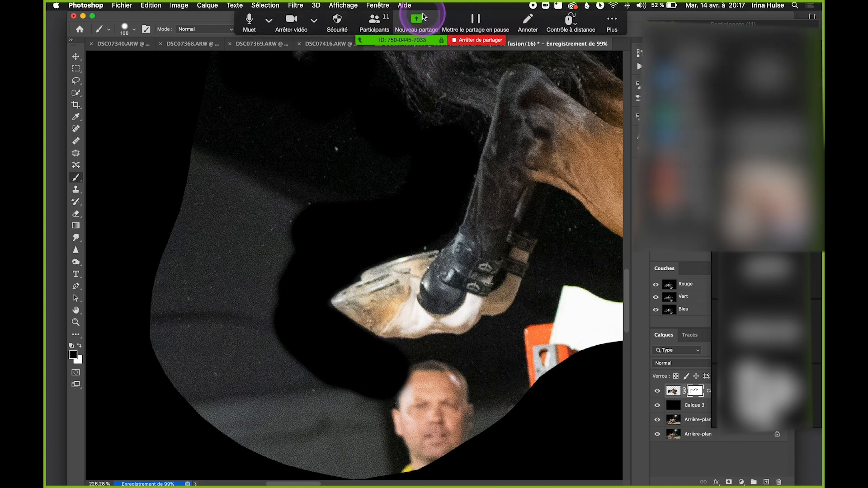
# Mask the remaining background and the spectator below the hind hoof, and save the document.
pyautogui.moveTo(313, 168)
pyautogui.mouseDown()
pyautogui.moveTo(276, 211)
pyautogui.moveTo(233, 201)
pyautogui.moveTo(174, 121)
pyautogui.moveTo(161, 417)
pyautogui.moveTo(234, 364)
pyautogui.moveTo(279, 262)
pyautogui.moveTo(251, 117)
pyautogui.mouseUp()
pyautogui.moveTo(221, 170)
pyautogui.mouseDown()
pyautogui.moveTo(407, 242)
pyautogui.moveTo(397, 304)
pyautogui.moveTo(454, 254)
pyautogui.moveTo(387, 213)
pyautogui.moveTo(397, 217)
pyautogui.moveTo(362, 217)
pyautogui.moveTo(433, 217)
pyautogui.moveTo(558, 178)
pyautogui.moveTo(460, 252)
pyautogui.mouseUp()
pyautogui.press('super+0')
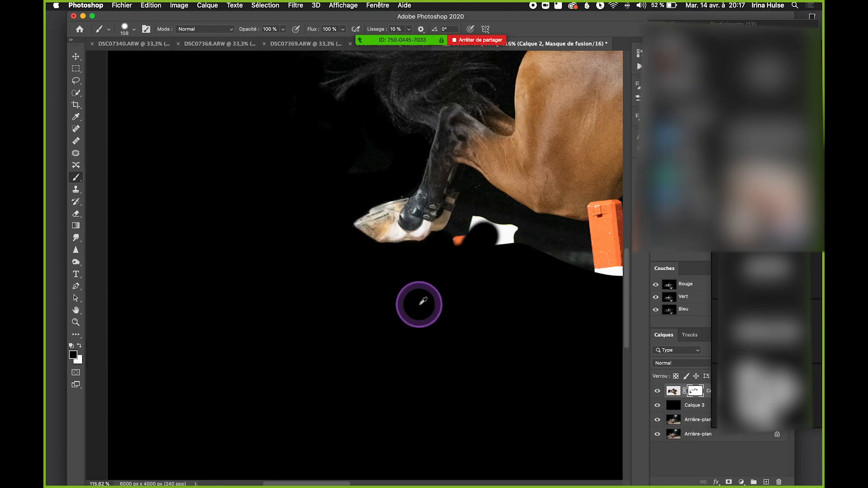
pyautogui.press('super+s')
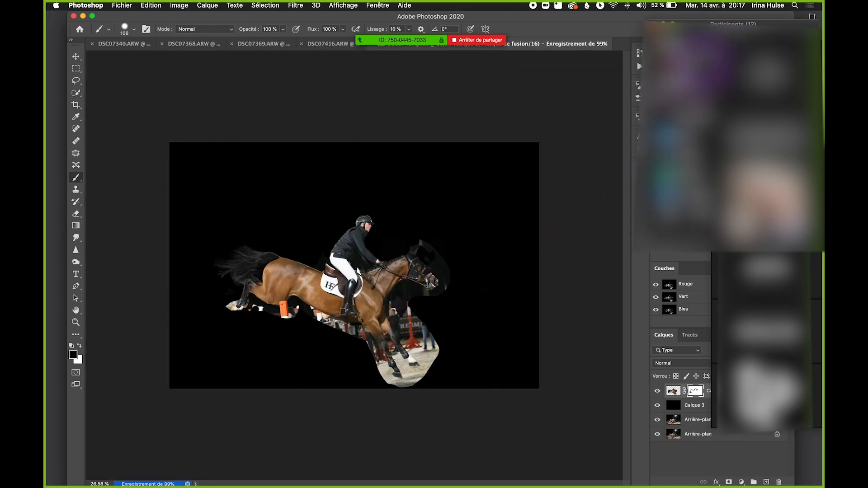
# Check the Zoom group chat, close it, and move the participants window beside the image.
pyautogui.moveTo(721, 25); pyautogui.dragTo(664, 24)
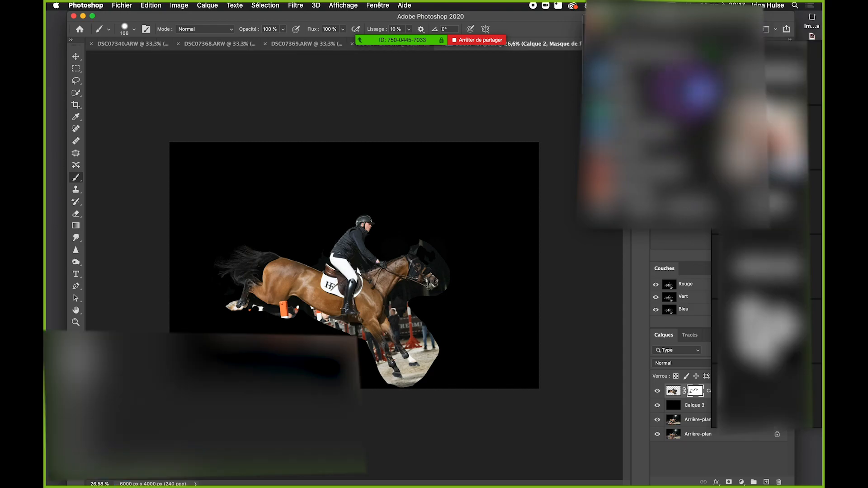
pyautogui.click(696, 91)
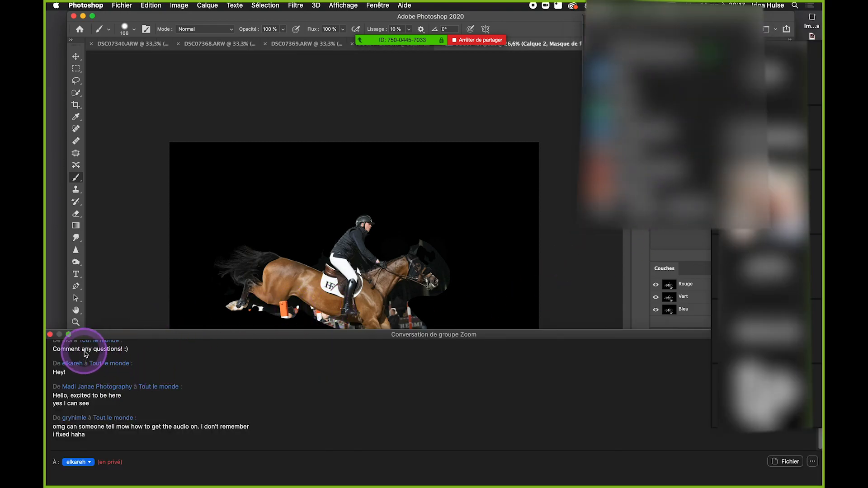
pyautogui.click(50, 335)
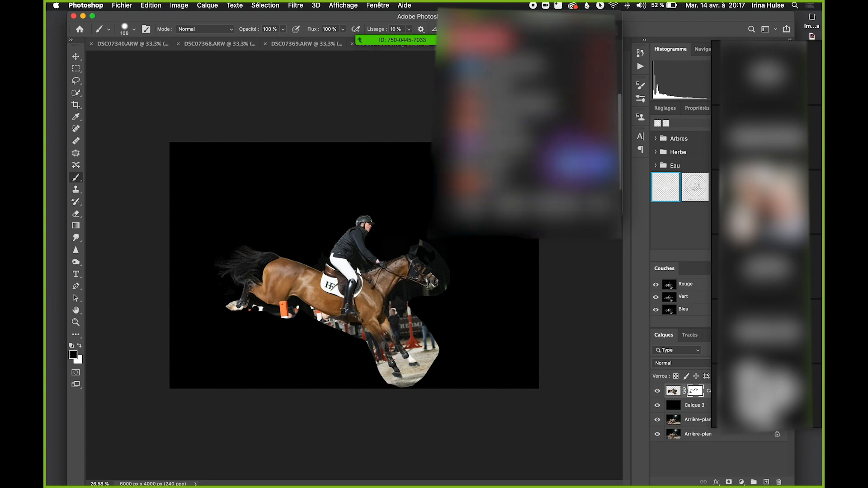
pyautogui.moveTo(768, 199)
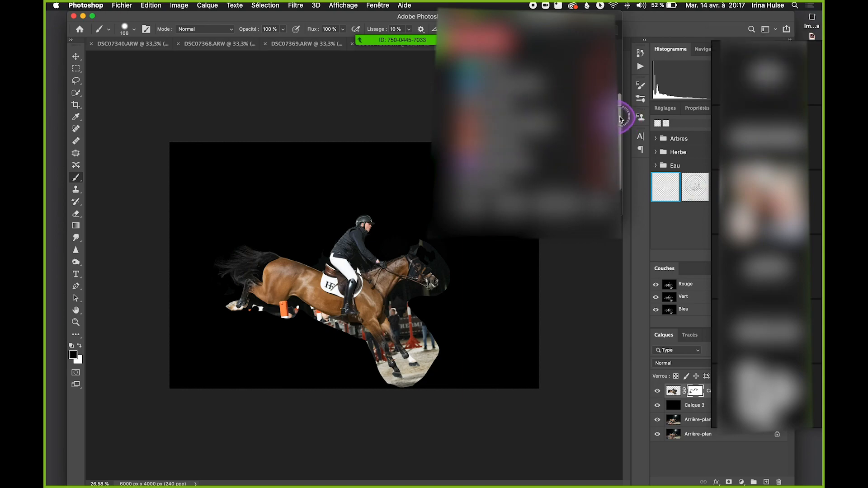
pyautogui.moveTo(621, 119); pyautogui.dragTo(630, 47)
pyautogui.moveTo(549, 16); pyautogui.dragTo(629, 14)
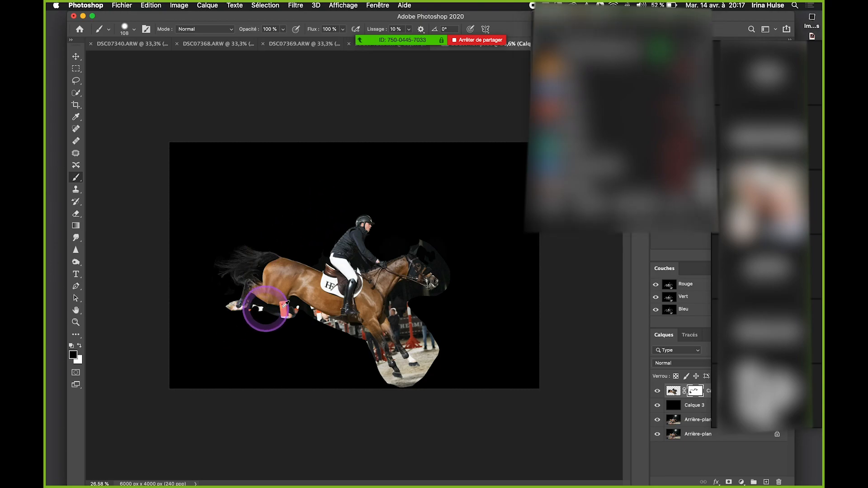
# Mask the background below the chest and along the back of the nearer front leg down to the boot, saving the document.
pyautogui.scroll(10, 339, 312)
pyautogui.press('super+s')
pyautogui.scroll(-5, 410, 192)
pyautogui.hscroll(-2, 409, 191)
pyautogui.moveTo(345, 232)
pyautogui.mouseDown()
pyautogui.moveTo(345, 244)
pyautogui.moveTo(384, 208)
pyautogui.moveTo(377, 207)
pyautogui.moveTo(463, 249)
pyautogui.mouseUp()
pyautogui.moveTo(507, 291)
pyautogui.mouseDown()
pyautogui.moveTo(342, 232)
pyautogui.moveTo(300, 228)
pyautogui.mouseUp()
pyautogui.moveTo(350, 232)
pyautogui.mouseDown()
pyautogui.moveTo(285, 236)
pyautogui.moveTo(295, 207)
pyautogui.moveTo(386, 228)
pyautogui.moveTo(520, 332)
pyautogui.mouseUp()
pyautogui.moveTo(477, 309)
pyautogui.mouseDown()
pyautogui.moveTo(446, 230)
pyautogui.moveTo(432, 220)
pyautogui.mouseUp()
pyautogui.moveTo(426, 124)
pyautogui.mouseDown()
pyautogui.moveTo(542, 298)
pyautogui.moveTo(534, 302)
pyautogui.mouseUp()
pyautogui.moveTo(534, 341)
pyautogui.mouseDown()
pyautogui.moveTo(411, 208)
pyautogui.moveTo(368, 91)
pyautogui.moveTo(487, 241)
pyautogui.moveTo(500, 360)
pyautogui.moveTo(508, 299)
pyautogui.moveTo(519, 359)
pyautogui.moveTo(536, 357)
pyautogui.mouseUp()
# Reopen the Zoom group chat, narrow its window and place it clear of the image.
pyautogui.click(611, 24)
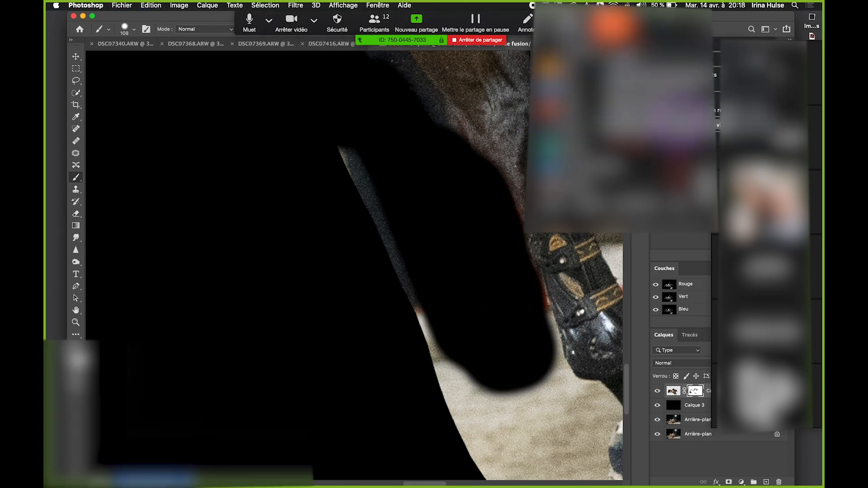
pyautogui.click(627, 49)
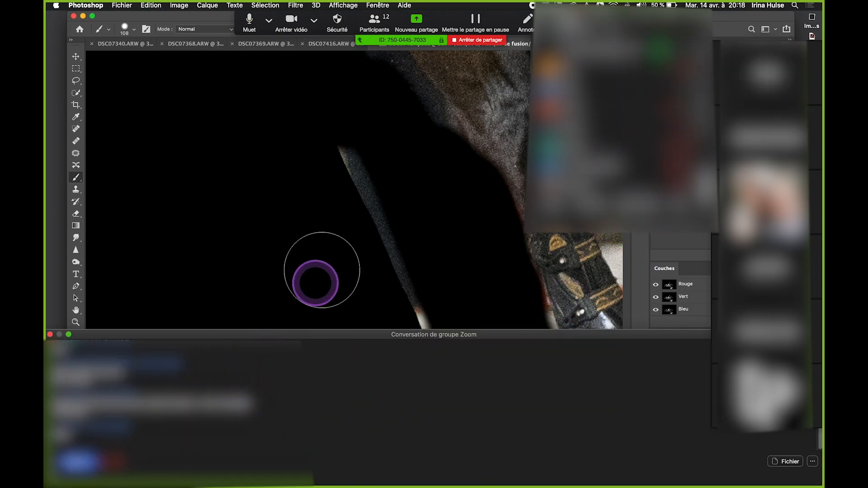
pyautogui.click(325, 253)
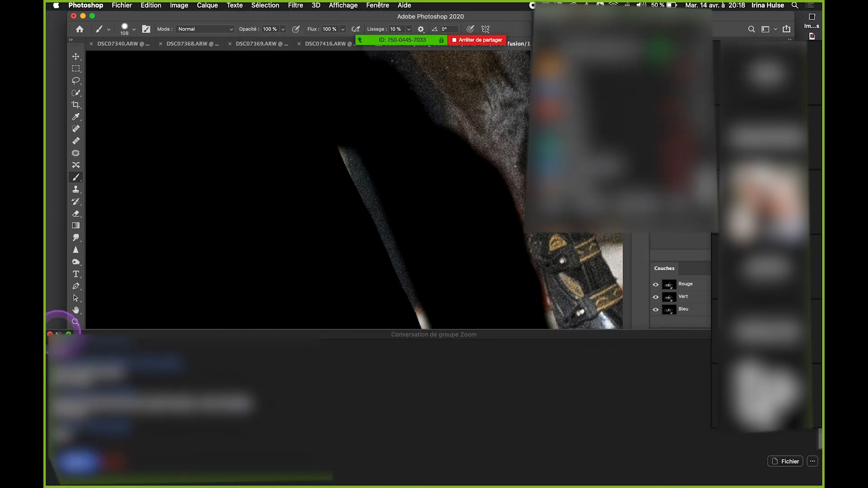
pyautogui.moveTo(138, 334); pyautogui.dragTo(226, 311)
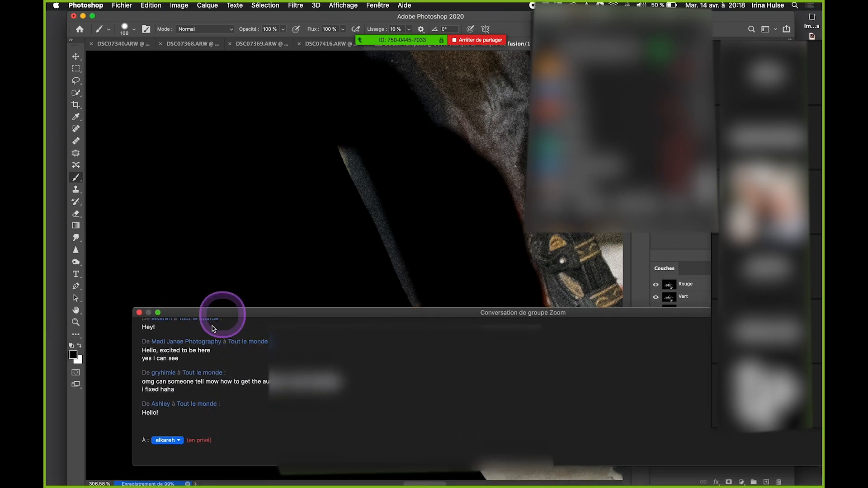
pyautogui.moveTo(132, 463); pyautogui.dragTo(714, 466)
pyautogui.click(514, 326)
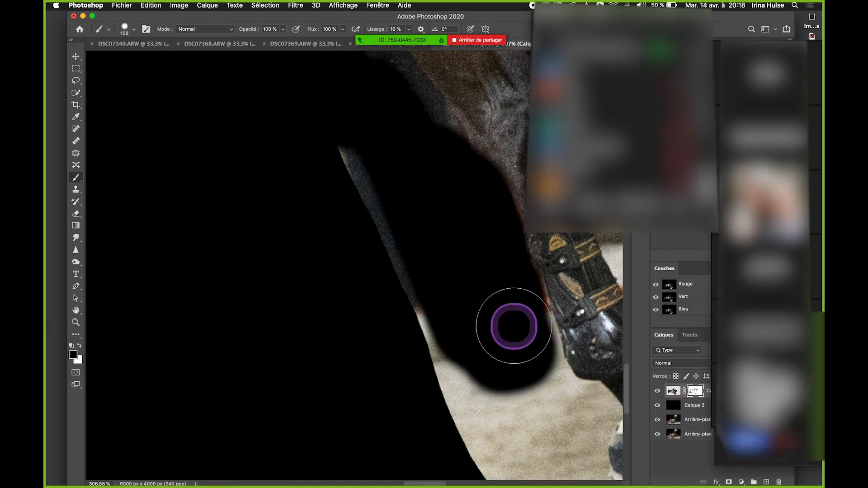
# Save the document, mask the leftover strip and sand behind the nearer front leg, and undo the last two strokes.
pyautogui.scroll(-2, 456, 350)
pyautogui.press('super+s')
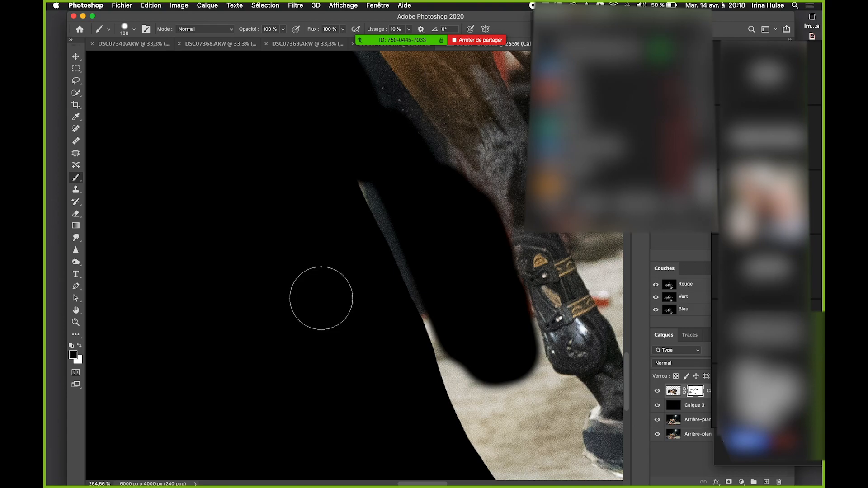
pyautogui.moveTo(344, 195); pyautogui.dragTo(421, 255)
pyautogui.moveTo(475, 349)
pyautogui.mouseDown()
pyautogui.moveTo(382, 258)
pyautogui.moveTo(389, 402)
pyautogui.mouseUp()
pyautogui.moveTo(368, 365)
pyautogui.mouseDown()
pyautogui.moveTo(397, 306)
pyautogui.moveTo(451, 317)
pyautogui.moveTo(338, 267)
pyautogui.mouseUp()
pyautogui.press('super+z')
pyautogui.press('super+z')
# Examine the background still left around the front legs, below the belly and beside the orange post.
pyautogui.scroll(-10, 386, 299)
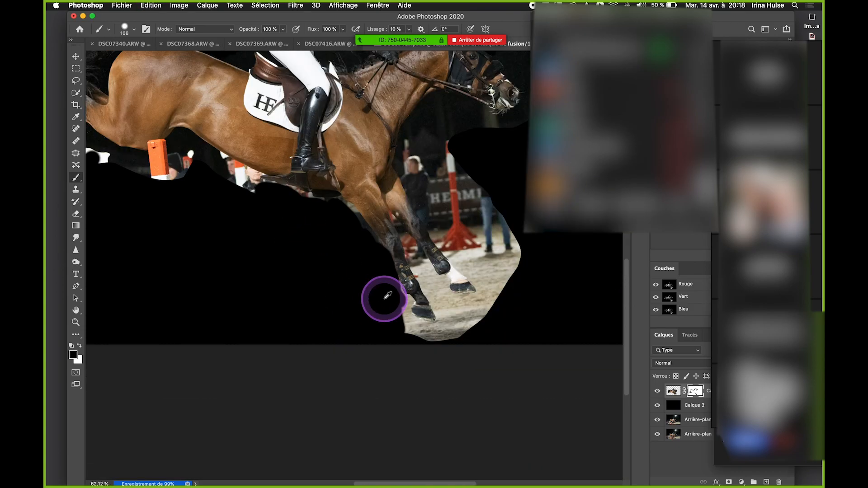
pyautogui.scroll(3, 420, 244)
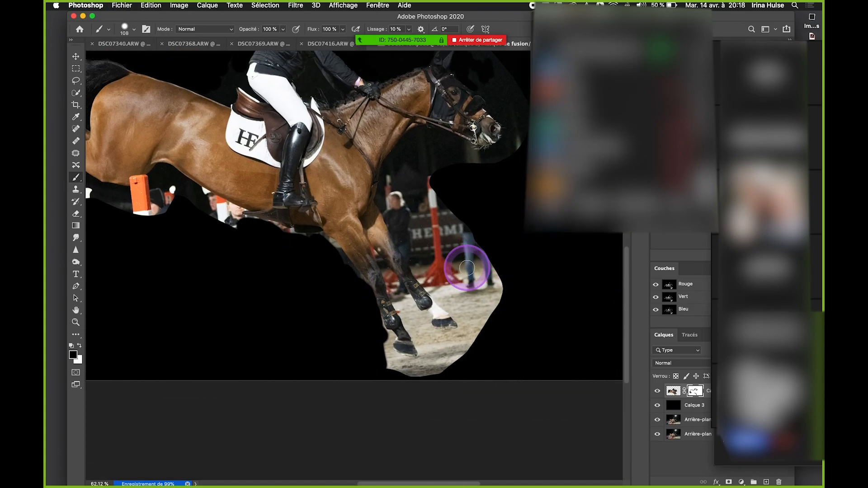
pyautogui.scroll(10, 509, 276)
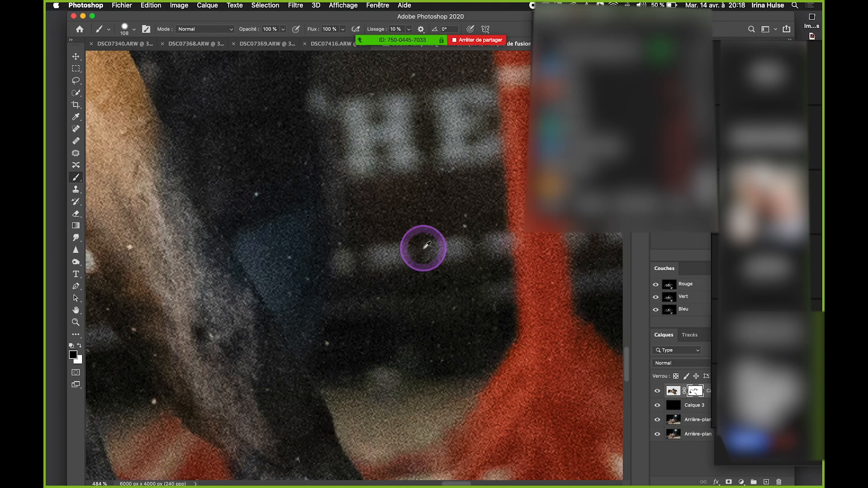
pyautogui.scroll(-5, 422, 248)
pyautogui.scroll(-2, 377, 214)
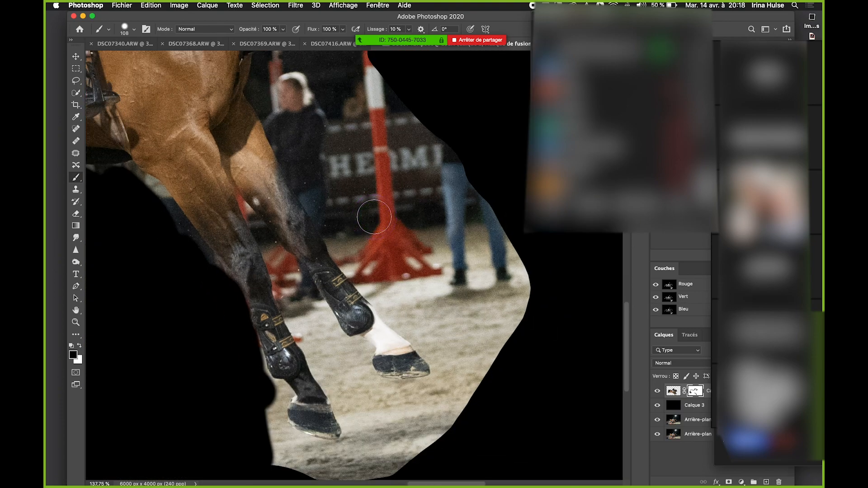
pyautogui.scroll(-6, 229, 131)
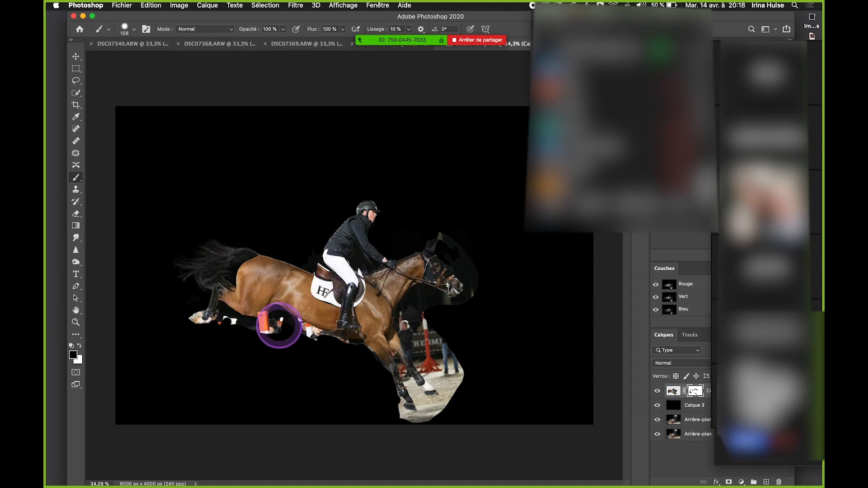
pyautogui.scroll(8, 273, 336)
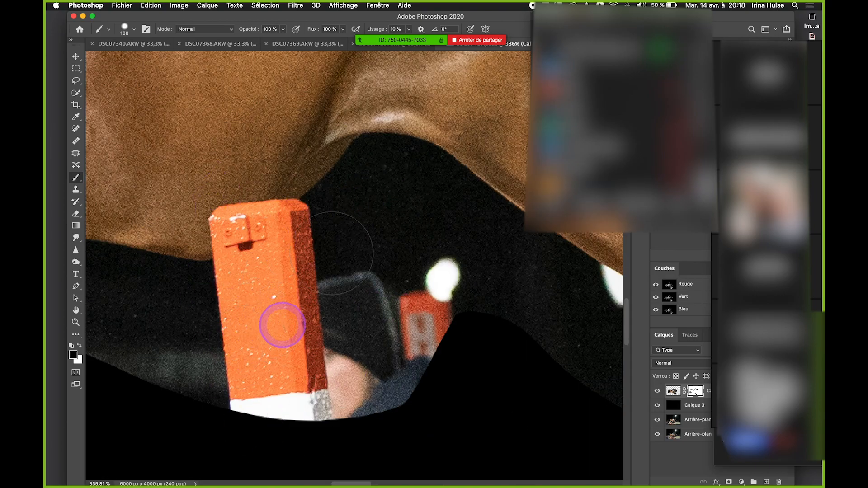
pyautogui.scroll(-5, 475, 309)
pyautogui.moveTo(579, 332); pyautogui.dragTo(358, 282)
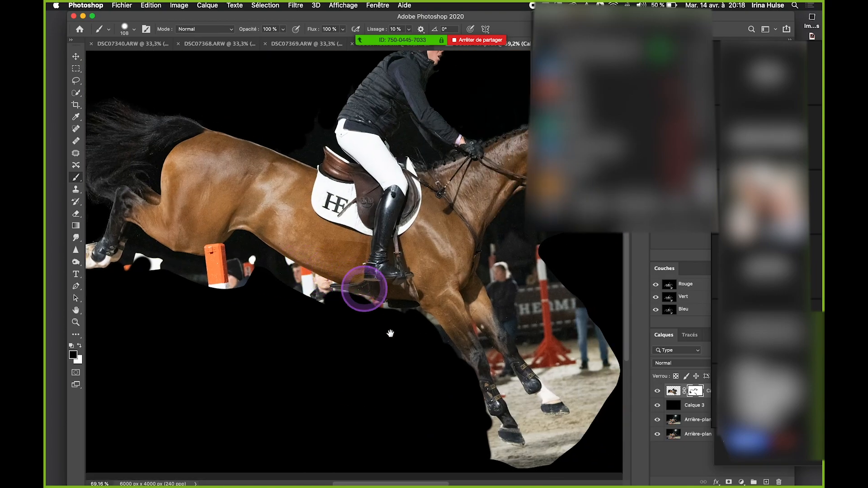
pyautogui.scroll(5, 418, 348)
pyautogui.scroll(-7, 470, 371)
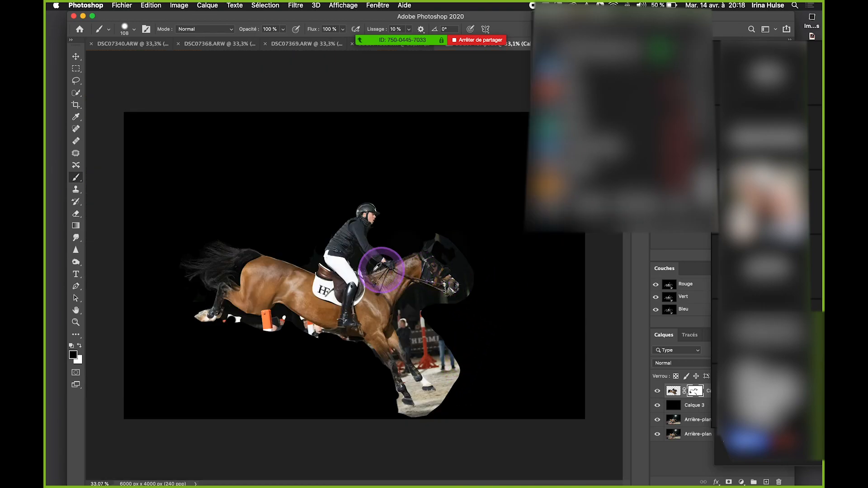
pyautogui.scroll(1, 378, 268)
pyautogui.scroll(1, 364, 318)
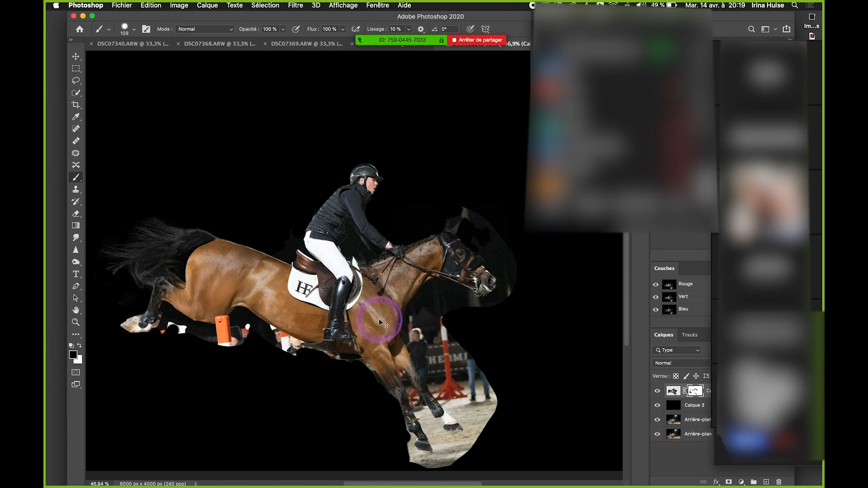
# Mask the dark background under the horse's neck and muzzle and above the spectator in front of the chest.
pyautogui.scroll(6, 493, 365)
pyautogui.moveTo(382, 325)
pyautogui.mouseDown()
pyautogui.moveTo(405, 305)
pyautogui.moveTo(438, 306)
pyautogui.moveTo(398, 238)
pyautogui.mouseUp()
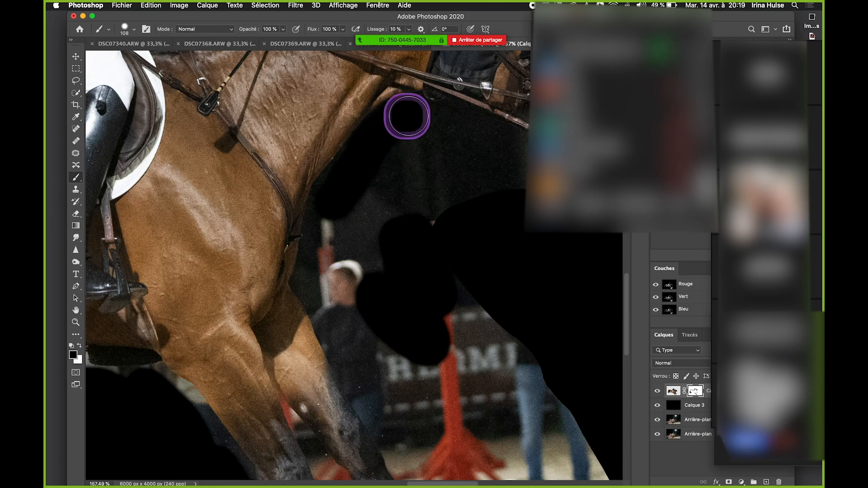
pyautogui.moveTo(445, 125)
pyautogui.mouseDown()
pyautogui.moveTo(502, 148)
pyautogui.moveTo(382, 146)
pyautogui.mouseUp()
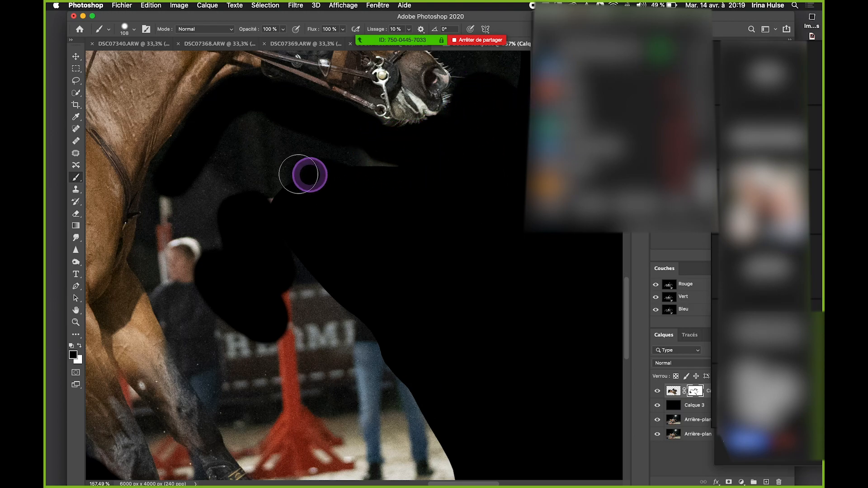
pyautogui.moveTo(305, 174); pyautogui.dragTo(234, 120)
pyautogui.moveTo(196, 180); pyautogui.dragTo(258, 137)
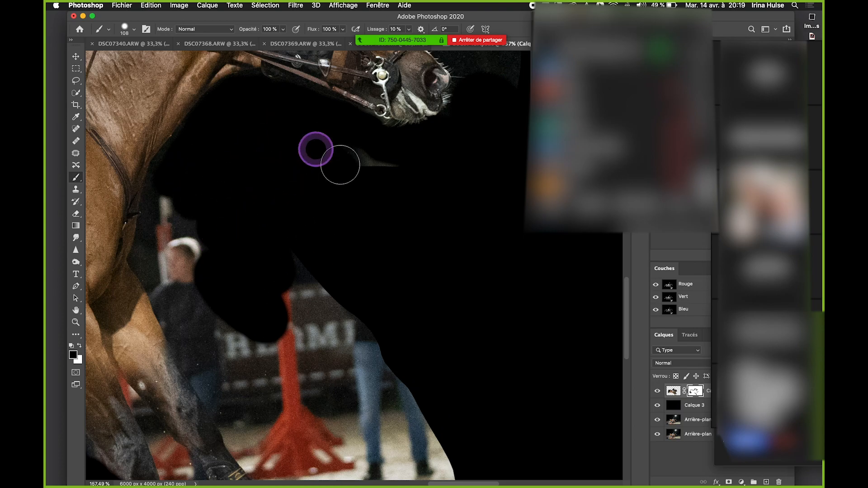
# Paint black on the layer mask along the front edge of the horse's chest.
pyautogui.scroll(8, 152, 243)
pyautogui.moveTo(152, 243); pyautogui.dragTo(280, 226)
pyautogui.scroll(-1, 439, 185)
pyautogui.moveTo(466, 179); pyautogui.dragTo(373, 227)
pyautogui.moveTo(384, 151)
pyautogui.mouseDown()
pyautogui.moveTo(333, 347)
pyautogui.moveTo(434, 307)
pyautogui.mouseUp()
pyautogui.moveTo(427, 334); pyautogui.dragTo(408, 232)
pyautogui.moveTo(406, 195); pyautogui.dragTo(378, 55)
# Mask the background along the front edge of the leading forearm and undo the last stroke near the knee.
pyautogui.moveTo(406, 214); pyautogui.dragTo(516, 373)
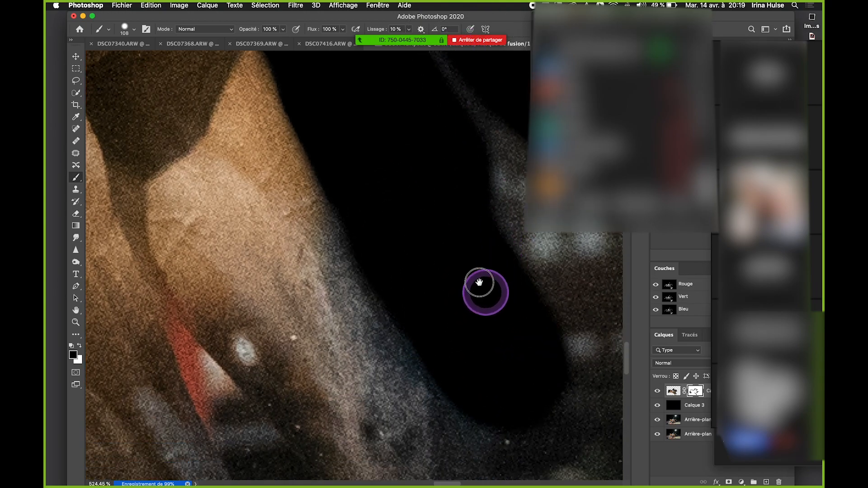
pyautogui.moveTo(484, 291); pyautogui.dragTo(399, 91)
pyautogui.moveTo(385, 161); pyautogui.dragTo(388, 148)
pyautogui.scroll(-5, 428, 299)
pyautogui.moveTo(442, 343)
pyautogui.mouseDown()
pyautogui.moveTo(409, 273)
pyautogui.moveTo(399, 289)
pyautogui.moveTo(404, 261)
pyautogui.moveTo(415, 309)
pyautogui.mouseUp()
pyautogui.scroll(5, 400, 285)
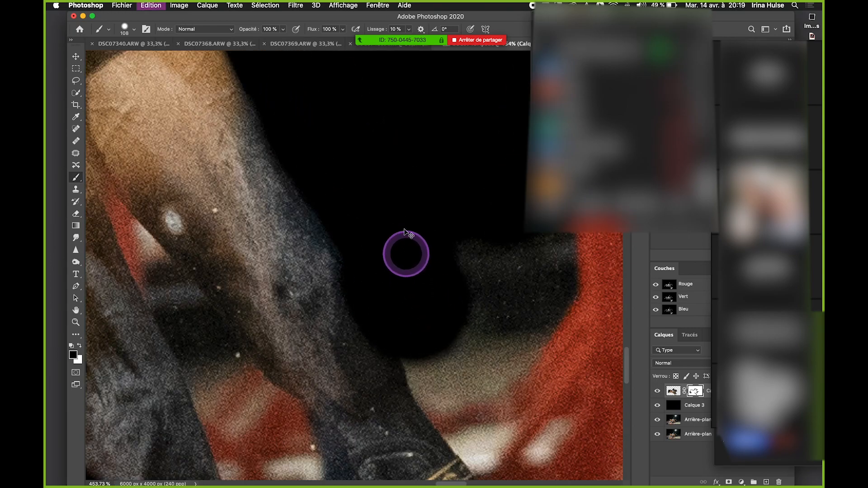
# Set the brush size to 64 px, mask along the front of the leading foreleg down past its boot straps, and save the document.
pyautogui.click(125, 29)
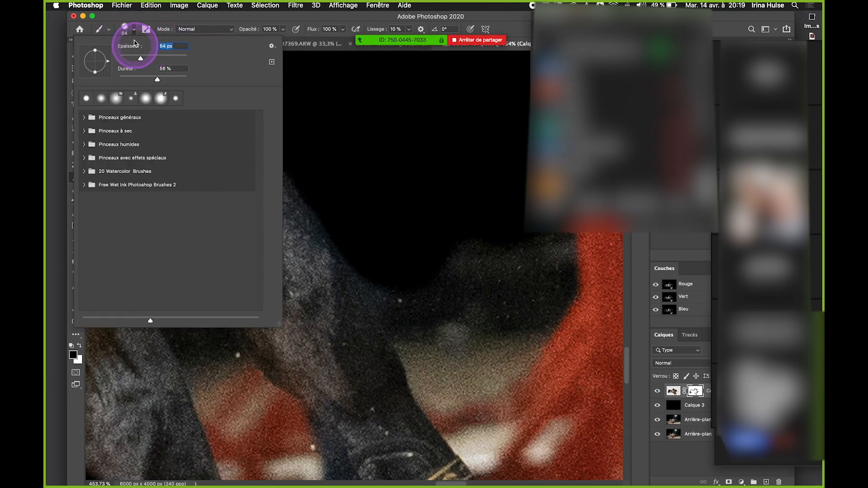
pyautogui.moveTo(409, 292)
pyautogui.mouseDown()
pyautogui.moveTo(371, 256)
pyautogui.moveTo(344, 198)
pyautogui.moveTo(368, 229)
pyautogui.moveTo(333, 183)
pyautogui.moveTo(378, 248)
pyautogui.moveTo(368, 248)
pyautogui.moveTo(388, 295)
pyautogui.moveTo(383, 283)
pyautogui.moveTo(465, 373)
pyautogui.mouseUp()
pyautogui.press('super+z')
pyautogui.scroll(-3, 420, 306)
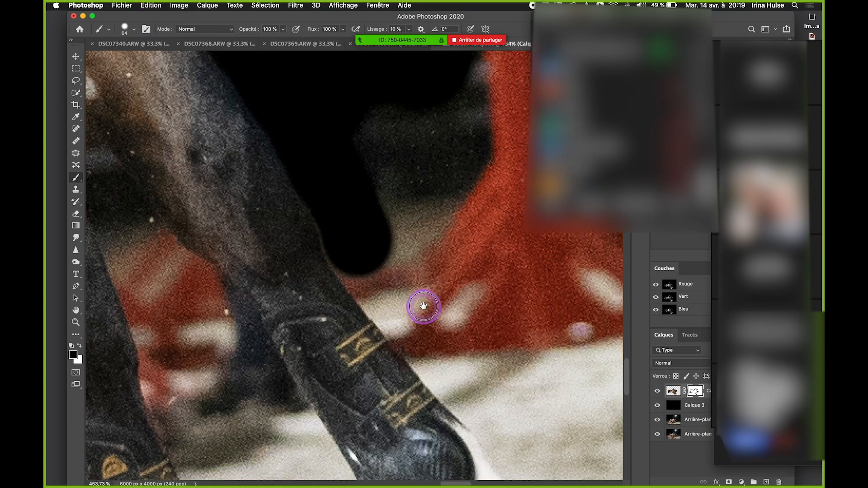
pyautogui.press('super+s')
pyautogui.moveTo(358, 256); pyautogui.dragTo(471, 383)
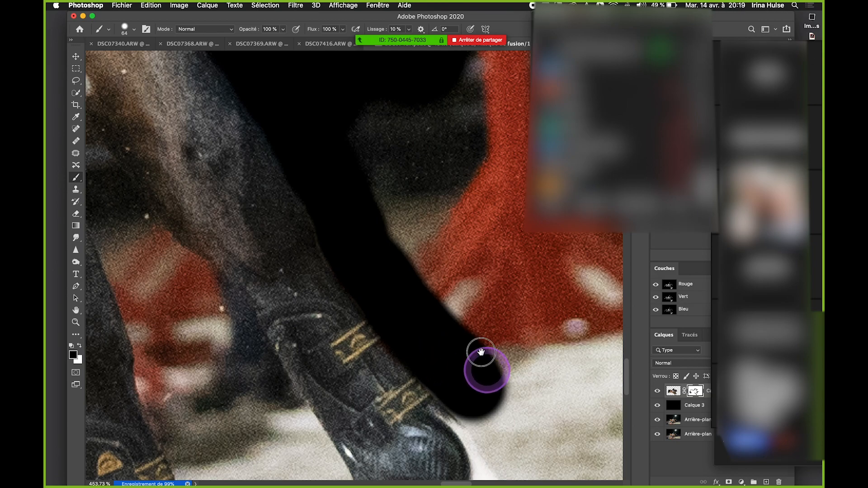
# Mask the background in front of the leading foreleg's fetlock, just below the boot's lower gold strap.
pyautogui.scroll(-3, 480, 365)
pyautogui.hscroll(2, 481, 364)
pyautogui.moveTo(379, 256); pyautogui.dragTo(450, 332)
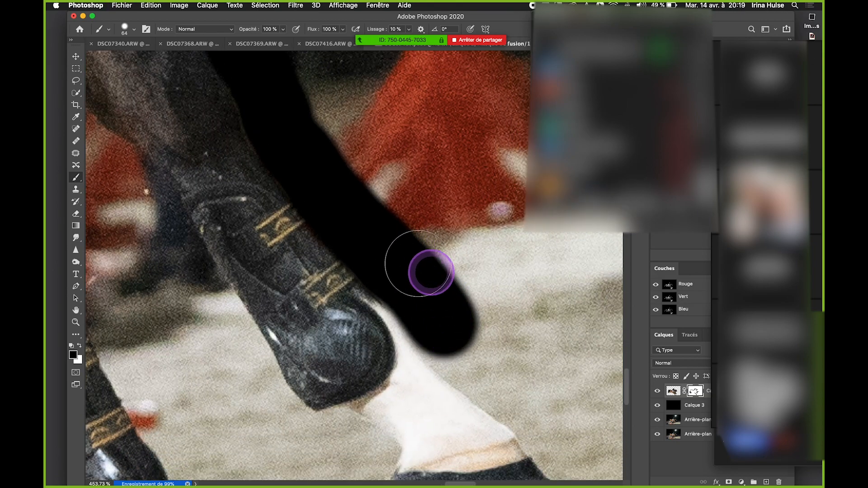
# Examine the masked front edge of the foreleg boot around its two gold straps.
pyautogui.scroll(5, 346, 247)
pyautogui.scroll(-2, 401, 266)
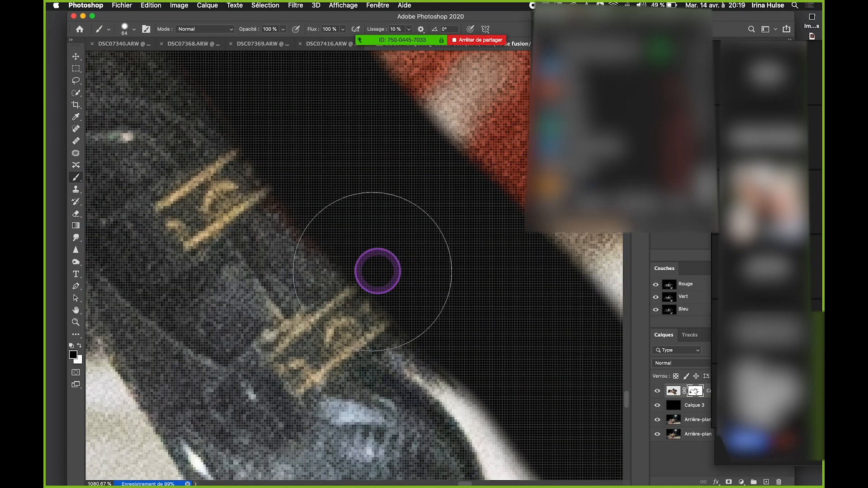
pyautogui.moveTo(215, 181); pyautogui.dragTo(287, 206)
pyautogui.scroll(-1, 328, 244)
pyautogui.scroll(-1, 328, 245)
pyautogui.scroll(2, 286, 206)
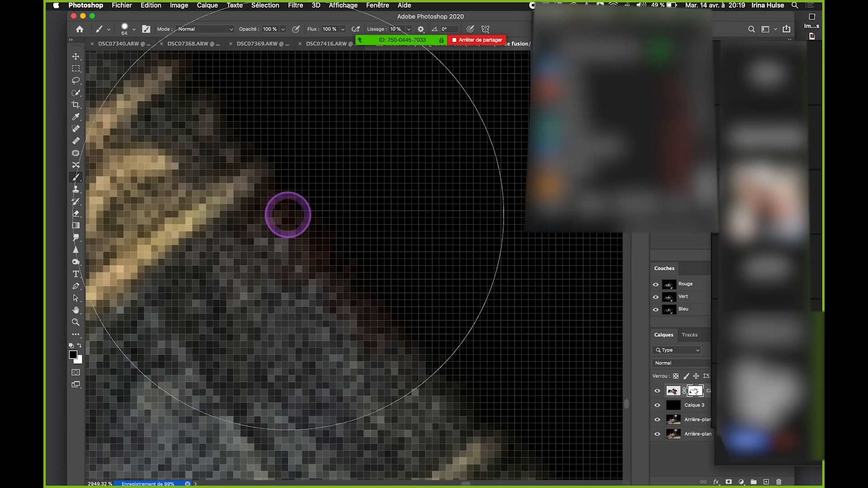
pyautogui.press('s')
pyautogui.scroll(-4, 252, 227)
pyautogui.scroll(2, 247, 230)
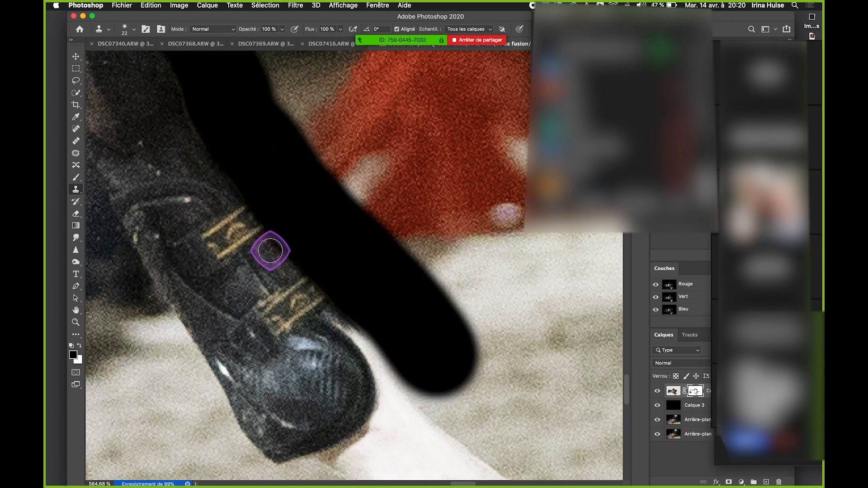
pyautogui.scroll(5, 203, 237)
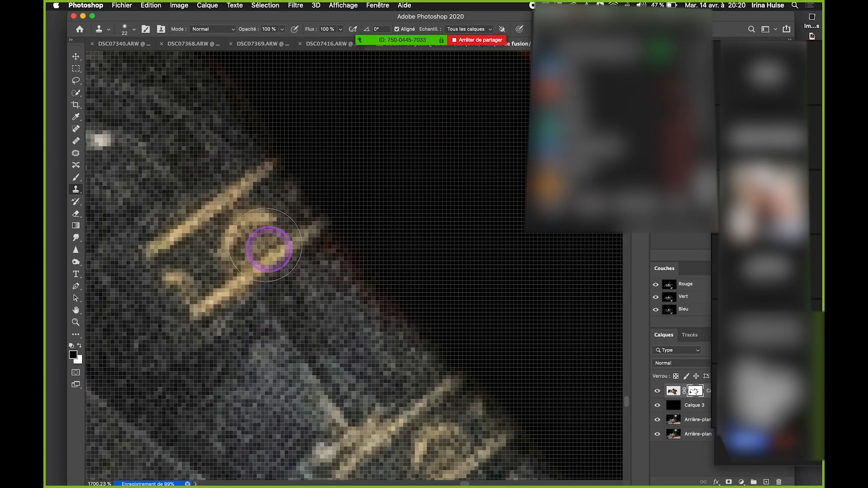
# Paint white on the layer mask to restore the boot's front edge around the upper gold strap, and save the document.
pyautogui.press('b')
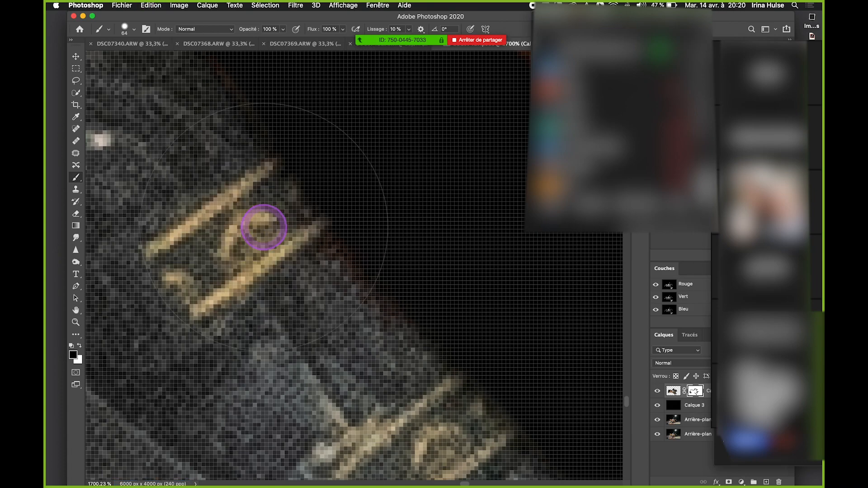
pyautogui.press('x')
pyautogui.moveTo(237, 256)
pyautogui.mouseDown()
pyautogui.moveTo(284, 206)
pyautogui.moveTo(268, 154)
pyautogui.mouseUp()
pyautogui.moveTo(492, 389); pyautogui.dragTo(325, 144)
pyautogui.scroll(-6, 343, 236)
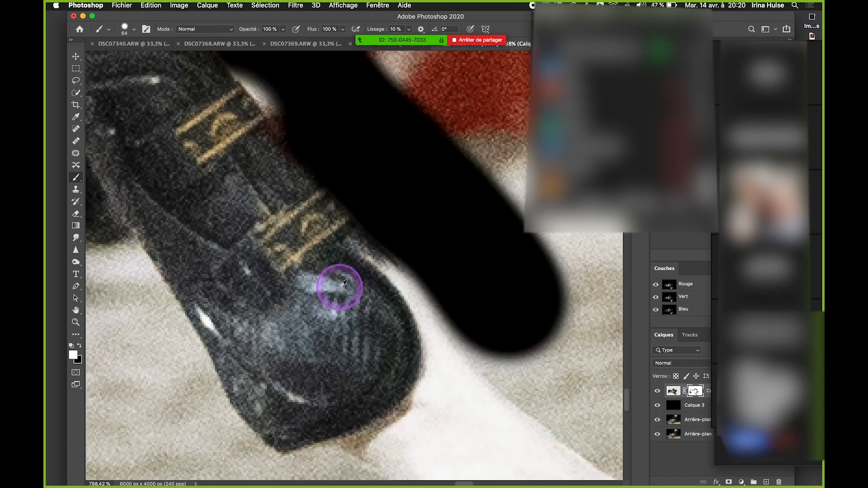
pyautogui.press('super+s')
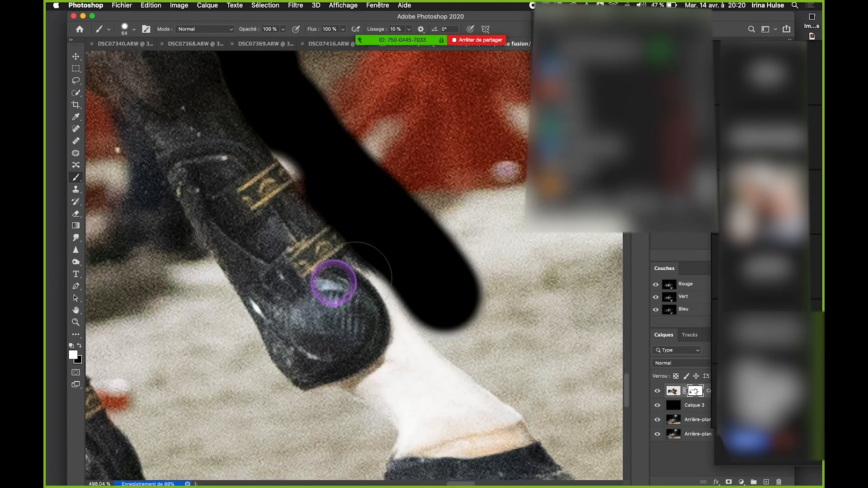
pyautogui.scroll(-4, 616, 119)
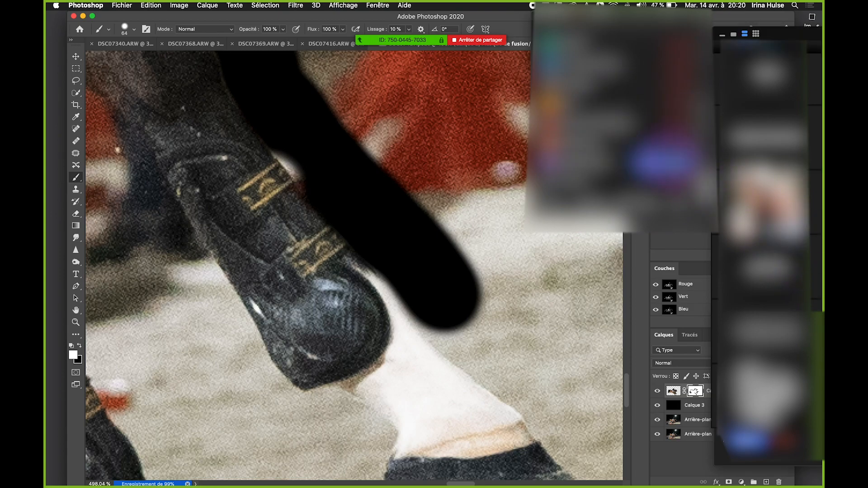
pyautogui.scroll(1, 651, 115)
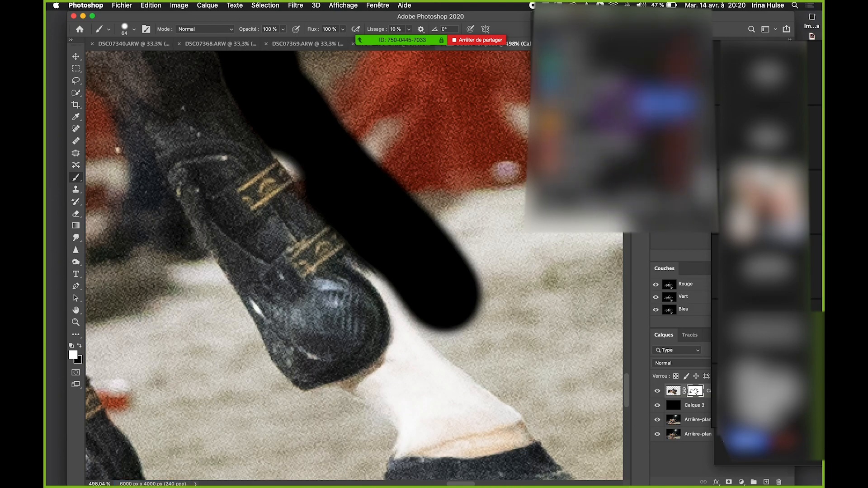
pyautogui.scroll(2, 635, 72)
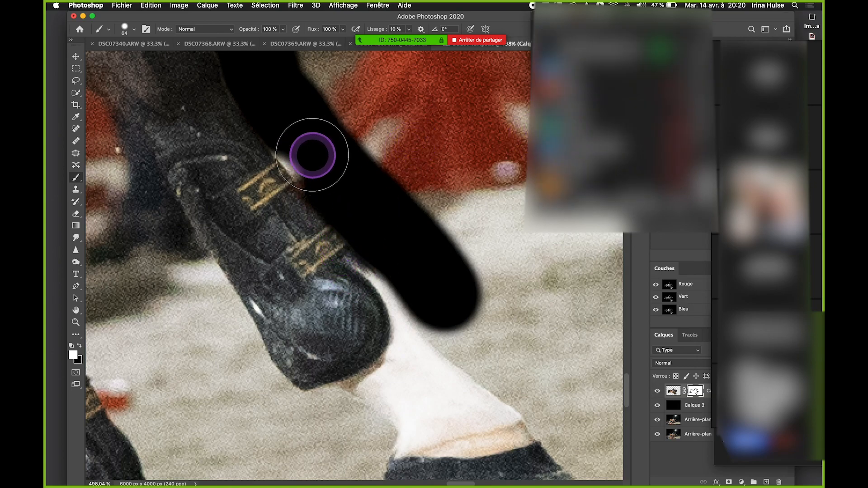
# Mask the leftover background beside the upper gold strap in black, reducing the brush size to 30 px for the edge.
pyautogui.scroll(2, 312, 155)
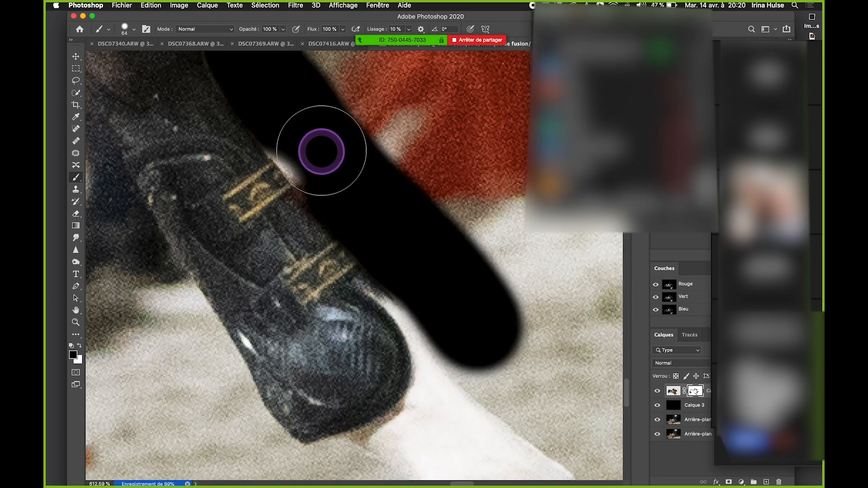
pyautogui.moveTo(321, 151); pyautogui.dragTo(316, 143)
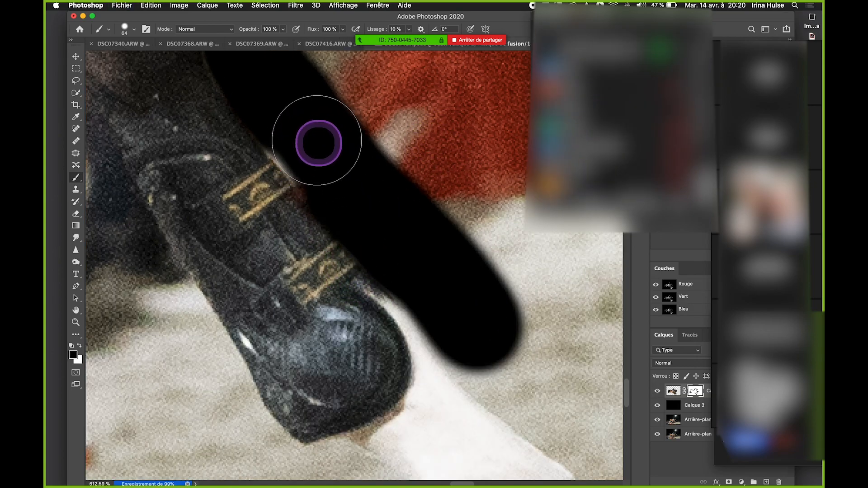
pyautogui.click(124, 30)
pyautogui.click(125, 30)
pyautogui.scroll(2, 324, 177)
pyautogui.moveTo(272, 140); pyautogui.dragTo(290, 159)
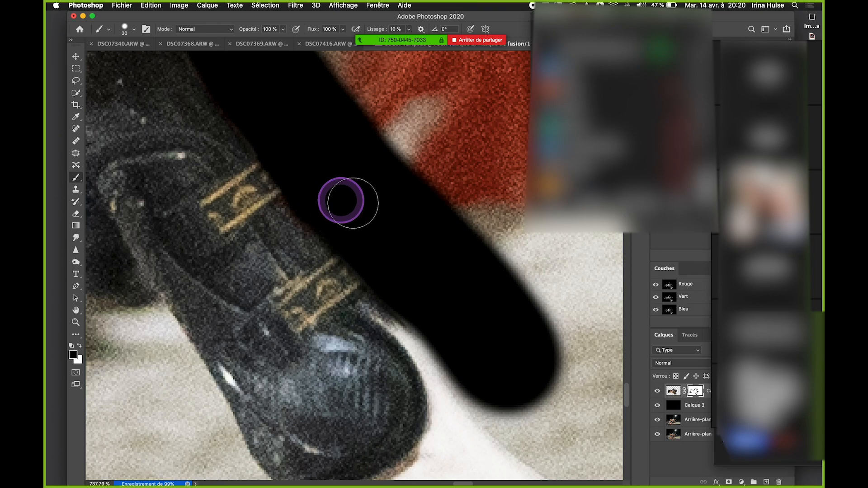
# Restore the boot edge at the lower gold strap with white and mask the background beside it in black.
pyautogui.scroll(-3, 339, 195)
pyautogui.hscroll(3, 339, 195)
pyautogui.press('x')
pyautogui.press('super+s')
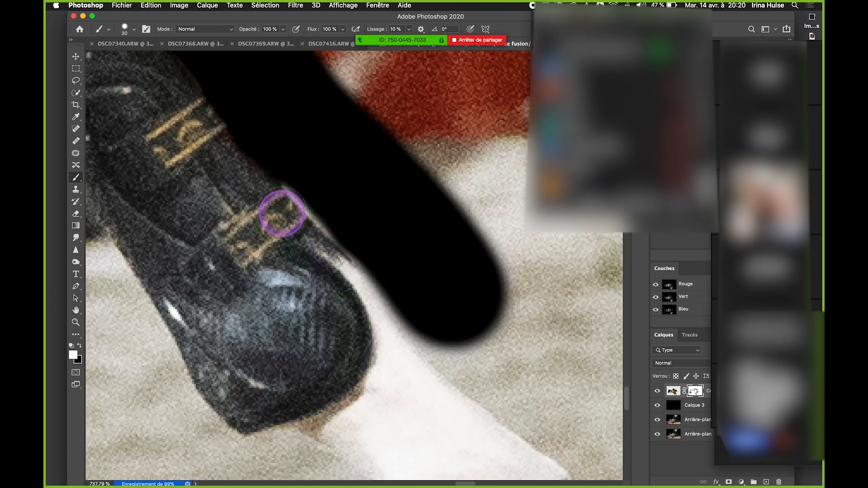
pyautogui.click(346, 218)
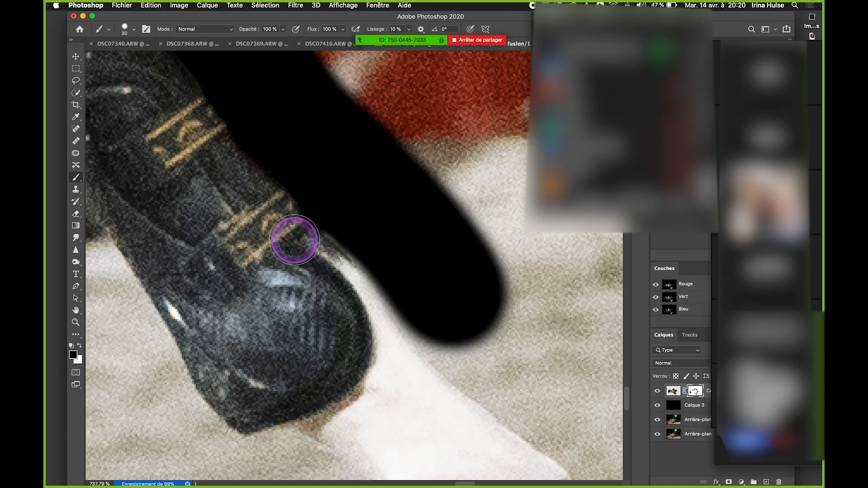
pyautogui.moveTo(311, 254); pyautogui.dragTo(315, 195)
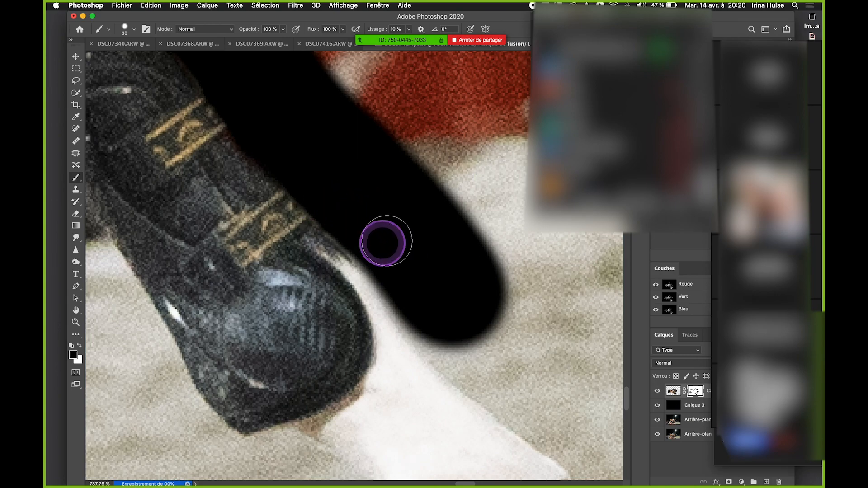
# Set the brush to 59 px and 42% hardness and mask the background along the upper front of the white pastern.
pyautogui.scroll(-5, 375, 204)
pyautogui.click(129, 28)
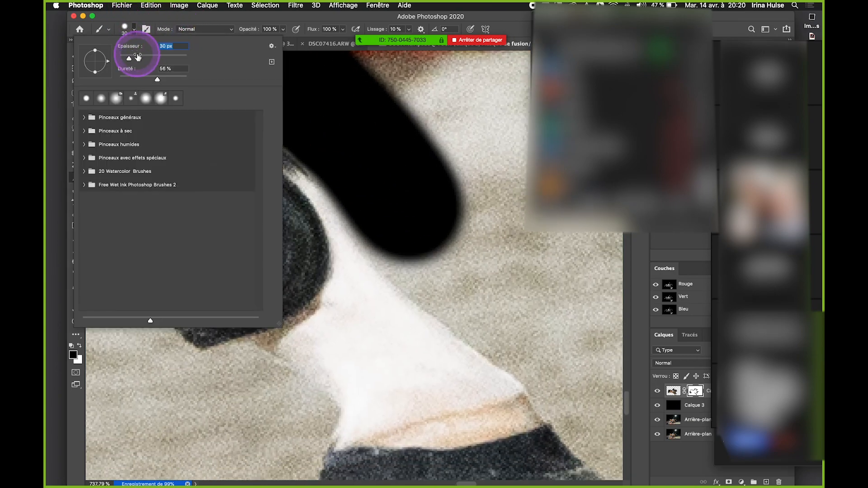
pyautogui.click(127, 30)
pyautogui.click(127, 31)
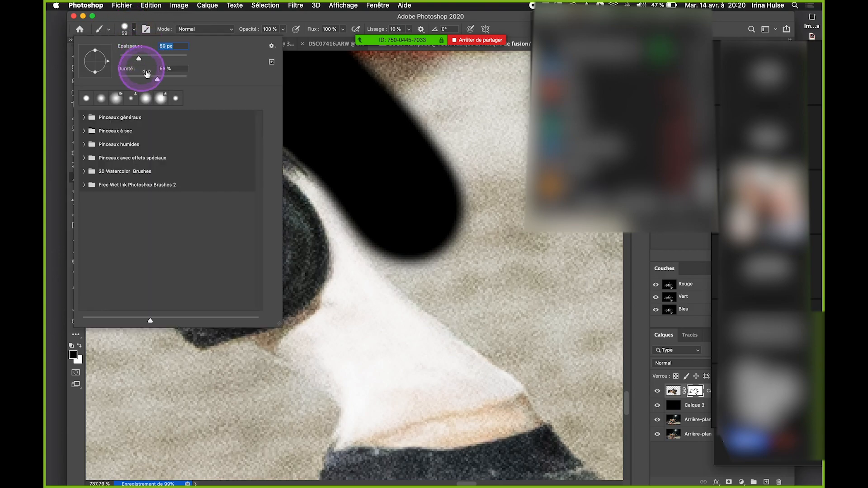
pyautogui.click(128, 28)
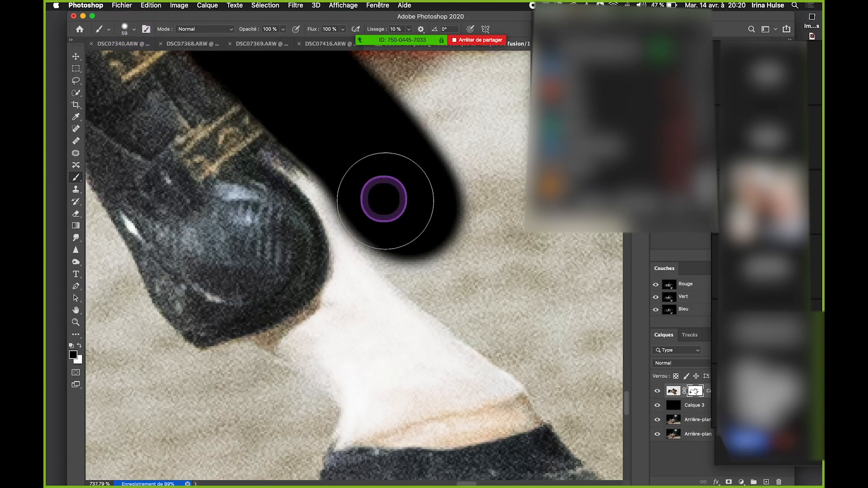
pyautogui.moveTo(402, 237)
pyautogui.mouseDown()
pyautogui.moveTo(410, 218)
pyautogui.moveTo(453, 291)
pyautogui.moveTo(385, 206)
pyautogui.moveTo(368, 259)
pyautogui.moveTo(432, 222)
pyautogui.moveTo(443, 247)
pyautogui.mouseUp()
pyautogui.moveTo(495, 297); pyautogui.dragTo(404, 190)
pyautogui.press('super+s')
pyautogui.moveTo(362, 165); pyautogui.dragTo(415, 203)
# Set the brush size to 37 px and mask along the lower front of the white pastern down to the hoof.
pyautogui.click(126, 28)
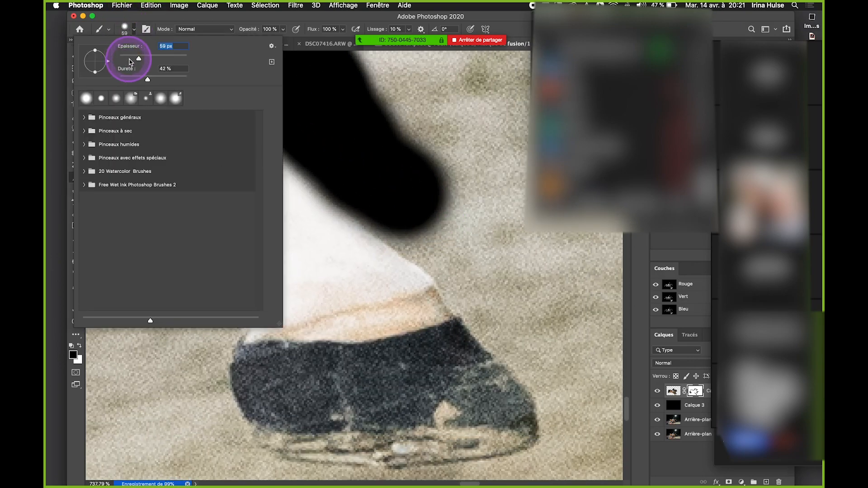
pyautogui.click(126, 31)
pyautogui.press('super+s')
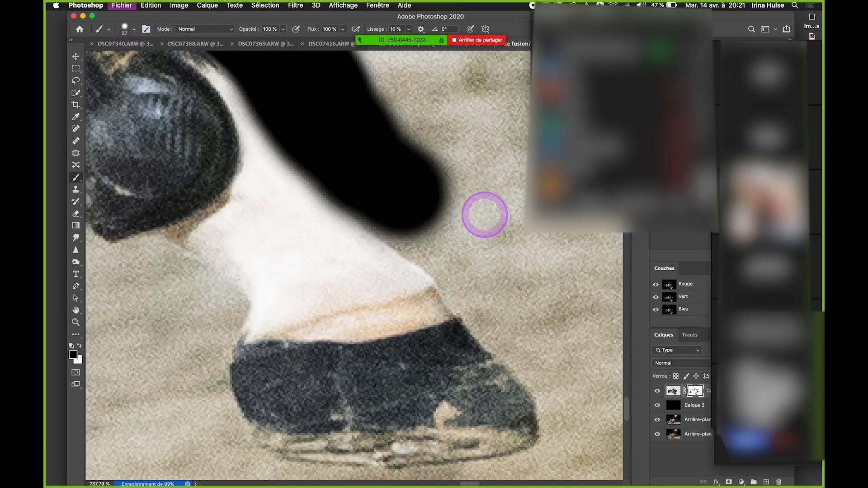
pyautogui.moveTo(371, 199)
pyautogui.mouseDown()
pyautogui.moveTo(465, 262)
pyautogui.moveTo(469, 277)
pyautogui.moveTo(445, 253)
pyautogui.mouseUp()
pyautogui.press('super+z')
pyautogui.scroll(-1, 441, 246)
pyautogui.press('super+s')
pyautogui.moveTo(325, 158); pyautogui.dragTo(452, 266)
pyautogui.moveTo(362, 157); pyautogui.dragTo(526, 365)
# Mask the background along the rear edge of the leading foreleg's boot down to its lower corner.
pyautogui.scroll(-3, 423, 187)
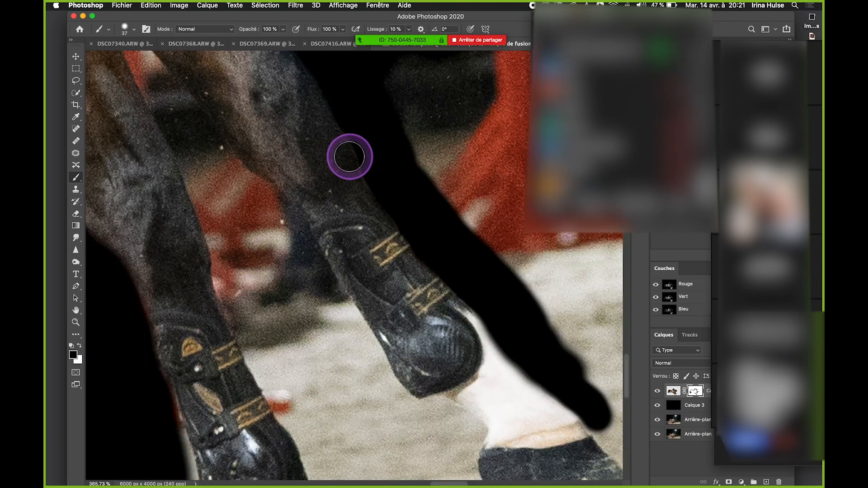
pyautogui.scroll(3, 267, 198)
pyautogui.scroll(1, 274, 161)
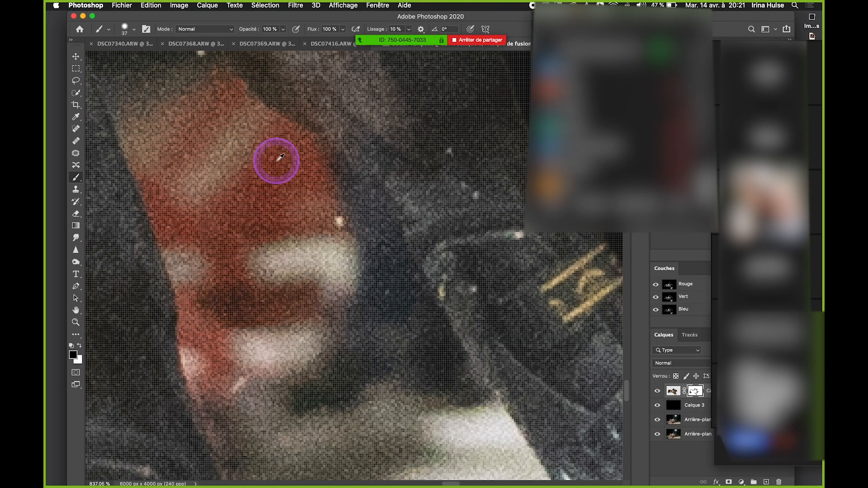
pyautogui.moveTo(287, 171)
pyautogui.mouseDown()
pyautogui.moveTo(358, 235)
pyautogui.moveTo(352, 213)
pyautogui.moveTo(377, 258)
pyautogui.moveTo(342, 158)
pyautogui.moveTo(357, 194)
pyautogui.moveTo(330, 163)
pyautogui.moveTo(403, 289)
pyautogui.moveTo(395, 198)
pyautogui.moveTo(453, 283)
pyautogui.moveTo(406, 215)
pyautogui.moveTo(446, 241)
pyautogui.mouseUp()
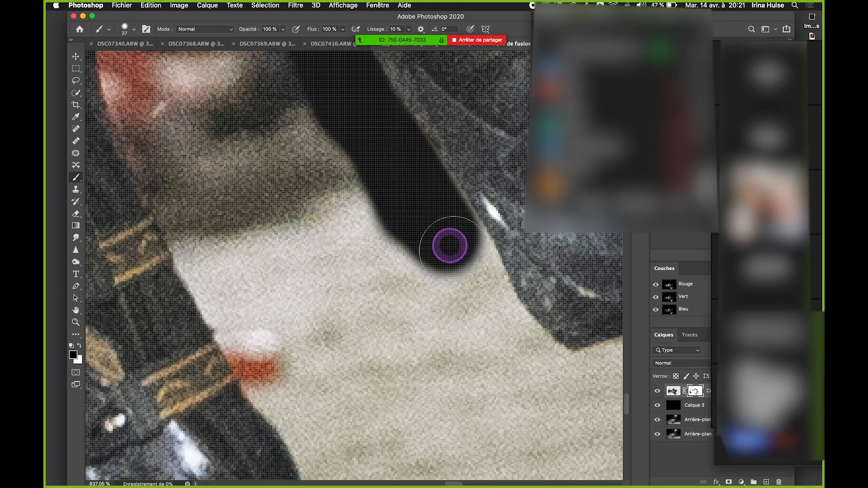
pyautogui.moveTo(426, 199); pyautogui.dragTo(409, 172)
pyautogui.moveTo(476, 289); pyautogui.dragTo(485, 312)
pyautogui.moveTo(442, 267); pyautogui.dragTo(392, 196)
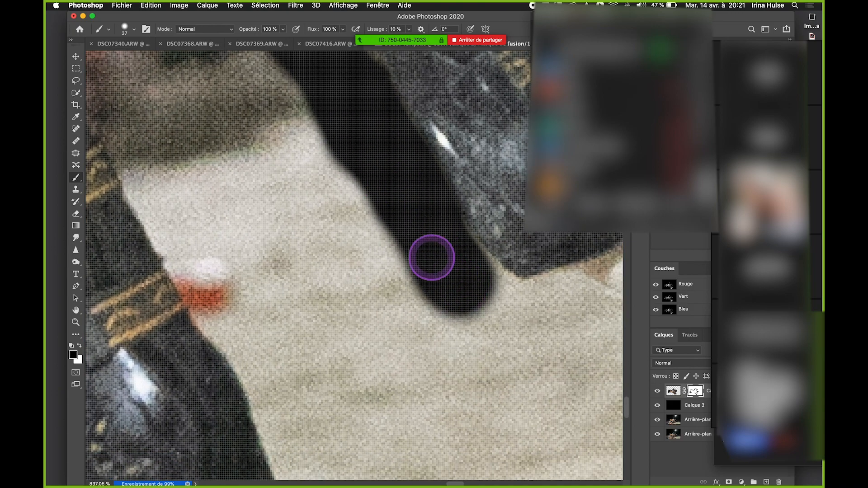
pyautogui.moveTo(468, 296); pyautogui.dragTo(416, 237)
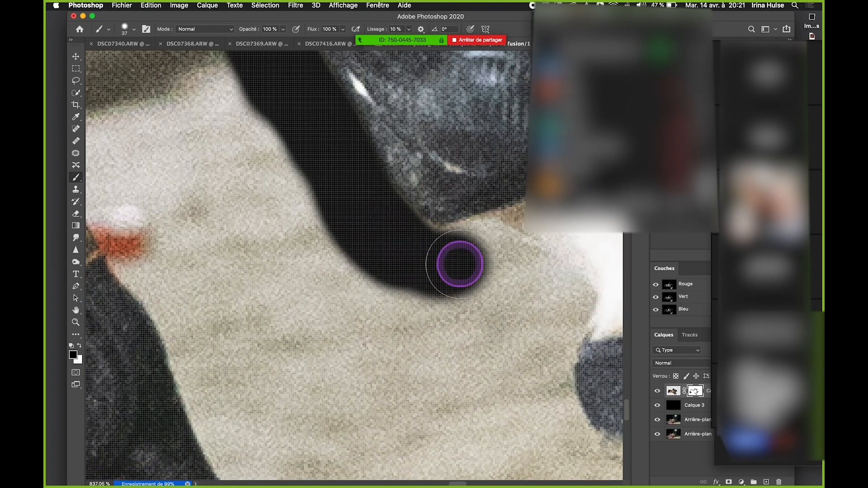
# Mask the sand under the boot and behind the white pastern and hoof heel, undoing one stray stroke.
pyautogui.moveTo(468, 262); pyautogui.dragTo(419, 253)
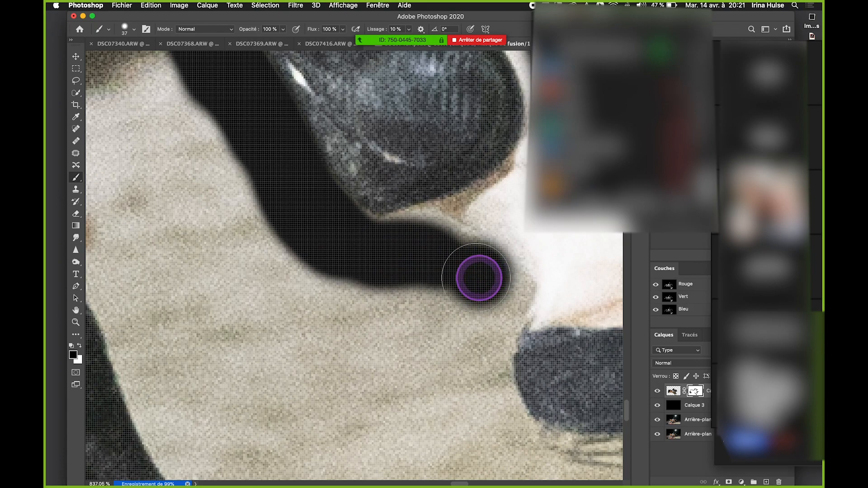
pyautogui.moveTo(460, 293); pyautogui.dragTo(448, 232)
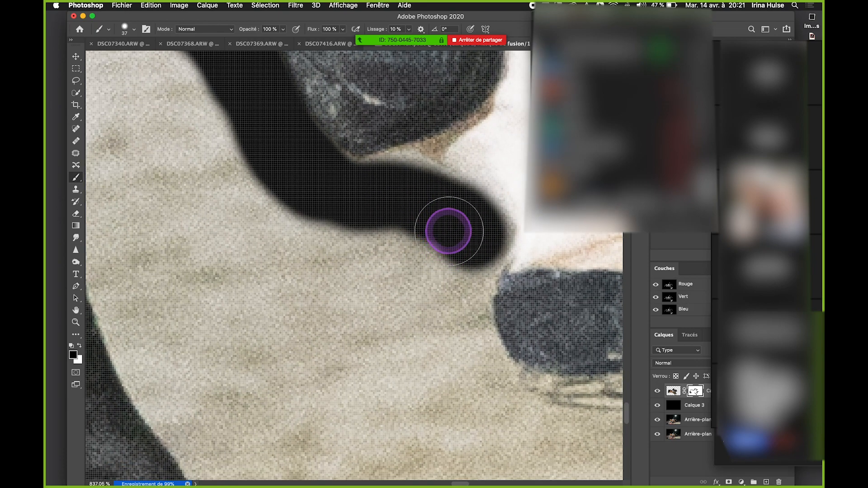
pyautogui.moveTo(465, 304); pyautogui.dragTo(465, 324)
pyautogui.press('super+z')
pyautogui.moveTo(463, 280)
pyautogui.mouseDown()
pyautogui.moveTo(467, 399)
pyautogui.moveTo(422, 267)
pyautogui.moveTo(402, 246)
pyautogui.mouseUp()
# Mask the sand directly beneath the sole of the leading hoof from heel to toe.
pyautogui.scroll(-3, 416, 299)
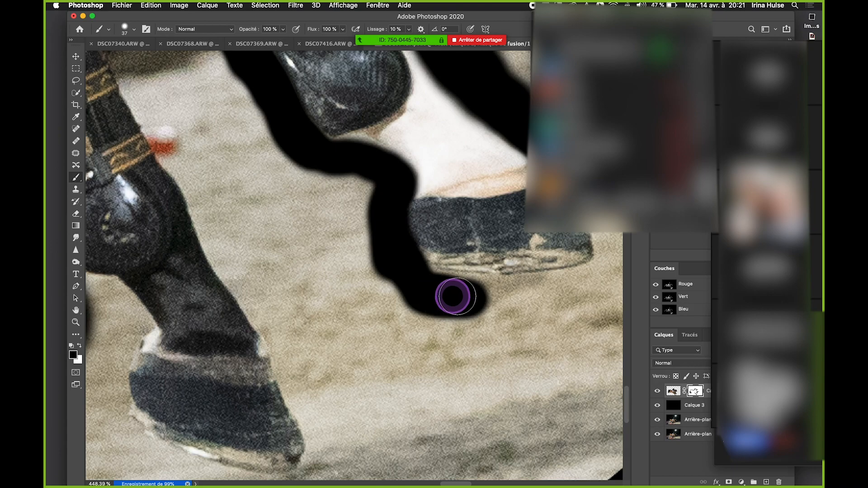
pyautogui.moveTo(513, 301); pyautogui.dragTo(503, 292)
pyautogui.scroll(-5, 472, 261)
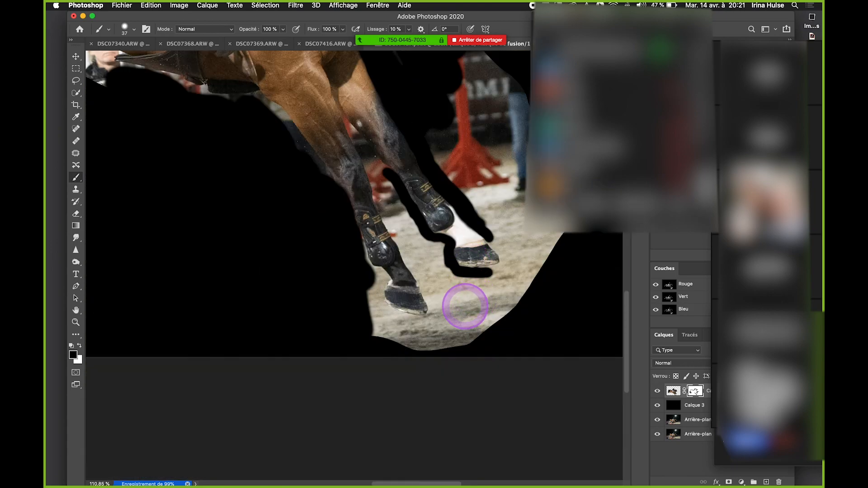
pyautogui.scroll(6, 480, 289)
pyautogui.moveTo(468, 234); pyautogui.dragTo(442, 268)
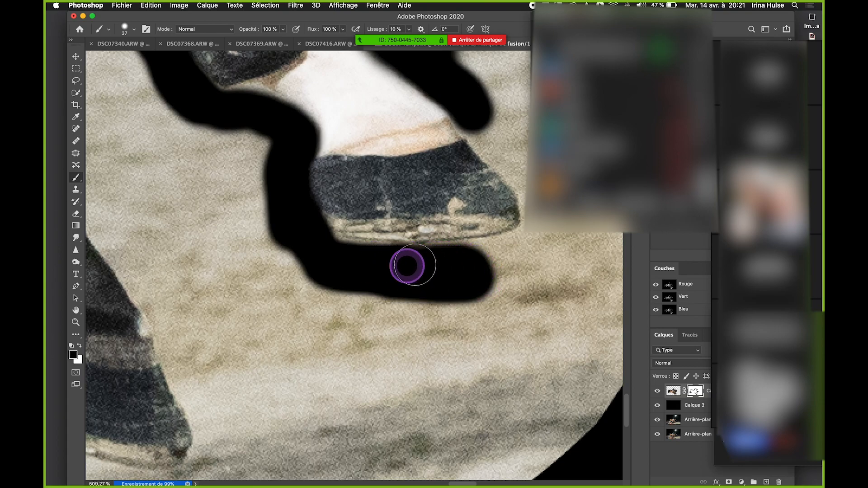
pyautogui.moveTo(468, 261)
pyautogui.mouseDown()
pyautogui.moveTo(521, 250)
pyautogui.moveTo(498, 263)
pyautogui.mouseUp()
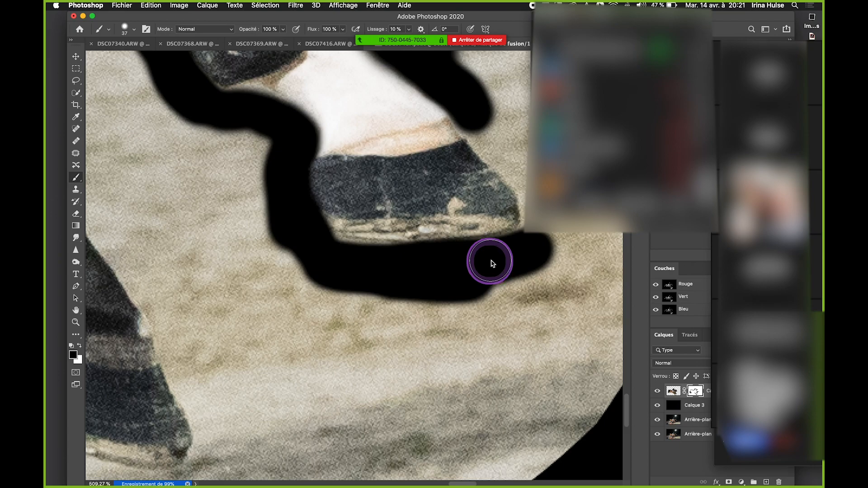
# Mask the background in front of the leading hoof, joining the strokes along the pastern and under the sole.
pyautogui.hscroll(5, 477, 263)
pyautogui.scroll(3, 477, 263)
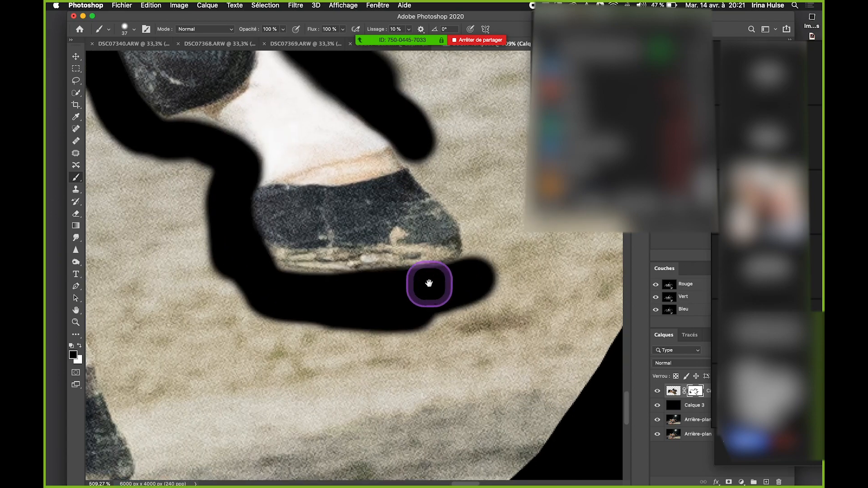
pyautogui.moveTo(388, 189)
pyautogui.mouseDown()
pyautogui.moveTo(424, 219)
pyautogui.moveTo(441, 251)
pyautogui.moveTo(436, 288)
pyautogui.mouseUp()
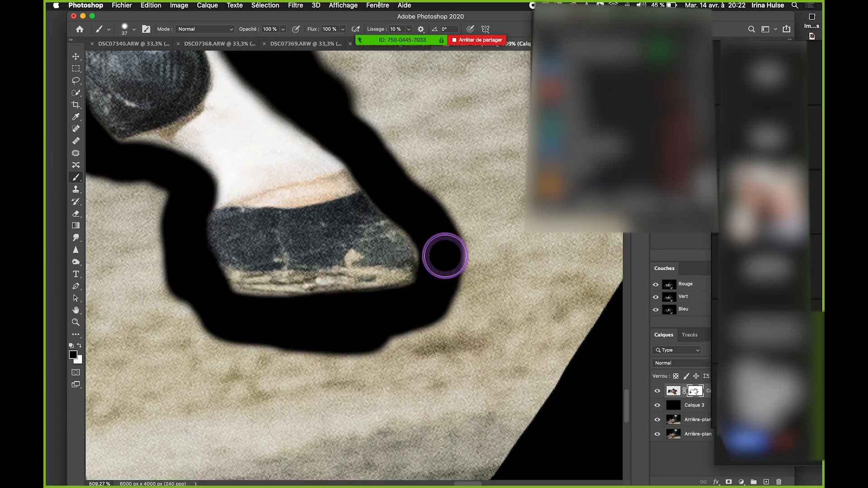
# Try a white restoring stroke along the sole edge of the leading hoof and undo it.
pyautogui.scroll(-10, 447, 274)
pyautogui.scroll(-3, 442, 294)
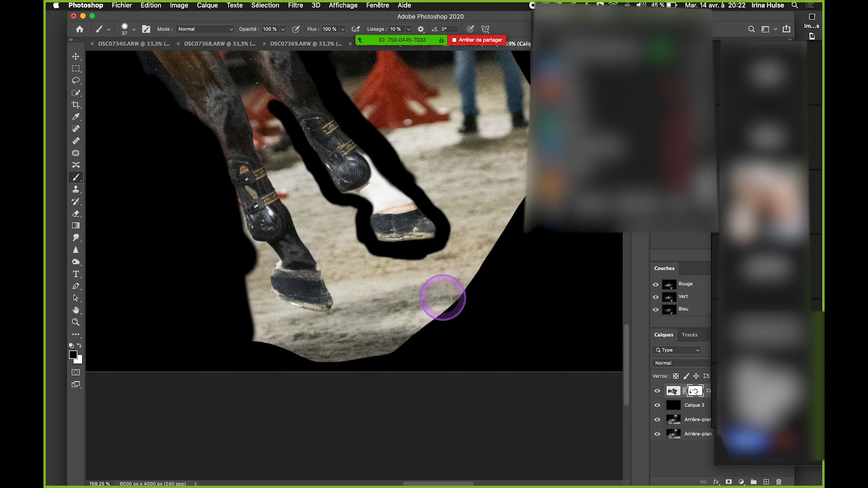
pyautogui.scroll(10, 435, 226)
pyautogui.scroll(5, 365, 248)
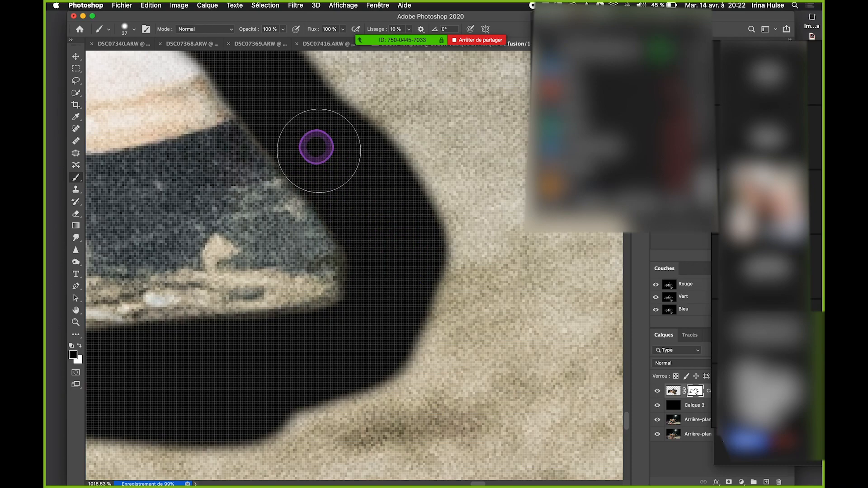
pyautogui.scroll(-5, 386, 201)
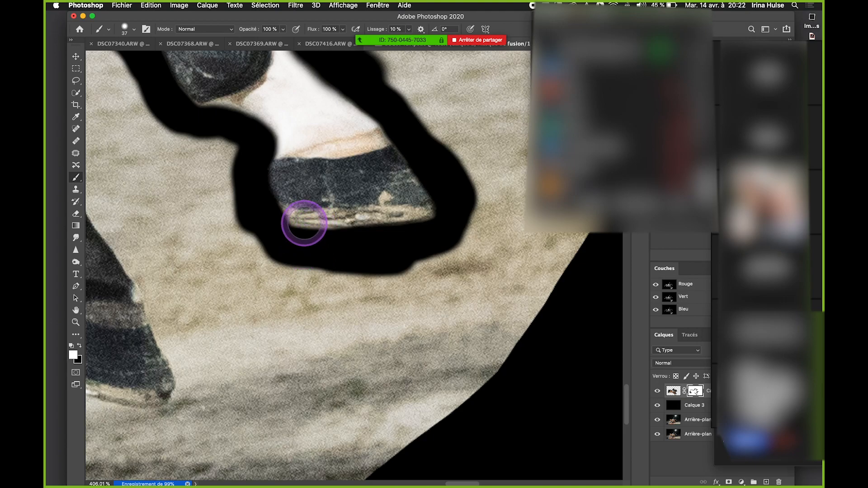
pyautogui.moveTo(304, 223); pyautogui.dragTo(407, 222)
pyautogui.press('super+z')
pyautogui.scroll(-4, 343, 249)
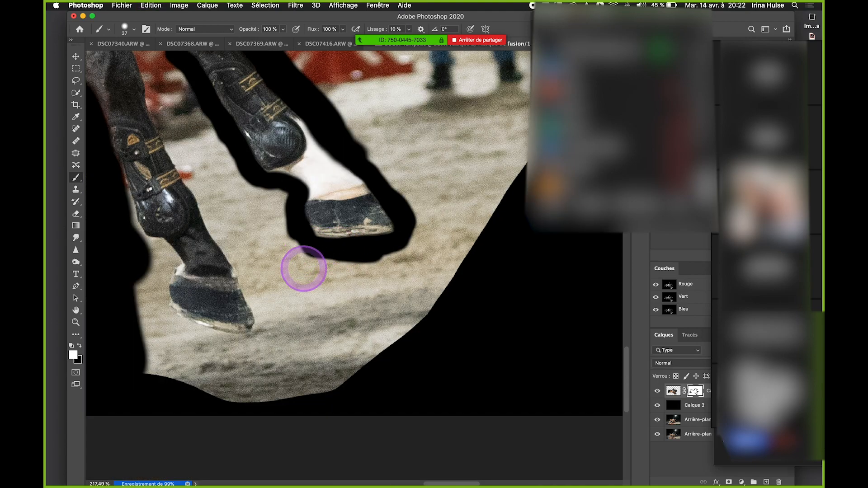
# With black as the paint colour, mask the background along the front edge of the trailing foreleg's pastern and hoof down to the toe.
pyautogui.scroll(10, 237, 269)
pyautogui.scroll(-5, 212, 220)
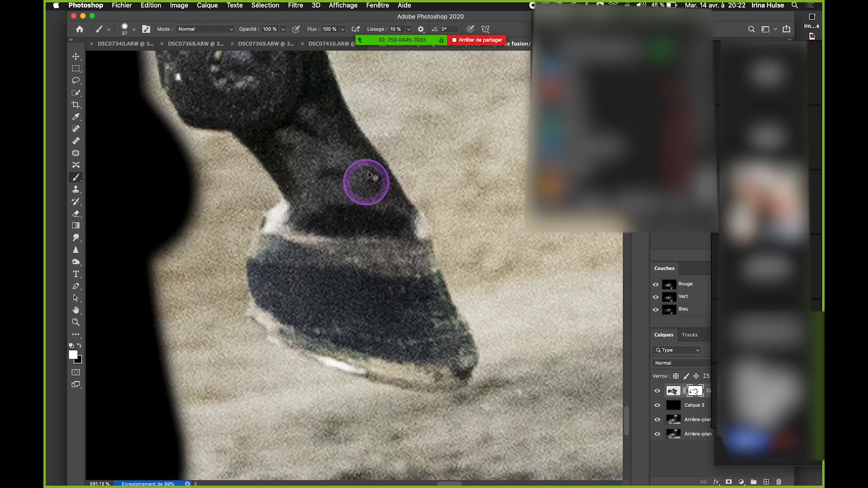
pyautogui.press('x')
pyautogui.moveTo(364, 81); pyautogui.dragTo(421, 152)
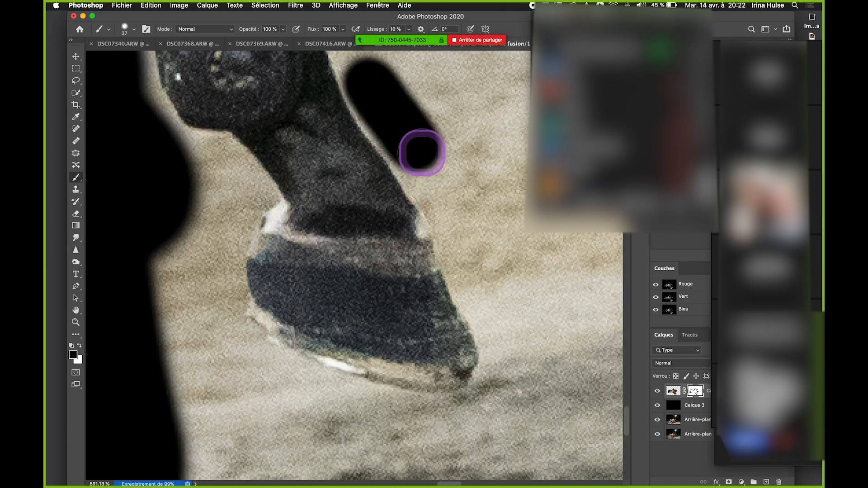
pyautogui.moveTo(365, 90); pyautogui.dragTo(377, 113)
pyautogui.moveTo(398, 141)
pyautogui.mouseDown()
pyautogui.moveTo(460, 216)
pyautogui.moveTo(466, 250)
pyautogui.moveTo(423, 176)
pyautogui.moveTo(458, 220)
pyautogui.moveTo(476, 274)
pyautogui.moveTo(476, 262)
pyautogui.moveTo(464, 263)
pyautogui.moveTo(468, 245)
pyautogui.moveTo(457, 250)
pyautogui.moveTo(480, 255)
pyautogui.moveTo(444, 222)
pyautogui.mouseUp()
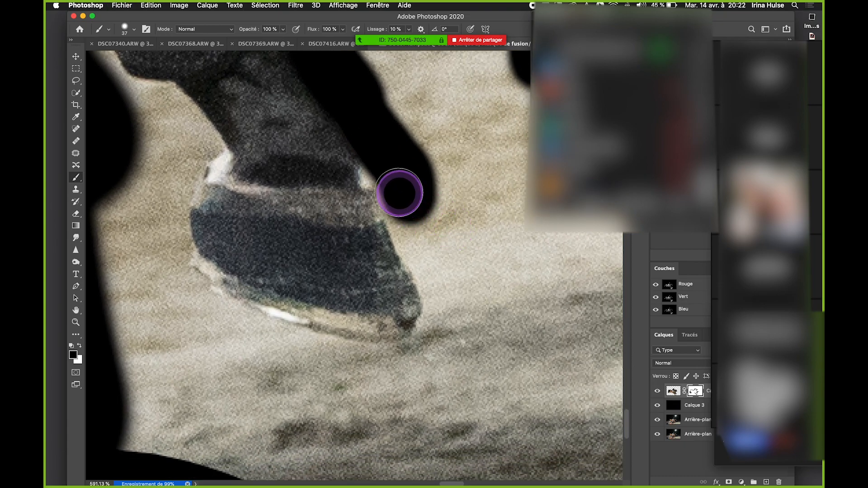
pyautogui.moveTo(401, 193)
pyautogui.mouseDown()
pyautogui.moveTo(440, 273)
pyautogui.moveTo(447, 310)
pyautogui.moveTo(432, 347)
pyautogui.mouseUp()
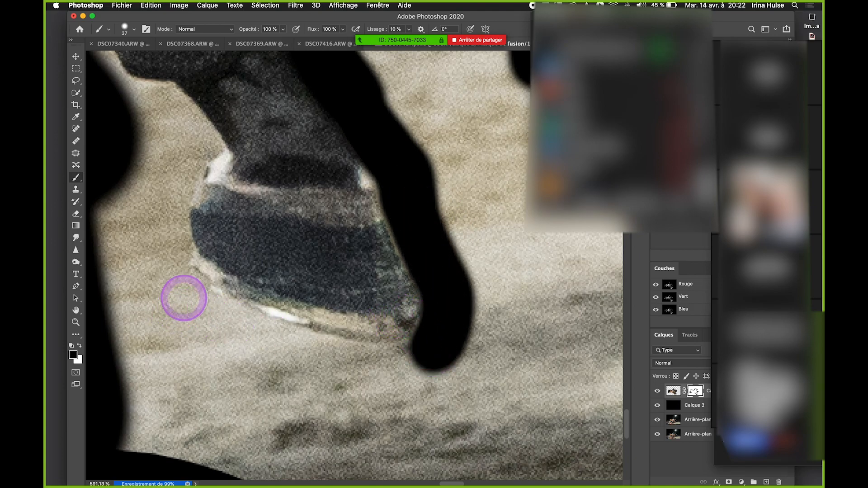
# Mask the sand directly beneath the trailing hoof's sole from heel to toe, undoing and repainting the first stroke.
pyautogui.moveTo(193, 303)
pyautogui.mouseDown()
pyautogui.moveTo(213, 330)
pyautogui.moveTo(252, 325)
pyautogui.mouseUp()
pyautogui.press('super+z')
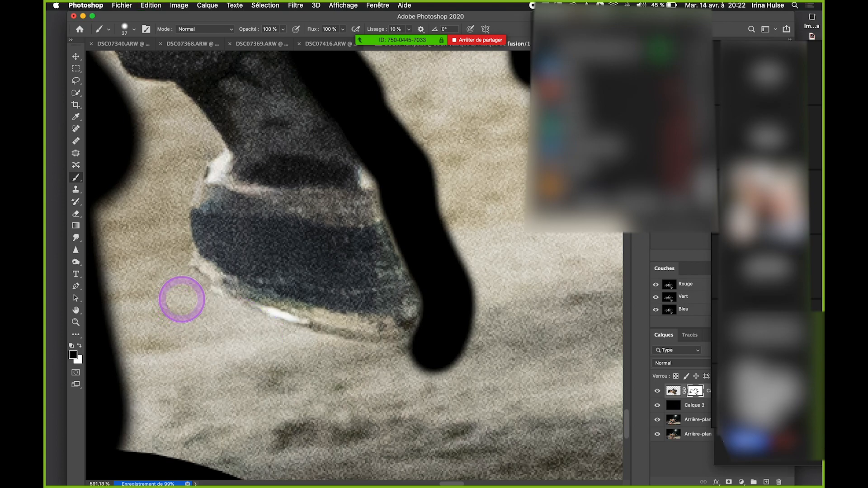
pyautogui.moveTo(195, 301); pyautogui.dragTo(334, 384)
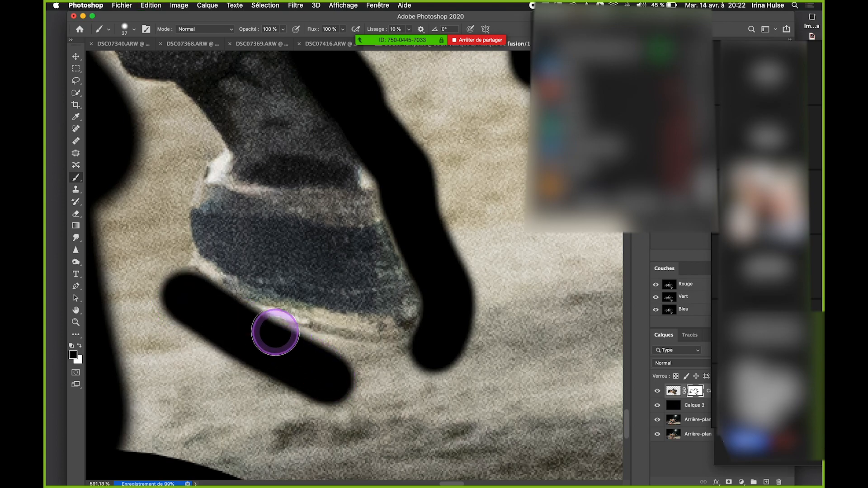
pyautogui.moveTo(241, 332)
pyautogui.mouseDown()
pyautogui.moveTo(283, 355)
pyautogui.moveTo(401, 385)
pyautogui.mouseUp()
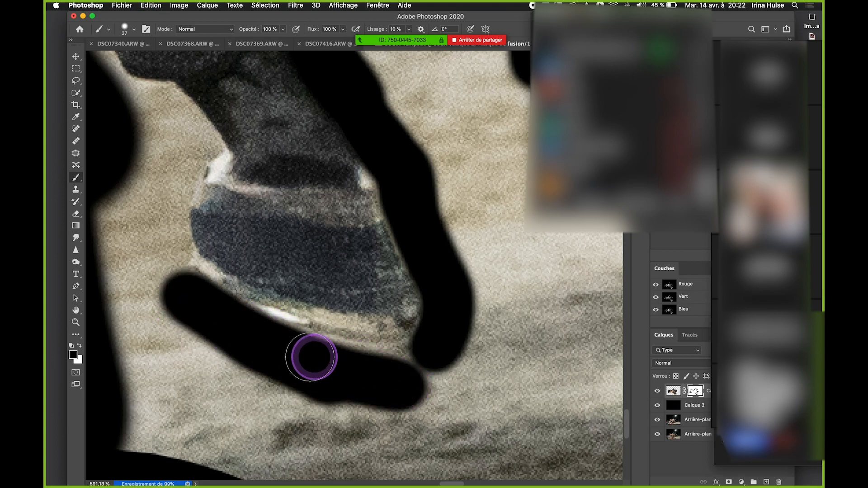
pyautogui.moveTo(300, 357)
pyautogui.mouseDown()
pyautogui.moveTo(346, 371)
pyautogui.moveTo(424, 376)
pyautogui.moveTo(417, 365)
pyautogui.moveTo(388, 370)
pyautogui.moveTo(415, 372)
pyautogui.mouseUp()
# Mask the background behind the trailing foreleg's pastern and heel, clearing the strip out to the already masked area.
pyautogui.scroll(-5, 396, 352)
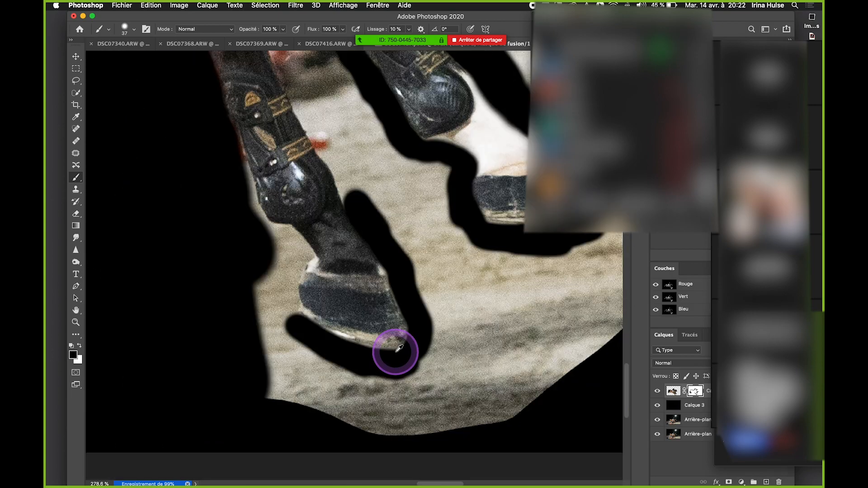
pyautogui.scroll(4, 313, 298)
pyautogui.scroll(3, 314, 292)
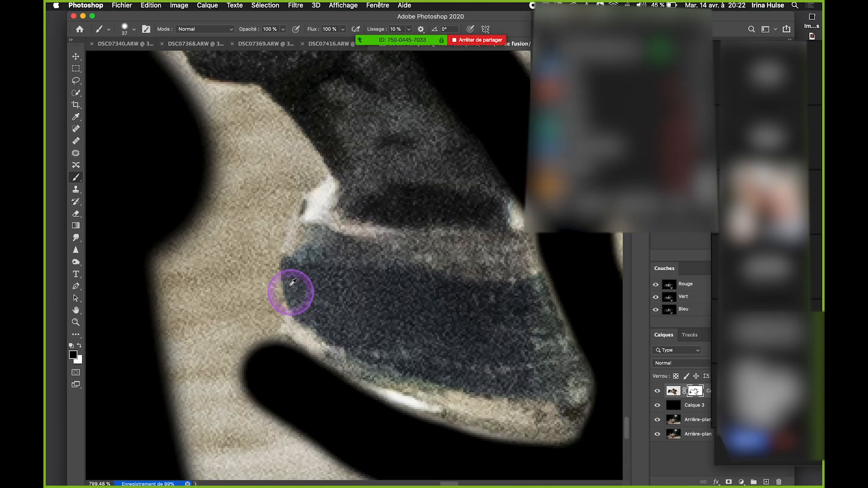
pyautogui.moveTo(281, 173)
pyautogui.mouseDown()
pyautogui.moveTo(253, 208)
pyautogui.moveTo(235, 272)
pyautogui.moveTo(236, 341)
pyautogui.moveTo(249, 277)
pyautogui.moveTo(258, 354)
pyautogui.moveTo(248, 277)
pyautogui.moveTo(238, 265)
pyautogui.moveTo(248, 323)
pyautogui.mouseUp()
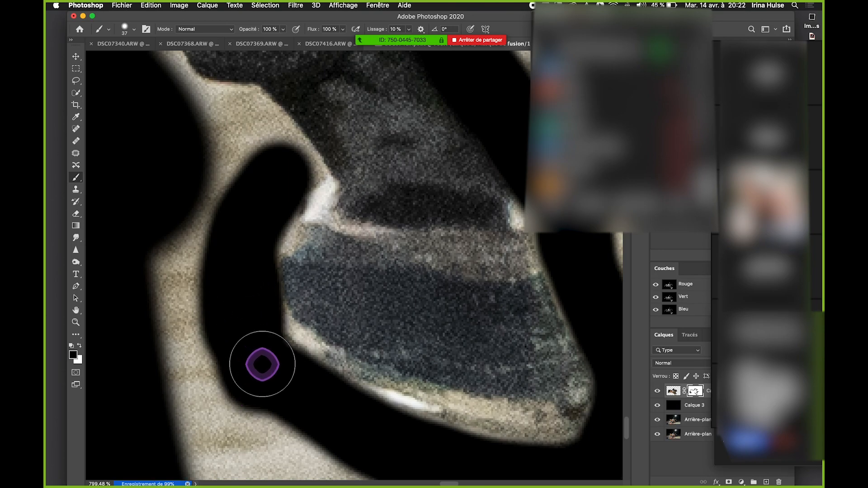
pyautogui.scroll(5, 271, 307)
pyautogui.moveTo(241, 200)
pyautogui.mouseDown()
pyautogui.moveTo(223, 232)
pyautogui.moveTo(225, 213)
pyautogui.moveTo(258, 206)
pyautogui.moveTo(269, 191)
pyautogui.mouseUp()
pyautogui.moveTo(260, 215); pyautogui.dragTo(244, 409)
pyautogui.moveTo(215, 298); pyautogui.dragTo(212, 122)
pyautogui.moveTo(222, 253)
pyautogui.mouseDown()
pyautogui.moveTo(275, 407)
pyautogui.moveTo(366, 421)
pyautogui.moveTo(344, 357)
pyautogui.mouseUp()
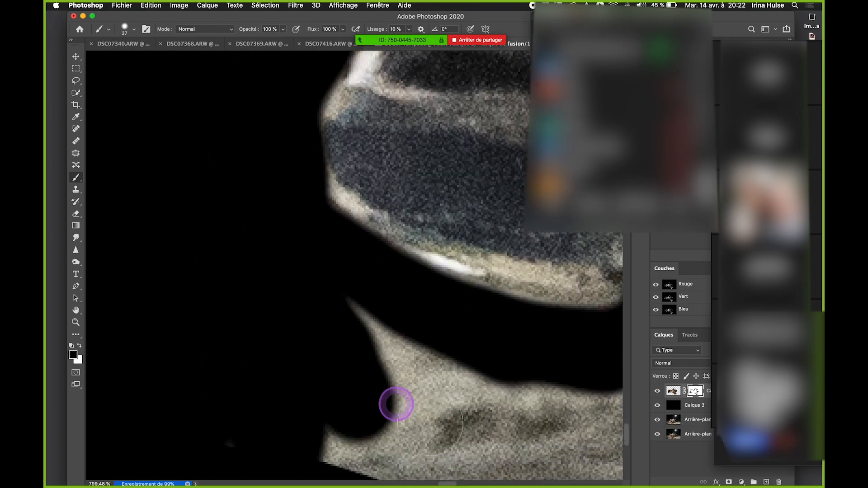
# Mask the remaining sand below the trailing hoof down to the image's lower edge.
pyautogui.moveTo(510, 453); pyautogui.dragTo(320, 278)
pyautogui.moveTo(261, 245)
pyautogui.mouseDown()
pyautogui.moveTo(254, 285)
pyautogui.moveTo(281, 296)
pyautogui.mouseUp()
pyautogui.moveTo(323, 291)
pyautogui.mouseDown()
pyautogui.moveTo(254, 252)
pyautogui.moveTo(164, 229)
pyautogui.moveTo(300, 248)
pyautogui.moveTo(154, 269)
pyautogui.moveTo(500, 339)
pyautogui.mouseUp()
pyautogui.scroll(-2, 282, 266)
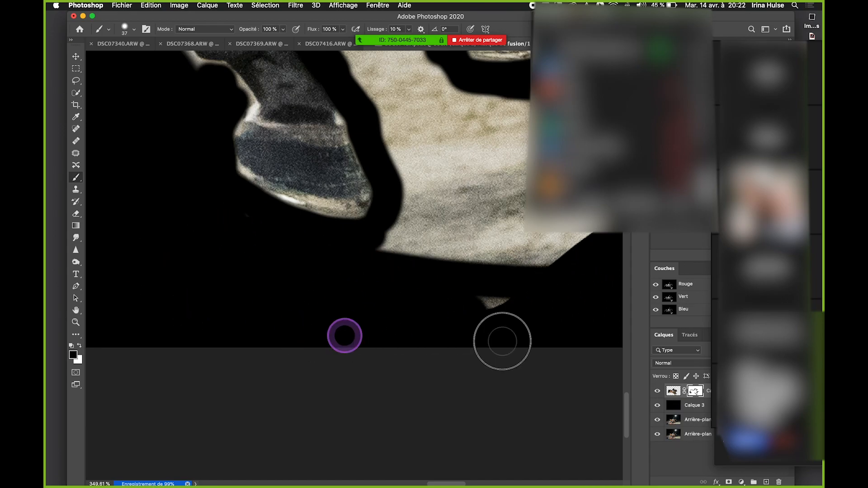
# Mask two small spots of sand in front of the trailing hoof and save the document.
pyautogui.click(412, 228)
pyautogui.press('super+s')
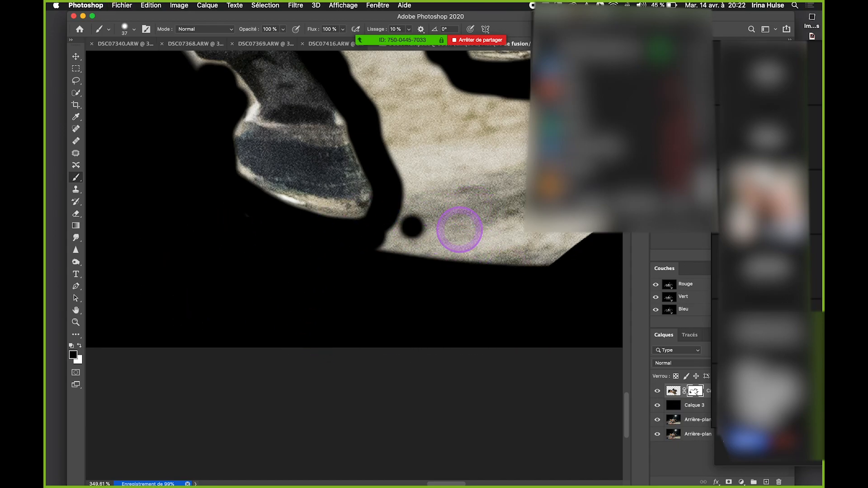
pyautogui.click(464, 184)
pyautogui.scroll(7, 422, 202)
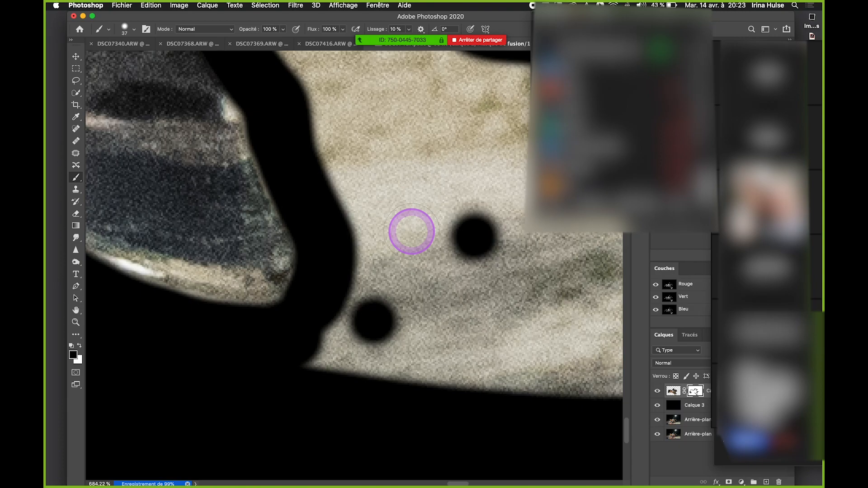
pyautogui.scroll(-6, 420, 235)
pyautogui.scroll(2, 413, 244)
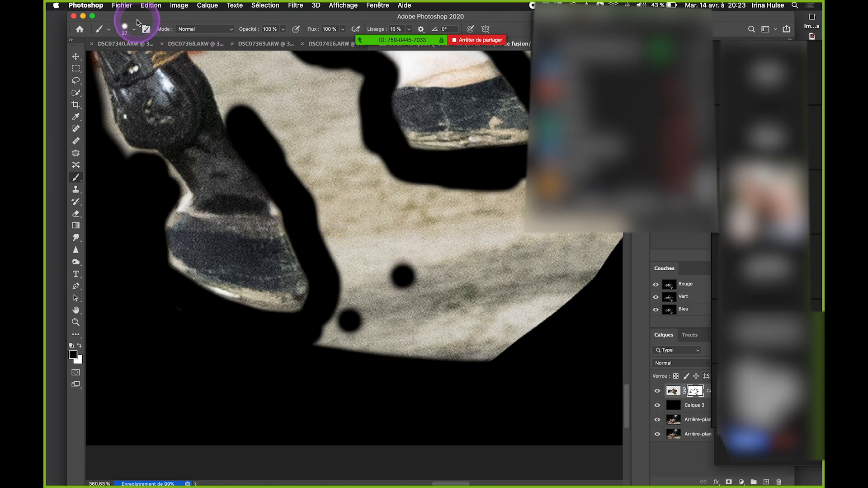
# Enlarge the brush to 102 px, mask the sand in front of the trailing hoof and below the leading hoof, and save.
pyautogui.click(128, 32)
pyautogui.press('Return')
pyautogui.moveTo(312, 154)
pyautogui.mouseDown()
pyautogui.moveTo(345, 199)
pyautogui.moveTo(355, 343)
pyautogui.moveTo(446, 219)
pyautogui.moveTo(492, 325)
pyautogui.mouseUp()
pyautogui.hscroll(5, 429, 312)
pyautogui.moveTo(383, 301)
pyautogui.mouseDown()
pyautogui.moveTo(458, 211)
pyautogui.moveTo(331, 232)
pyautogui.moveTo(349, 368)
pyautogui.moveTo(433, 294)
pyautogui.mouseUp()
pyautogui.scroll(-10, 421, 262)
pyautogui.press('super+s')
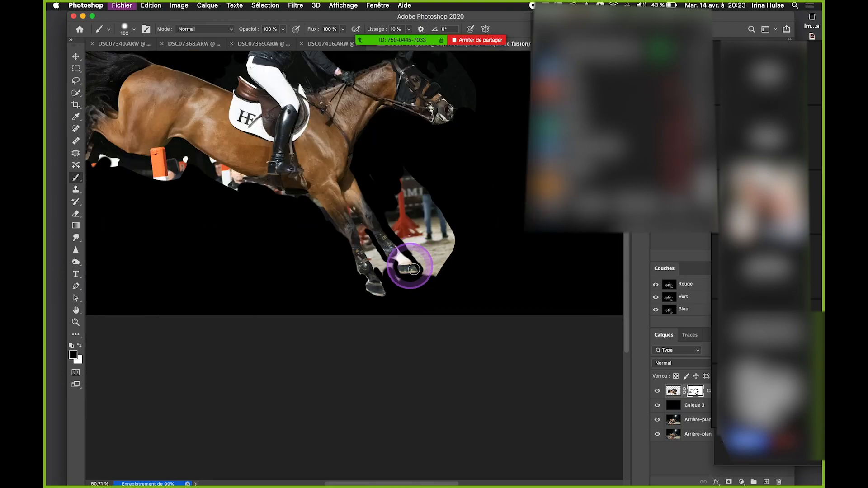
# Toggle the visibility of the masked top layer and Calque 3 to compare the leading hoof's cutout with the original photo.
pyautogui.scroll(10, 416, 276)
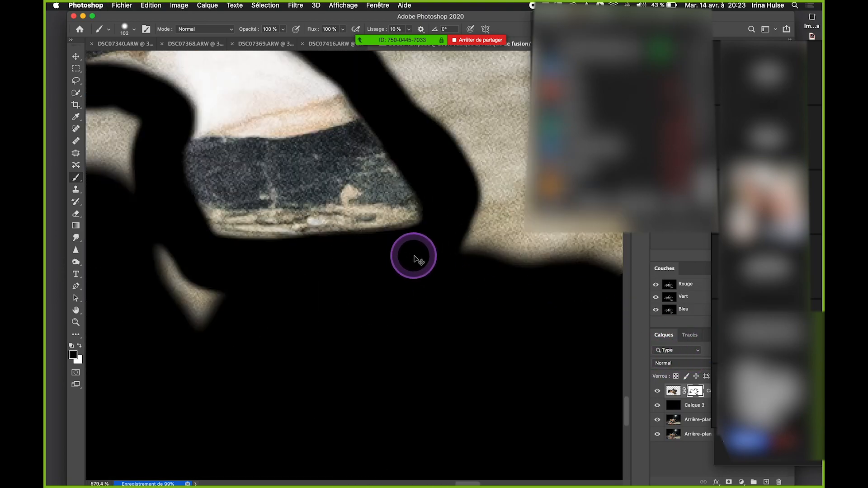
pyautogui.scroll(-5, 414, 257)
pyautogui.click(657, 391)
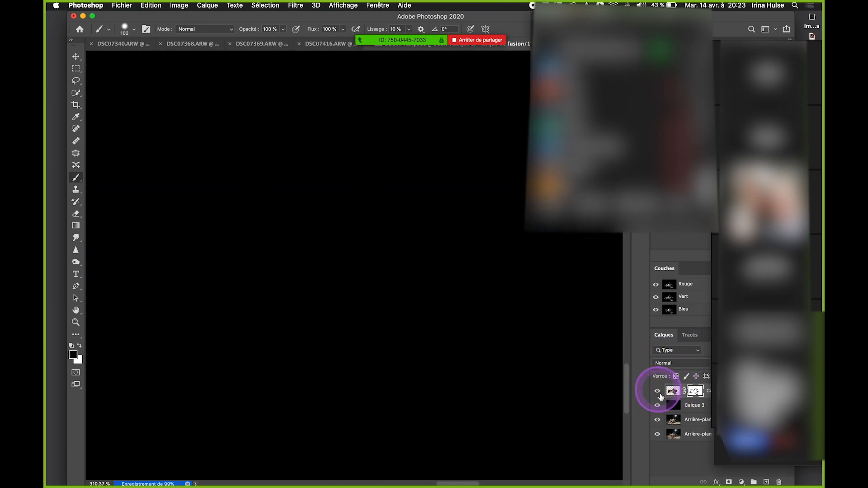
pyautogui.click(658, 391)
pyautogui.click(658, 405)
pyautogui.click(657, 406)
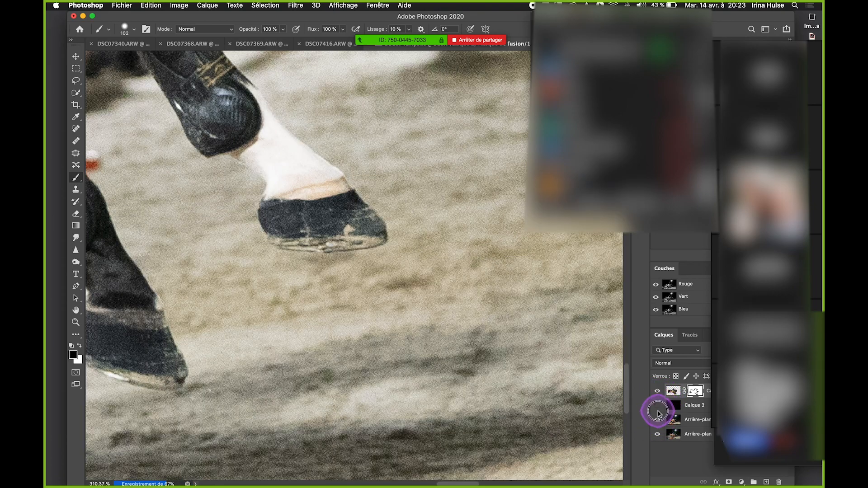
pyautogui.click(657, 406)
pyautogui.click(657, 405)
pyautogui.click(658, 405)
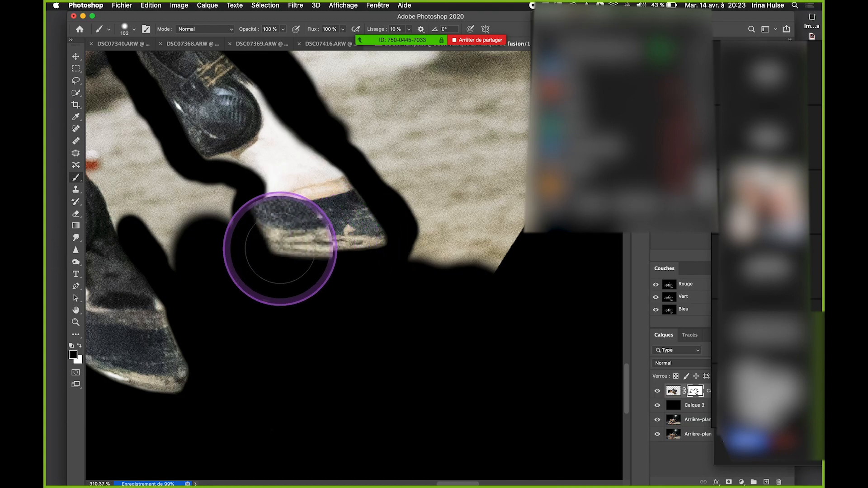
pyautogui.click(658, 407)
pyautogui.click(658, 407)
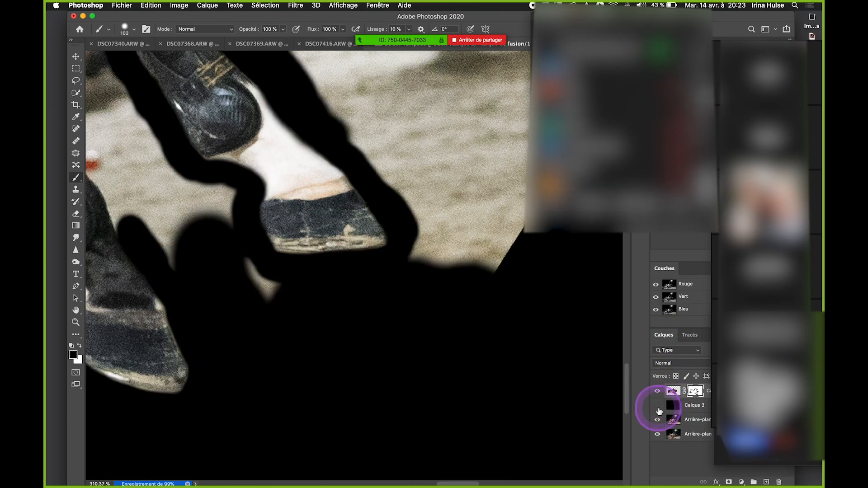
# Hide Calque 3, examine the edges of both front hooves in the original photo, and show the layer again.
pyautogui.click(658, 406)
pyautogui.scroll(-5, 426, 274)
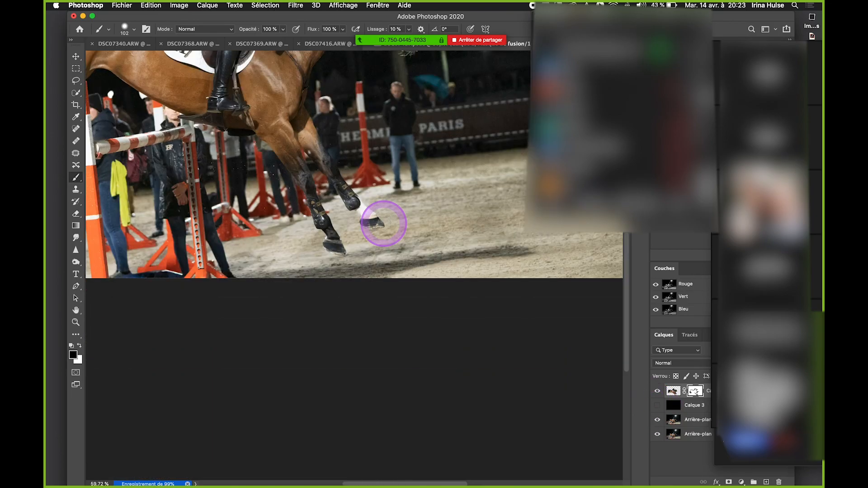
pyautogui.scroll(6, 367, 222)
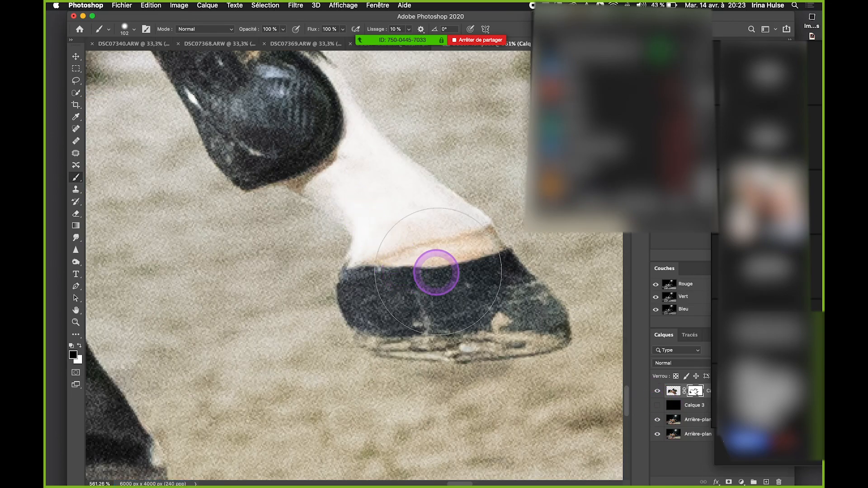
pyautogui.scroll(-5, 454, 266)
pyautogui.scroll(8, 383, 295)
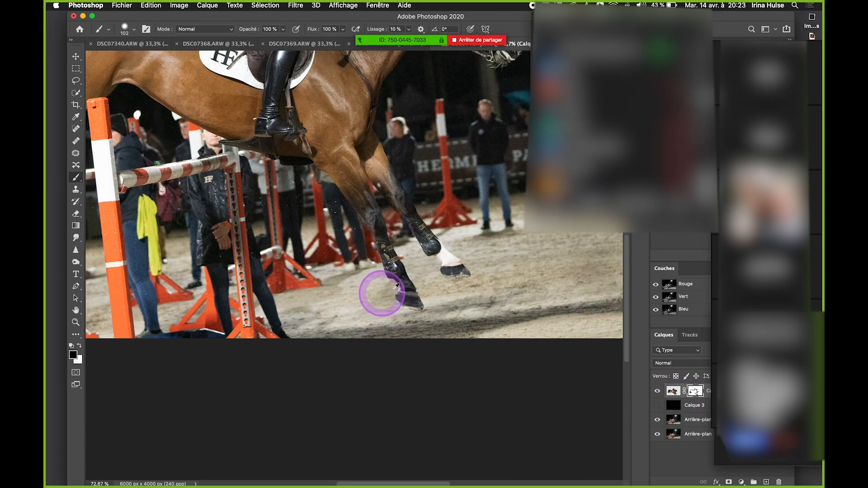
pyautogui.scroll(-4, 479, 302)
pyautogui.moveTo(479, 302); pyautogui.dragTo(399, 242)
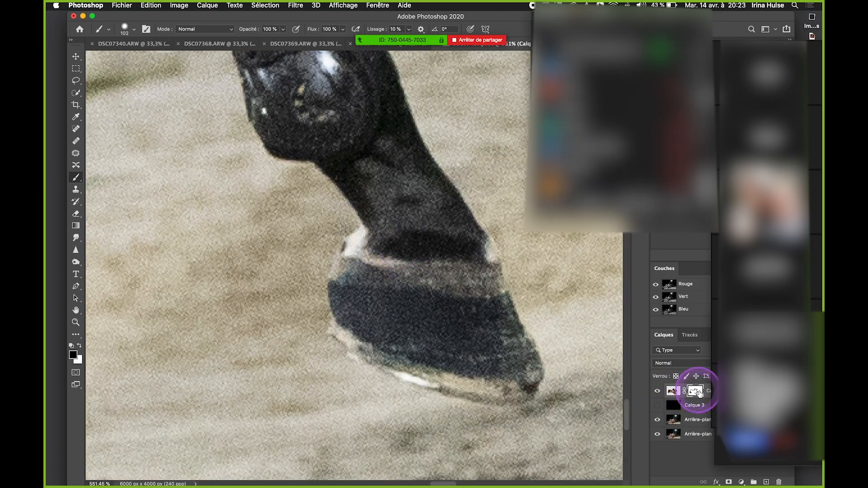
pyautogui.click(657, 405)
# Mask the background between the two front legs beside their boots with broad strokes.
pyautogui.scroll(-3, 411, 226)
pyautogui.moveTo(435, 223)
pyautogui.mouseDown()
pyautogui.moveTo(409, 209)
pyautogui.moveTo(427, 176)
pyautogui.mouseUp()
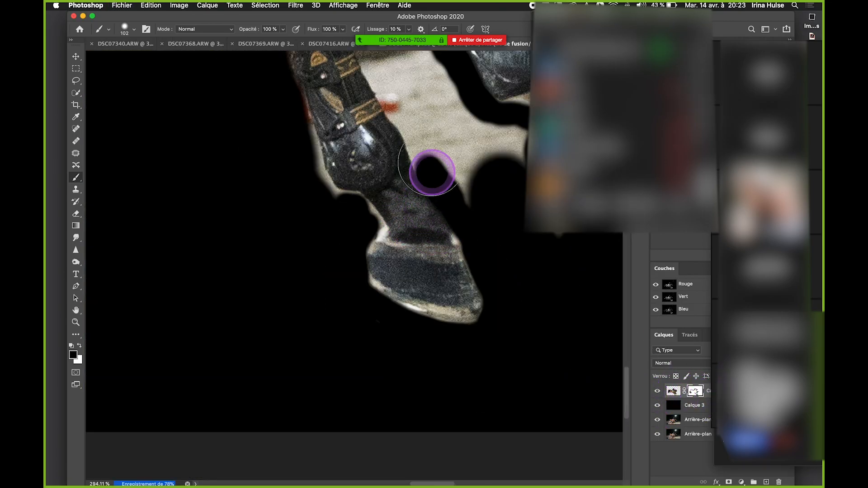
pyautogui.moveTo(402, 109); pyautogui.dragTo(453, 265)
pyautogui.moveTo(455, 222)
pyautogui.mouseDown()
pyautogui.moveTo(487, 276)
pyautogui.moveTo(447, 234)
pyautogui.moveTo(440, 199)
pyautogui.moveTo(463, 240)
pyautogui.mouseUp()
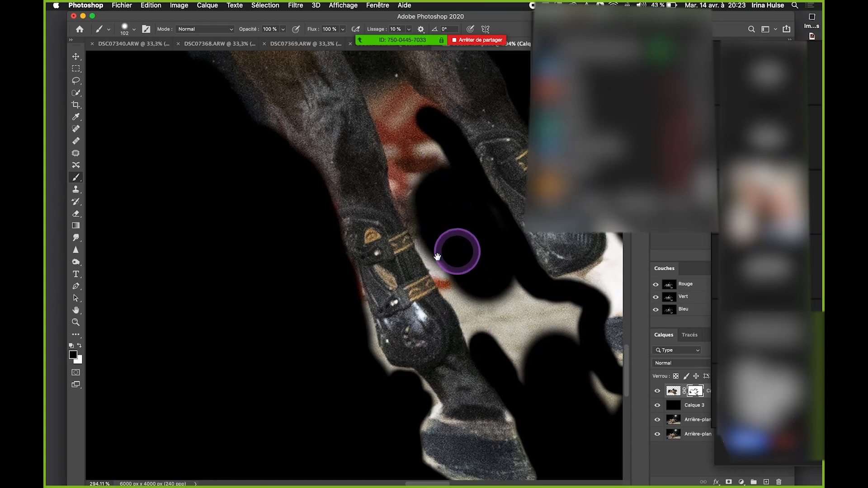
# Save the document and mask the upper part of the dark background strip along the leading foreleg's outer edge.
pyautogui.scroll(-3, 352, 200)
pyautogui.scroll(-3, 293, 192)
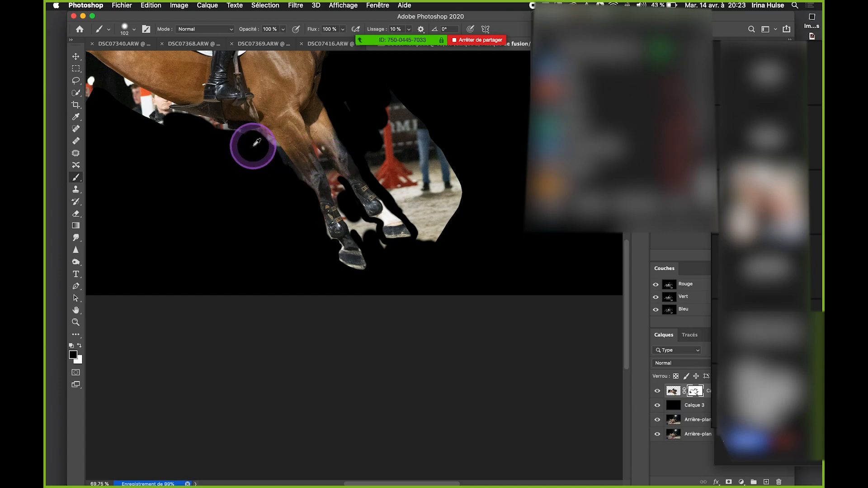
pyautogui.scroll(5, 259, 146)
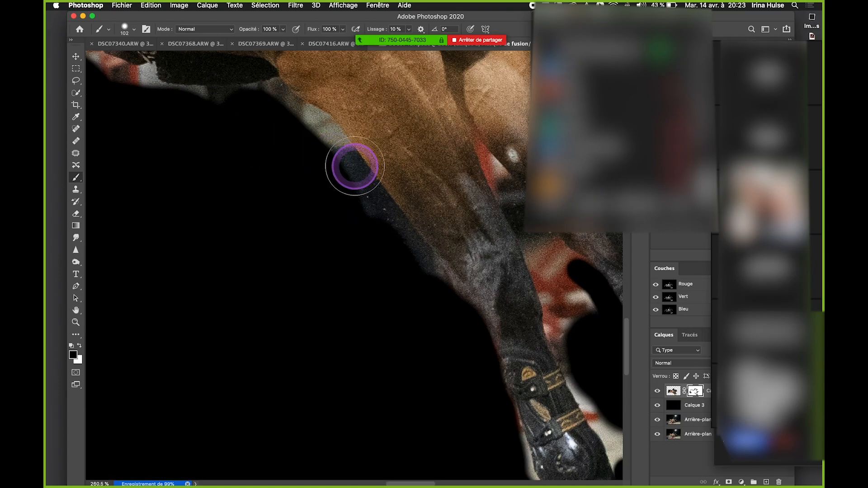
pyautogui.click(360, 163)
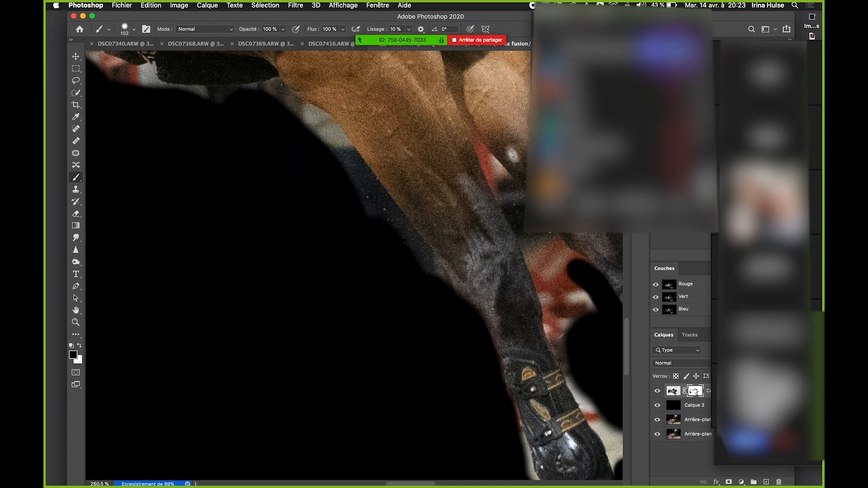
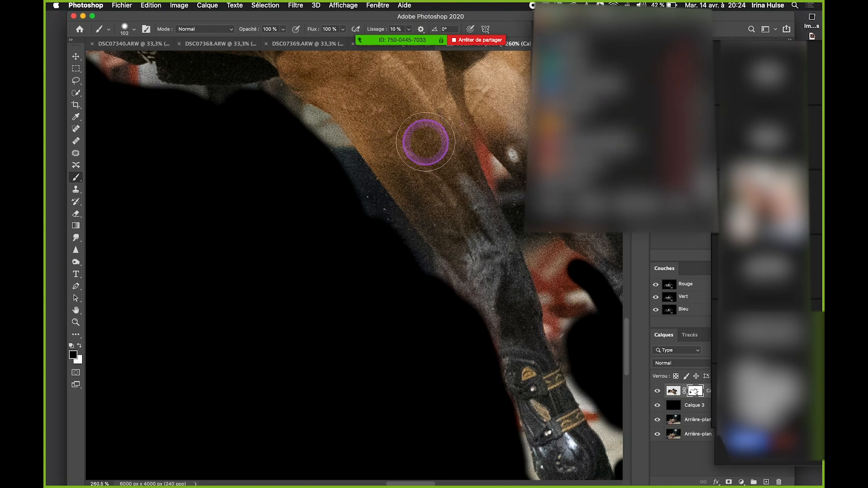
pyautogui.click(232, 192)
pyautogui.press('super+s')
pyautogui.moveTo(314, 182)
pyautogui.mouseDown()
pyautogui.moveTo(321, 162)
pyautogui.moveTo(343, 187)
pyautogui.moveTo(334, 159)
pyautogui.moveTo(332, 182)
pyautogui.moveTo(384, 247)
pyautogui.moveTo(388, 204)
pyautogui.moveTo(362, 208)
pyautogui.mouseUp()
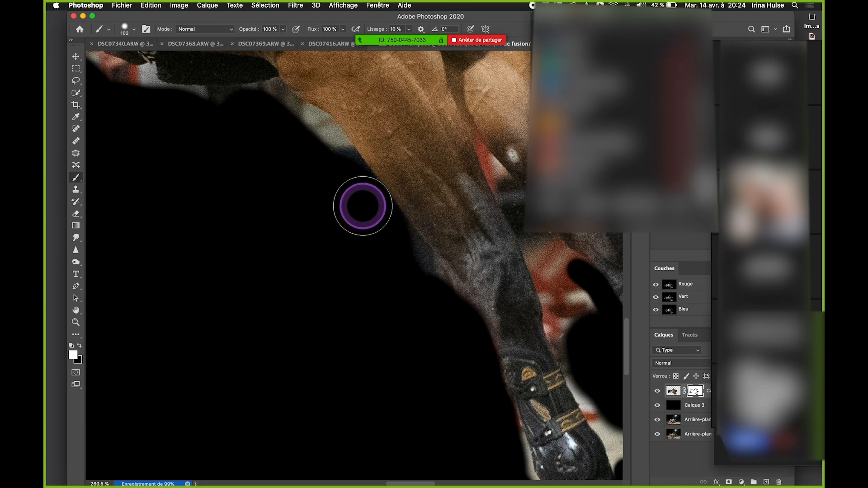
# Undo the black stroke painted across the upper foreleg and mask the remaining dark strip beside the leg.
pyautogui.press('x')
pyautogui.moveTo(419, 184)
pyautogui.mouseDown()
pyautogui.moveTo(412, 174)
pyautogui.moveTo(425, 194)
pyautogui.mouseUp()
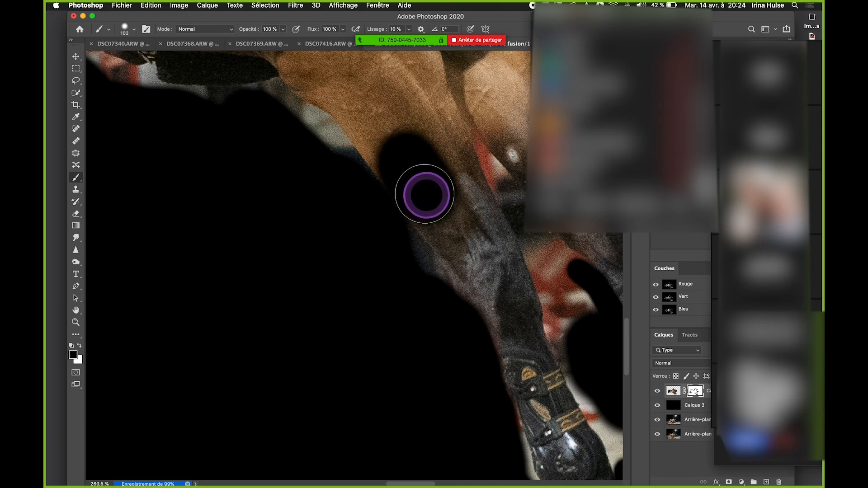
pyautogui.press('super+z')
pyautogui.moveTo(406, 229)
pyautogui.mouseDown()
pyautogui.moveTo(391, 242)
pyautogui.moveTo(397, 265)
pyautogui.moveTo(388, 250)
pyautogui.moveTo(411, 279)
pyautogui.moveTo(376, 260)
pyautogui.moveTo(403, 288)
pyautogui.moveTo(393, 255)
pyautogui.moveTo(420, 289)
pyautogui.mouseUp()
pyautogui.press('x')
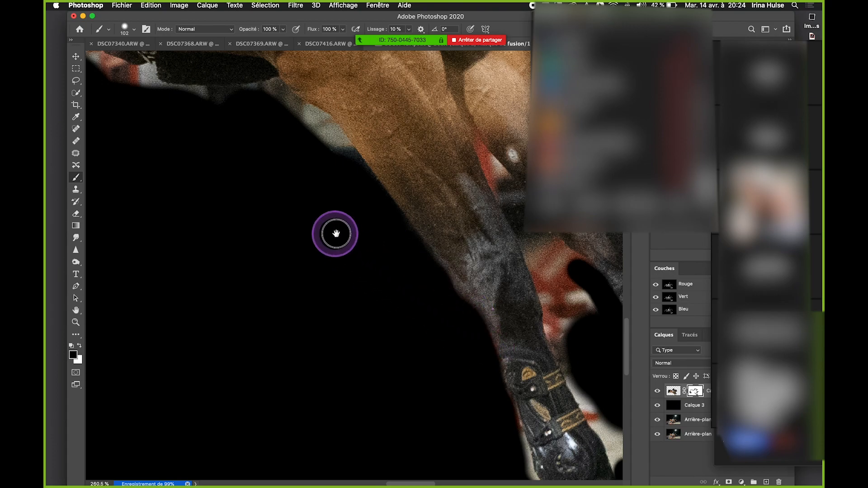
# Set the brush size to 45 px and mask the gray background patch where the foreleg meets the girth.
pyautogui.moveTo(335, 234); pyautogui.dragTo(441, 323)
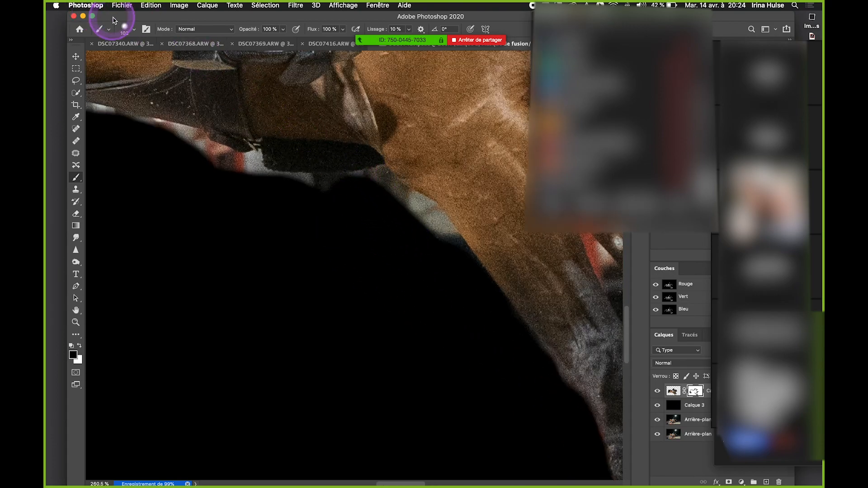
pyautogui.click(125, 28)
pyautogui.press('Return')
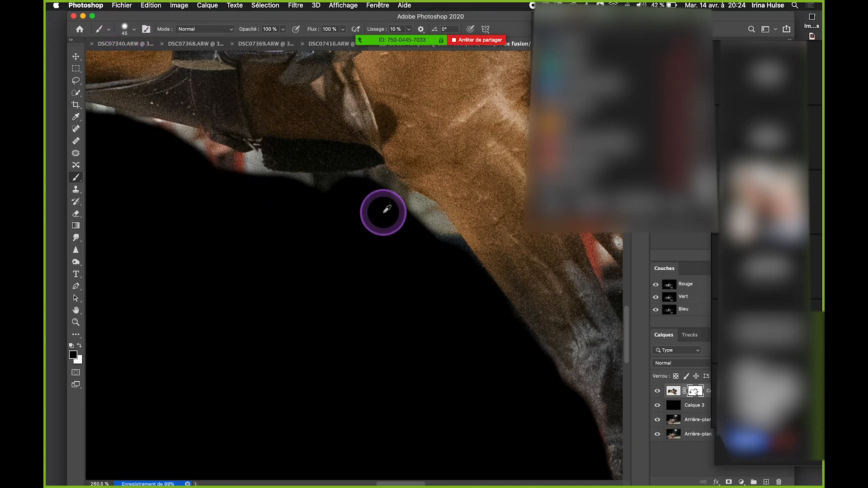
pyautogui.scroll(2, 382, 208)
pyautogui.moveTo(442, 224); pyautogui.dragTo(431, 213)
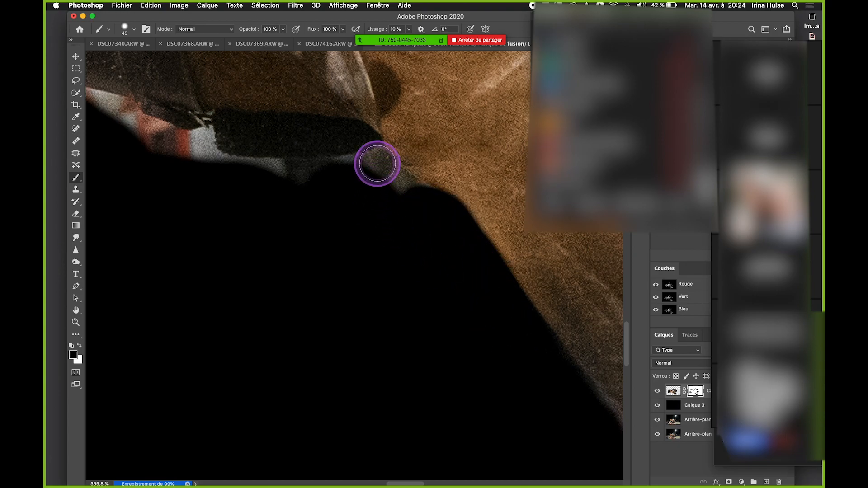
# Mask the gray, white and red background remnants below the dark girth and along the belly guard's lower edge.
pyautogui.hscroll(-5, 261, 161)
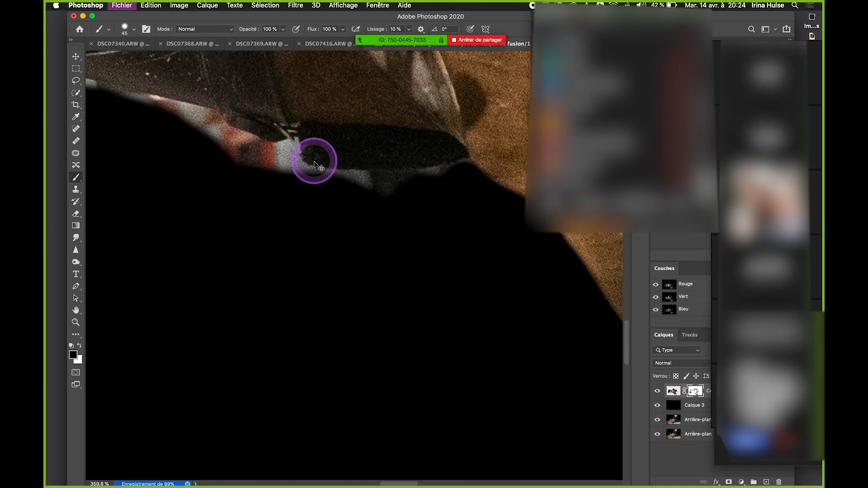
pyautogui.moveTo(348, 186); pyautogui.dragTo(434, 192)
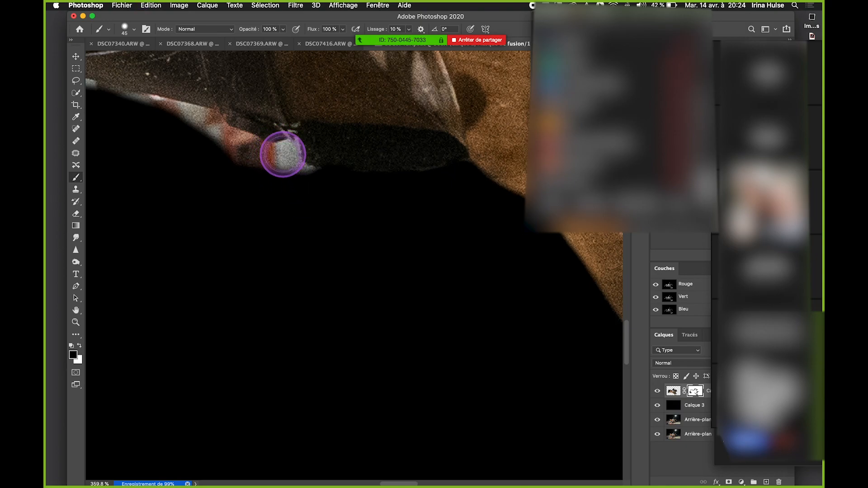
pyautogui.moveTo(285, 160); pyautogui.dragTo(303, 176)
pyautogui.moveTo(228, 169); pyautogui.dragTo(319, 194)
pyautogui.moveTo(310, 165)
pyautogui.mouseDown()
pyautogui.moveTo(343, 181)
pyautogui.moveTo(289, 155)
pyautogui.moveTo(282, 168)
pyautogui.mouseUp()
pyautogui.moveTo(395, 213); pyautogui.dragTo(294, 181)
pyautogui.moveTo(353, 197)
pyautogui.mouseDown()
pyautogui.moveTo(317, 193)
pyautogui.moveTo(251, 155)
pyautogui.mouseUp()
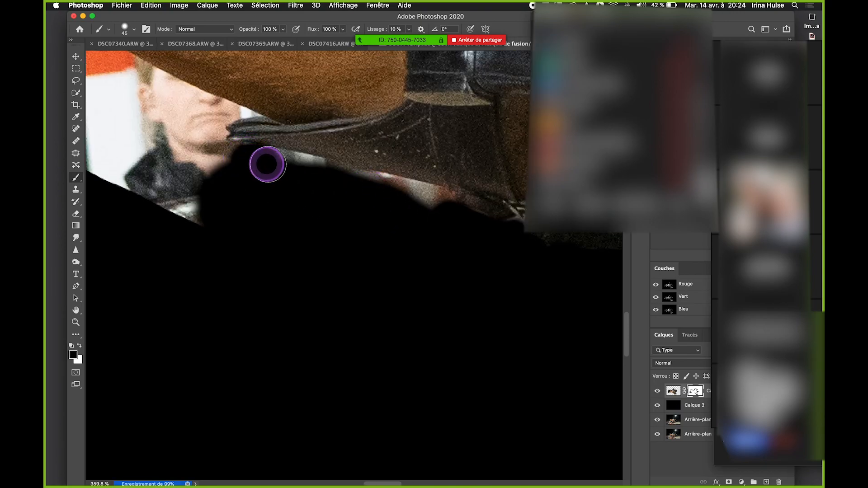
pyautogui.moveTo(310, 177)
pyautogui.mouseDown()
pyautogui.moveTo(408, 206)
pyautogui.moveTo(409, 220)
pyautogui.moveTo(293, 171)
pyautogui.moveTo(392, 202)
pyautogui.mouseUp()
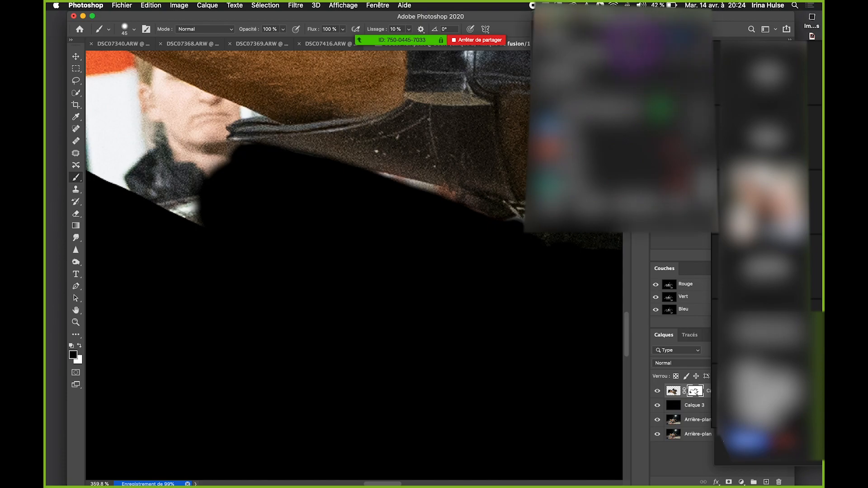
# Move the floating meeting panel off the canvas and undo the stray mask dab on the belly guard.
pyautogui.moveTo(600, 22); pyautogui.dragTo(705, 69)
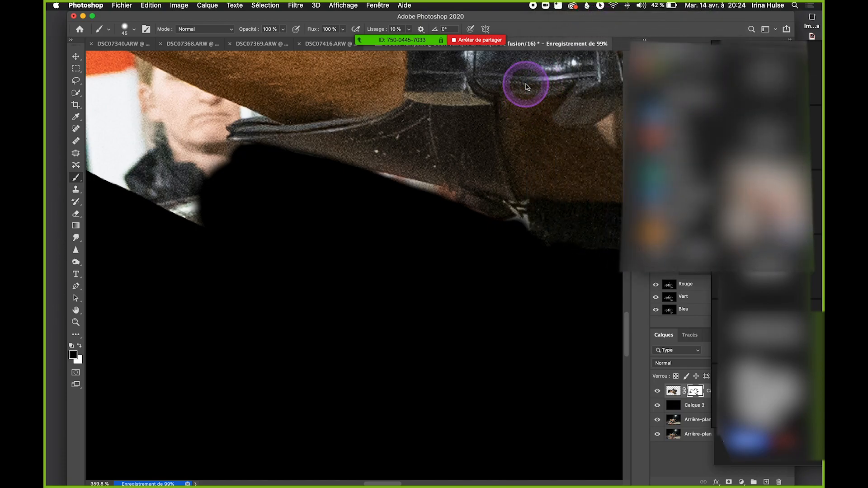
pyautogui.click(454, 147)
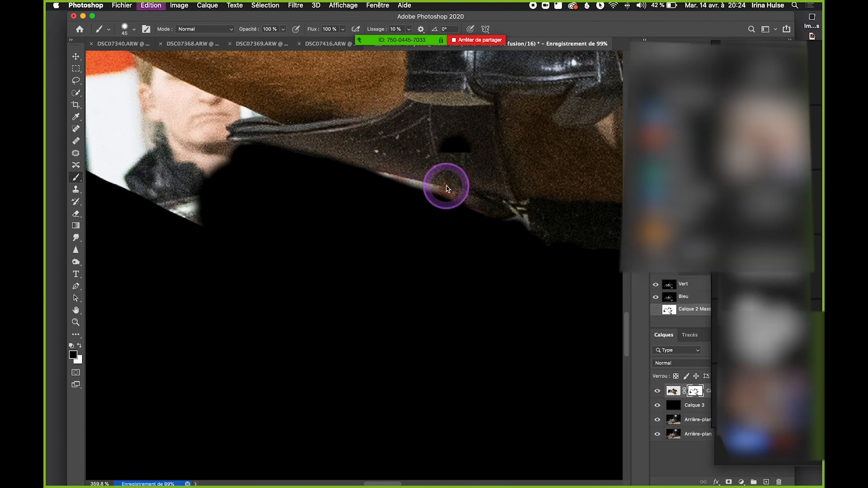
pyautogui.press('super+z')
# Mask the remaining light and reddish fringe along the belly guard's lower edge near the girth buckle.
pyautogui.moveTo(440, 265); pyautogui.dragTo(421, 236)
pyautogui.scroll(1, 376, 169)
pyautogui.scroll(2, 375, 169)
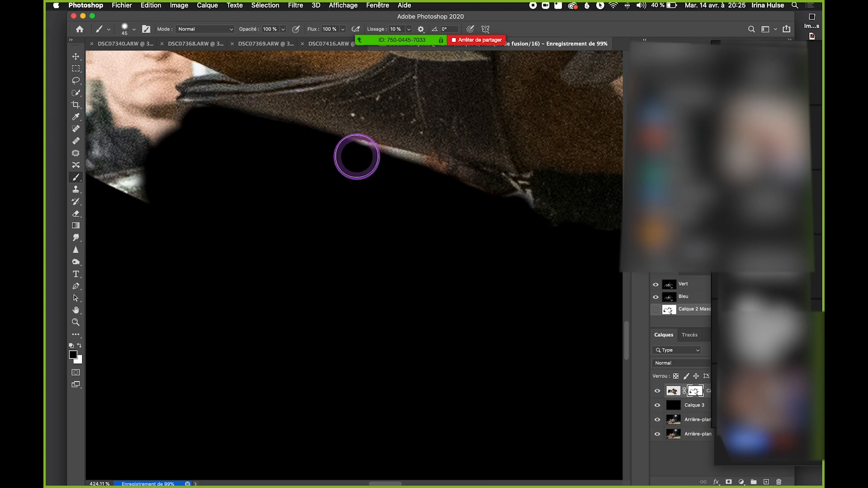
pyautogui.moveTo(357, 162)
pyautogui.mouseDown()
pyautogui.moveTo(427, 180)
pyautogui.moveTo(362, 160)
pyautogui.mouseUp()
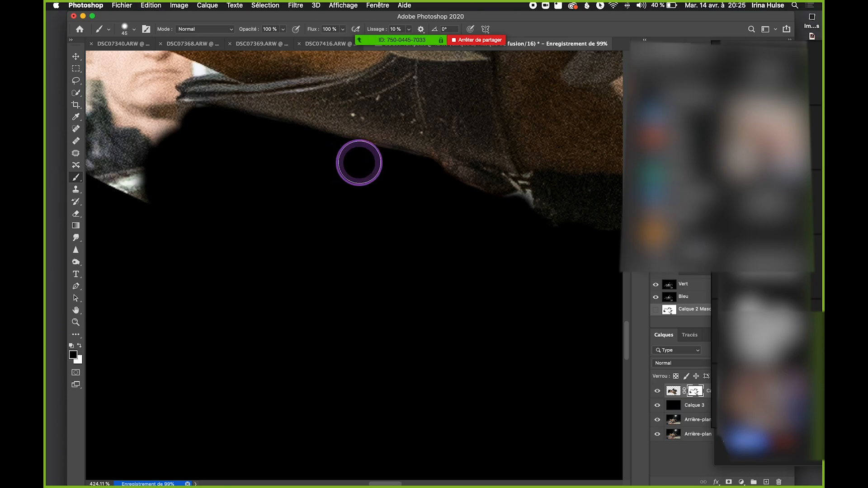
pyautogui.click(459, 215)
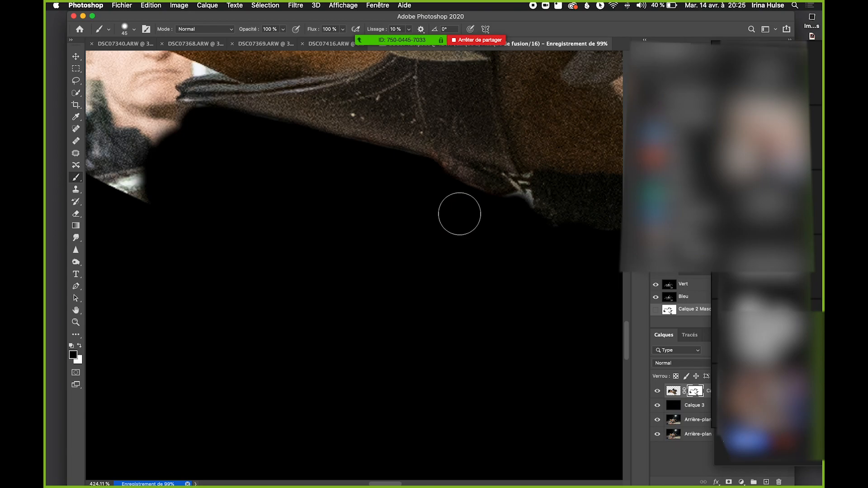
pyautogui.moveTo(459, 214)
pyautogui.mouseDown()
pyautogui.moveTo(442, 202)
pyautogui.moveTo(433, 176)
pyautogui.moveTo(467, 202)
pyautogui.mouseUp()
# Try to mask the background around the spectator's chin beside the belly guard's tip.
pyautogui.hscroll(-10, 317, 145)
pyautogui.scroll(3, 316, 144)
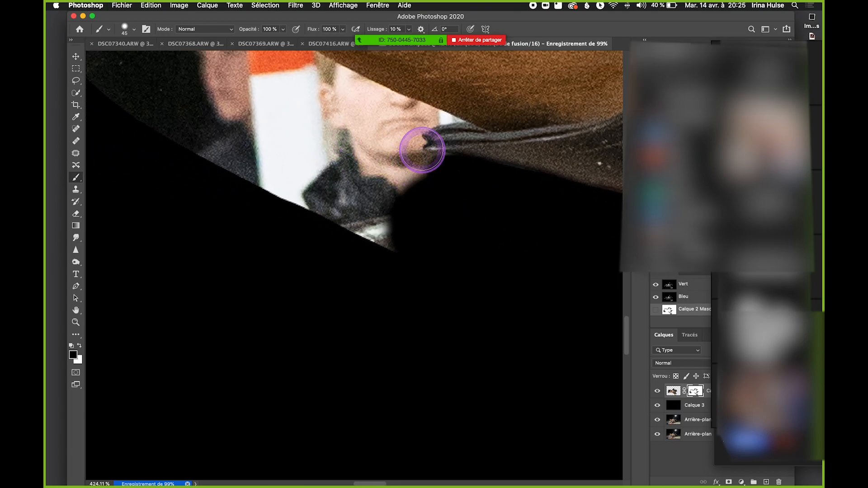
pyautogui.moveTo(407, 142)
pyautogui.mouseDown()
pyautogui.moveTo(407, 155)
pyautogui.moveTo(437, 169)
pyautogui.mouseUp()
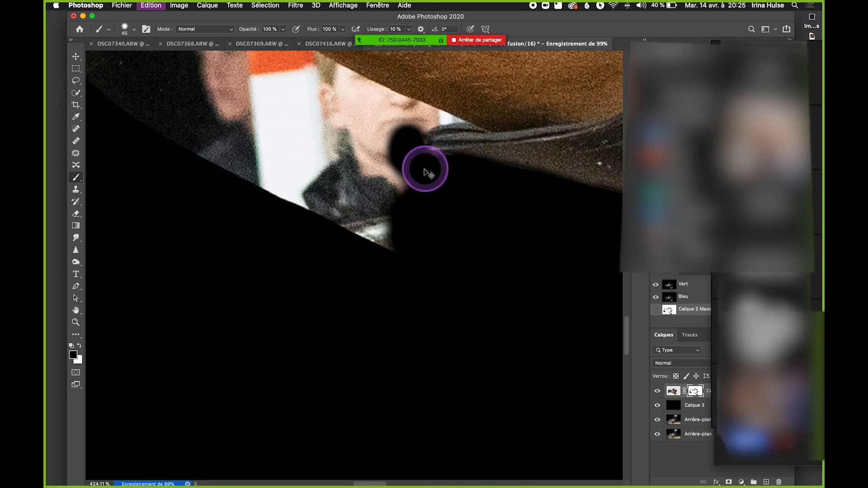
pyautogui.moveTo(427, 175)
pyautogui.mouseDown()
pyautogui.moveTo(452, 178)
pyautogui.moveTo(277, 155)
pyautogui.mouseUp()
pyautogui.moveTo(270, 109); pyautogui.dragTo(326, 155)
# Mask the dark background along the horse's belly edge down to the first spectator's head.
pyautogui.scroll(5, 270, 117)
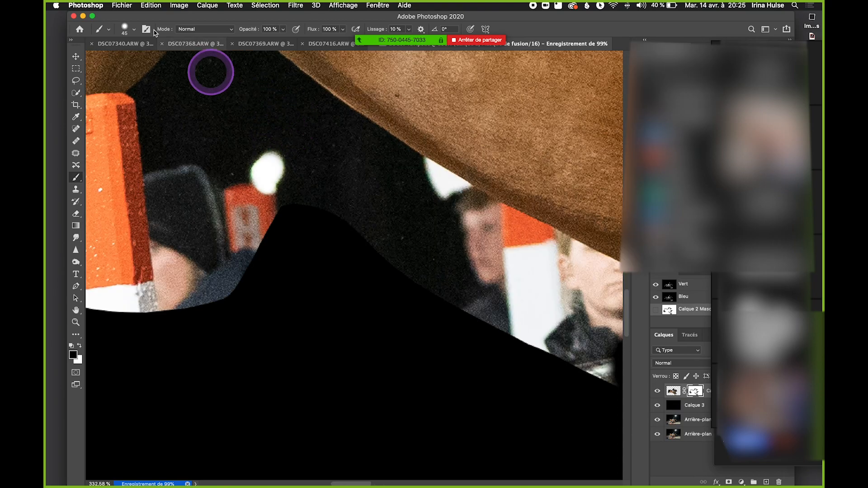
pyautogui.moveTo(354, 131); pyautogui.dragTo(450, 206)
pyautogui.scroll(-2, 333, 151)
pyautogui.hscroll(2, 333, 151)
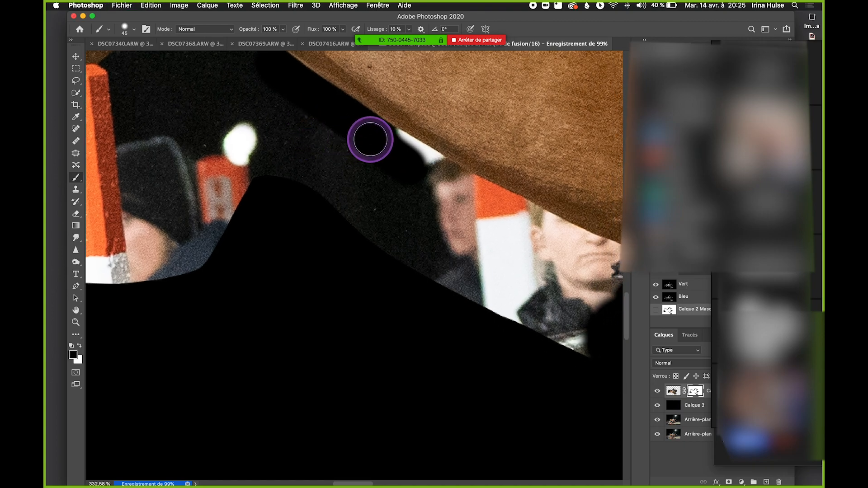
pyautogui.moveTo(400, 153); pyautogui.dragTo(422, 176)
pyautogui.scroll(-2, 422, 176)
pyautogui.hscroll(4, 422, 176)
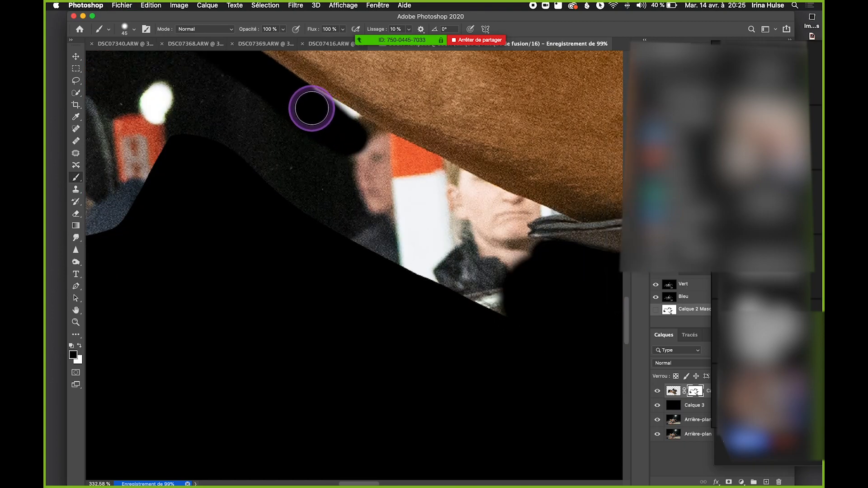
# Undo the last touch-up stroke at the belly edge and reduce the brush size to 30 px.
pyautogui.moveTo(307, 104); pyautogui.dragTo(314, 106)
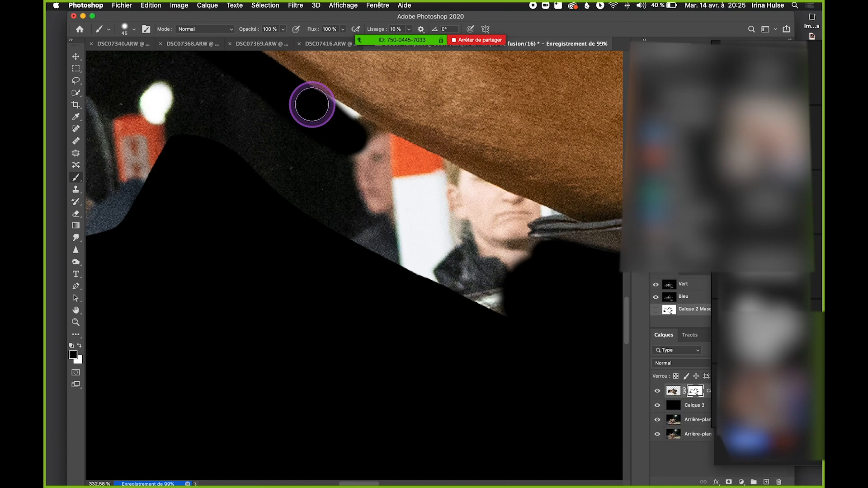
pyautogui.press('super+z')
pyautogui.press('x')
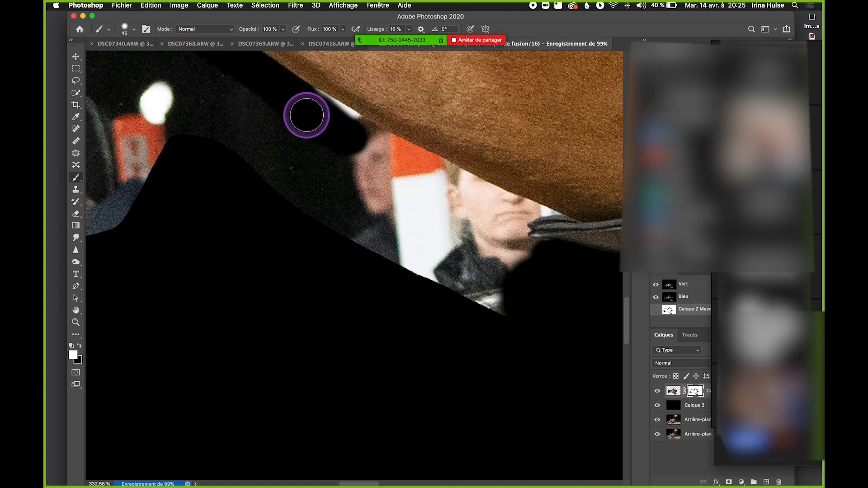
pyautogui.click(125, 30)
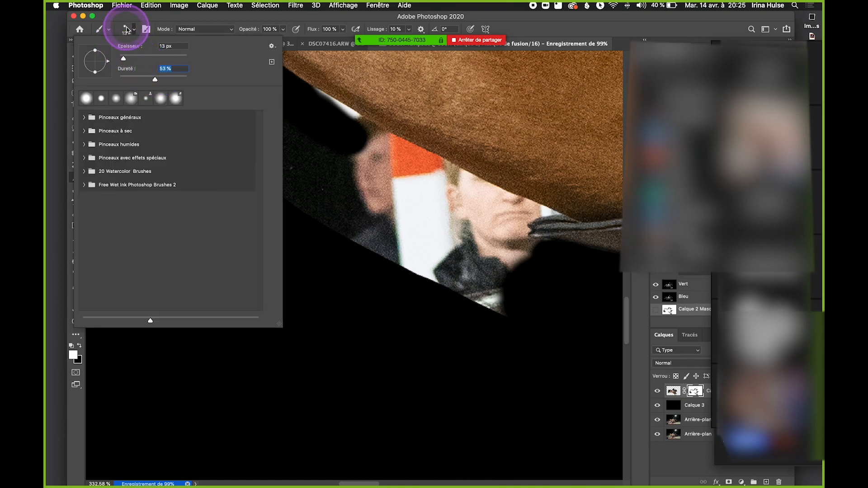
pyautogui.click(124, 31)
# Mask the white sliver along the belly edge above the first spectator's head, undoing the misplaced stroke.
pyautogui.scroll(6, 321, 115)
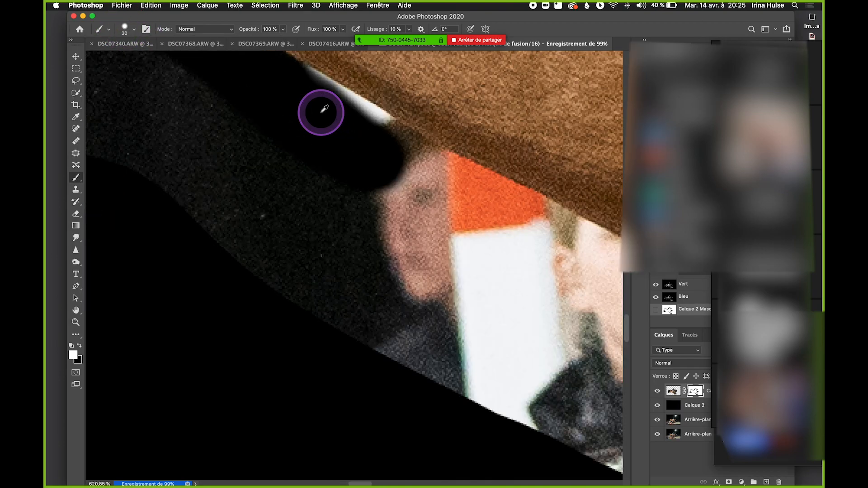
pyautogui.scroll(-1, 389, 143)
pyautogui.moveTo(338, 118); pyautogui.dragTo(300, 187)
pyautogui.moveTo(254, 137)
pyautogui.mouseDown()
pyautogui.moveTo(265, 162)
pyautogui.moveTo(255, 142)
pyautogui.moveTo(312, 186)
pyautogui.mouseUp()
pyautogui.press('super+z')
pyautogui.press('x')
pyautogui.moveTo(261, 147); pyautogui.dragTo(398, 242)
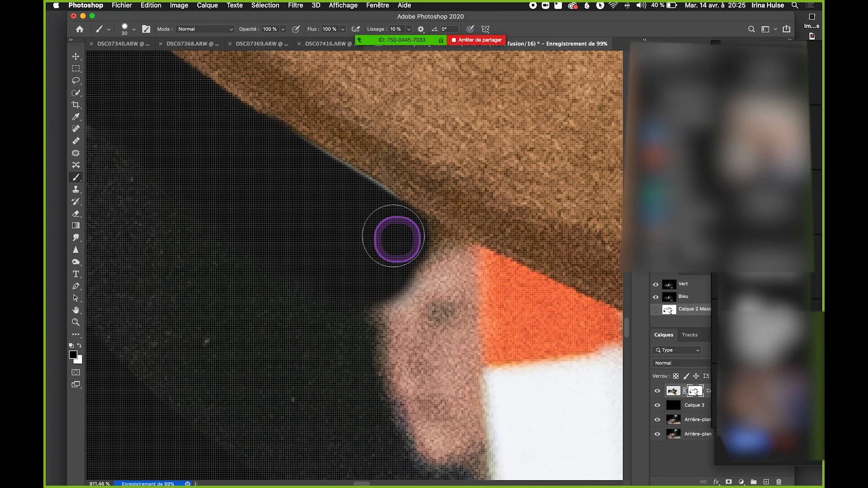
pyautogui.moveTo(336, 196)
pyautogui.mouseDown()
pyautogui.moveTo(394, 238)
pyautogui.moveTo(283, 170)
pyautogui.moveTo(244, 130)
pyautogui.moveTo(248, 150)
pyautogui.mouseUp()
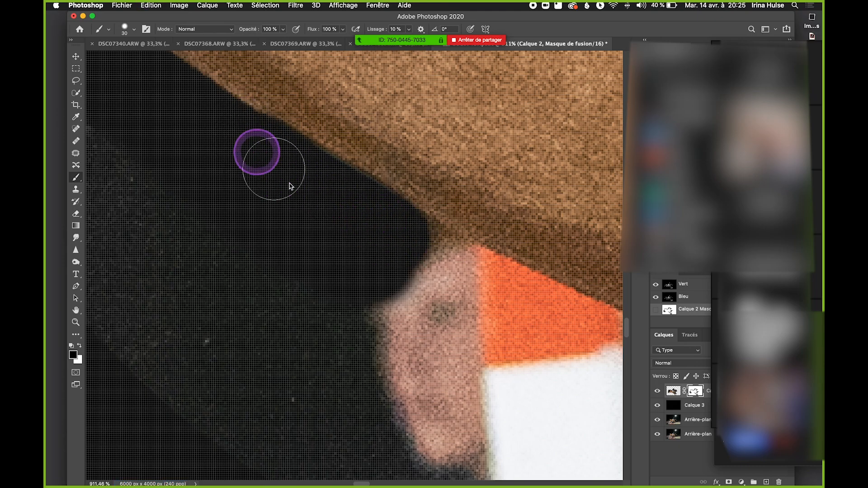
# Mask the background along the belly edge from the first spectator's head across the orange part of the post.
pyautogui.scroll(-5, 252, 149)
pyautogui.hscroll(5, 252, 149)
pyautogui.moveTo(286, 137)
pyautogui.mouseDown()
pyautogui.moveTo(384, 204)
pyautogui.moveTo(401, 207)
pyautogui.moveTo(316, 151)
pyautogui.moveTo(430, 220)
pyautogui.mouseUp()
pyautogui.scroll(-5, 430, 220)
pyautogui.scroll(-3, 474, 266)
pyautogui.hscroll(5, 474, 266)
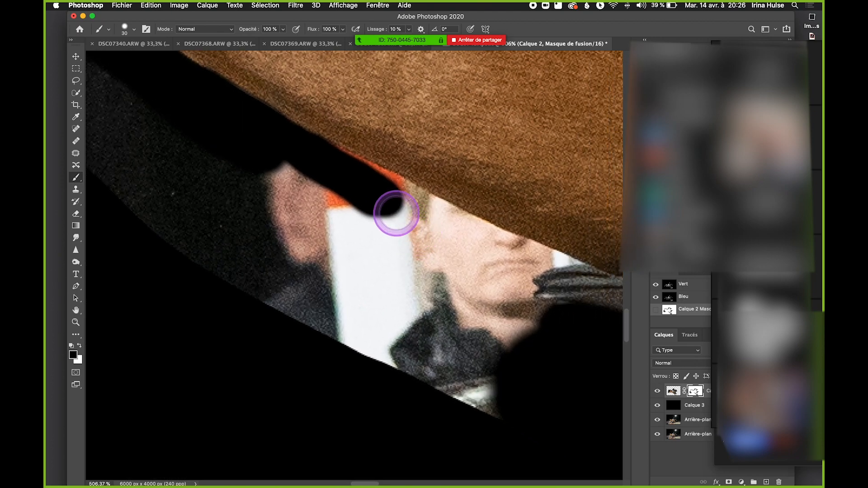
# Mask the orange fringe and second spectator's forehead along the belly edge, and move the meeting video panel off the layers.
pyautogui.moveTo(385, 193)
pyautogui.mouseDown()
pyautogui.moveTo(469, 245)
pyautogui.moveTo(335, 158)
pyautogui.mouseUp()
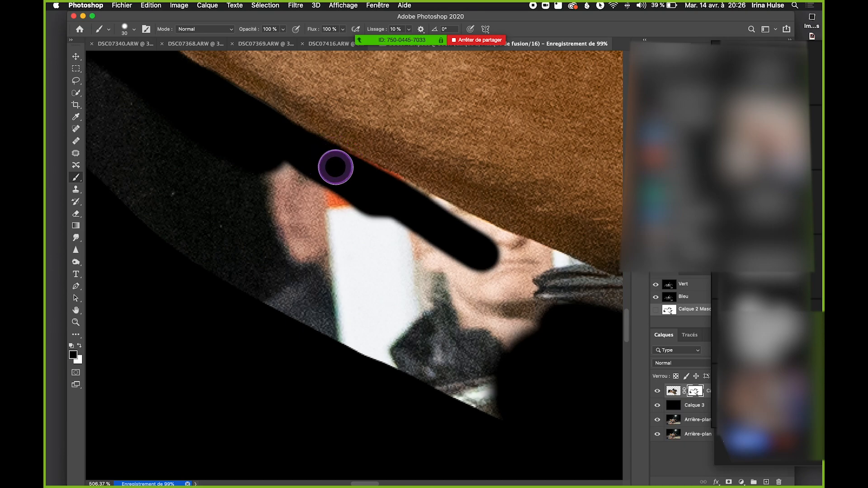
pyautogui.moveTo(381, 186); pyautogui.dragTo(470, 225)
pyautogui.press('super+z')
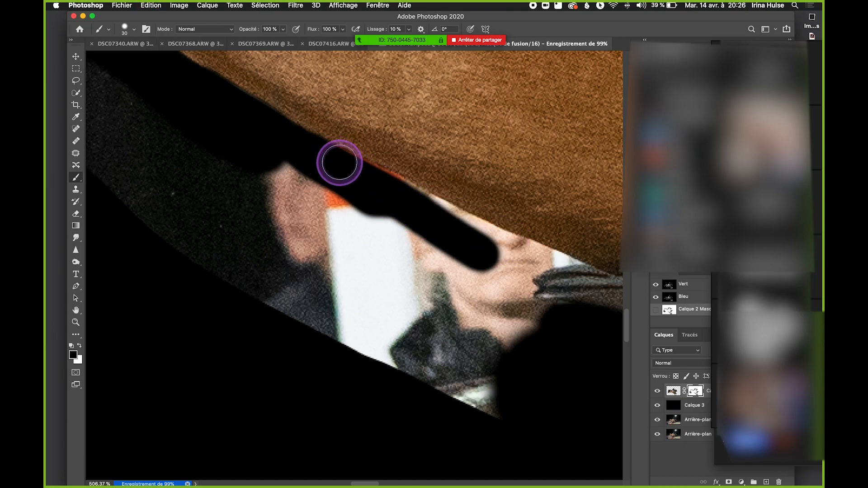
pyautogui.moveTo(347, 171); pyautogui.dragTo(488, 251)
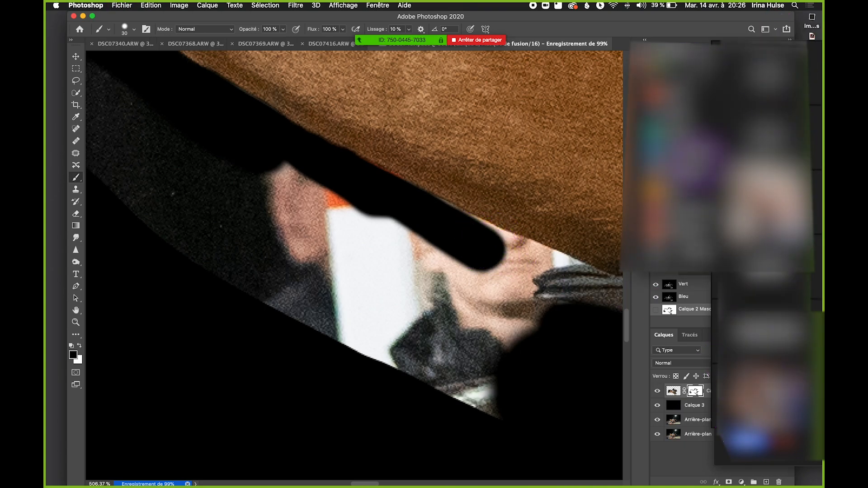
pyautogui.moveTo(774, 31); pyautogui.dragTo(650, 207)
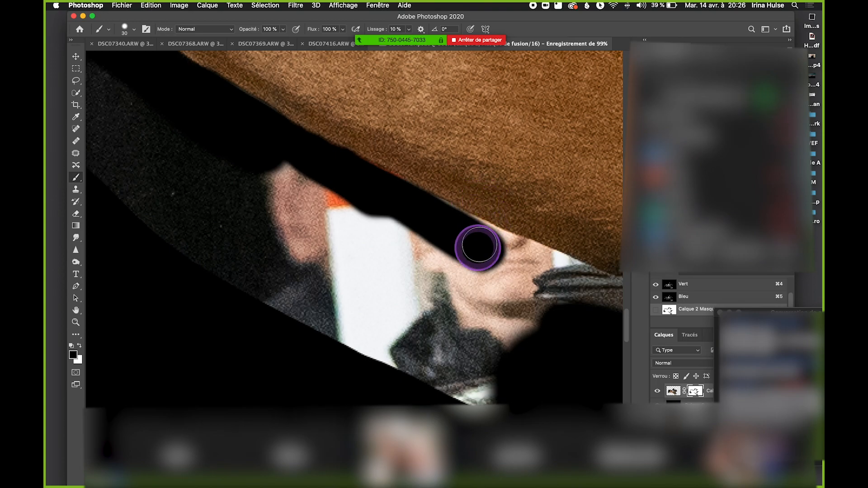
# Check the meeting chat messages and move the chat window below the participants panel.
pyautogui.scroll(-5, 492, 251)
pyautogui.moveTo(541, 265); pyautogui.dragTo(410, 186)
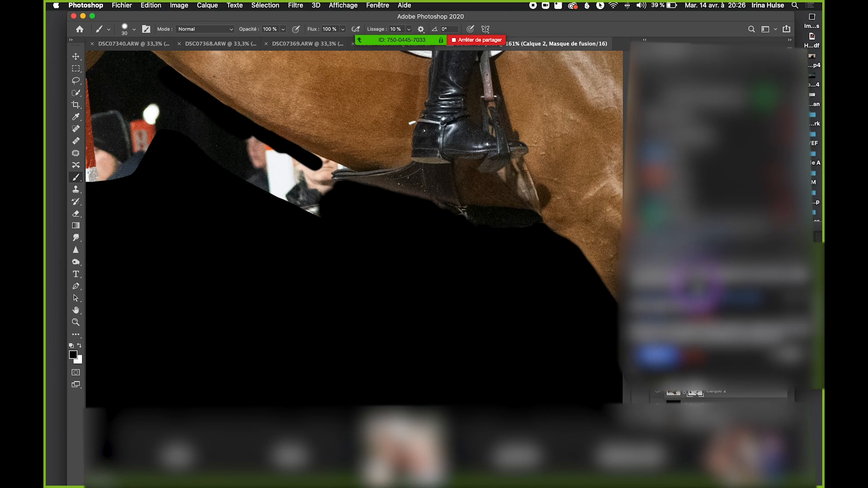
pyautogui.moveTo(748, 232); pyautogui.dragTo(770, 280)
pyautogui.scroll(-2, 741, 181)
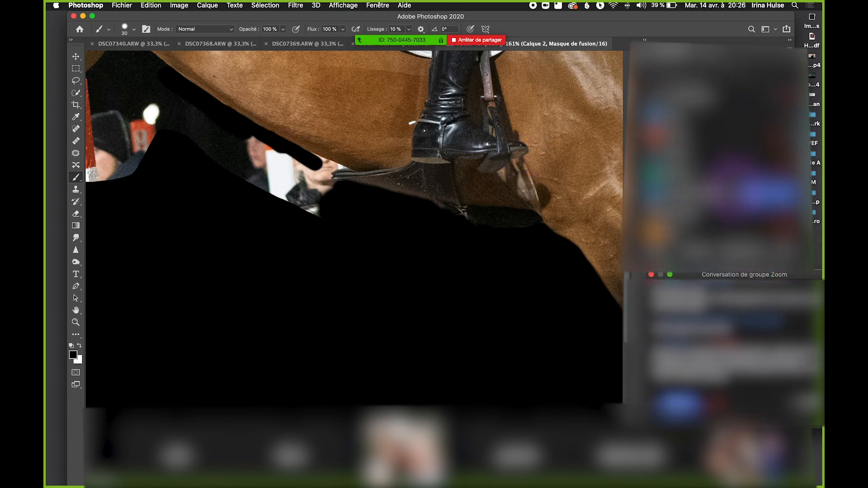
# Mask the leftover sand sliver between the two lower hooves and save the document.
pyautogui.moveTo(537, 176); pyautogui.dragTo(459, 136)
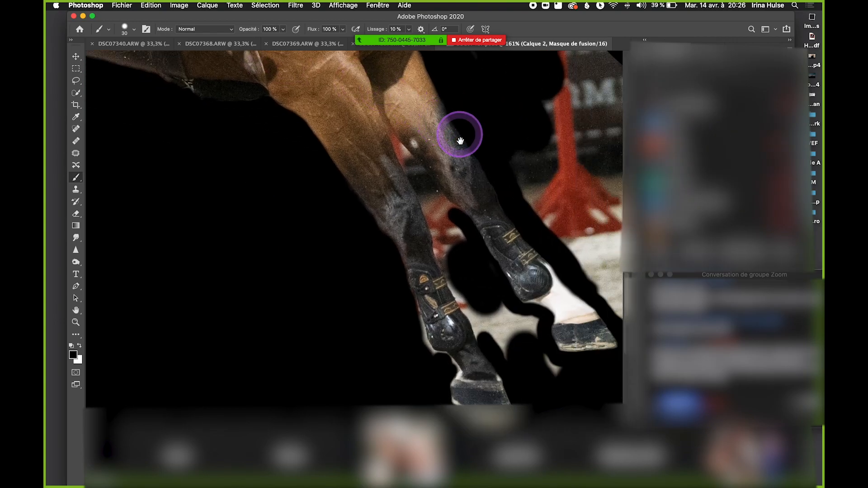
pyautogui.scroll(-5, 460, 141)
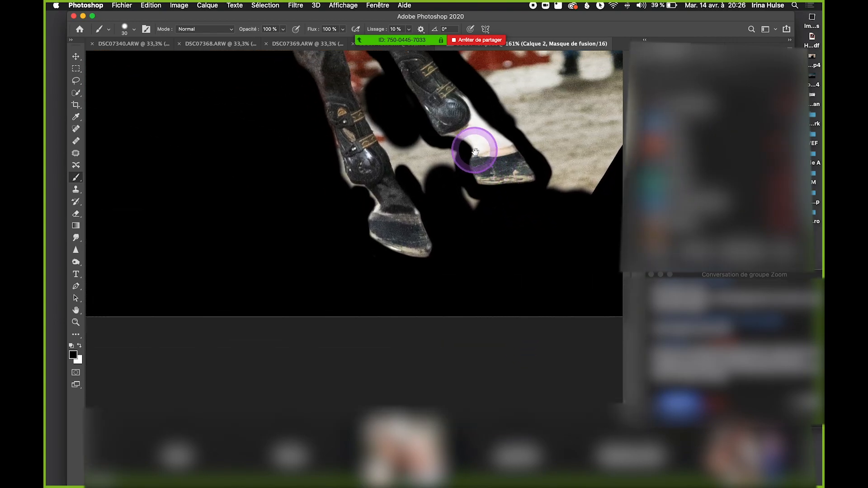
pyautogui.scroll(5, 508, 200)
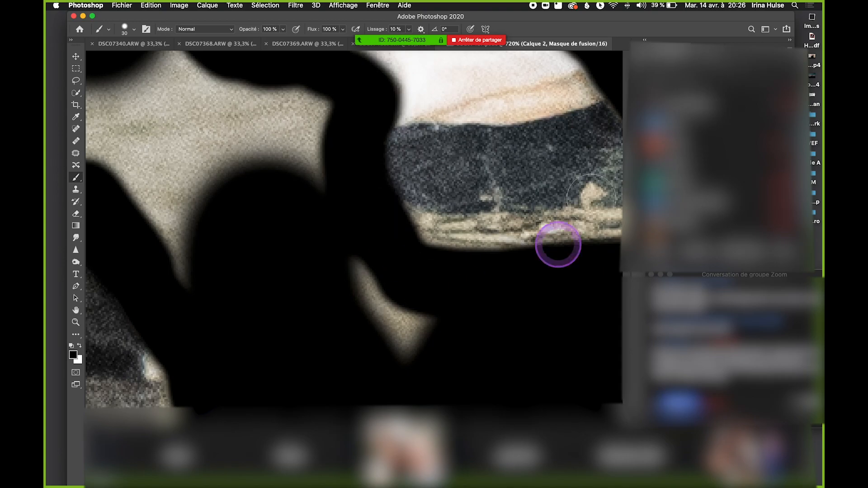
pyautogui.scroll(-3, 533, 264)
pyautogui.scroll(-2, 524, 279)
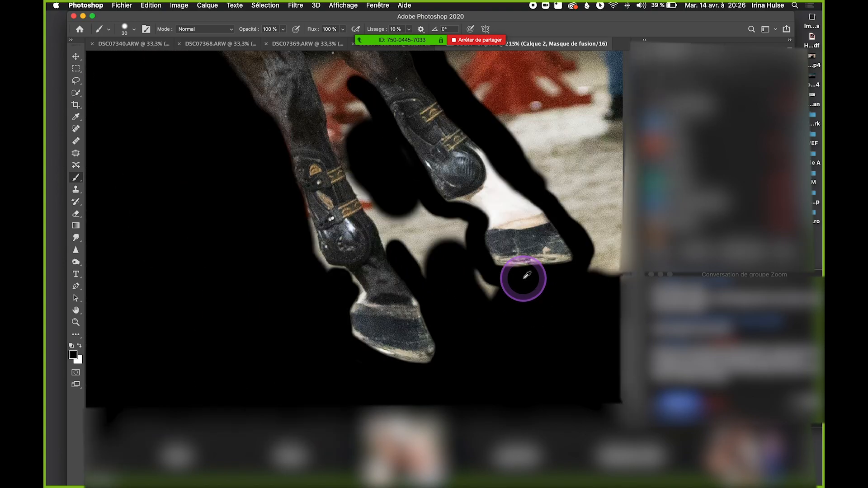
pyautogui.moveTo(517, 298); pyautogui.dragTo(514, 254)
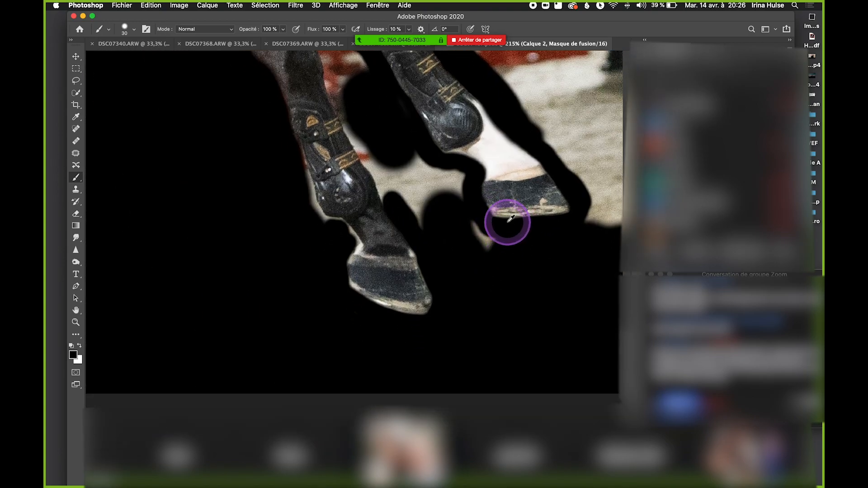
pyautogui.scroll(2, 507, 222)
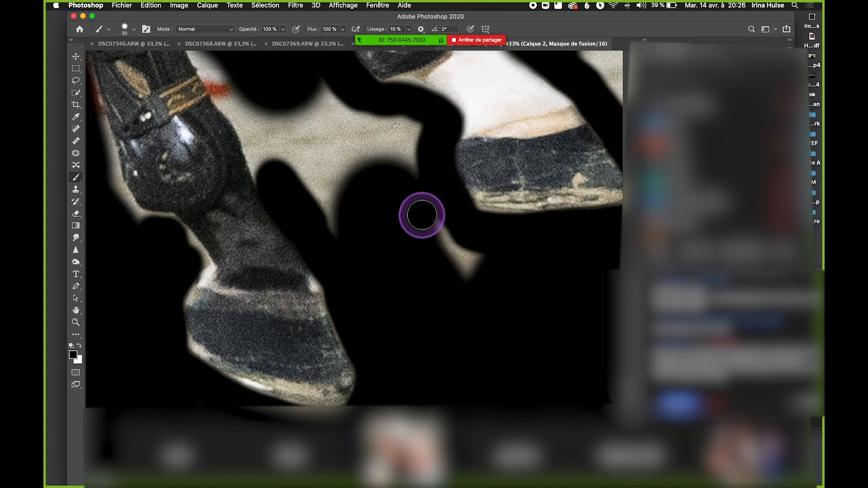
pyautogui.moveTo(438, 228)
pyautogui.mouseDown()
pyautogui.moveTo(466, 242)
pyautogui.moveTo(471, 272)
pyautogui.mouseUp()
pyautogui.press('space')
pyautogui.moveTo(335, 220); pyautogui.dragTo(461, 241)
pyautogui.press('cmd+s')
# Examine the masked edge along the boot, pastern and hoof of the lower leg, and save the document.
pyautogui.scroll(6, 252, 178)
pyautogui.moveTo(269, 164)
pyautogui.mouseDown()
pyautogui.moveTo(328, 329)
pyautogui.moveTo(349, 356)
pyautogui.moveTo(308, 285)
pyautogui.moveTo(321, 313)
pyautogui.moveTo(370, 360)
pyautogui.mouseUp()
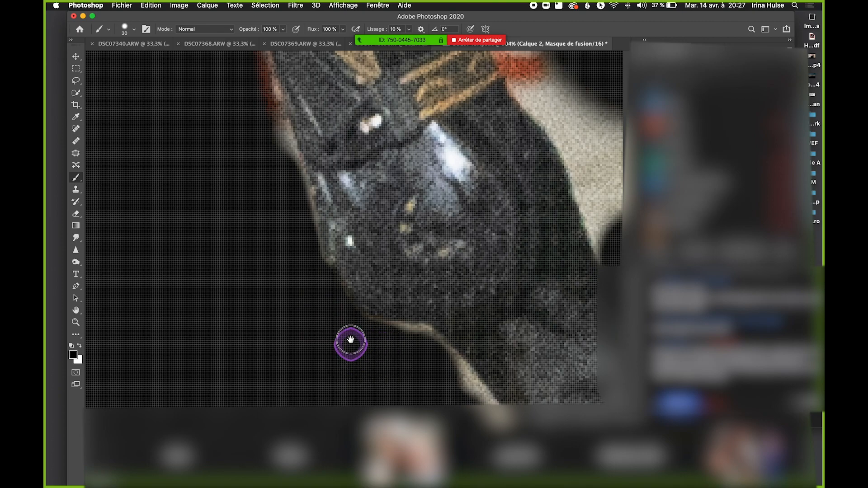
pyautogui.moveTo(351, 339); pyautogui.dragTo(355, 264)
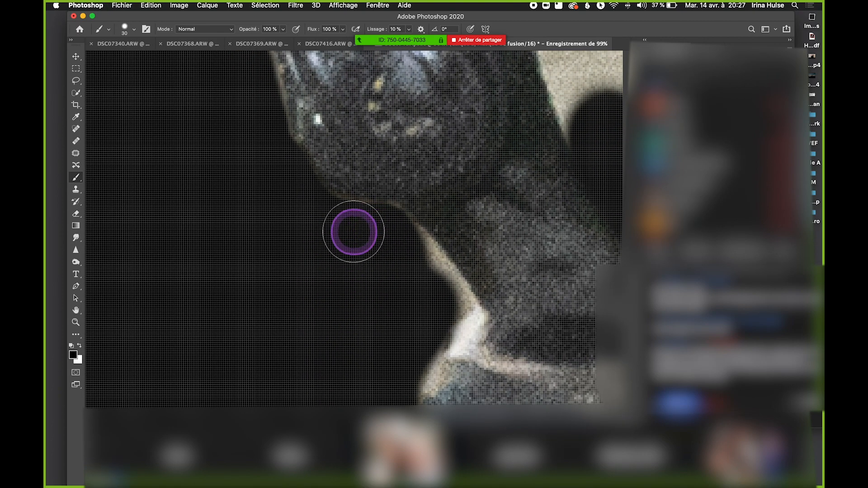
pyautogui.moveTo(353, 232)
pyautogui.mouseDown()
pyautogui.moveTo(392, 241)
pyautogui.moveTo(442, 296)
pyautogui.mouseUp()
pyautogui.scroll(-5, 405, 264)
pyautogui.press('super+s')
pyautogui.moveTo(336, 166); pyautogui.dragTo(399, 246)
pyautogui.scroll(-3, 377, 229)
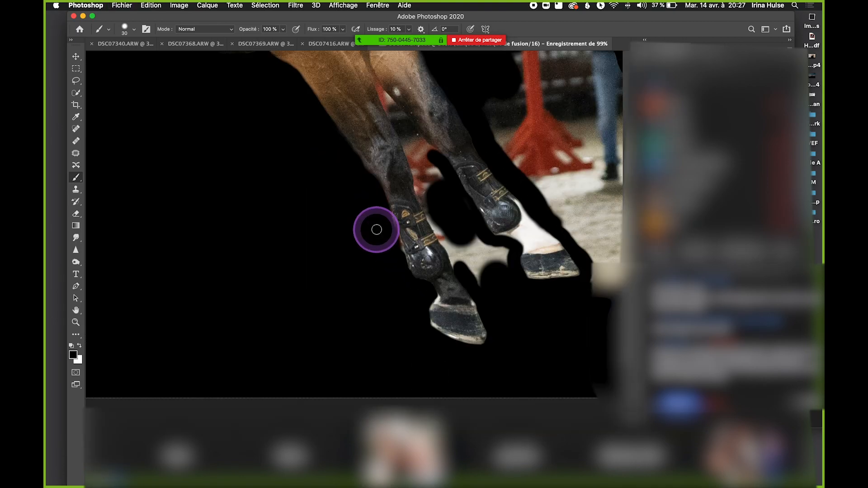
# Mask the second spectator's face along the belly edge as far as the strap's tip.
pyautogui.moveTo(362, 181); pyautogui.dragTo(459, 236)
pyautogui.scroll(3, 419, 363)
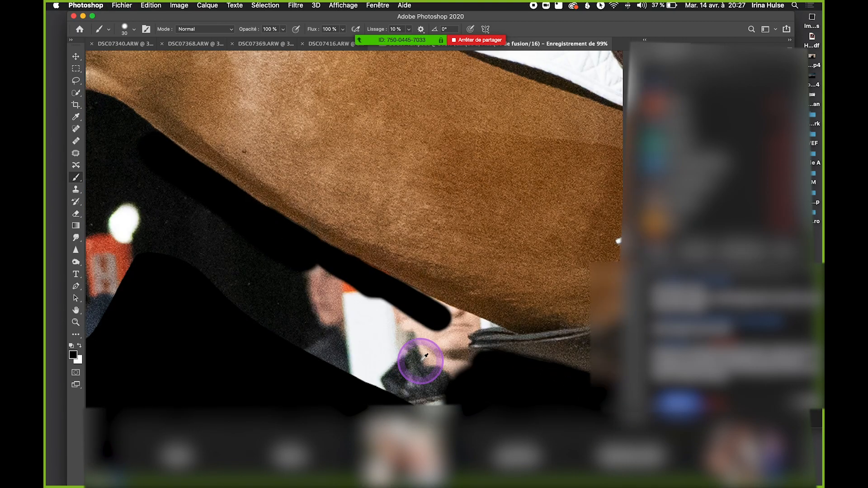
pyautogui.scroll(3, 444, 353)
pyautogui.scroll(-2, 451, 282)
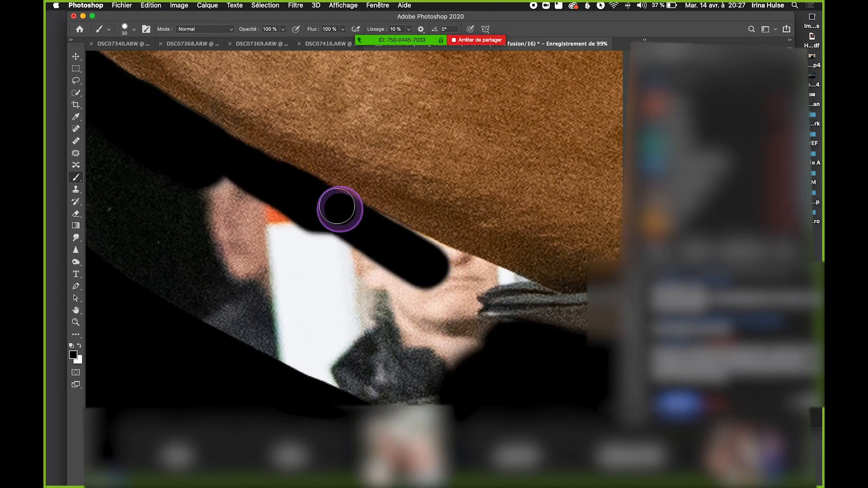
pyautogui.moveTo(343, 213); pyautogui.dragTo(468, 280)
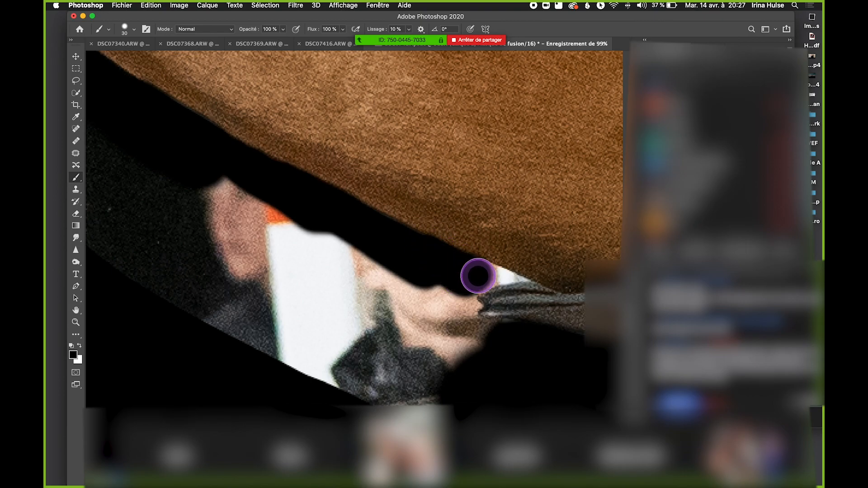
# Touch up the strap's tip with white on the mask, and mask more of the second spectator's face in black.
pyautogui.press('x')
pyautogui.moveTo(480, 306); pyautogui.dragTo(507, 306)
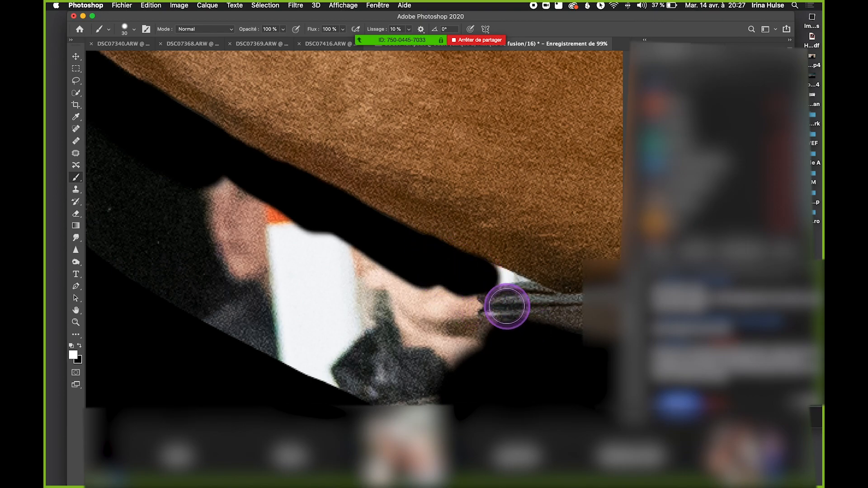
pyautogui.press('x')
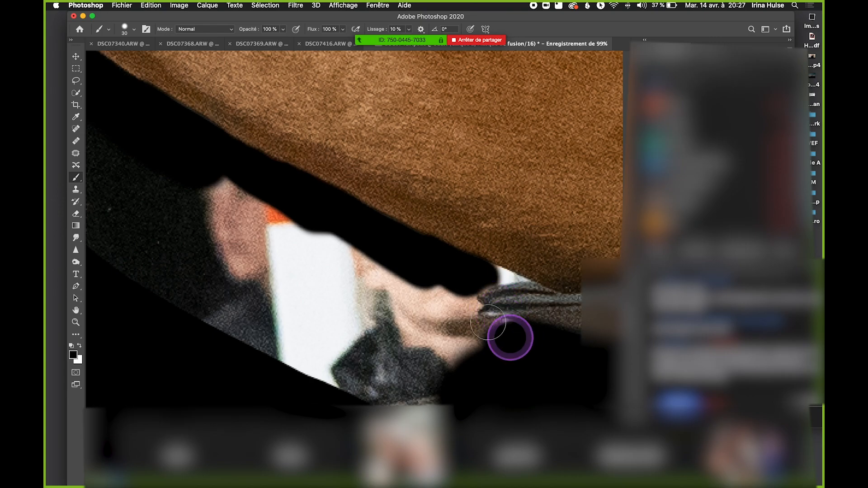
pyautogui.moveTo(450, 304); pyautogui.dragTo(364, 264)
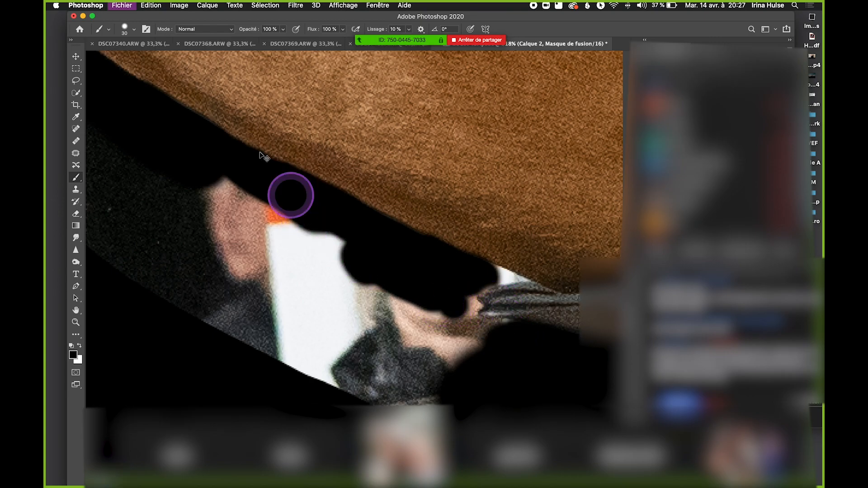
# Enlarge the brush to 86 px and mask the first spectator and the dark background under the belly toward the orange box.
pyautogui.click(126, 29)
pyautogui.moveTo(129, 59); pyautogui.dragTo(134, 59)
pyautogui.click(124, 29)
pyautogui.moveTo(263, 249); pyautogui.dragTo(362, 247)
pyautogui.moveTo(247, 181)
pyautogui.mouseDown()
pyautogui.moveTo(403, 259)
pyautogui.moveTo(298, 267)
pyautogui.moveTo(520, 340)
pyautogui.mouseUp()
pyautogui.moveTo(470, 323); pyautogui.dragTo(318, 163)
pyautogui.scroll(-4, 254, 226)
pyautogui.moveTo(227, 214)
pyautogui.mouseDown()
pyautogui.moveTo(193, 197)
pyautogui.moveTo(201, 199)
pyautogui.moveTo(177, 259)
pyautogui.moveTo(251, 189)
pyautogui.moveTo(245, 299)
pyautogui.mouseUp()
pyautogui.scroll(-3, 348, 298)
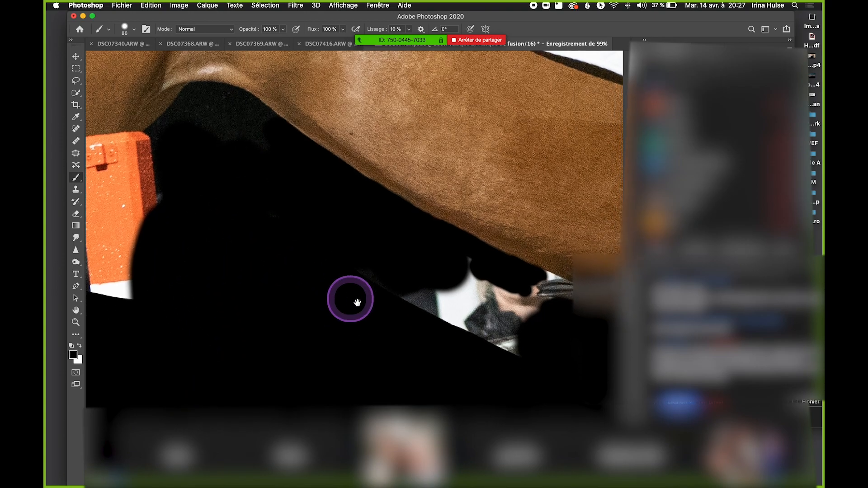
# Move the meeting chat window aside and undo the stray mask dab on the horse's belly.
pyautogui.moveTo(739, 271); pyautogui.dragTo(700, 248)
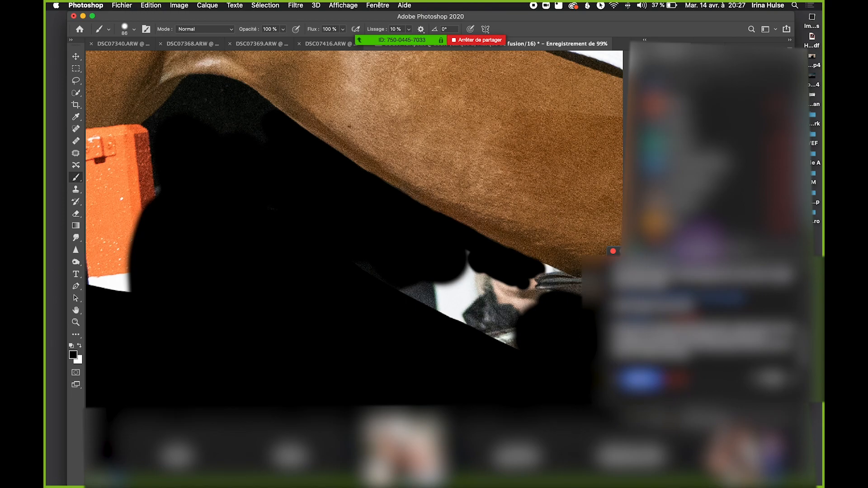
pyautogui.moveTo(700, 245); pyautogui.dragTo(707, 243)
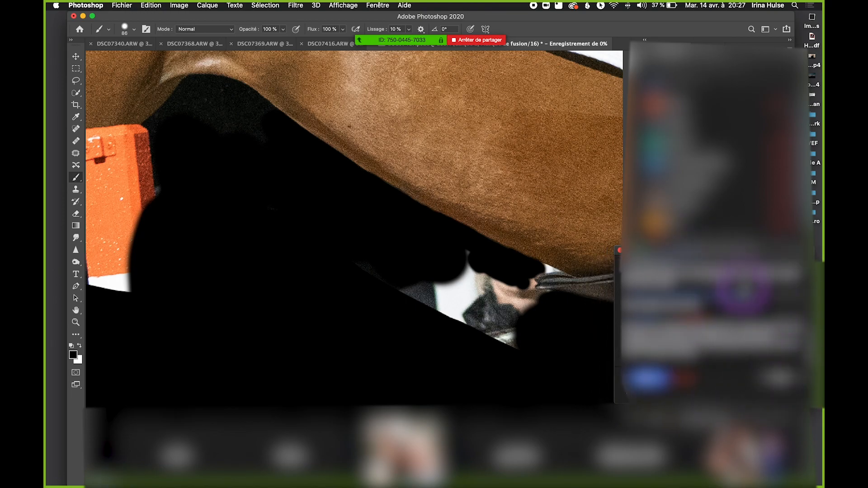
pyautogui.click(619, 250)
pyautogui.click(478, 207)
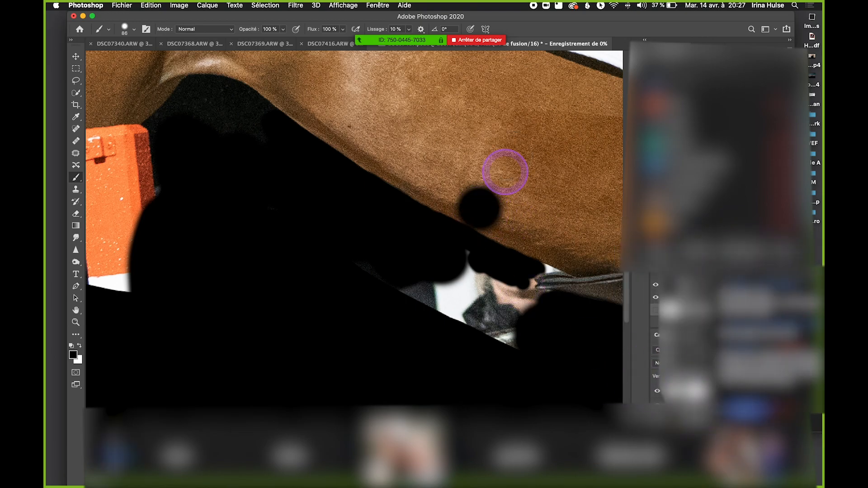
pyautogui.press('super+z')
# Bring the layer stack into view and toggle the visibility of Calque 3 and the Arrière-plan layers to compare them.
pyautogui.moveTo(563, 17); pyautogui.dragTo(278, 16)
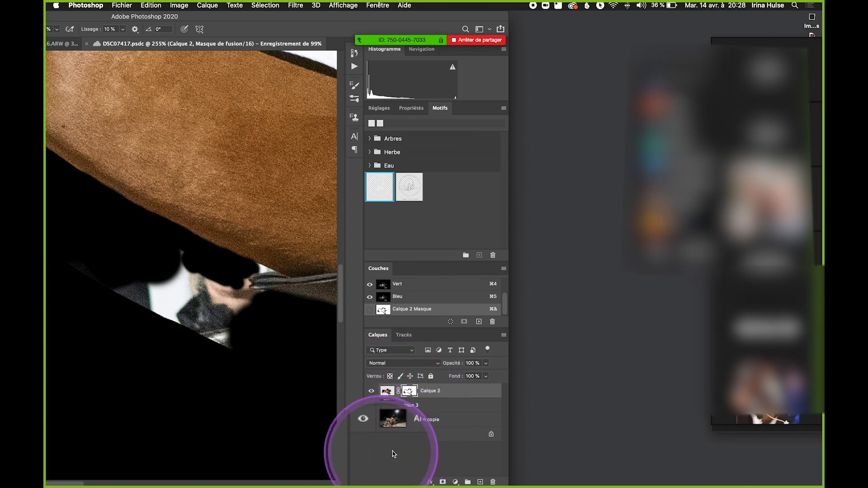
pyautogui.click(371, 434)
pyautogui.click(372, 406)
pyautogui.moveTo(371, 434); pyautogui.dragTo(372, 421)
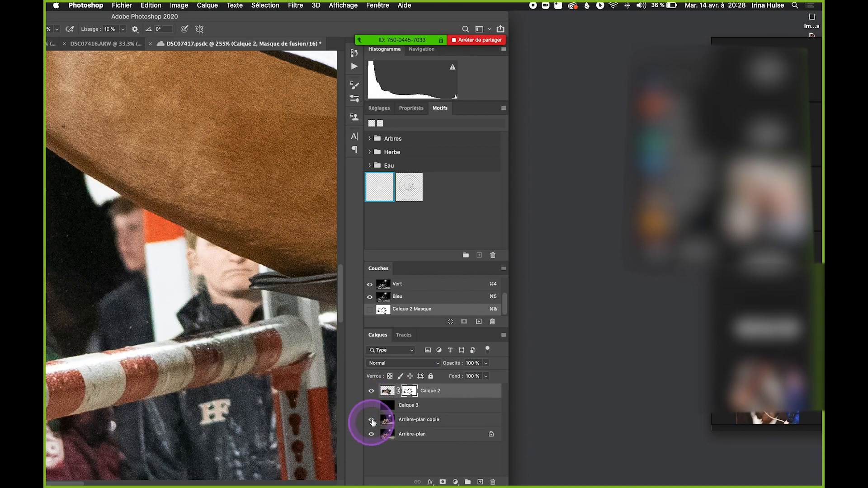
pyautogui.click(372, 405)
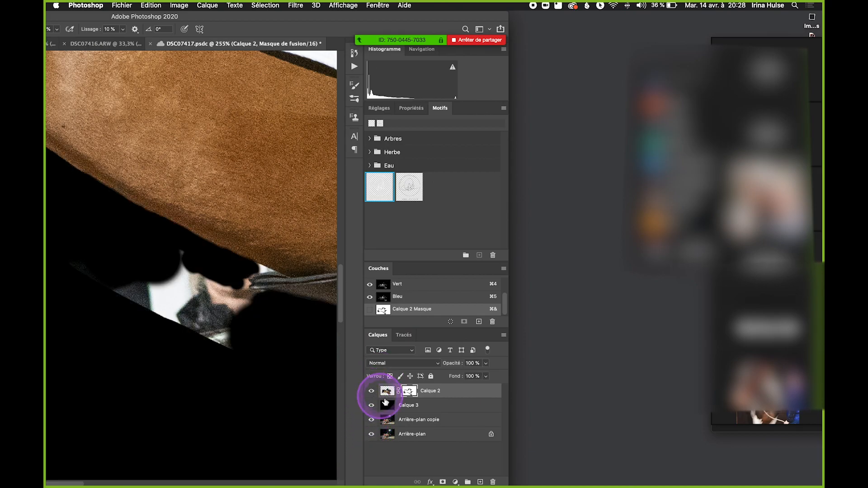
# Select Arrière-plan copie, Calque 3 and finally the image of Calque 2, and bring the whole canvas back into view.
pyautogui.click(424, 416)
pyautogui.click(427, 406)
pyautogui.click(431, 418)
pyautogui.click(436, 394)
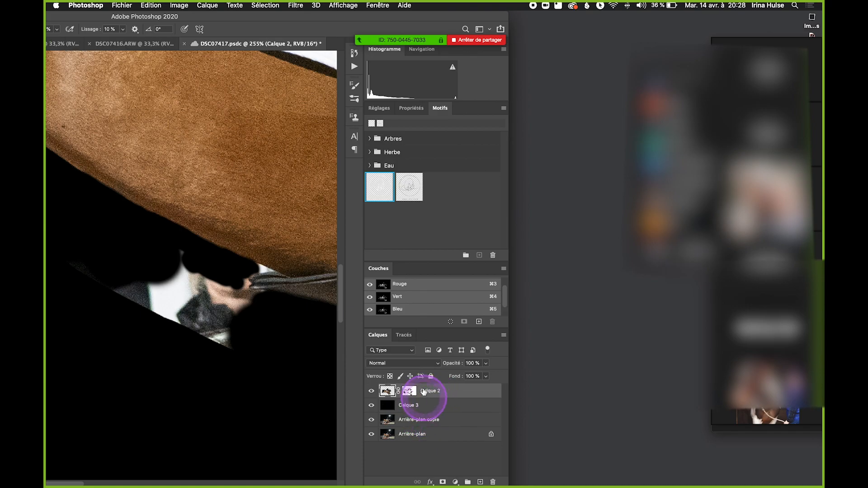
pyautogui.moveTo(383, 17); pyautogui.dragTo(411, 16)
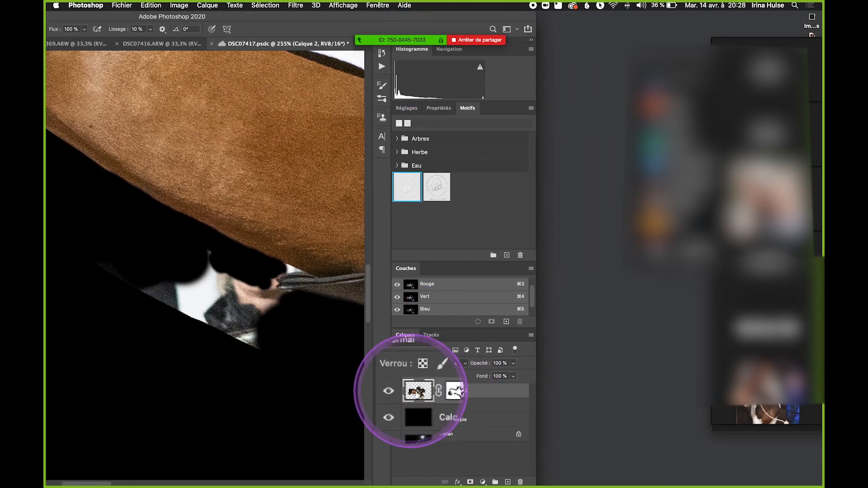
pyautogui.click(409, 404)
pyautogui.click(451, 392)
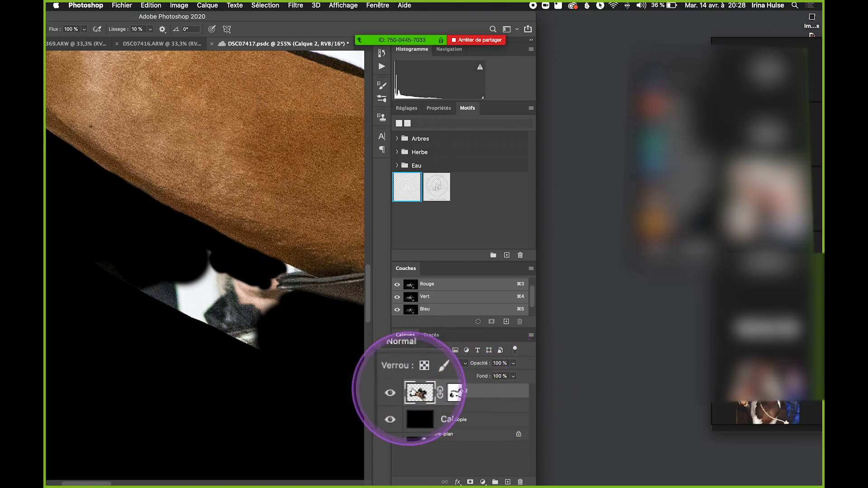
pyautogui.doubleClick(148, 17)
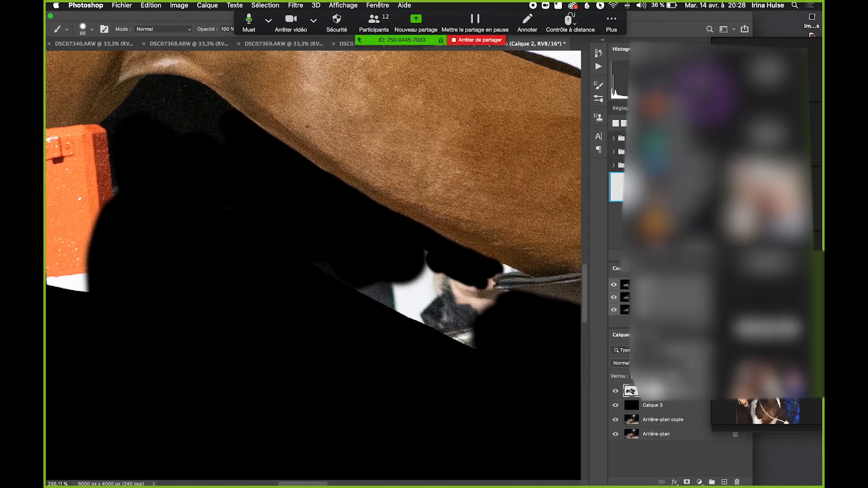
# Read through the group chat messages and move the chat window off the canvas.
pyautogui.moveTo(787, 32); pyautogui.dragTo(583, 111)
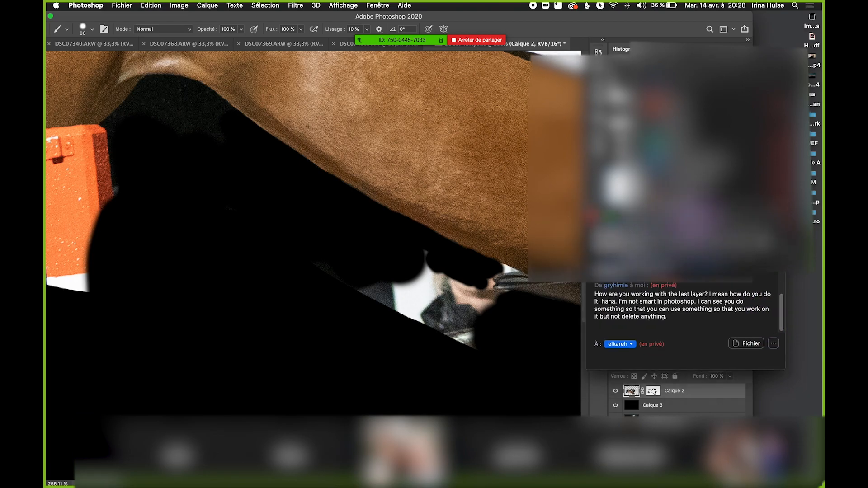
pyautogui.moveTo(738, 211); pyautogui.dragTo(745, 338)
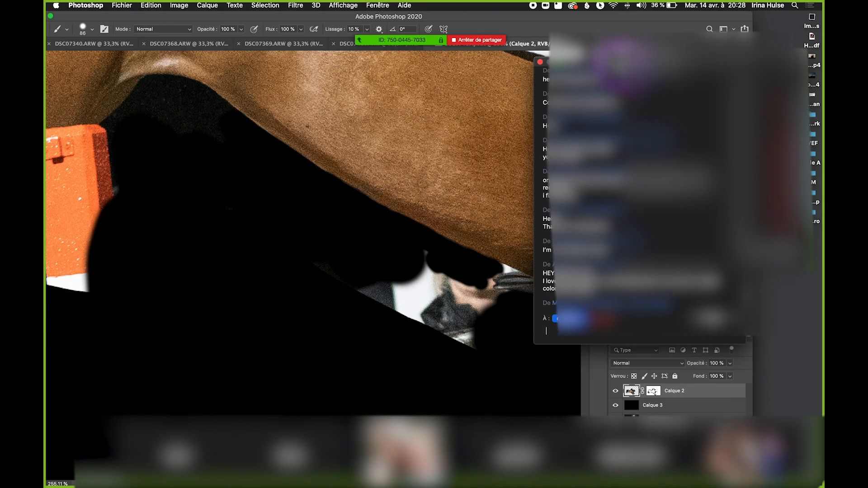
pyautogui.moveTo(619, 67); pyautogui.dragTo(657, 46)
pyautogui.scroll(-3, 659, 232)
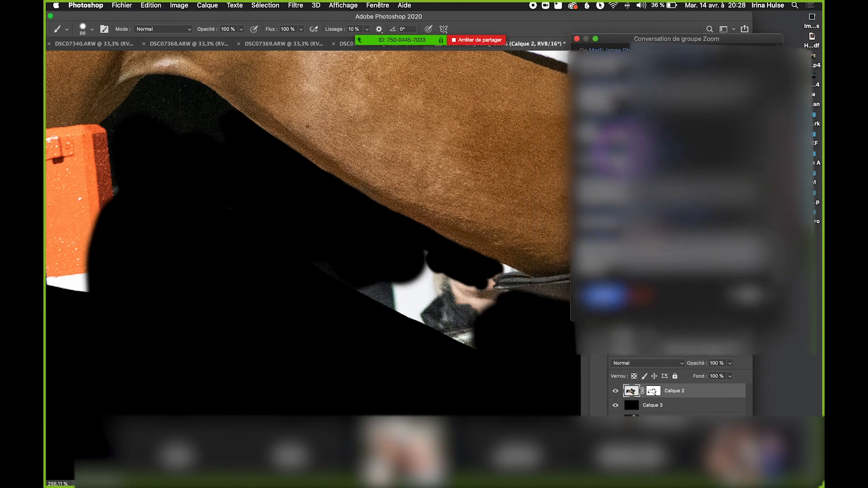
pyautogui.scroll(-2, 646, 159)
pyautogui.moveTo(635, 39); pyautogui.dragTo(701, 95)
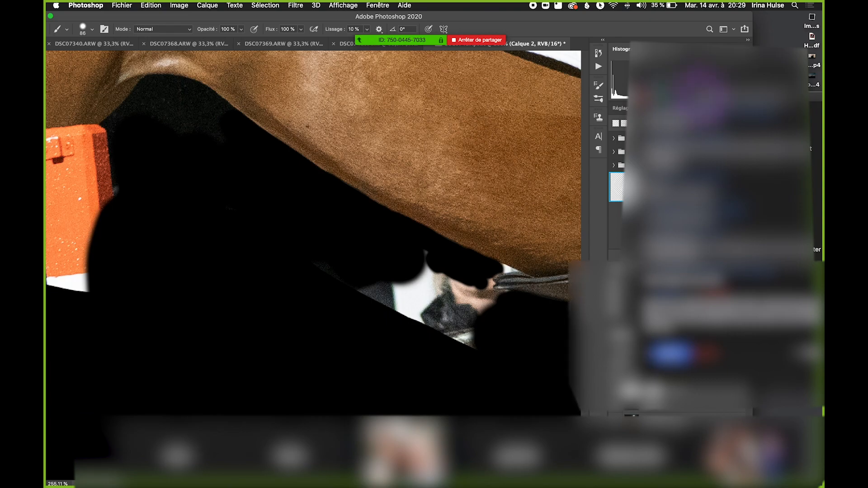
pyautogui.moveTo(698, 99); pyautogui.dragTo(658, 122)
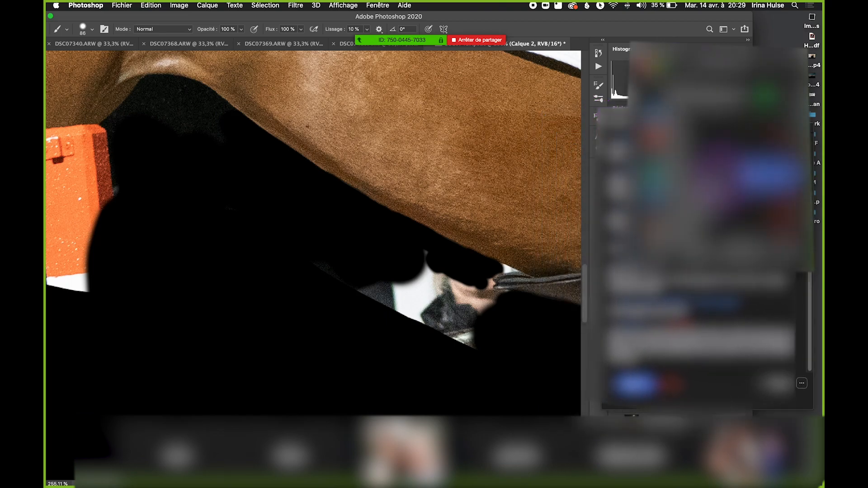
# Paint black over the remaining spectator, white post and lower part of the orange box under the belly, and save the document.
pyautogui.moveTo(398, 267)
pyautogui.mouseDown()
pyautogui.moveTo(414, 313)
pyautogui.moveTo(364, 282)
pyautogui.moveTo(404, 292)
pyautogui.moveTo(424, 259)
pyautogui.moveTo(464, 296)
pyautogui.mouseUp()
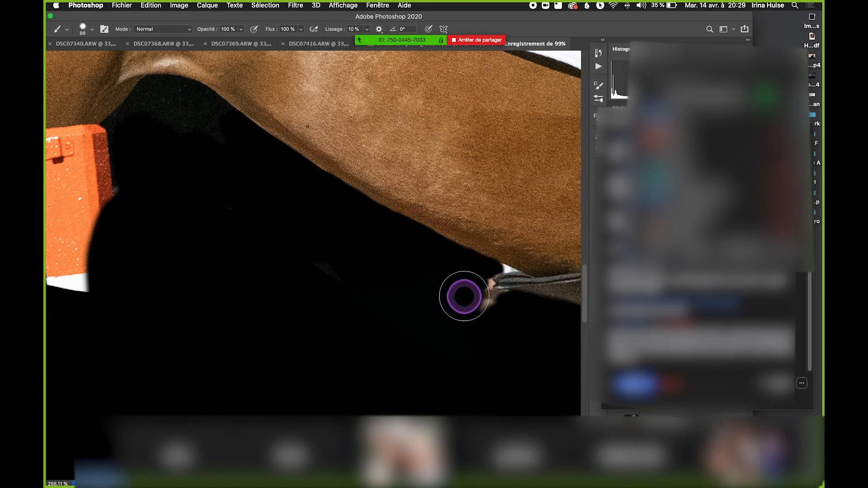
pyautogui.moveTo(239, 219); pyautogui.dragTo(388, 272)
pyautogui.moveTo(231, 264); pyautogui.dragTo(349, 265)
pyautogui.moveTo(204, 272)
pyautogui.mouseDown()
pyautogui.moveTo(263, 277)
pyautogui.moveTo(230, 237)
pyautogui.moveTo(223, 245)
pyautogui.moveTo(313, 277)
pyautogui.moveTo(288, 260)
pyautogui.moveTo(361, 267)
pyautogui.moveTo(371, 259)
pyautogui.moveTo(260, 254)
pyautogui.moveTo(337, 256)
pyautogui.moveTo(419, 213)
pyautogui.moveTo(353, 250)
pyautogui.moveTo(457, 168)
pyautogui.moveTo(511, 206)
pyautogui.mouseUp()
pyautogui.moveTo(266, 254); pyautogui.dragTo(428, 252)
pyautogui.press('super+s')
pyautogui.moveTo(257, 176)
pyautogui.mouseDown()
pyautogui.moveTo(353, 238)
pyautogui.moveTo(233, 207)
pyautogui.moveTo(220, 177)
pyautogui.moveTo(179, 258)
pyautogui.moveTo(193, 256)
pyautogui.moveTo(197, 307)
pyautogui.moveTo(257, 285)
pyautogui.moveTo(278, 255)
pyautogui.moveTo(259, 210)
pyautogui.moveTo(298, 248)
pyautogui.moveTo(407, 305)
pyautogui.moveTo(474, 313)
pyautogui.moveTo(491, 300)
pyautogui.moveTo(515, 345)
pyautogui.mouseUp()
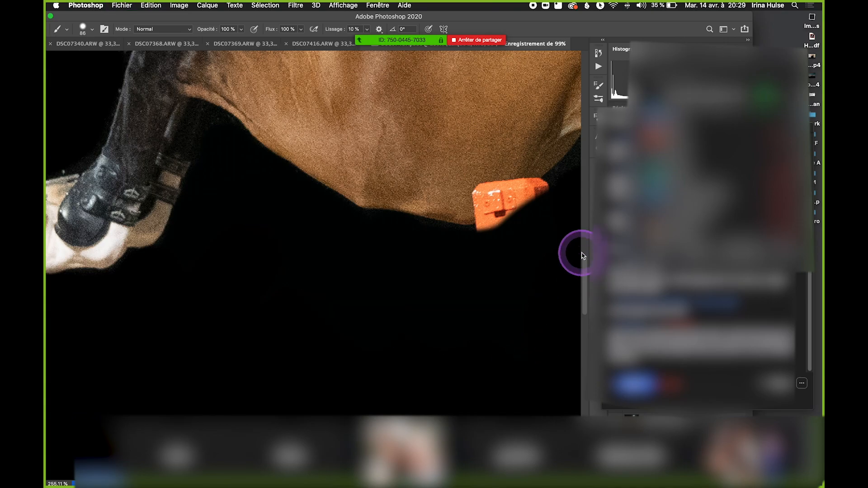
# Examine the hind leg and the tail for leftover background along their edges.
pyautogui.hscroll(-10, 425, 249)
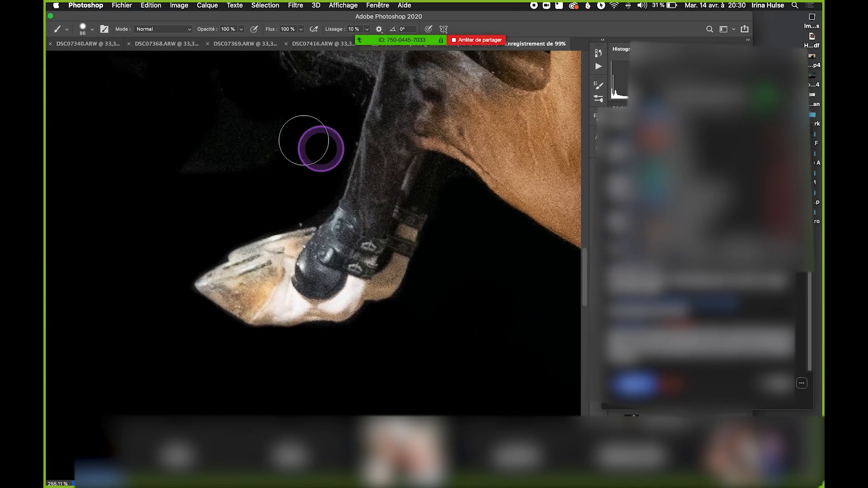
pyautogui.scroll(3, 271, 180)
pyautogui.hscroll(-2, 271, 180)
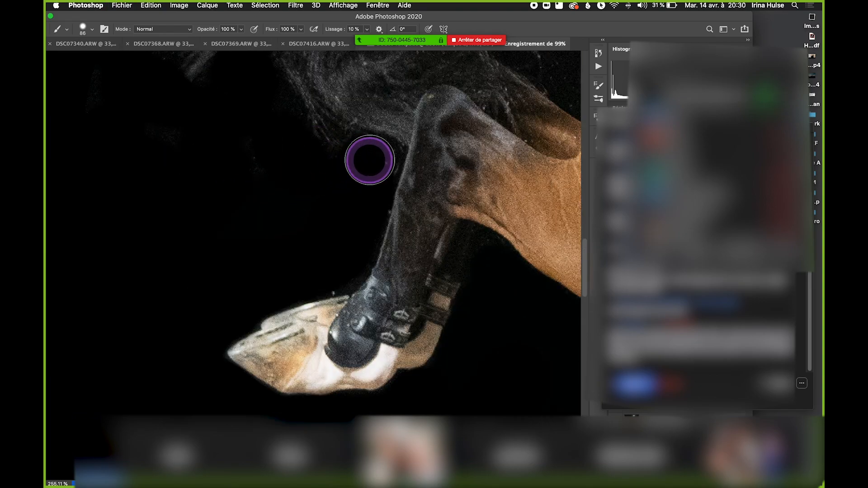
pyautogui.scroll(3, 290, 111)
pyautogui.hscroll(-2, 290, 111)
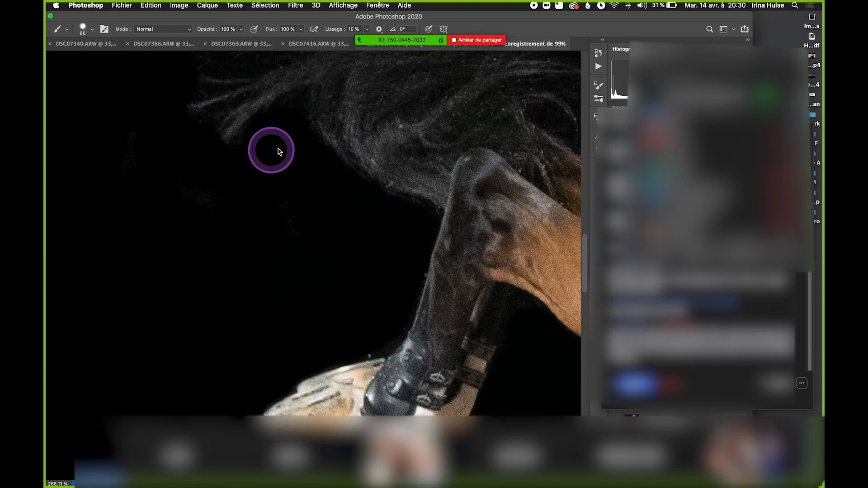
pyautogui.scroll(3, 299, 235)
pyautogui.hscroll(-3, 298, 235)
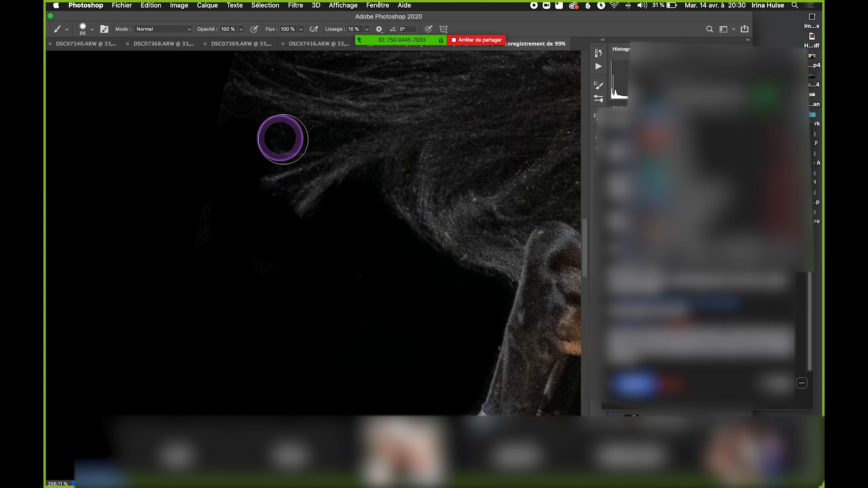
pyautogui.scroll(5, 257, 154)
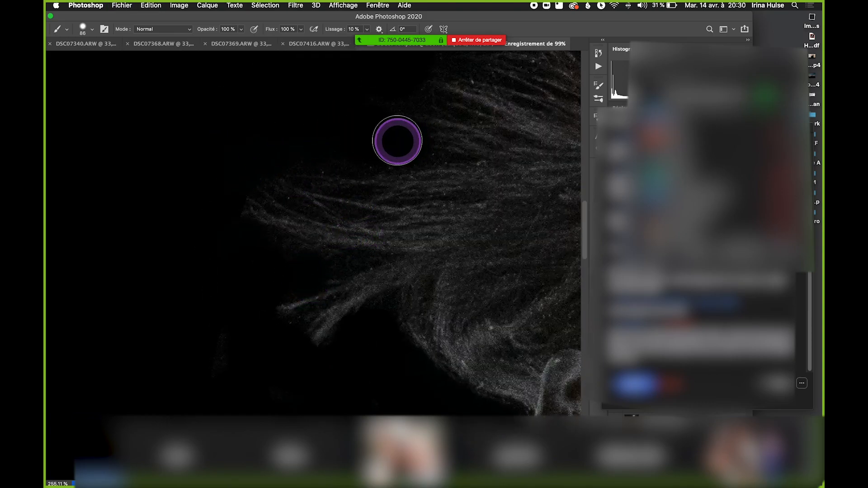
# Paint black over the red obstacle and the dark advertising banner in front of the horse's forelegs.
pyautogui.scroll(-2, 400, 141)
pyautogui.scroll(-5, 401, 142)
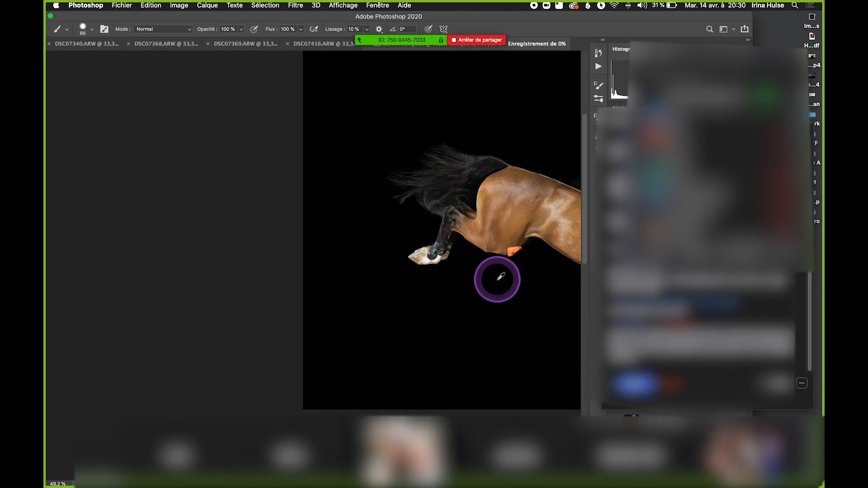
pyautogui.scroll(-2, 498, 277)
pyautogui.hscroll(3, 381, 248)
pyautogui.scroll(8, 438, 285)
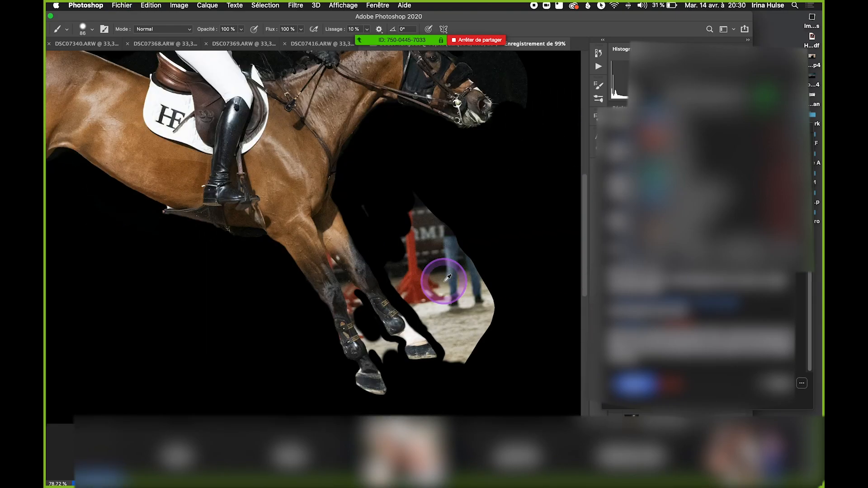
pyautogui.scroll(-2, 397, 252)
pyautogui.moveTo(231, 189)
pyautogui.mouseDown()
pyautogui.moveTo(277, 314)
pyautogui.moveTo(276, 280)
pyautogui.mouseUp()
pyautogui.scroll(-3, 292, 289)
pyautogui.moveTo(299, 223); pyautogui.dragTo(315, 283)
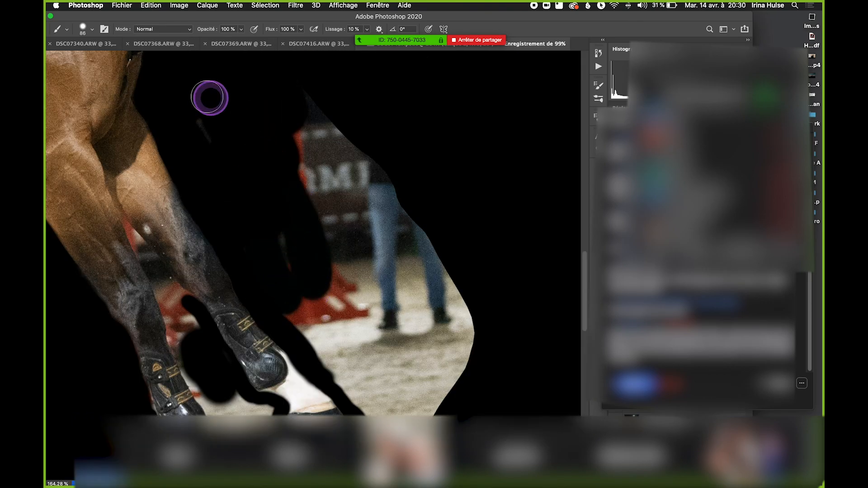
pyautogui.moveTo(121, 17)
pyautogui.mouseDown()
pyautogui.moveTo(161, 13)
pyautogui.moveTo(138, 17)
pyautogui.mouseUp()
pyautogui.moveTo(344, 136)
pyautogui.mouseDown()
pyautogui.moveTo(386, 210)
pyautogui.moveTo(317, 201)
pyautogui.mouseUp()
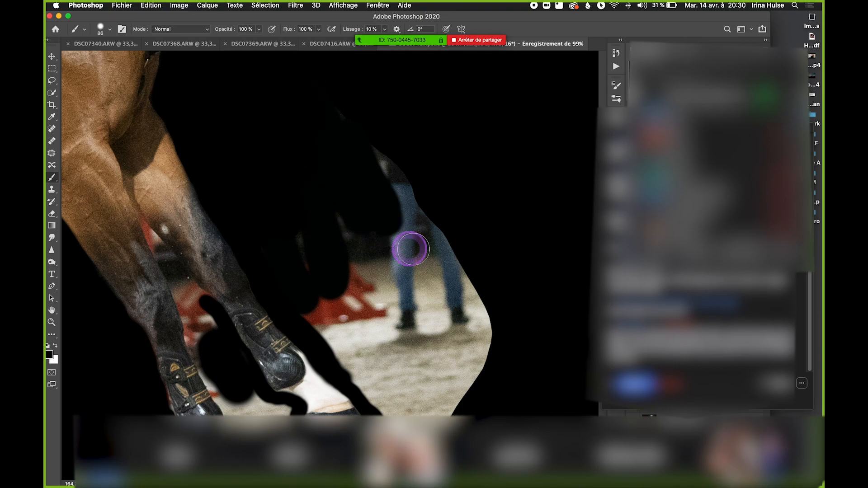
# Enlarge the brush to 158 px and paint black over the bystander's legs, red obstacle and sand in front of the forelegs.
pyautogui.click(101, 26)
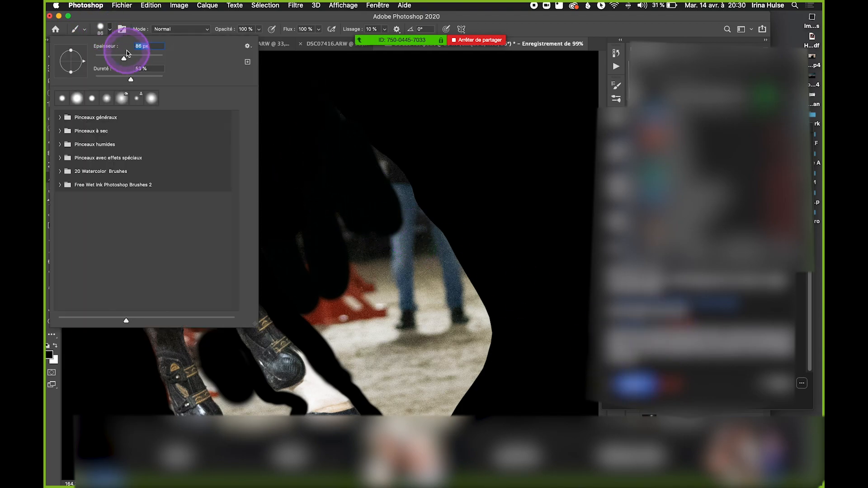
pyautogui.click(103, 28)
pyautogui.moveTo(393, 203)
pyautogui.mouseDown()
pyautogui.moveTo(314, 172)
pyautogui.moveTo(342, 281)
pyautogui.moveTo(331, 301)
pyautogui.moveTo(291, 247)
pyautogui.moveTo(452, 317)
pyautogui.moveTo(454, 245)
pyautogui.mouseUp()
pyautogui.moveTo(354, 274); pyautogui.dragTo(425, 370)
pyautogui.press('super+z')
pyautogui.moveTo(353, 240)
pyautogui.mouseDown()
pyautogui.moveTo(463, 341)
pyautogui.moveTo(446, 291)
pyautogui.moveTo(474, 255)
pyautogui.moveTo(483, 313)
pyautogui.moveTo(467, 366)
pyautogui.moveTo(433, 373)
pyautogui.moveTo(408, 364)
pyautogui.moveTo(401, 287)
pyautogui.moveTo(353, 268)
pyautogui.moveTo(410, 333)
pyautogui.mouseUp()
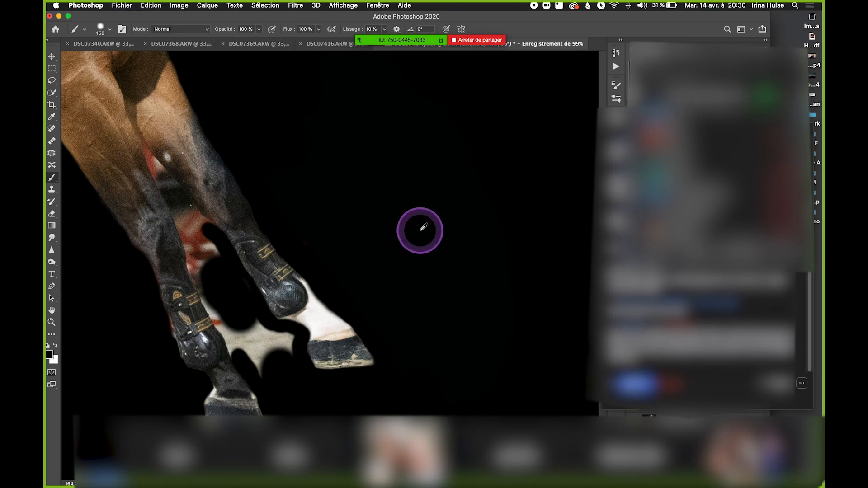
# Paint black over the remaining background in front of the horse's forehead and around its ears.
pyautogui.scroll(-3, 423, 227)
pyautogui.scroll(2, 407, 226)
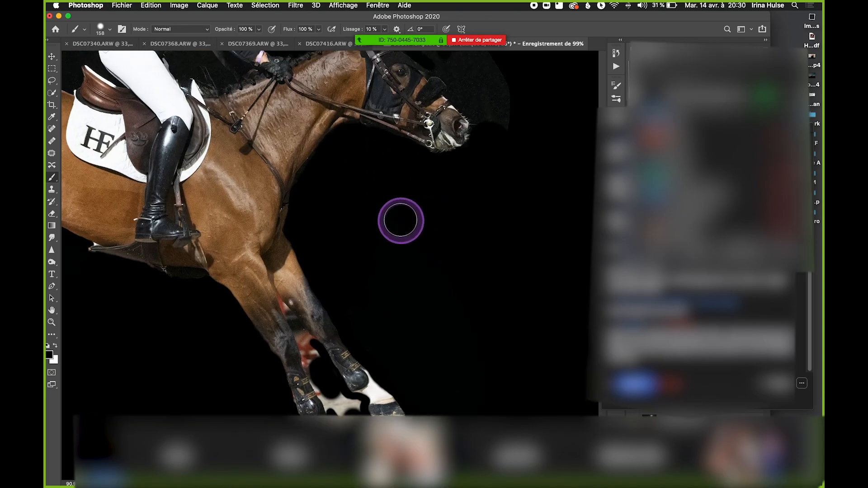
pyautogui.scroll(3, 471, 130)
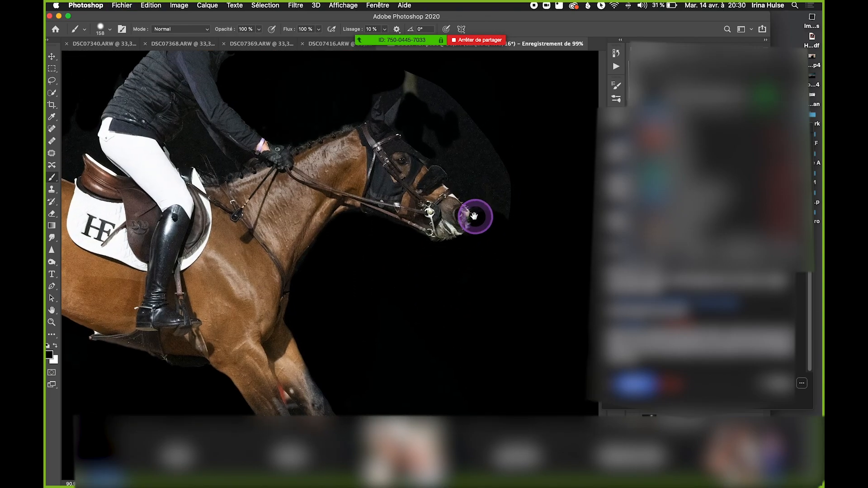
pyautogui.moveTo(451, 151)
pyautogui.mouseDown()
pyautogui.moveTo(427, 100)
pyautogui.moveTo(400, 105)
pyautogui.moveTo(500, 194)
pyautogui.moveTo(533, 197)
pyautogui.moveTo(541, 188)
pyautogui.moveTo(492, 151)
pyautogui.moveTo(442, 147)
pyautogui.mouseUp()
pyautogui.moveTo(427, 114); pyautogui.dragTo(462, 191)
pyautogui.moveTo(430, 96)
pyautogui.mouseDown()
pyautogui.moveTo(412, 91)
pyautogui.moveTo(500, 145)
pyautogui.moveTo(257, 58)
pyautogui.mouseUp()
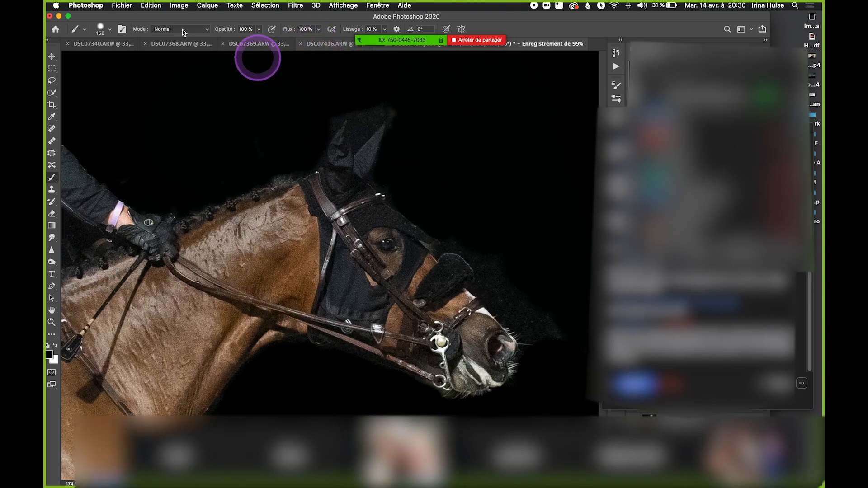
# Reduce the brush size to 20 px and paint black between the horse's ears and around the tip of the front ear.
pyautogui.click(100, 26)
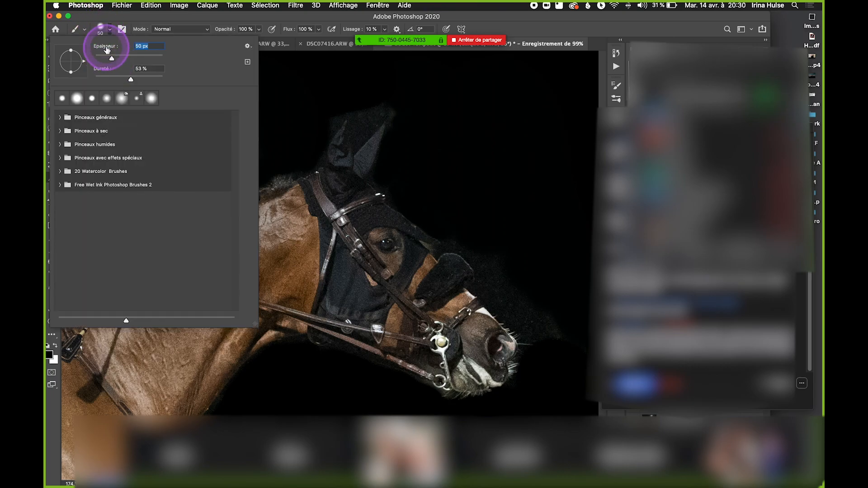
pyautogui.press('Return')
pyautogui.scroll(6, 365, 118)
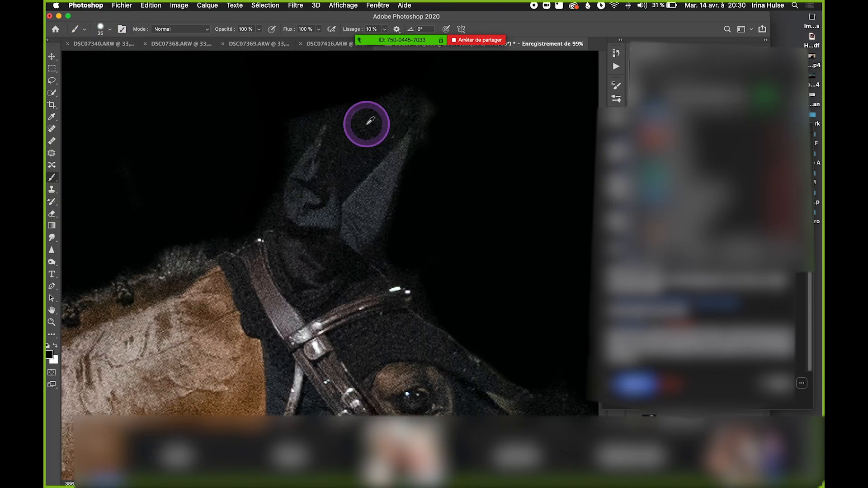
pyautogui.click(100, 28)
pyautogui.press('Return')
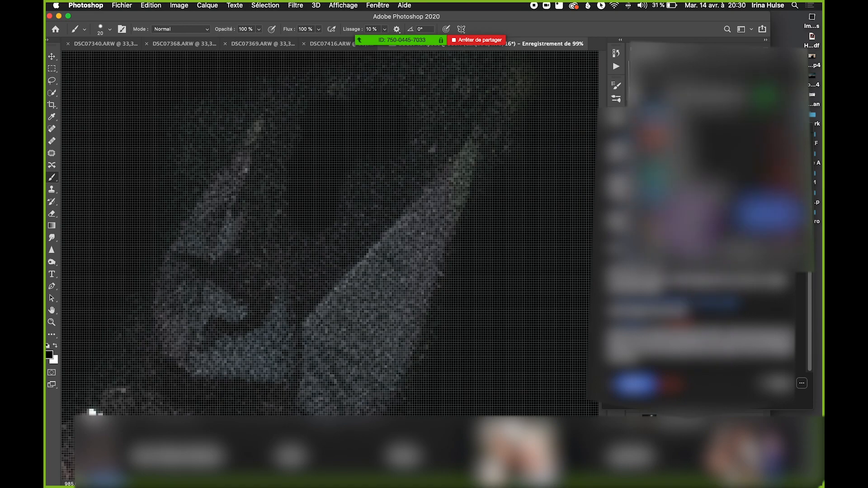
pyautogui.moveTo(373, 179); pyautogui.dragTo(320, 242)
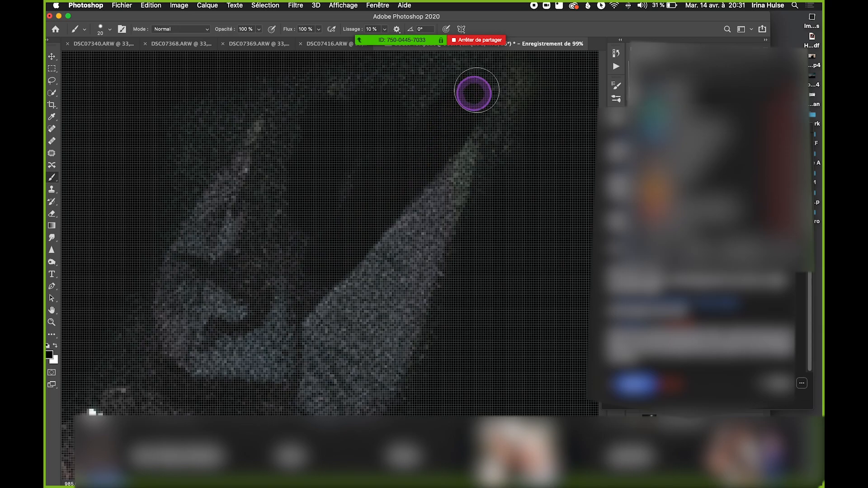
pyautogui.scroll(-3, 483, 239)
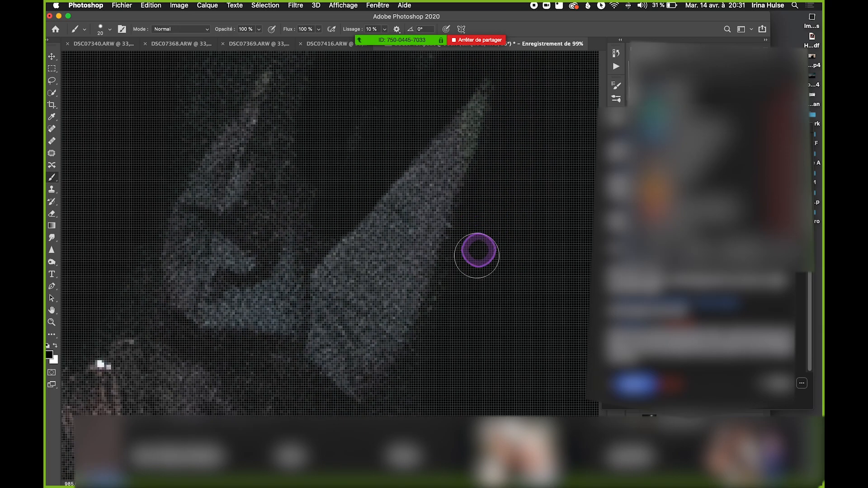
# Paint the background noise black along the bonnet's edge, from the base of the front ear down past the browband.
pyautogui.scroll(-5, 461, 283)
pyautogui.scroll(-1, 458, 276)
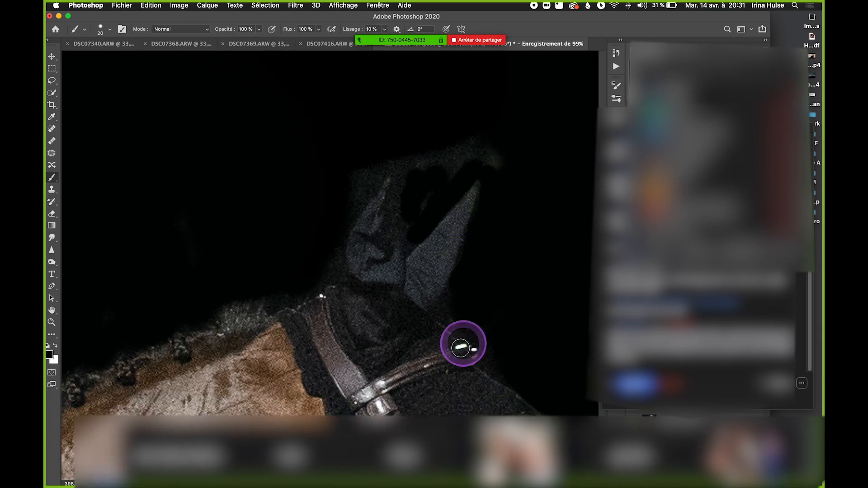
pyautogui.scroll(8, 453, 312)
pyautogui.scroll(-2, 452, 198)
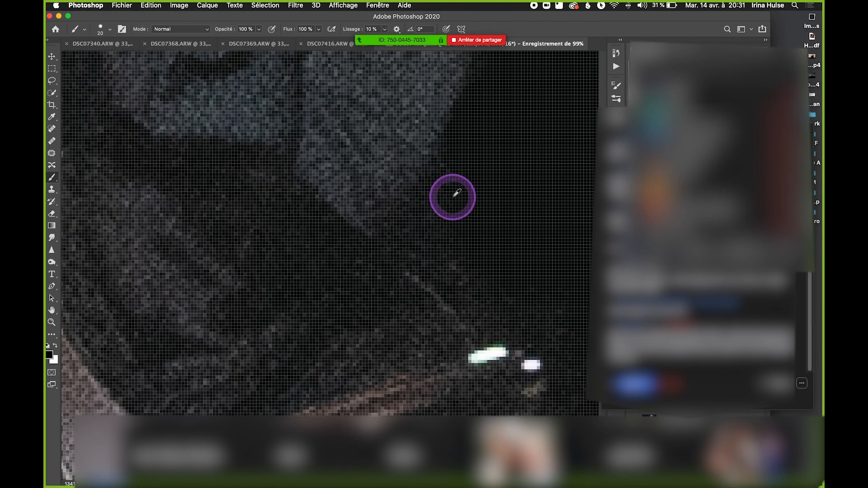
pyautogui.press('super+z')
pyautogui.moveTo(441, 210)
pyautogui.mouseDown()
pyautogui.moveTo(420, 231)
pyautogui.moveTo(516, 312)
pyautogui.mouseUp()
pyautogui.moveTo(476, 223); pyautogui.dragTo(335, 150)
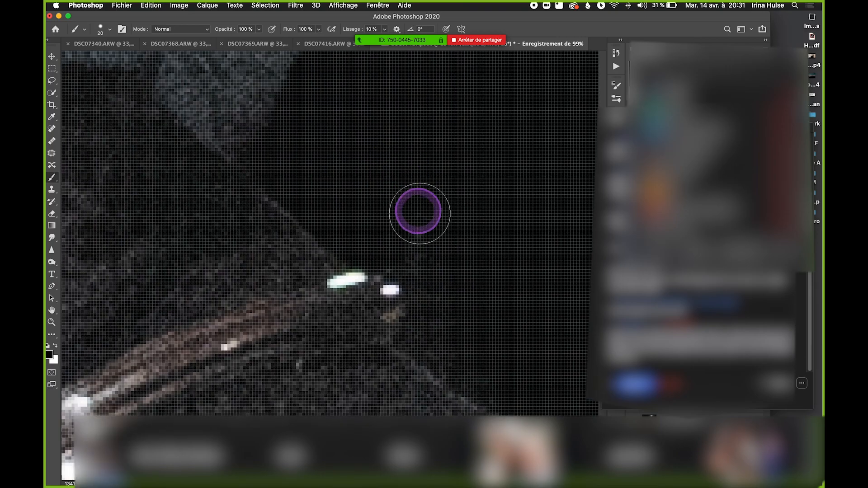
pyautogui.moveTo(455, 307); pyautogui.dragTo(430, 202)
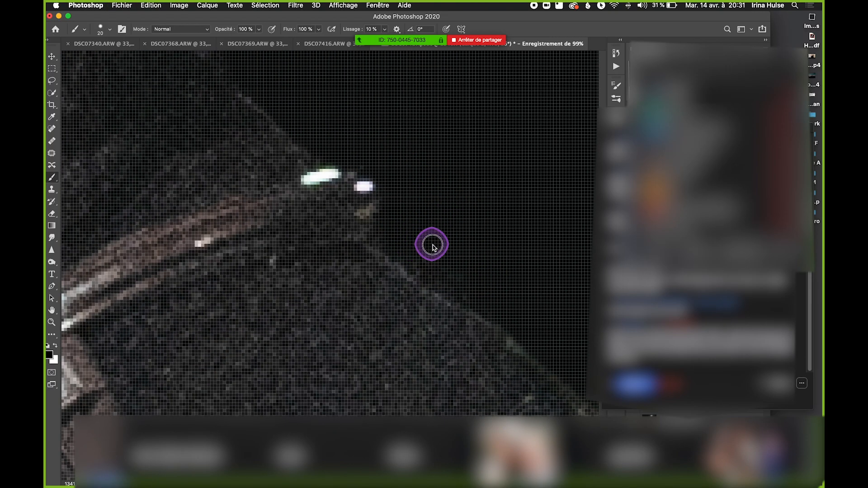
# Paint the background noise black between the horse's two ears and just above the gap.
pyautogui.scroll(-4, 486, 241)
pyautogui.scroll(4, 427, 174)
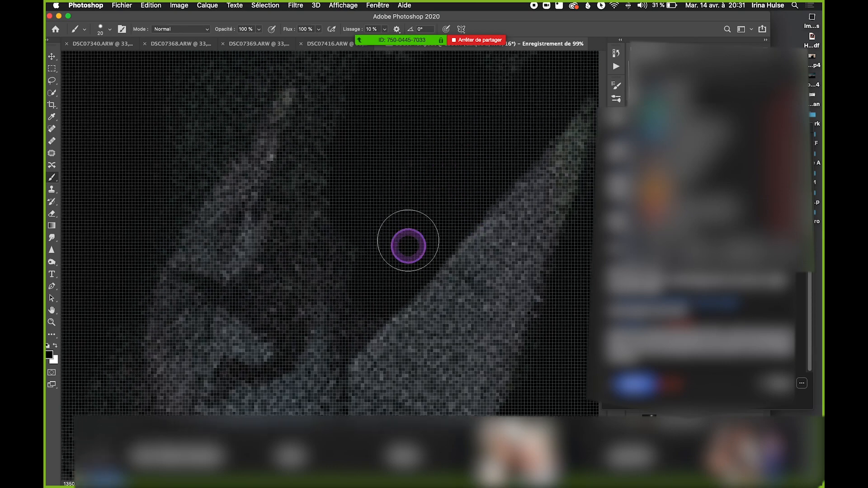
pyautogui.moveTo(408, 246)
pyautogui.mouseDown()
pyautogui.moveTo(395, 229)
pyautogui.moveTo(369, 261)
pyautogui.mouseUp()
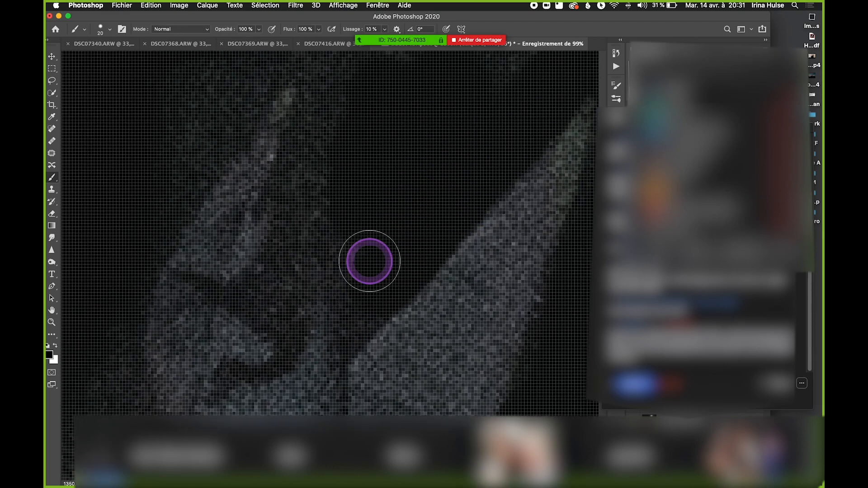
pyautogui.scroll(3, 363, 172)
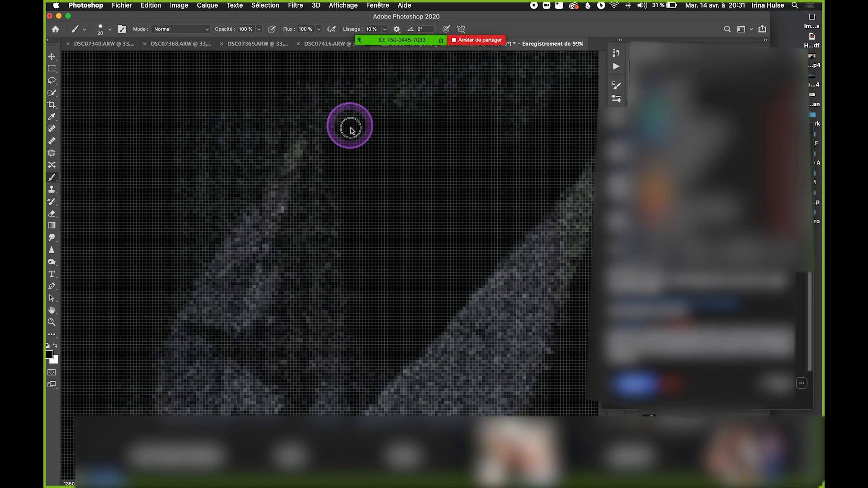
pyautogui.moveTo(416, 106)
pyautogui.mouseDown()
pyautogui.moveTo(512, 93)
pyautogui.moveTo(530, 119)
pyautogui.mouseUp()
pyautogui.moveTo(507, 149); pyautogui.dragTo(477, 177)
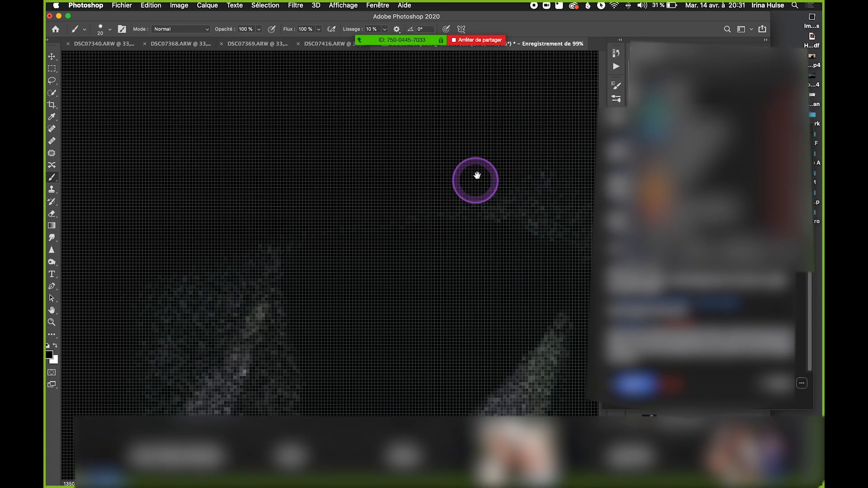
# Cover the remaining speckled noise above the ears and around the rear ear's tip with black brush strokes.
pyautogui.moveTo(324, 225)
pyautogui.mouseDown()
pyautogui.moveTo(517, 236)
pyautogui.moveTo(507, 216)
pyautogui.moveTo(314, 200)
pyautogui.mouseUp()
pyautogui.moveTo(368, 207); pyautogui.dragTo(447, 250)
pyautogui.moveTo(350, 218); pyautogui.dragTo(273, 208)
pyautogui.moveTo(541, 191)
pyautogui.mouseDown()
pyautogui.moveTo(353, 184)
pyautogui.moveTo(399, 182)
pyautogui.moveTo(281, 124)
pyautogui.mouseUp()
pyautogui.moveTo(542, 208); pyautogui.dragTo(332, 193)
pyautogui.moveTo(420, 163); pyautogui.dragTo(433, 176)
pyautogui.moveTo(359, 231); pyautogui.dragTo(426, 109)
pyautogui.moveTo(402, 190)
pyautogui.mouseDown()
pyautogui.moveTo(455, 160)
pyautogui.moveTo(449, 192)
pyautogui.moveTo(397, 267)
pyautogui.moveTo(412, 181)
pyautogui.mouseUp()
pyautogui.scroll(-5, 377, 244)
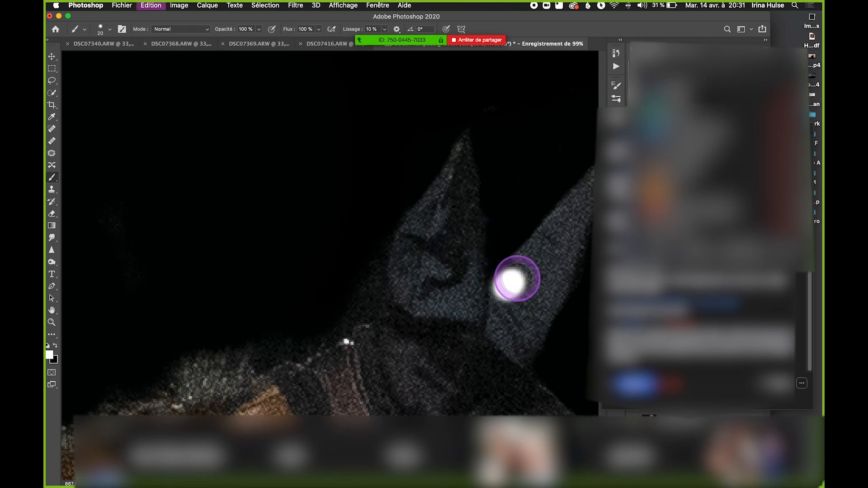
# Undo the white dab painted on the horse's front ear and switch to the Eraser tool.
pyautogui.press('super+z')
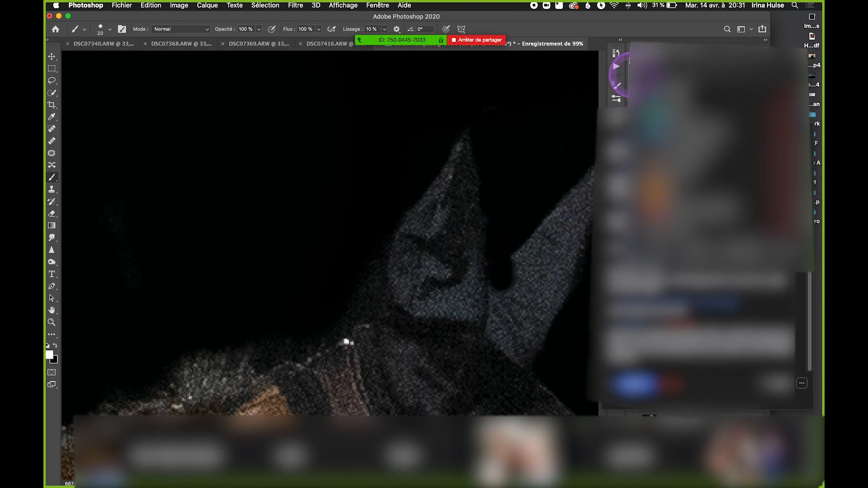
pyautogui.moveTo(618, 18); pyautogui.dragTo(527, 18)
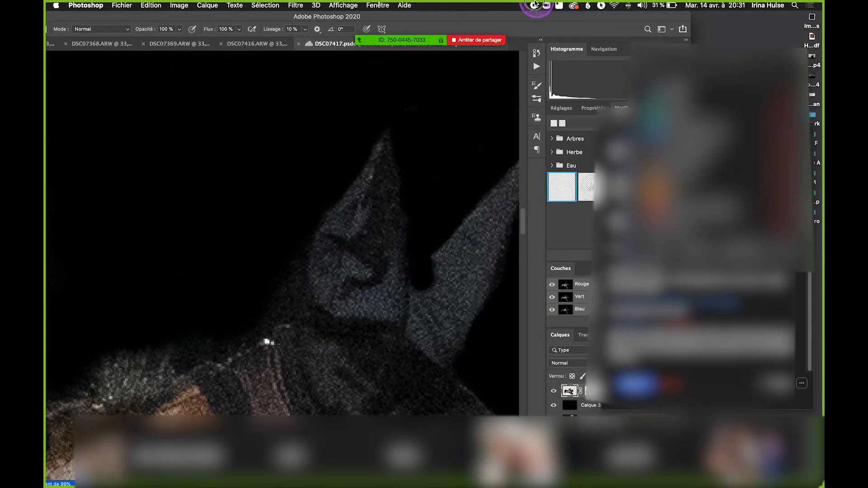
pyautogui.scroll(3, 414, 322)
pyautogui.scroll(1, 426, 253)
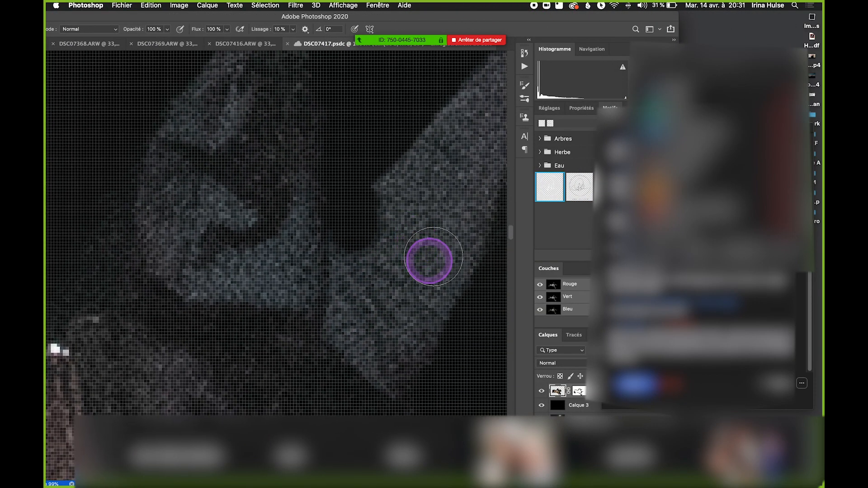
pyautogui.moveTo(493, 17); pyautogui.dragTo(367, 17)
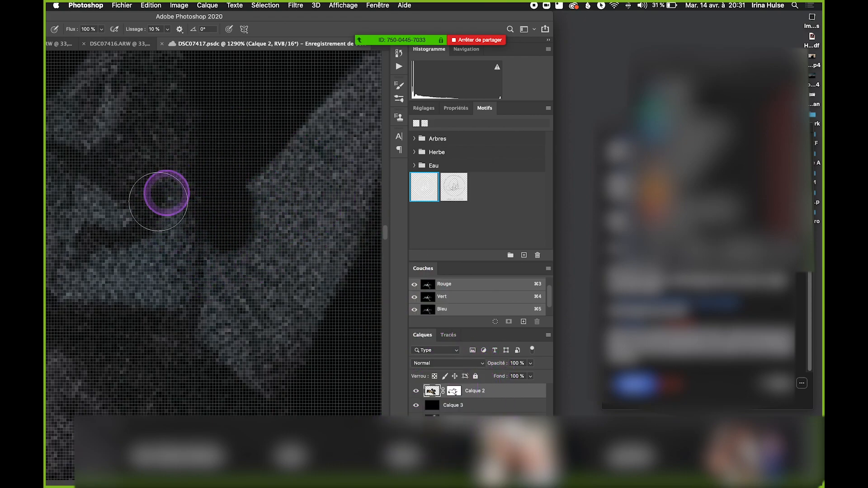
pyautogui.press('e')
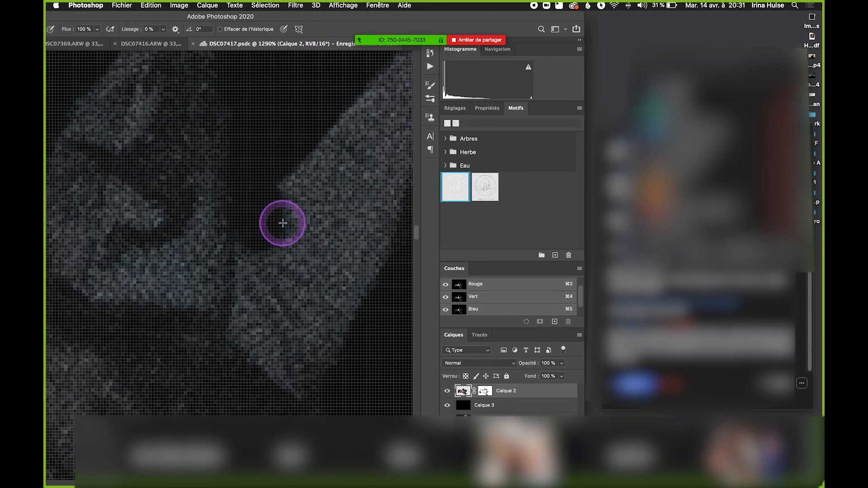
pyautogui.moveTo(306, 19); pyautogui.dragTo(342, 8)
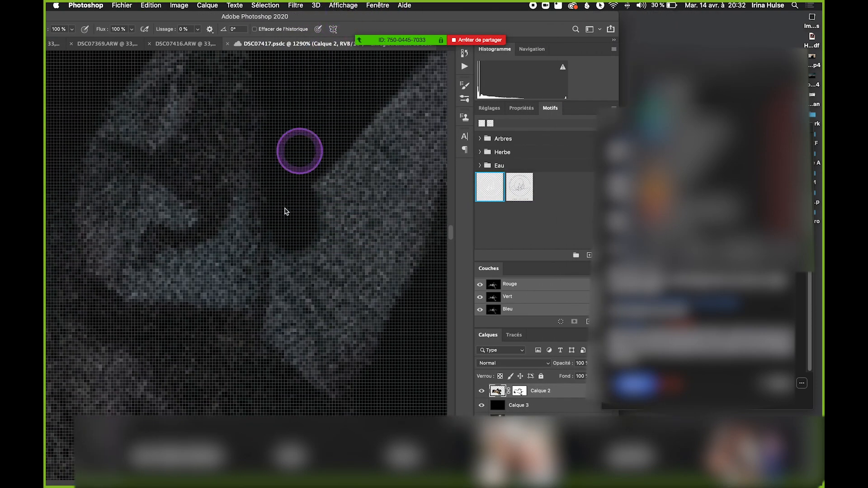
# Make the layer mask of Calque 2 the editing target, shifting the application window to reach the layers.
pyautogui.scroll(-8, 318, 251)
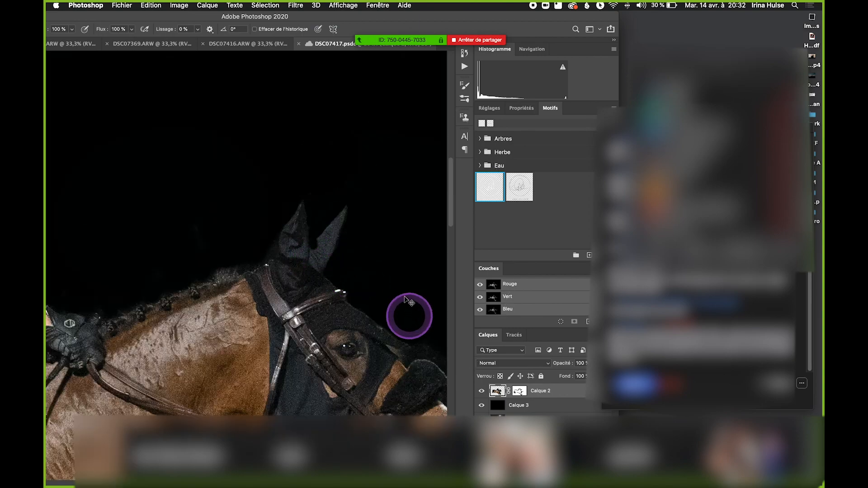
pyautogui.moveTo(284, 18)
pyautogui.moveTo(194, 17); pyautogui.dragTo(370, 14)
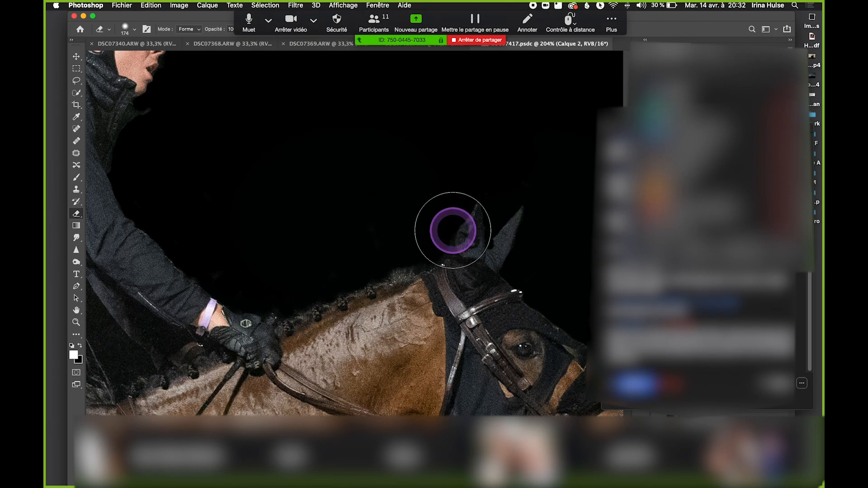
pyautogui.scroll(-6, 452, 230)
pyautogui.moveTo(717, 20); pyautogui.dragTo(496, 4)
pyautogui.click(493, 392)
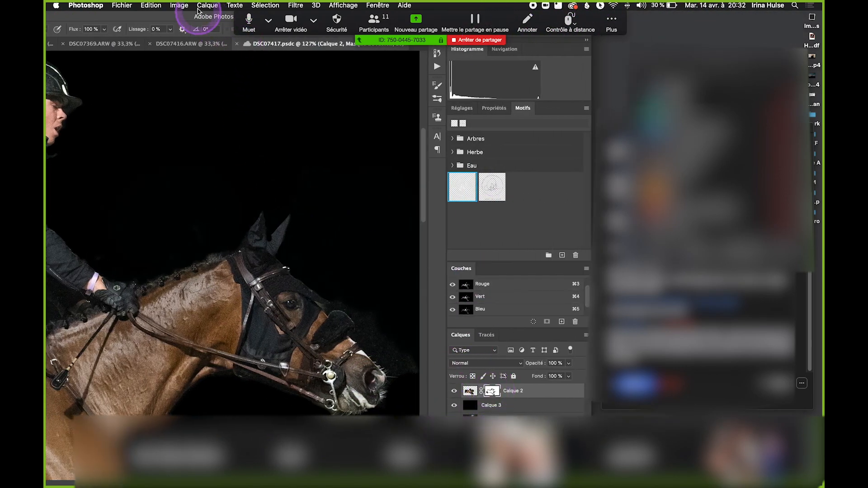
pyautogui.moveTo(189, 13); pyautogui.dragTo(375, 4)
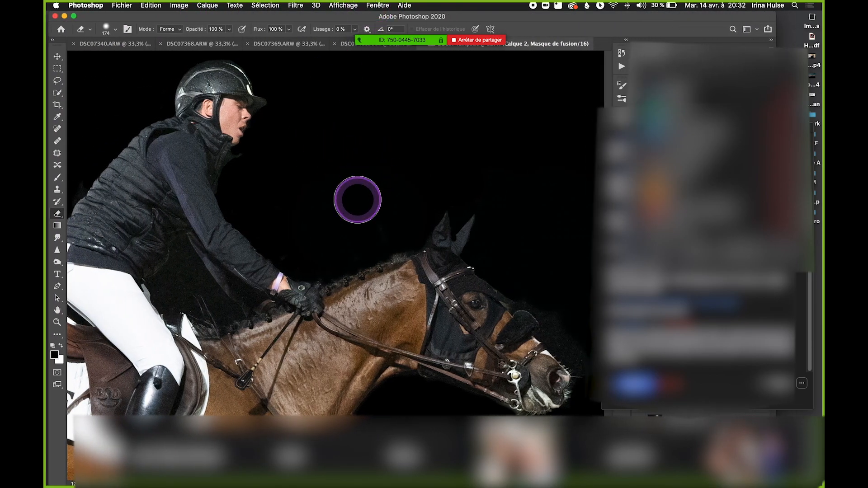
# Examine the full cut-out of the horse and rider for leftover background areas.
pyautogui.scroll(-3, 357, 201)
pyautogui.scroll(-4, 321, 252)
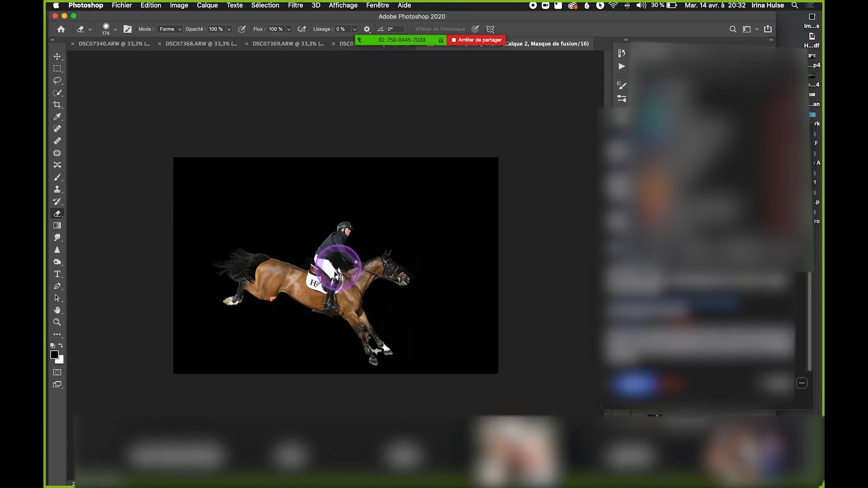
pyautogui.scroll(3, 338, 267)
pyautogui.scroll(-2, 326, 269)
pyautogui.scroll(4, 334, 272)
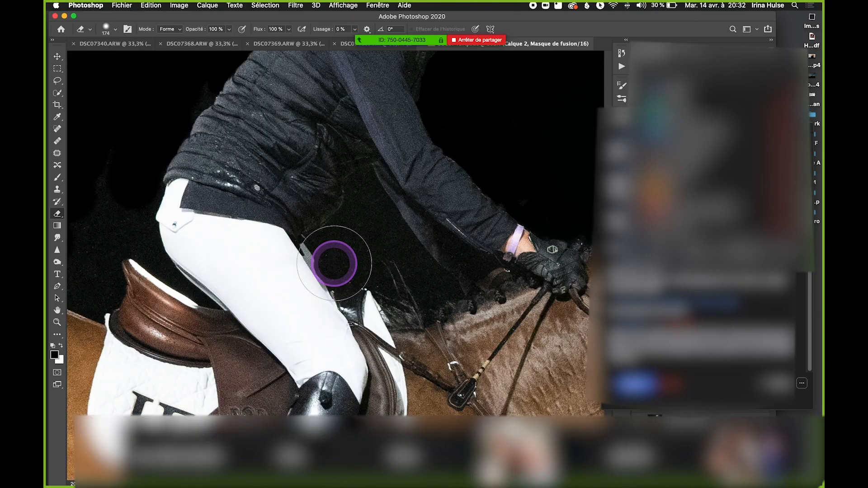
pyautogui.scroll(-3, 335, 262)
pyautogui.scroll(-2, 352, 276)
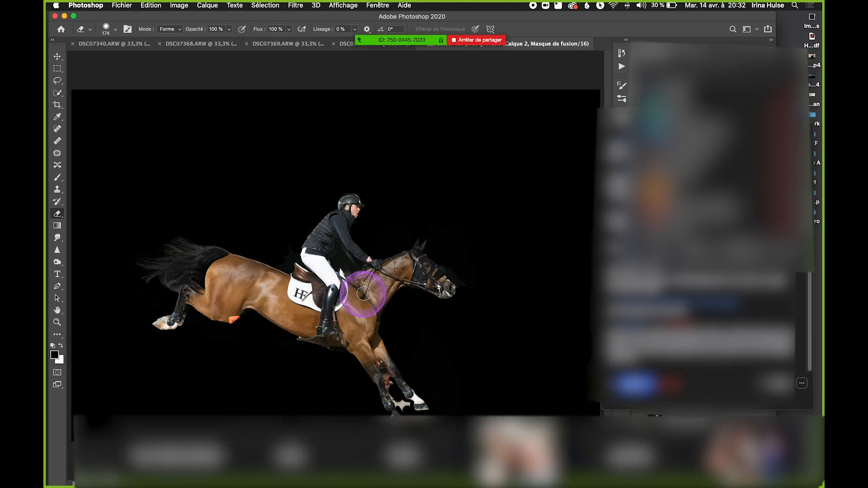
pyautogui.scroll(-1, 351, 281)
# Mask out the beige ground remnant between the front hooves in black with the Brush, enlarging it to 43 px.
pyautogui.scroll(5, 403, 370)
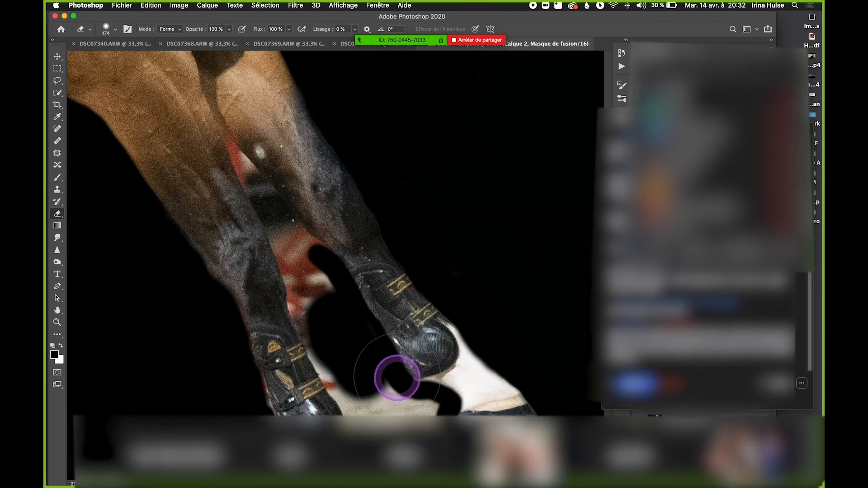
pyautogui.press('b')
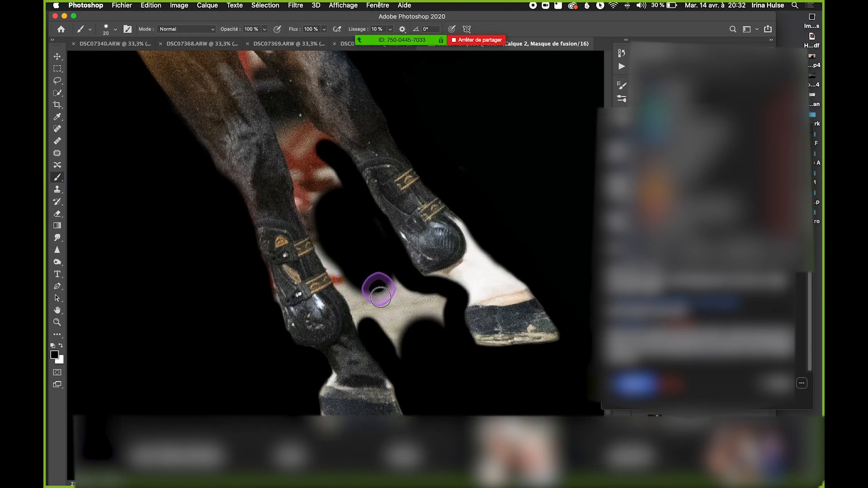
pyautogui.moveTo(389, 298); pyautogui.dragTo(390, 288)
pyautogui.click(417, 280)
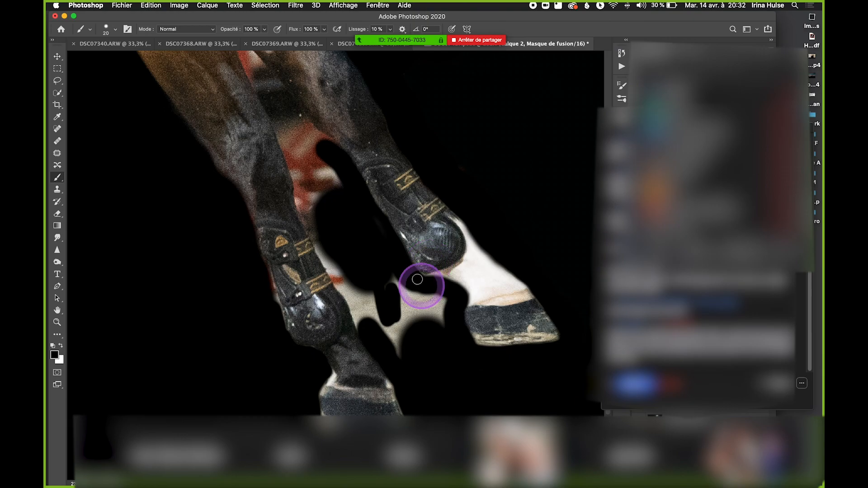
pyautogui.click(115, 30)
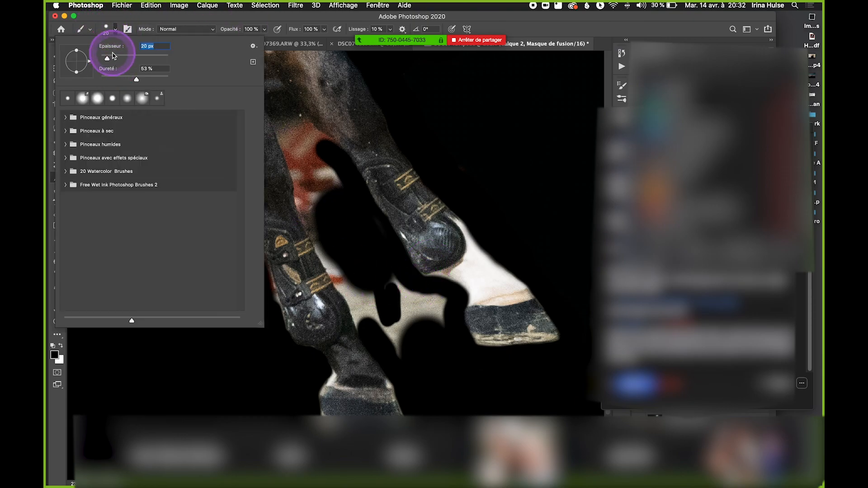
pyautogui.click(370, 267)
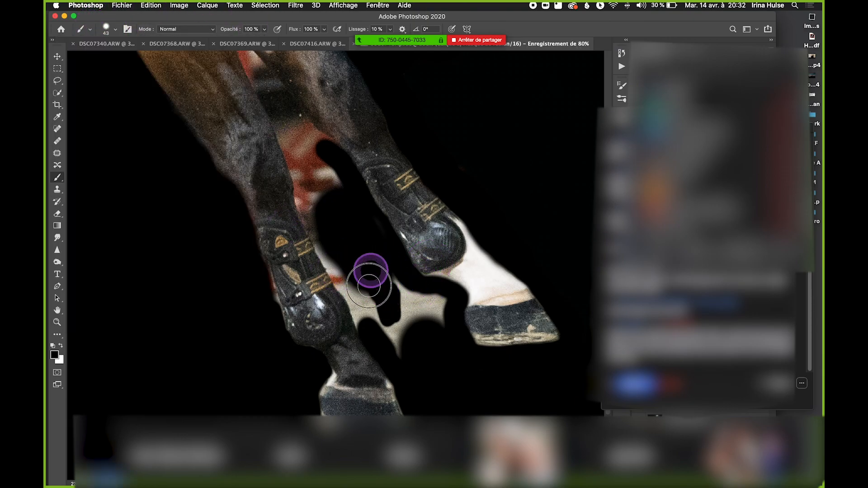
pyautogui.scroll(10, 329, 266)
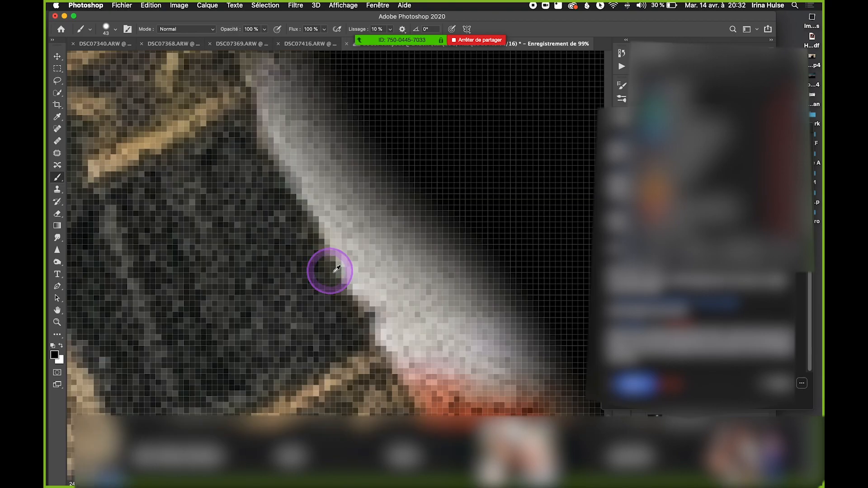
pyautogui.scroll(-5, 357, 235)
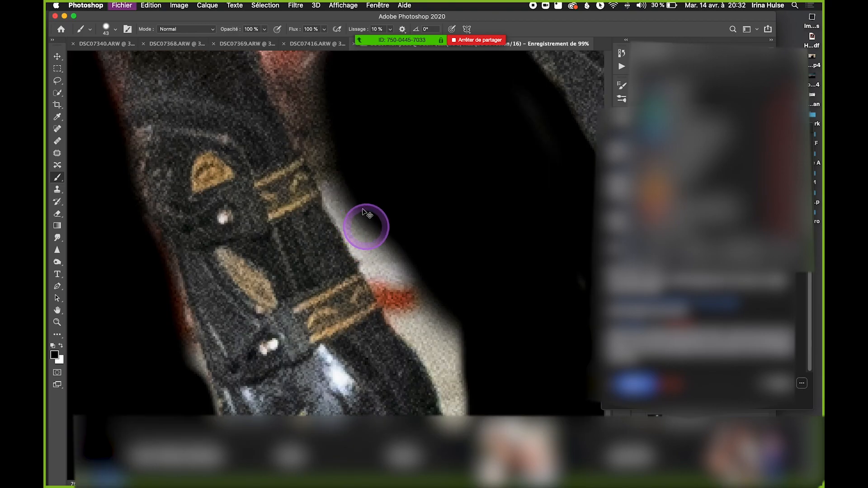
# Reduce the brush to 31 px and mask out the pale and red background strip along the front leg's boot.
pyautogui.click(106, 30)
pyautogui.click(113, 57)
pyautogui.press('Return')
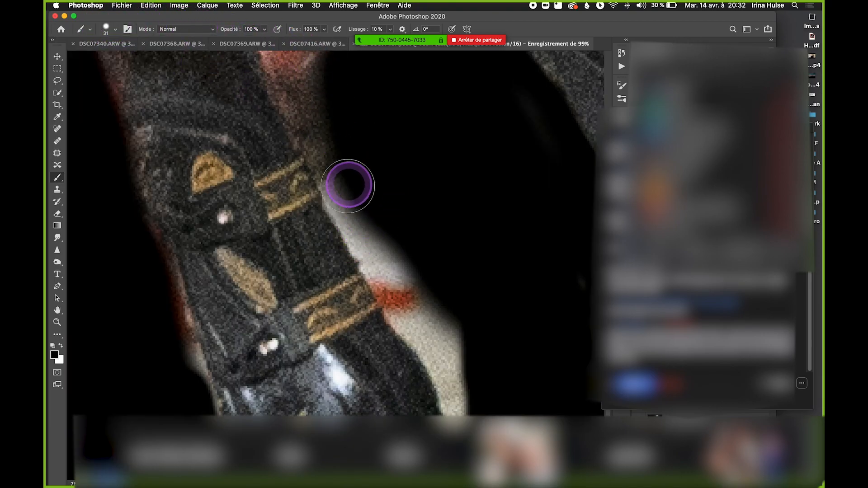
pyautogui.moveTo(366, 227); pyautogui.dragTo(384, 259)
pyautogui.moveTo(409, 304)
pyautogui.mouseDown()
pyautogui.moveTo(412, 311)
pyautogui.moveTo(393, 228)
pyautogui.moveTo(364, 248)
pyautogui.moveTo(400, 283)
pyautogui.mouseUp()
pyautogui.press('space')
pyautogui.moveTo(422, 321)
pyautogui.mouseDown()
pyautogui.moveTo(402, 253)
pyautogui.moveTo(366, 216)
pyautogui.moveTo(386, 240)
pyautogui.moveTo(412, 330)
pyautogui.moveTo(415, 289)
pyautogui.moveTo(393, 272)
pyautogui.moveTo(415, 320)
pyautogui.mouseUp()
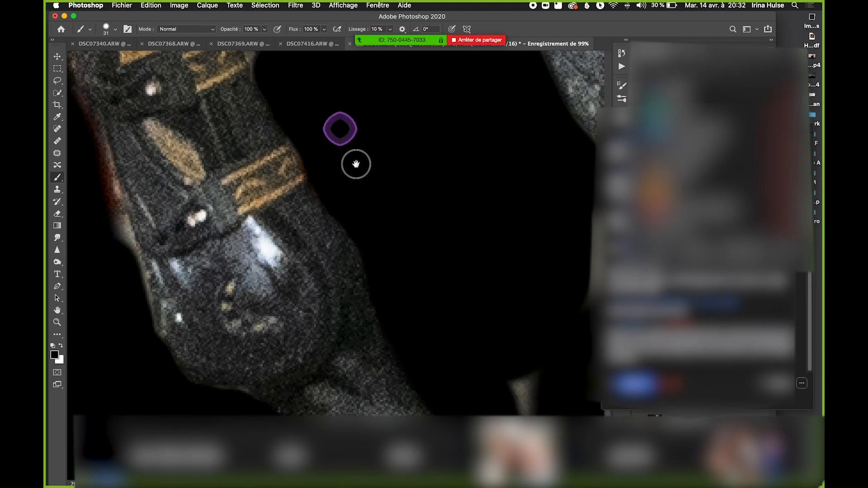
# Mask out the background remnants above the boot, along the inner edges of both front legs.
pyautogui.scroll(10, 357, 153)
pyautogui.moveTo(350, 124)
pyautogui.mouseDown()
pyautogui.moveTo(352, 165)
pyautogui.moveTo(410, 275)
pyautogui.mouseUp()
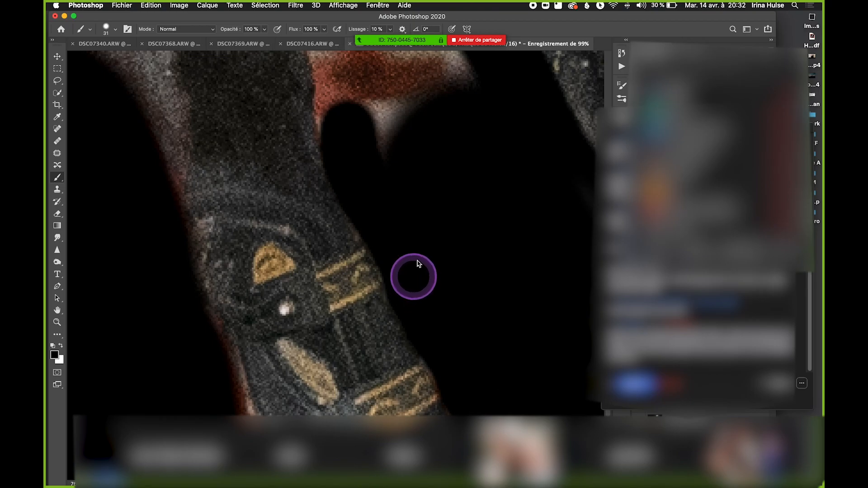
pyautogui.scroll(5, 416, 253)
pyautogui.moveTo(337, 97)
pyautogui.mouseDown()
pyautogui.moveTo(367, 174)
pyautogui.moveTo(359, 215)
pyautogui.moveTo(359, 110)
pyautogui.moveTo(390, 143)
pyautogui.moveTo(373, 208)
pyautogui.moveTo(410, 228)
pyautogui.moveTo(412, 201)
pyautogui.moveTo(442, 156)
pyautogui.moveTo(450, 195)
pyautogui.mouseUp()
pyautogui.scroll(3, 450, 196)
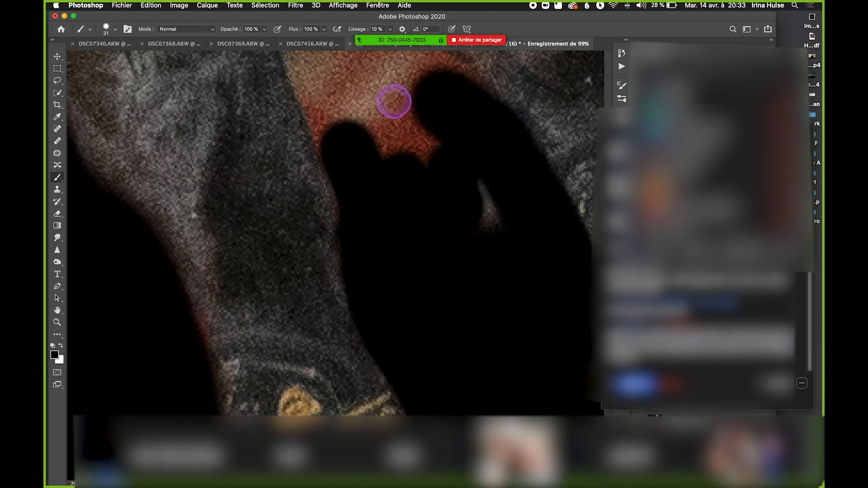
# Mask out the beige and red background remnants in the upper gap between the front legs, following the inner leg edges.
pyautogui.moveTo(393, 102)
pyautogui.mouseDown()
pyautogui.moveTo(428, 193)
pyautogui.moveTo(489, 256)
pyautogui.mouseUp()
pyautogui.scroll(3, 449, 149)
pyautogui.moveTo(366, 145)
pyautogui.mouseDown()
pyautogui.moveTo(433, 236)
pyautogui.moveTo(396, 145)
pyautogui.moveTo(438, 190)
pyautogui.moveTo(501, 235)
pyautogui.moveTo(510, 258)
pyautogui.mouseUp()
pyautogui.hotkey('ctrl', 'z')
pyautogui.moveTo(384, 132); pyautogui.dragTo(495, 248)
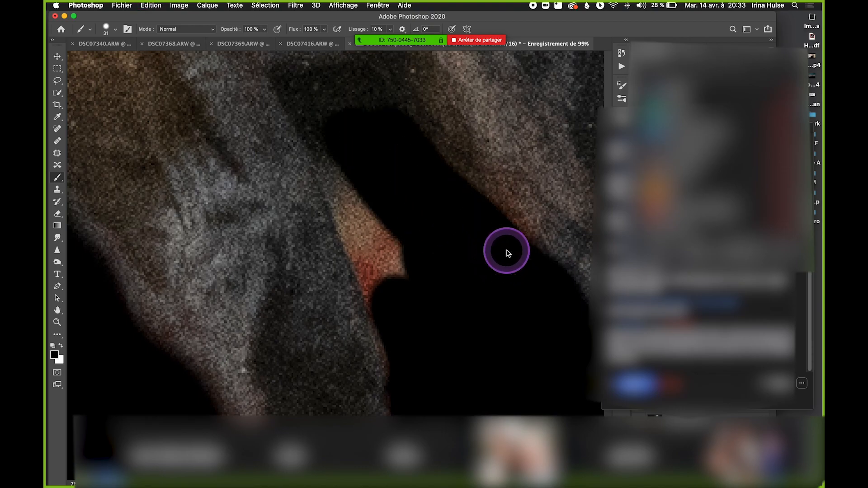
pyautogui.moveTo(333, 130); pyautogui.dragTo(387, 267)
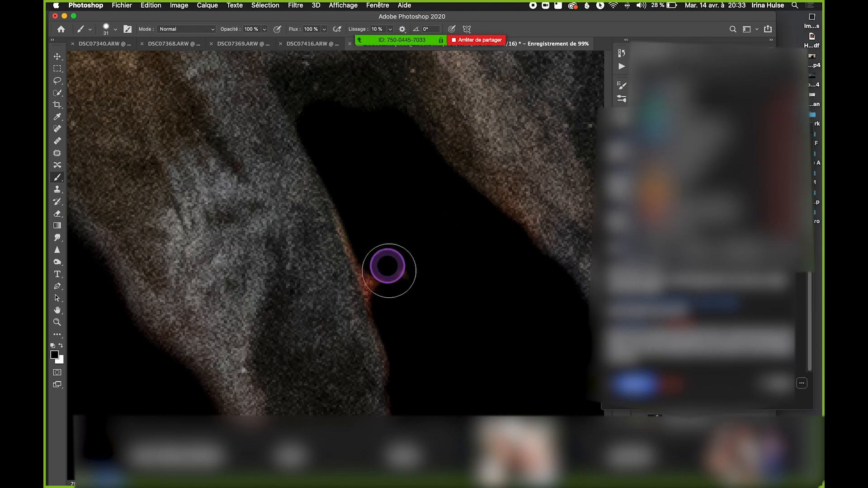
pyautogui.moveTo(341, 162); pyautogui.dragTo(374, 271)
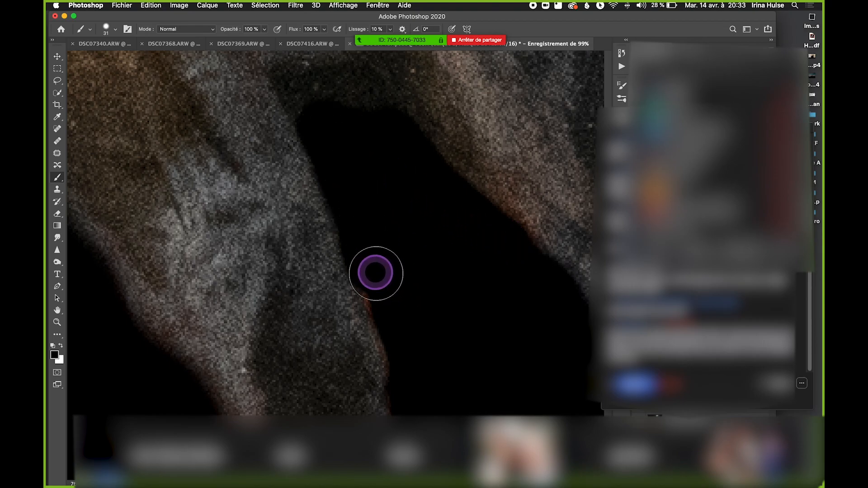
pyautogui.hotkey('ctrl', 'z')
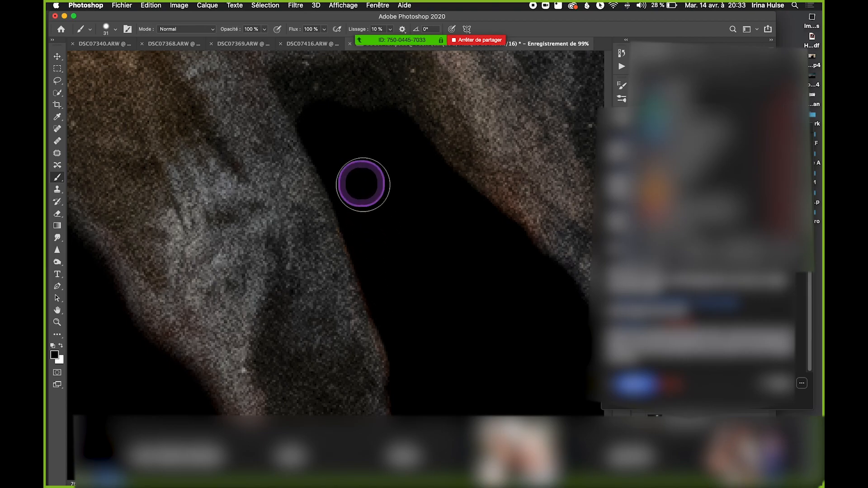
pyautogui.moveTo(390, 253); pyautogui.dragTo(351, 140)
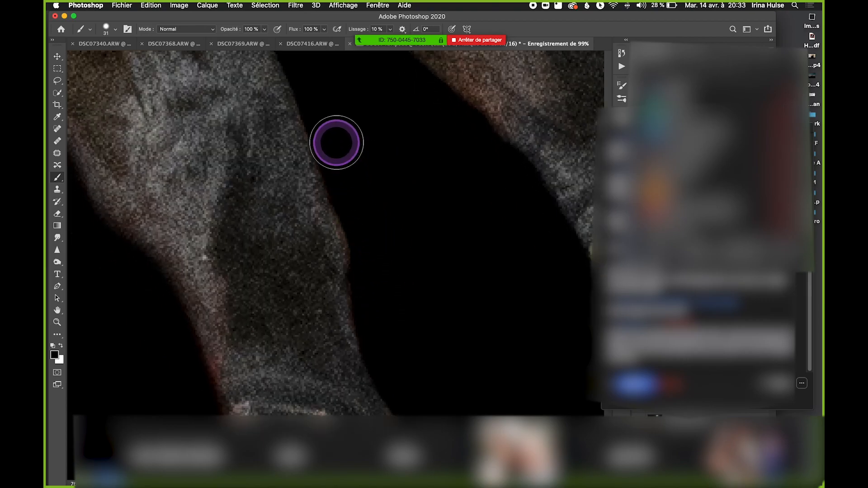
# Examine the red patch between the upper front legs and the outlines down to the boots for leftover background.
pyautogui.scroll(-5, 400, 243)
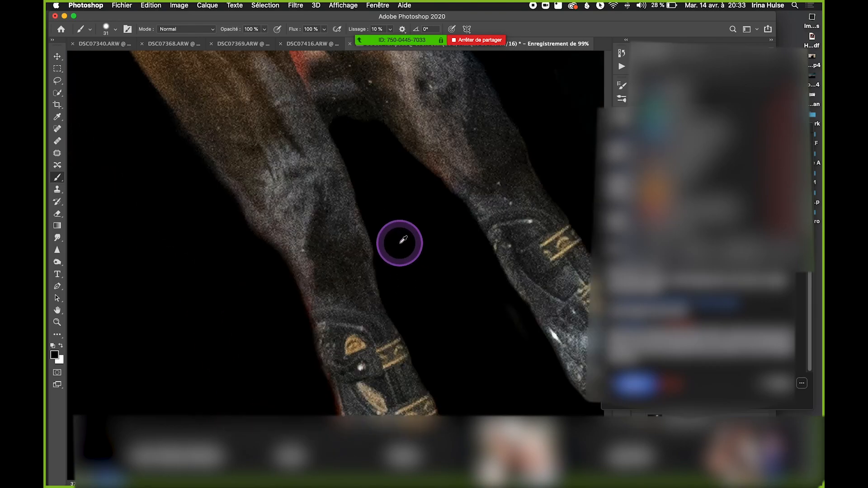
pyautogui.moveTo(315, 55); pyautogui.dragTo(342, 147)
pyautogui.scroll(-5, 342, 146)
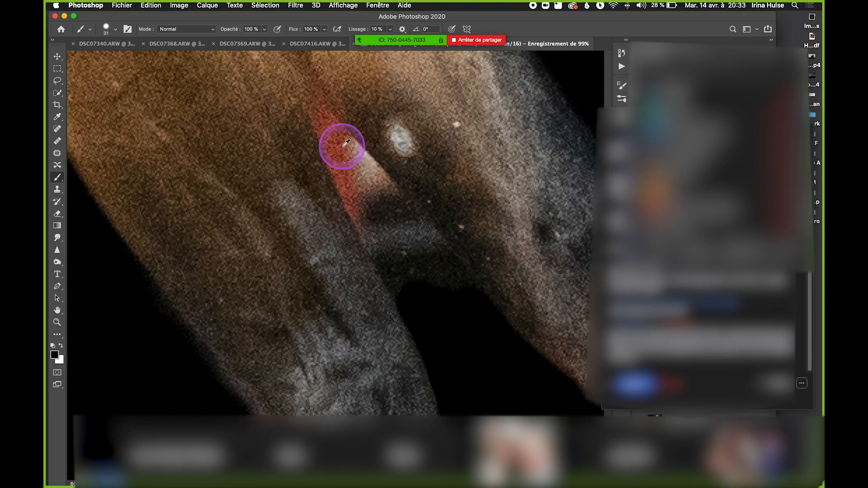
pyautogui.scroll(8, 381, 237)
pyautogui.moveTo(406, 245); pyautogui.dragTo(249, 105)
pyautogui.moveTo(237, 273)
pyautogui.mouseDown()
pyautogui.moveTo(272, 277)
pyautogui.moveTo(502, 357)
pyautogui.moveTo(569, 351)
pyautogui.mouseUp()
pyautogui.scroll(-2, 436, 267)
pyautogui.scroll(-5, 433, 259)
pyautogui.moveTo(466, 161); pyautogui.dragTo(425, 287)
pyautogui.moveTo(454, 219); pyautogui.dragTo(457, 189)
pyautogui.moveTo(429, 259)
pyautogui.mouseDown()
pyautogui.moveTo(419, 240)
pyautogui.moveTo(457, 188)
pyautogui.moveTo(484, 171)
pyautogui.moveTo(443, 209)
pyautogui.mouseUp()
pyautogui.moveTo(386, 187); pyautogui.dragTo(412, 246)
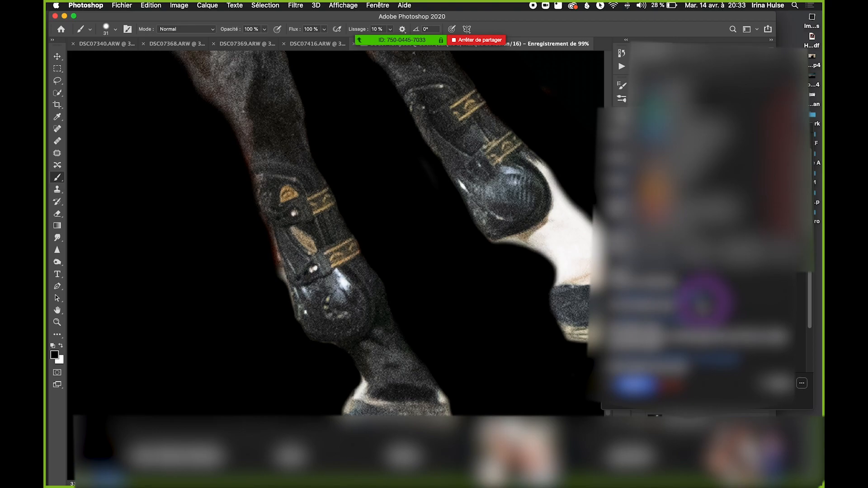
# Save the document and mask out the reddish fringe along the outer edge of the left-hand front leg and its boot.
pyautogui.press('super+s')
pyautogui.moveTo(369, 134); pyautogui.dragTo(393, 173)
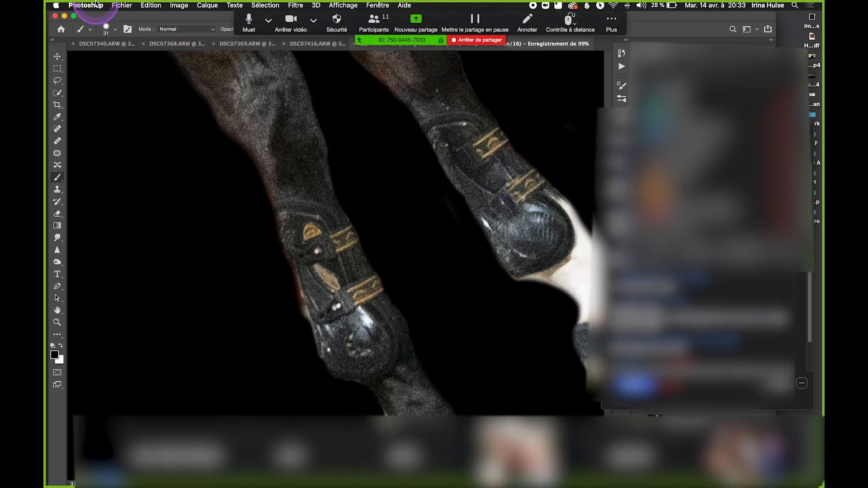
pyautogui.moveTo(345, 131); pyautogui.dragTo(377, 194)
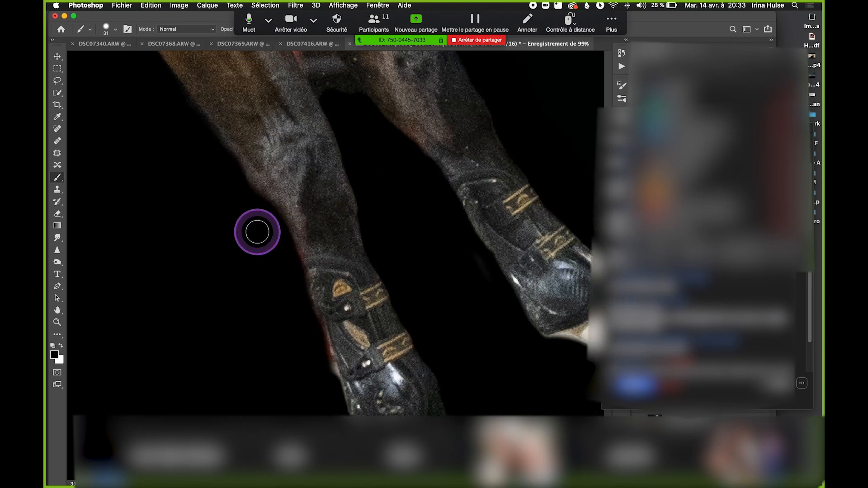
pyautogui.scroll(6, 280, 229)
pyautogui.moveTo(348, 257); pyautogui.dragTo(324, 130)
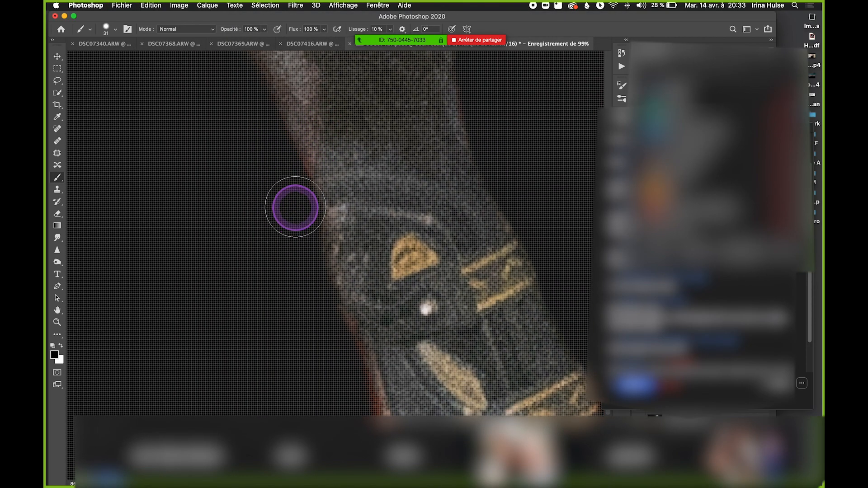
pyautogui.scroll(-10, 272, 111)
pyautogui.moveTo(284, 88)
pyautogui.mouseDown()
pyautogui.moveTo(323, 211)
pyautogui.moveTo(278, 107)
pyautogui.moveTo(308, 151)
pyautogui.moveTo(333, 239)
pyautogui.mouseUp()
pyautogui.moveTo(340, 270)
pyautogui.mouseDown()
pyautogui.moveTo(310, 199)
pyautogui.moveTo(358, 291)
pyautogui.moveTo(320, 232)
pyautogui.moveTo(345, 224)
pyautogui.moveTo(357, 341)
pyautogui.mouseUp()
pyautogui.press('space')
pyautogui.moveTo(341, 304); pyautogui.dragTo(334, 203)
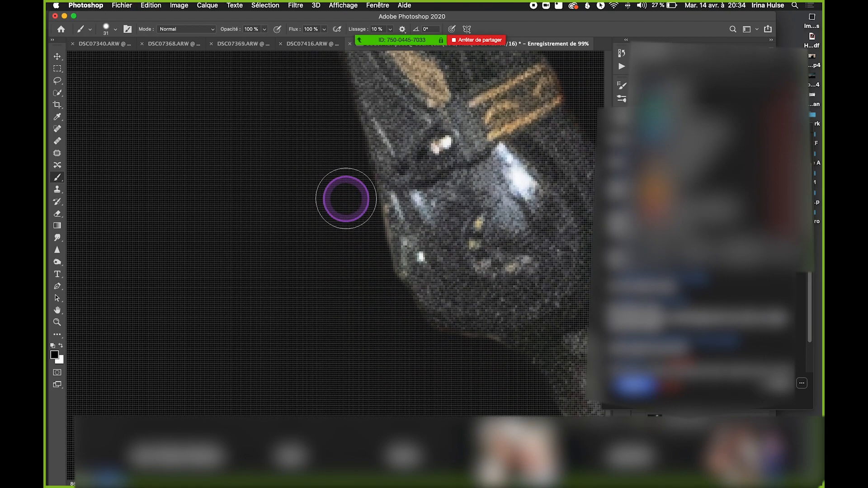
# Mask out the white background remnant between the horse's belly and the rear tip of the girth flap.
pyautogui.scroll(-5, 366, 253)
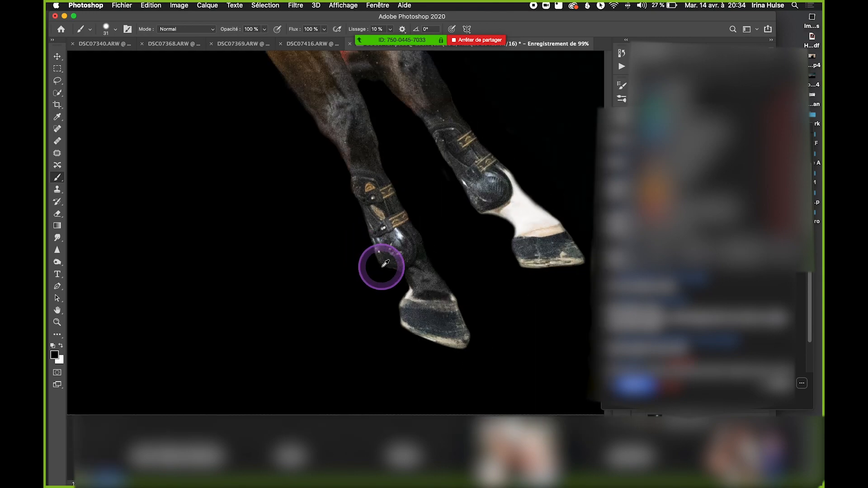
pyautogui.scroll(-4, 384, 267)
pyautogui.scroll(-2, 452, 229)
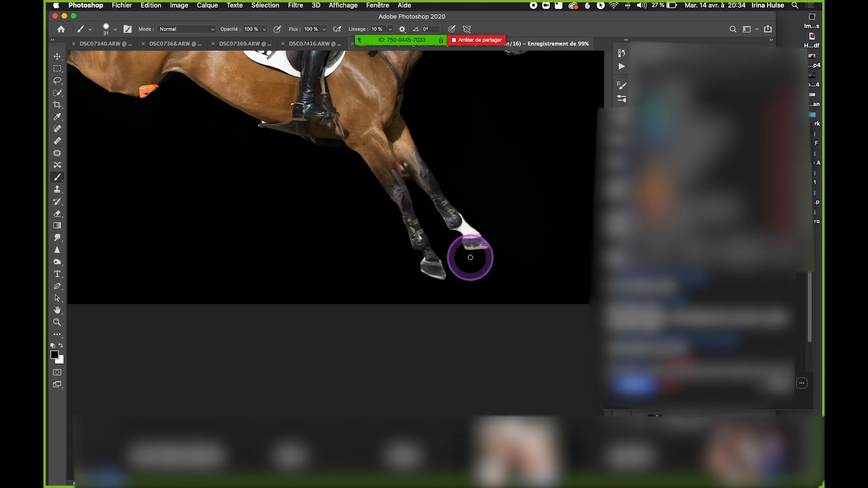
pyautogui.press('space')
pyautogui.moveTo(307, 165); pyautogui.dragTo(457, 253)
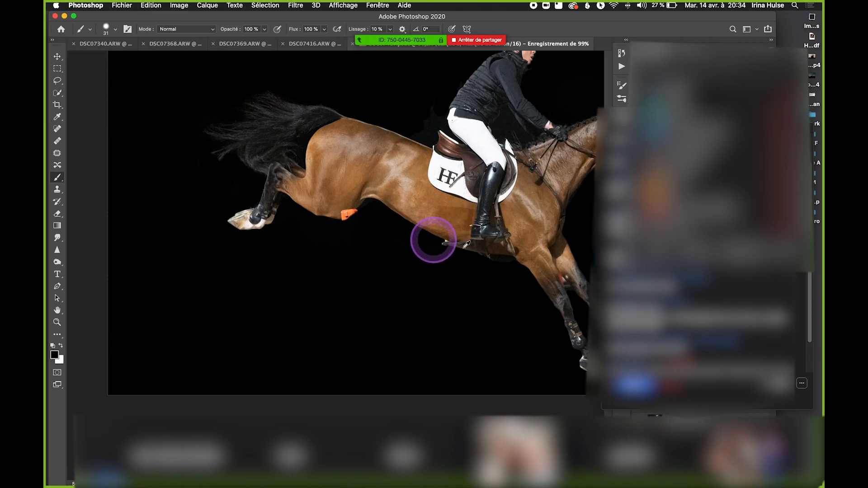
pyautogui.scroll(6, 453, 241)
pyautogui.scroll(4, 354, 215)
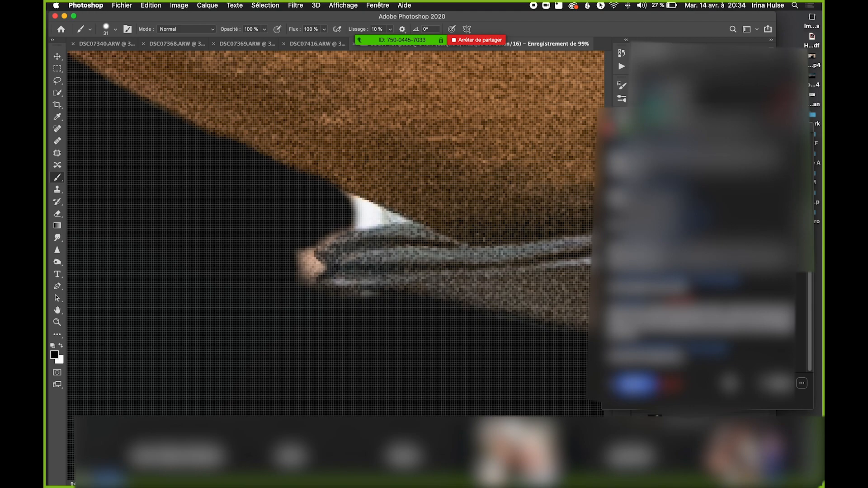
pyautogui.moveTo(314, 217)
pyautogui.mouseDown()
pyautogui.moveTo(348, 219)
pyautogui.moveTo(352, 201)
pyautogui.mouseUp()
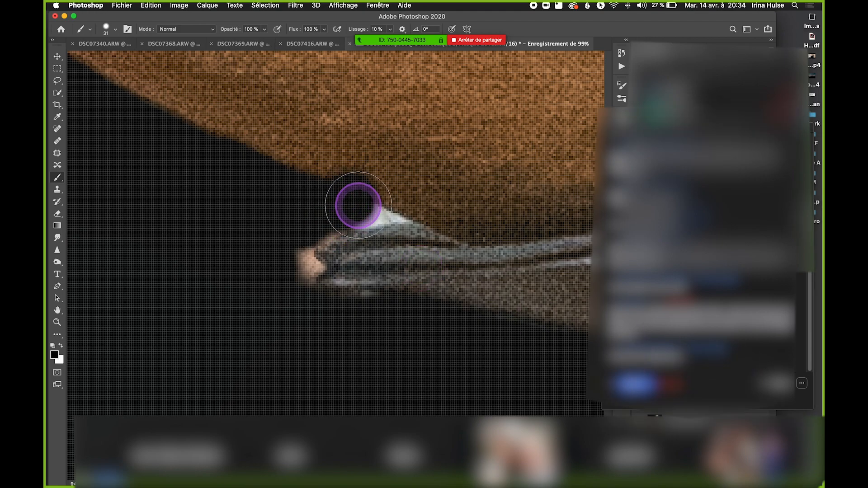
pyautogui.press('super+z')
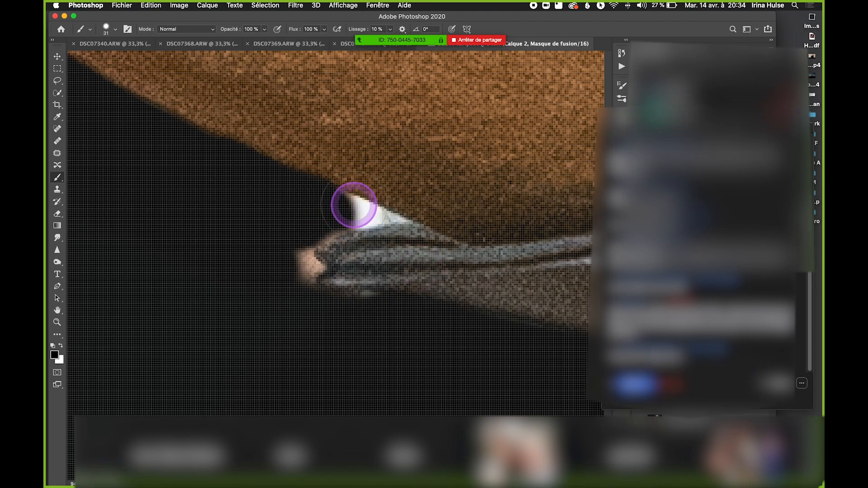
pyautogui.moveTo(359, 197); pyautogui.dragTo(374, 198)
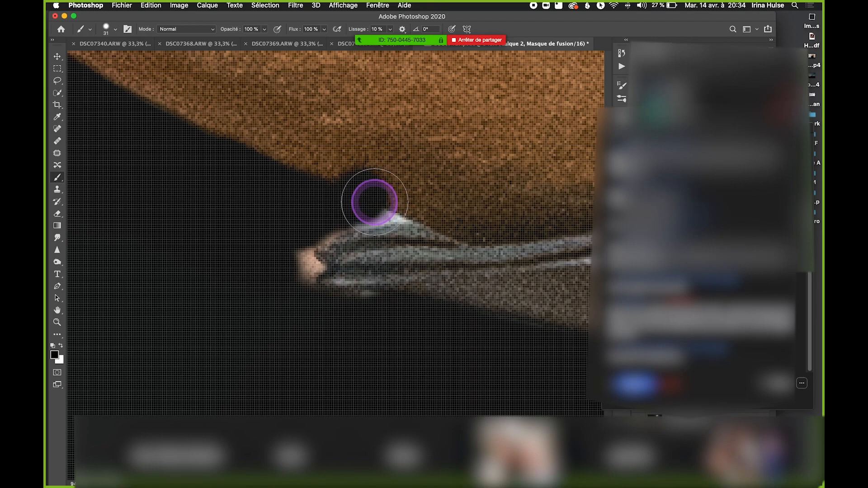
pyautogui.click(374, 198)
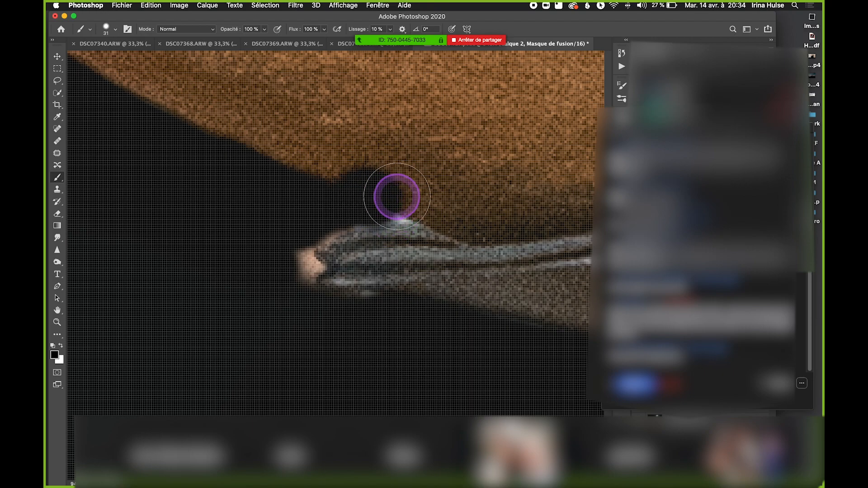
pyautogui.click(397, 197)
# Switch the brush to white and restore the belly's lower edge just above the girth flap.
pyautogui.press('x')
pyautogui.moveTo(368, 163); pyautogui.dragTo(430, 181)
pyautogui.press('super+z')
pyautogui.moveTo(367, 163); pyautogui.dragTo(437, 180)
pyautogui.press('super+z')
pyautogui.moveTo(372, 153); pyautogui.dragTo(430, 176)
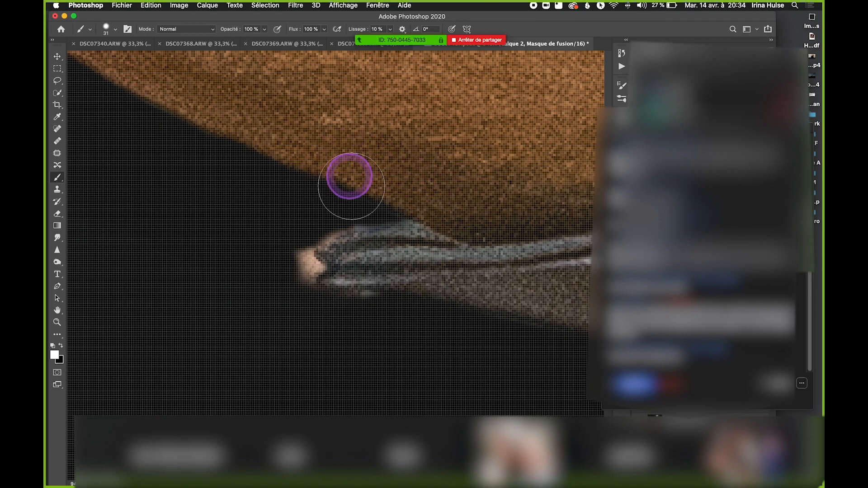
# Save the document, switch the brush back to black and mask out the beige spot at the girth flap's tip.
pyautogui.press('super+s')
pyautogui.press('x')
pyautogui.click(297, 269)
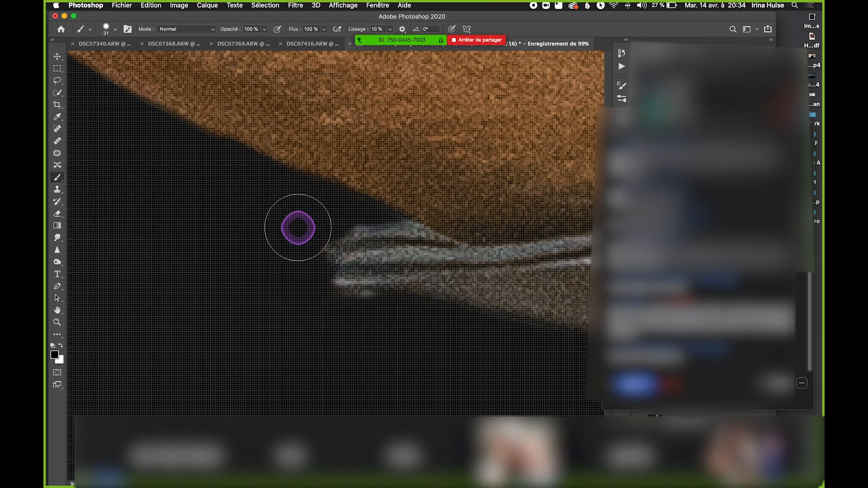
# Enlarge the brush to 102 px, mask out the grainy dark background above the horse's back behind the saddle, and save the document.
pyautogui.scroll(-5, 317, 256)
pyautogui.scroll(-3, 439, 304)
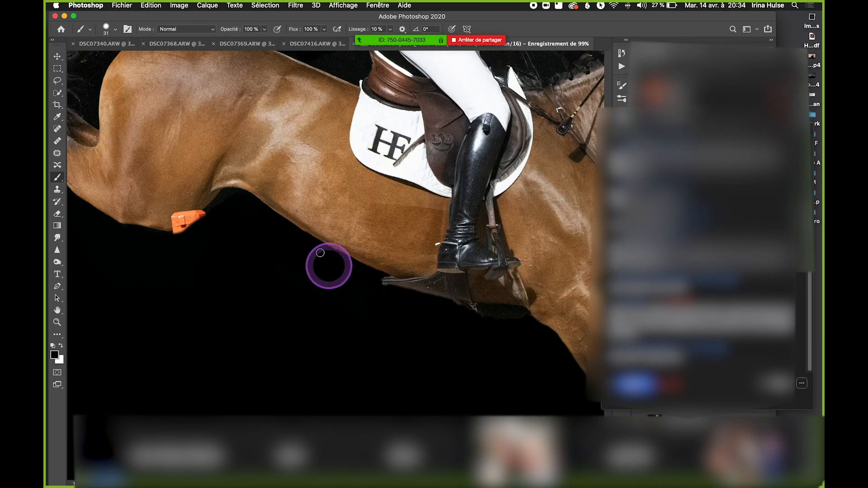
pyautogui.hscroll(-5, 320, 253)
pyautogui.moveTo(726, 68); pyautogui.dragTo(732, 22)
pyautogui.click(285, 264)
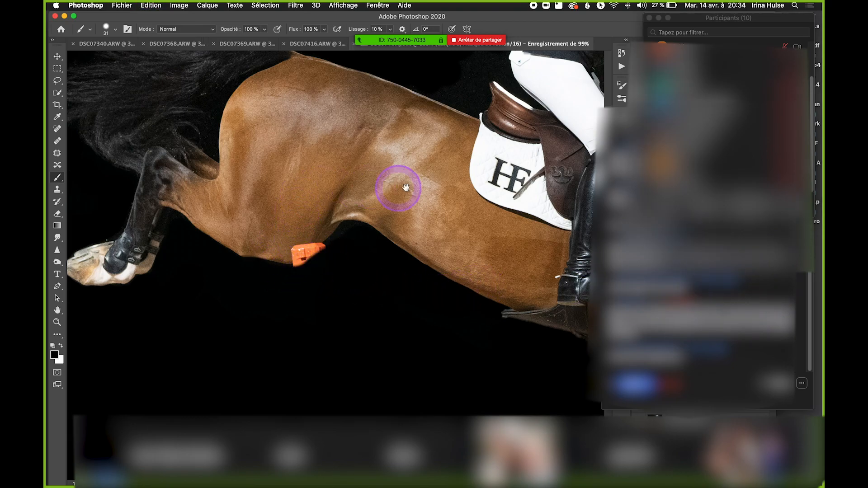
pyautogui.moveTo(406, 187); pyautogui.dragTo(324, 281)
pyautogui.scroll(5, 392, 159)
pyautogui.moveTo(382, 145)
pyautogui.mouseDown()
pyautogui.moveTo(359, 264)
pyautogui.moveTo(292, 263)
pyautogui.moveTo(374, 273)
pyautogui.moveTo(395, 75)
pyautogui.mouseUp()
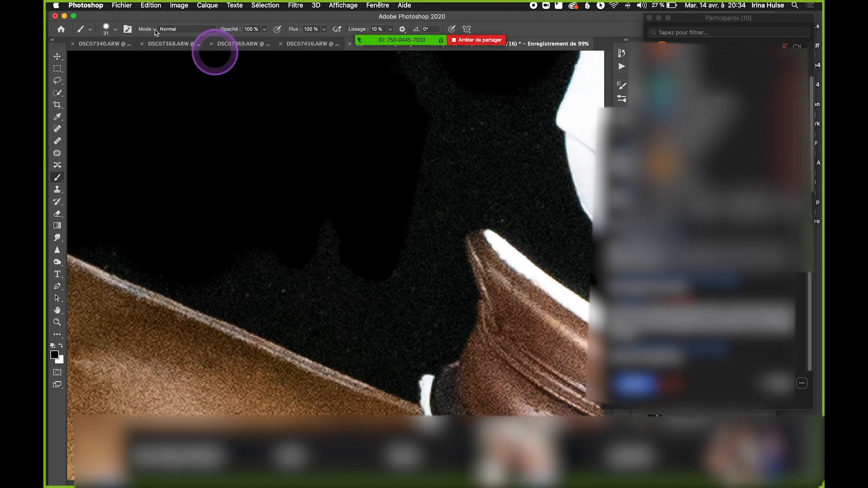
pyautogui.click(107, 30)
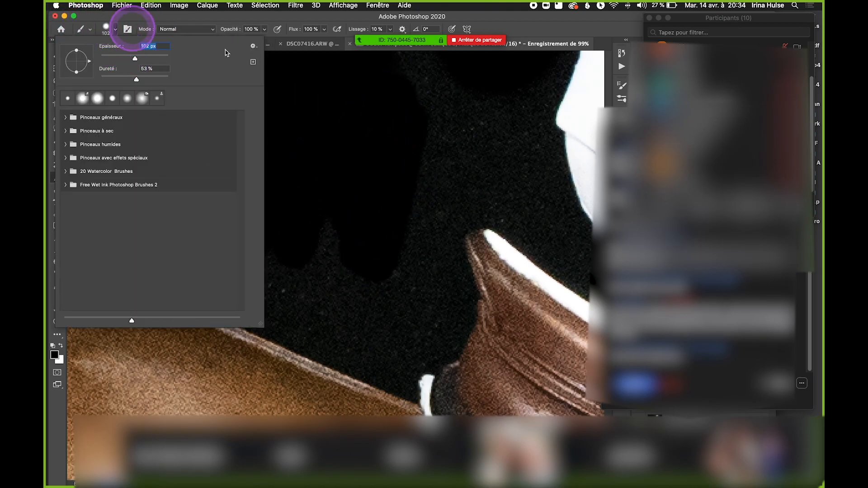
pyautogui.moveTo(410, 105)
pyautogui.mouseDown()
pyautogui.moveTo(427, 167)
pyautogui.moveTo(413, 118)
pyautogui.moveTo(318, 219)
pyautogui.moveTo(241, 251)
pyautogui.moveTo(291, 275)
pyautogui.moveTo(411, 306)
pyautogui.moveTo(386, 263)
pyautogui.moveTo(408, 315)
pyautogui.mouseUp()
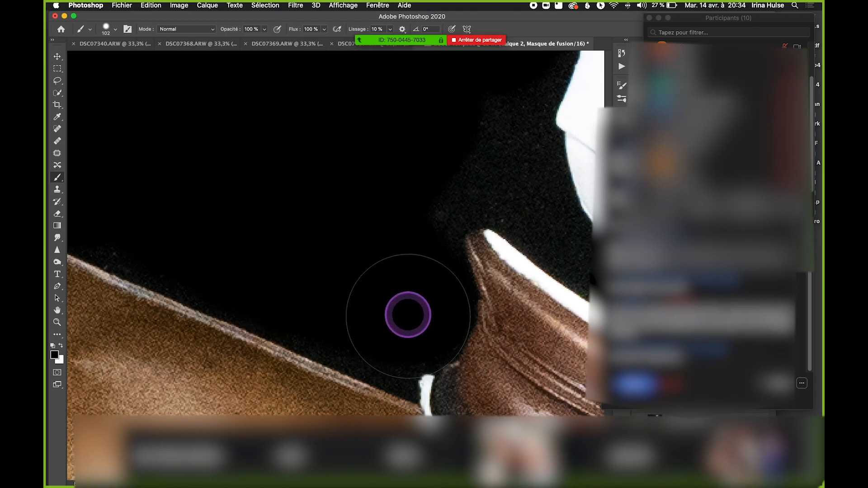
pyautogui.press('super+s')
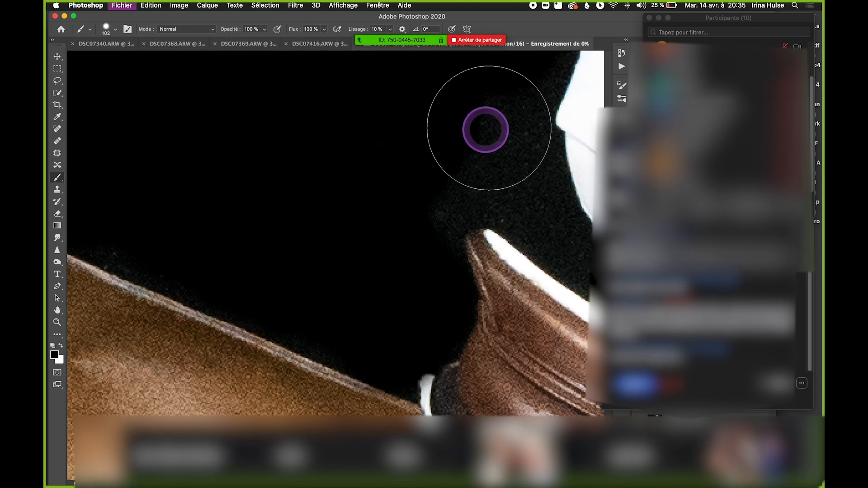
# Reduce the brush to 52 px and mask out the grainy background in the gap between the saddle's cantle and the rider's white breeches.
pyautogui.moveTo(475, 170); pyautogui.dragTo(293, 199)
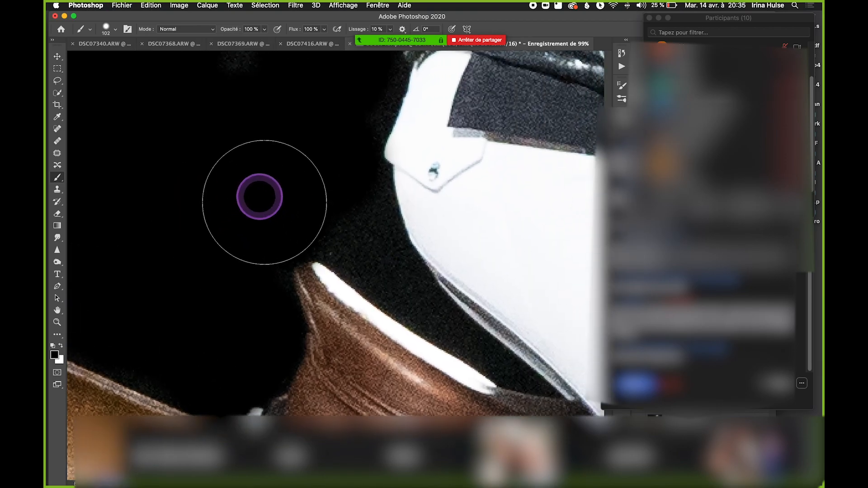
pyautogui.click(116, 29)
pyautogui.press('Return')
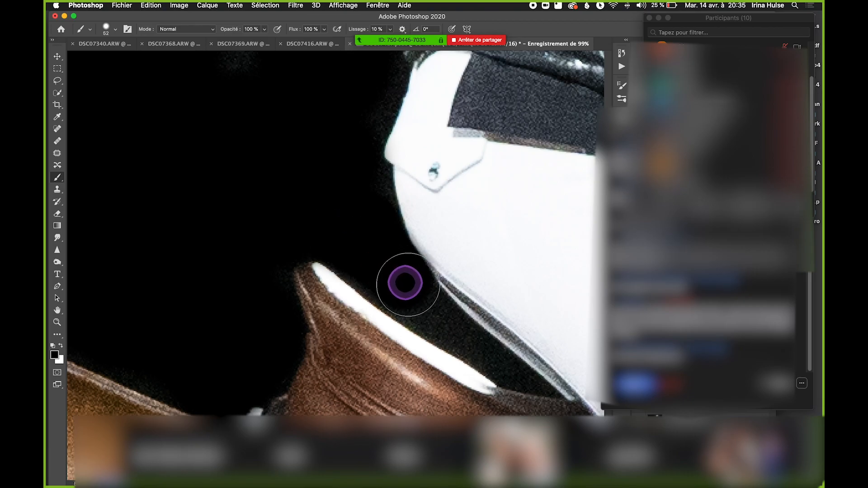
pyautogui.moveTo(449, 289); pyautogui.dragTo(325, 195)
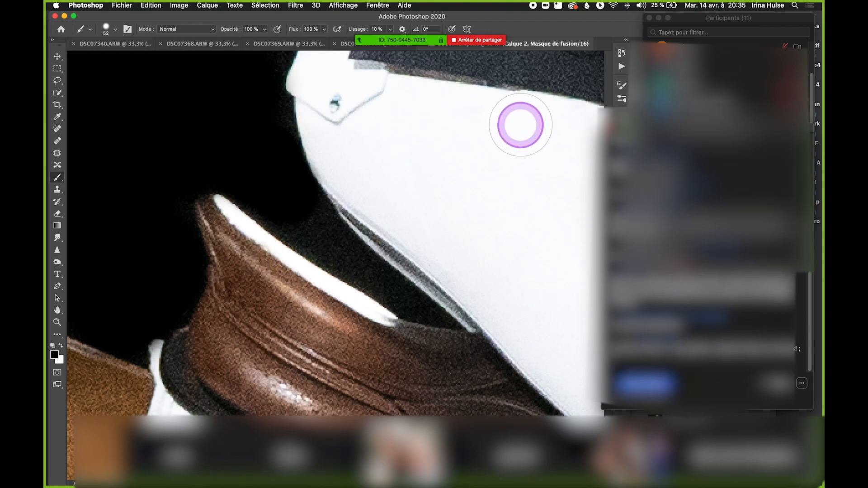
pyautogui.click(389, 256)
pyautogui.press('super+z')
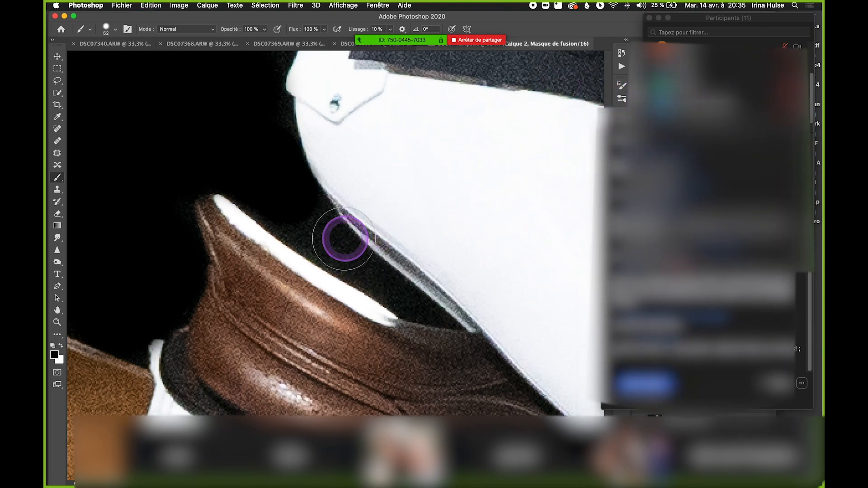
pyautogui.moveTo(313, 233); pyautogui.dragTo(468, 343)
# Switch the brush to white and restore the overpainted edges of the rider's breeches and the saddle.
pyautogui.press('x')
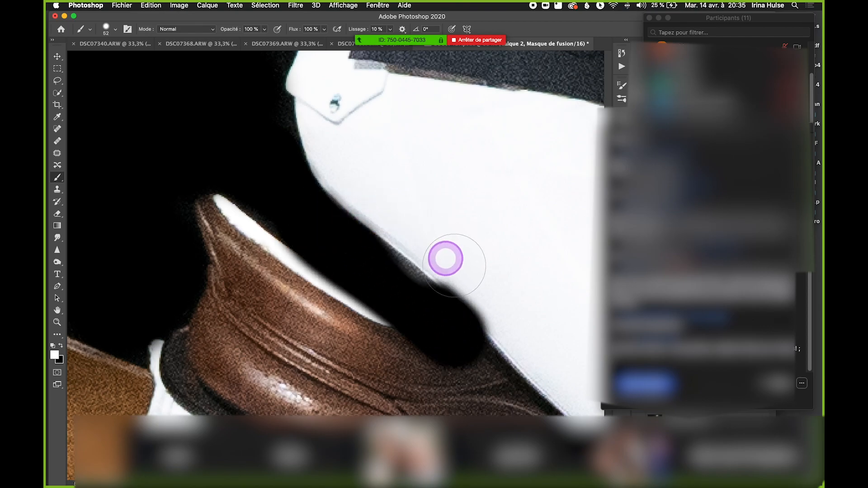
pyautogui.moveTo(520, 331); pyautogui.dragTo(445, 234)
pyautogui.moveTo(349, 327); pyautogui.dragTo(457, 365)
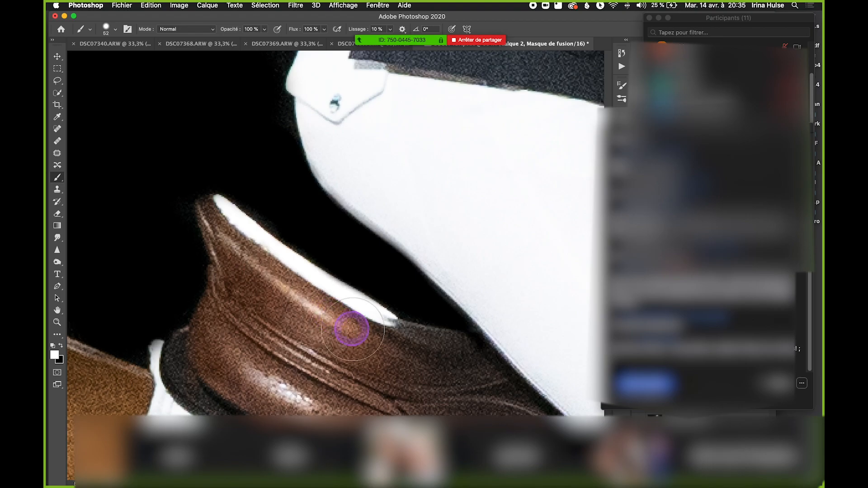
pyautogui.scroll(-10, 473, 361)
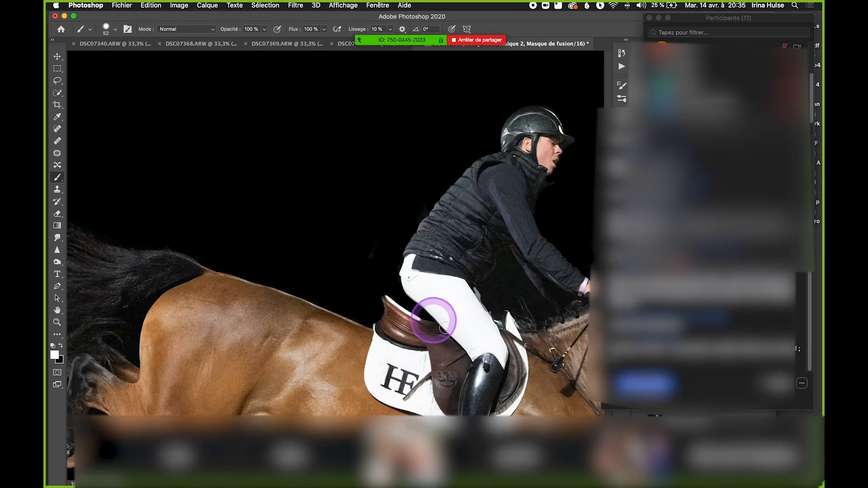
# Touch up the mask beside the rider's lower back and white breeches, and save the document.
pyautogui.hotkey('ctrl', 's')
pyautogui.scroll(10, 376, 269)
pyautogui.press('x')
pyautogui.moveTo(415, 243)
pyautogui.mouseDown()
pyautogui.moveTo(408, 279)
pyautogui.moveTo(406, 243)
pyautogui.moveTo(385, 272)
pyautogui.mouseUp()
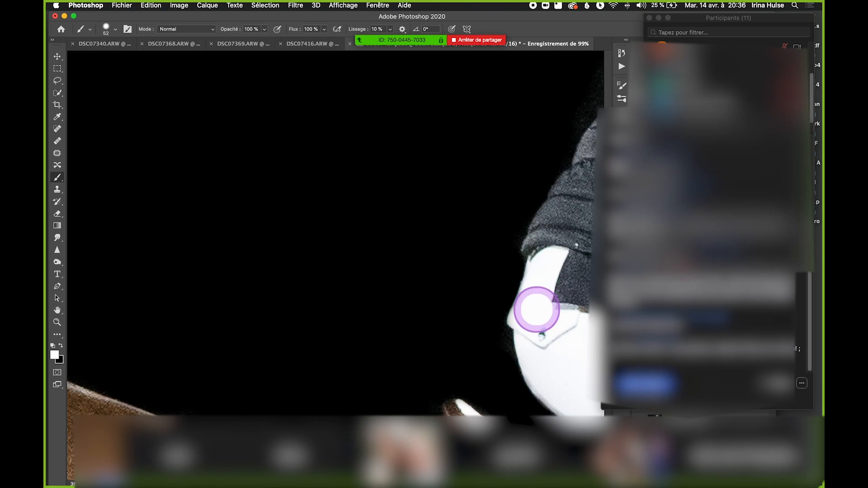
pyautogui.scroll(-5, 550, 277)
pyautogui.press('super+s')
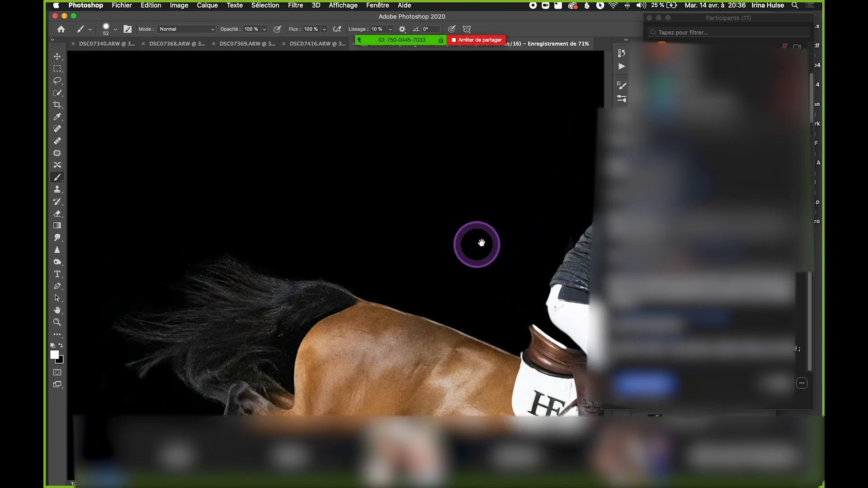
# Examine the cutout's front legs, chest, head and hindquarters for leftover background, and save the document again.
pyautogui.moveTo(474, 244); pyautogui.dragTo(261, 116)
pyautogui.moveTo(429, 238); pyautogui.dragTo(234, 118)
pyautogui.moveTo(384, 306); pyautogui.dragTo(316, 201)
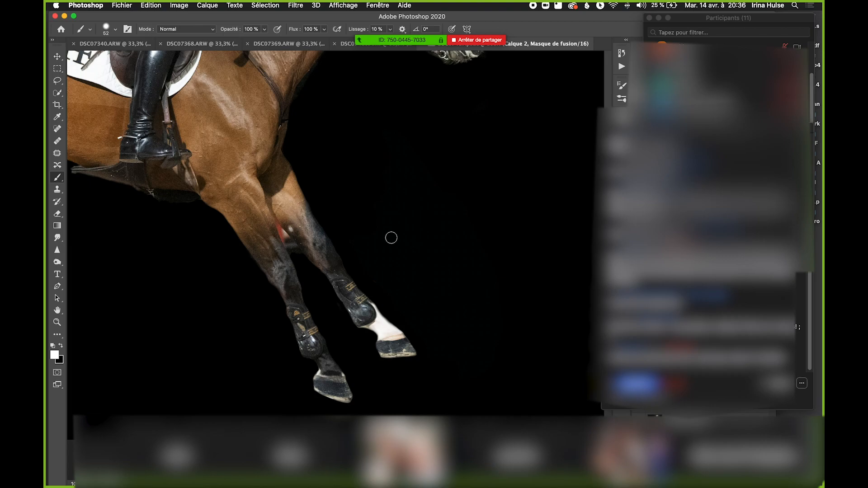
pyautogui.scroll(5, 327, 206)
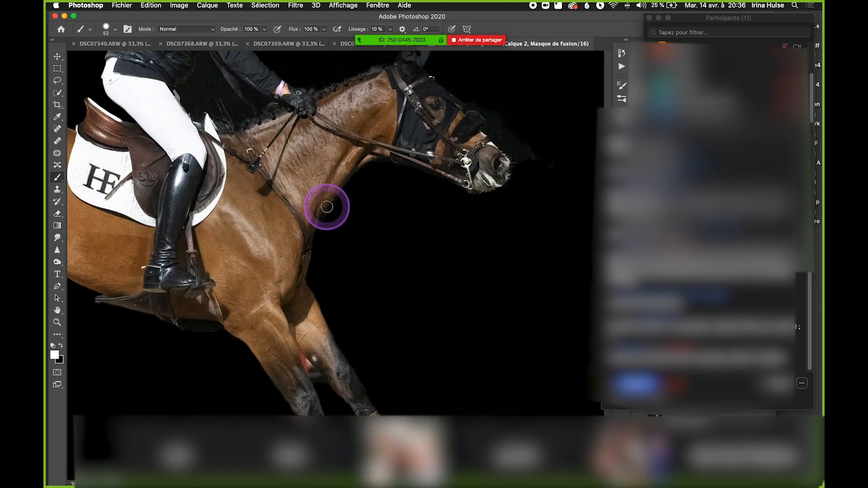
pyautogui.scroll(-5, 355, 152)
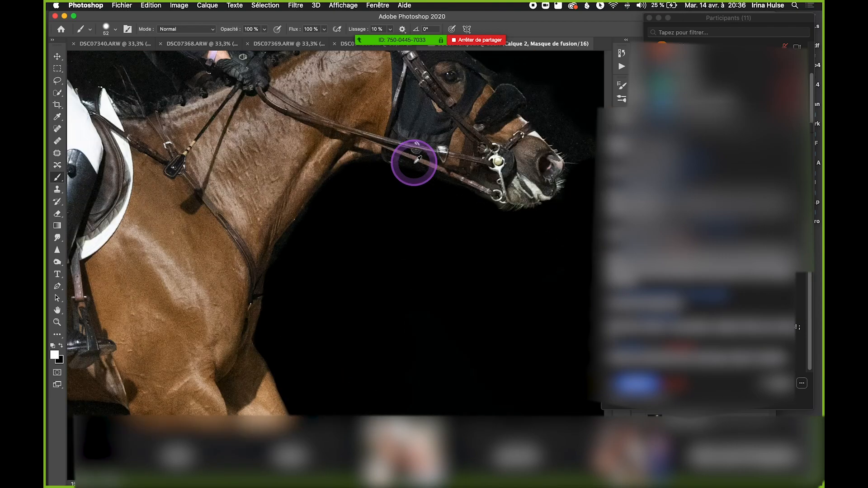
pyautogui.press('super+s')
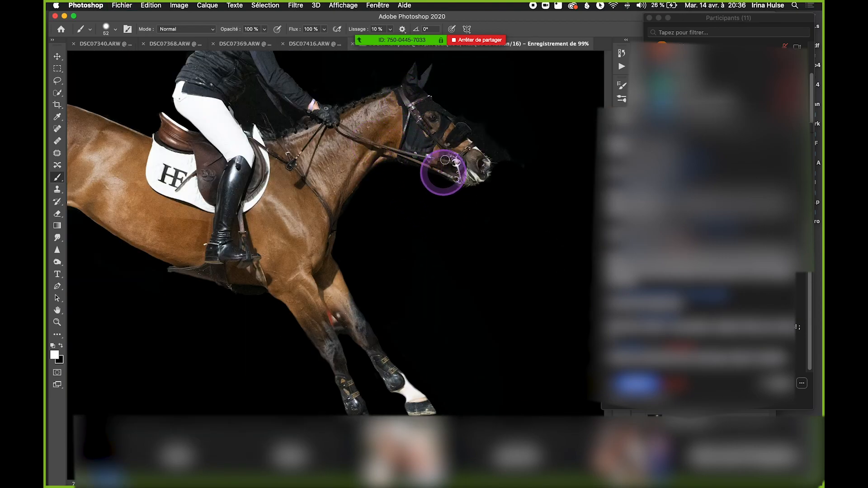
pyautogui.moveTo(391, 281); pyautogui.dragTo(426, 250)
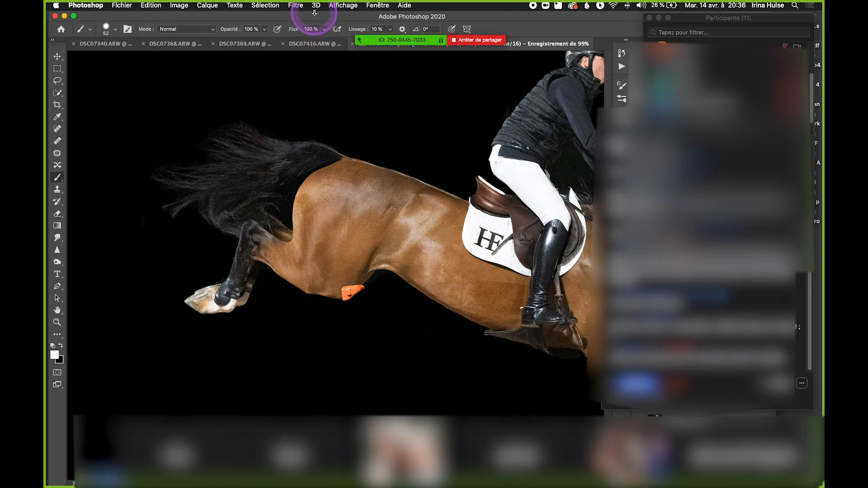
# Move the Photoshop window aside and choose the whiteboard as the new share source in Zoom.
pyautogui.moveTo(315, 19); pyautogui.dragTo(622, 328)
pyautogui.moveTo(474, 18)
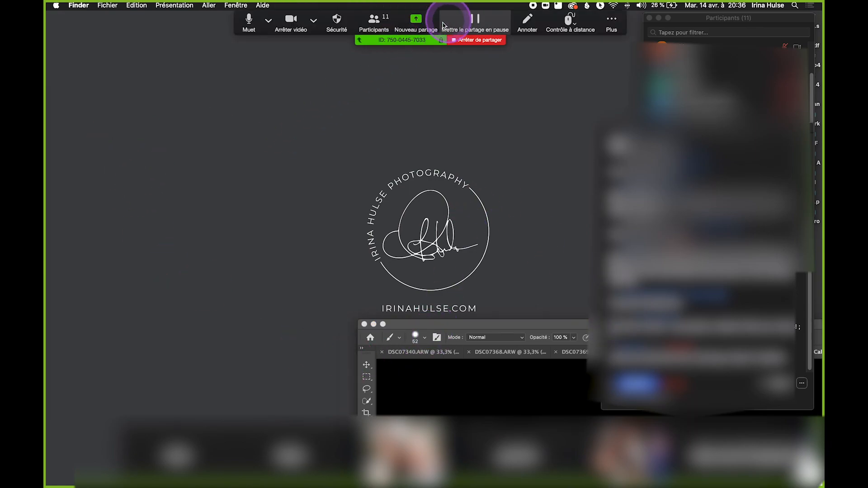
pyautogui.click(415, 20)
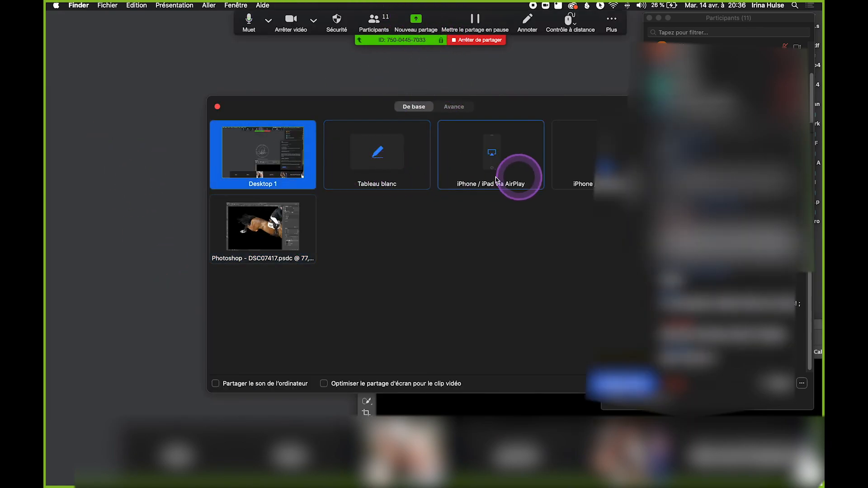
pyautogui.click(371, 152)
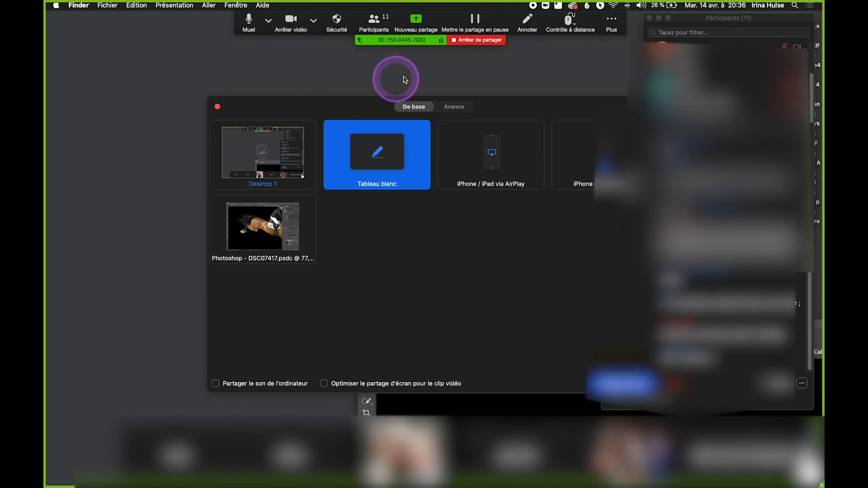
pyautogui.click(441, 107)
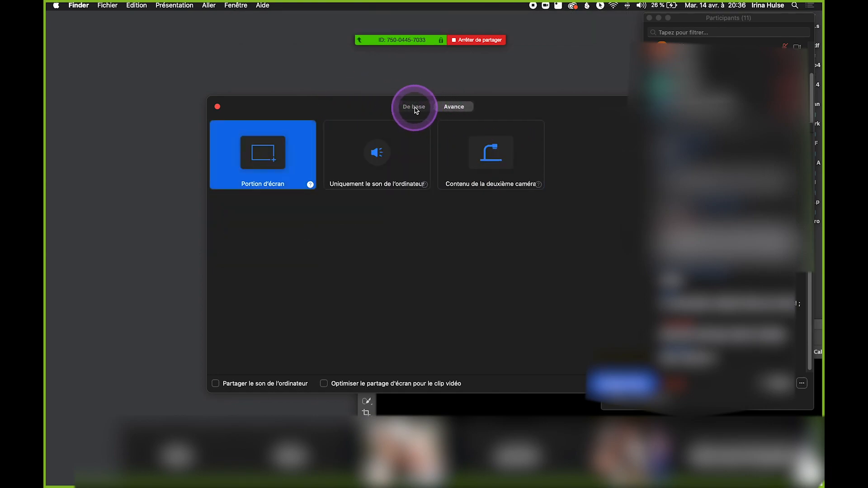
pyautogui.click(414, 109)
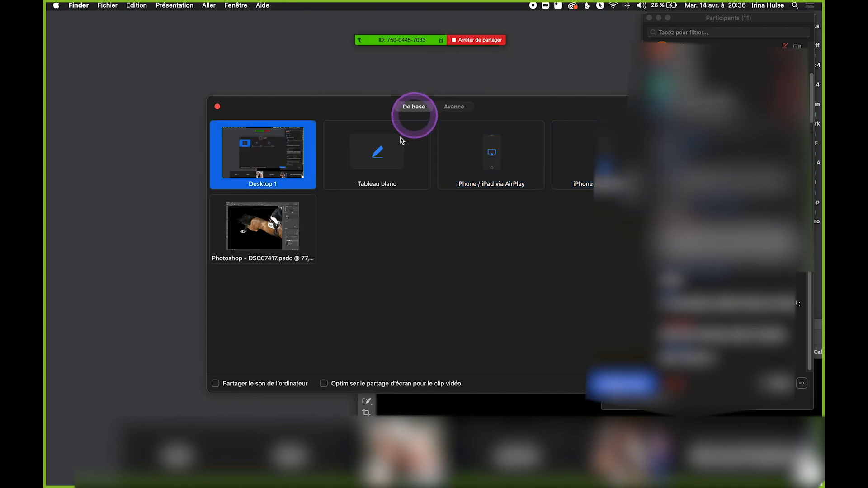
pyautogui.click(378, 135)
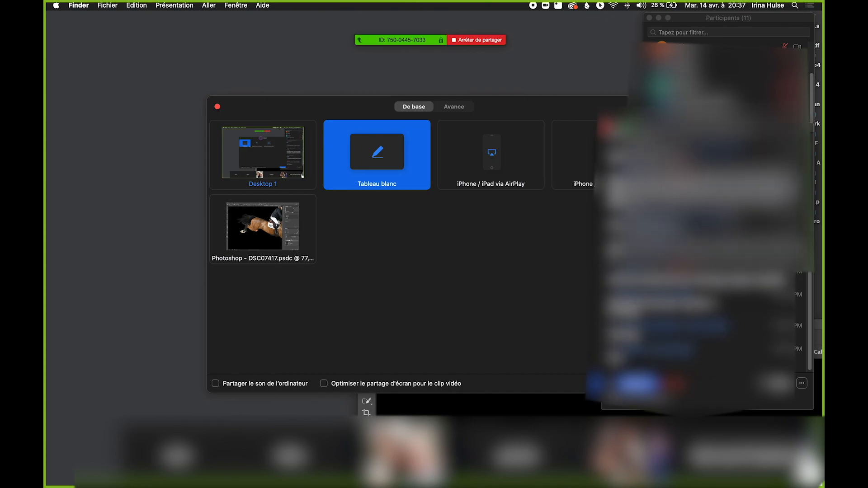
# Switch to Chrome and move its window higher on the desktop.
pyautogui.moveTo(54, 170)
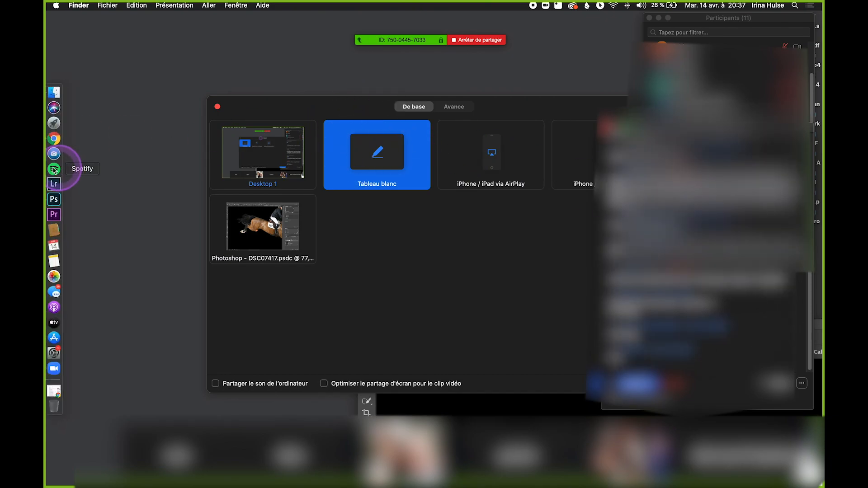
pyautogui.click(54, 138)
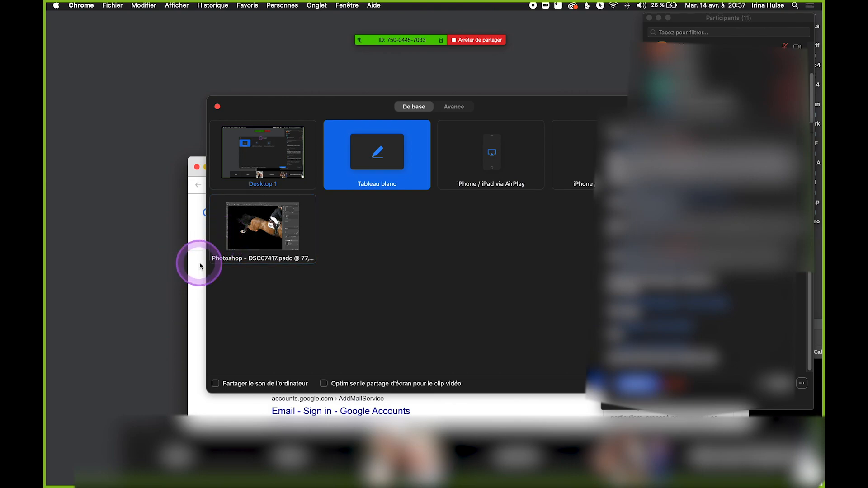
pyautogui.moveTo(202, 165); pyautogui.dragTo(221, 77)
# Share the whiteboard in the Zoom meeting instead of the desktop and move its window up out of the way.
pyautogui.moveTo(407, 39)
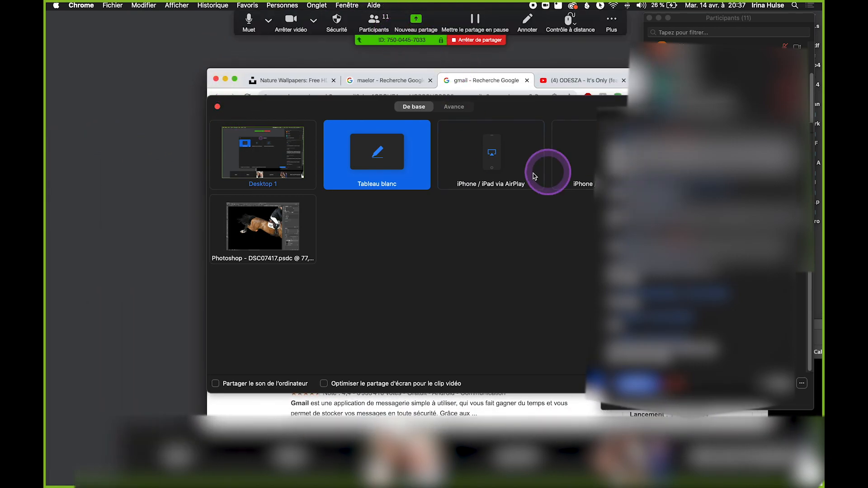
pyautogui.click(418, 27)
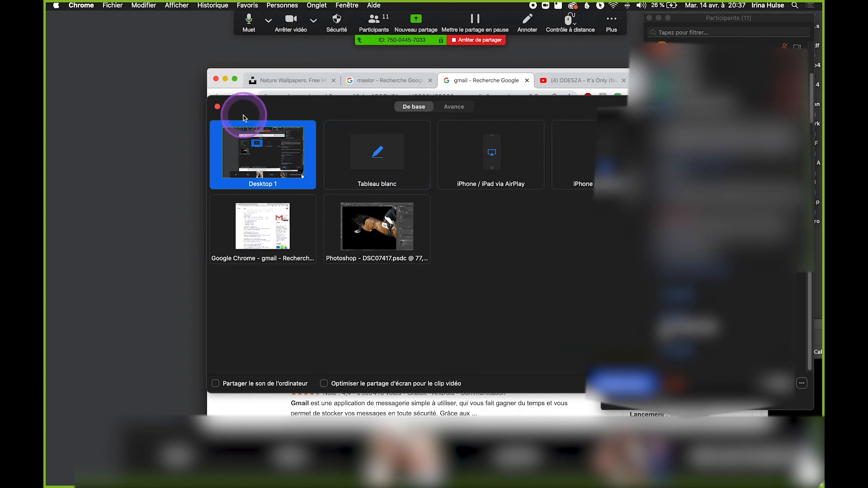
pyautogui.click(383, 156)
pyautogui.click(623, 383)
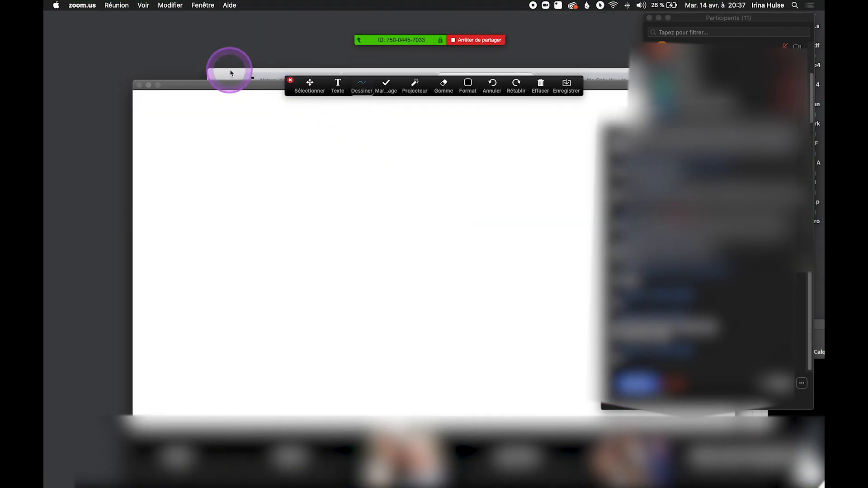
pyautogui.moveTo(237, 85); pyautogui.dragTo(202, 23)
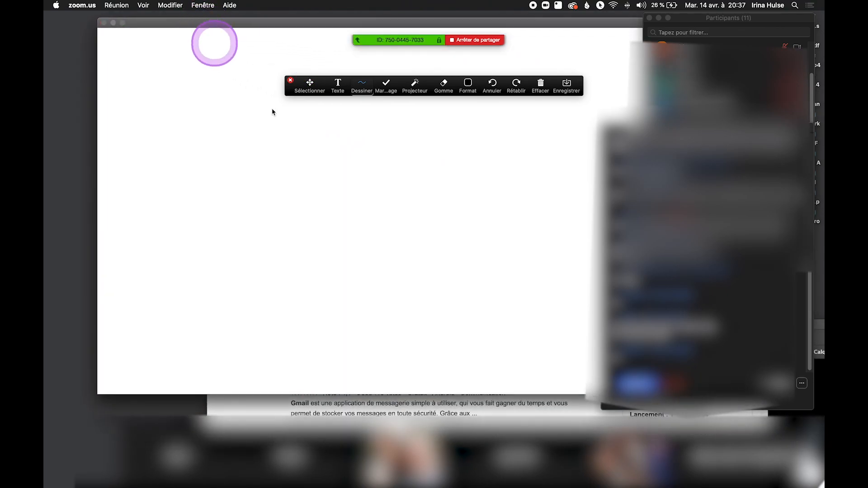
# Open Gmail from the Google search results in Chrome and reposition the browser window over the whiteboard.
pyautogui.click(460, 404)
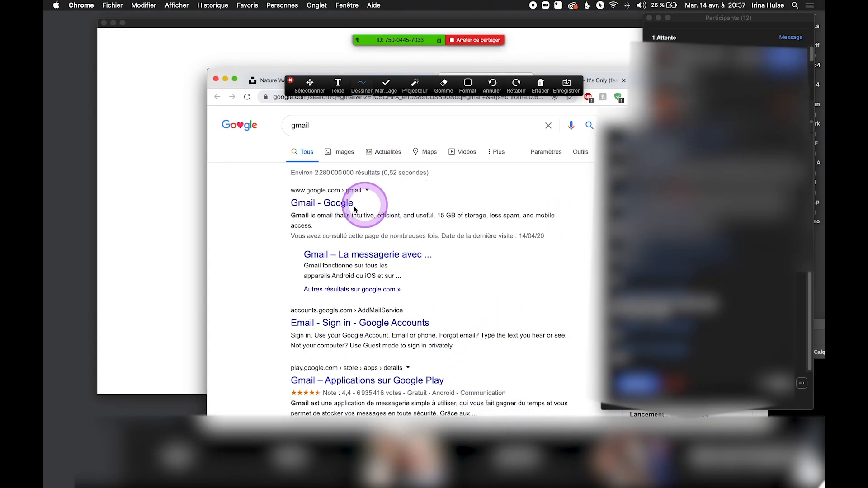
pyautogui.click(340, 204)
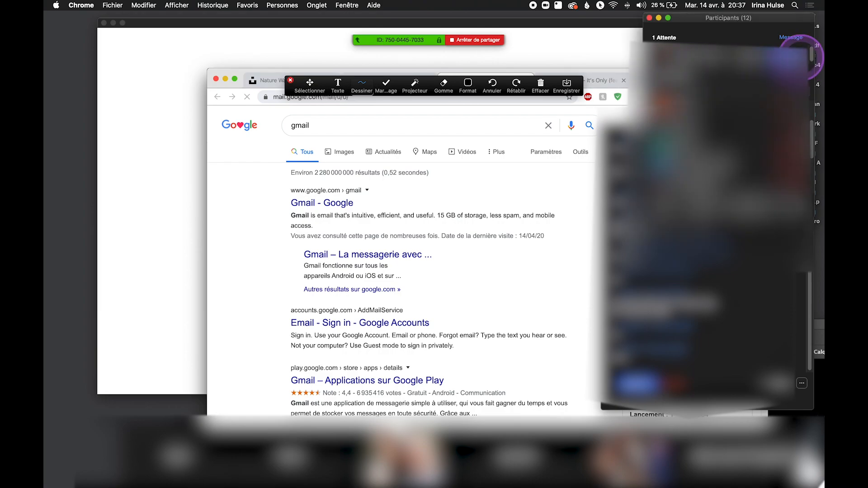
pyautogui.moveTo(289, 71); pyautogui.dragTo(339, 266)
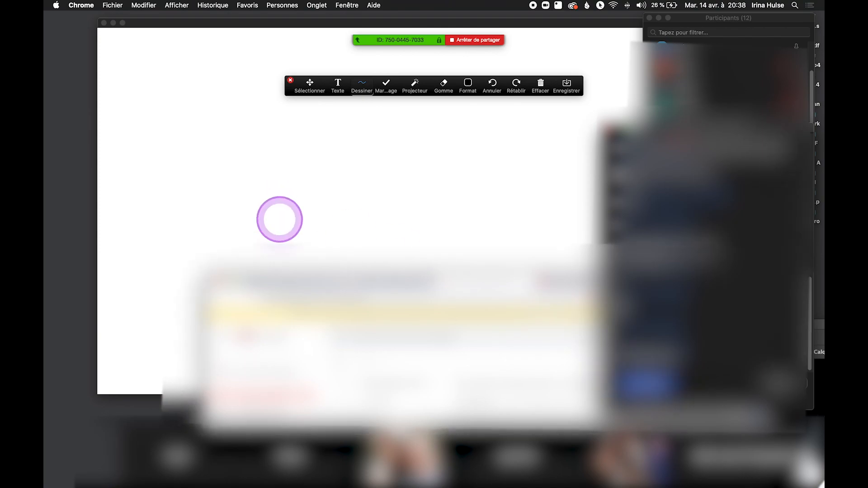
pyautogui.moveTo(236, 272); pyautogui.dragTo(48, 184)
pyautogui.moveTo(568, 190); pyautogui.dragTo(115, 272)
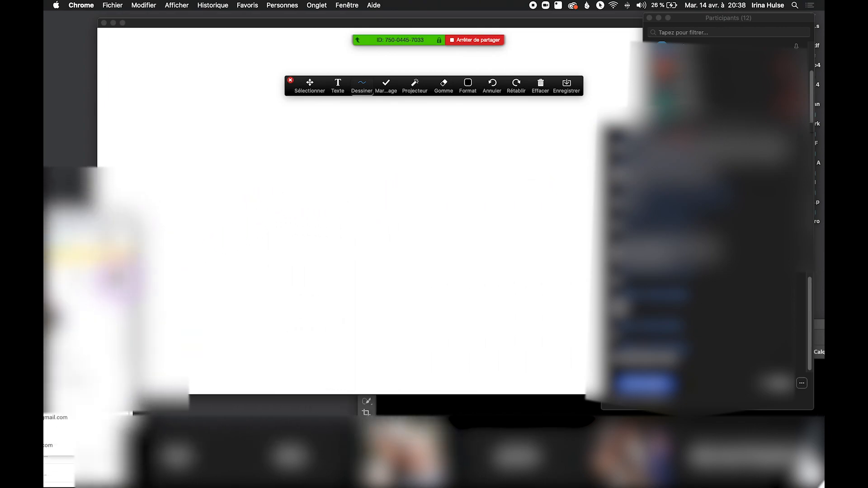
pyautogui.moveTo(114, 209); pyautogui.dragTo(691, 199)
# Open the e-mail containing the grazing horse photo, preview the attachment _L5A7414.JPG and download it.
pyautogui.click(96, 359)
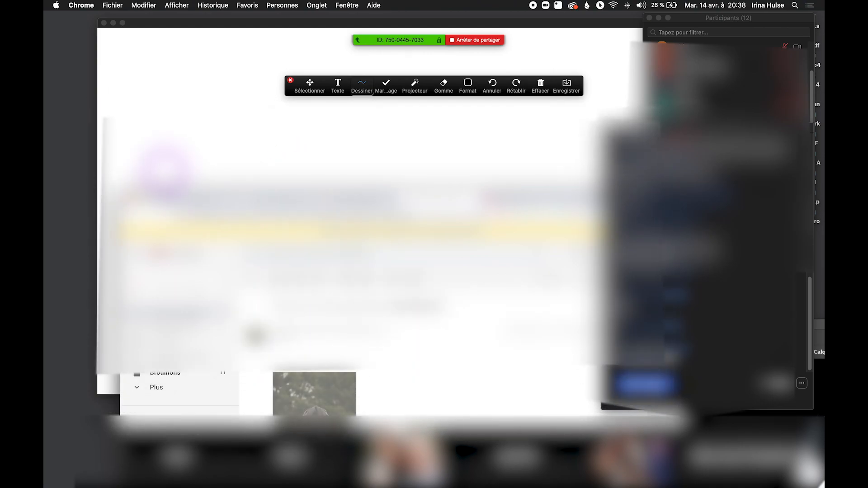
pyautogui.moveTo(167, 185); pyautogui.dragTo(145, 78)
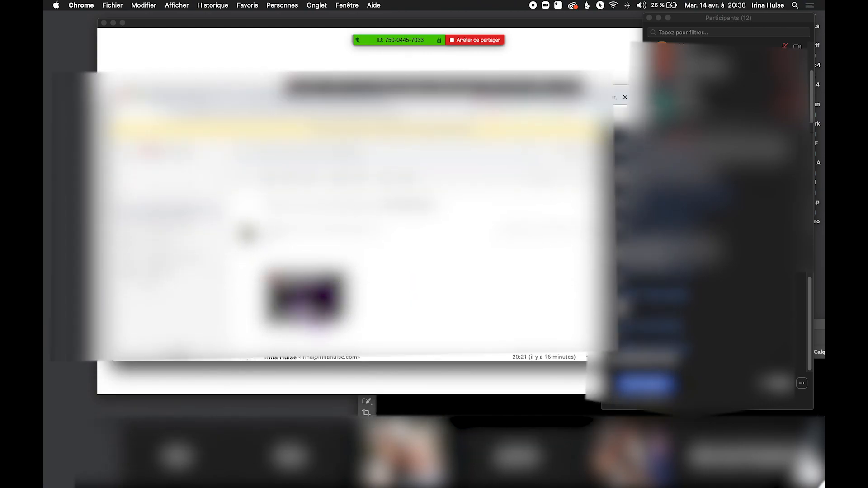
pyautogui.click(609, 89)
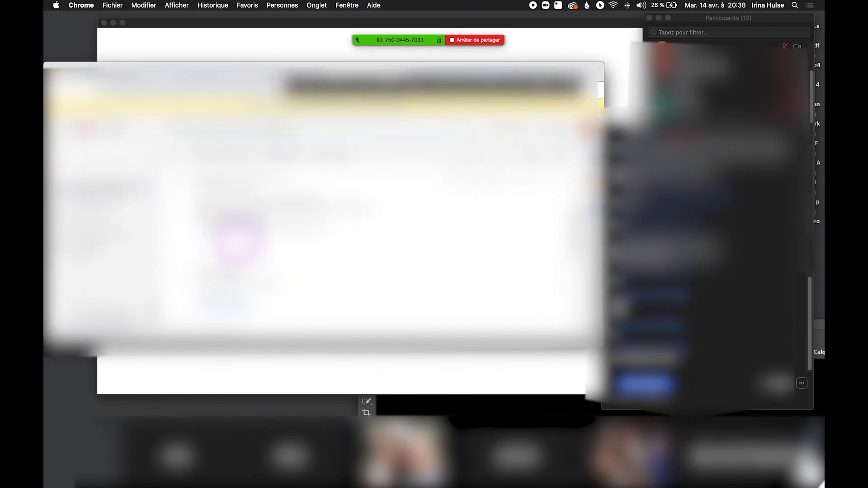
pyautogui.click(236, 248)
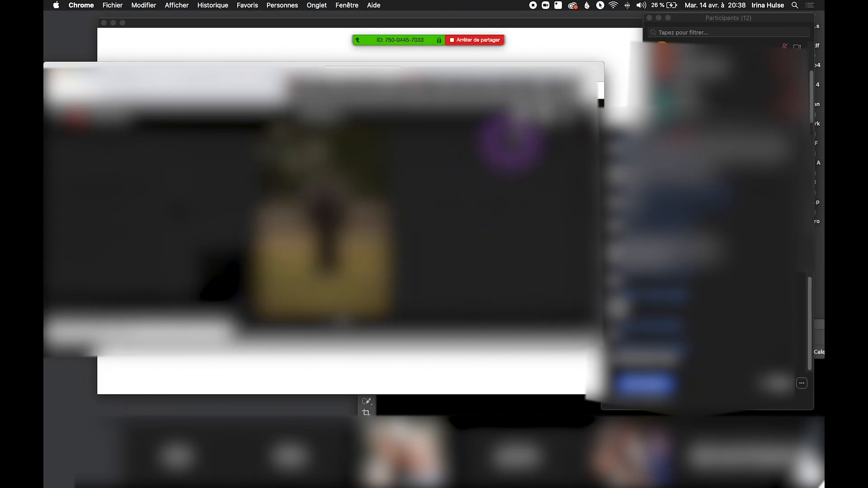
pyautogui.click(568, 112)
# Move the browser window away from the meeting controls and switch the Zoom share back to Desktop 1.
pyautogui.moveTo(596, 76); pyautogui.dragTo(689, 170)
pyautogui.moveTo(441, 39)
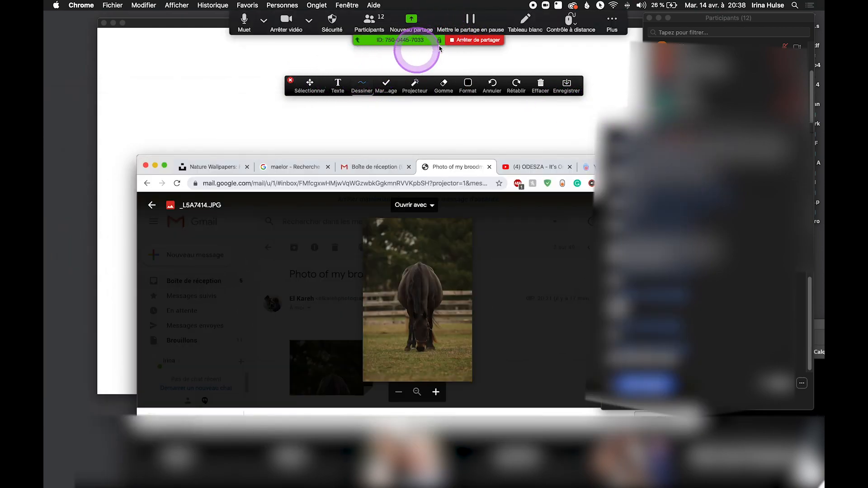
pyautogui.click(429, 20)
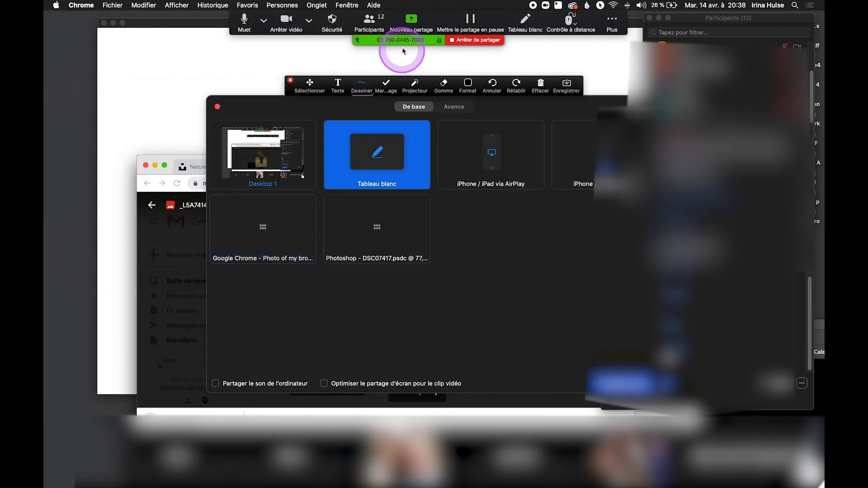
pyautogui.click(290, 145)
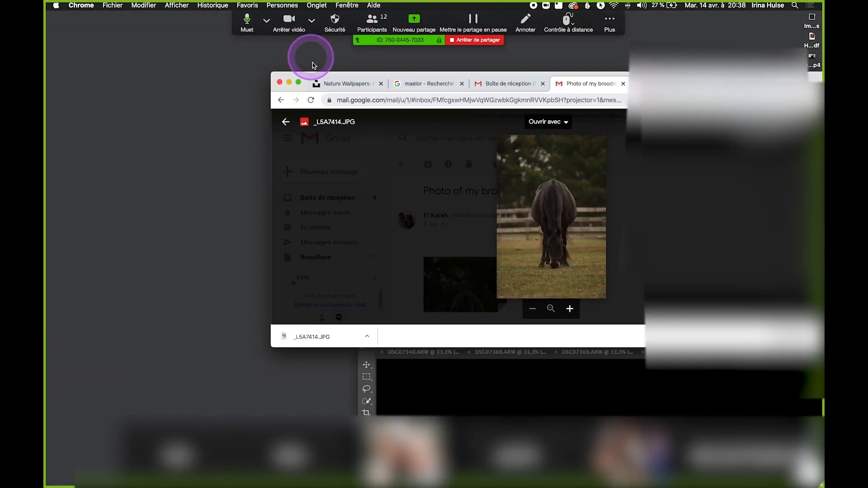
# Move the browser window aside and open the downloaded _L5A7414.JPG from the desktop in Photoshop.
pyautogui.moveTo(342, 88); pyautogui.dragTo(749, 107)
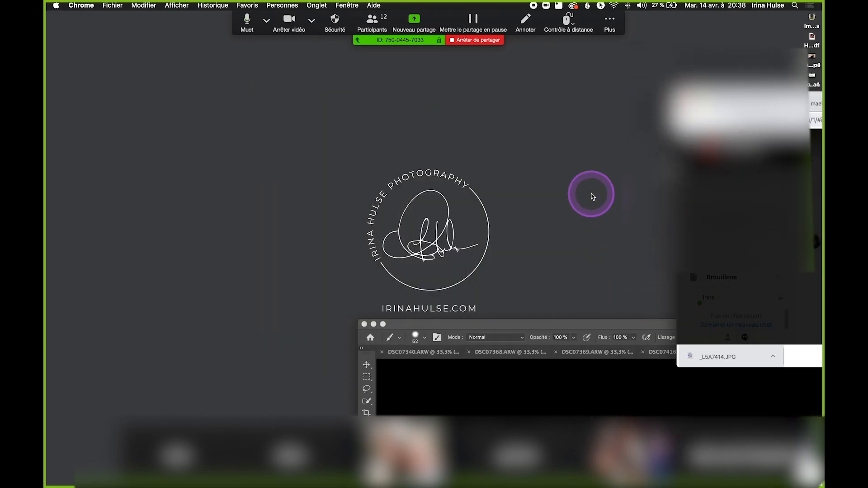
pyautogui.click(810, 37)
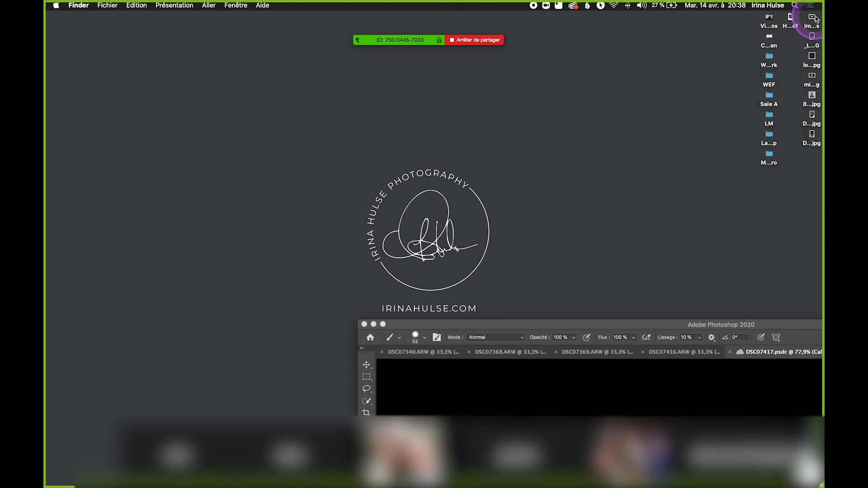
pyautogui.moveTo(501, 67); pyautogui.dragTo(56, 199)
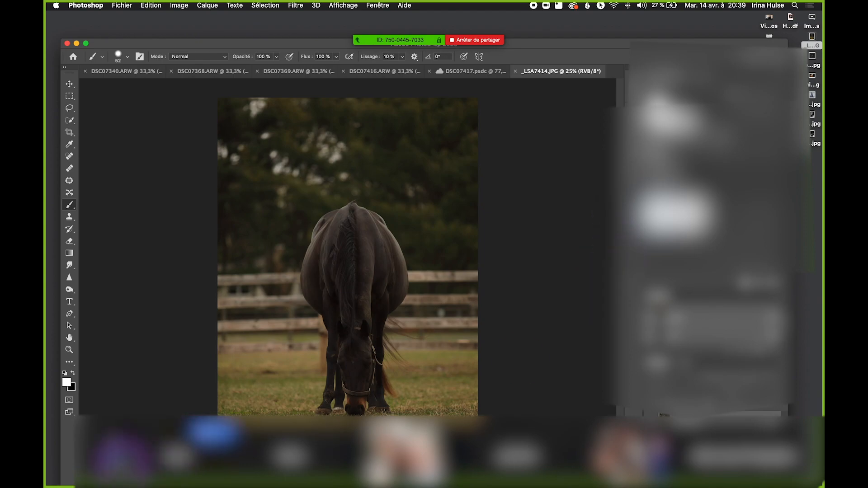
# Move the meeting's video strip clear of the layer list and duplicate the horse photo's background layer.
pyautogui.moveTo(120, 430); pyautogui.dragTo(75, 19)
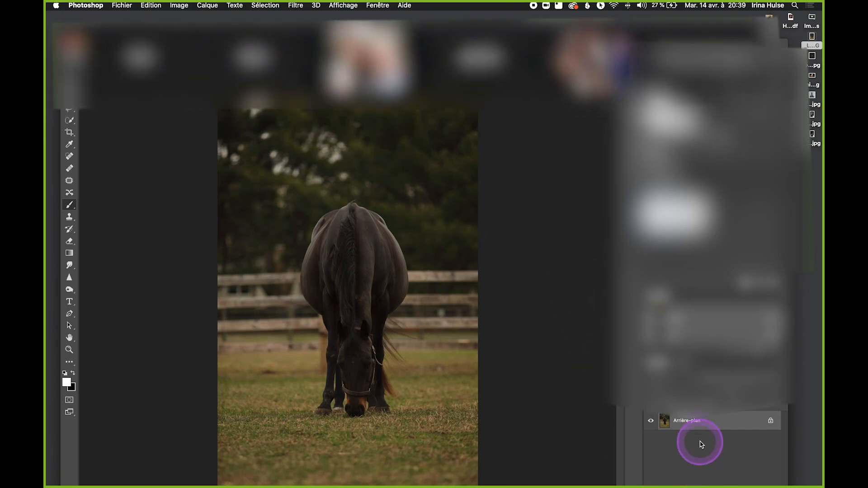
pyautogui.press('super+j')
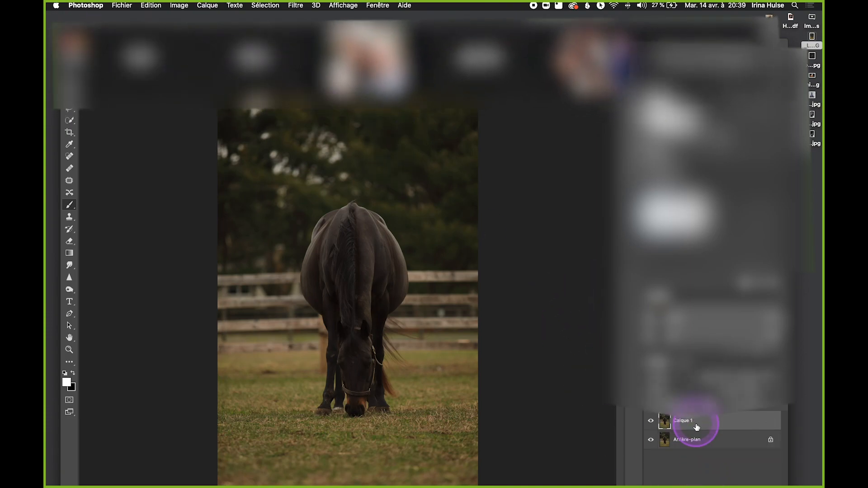
# Shift the Photoshop window to uncover the dock and bring Zoom's main window forward, moving it over the horse photo.
pyautogui.moveTo(768, 44); pyautogui.dragTo(784, 16)
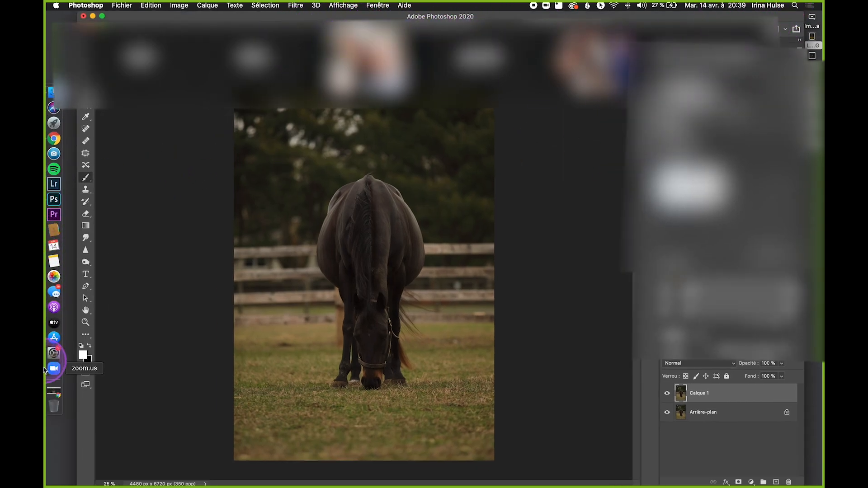
pyautogui.click(55, 369)
pyautogui.moveTo(586, 234); pyautogui.dragTo(469, 249)
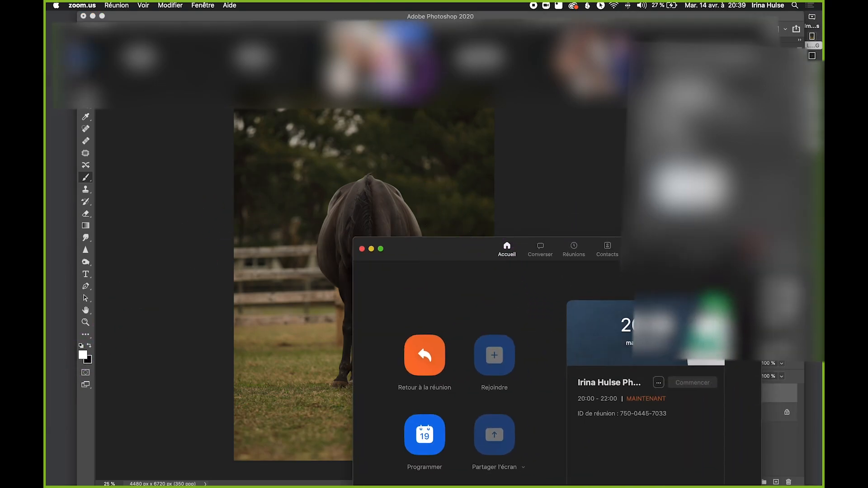
pyautogui.click(535, 128)
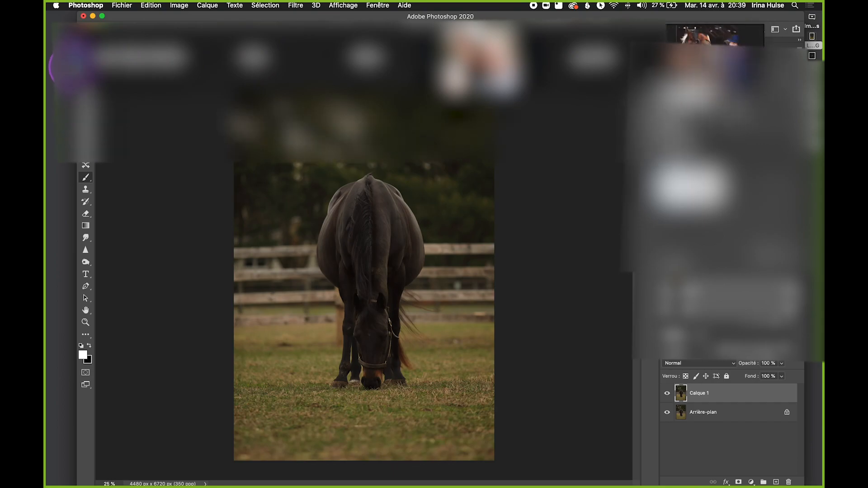
# Change the layout of the meeting's video strip and move the video panel away from the horse photo.
pyautogui.click(74, 66)
pyautogui.moveTo(269, 32); pyautogui.dragTo(375, 15)
pyautogui.moveTo(247, 19); pyautogui.dragTo(544, 60)
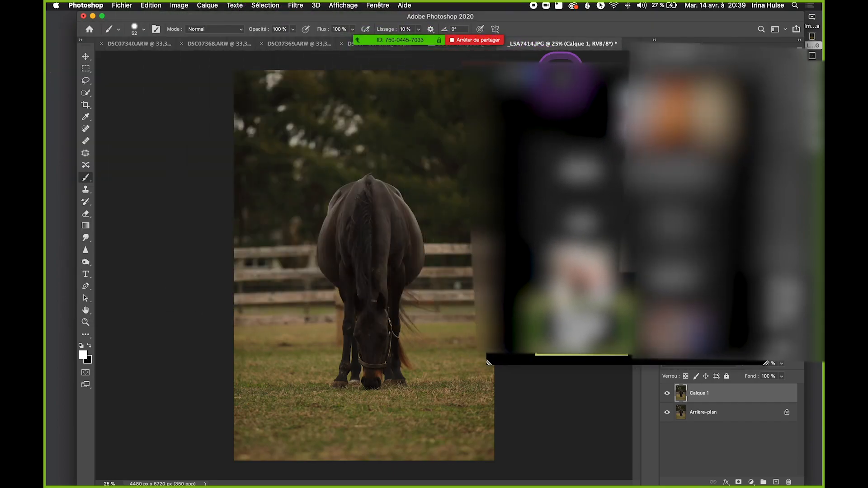
pyautogui.moveTo(427, 39)
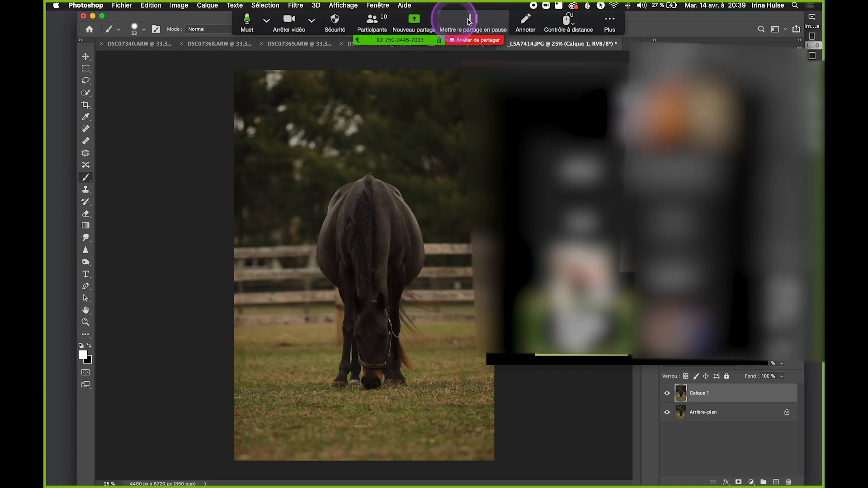
pyautogui.click(612, 27)
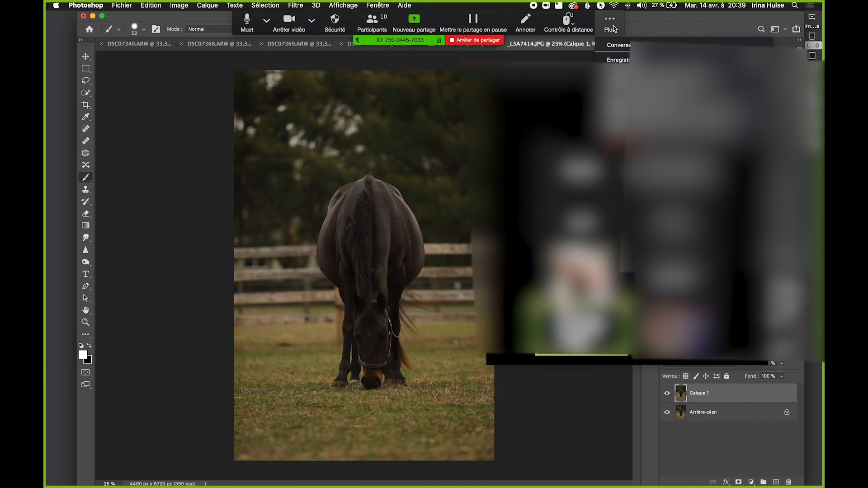
pyautogui.click(611, 27)
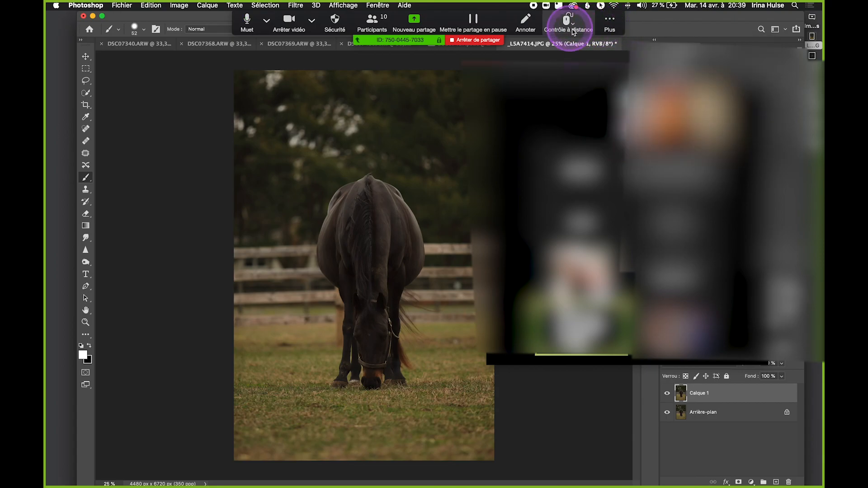
pyautogui.moveTo(548, 360); pyautogui.dragTo(628, 357)
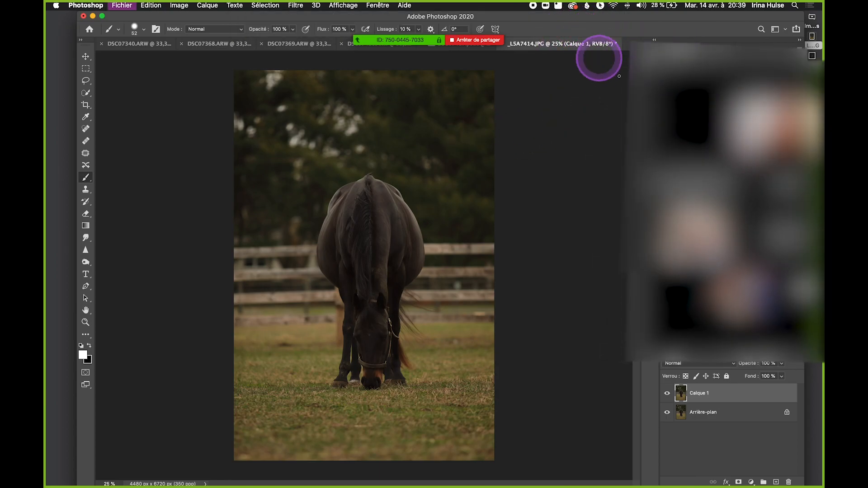
# Save the layered horse photo as _L5A7414 in the cloud documents.
pyautogui.click(374, 344)
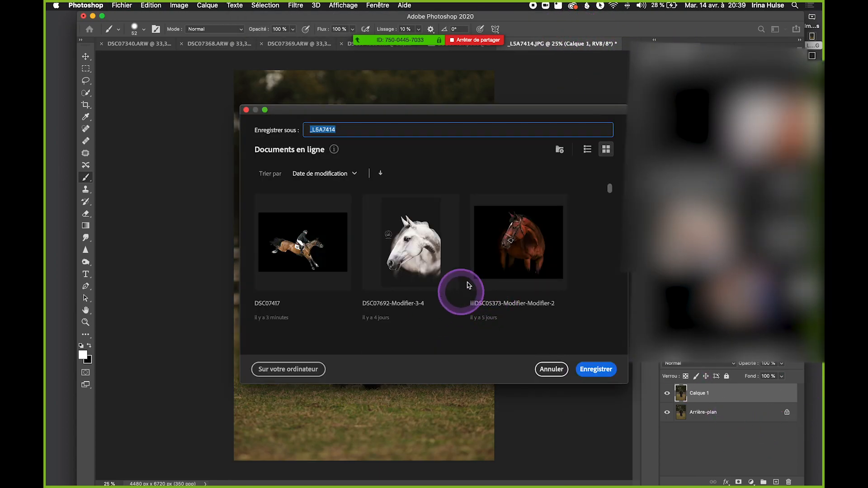
pyautogui.click(588, 370)
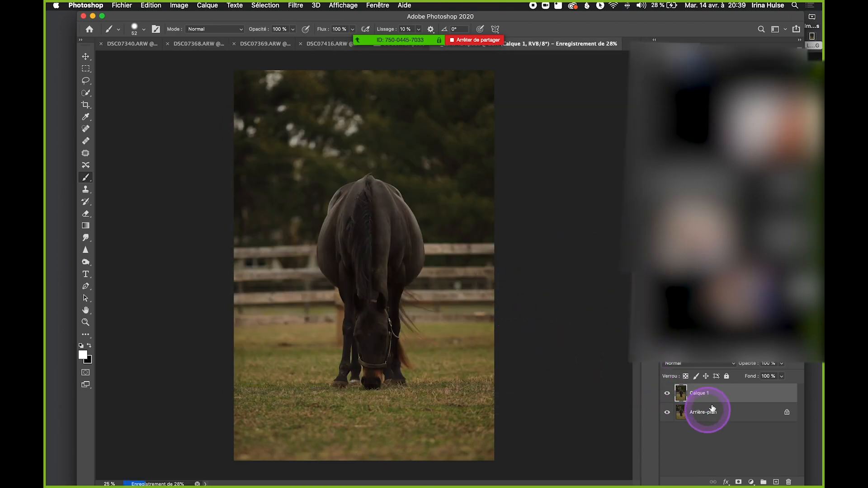
pyautogui.scroll(3, 390, 289)
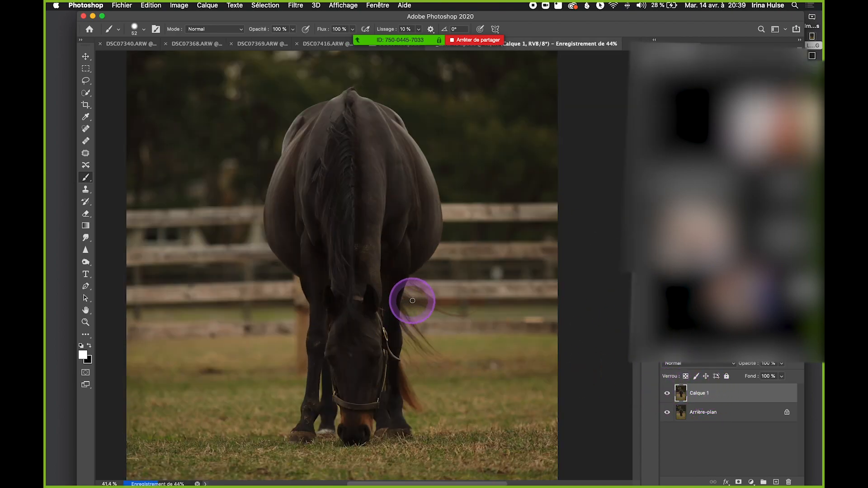
pyautogui.click(505, 176)
pyautogui.press('super+s')
pyautogui.click(503, 175)
pyautogui.scroll(-3, 317, 211)
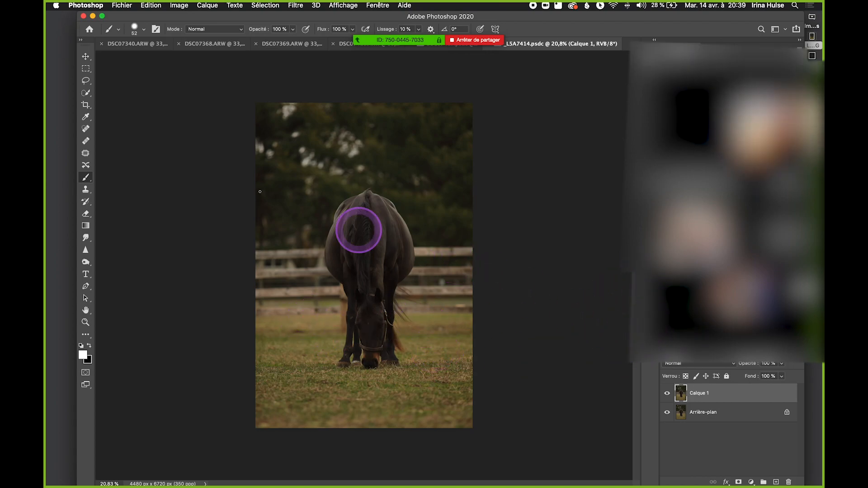
# Set the brush size to 303 px.
pyautogui.click(134, 30)
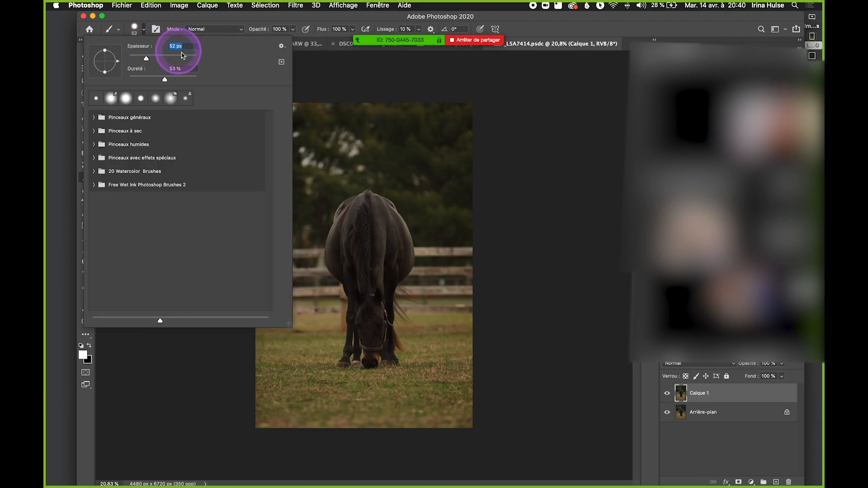
pyautogui.press('Return')
pyautogui.scroll(3, 267, 271)
# Undo the test brush strokes over the fence and swap the foreground colour to black.
pyautogui.moveTo(260, 253)
pyautogui.mouseDown()
pyautogui.moveTo(233, 278)
pyautogui.moveTo(246, 223)
pyautogui.moveTo(218, 194)
pyautogui.moveTo(237, 317)
pyautogui.mouseUp()
pyautogui.press('super+z')
pyautogui.press('x')
pyautogui.press('super+z')
pyautogui.scroll(-2, 304, 311)
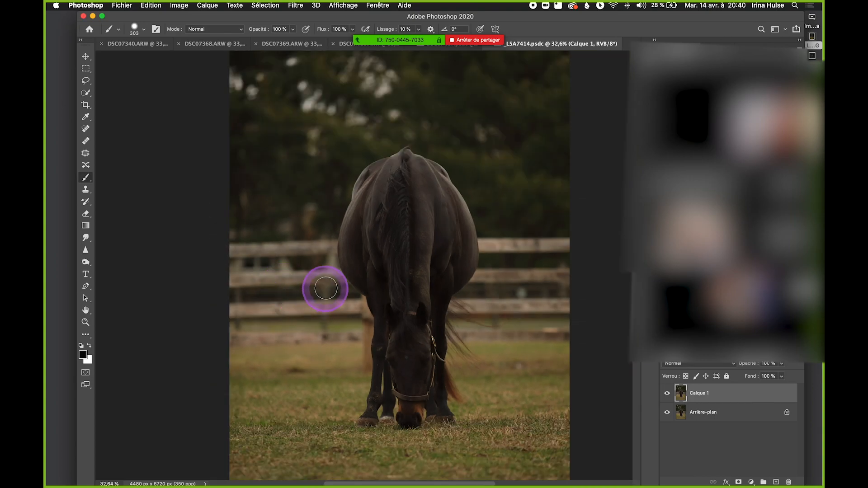
pyautogui.scroll(-2, 325, 288)
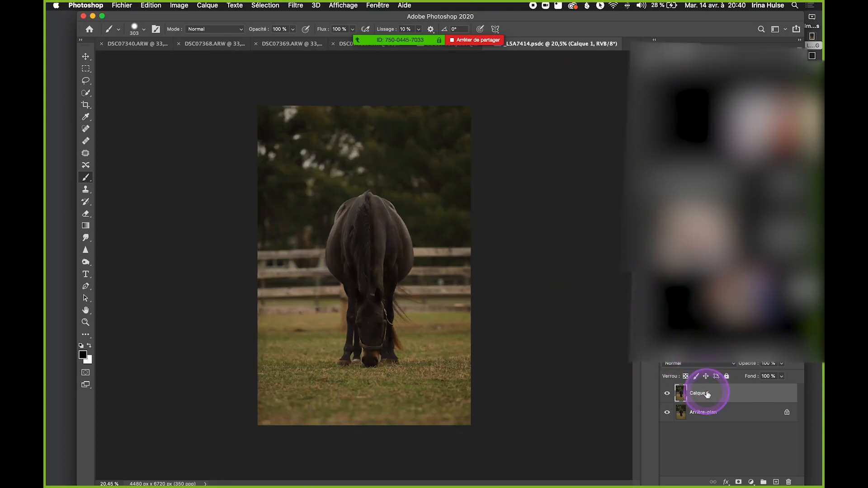
# Reposition the Photoshop window and the meeting's video panel around the horse photo.
pyautogui.moveTo(382, 16); pyautogui.dragTo(365, 16)
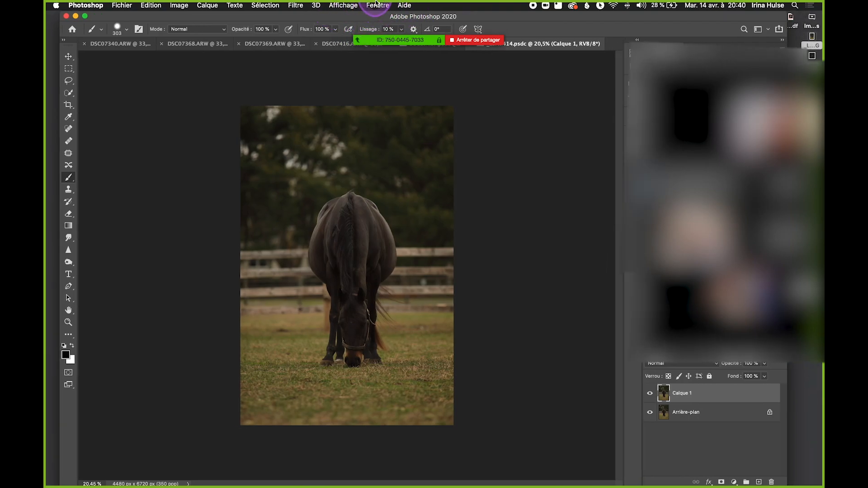
pyautogui.click(377, 5)
pyautogui.click(314, 6)
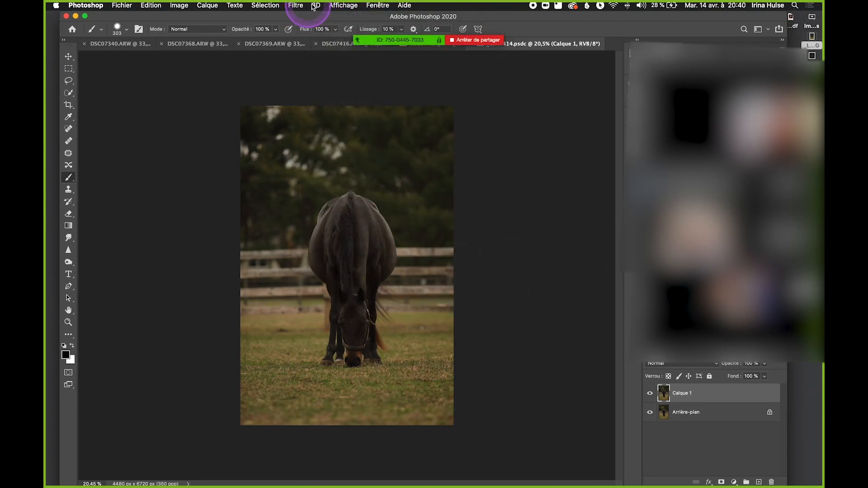
pyautogui.moveTo(274, 12); pyautogui.dragTo(280, 15)
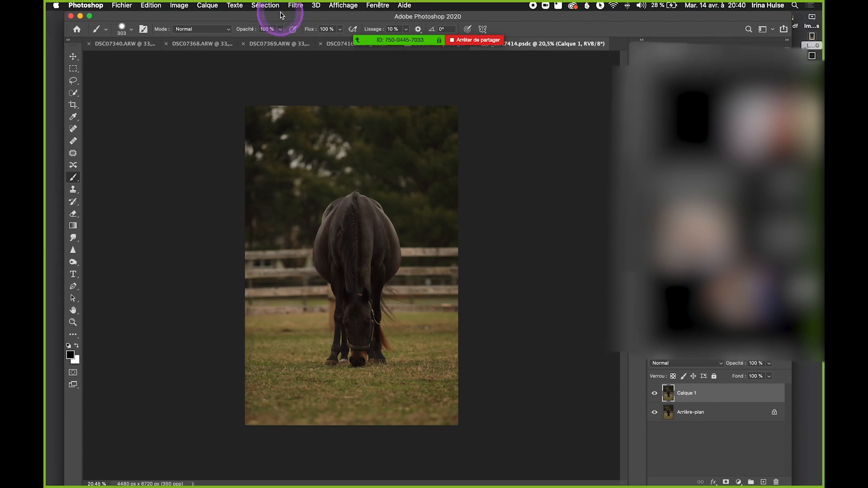
pyautogui.moveTo(730, 65); pyautogui.dragTo(601, 18)
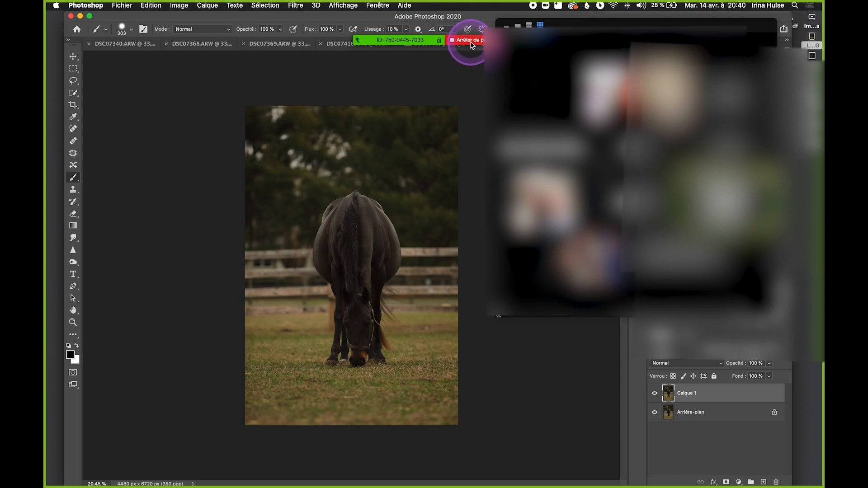
# Open the Zoom meeting's chat window and keep it beside the horse photo.
pyautogui.moveTo(433, 42)
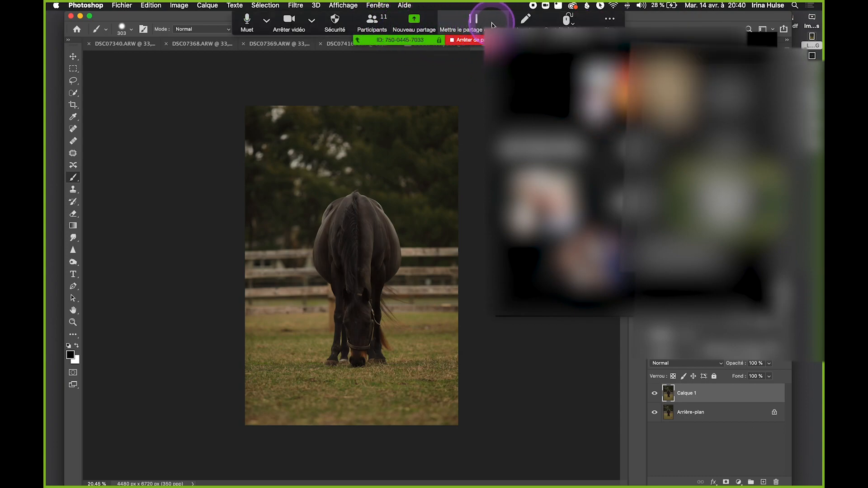
pyautogui.moveTo(559, 21); pyautogui.dragTo(619, 27)
pyautogui.click(619, 26)
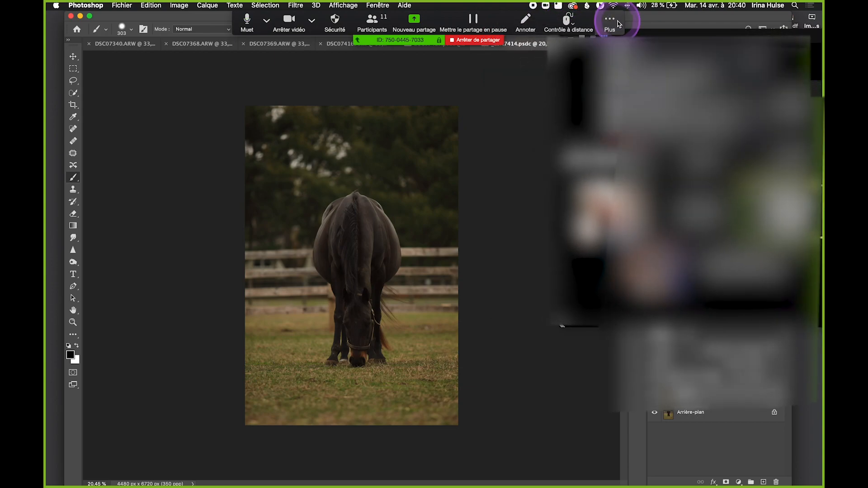
pyautogui.click(623, 43)
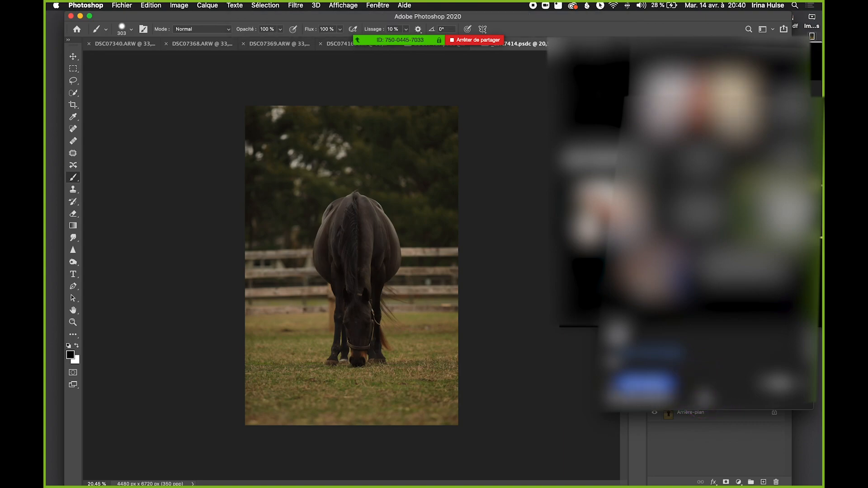
pyautogui.press('Return')
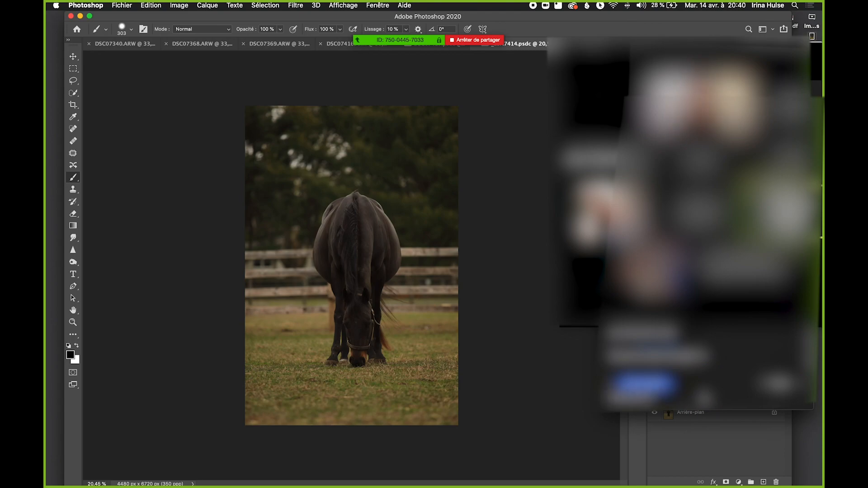
pyautogui.click(703, 393)
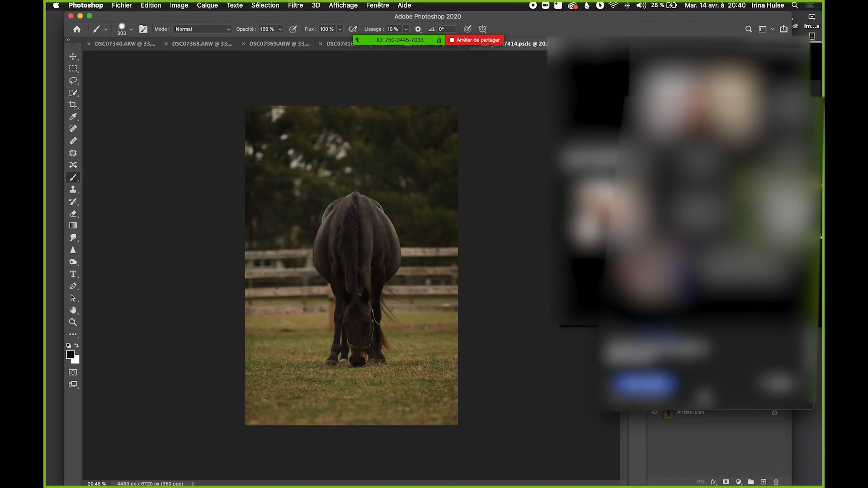
pyautogui.click(740, 449)
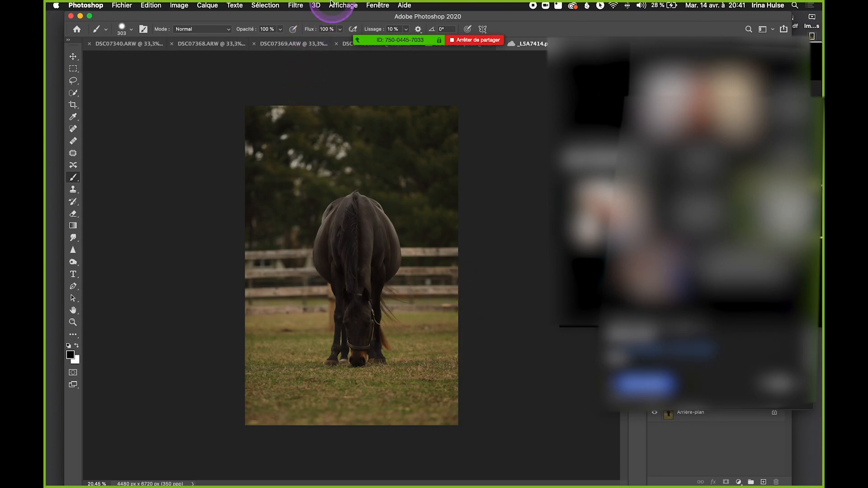
pyautogui.moveTo(329, 17); pyautogui.dragTo(326, 17)
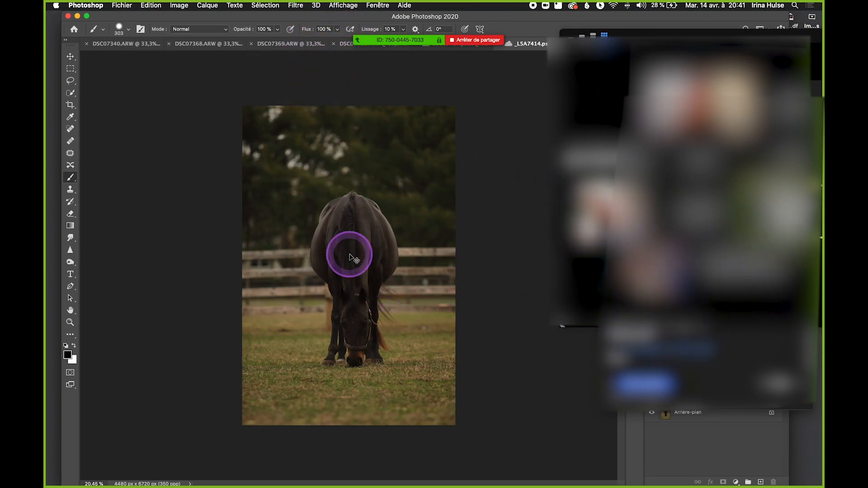
# Examine the grazing horse's tail, head, legs, mane and back outline up close.
pyautogui.scroll(8, 353, 253)
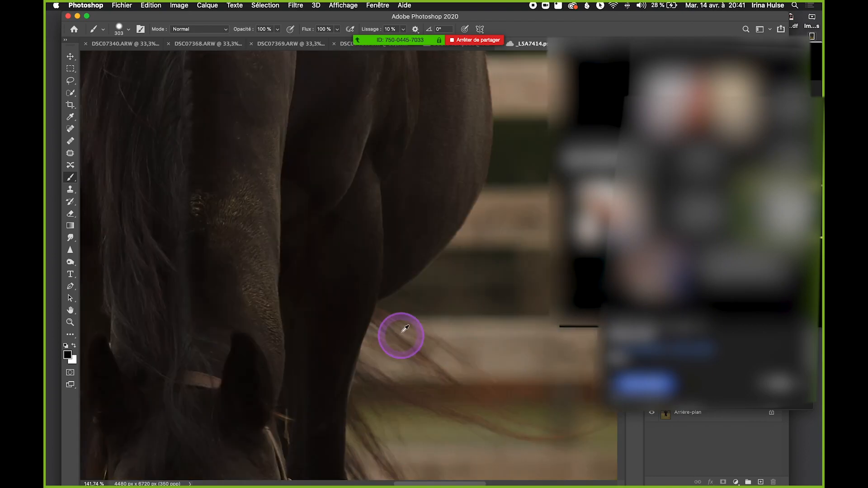
pyautogui.moveTo(329, 290); pyautogui.dragTo(430, 56)
pyautogui.moveTo(379, 307); pyautogui.dragTo(351, 136)
pyautogui.moveTo(446, 67); pyautogui.dragTo(410, 164)
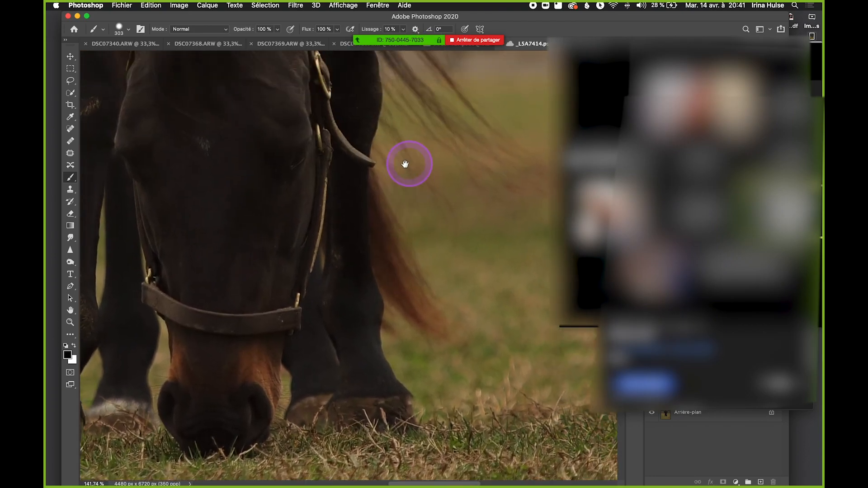
pyautogui.scroll(-6, 409, 164)
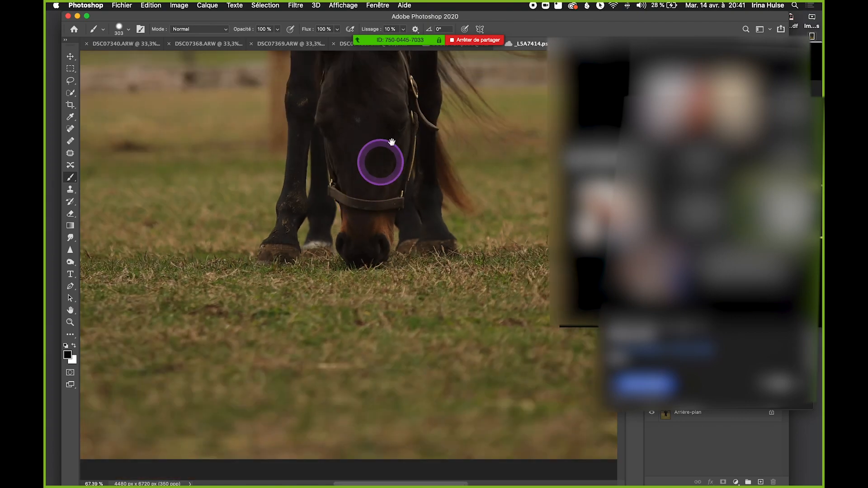
pyautogui.scroll(10, 392, 142)
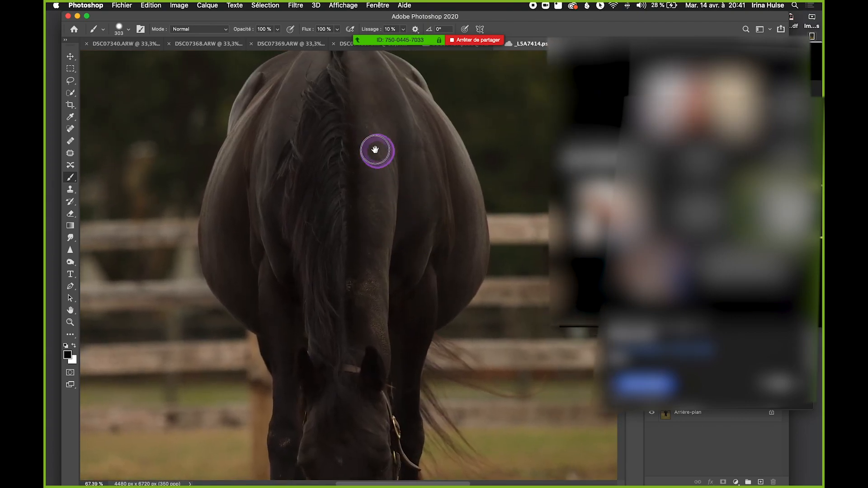
pyautogui.moveTo(457, 388); pyautogui.dragTo(374, 235)
pyautogui.moveTo(226, 253); pyautogui.dragTo(425, 246)
pyautogui.scroll(-3, 446, 223)
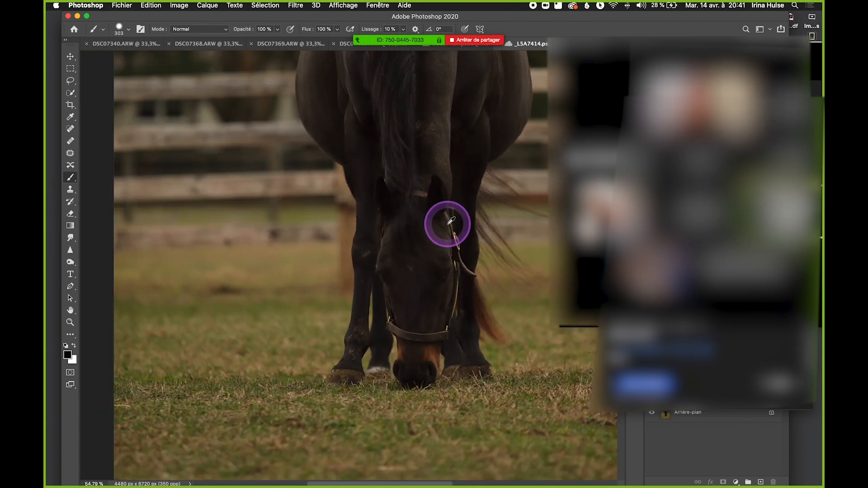
pyautogui.scroll(-10, 452, 221)
pyautogui.scroll(10, 387, 238)
pyautogui.scroll(-2, 374, 235)
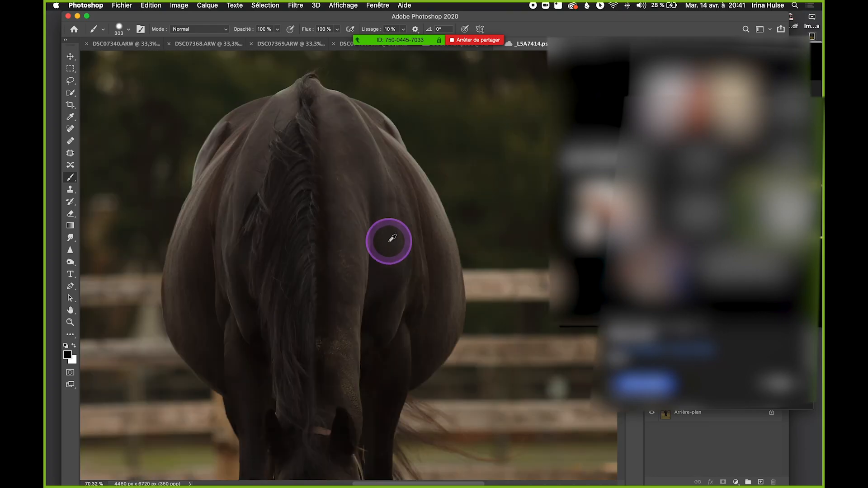
pyautogui.moveTo(351, 295)
pyautogui.mouseDown()
pyautogui.moveTo(355, 202)
pyautogui.moveTo(355, 330)
pyautogui.mouseUp()
pyautogui.scroll(-6, 392, 227)
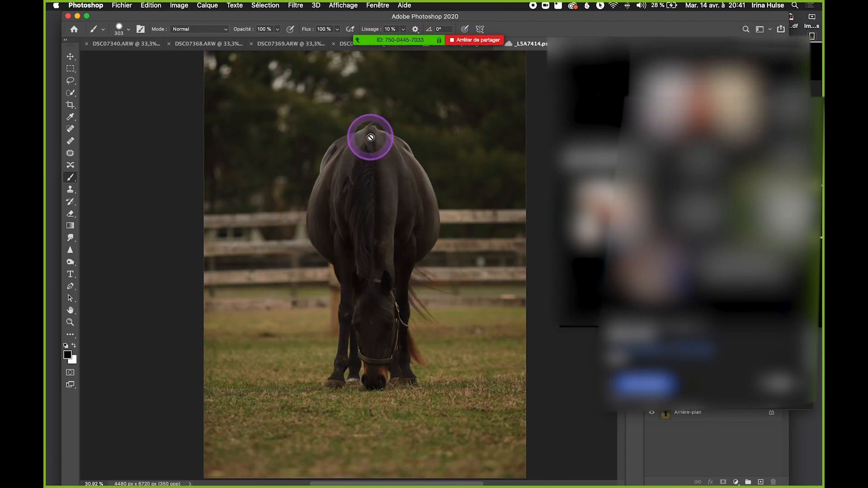
pyautogui.scroll(10, 333, 169)
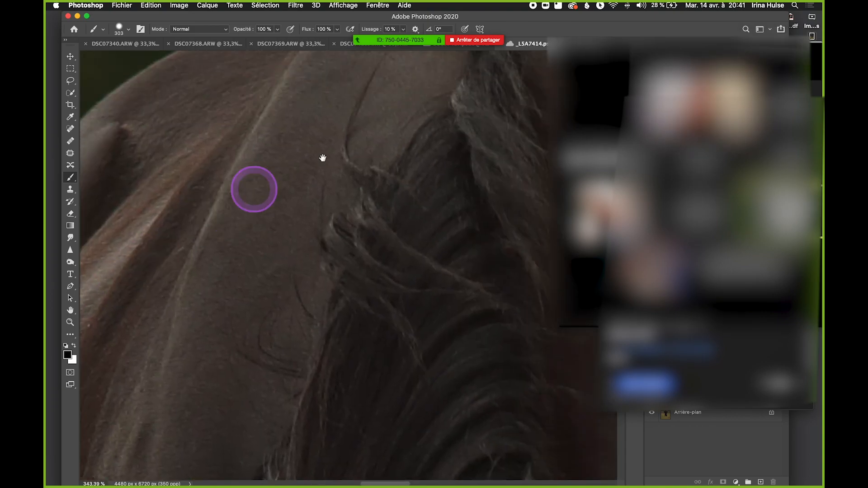
pyautogui.moveTo(480, 167); pyautogui.dragTo(271, 186)
pyautogui.moveTo(432, 186); pyautogui.dragTo(362, 103)
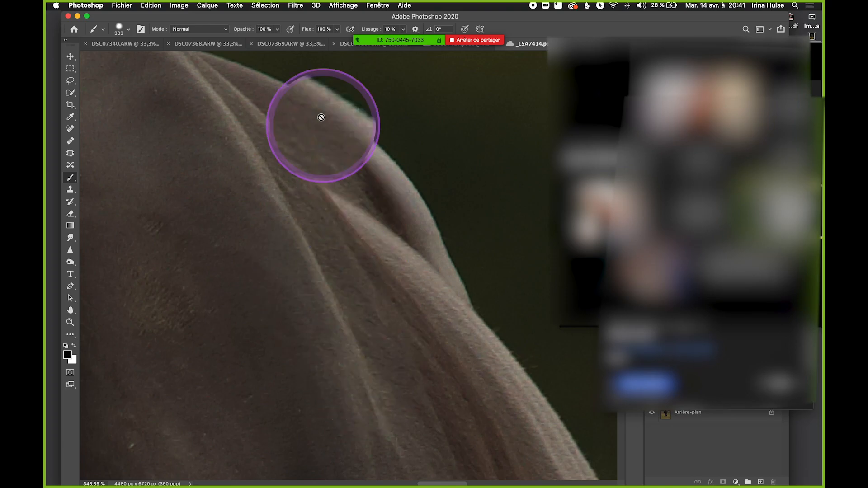
# Examine the outline of the horse's flank down its side up close and compare it with the whole photo.
pyautogui.moveTo(499, 331)
pyautogui.mouseDown()
pyautogui.moveTo(402, 201)
pyautogui.moveTo(440, 285)
pyautogui.mouseUp()
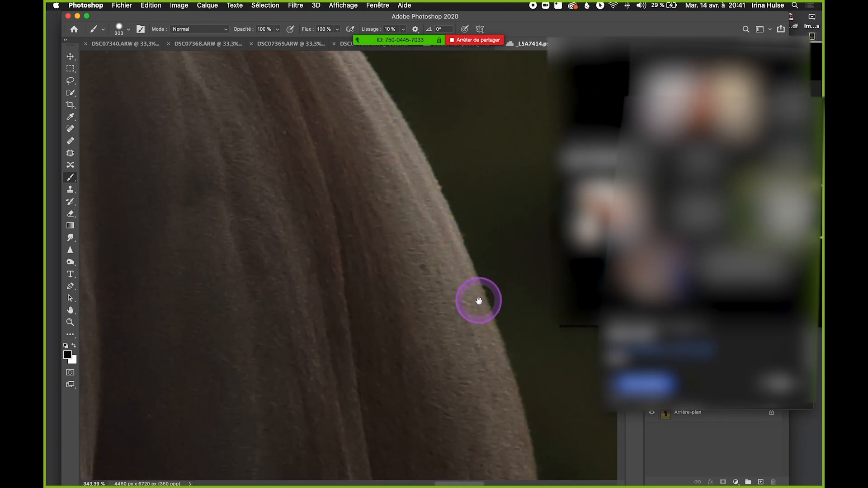
pyautogui.moveTo(478, 300); pyautogui.dragTo(469, 104)
pyautogui.scroll(-2, 473, 213)
pyautogui.scroll(-8, 473, 213)
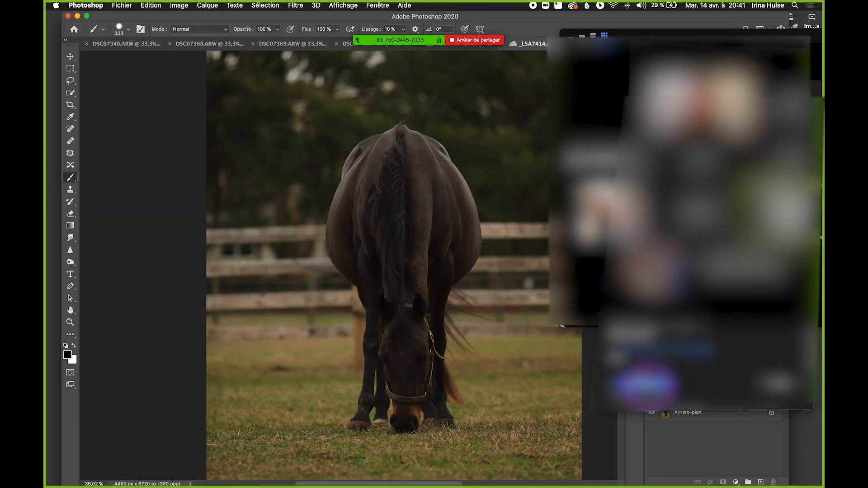
# Shift the Photoshop window to uncover the layer list, select the layer Calque 1, and move the window back.
pyautogui.moveTo(522, 16); pyautogui.dragTo(325, 16)
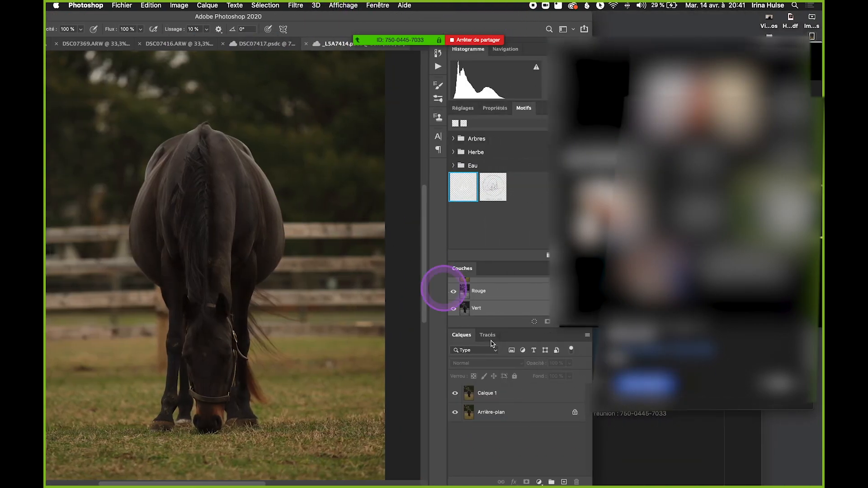
pyautogui.click(510, 394)
pyautogui.moveTo(463, 16); pyautogui.dragTo(651, 16)
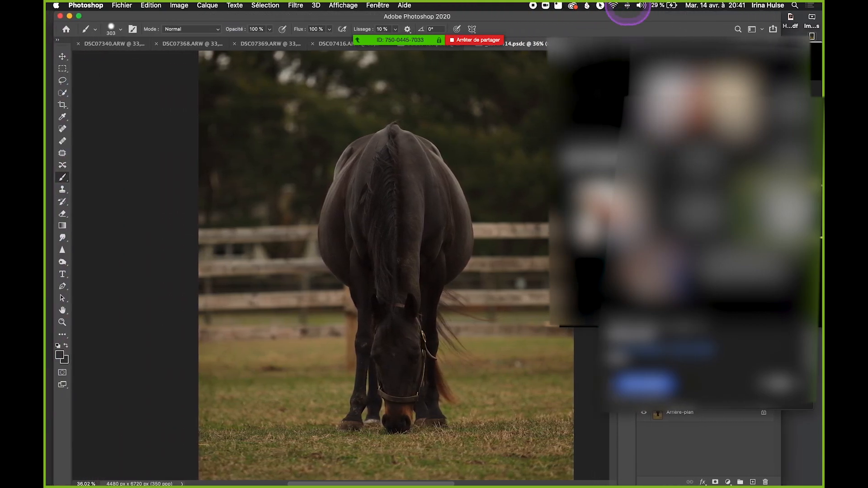
pyautogui.scroll(2, 449, 206)
pyautogui.scroll(2, 449, 198)
pyautogui.scroll(-5, 445, 195)
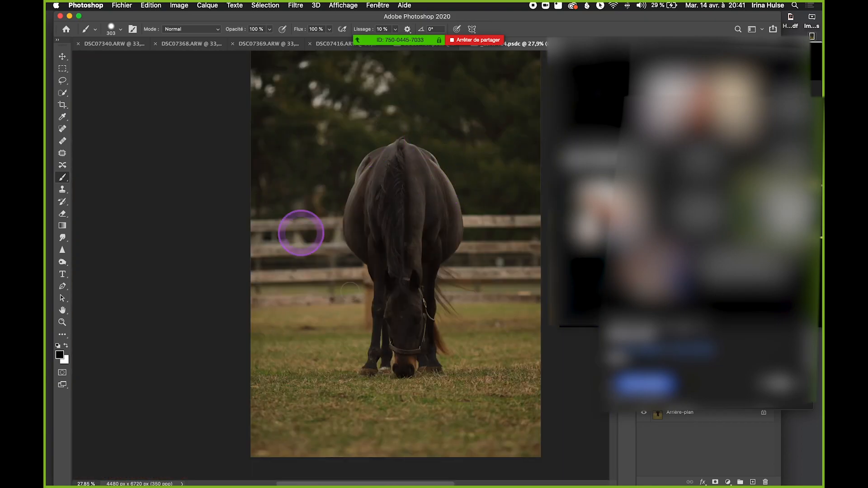
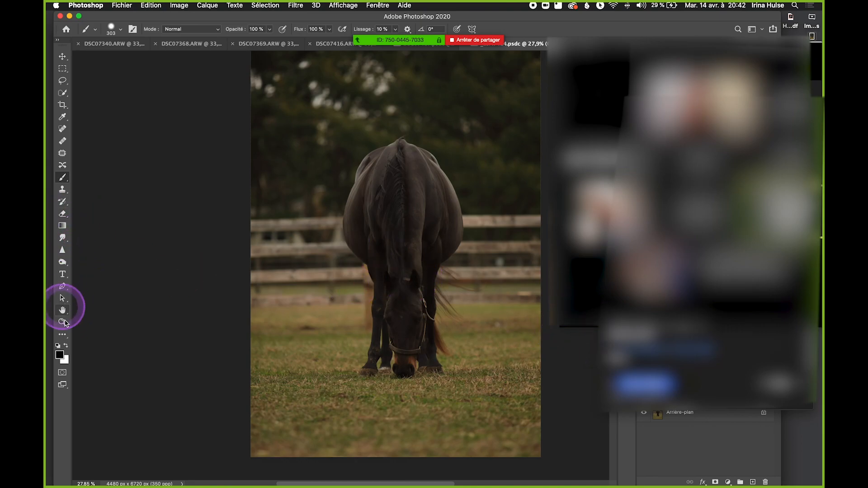
# Set the brush size to 495 px and paint a straight black band across the photo over the horse's lower head and legs.
pyautogui.click(120, 30)
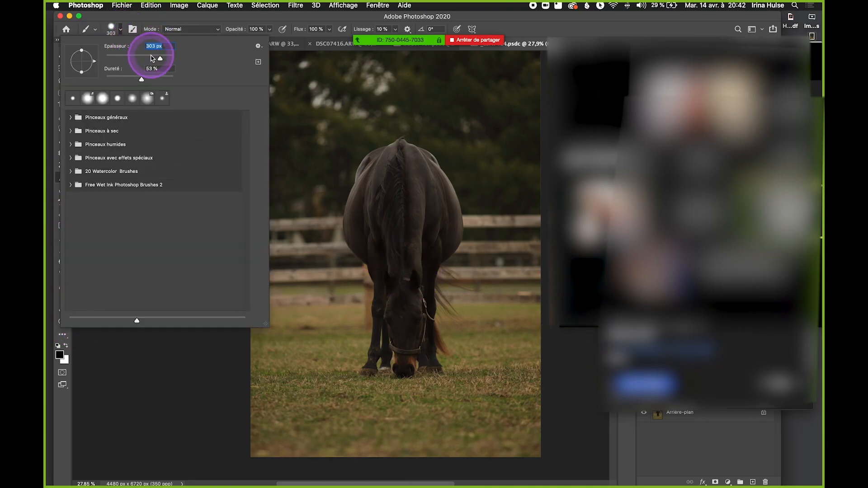
pyautogui.click(250, 335)
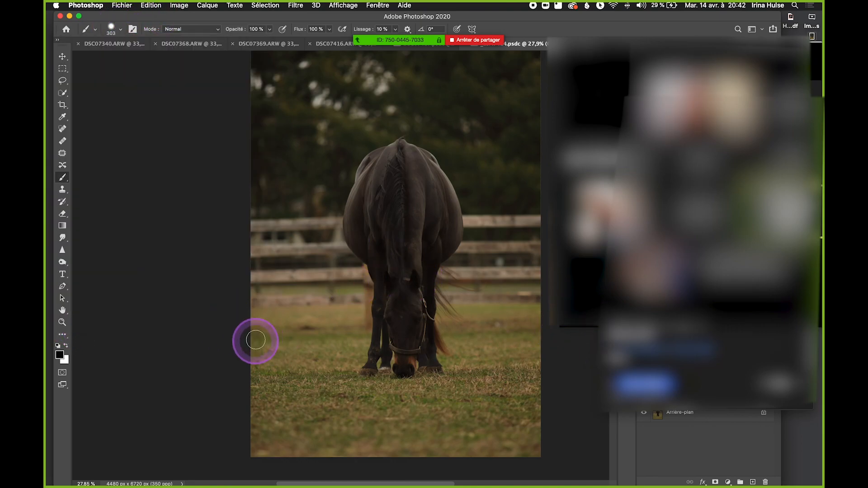
pyautogui.click(114, 29)
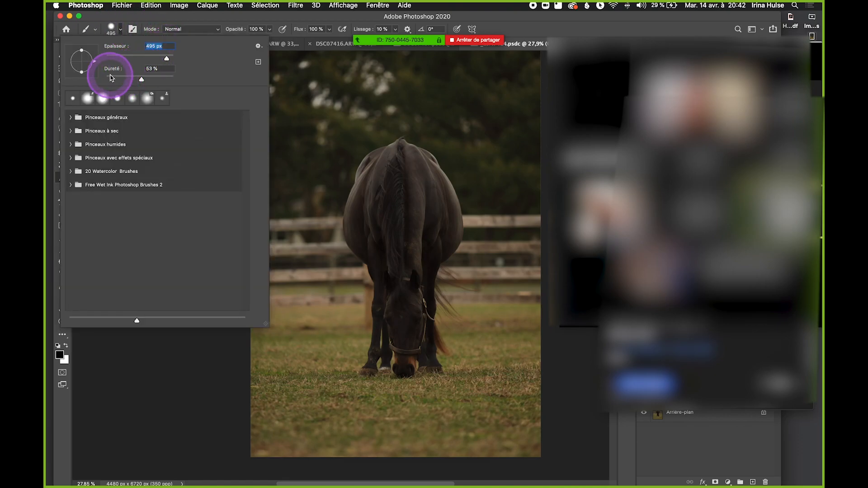
pyautogui.press('Return')
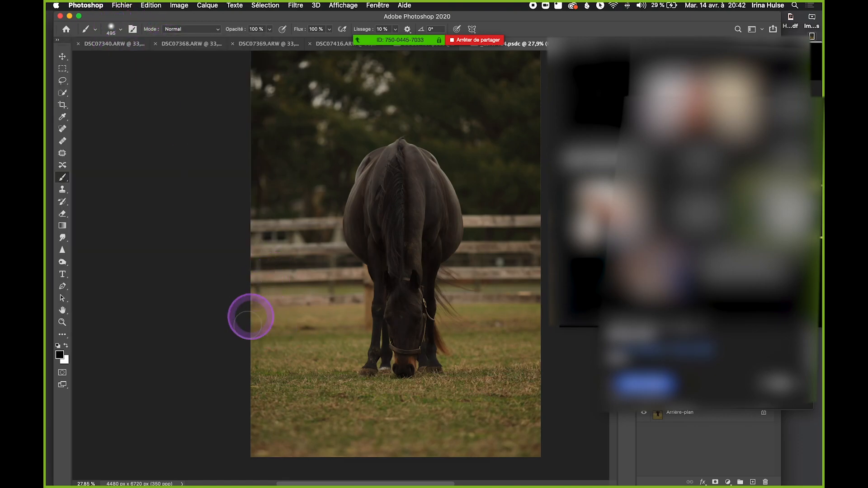
pyautogui.click(255, 351)
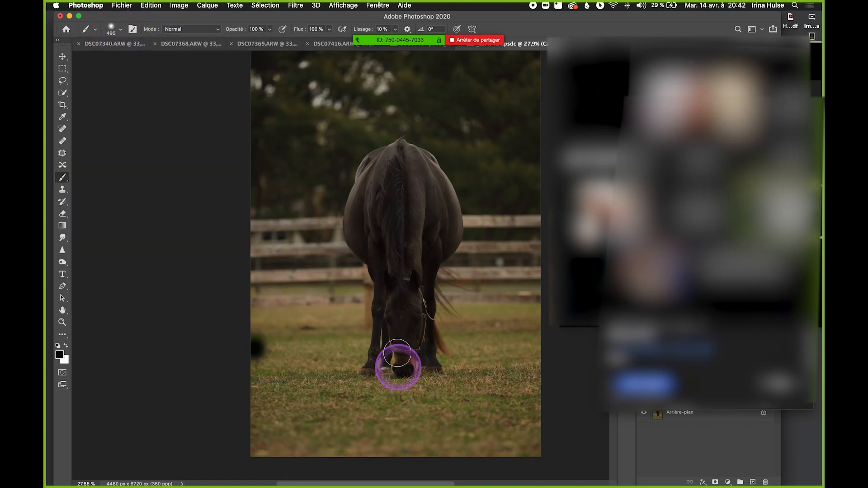
pyautogui.keyDown('shift'); pyautogui.click(541, 348); pyautogui.keyUp('shift')
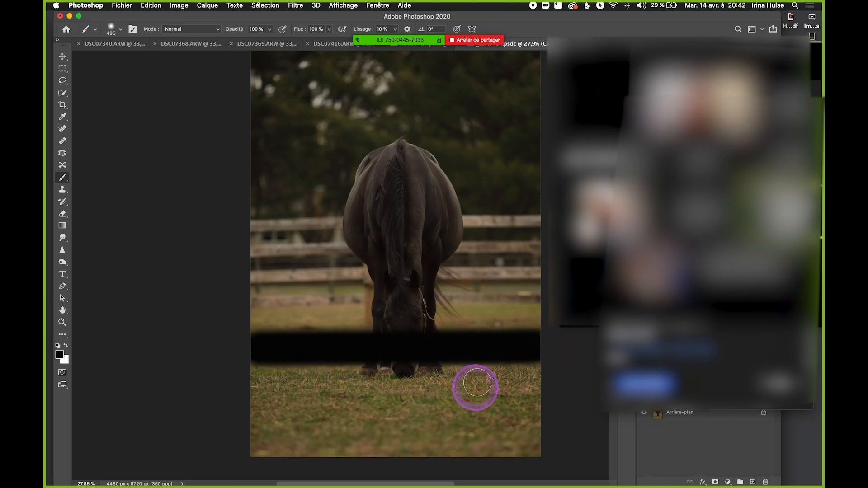
# Paint black over the grass, fence and trees along the photo's left edge, adjusting the brush between strokes.
pyautogui.moveTo(500, 15); pyautogui.dragTo(479, 14)
pyautogui.scroll(5, 425, 325)
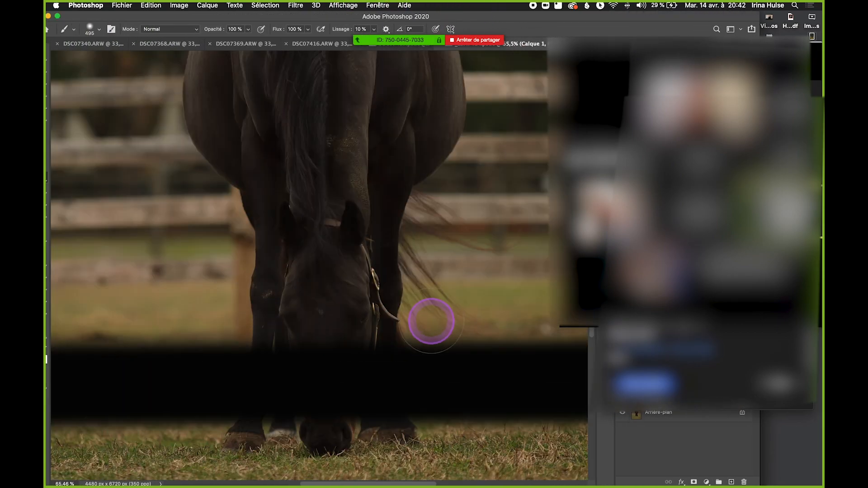
pyautogui.scroll(-5, 431, 321)
pyautogui.moveTo(295, 300)
pyautogui.mouseDown()
pyautogui.moveTo(225, 316)
pyautogui.moveTo(193, 250)
pyautogui.mouseUp()
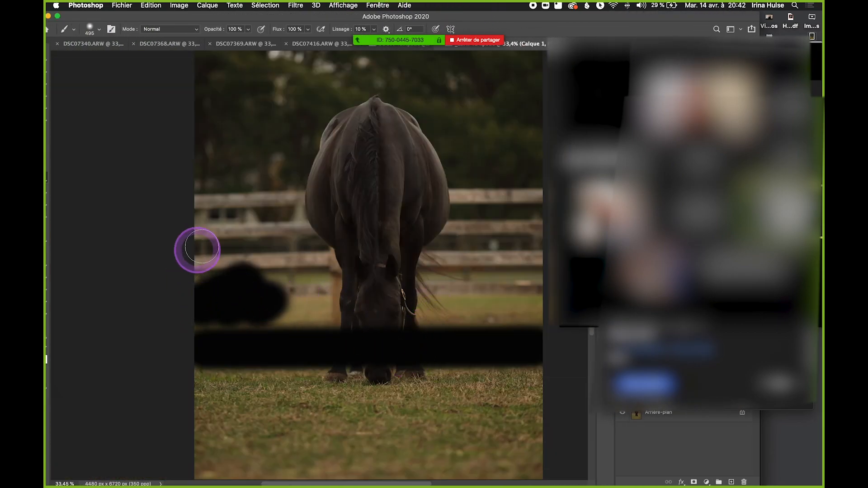
pyautogui.click(87, 25)
pyautogui.press('Return')
pyautogui.moveTo(208, 113)
pyautogui.mouseDown()
pyautogui.moveTo(208, 235)
pyautogui.moveTo(231, 246)
pyautogui.mouseUp()
pyautogui.moveTo(296, 166); pyautogui.dragTo(322, 385)
# Set the brush to 3767 px with 18% hardness, darken the trees in the photo's upper-left corner, and undo the last stroke.
pyautogui.click(99, 26)
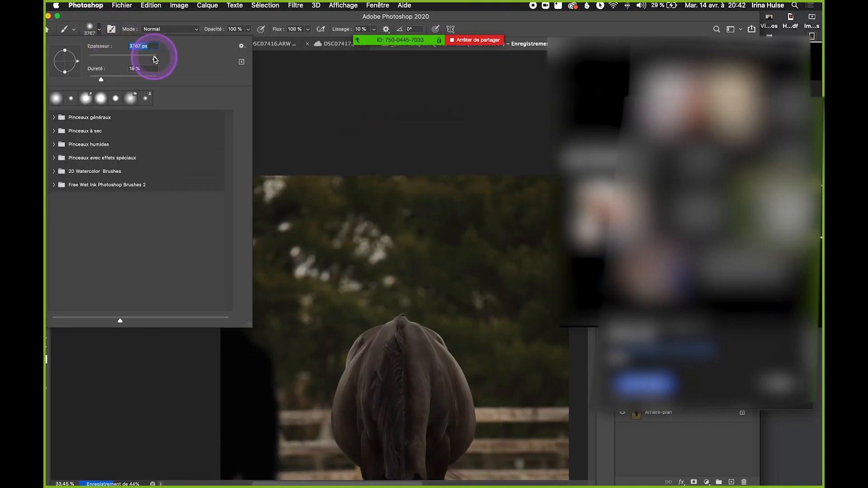
pyautogui.press('Return')
pyautogui.click(269, 199)
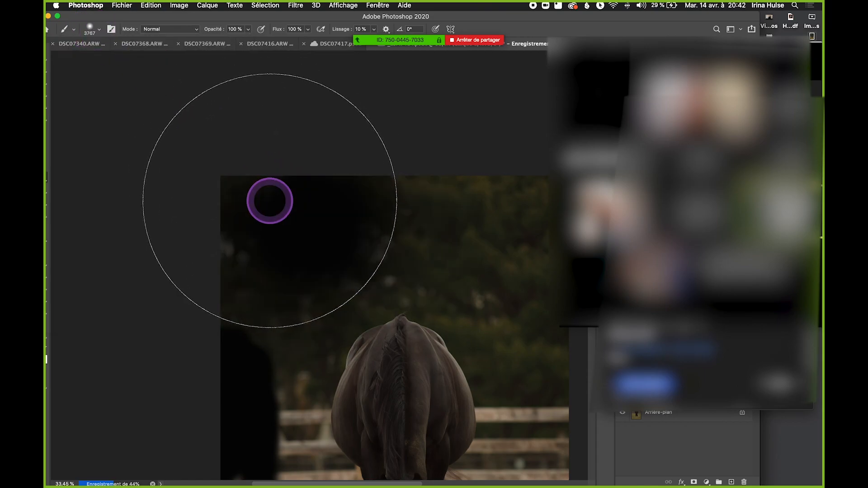
pyautogui.moveTo(307, 210); pyautogui.dragTo(280, 199)
pyautogui.press('super+z')
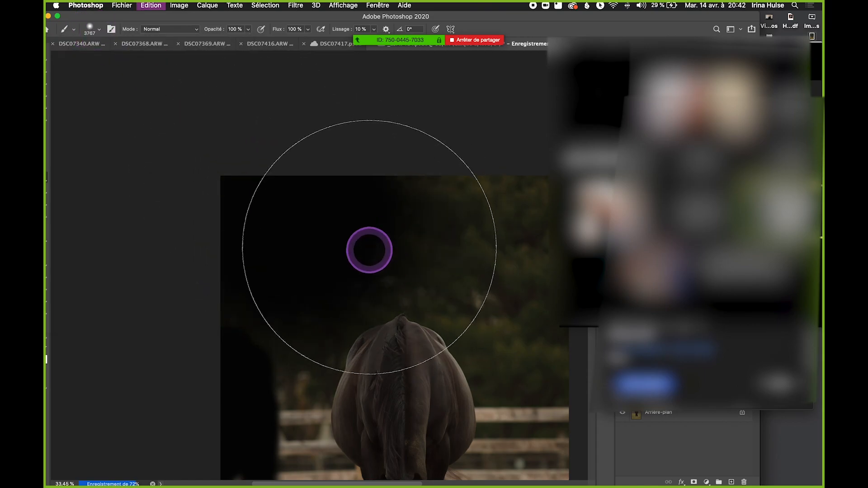
pyautogui.scroll(-3, 377, 260)
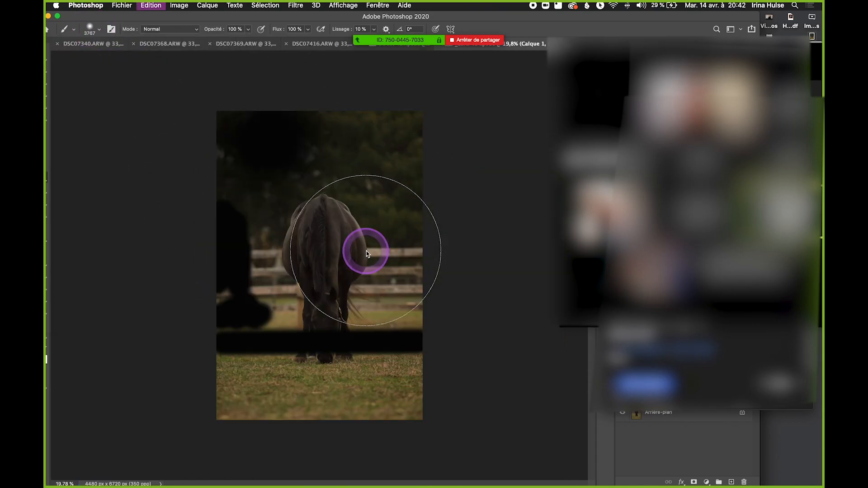
# Reduce the brush size to 453 px and move the Photoshop window so its toolbox is visible.
pyautogui.click(91, 26)
pyautogui.click(100, 29)
pyautogui.moveTo(121, 16)
pyautogui.mouseDown()
pyautogui.moveTo(167, 15)
pyautogui.moveTo(151, 11)
pyautogui.mouseUp()
# Change the Zoom video panel's layout and place it as a horizontal strip below the horse photo.
pyautogui.moveTo(623, 72)
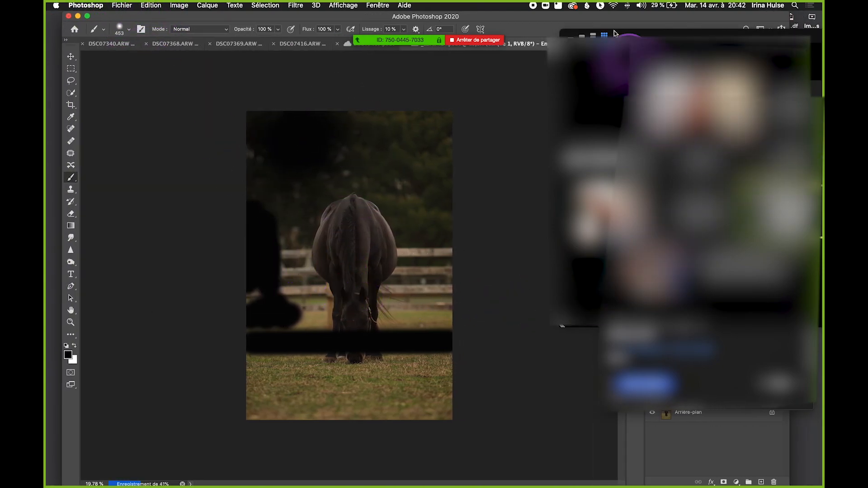
pyautogui.click(594, 36)
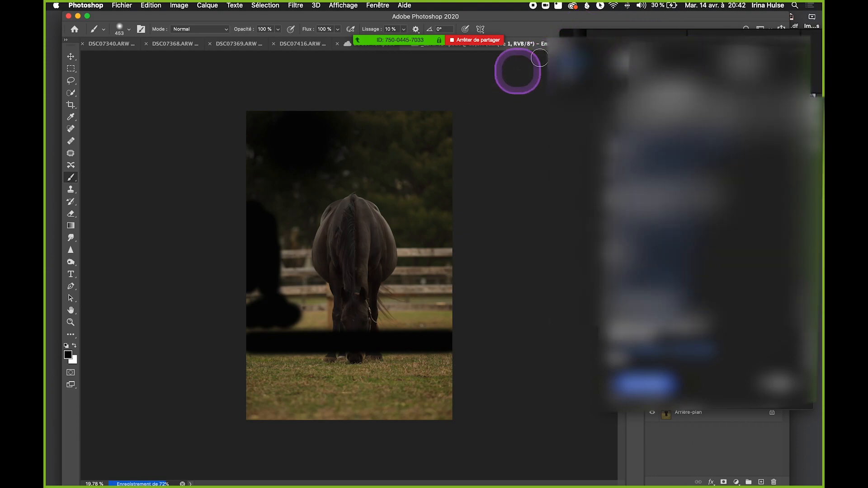
pyautogui.moveTo(567, 40); pyautogui.dragTo(91, 408)
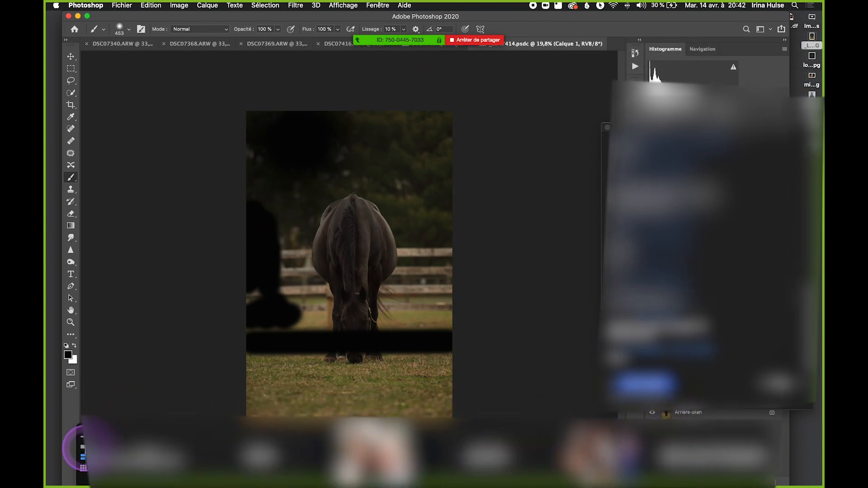
pyautogui.click(83, 447)
pyautogui.click(113, 433)
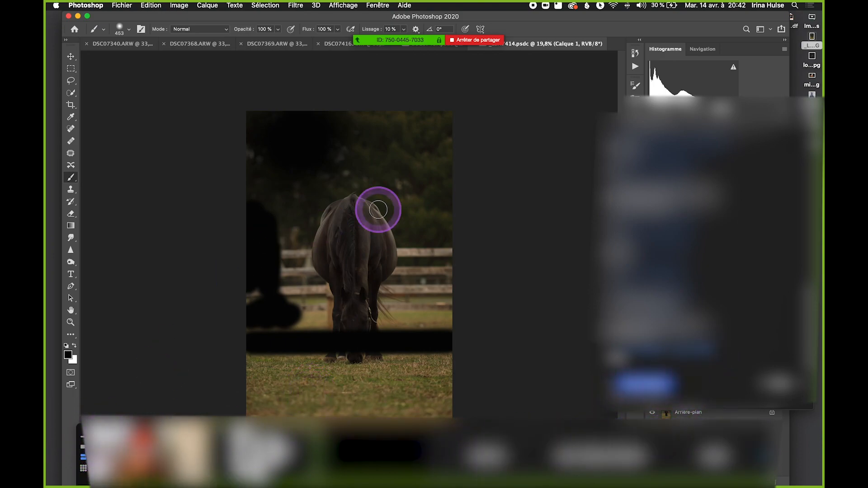
pyautogui.moveTo(473, 20)
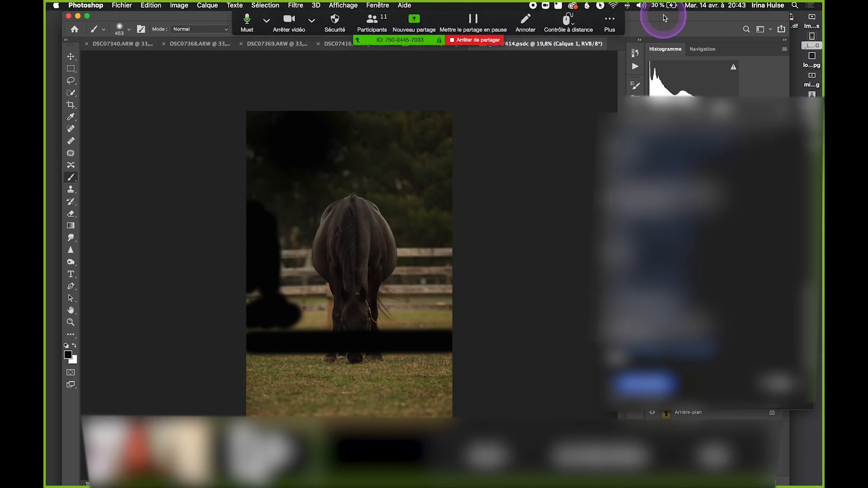
# Paint black over the trees beside and above the horse's back, and save the document.
pyautogui.scroll(3, 345, 178)
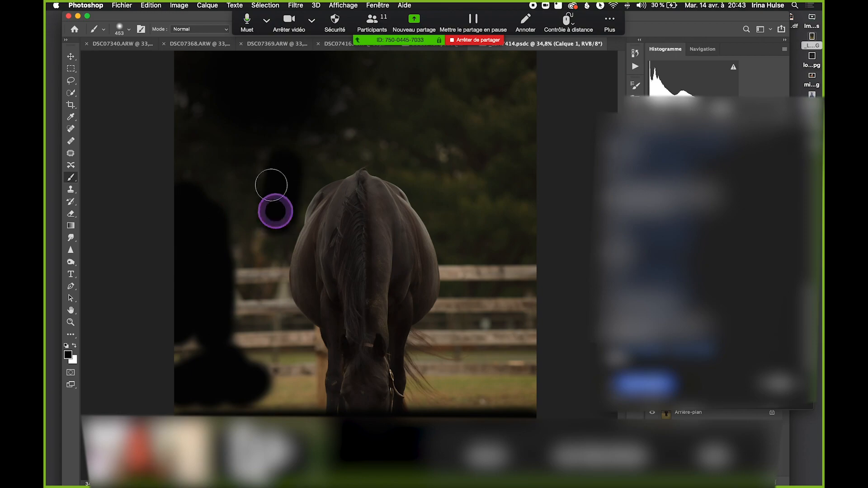
pyautogui.scroll(1, 272, 176)
pyautogui.press('super+s')
pyautogui.moveTo(360, 145)
pyautogui.mouseDown()
pyautogui.moveTo(321, 179)
pyautogui.moveTo(291, 173)
pyautogui.moveTo(341, 149)
pyautogui.moveTo(339, 157)
pyautogui.moveTo(279, 148)
pyautogui.moveTo(427, 68)
pyautogui.moveTo(377, 61)
pyautogui.moveTo(488, 101)
pyautogui.moveTo(431, 115)
pyautogui.moveTo(508, 155)
pyautogui.moveTo(473, 166)
pyautogui.moveTo(502, 177)
pyautogui.mouseUp()
# Try blacking out the trees on the horse's right with a 1918 px brush, saving the document before the stroke.
pyautogui.click(129, 30)
pyautogui.moveTo(175, 57); pyautogui.dragTo(178, 57)
pyautogui.click(129, 32)
pyautogui.press('super+s')
pyautogui.moveTo(410, 148)
pyautogui.mouseDown()
pyautogui.moveTo(382, 138)
pyautogui.moveTo(399, 156)
pyautogui.mouseUp()
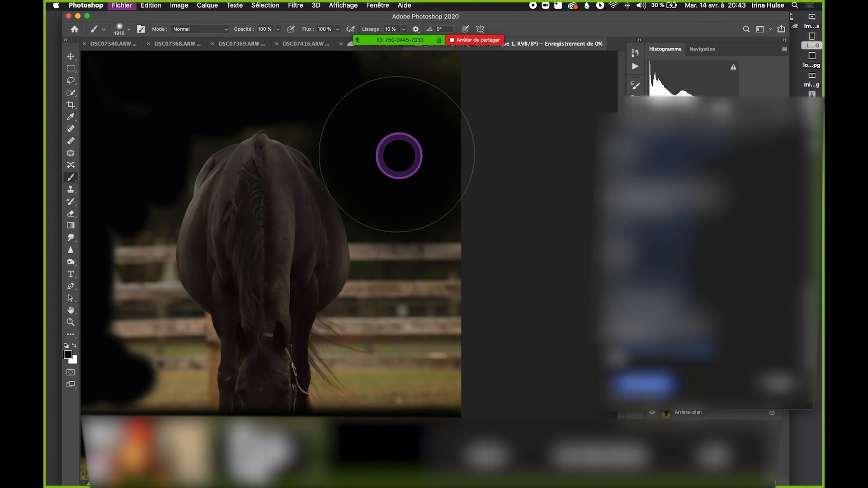
# Paint black over the trees to the right of the horse's back with an 82 px and a 248 px brush, and save.
pyautogui.click(120, 28)
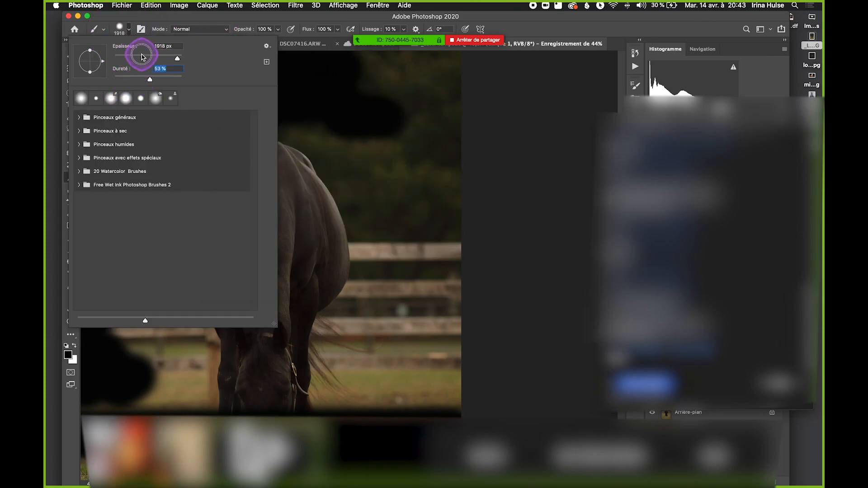
pyautogui.press('Return')
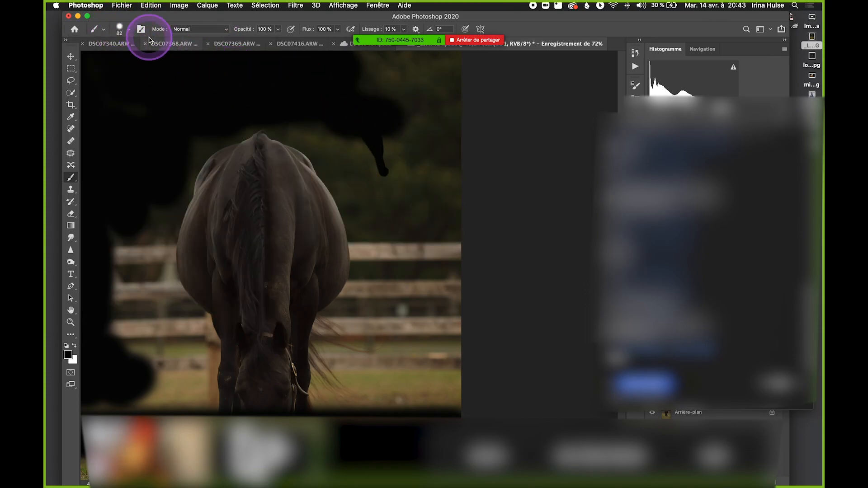
pyautogui.click(119, 29)
pyautogui.moveTo(155, 55); pyautogui.dragTo(167, 58)
pyautogui.click(124, 30)
pyautogui.moveTo(389, 120)
pyautogui.mouseDown()
pyautogui.moveTo(380, 133)
pyautogui.moveTo(356, 111)
pyautogui.moveTo(428, 140)
pyautogui.moveTo(496, 351)
pyautogui.mouseUp()
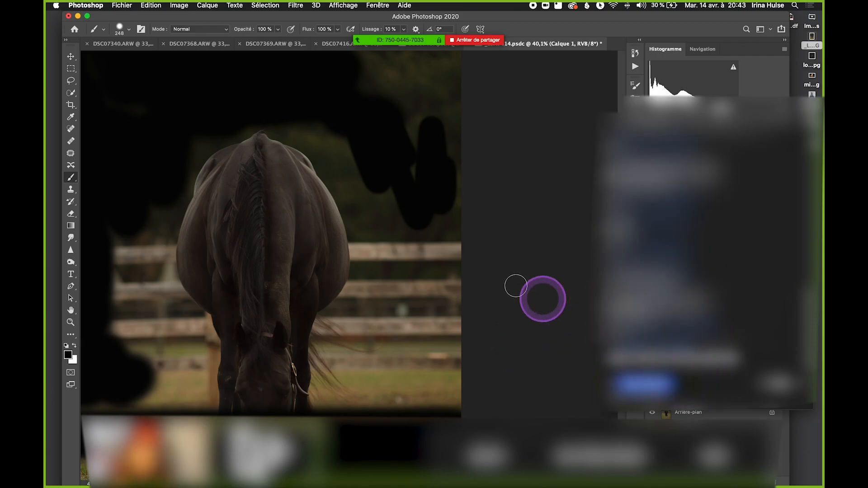
pyautogui.moveTo(429, 183); pyautogui.dragTo(474, 150)
pyautogui.scroll(5, 301, 326)
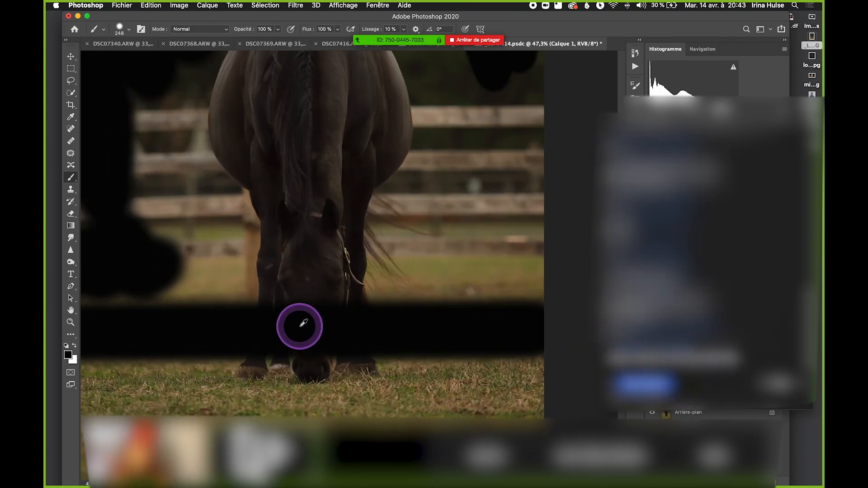
pyautogui.press('super+s')
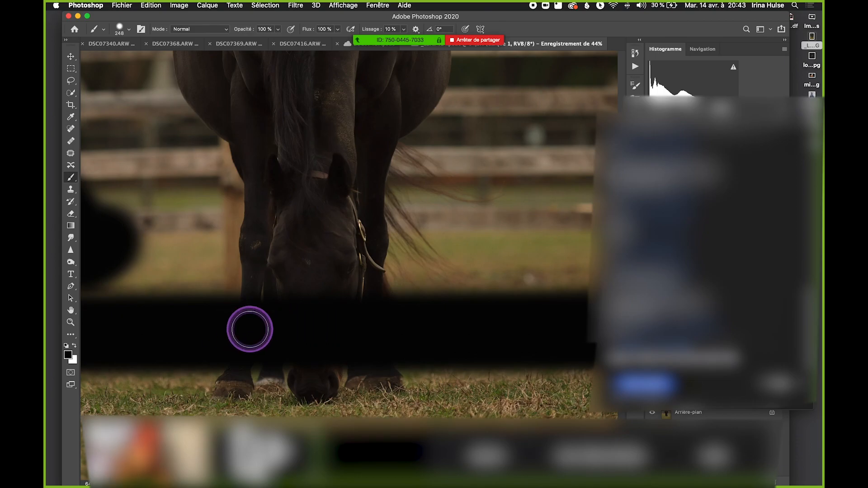
# Try black brush strokes across the grass below the horse's hooves and undo them.
pyautogui.scroll(-5, 287, 316)
pyautogui.scroll(1, 335, 340)
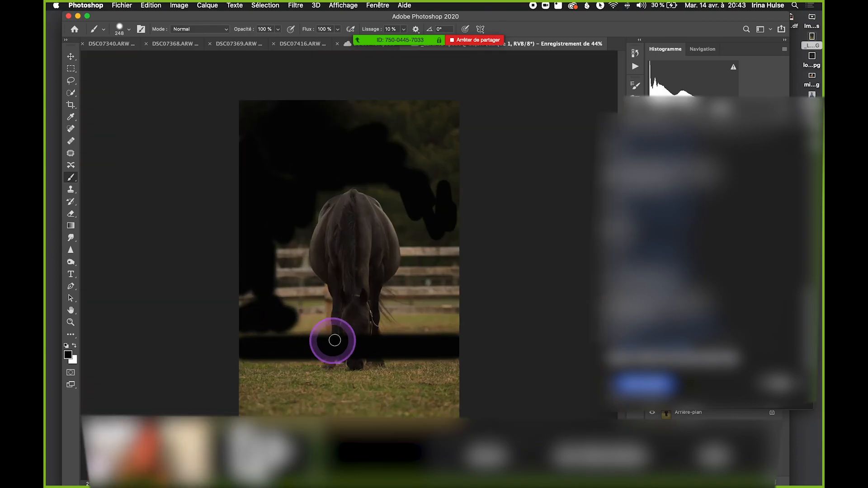
pyautogui.scroll(2, 352, 343)
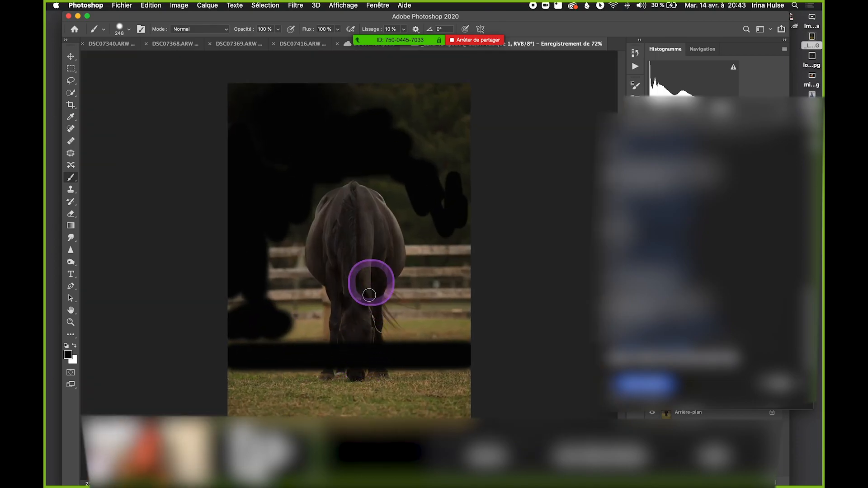
pyautogui.scroll(3, 362, 359)
pyautogui.moveTo(366, 314); pyautogui.dragTo(370, 212)
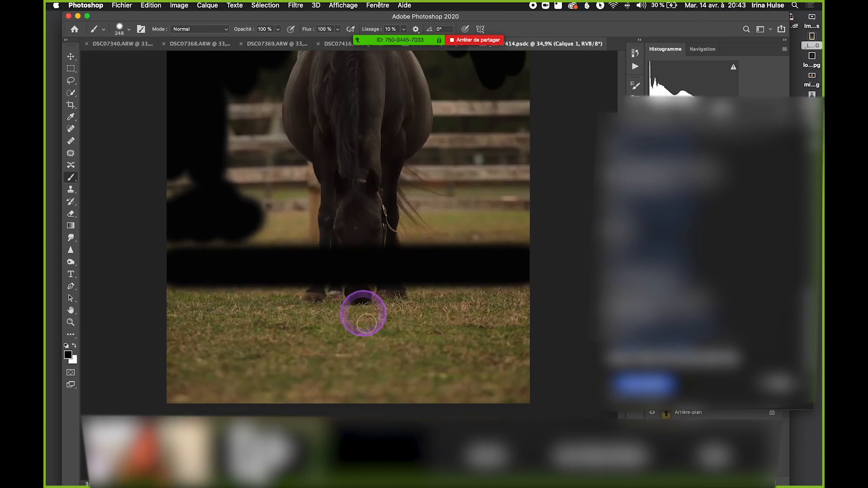
pyautogui.moveTo(171, 344)
pyautogui.mouseDown()
pyautogui.moveTo(157, 333)
pyautogui.moveTo(418, 317)
pyautogui.moveTo(411, 337)
pyautogui.moveTo(234, 326)
pyautogui.mouseUp()
pyautogui.press('super+z')
pyautogui.moveTo(164, 345); pyautogui.dragTo(577, 343)
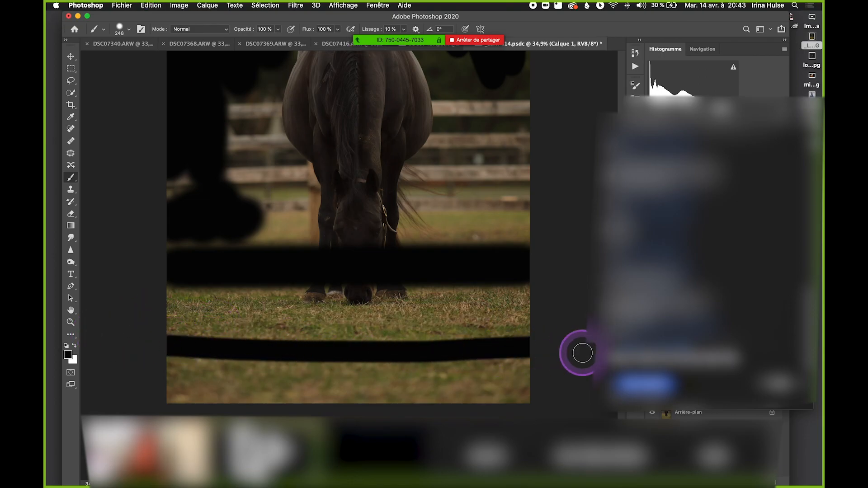
pyautogui.press('super+z')
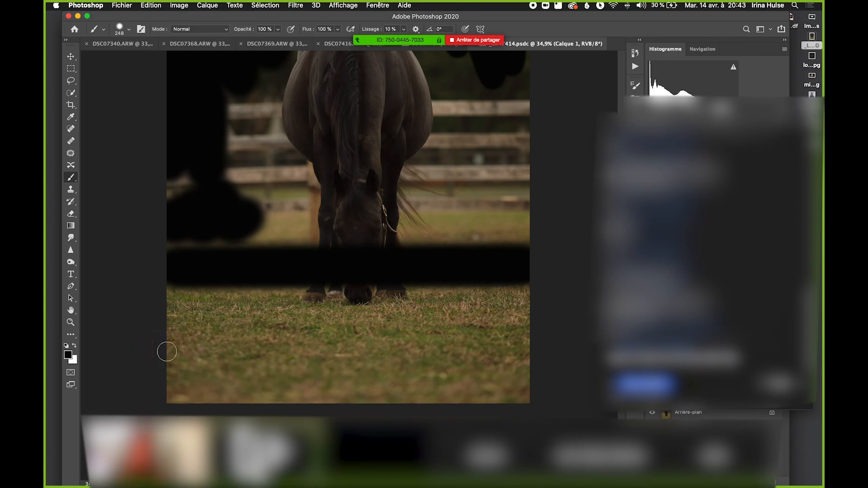
# Paint a straight black line across the grass below the horse's hooves with the 248 px brush and save the document.
pyautogui.click(166, 352)
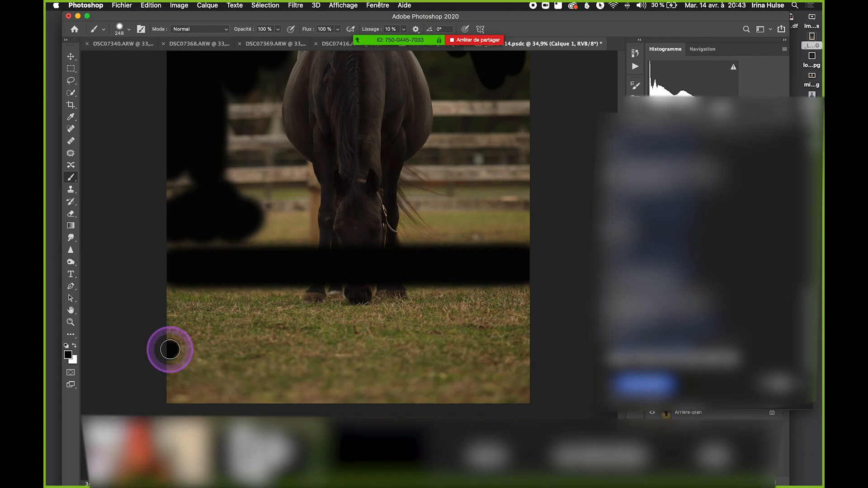
pyautogui.keyDown('shift'); pyautogui.click(534, 347); pyautogui.keyUp('shift')
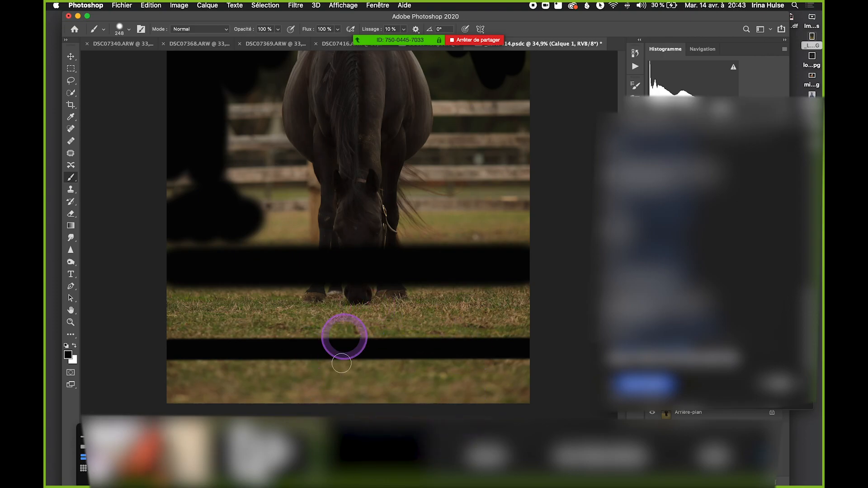
pyautogui.scroll(10, 357, 299)
pyautogui.scroll(-5, 448, 320)
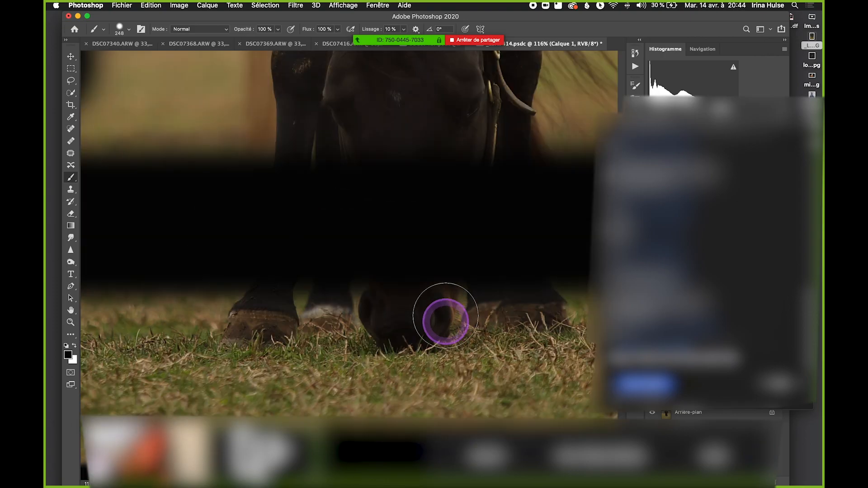
pyautogui.moveTo(419, 257); pyautogui.dragTo(420, 368)
pyautogui.scroll(-5, 513, 319)
pyautogui.press('super+s')
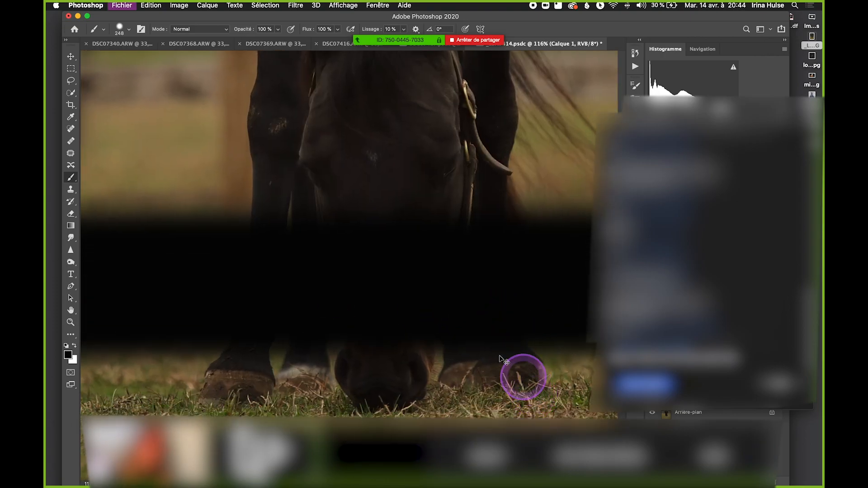
# Examine the horse's head, legs and hooves around the broad black band.
pyautogui.moveTo(430, 264); pyautogui.dragTo(289, 202)
pyautogui.moveTo(413, 235); pyautogui.dragTo(527, 314)
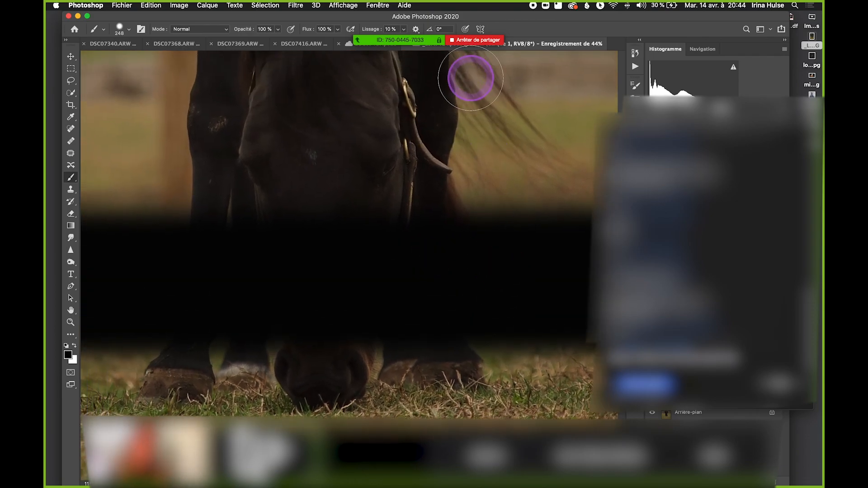
pyautogui.moveTo(453, 76); pyautogui.dragTo(516, 197)
pyautogui.moveTo(430, 290); pyautogui.dragTo(440, 220)
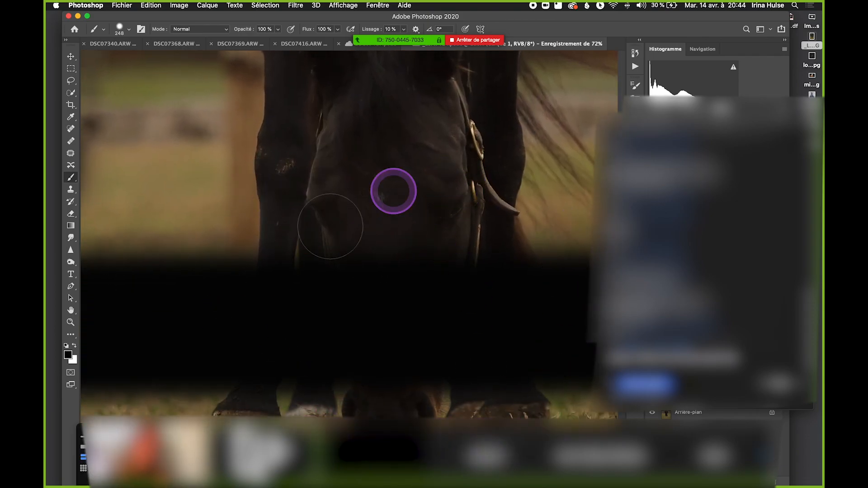
pyautogui.moveTo(403, 257); pyautogui.dragTo(441, 221)
pyautogui.moveTo(294, 194)
pyautogui.mouseDown()
pyautogui.moveTo(409, 262)
pyautogui.moveTo(380, 304)
pyautogui.mouseUp()
pyautogui.click(381, 241)
pyautogui.press('super+z')
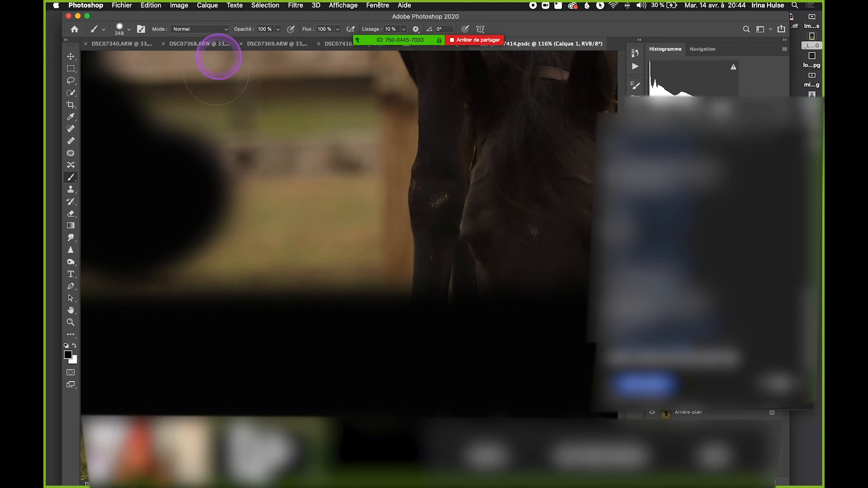
# Set the brush size to 68 px and paint narrow black strokes over the background beside the horse's front leg.
pyautogui.moveTo(217, 123); pyautogui.dragTo(284, 108)
pyautogui.click(124, 26)
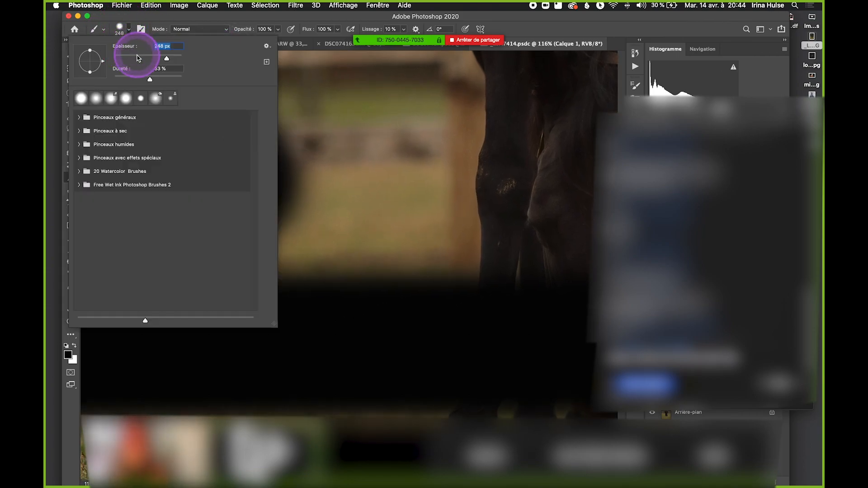
pyautogui.click(123, 31)
pyautogui.moveTo(449, 202); pyautogui.dragTo(397, 160)
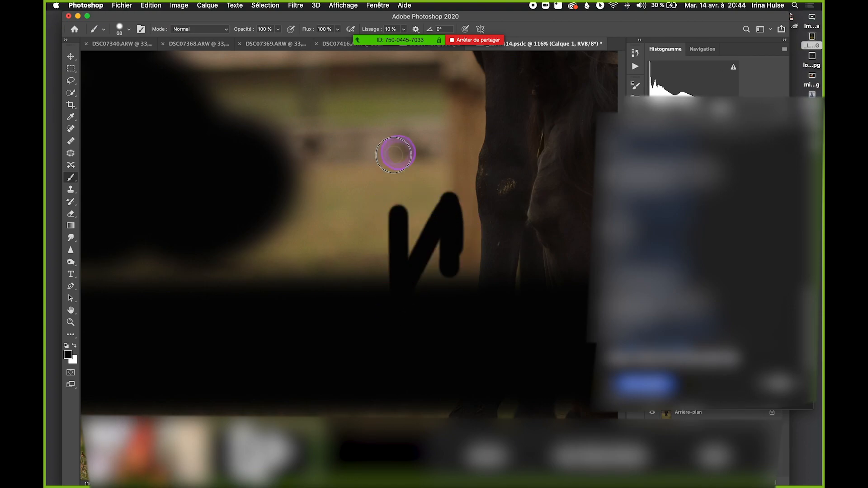
# Set the brush size to 440 px and paint black over the fence and grass to the left of the horse's legs.
pyautogui.click(120, 31)
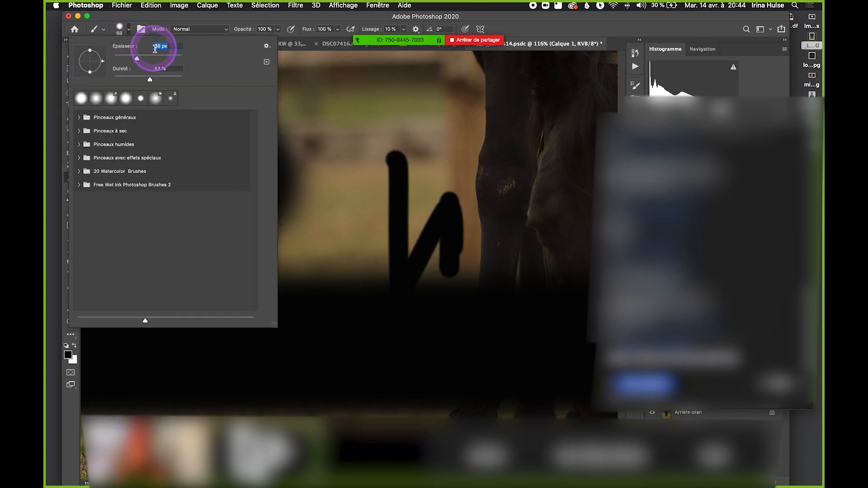
pyautogui.click(120, 29)
pyautogui.moveTo(284, 148)
pyautogui.mouseDown()
pyautogui.moveTo(363, 177)
pyautogui.moveTo(382, 257)
pyautogui.mouseUp()
pyautogui.press('space')
pyautogui.moveTo(247, 232); pyautogui.dragTo(395, 182)
pyautogui.moveTo(357, 197)
pyautogui.mouseDown()
pyautogui.moveTo(171, 205)
pyautogui.moveTo(82, 203)
pyautogui.mouseUp()
pyautogui.press('space')
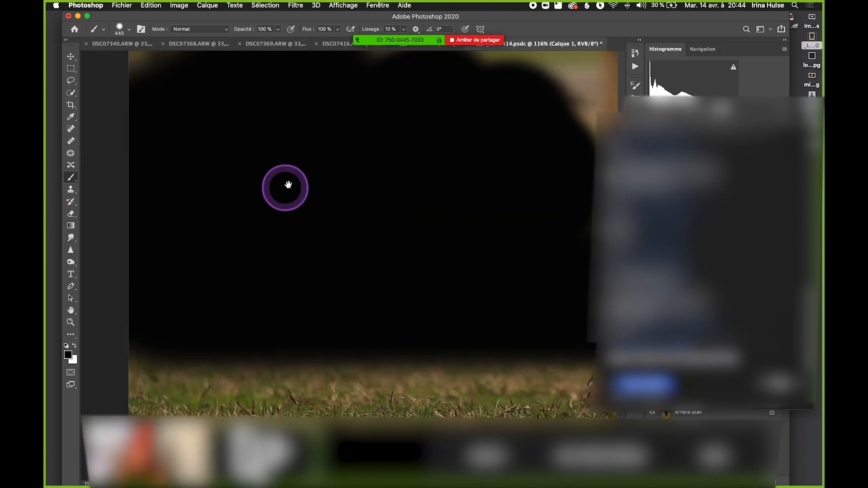
# Paint black over the remaining fence up to the horse's left flank with the 440 px brush and save the document.
pyautogui.scroll(-5, 289, 185)
pyautogui.scroll(3, 290, 185)
pyautogui.moveTo(291, 194)
pyautogui.mouseDown()
pyautogui.moveTo(236, 187)
pyautogui.moveTo(343, 194)
pyautogui.moveTo(355, 213)
pyautogui.moveTo(312, 177)
pyautogui.moveTo(340, 271)
pyautogui.moveTo(389, 255)
pyautogui.moveTo(407, 215)
pyautogui.moveTo(426, 238)
pyautogui.mouseUp()
pyautogui.press('space')
pyautogui.moveTo(401, 158)
pyautogui.mouseDown()
pyautogui.moveTo(453, 326)
pyautogui.moveTo(400, 224)
pyautogui.moveTo(411, 159)
pyautogui.moveTo(362, 167)
pyautogui.moveTo(415, 206)
pyautogui.moveTo(442, 130)
pyautogui.moveTo(420, 188)
pyautogui.moveTo(416, 251)
pyautogui.moveTo(410, 172)
pyautogui.moveTo(432, 161)
pyautogui.moveTo(427, 210)
pyautogui.moveTo(440, 289)
pyautogui.moveTo(424, 250)
pyautogui.moveTo(388, 213)
pyautogui.moveTo(304, 207)
pyautogui.mouseUp()
pyautogui.press('space')
pyautogui.scroll(6, 304, 207)
pyautogui.scroll(-3, 307, 207)
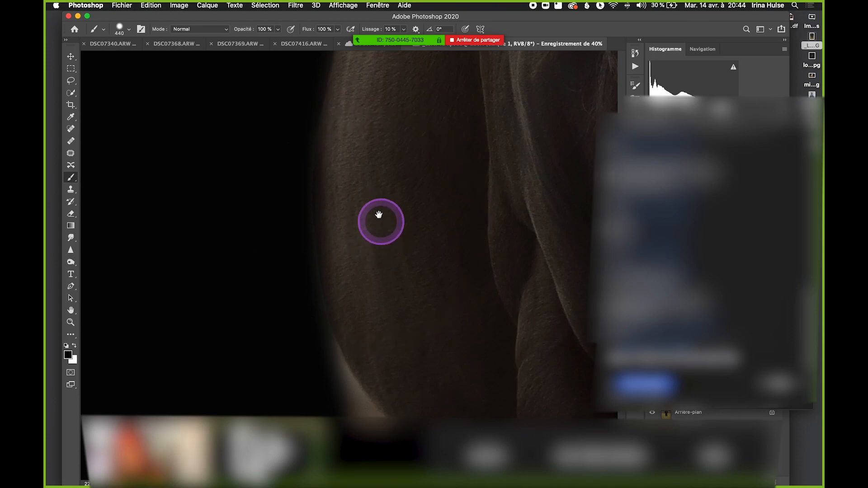
pyautogui.moveTo(374, 211); pyautogui.dragTo(355, 211)
pyautogui.press('super+s')
# Try black strokes along the edge of the left flank with the 440 px brush and undo them, saving the document in between.
pyautogui.press('super+z')
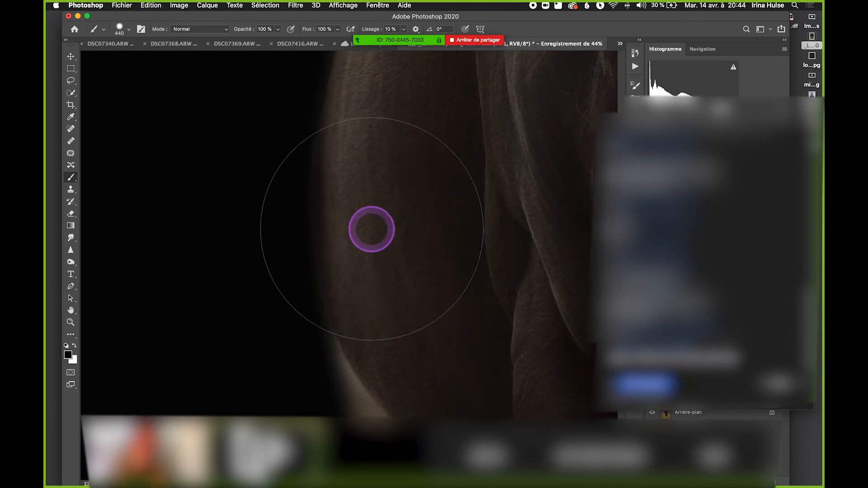
pyautogui.press('super+s')
pyautogui.scroll(-3, 312, 222)
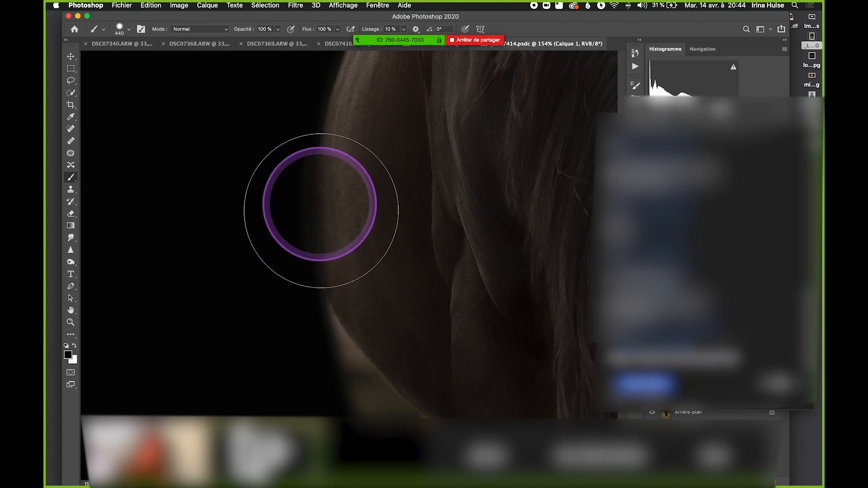
pyautogui.moveTo(332, 271); pyautogui.dragTo(338, 287)
pyautogui.press('super+z')
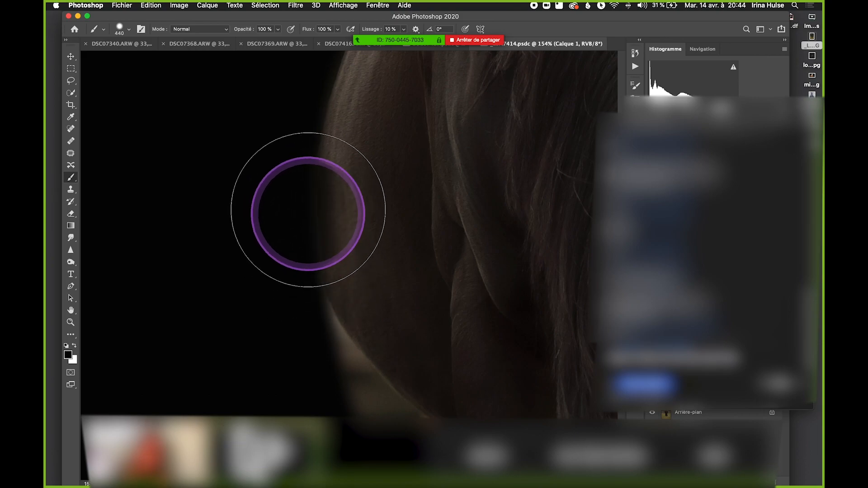
pyautogui.press('super+z')
pyautogui.moveTo(327, 296); pyautogui.dragTo(331, 270)
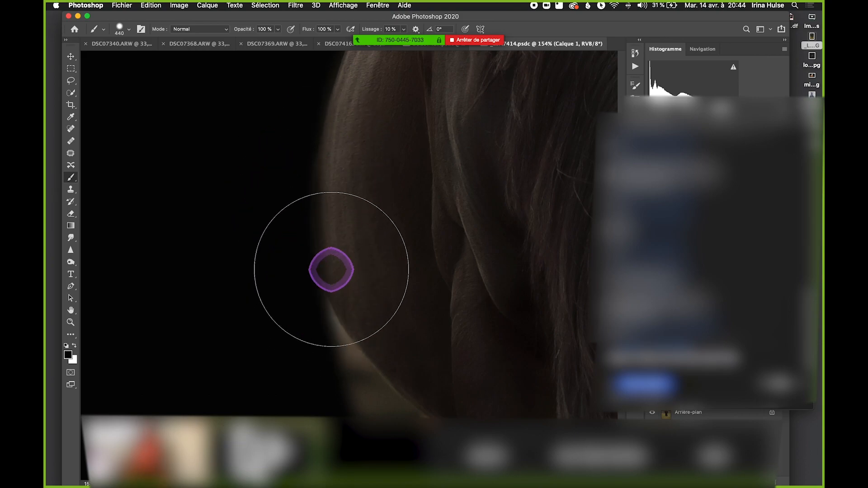
# Set the brush size to 105 px, paint black along the upper edge of the horse's left side, and save the document.
pyautogui.moveTo(369, 213); pyautogui.dragTo(363, 285)
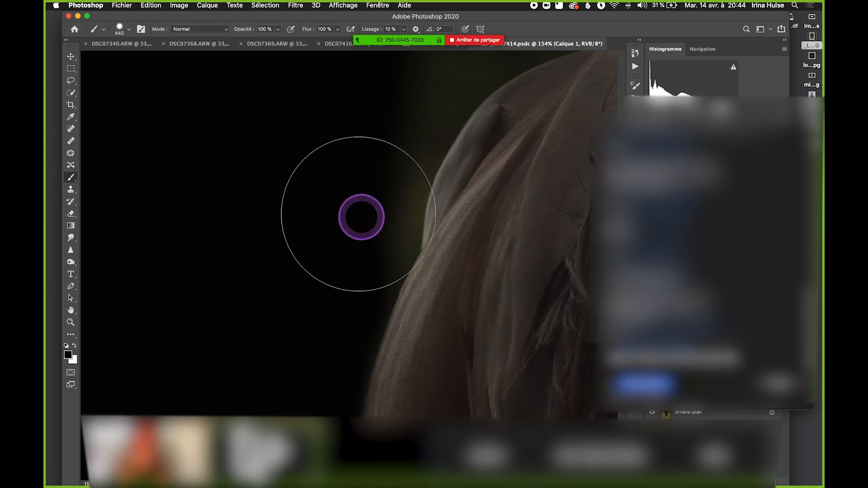
pyautogui.click(119, 28)
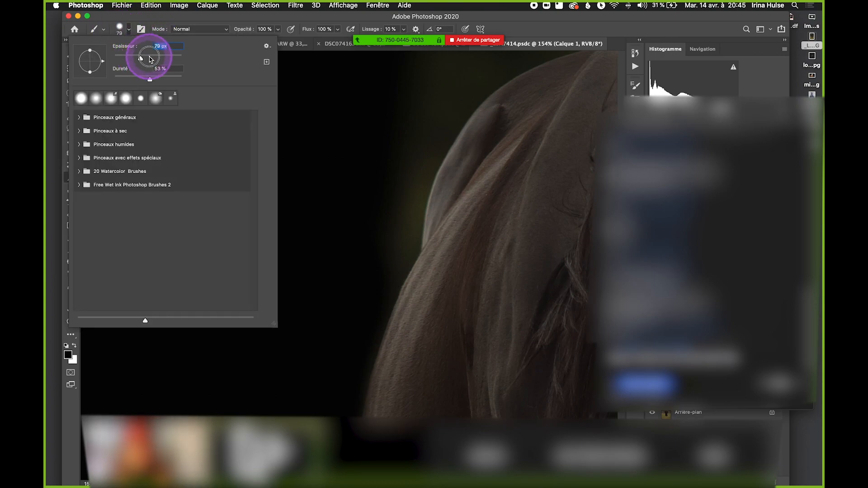
pyautogui.click(121, 28)
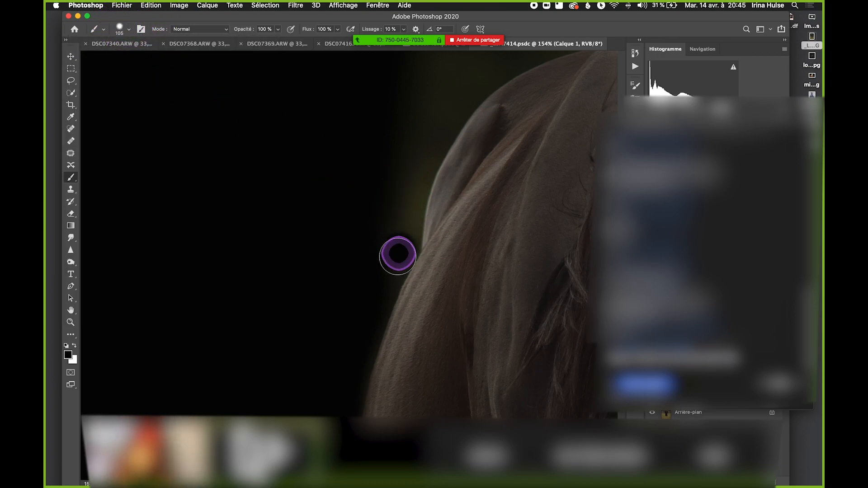
pyautogui.moveTo(379, 293)
pyautogui.mouseDown()
pyautogui.moveTo(411, 155)
pyautogui.moveTo(391, 217)
pyautogui.moveTo(392, 262)
pyautogui.moveTo(409, 185)
pyautogui.mouseUp()
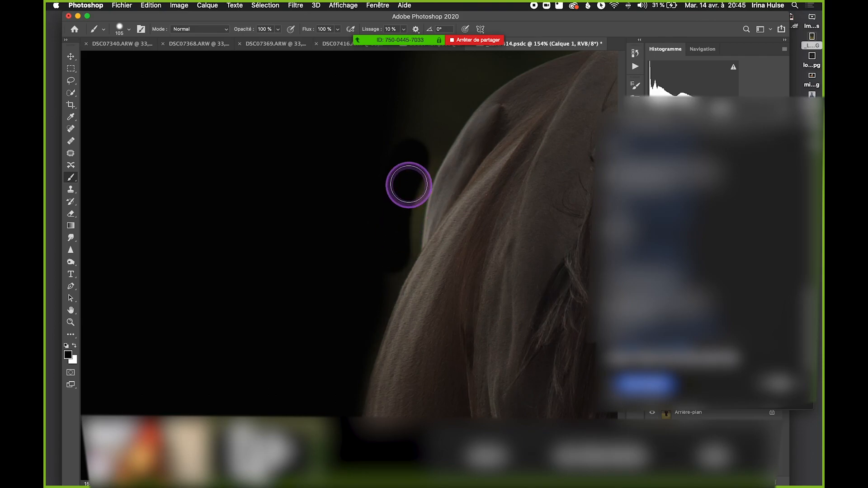
pyautogui.press('super+z')
pyautogui.scroll(5, 420, 135)
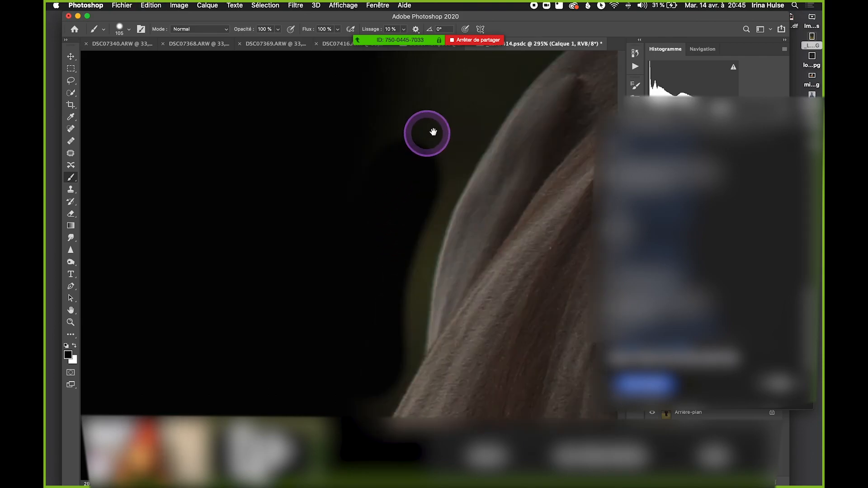
pyautogui.moveTo(424, 134); pyautogui.dragTo(339, 186)
pyautogui.scroll(-5, 366, 143)
pyautogui.press('super+s')
# Paint black strokes over the trees above the left side of the horse's back, undoing a misplaced one, and save the document.
pyautogui.moveTo(423, 134); pyautogui.dragTo(361, 210)
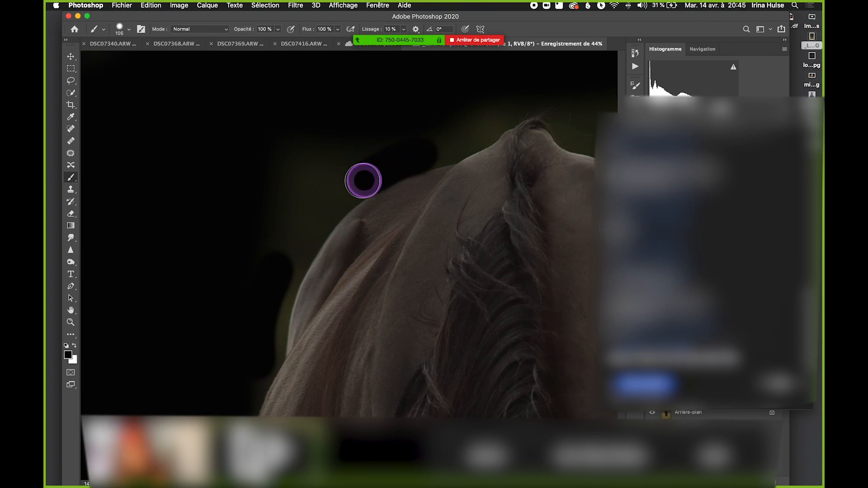
pyautogui.moveTo(311, 238); pyautogui.dragTo(294, 266)
pyautogui.press('super+z')
pyautogui.moveTo(373, 161); pyautogui.dragTo(275, 107)
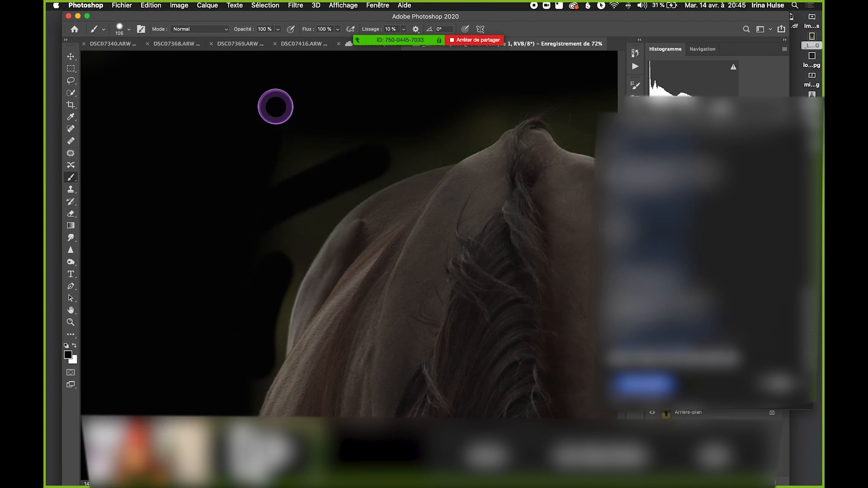
pyautogui.moveTo(316, 147)
pyautogui.mouseDown()
pyautogui.moveTo(287, 230)
pyautogui.moveTo(301, 233)
pyautogui.mouseUp()
pyautogui.press('super+s')
# Paint black along the outline of the back from the withers toward the right side with the 105 px brush.
pyautogui.moveTo(452, 150); pyautogui.dragTo(260, 181)
pyautogui.scroll(1, 312, 178)
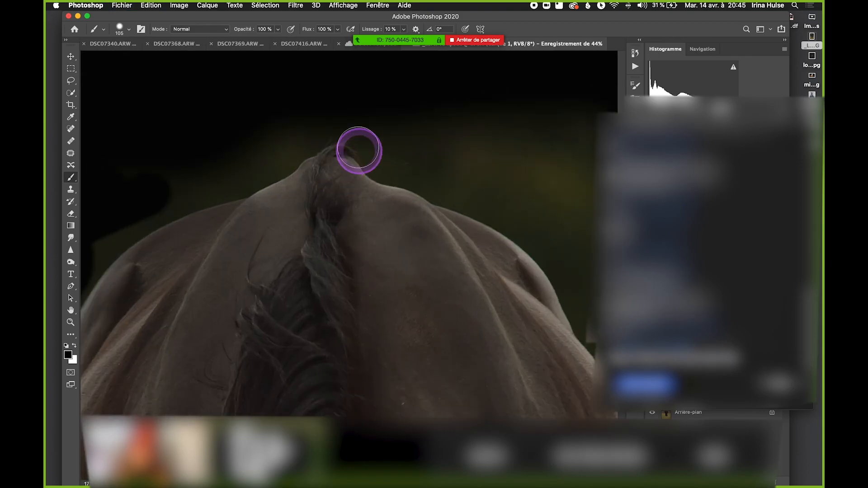
pyautogui.click(385, 159)
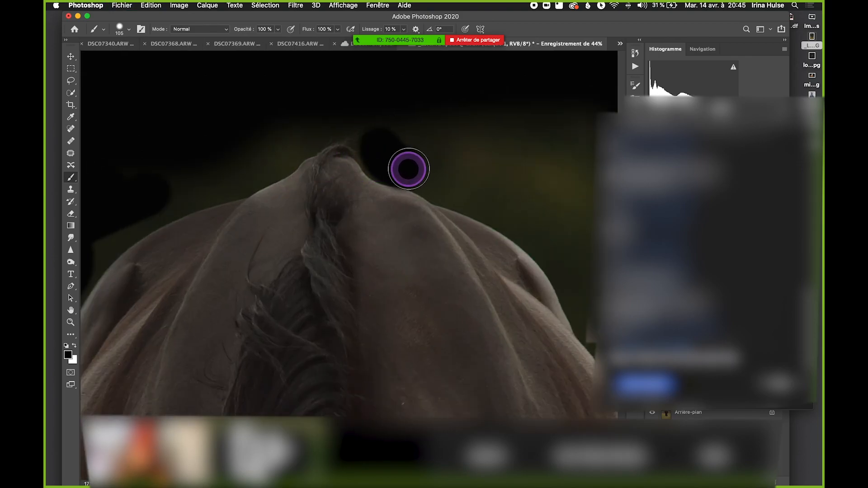
pyautogui.moveTo(454, 191); pyautogui.dragTo(411, 155)
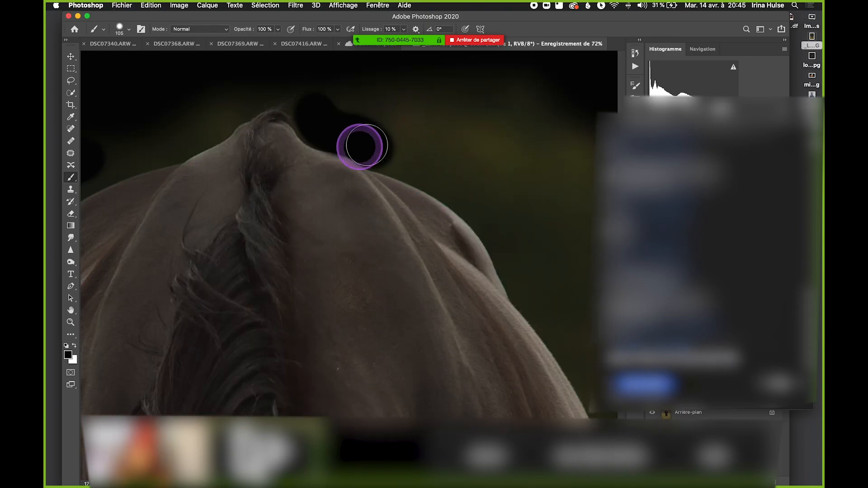
pyautogui.click(386, 151)
pyautogui.moveTo(453, 182)
pyautogui.mouseDown()
pyautogui.moveTo(477, 195)
pyautogui.moveTo(421, 130)
pyautogui.mouseUp()
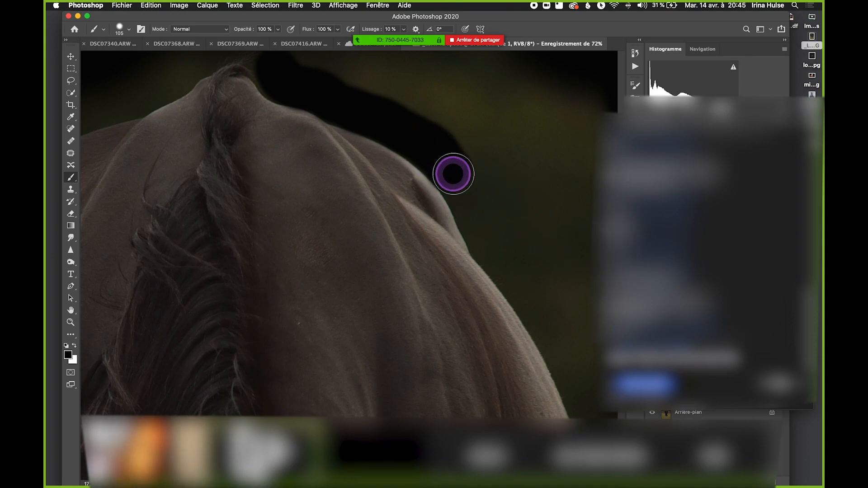
# Extend the black outline around the bulge on the right side of the horse's back.
pyautogui.moveTo(476, 202); pyautogui.dragTo(477, 196)
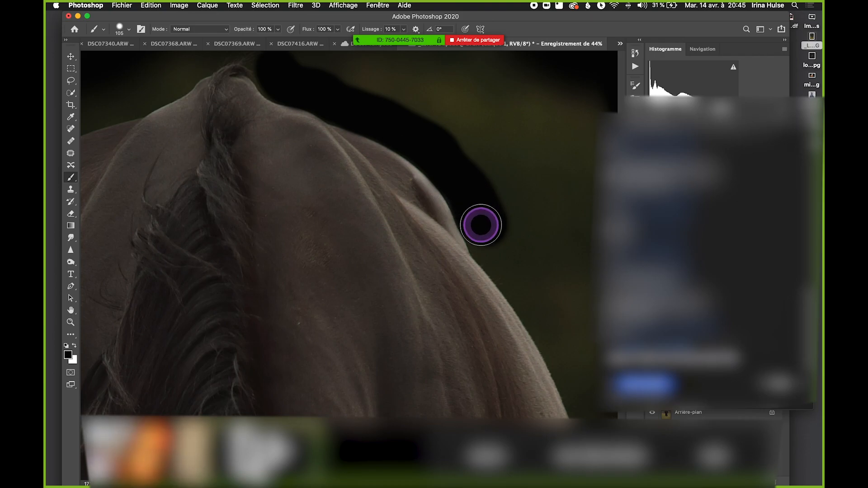
pyautogui.moveTo(490, 246); pyautogui.dragTo(477, 195)
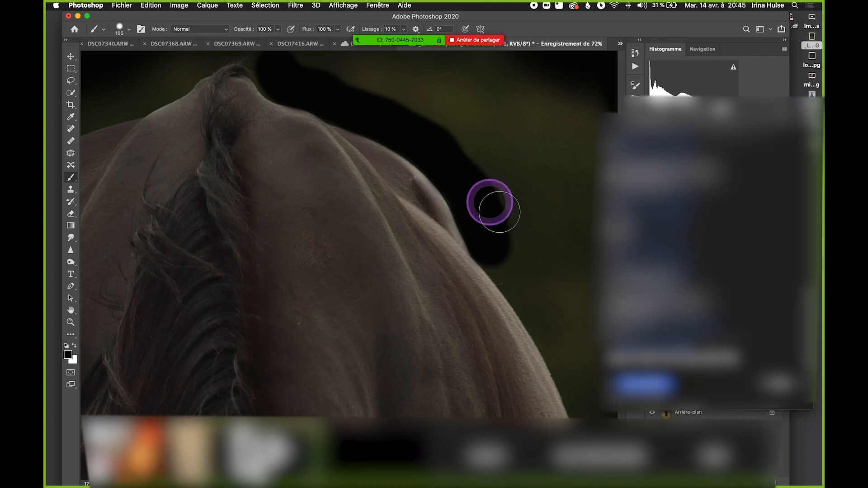
pyautogui.moveTo(511, 224); pyautogui.dragTo(461, 172)
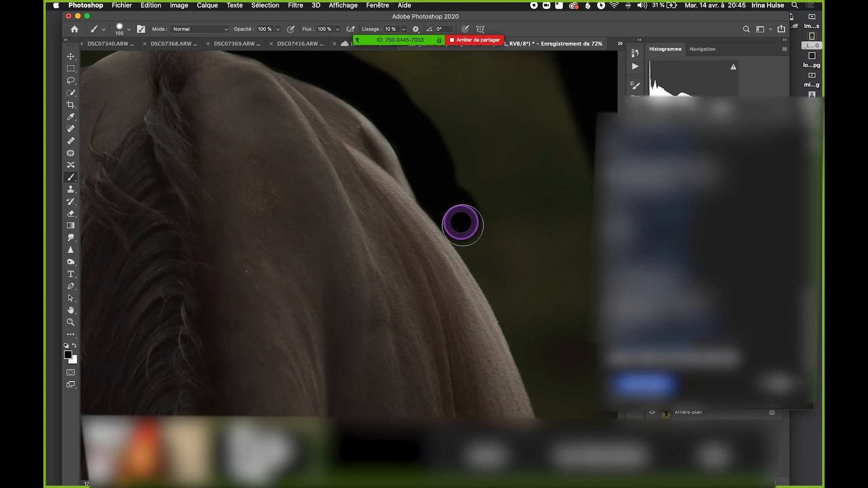
pyautogui.moveTo(487, 254)
pyautogui.mouseDown()
pyautogui.moveTo(513, 280)
pyautogui.moveTo(436, 118)
pyautogui.moveTo(404, 100)
pyautogui.mouseUp()
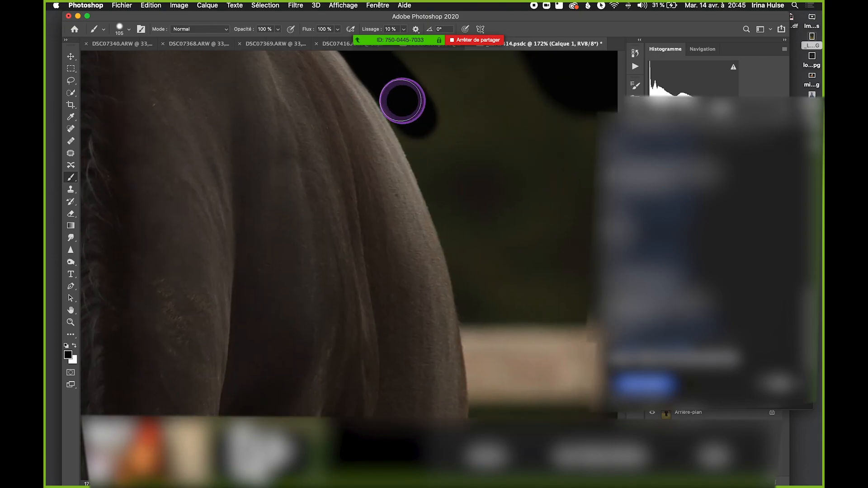
# Undo the last misplaced stroke and paint black down the outline of the horse's right flank as far as the upper fence rail.
pyautogui.press('super+z')
pyautogui.moveTo(407, 112); pyautogui.dragTo(418, 124)
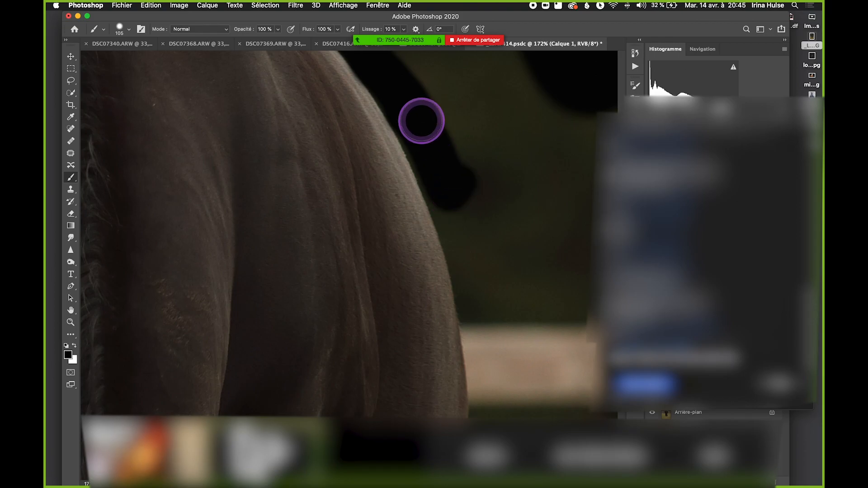
pyautogui.moveTo(468, 220); pyautogui.dragTo(461, 160)
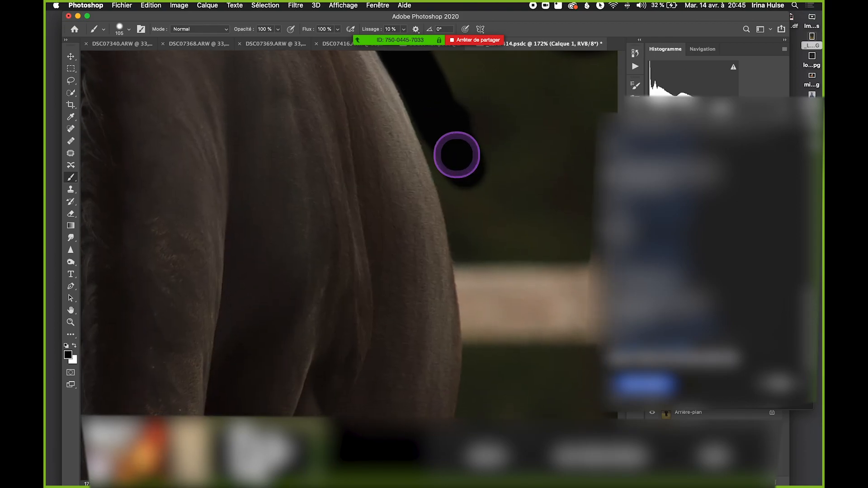
pyautogui.moveTo(468, 206); pyautogui.dragTo(469, 219)
pyautogui.scroll(-3, 469, 219)
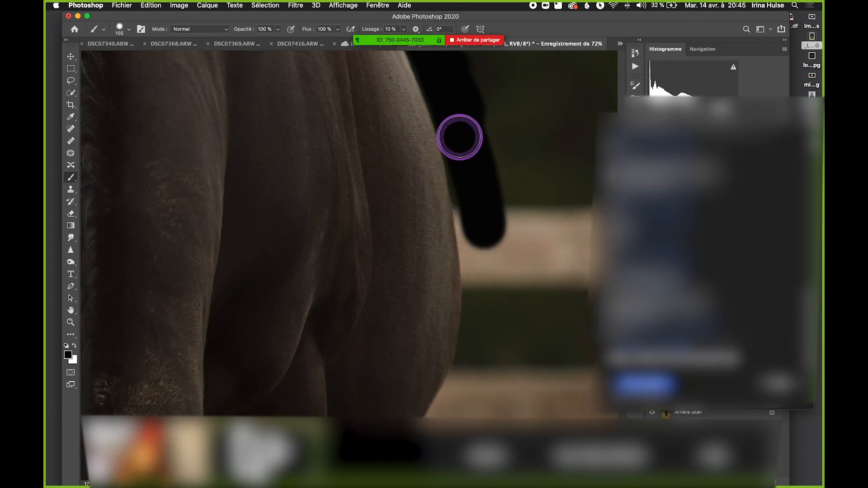
pyautogui.moveTo(478, 227); pyautogui.dragTo(479, 245)
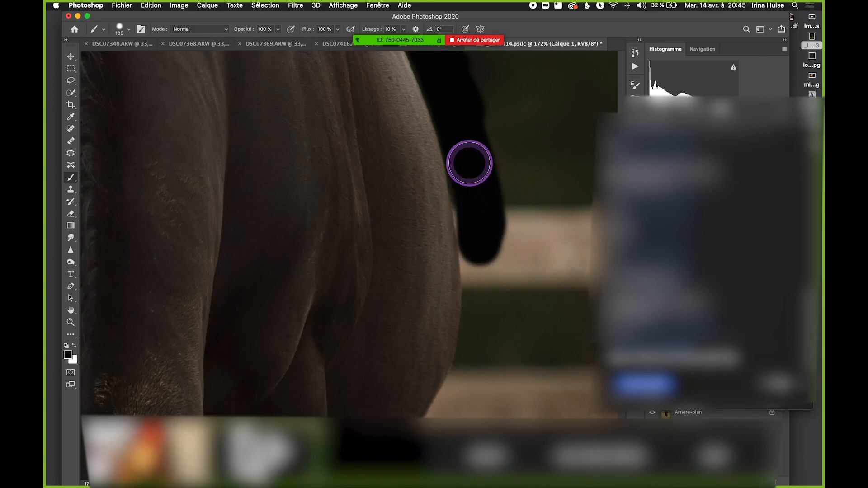
pyautogui.scroll(-5, 477, 204)
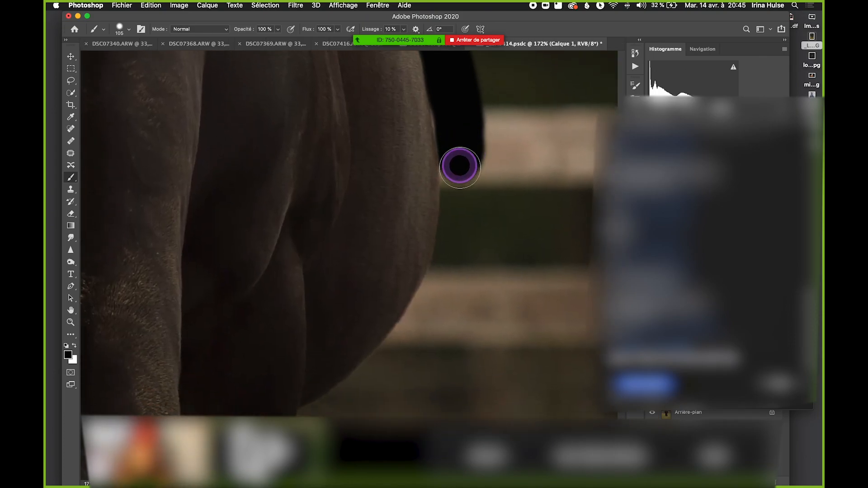
# Continue the black outline around the lower curve of the belly to the tail hairs beside the right leg and save the document.
pyautogui.moveTo(465, 212)
pyautogui.mouseDown()
pyautogui.moveTo(463, 255)
pyautogui.moveTo(452, 223)
pyautogui.moveTo(462, 204)
pyautogui.moveTo(453, 275)
pyautogui.moveTo(417, 349)
pyautogui.moveTo(433, 306)
pyautogui.mouseUp()
pyautogui.moveTo(463, 258); pyautogui.dragTo(463, 200)
pyautogui.moveTo(449, 254); pyautogui.dragTo(463, 201)
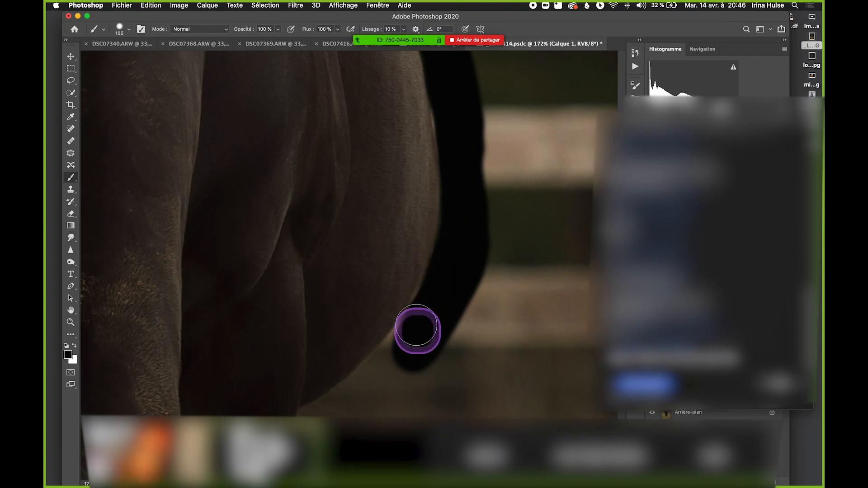
pyautogui.moveTo(418, 331); pyautogui.dragTo(432, 230)
pyautogui.moveTo(389, 279); pyautogui.dragTo(488, 197)
pyautogui.moveTo(427, 251)
pyautogui.mouseDown()
pyautogui.moveTo(483, 192)
pyautogui.moveTo(462, 211)
pyautogui.mouseUp()
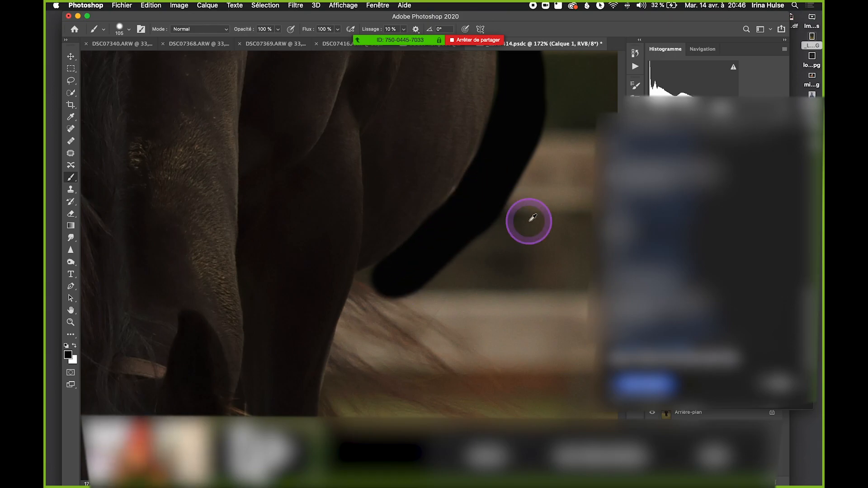
pyautogui.scroll(-5, 500, 239)
pyautogui.press('super+s')
# Examine the loose tail hairs beside the right leg and the unpainted background remaining around the horse.
pyautogui.scroll(5, 496, 280)
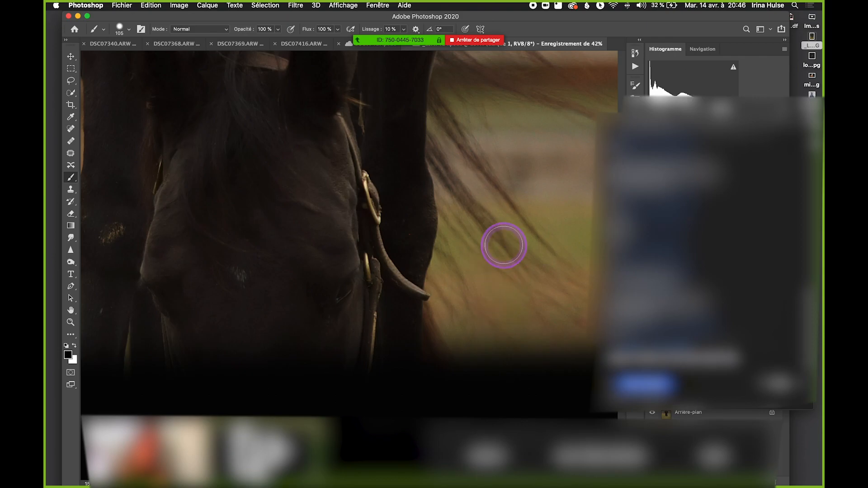
pyautogui.scroll(1, 507, 250)
pyautogui.moveTo(518, 258); pyautogui.dragTo(247, 73)
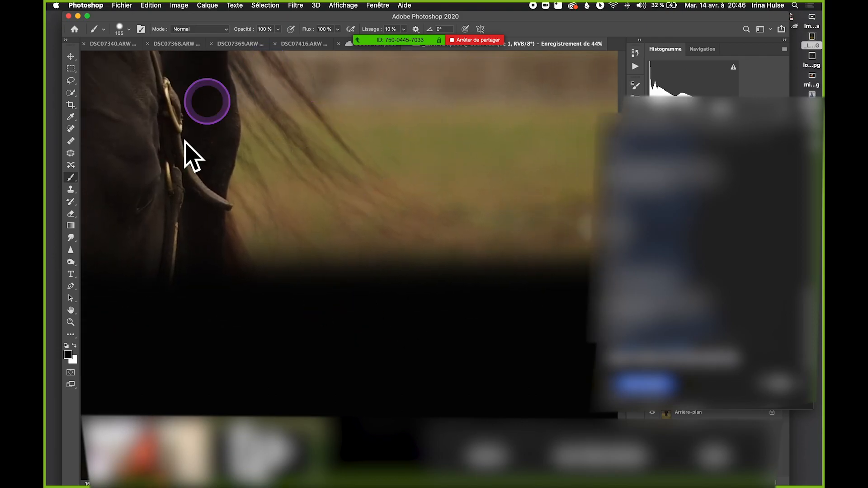
pyautogui.scroll(-2, 273, 155)
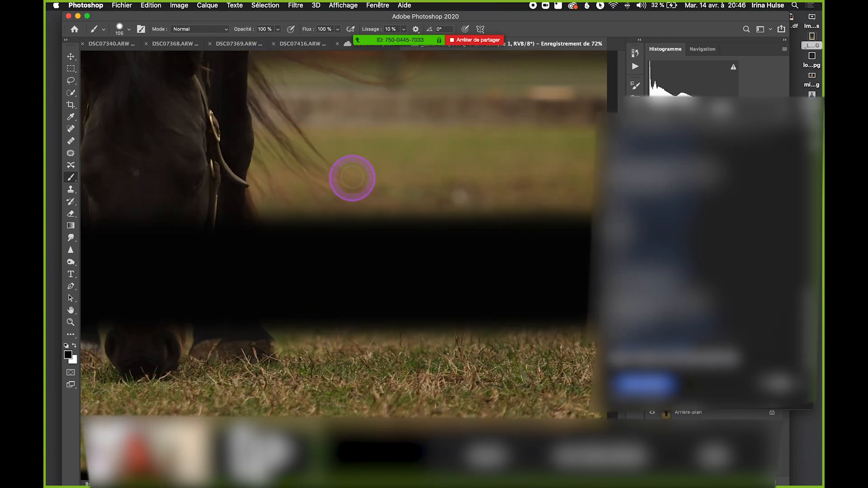
pyautogui.scroll(-3, 350, 183)
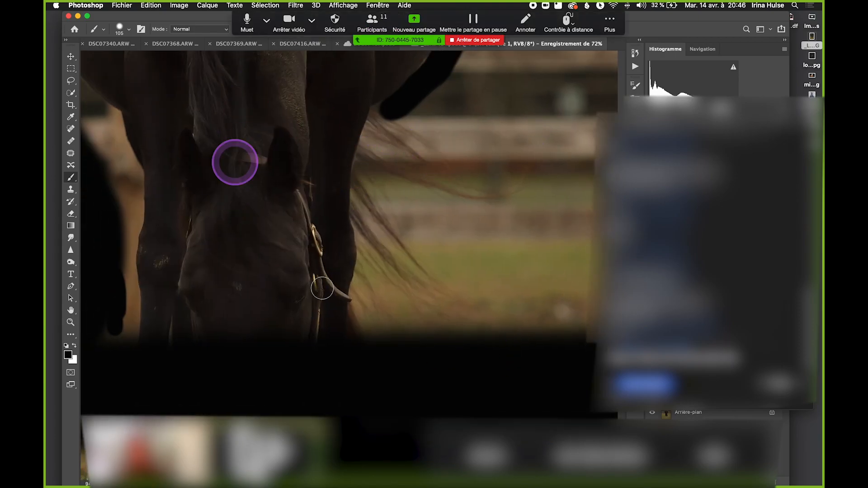
pyautogui.scroll(-2, 317, 172)
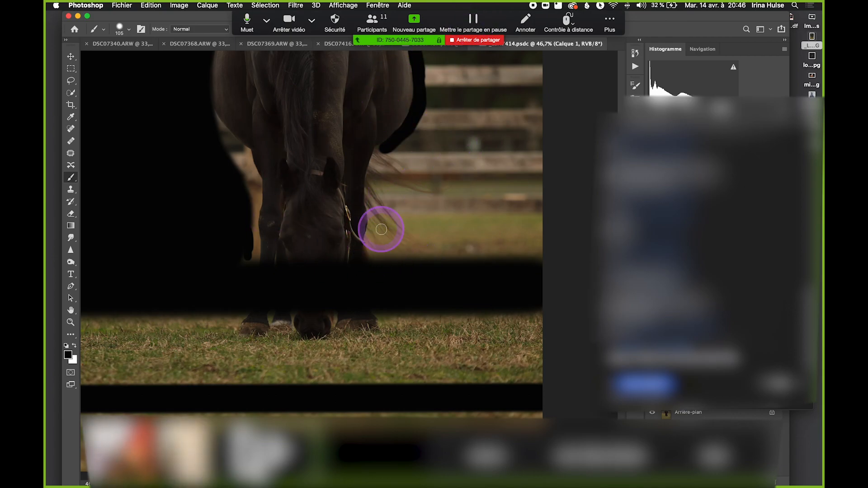
pyautogui.scroll(-3, 381, 229)
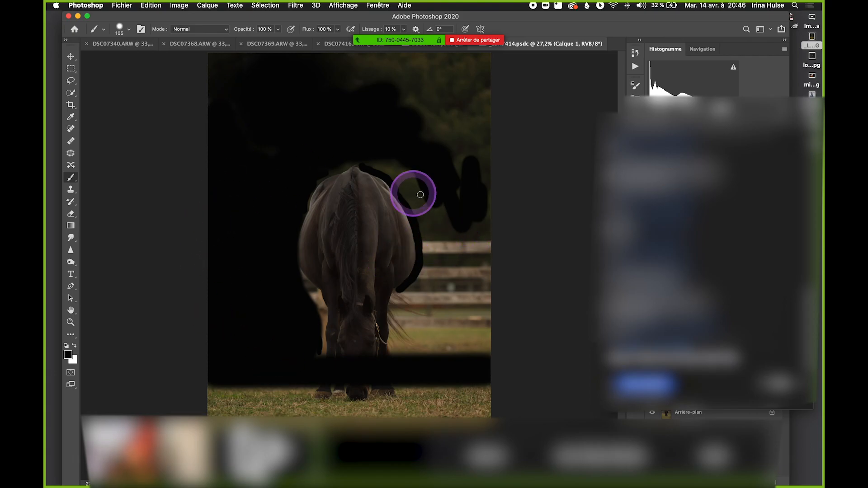
pyautogui.scroll(2, 389, 334)
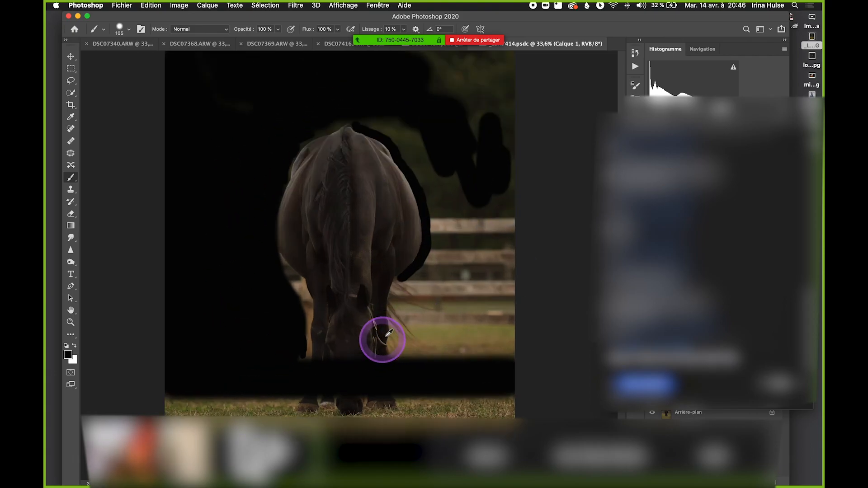
pyautogui.scroll(4, 388, 334)
pyautogui.hscroll(5, 491, 273)
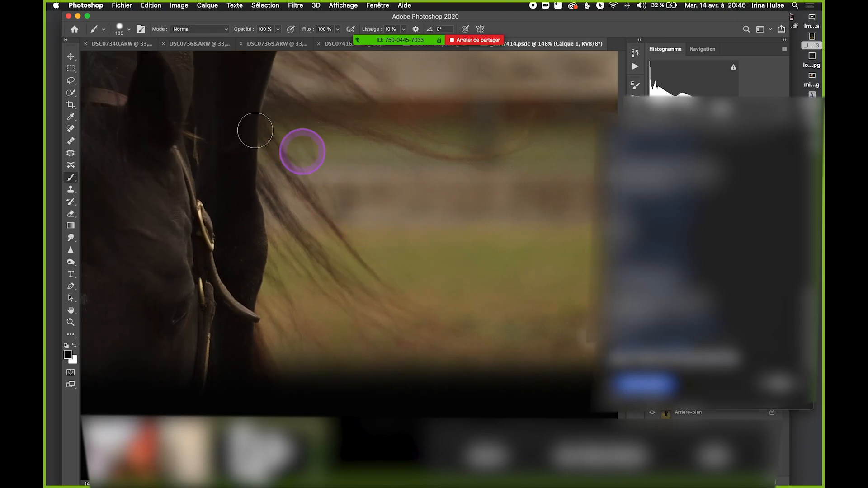
pyautogui.scroll(-2, 403, 272)
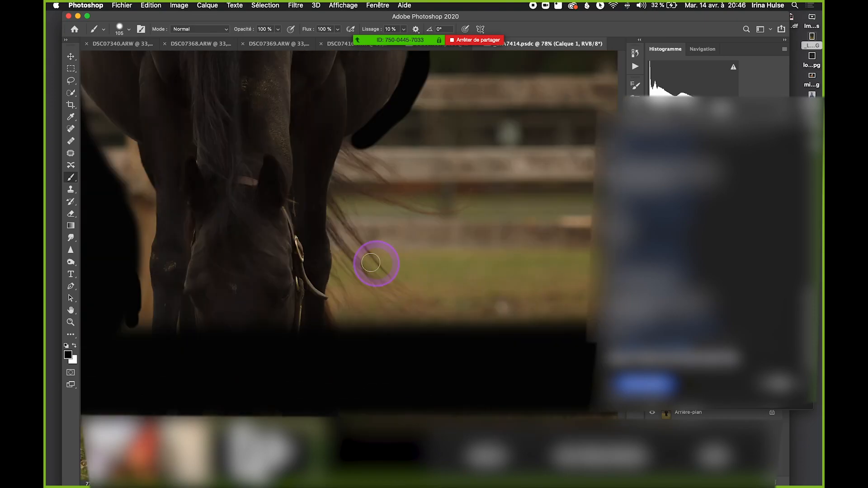
pyautogui.scroll(-2, 384, 289)
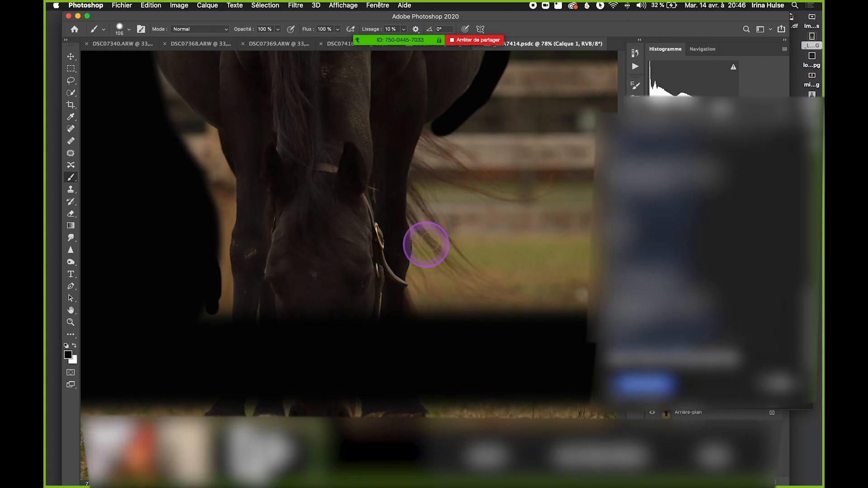
# Paint black over the tail hairs along the outer edge of the upper right leg, undoing the first stroke and repainting it.
pyautogui.scroll(3, 434, 242)
pyautogui.moveTo(449, 236)
pyautogui.mouseDown()
pyautogui.moveTo(444, 194)
pyautogui.moveTo(442, 214)
pyautogui.mouseUp()
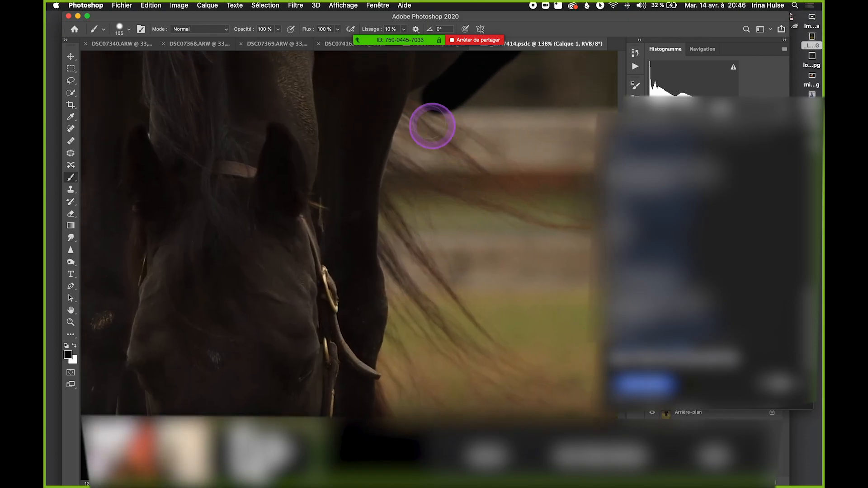
pyautogui.moveTo(422, 110); pyautogui.dragTo(415, 138)
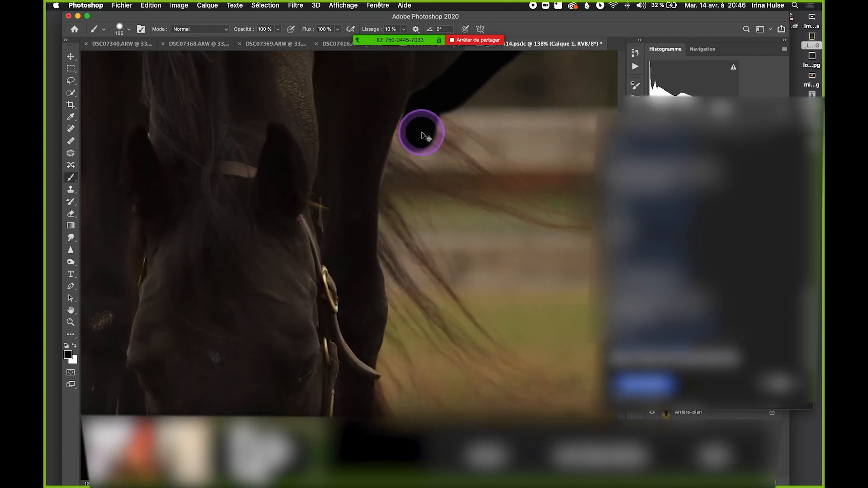
pyautogui.press('super+z')
pyautogui.scroll(-3, 421, 133)
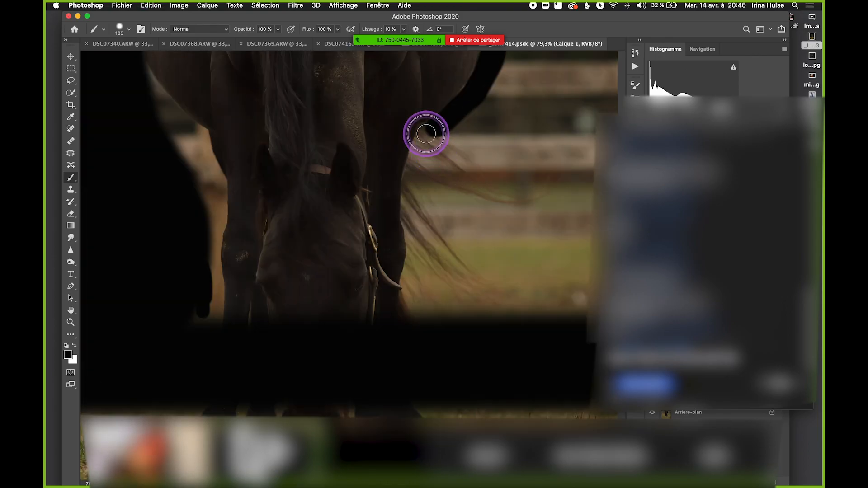
pyautogui.moveTo(420, 153); pyautogui.dragTo(416, 151)
pyautogui.scroll(3, 416, 151)
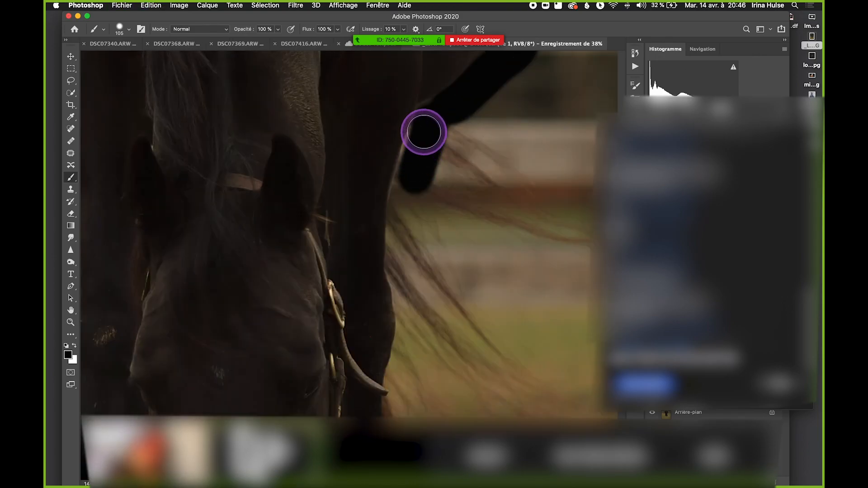
pyautogui.moveTo(406, 188)
pyautogui.mouseDown()
pyautogui.moveTo(412, 198)
pyautogui.moveTo(404, 213)
pyautogui.mouseUp()
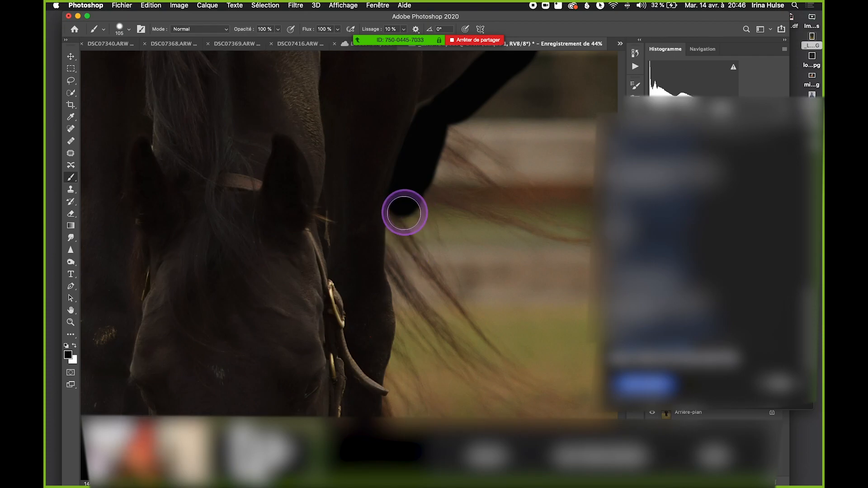
pyautogui.moveTo(404, 260); pyautogui.dragTo(402, 277)
# Extend the black outline down the right leg past the halter strap and onto the adjacent grass, undoing a misplaced stroke, and save the document.
pyautogui.scroll(-4, 397, 218)
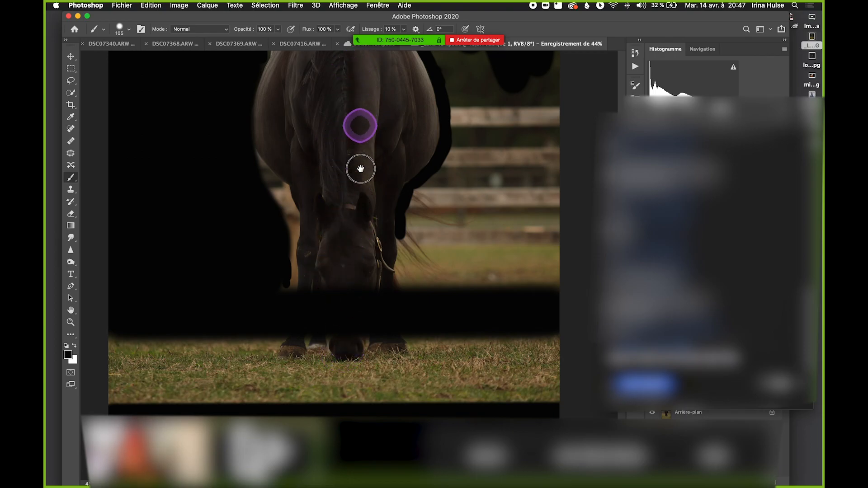
pyautogui.scroll(5, 360, 154)
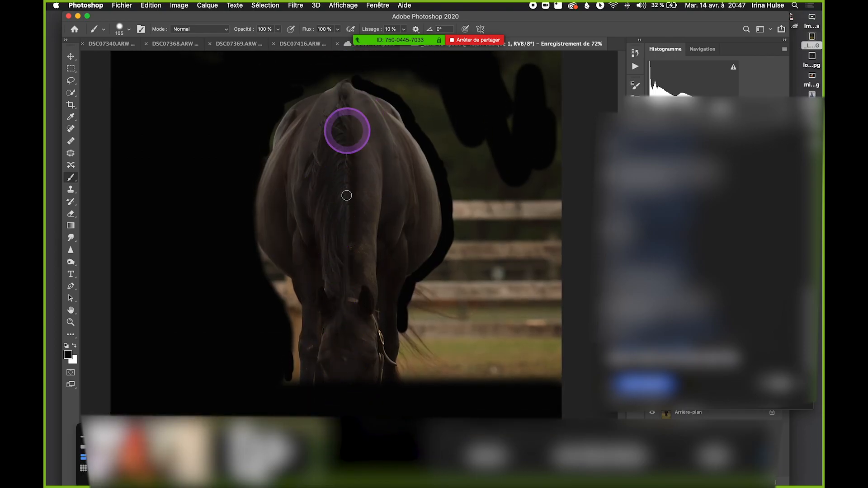
pyautogui.scroll(-3, 374, 303)
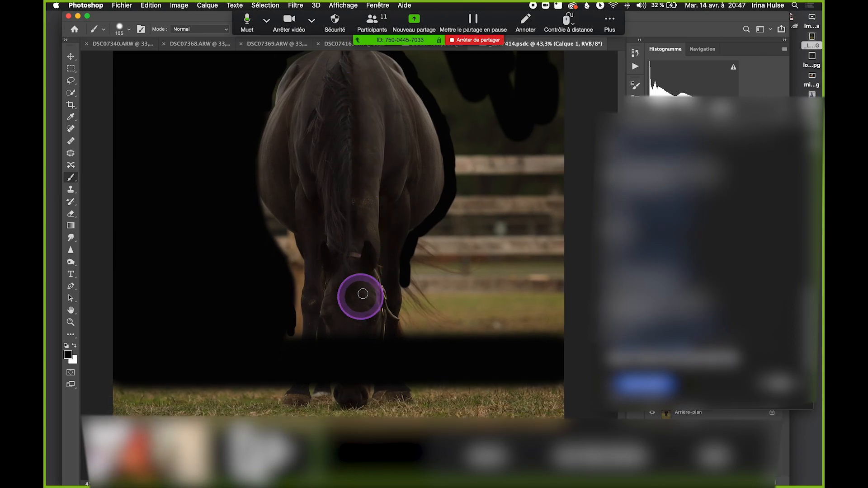
pyautogui.scroll(3, 413, 310)
pyautogui.scroll(1, 400, 230)
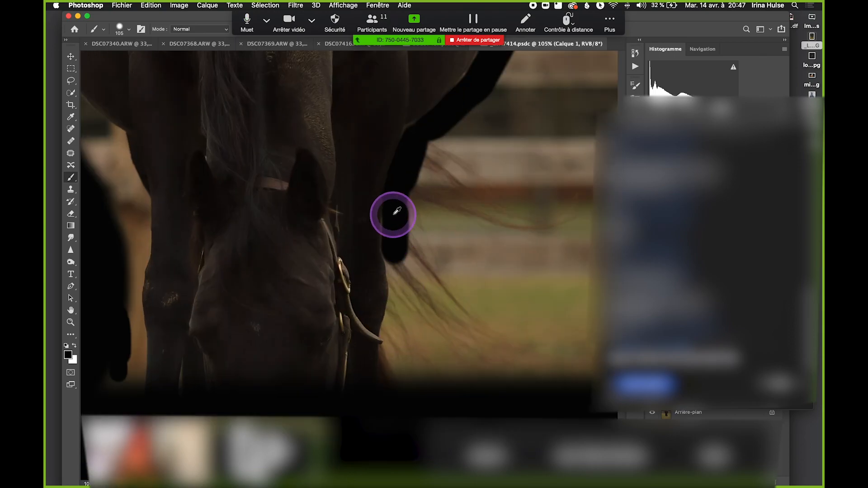
pyautogui.moveTo(401, 286); pyautogui.dragTo(391, 341)
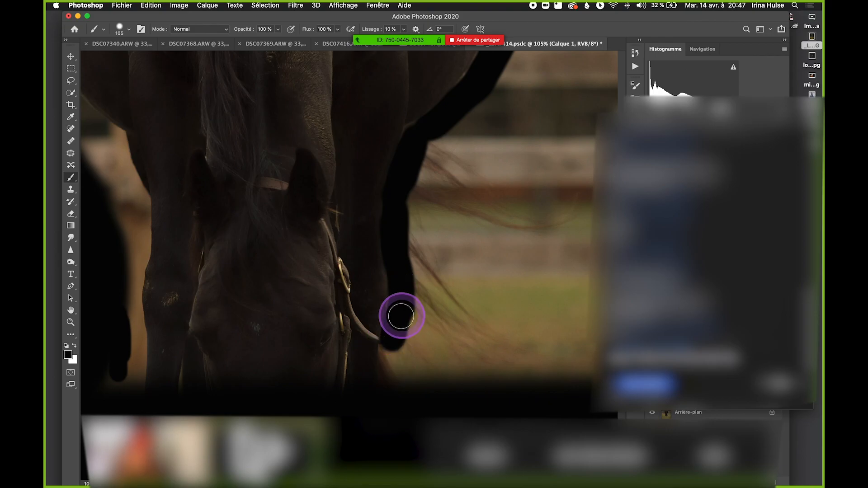
pyautogui.moveTo(433, 316)
pyautogui.mouseDown()
pyautogui.moveTo(430, 227)
pyautogui.moveTo(412, 273)
pyautogui.moveTo(397, 243)
pyautogui.moveTo(384, 246)
pyautogui.moveTo(391, 307)
pyautogui.mouseUp()
pyautogui.scroll(4, 391, 247)
pyautogui.press('super+z')
pyautogui.moveTo(382, 265)
pyautogui.mouseDown()
pyautogui.moveTo(398, 354)
pyautogui.moveTo(414, 197)
pyautogui.moveTo(441, 356)
pyautogui.moveTo(441, 313)
pyautogui.moveTo(486, 225)
pyautogui.moveTo(527, 217)
pyautogui.mouseUp()
pyautogui.scroll(-4, 517, 222)
pyautogui.press('super+s')
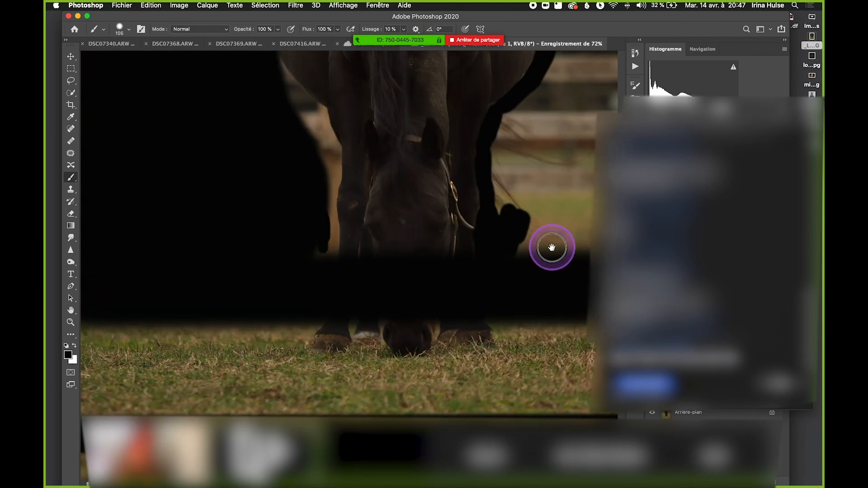
# Set the brush size to 171 px and paint a vertical black stroke from the trees over the upper fence rail right of the horse.
pyautogui.moveTo(552, 248); pyautogui.dragTo(498, 250)
pyautogui.scroll(-1, 511, 222)
pyautogui.scroll(-1, 511, 221)
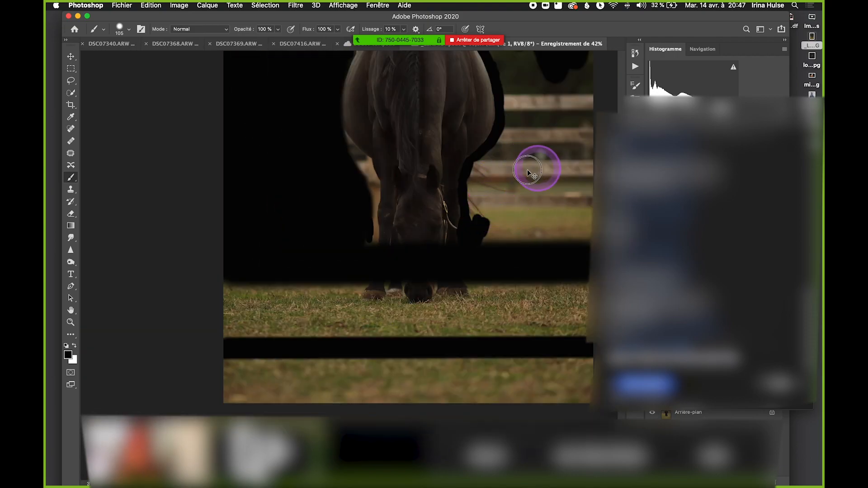
pyautogui.moveTo(532, 170); pyautogui.dragTo(467, 192)
pyautogui.click(129, 29)
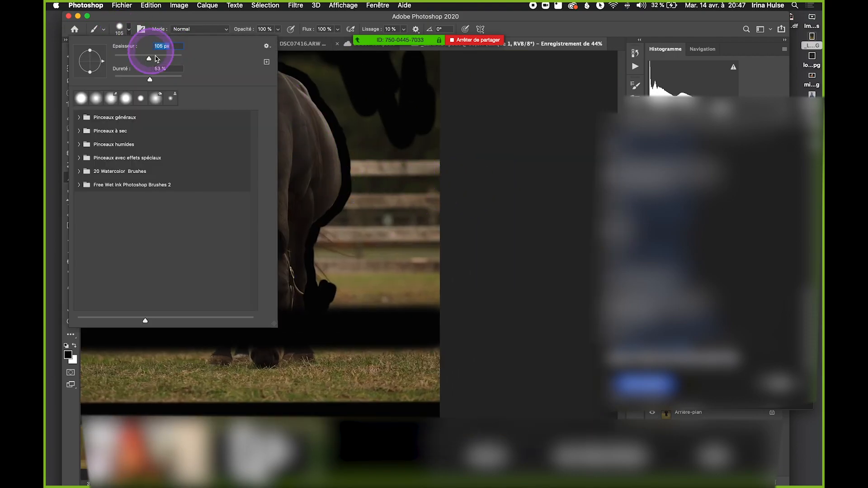
pyautogui.press('Return')
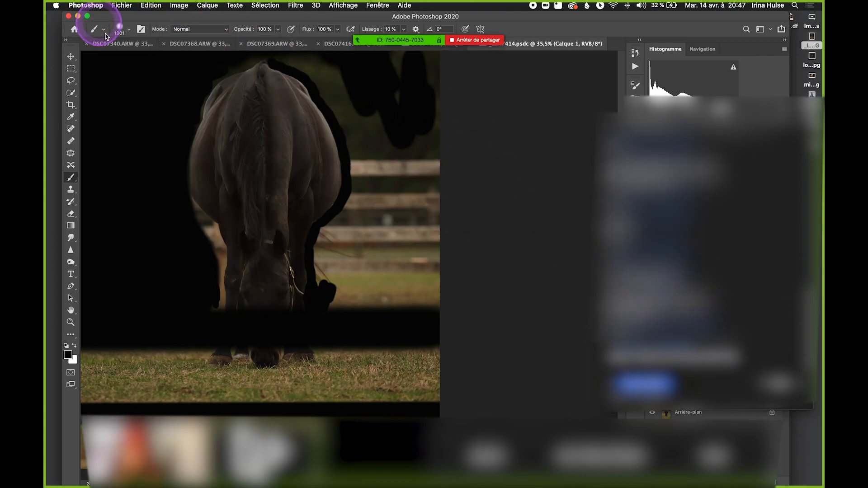
pyautogui.click(123, 34)
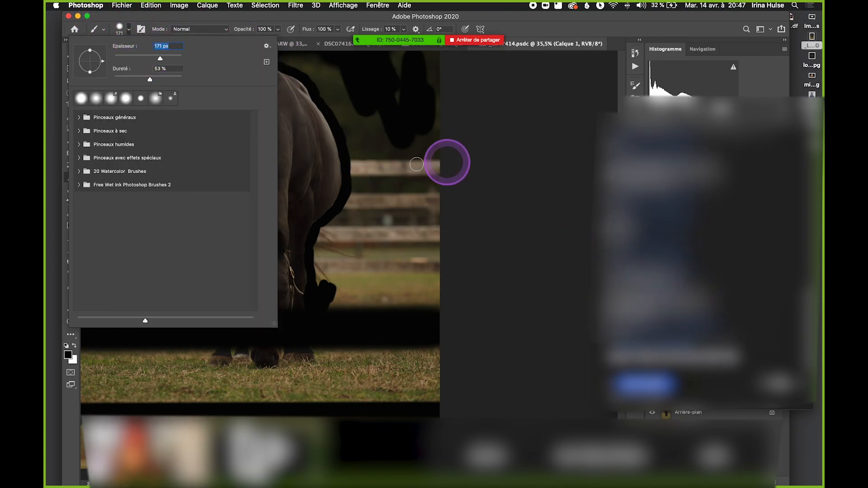
pyautogui.moveTo(378, 122); pyautogui.dragTo(378, 174)
# Set the brush size to 412 px and paint black over the fence and grass to the right of the horse.
pyautogui.click(124, 33)
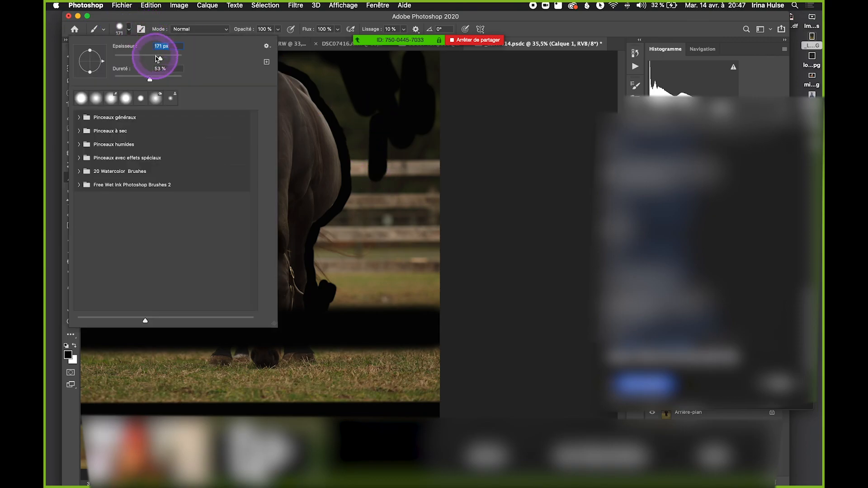
pyautogui.click(122, 30)
pyautogui.moveTo(401, 200)
pyautogui.mouseDown()
pyautogui.moveTo(401, 124)
pyautogui.moveTo(428, 217)
pyautogui.moveTo(436, 157)
pyautogui.mouseUp()
pyautogui.moveTo(436, 216)
pyautogui.mouseDown()
pyautogui.moveTo(388, 248)
pyautogui.moveTo(337, 260)
pyautogui.mouseUp()
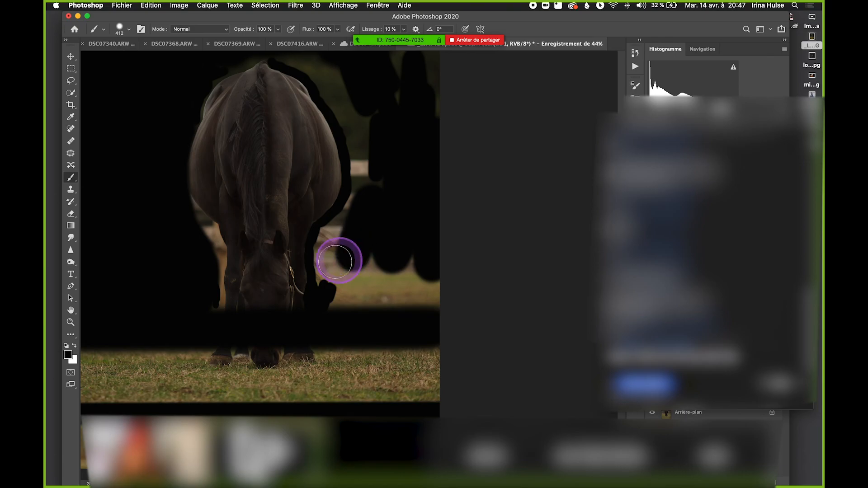
pyautogui.moveTo(370, 197)
pyautogui.mouseDown()
pyautogui.moveTo(338, 304)
pyautogui.moveTo(417, 293)
pyautogui.moveTo(347, 265)
pyautogui.mouseUp()
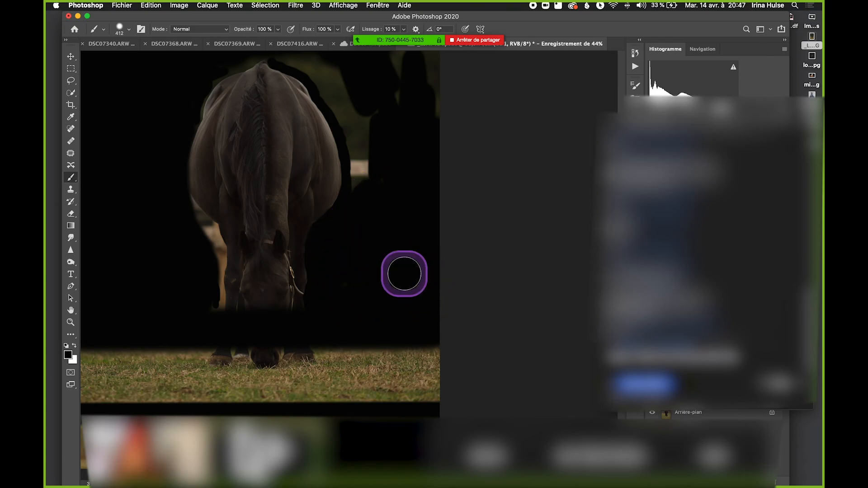
# Paint black over the remaining trees and fence rail above and to the right of the horse, and save the document.
pyautogui.scroll(4, 409, 289)
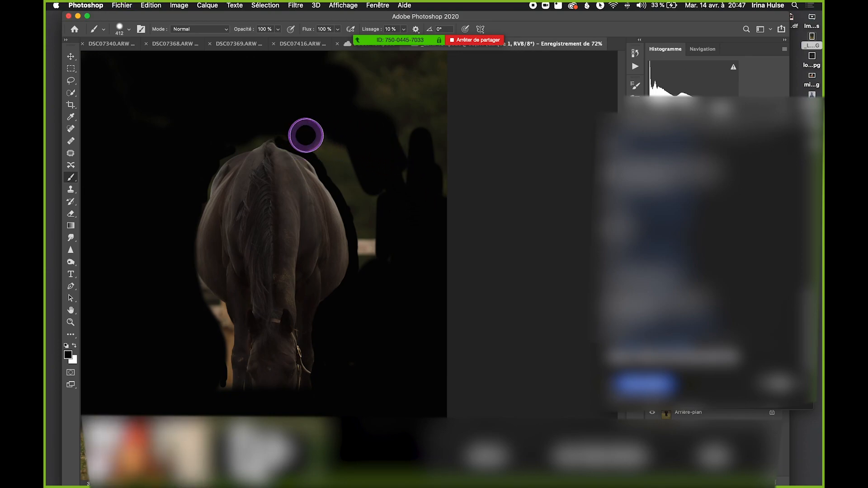
pyautogui.moveTo(369, 196)
pyautogui.mouseDown()
pyautogui.moveTo(434, 140)
pyautogui.moveTo(452, 181)
pyautogui.moveTo(484, 338)
pyautogui.mouseUp()
pyautogui.moveTo(322, 140)
pyautogui.mouseDown()
pyautogui.moveTo(378, 151)
pyautogui.moveTo(331, 116)
pyautogui.moveTo(297, 176)
pyautogui.moveTo(443, 206)
pyautogui.mouseUp()
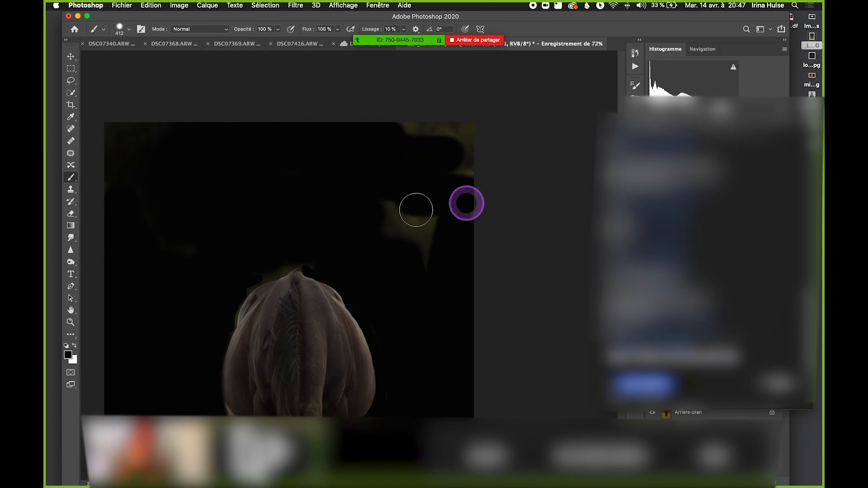
pyautogui.moveTo(424, 242)
pyautogui.mouseDown()
pyautogui.moveTo(399, 242)
pyautogui.moveTo(442, 237)
pyautogui.moveTo(453, 210)
pyautogui.mouseUp()
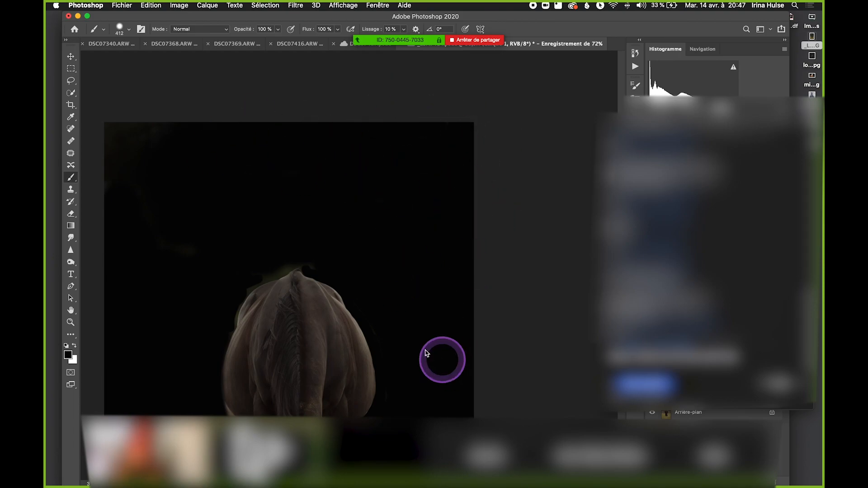
pyautogui.scroll(-2, 343, 324)
pyautogui.moveTo(343, 323); pyautogui.dragTo(379, 161)
pyautogui.press('super+s')
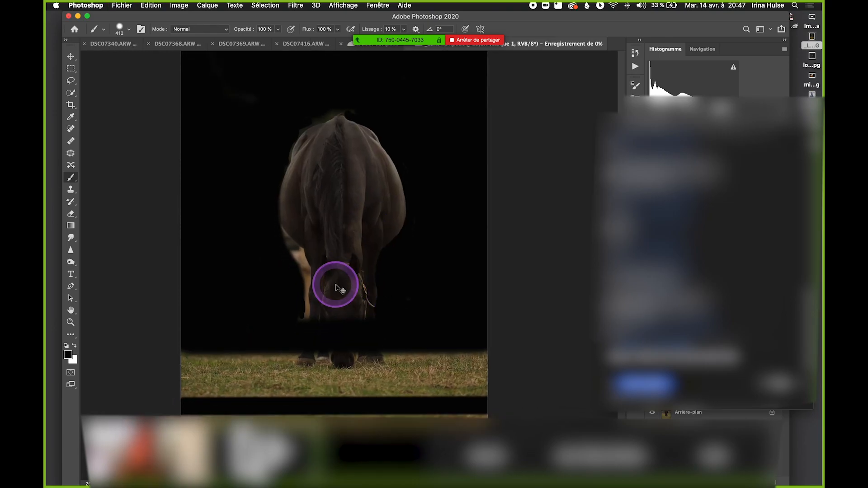
# Try painting black beside the left leg with a 144 px brush at 62% hardness, undoing the strokes.
pyautogui.scroll(5, 300, 271)
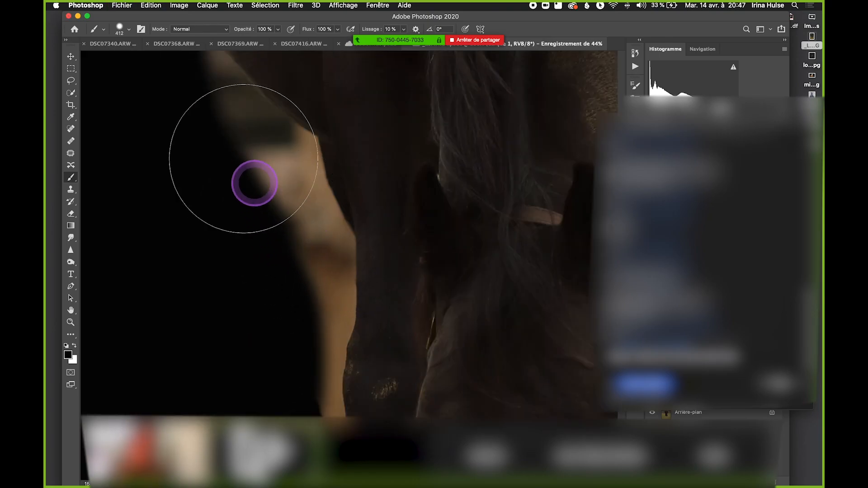
pyautogui.click(126, 30)
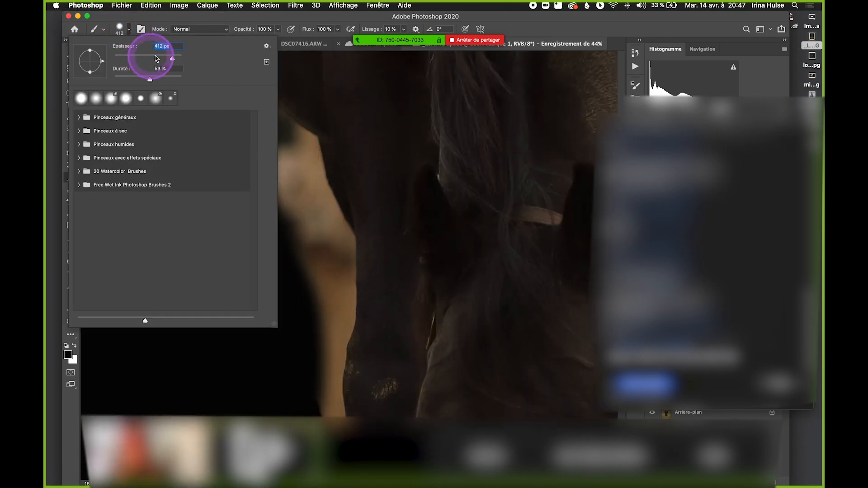
pyautogui.click(341, 306)
pyautogui.moveTo(326, 245); pyautogui.dragTo(323, 328)
pyautogui.press('super+z')
pyautogui.moveTo(330, 248); pyautogui.dragTo(326, 335)
pyautogui.scroll(-4, 326, 335)
pyautogui.press('super+z')
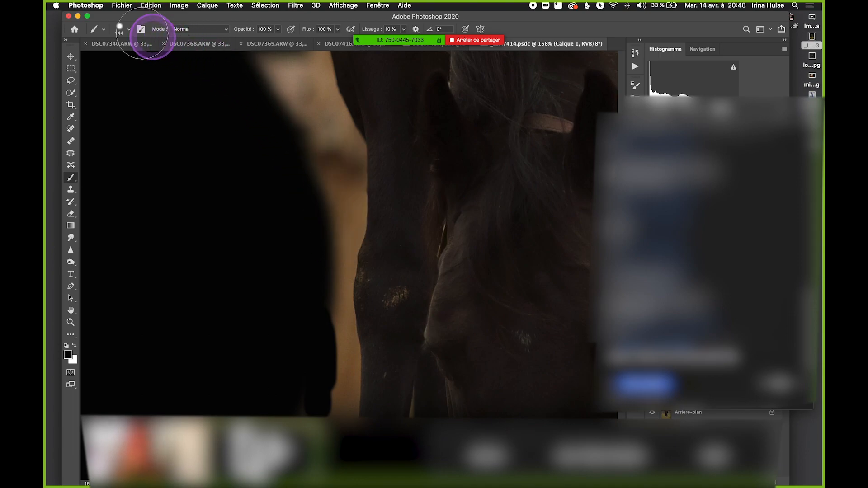
# Set the brush size to 76 px and paint black along the outer edge of the left leg below the knee.
pyautogui.click(120, 32)
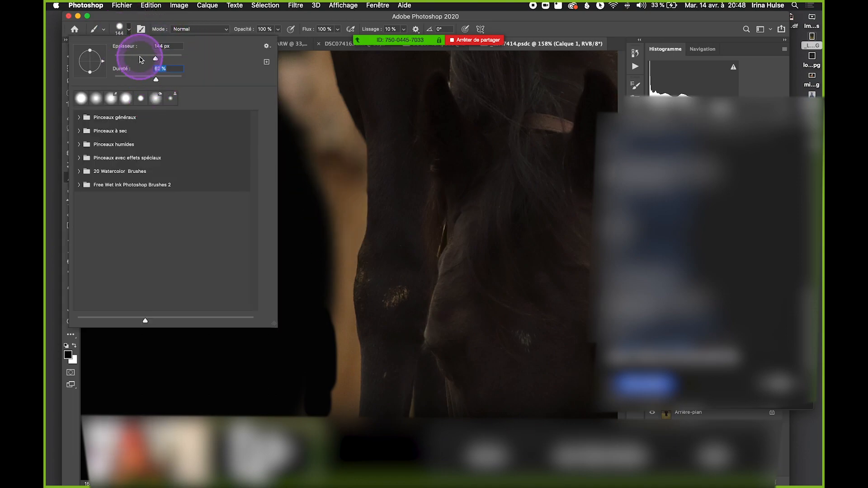
pyautogui.click(127, 33)
pyautogui.moveTo(389, 288); pyautogui.dragTo(400, 182)
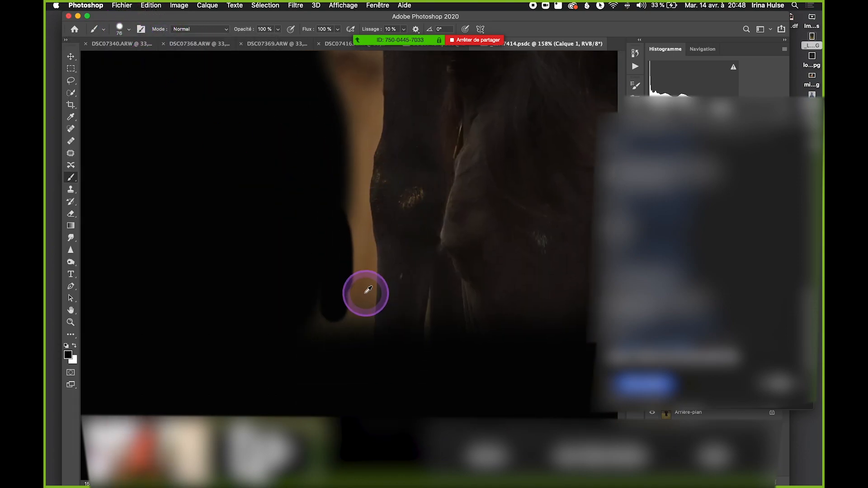
pyautogui.scroll(10, 367, 290)
pyautogui.moveTo(363, 289)
pyautogui.mouseDown()
pyautogui.moveTo(374, 149)
pyautogui.moveTo(360, 147)
pyautogui.moveTo(416, 168)
pyautogui.mouseUp()
pyautogui.scroll(-10, 421, 378)
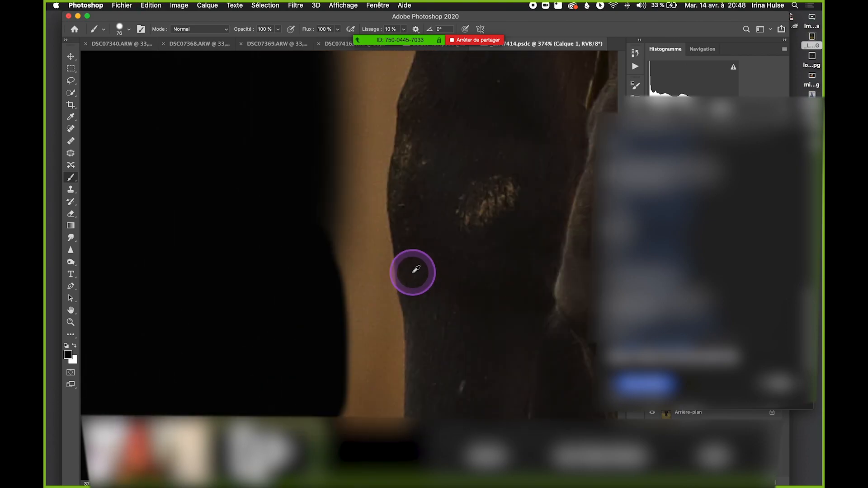
pyautogui.moveTo(412, 270); pyautogui.dragTo(440, 390)
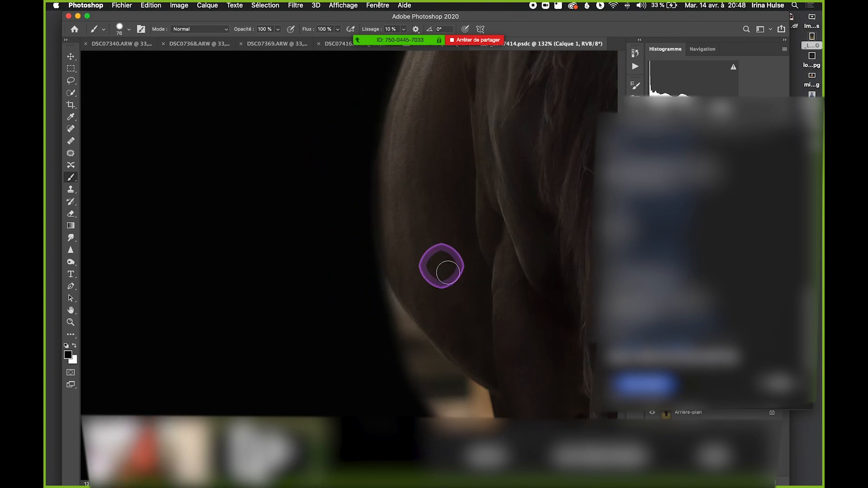
pyautogui.moveTo(441, 266); pyautogui.dragTo(358, 67)
pyautogui.moveTo(390, 195); pyautogui.dragTo(407, 113)
pyautogui.scroll(5, 356, 262)
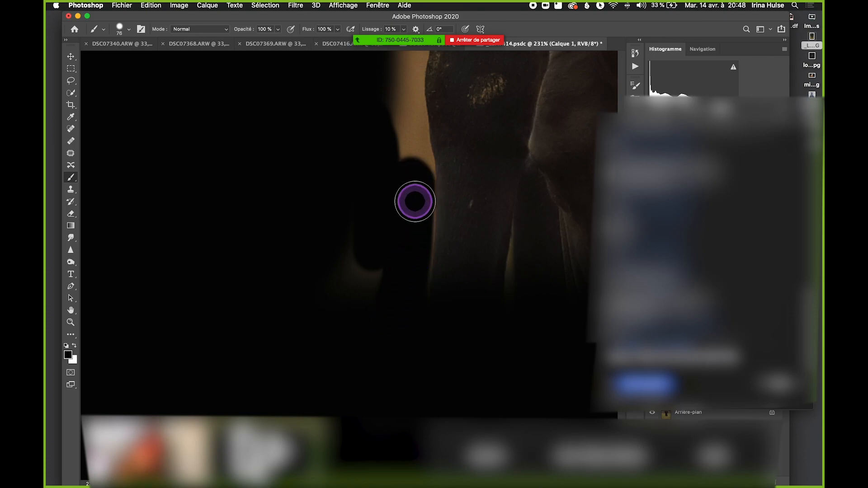
# Black out the leftover patch beside the lower left leg and save the document.
pyautogui.moveTo(393, 227); pyautogui.dragTo(339, 268)
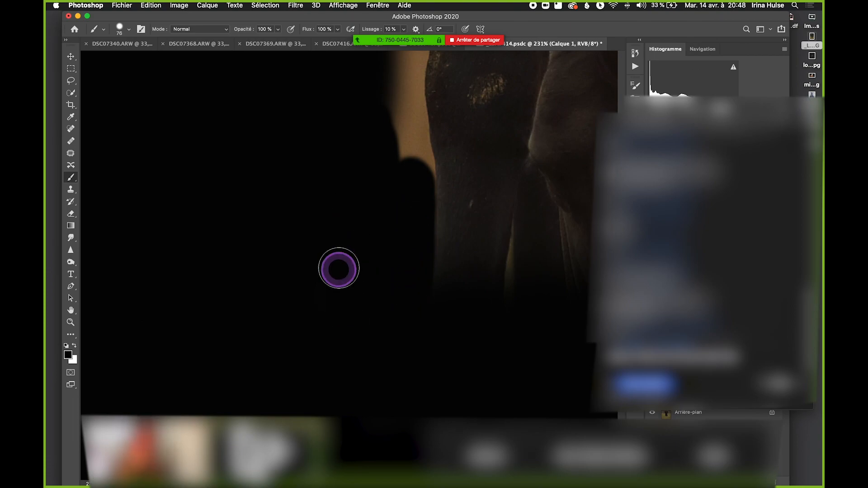
pyautogui.scroll(5, 440, 150)
pyautogui.scroll(-4, 429, 150)
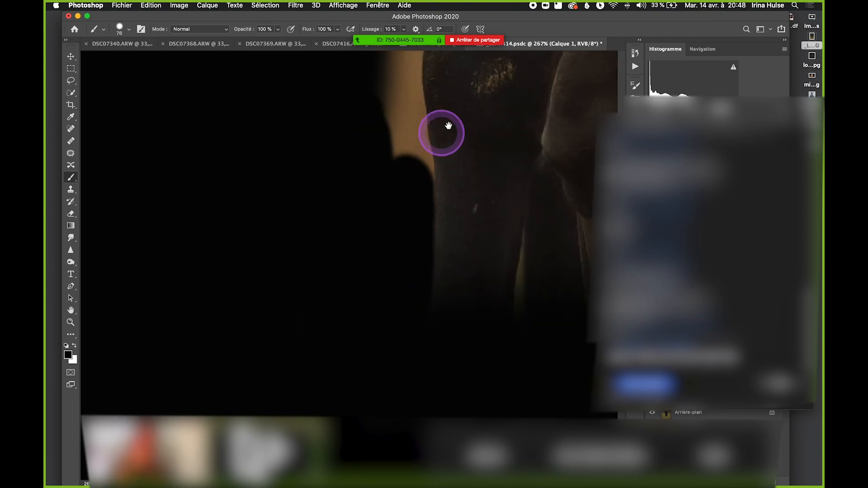
pyautogui.press('super+s')
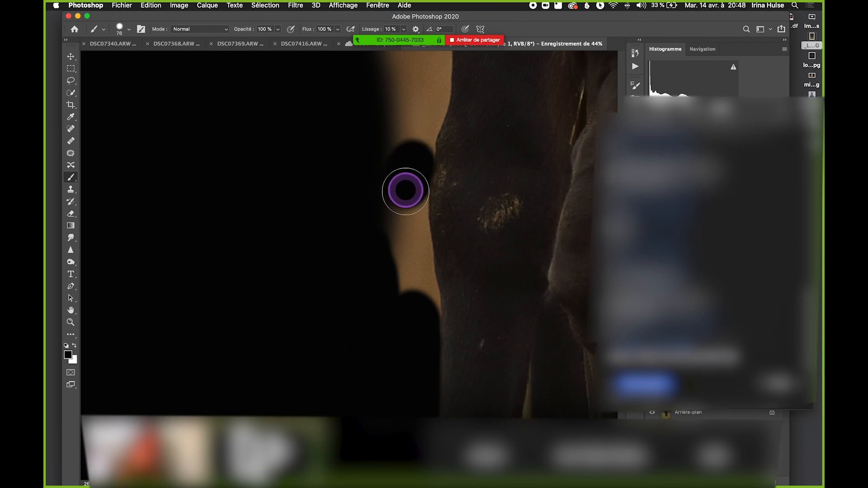
# Paint black over the brown strip beside the left knee and save the document.
pyautogui.moveTo(406, 235)
pyautogui.mouseDown()
pyautogui.moveTo(412, 303)
pyautogui.moveTo(406, 248)
pyautogui.mouseUp()
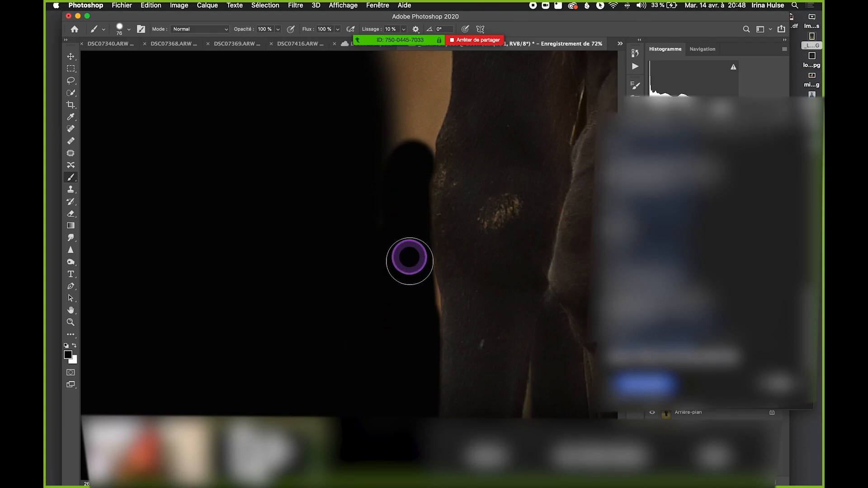
pyautogui.moveTo(417, 334); pyautogui.dragTo(401, 226)
pyautogui.scroll(5, 392, 287)
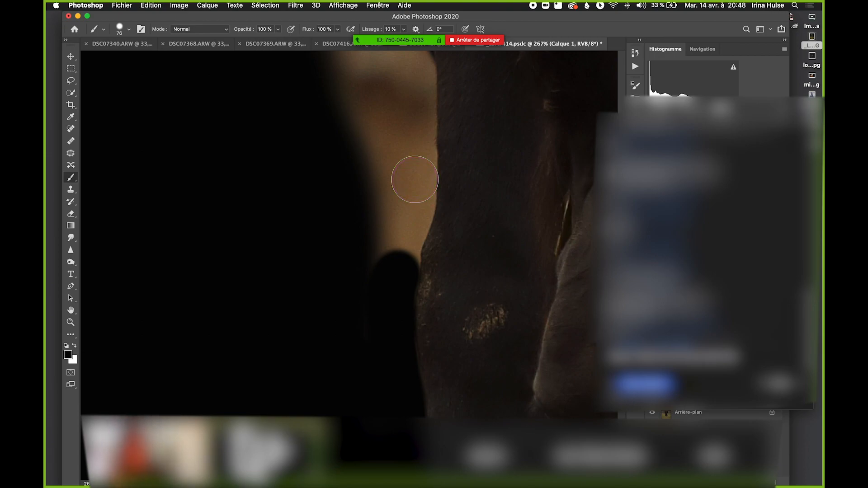
pyautogui.press('super+s')
# Extend the black outline up the left leg above the knee, undoing the first stroke and repainting it, and save the document.
pyautogui.moveTo(411, 103)
pyautogui.mouseDown()
pyautogui.moveTo(414, 188)
pyautogui.moveTo(402, 246)
pyautogui.mouseUp()
pyautogui.press('super+z')
pyautogui.moveTo(413, 142)
pyautogui.mouseDown()
pyautogui.moveTo(396, 261)
pyautogui.moveTo(393, 187)
pyautogui.moveTo(364, 129)
pyautogui.mouseUp()
pyautogui.scroll(5, 372, 241)
pyautogui.press('super+s')
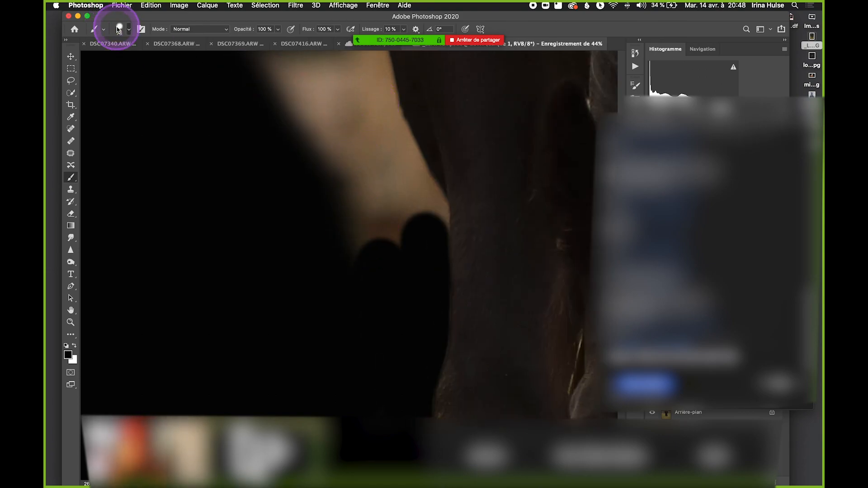
# Adjust the brush hardness and paint black along the upper left leg, undoing the first stroke and repainting it, and save the document.
pyautogui.click(119, 30)
pyautogui.moveTo(157, 79)
pyautogui.mouseDown()
pyautogui.moveTo(165, 79)
pyautogui.moveTo(145, 80)
pyautogui.mouseUp()
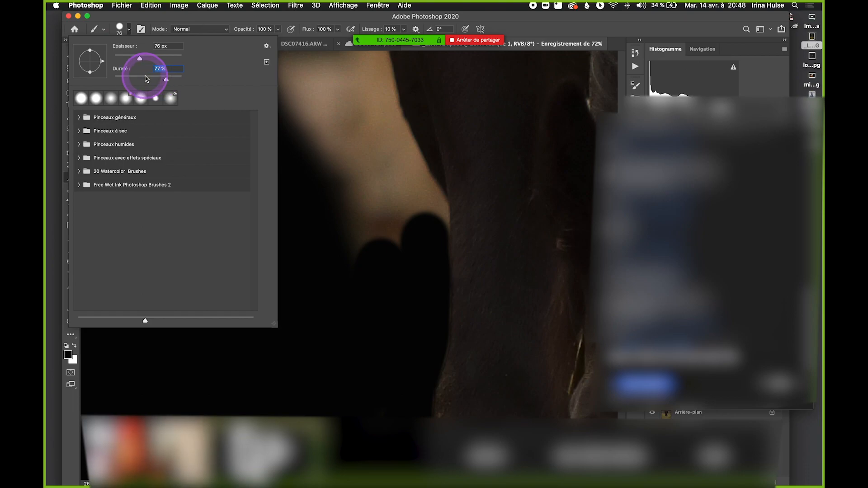
pyautogui.click(126, 29)
pyautogui.moveTo(373, 97); pyautogui.dragTo(385, 163)
pyautogui.press('super+z')
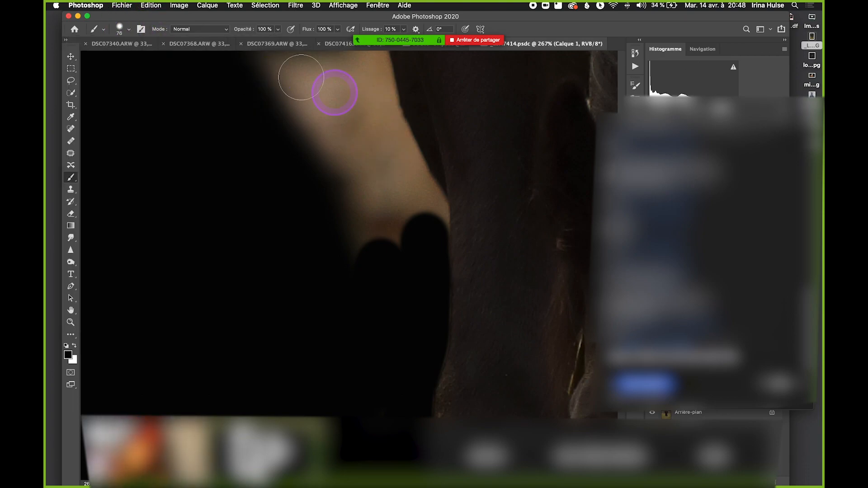
pyautogui.click(116, 27)
pyautogui.click(375, 79)
pyautogui.click(128, 29)
pyautogui.click(371, 89)
pyautogui.moveTo(371, 90)
pyautogui.mouseDown()
pyautogui.moveTo(402, 200)
pyautogui.moveTo(388, 135)
pyautogui.moveTo(416, 212)
pyautogui.moveTo(388, 135)
pyautogui.mouseUp()
pyautogui.press('super+s')
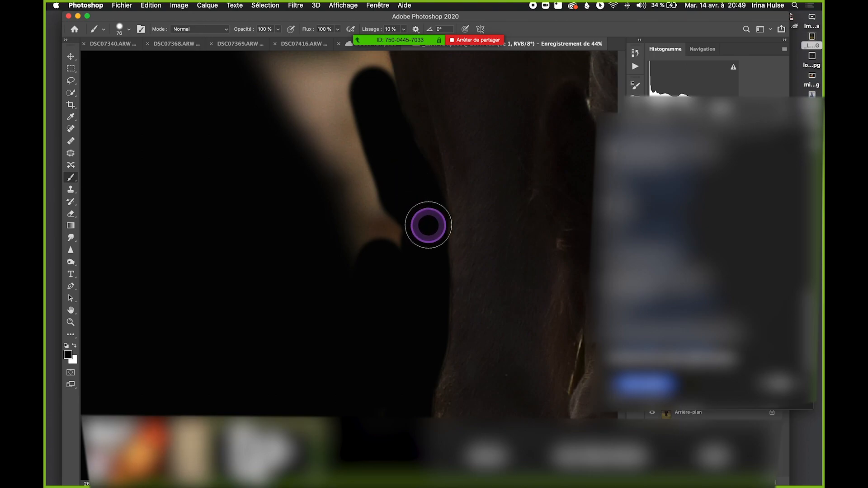
# Paint black along the underside of the left belly down to the leg, undoing misplaced strokes and repainting the curve.
pyautogui.moveTo(418, 232)
pyautogui.mouseDown()
pyautogui.moveTo(334, 138)
pyautogui.moveTo(386, 121)
pyautogui.moveTo(373, 282)
pyautogui.moveTo(378, 330)
pyautogui.mouseUp()
pyautogui.click(277, 159)
pyautogui.press('super+z')
pyautogui.moveTo(210, 83)
pyautogui.mouseDown()
pyautogui.moveTo(278, 157)
pyautogui.moveTo(383, 240)
pyautogui.mouseUp()
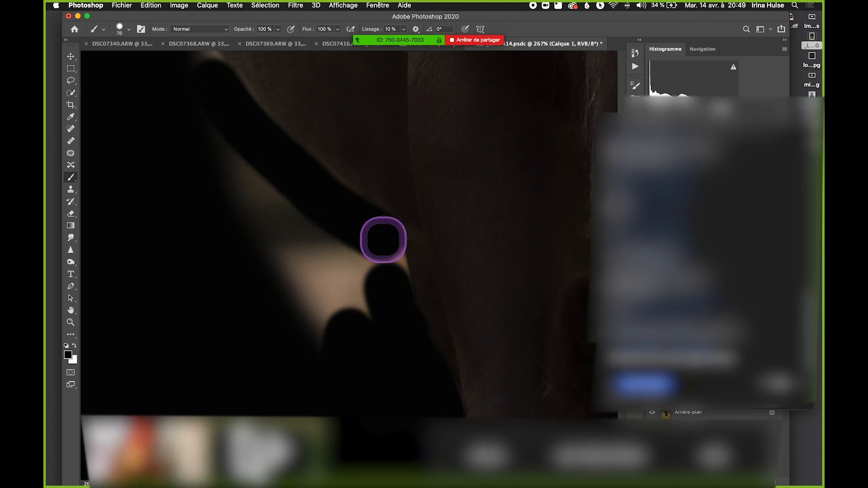
pyautogui.press('super+z')
pyautogui.moveTo(208, 86)
pyautogui.mouseDown()
pyautogui.moveTo(339, 233)
pyautogui.moveTo(328, 226)
pyautogui.moveTo(298, 189)
pyautogui.moveTo(373, 248)
pyautogui.moveTo(380, 243)
pyautogui.moveTo(384, 288)
pyautogui.moveTo(388, 263)
pyautogui.mouseUp()
pyautogui.moveTo(363, 234)
pyautogui.mouseDown()
pyautogui.moveTo(381, 259)
pyautogui.moveTo(354, 241)
pyautogui.moveTo(361, 255)
pyautogui.moveTo(389, 224)
pyautogui.moveTo(438, 260)
pyautogui.moveTo(427, 246)
pyautogui.moveTo(430, 270)
pyautogui.mouseUp()
pyautogui.press('x')
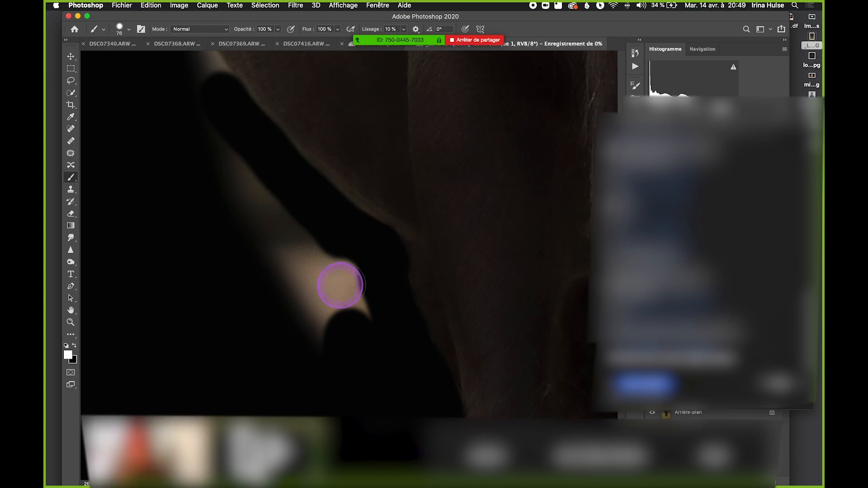
pyautogui.press('x')
# Fill the remaining beige background gap between the left belly outline and the blacked-out area with black.
pyautogui.moveTo(276, 244)
pyautogui.mouseDown()
pyautogui.moveTo(265, 219)
pyautogui.moveTo(245, 232)
pyautogui.moveTo(329, 336)
pyautogui.mouseUp()
pyautogui.moveTo(337, 280); pyautogui.dragTo(356, 341)
pyautogui.scroll(5, 337, 272)
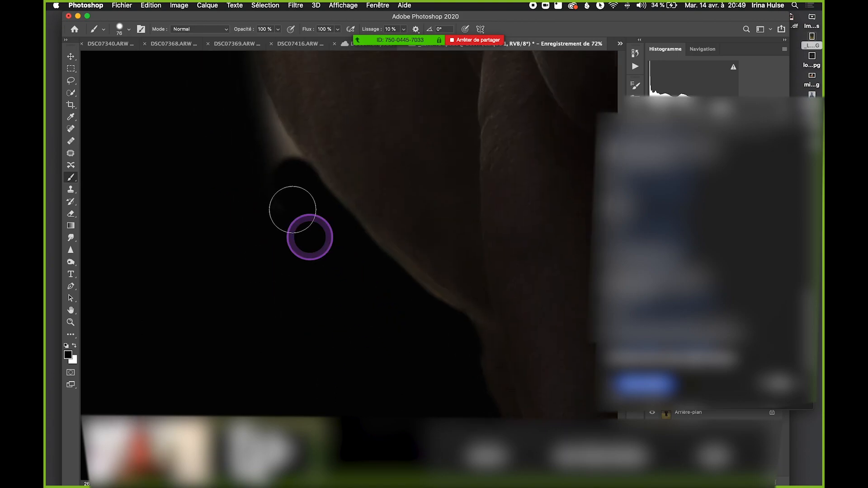
# Paint black along the lower curve of the left flank, undoing the last stroke.
pyautogui.scroll(2, 242, 106)
pyautogui.moveTo(244, 117); pyautogui.dragTo(333, 277)
pyautogui.moveTo(277, 169); pyautogui.dragTo(280, 183)
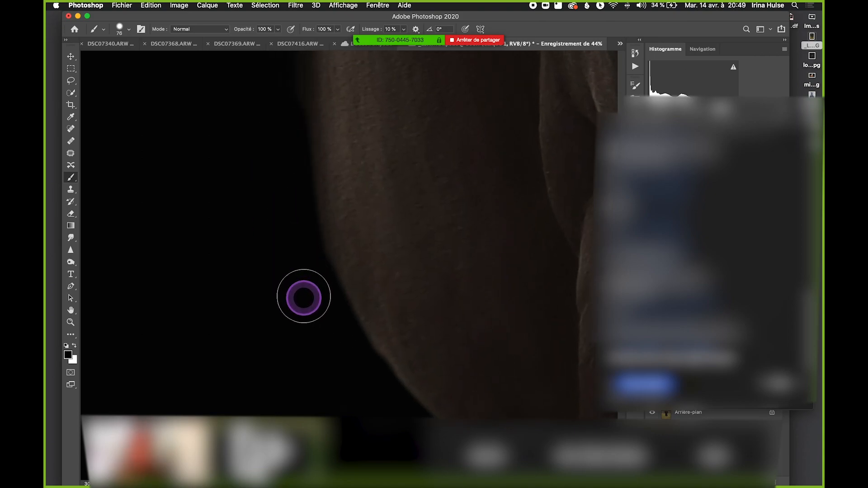
pyautogui.press('super+z')
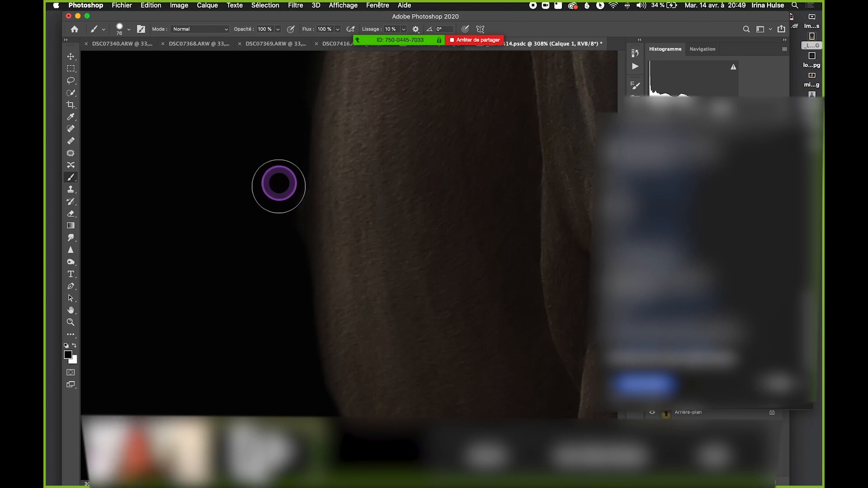
# Continue the black outline up the left flank to the base of the hip.
pyautogui.moveTo(295, 130); pyautogui.dragTo(252, 313)
pyautogui.moveTo(348, 118); pyautogui.dragTo(333, 280)
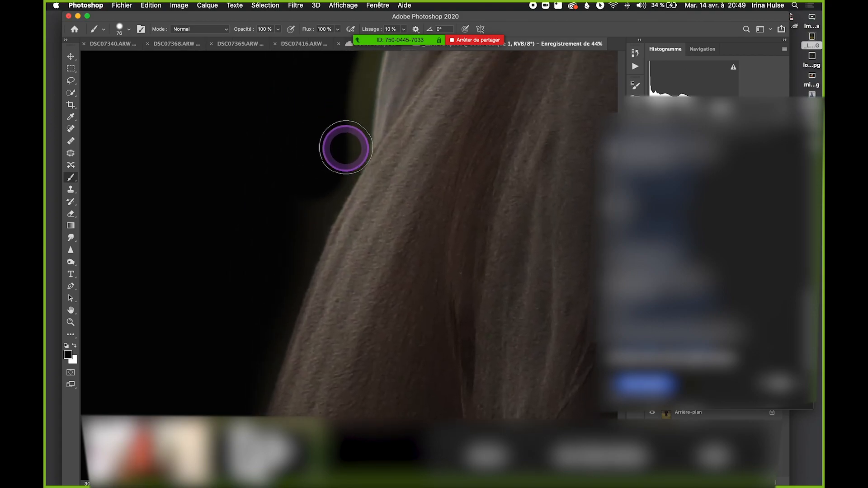
pyautogui.moveTo(270, 279); pyautogui.dragTo(290, 272)
pyautogui.scroll(3, 321, 238)
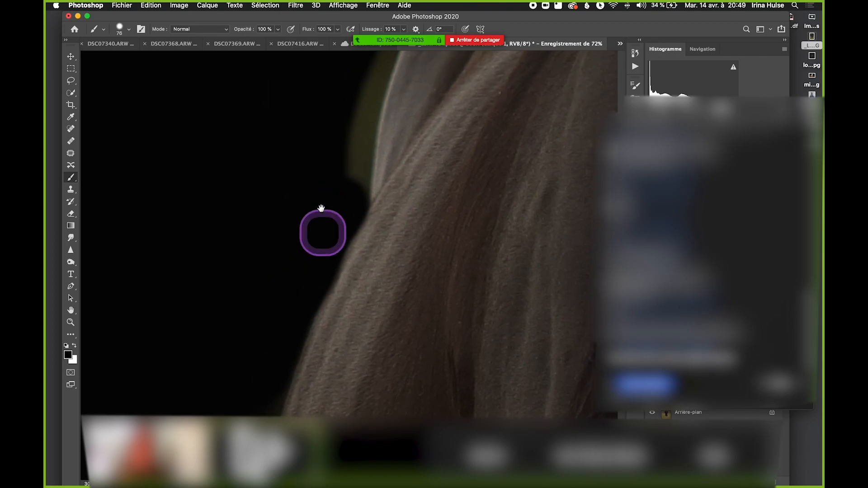
# Paint black over the green fringe beside the left hip, undoing the first stroke and repainting it.
pyautogui.moveTo(362, 81); pyautogui.dragTo(347, 203)
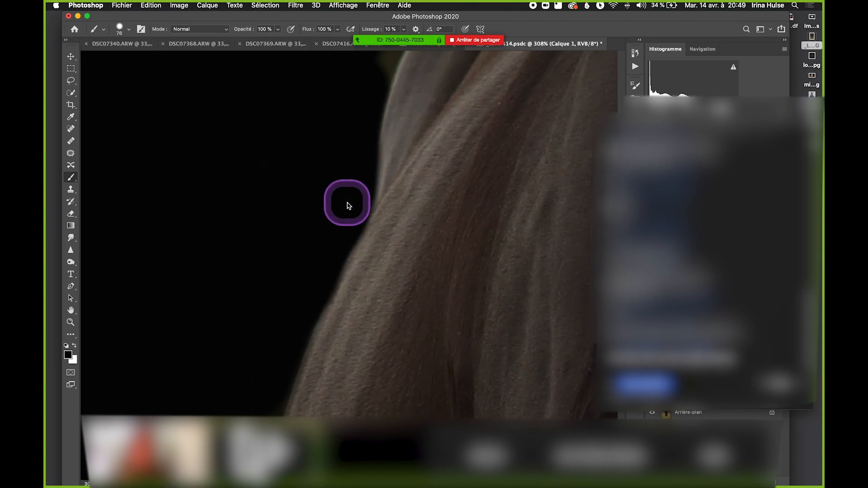
pyautogui.press('super+z')
pyautogui.scroll(5, 360, 175)
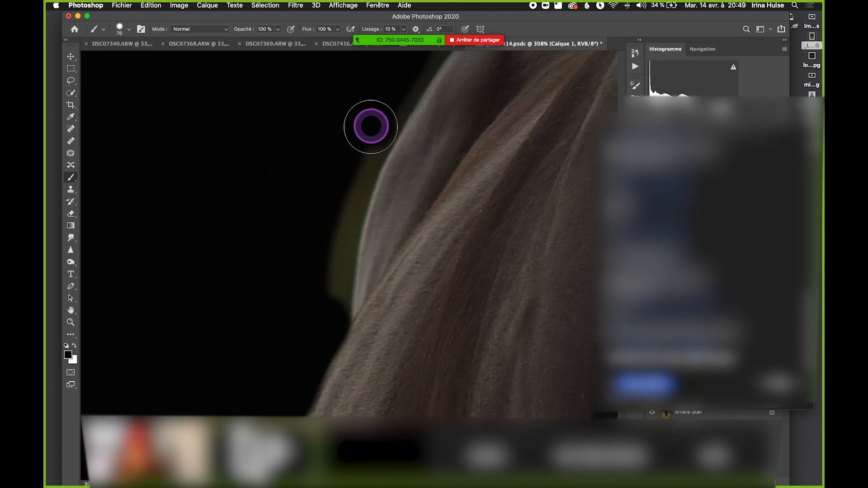
pyautogui.moveTo(371, 126); pyautogui.dragTo(348, 175)
pyautogui.moveTo(338, 217); pyautogui.dragTo(332, 306)
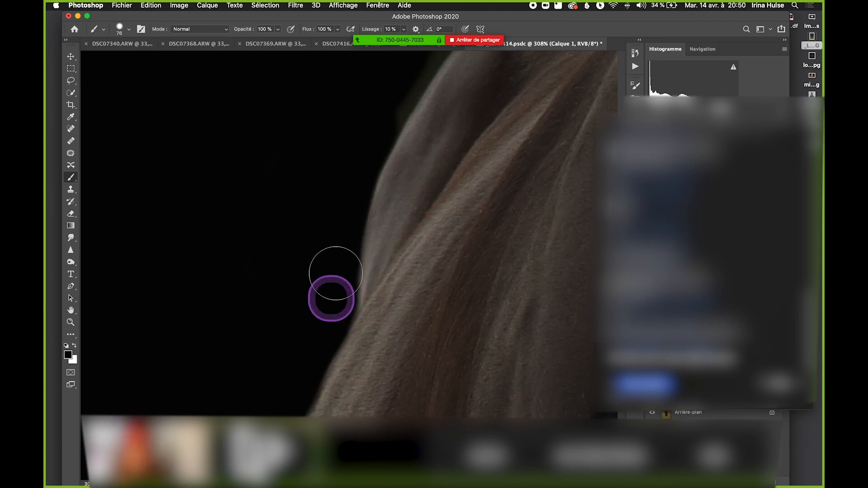
# Paint black along the upper left contour of the rump above the hip and save the document.
pyautogui.moveTo(373, 185); pyautogui.dragTo(354, 282)
pyautogui.moveTo(428, 128)
pyautogui.mouseDown()
pyautogui.moveTo(437, 103)
pyautogui.moveTo(413, 123)
pyautogui.moveTo(353, 227)
pyautogui.mouseUp()
pyautogui.moveTo(455, 153); pyautogui.dragTo(396, 242)
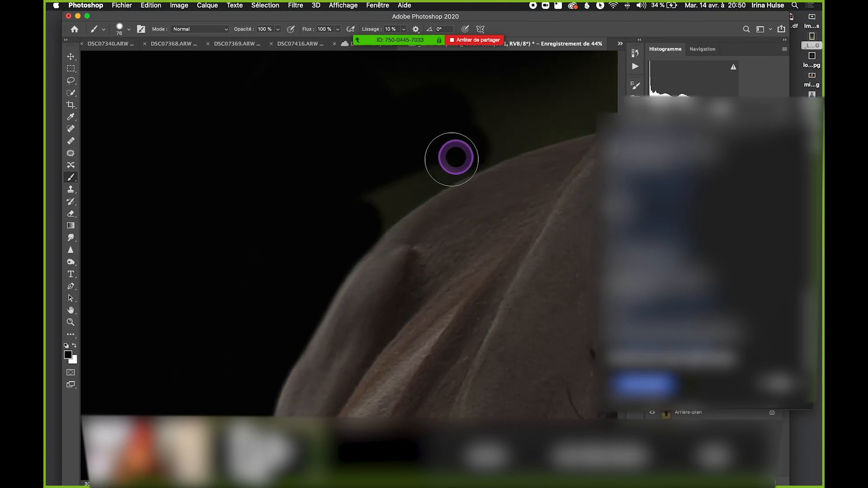
pyautogui.moveTo(454, 158); pyautogui.dragTo(383, 200)
pyautogui.moveTo(486, 140)
pyautogui.mouseDown()
pyautogui.moveTo(511, 126)
pyautogui.moveTo(414, 172)
pyautogui.moveTo(365, 212)
pyautogui.mouseUp()
pyautogui.keyDown('alt'); pyautogui.click(386, 187); pyautogui.keyUp('alt')
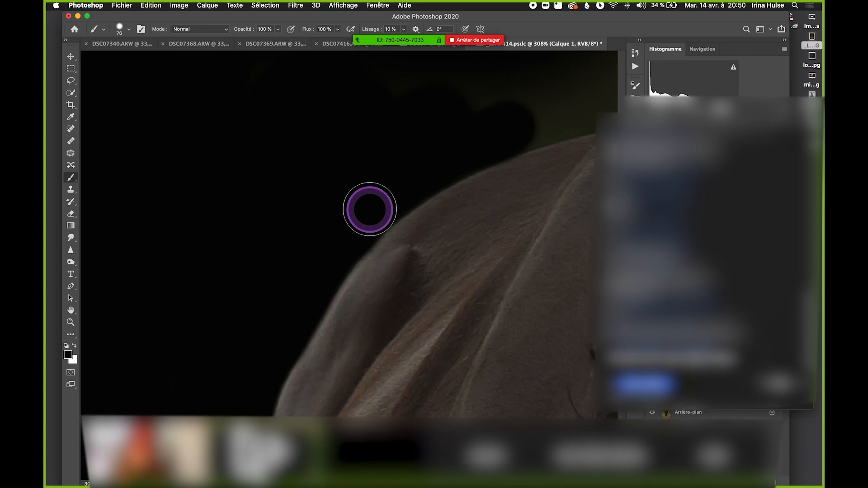
pyautogui.scroll(-2, 409, 146)
pyautogui.press('super+s')
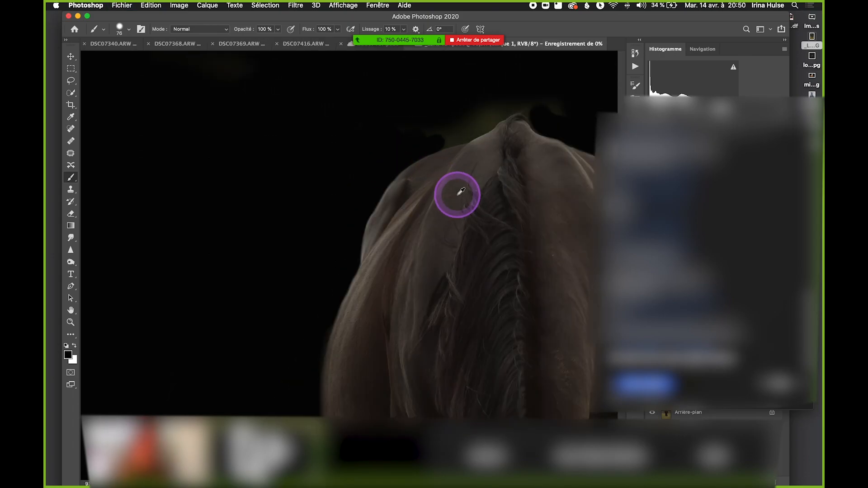
pyautogui.scroll(-4, 452, 203)
pyautogui.scroll(4, 344, 228)
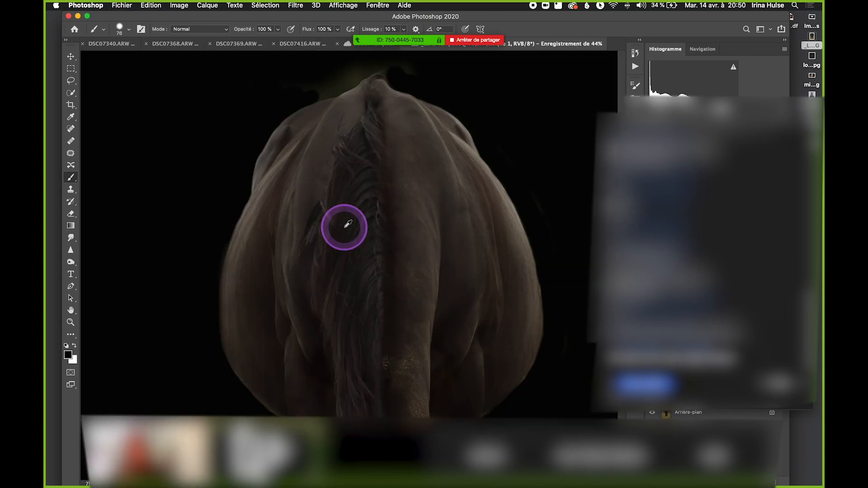
# Paint black over the remaining green fringe around the peak of the rump and along both adjoining slopes.
pyautogui.scroll(-3, 358, 215)
pyautogui.scroll(-3, 382, 224)
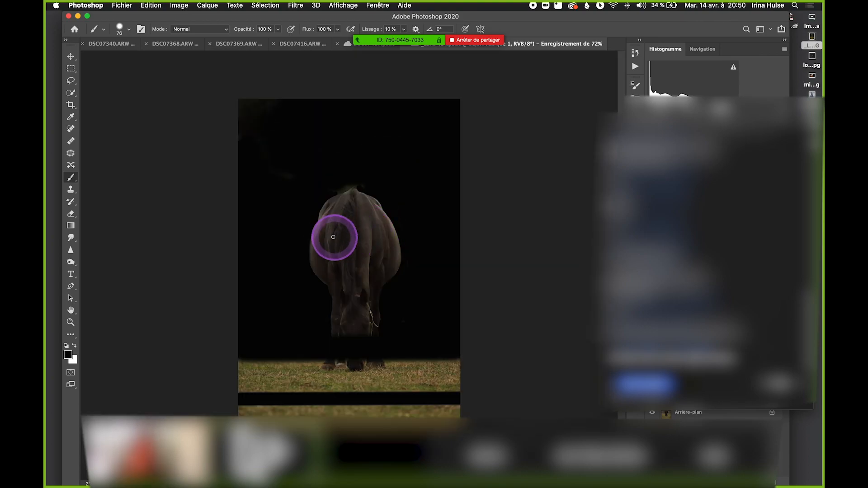
pyautogui.moveTo(329, 233)
pyautogui.mouseDown()
pyautogui.moveTo(311, 217)
pyautogui.moveTo(330, 218)
pyautogui.mouseUp()
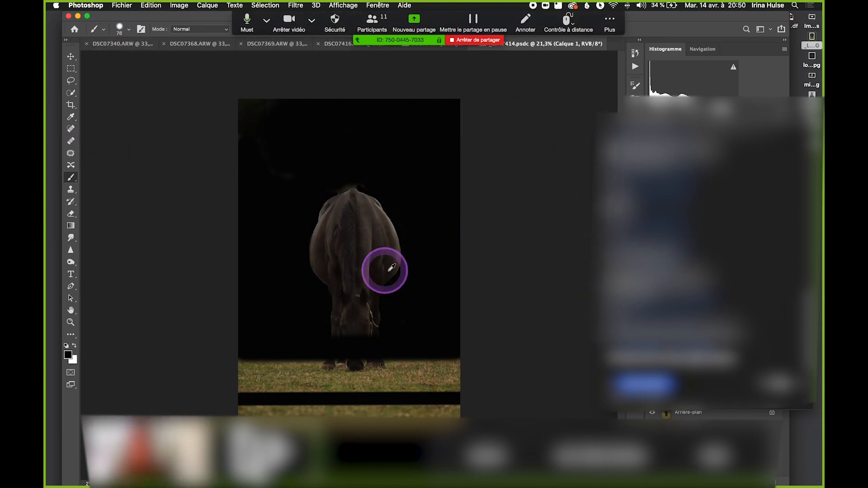
pyautogui.scroll(6, 362, 253)
pyautogui.moveTo(353, 122); pyautogui.dragTo(360, 308)
pyautogui.scroll(3, 274, 248)
pyautogui.moveTo(188, 297)
pyautogui.mouseDown()
pyautogui.moveTo(220, 279)
pyautogui.moveTo(170, 288)
pyautogui.moveTo(141, 309)
pyautogui.moveTo(228, 269)
pyautogui.moveTo(209, 286)
pyautogui.moveTo(220, 287)
pyautogui.moveTo(286, 252)
pyautogui.moveTo(327, 215)
pyautogui.moveTo(406, 179)
pyautogui.moveTo(428, 179)
pyautogui.moveTo(453, 202)
pyautogui.moveTo(435, 195)
pyautogui.moveTo(466, 251)
pyautogui.mouseUp()
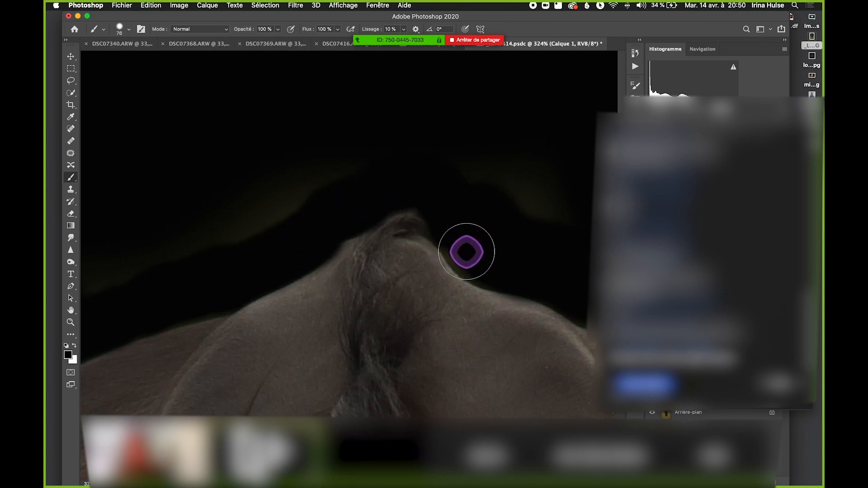
pyautogui.scroll(-3, 474, 260)
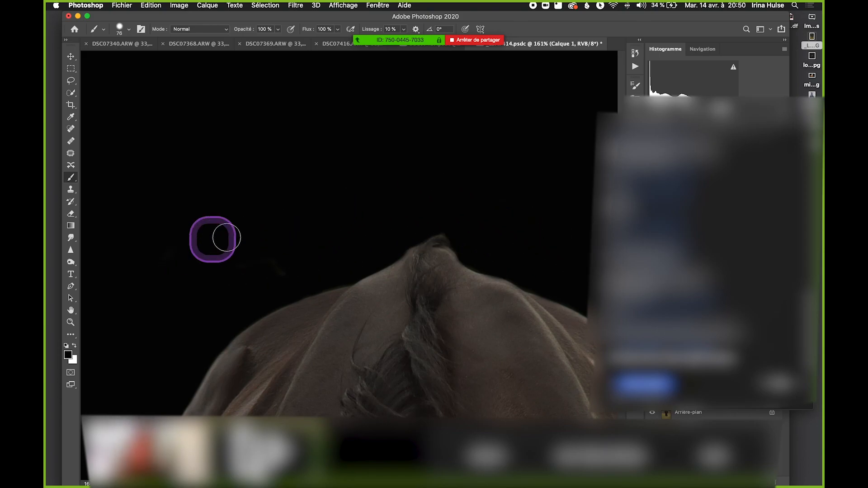
# Paint black along the lower left belly curve and the upper edge of the left foreleg, and save the document.
pyautogui.scroll(-3, 310, 252)
pyautogui.scroll(-10, 362, 298)
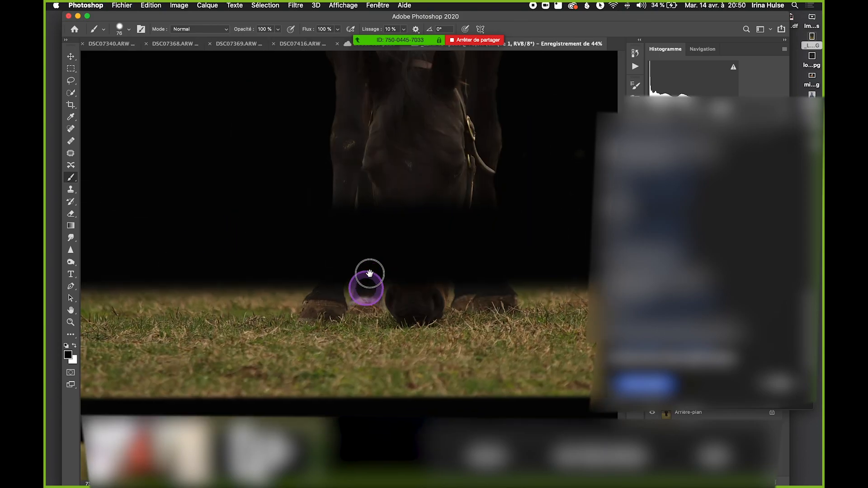
pyautogui.scroll(-1, 412, 248)
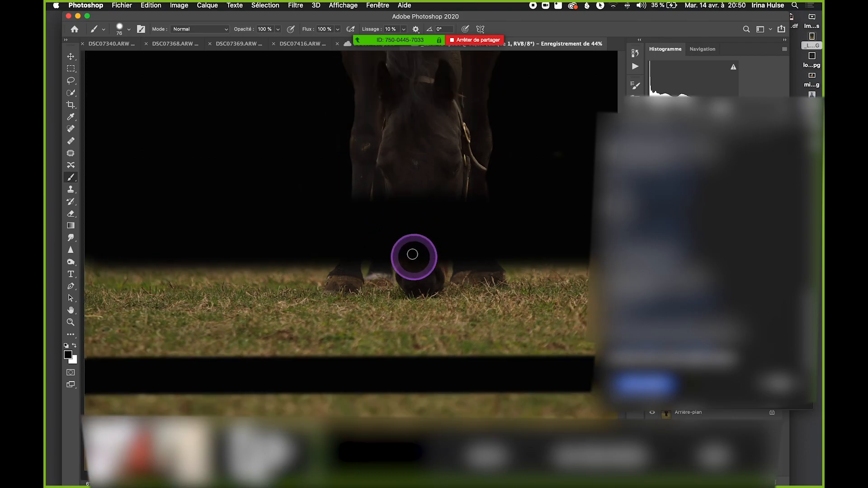
pyautogui.scroll(5, 375, 155)
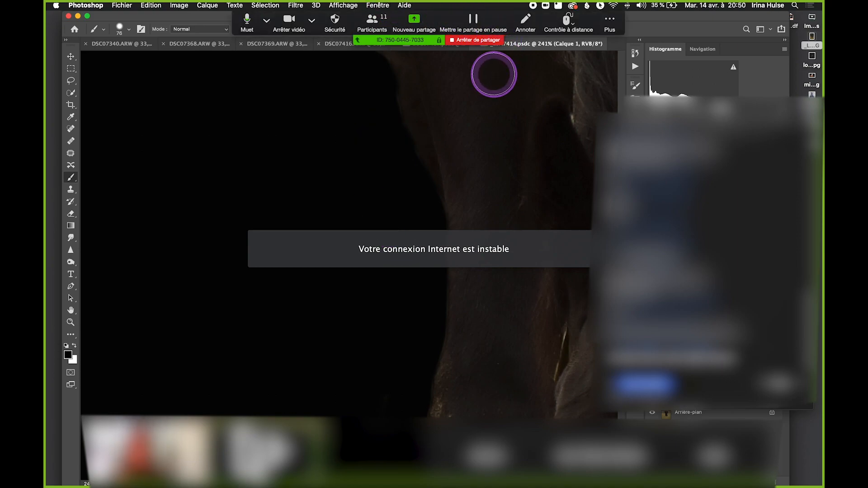
pyautogui.click(614, 5)
pyautogui.click(614, 5)
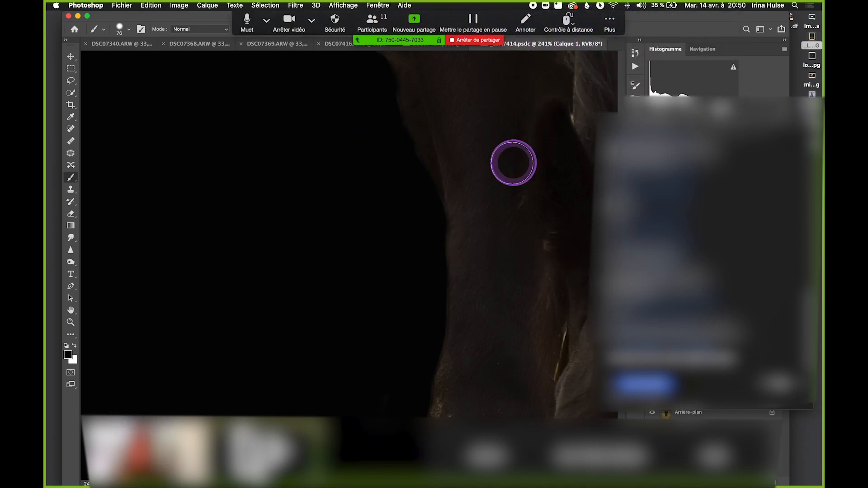
pyautogui.scroll(-2, 387, 158)
pyautogui.scroll(2, 387, 156)
pyautogui.moveTo(385, 156); pyautogui.dragTo(410, 281)
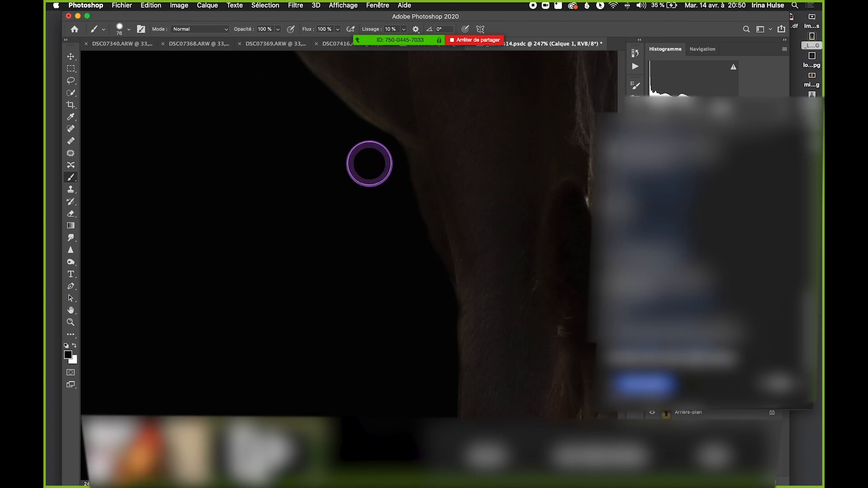
pyautogui.moveTo(329, 123); pyautogui.dragTo(354, 199)
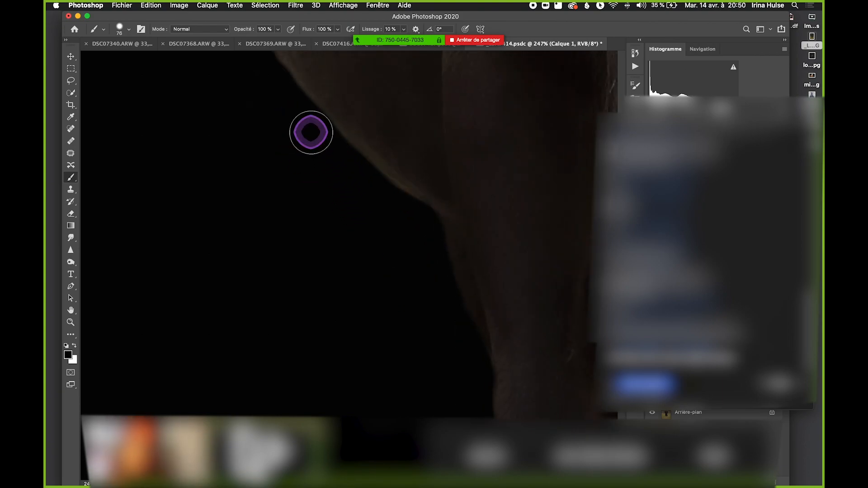
pyautogui.scroll(-5, 382, 171)
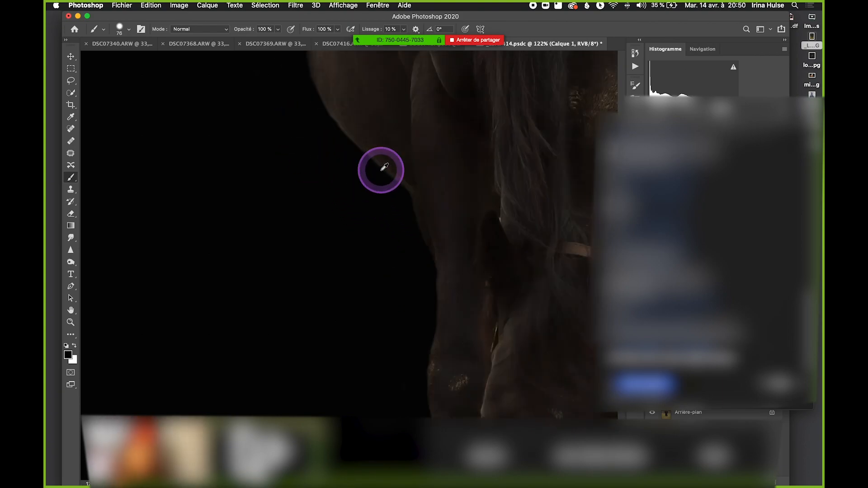
pyautogui.press('super+s')
# Touch up the black along the outer edge of the right foreleg beside the halter strap and save the document.
pyautogui.moveTo(432, 237); pyautogui.dragTo(208, 137)
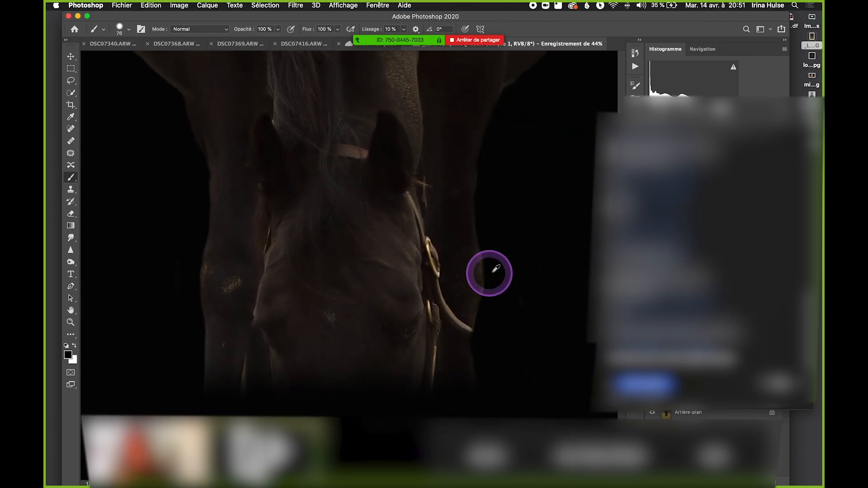
pyautogui.scroll(4, 496, 269)
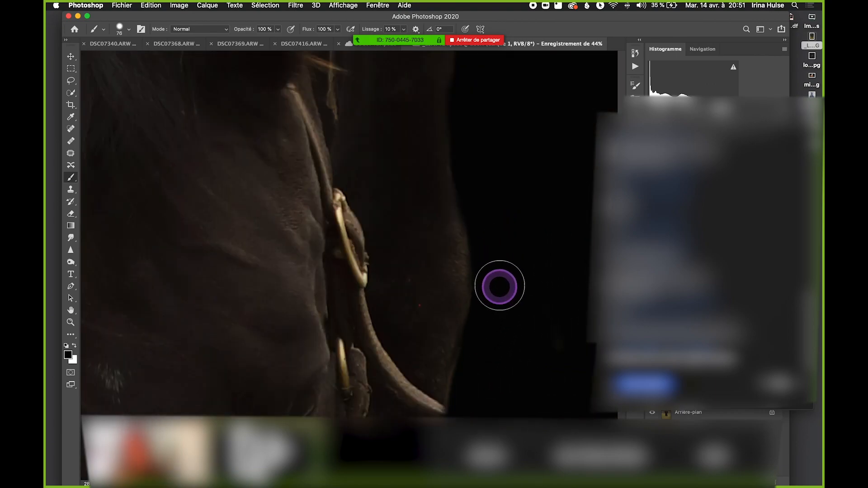
pyautogui.scroll(-5, 500, 285)
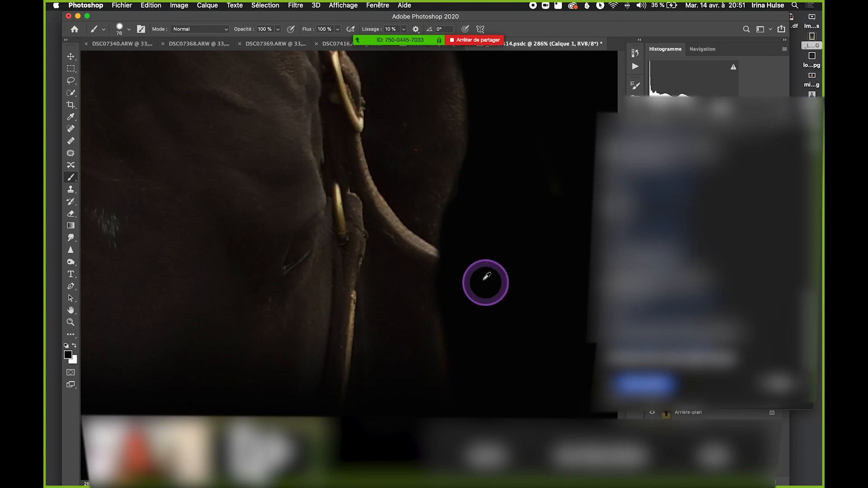
pyautogui.scroll(-4, 483, 286)
pyautogui.scroll(-5, 466, 278)
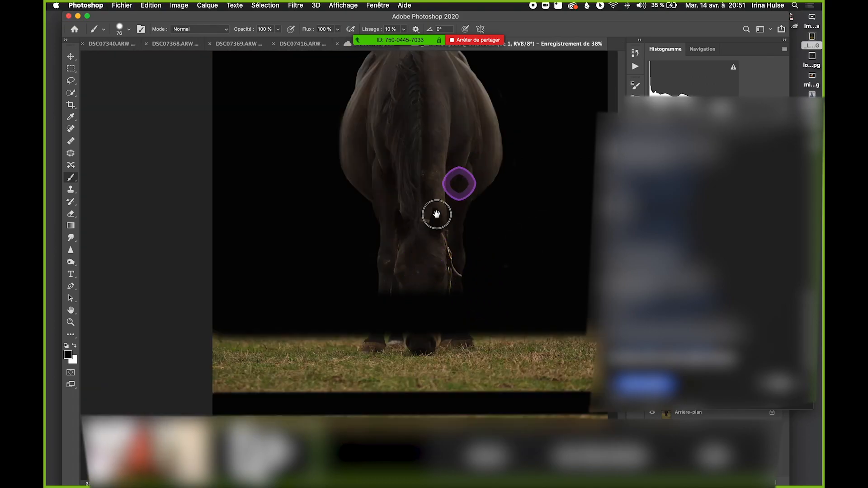
pyautogui.scroll(-3, 476, 222)
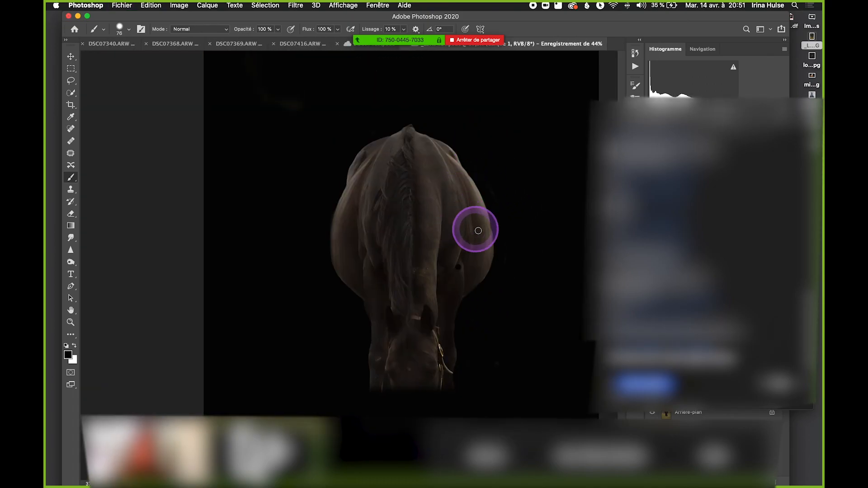
pyautogui.scroll(-3, 478, 239)
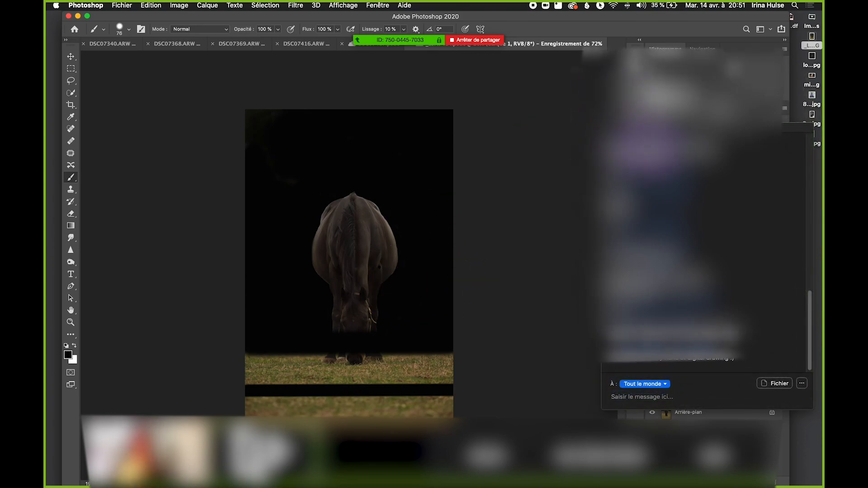
# Move the Zoom chat window and the participant video strip so that the layer list and the lower canvas are uncovered.
pyautogui.click(660, 139)
pyautogui.moveTo(655, 128); pyautogui.dragTo(593, 23)
pyautogui.moveTo(663, 28); pyautogui.dragTo(764, 316)
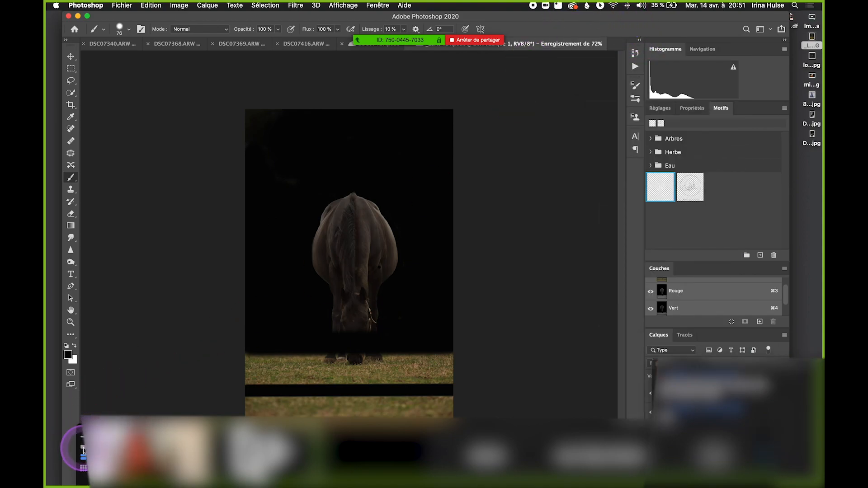
pyautogui.click(83, 458)
pyautogui.moveTo(144, 415); pyautogui.dragTo(100, 13)
pyautogui.moveTo(151, 90); pyautogui.dragTo(318, 307)
pyautogui.click(70, 20)
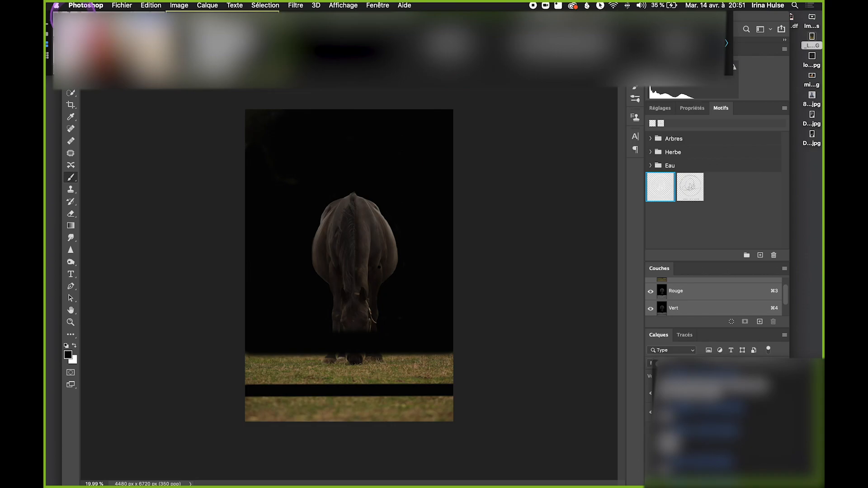
pyautogui.click(730, 234)
pyautogui.moveTo(741, 366); pyautogui.dragTo(93, 293)
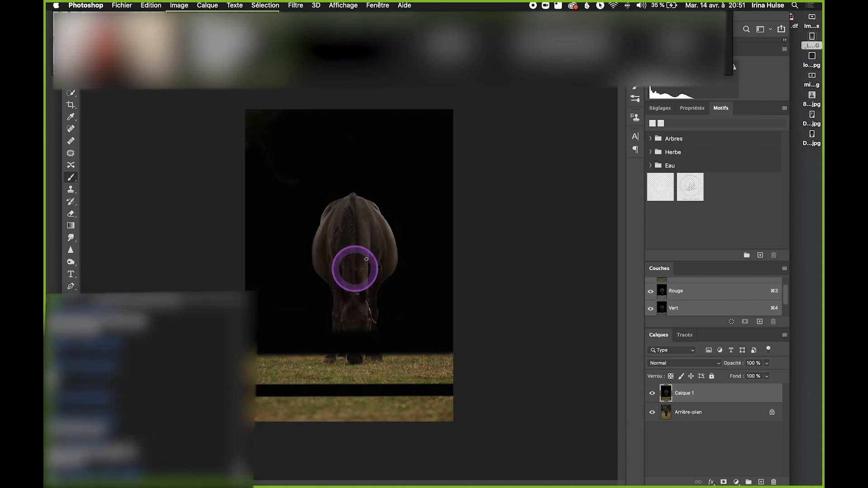
# Add a white layer mask to Calque 1 and move the chat window off the tools.
pyautogui.scroll(5, 349, 236)
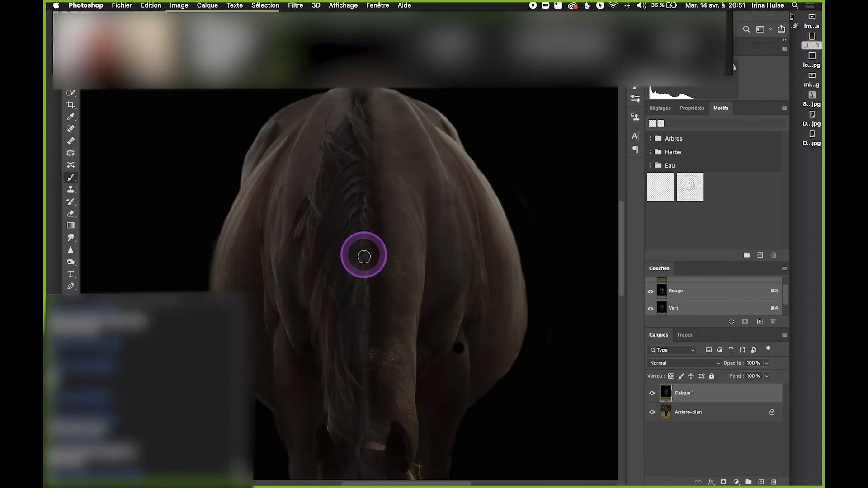
pyautogui.scroll(-5, 364, 257)
pyautogui.scroll(2, 422, 219)
pyautogui.scroll(3, 432, 365)
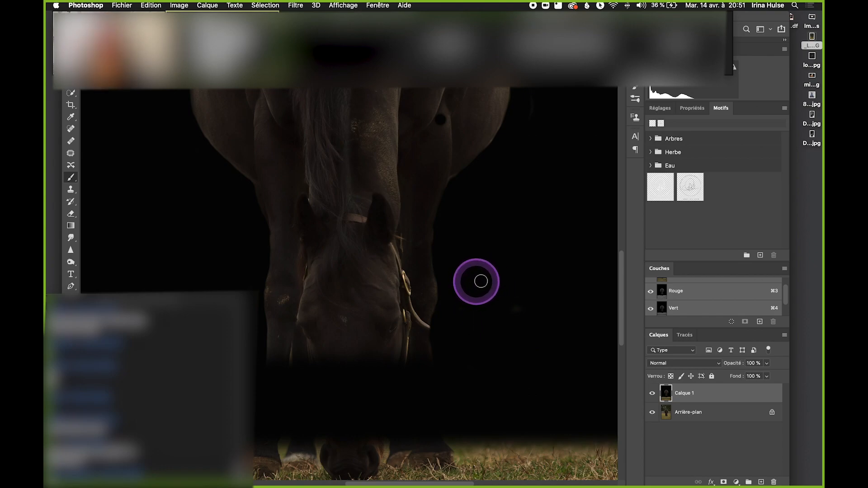
pyautogui.click(723, 482)
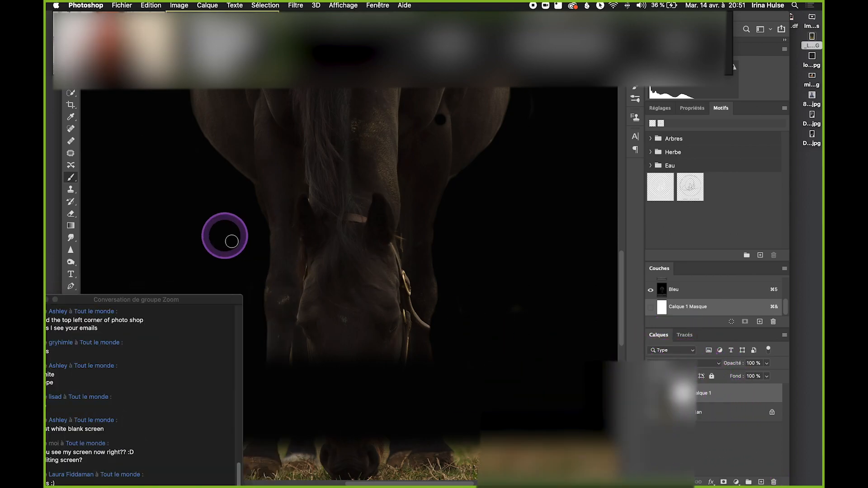
pyautogui.moveTo(199, 302); pyautogui.dragTo(656, 374)
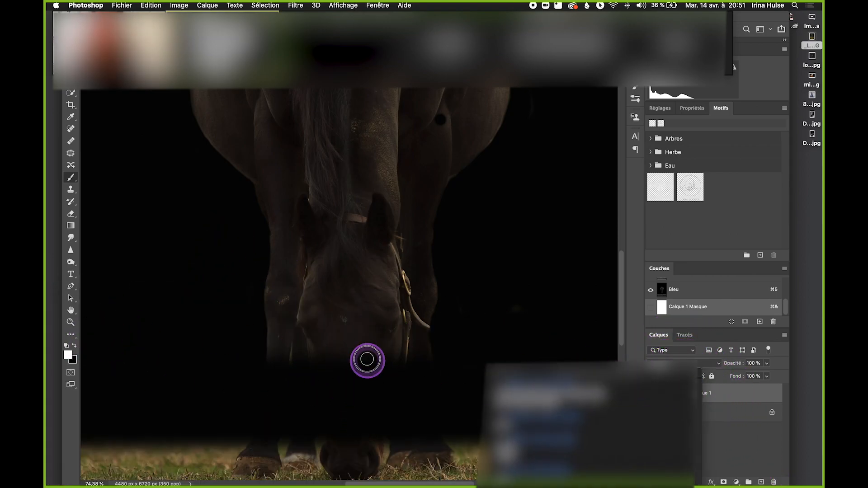
# Paint black on the Calque 1 mask to bring back the horse's lower face, noseband and muzzle, saving the document partway.
pyautogui.press('x')
pyautogui.moveTo(346, 360); pyautogui.dragTo(339, 438)
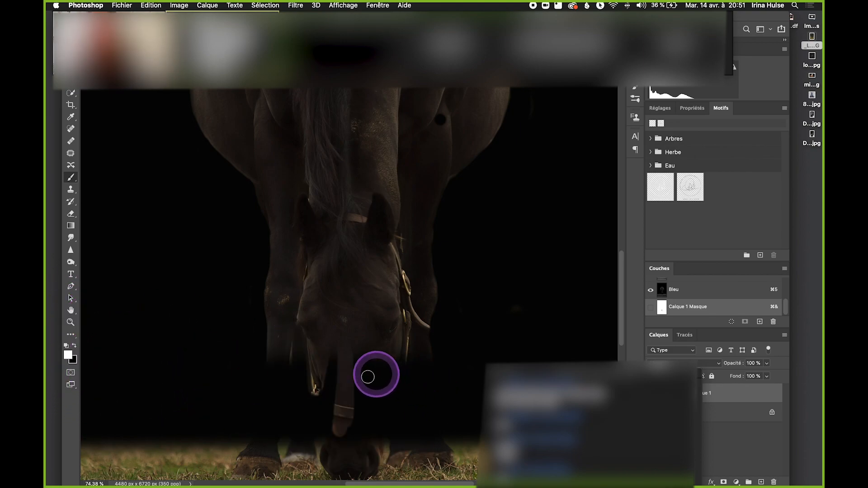
pyautogui.scroll(2, 331, 389)
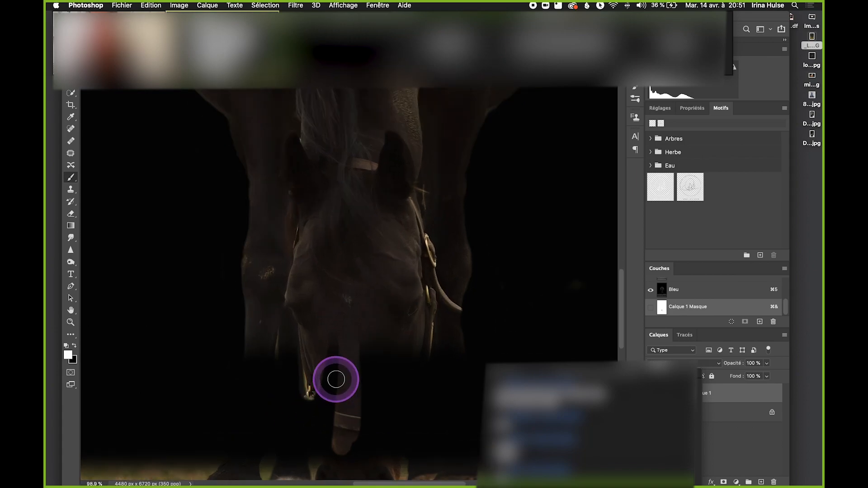
pyautogui.press('super+s')
pyautogui.scroll(2, 389, 326)
pyautogui.moveTo(367, 317)
pyautogui.mouseDown()
pyautogui.moveTo(358, 278)
pyautogui.moveTo(339, 305)
pyautogui.moveTo(344, 350)
pyautogui.moveTo(349, 339)
pyautogui.moveTo(401, 338)
pyautogui.moveTo(379, 302)
pyautogui.moveTo(371, 353)
pyautogui.mouseUp()
pyautogui.moveTo(334, 421)
pyautogui.mouseDown()
pyautogui.moveTo(345, 447)
pyautogui.moveTo(384, 436)
pyautogui.moveTo(415, 393)
pyautogui.mouseUp()
pyautogui.moveTo(443, 278)
pyautogui.mouseDown()
pyautogui.moveTo(434, 389)
pyautogui.moveTo(444, 392)
pyautogui.mouseUp()
# Move the chat window off the layer list, reveal the right end of the noseband on the mask, and save the document.
pyautogui.moveTo(565, 377); pyautogui.dragTo(809, 438)
pyautogui.scroll(1, 423, 360)
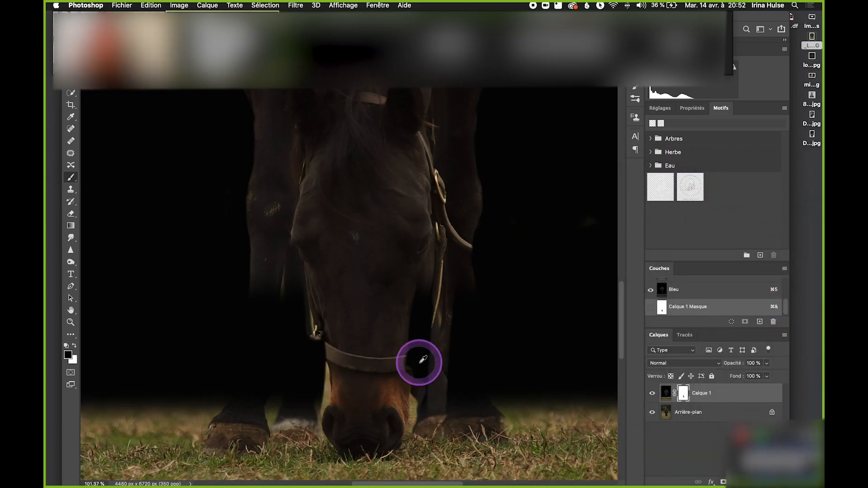
pyautogui.scroll(3, 422, 360)
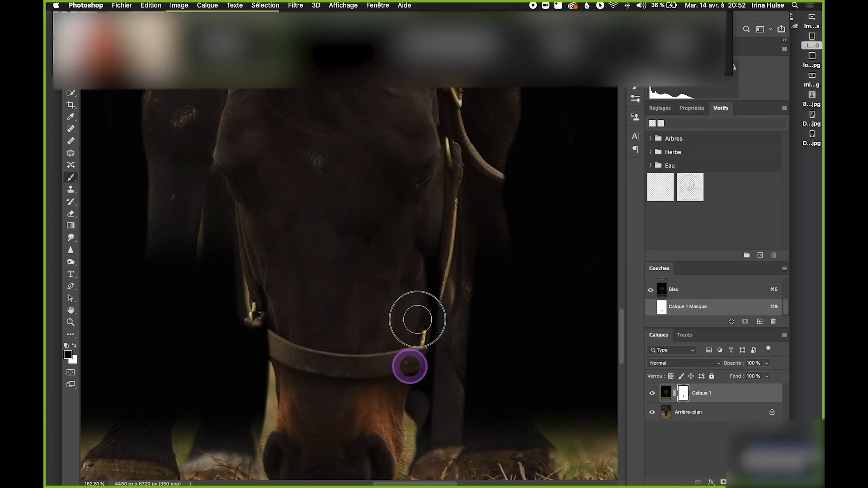
pyautogui.press('super+s')
# Try painting black on the mask over the noseband's left end and the lower left legs, and undo those strokes.
pyautogui.moveTo(359, 274)
pyautogui.mouseDown()
pyautogui.moveTo(310, 201)
pyautogui.moveTo(273, 191)
pyautogui.moveTo(223, 264)
pyautogui.moveTo(215, 296)
pyautogui.moveTo(216, 310)
pyautogui.moveTo(238, 292)
pyautogui.moveTo(233, 430)
pyautogui.moveTo(261, 394)
pyautogui.moveTo(259, 423)
pyautogui.moveTo(213, 470)
pyautogui.moveTo(188, 409)
pyautogui.mouseUp()
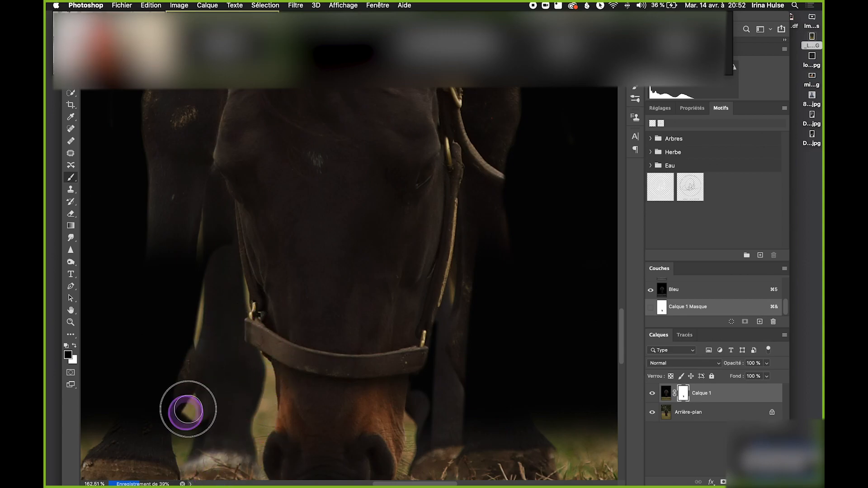
pyautogui.scroll(-5, 256, 330)
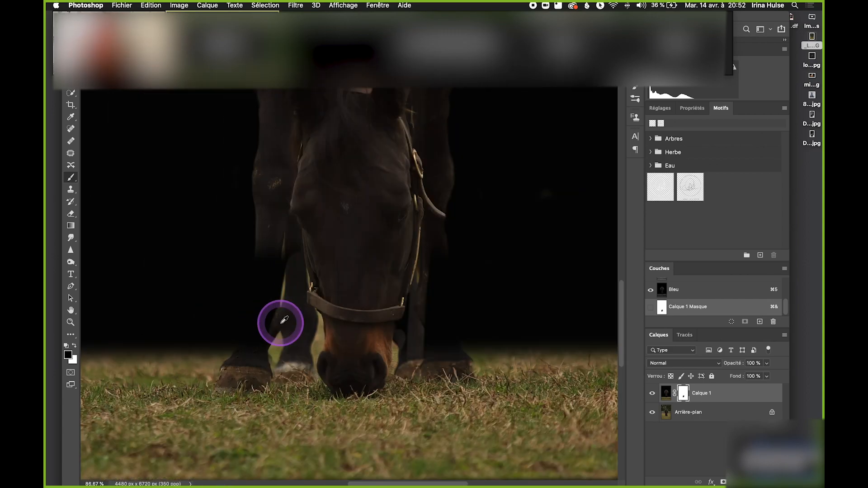
pyautogui.scroll(-6, 284, 321)
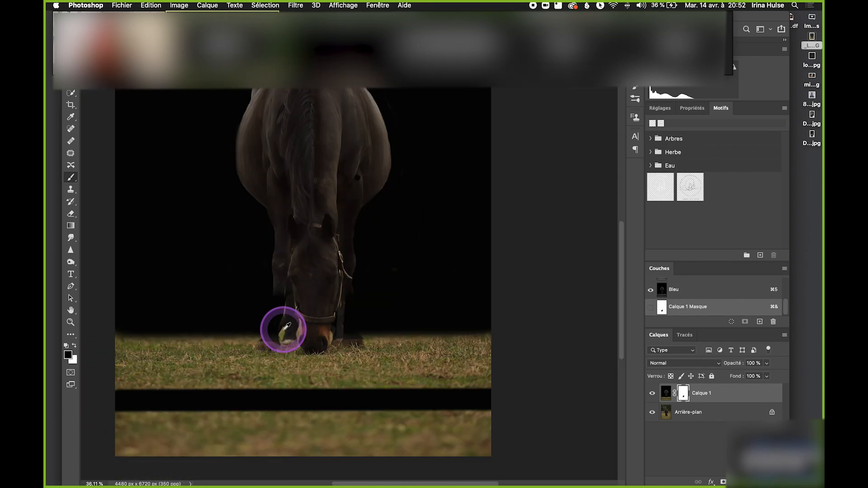
pyautogui.scroll(6, 284, 328)
pyautogui.press('super+z')
pyautogui.press('super+z')
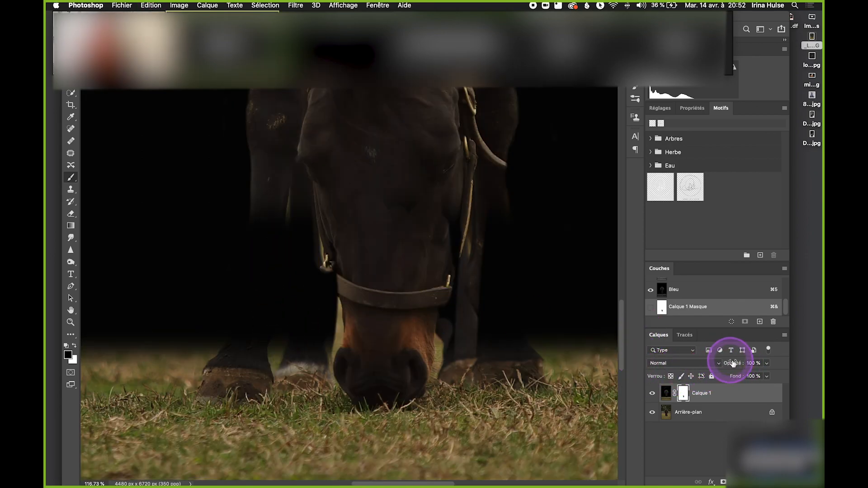
# Lower Calque 1's opacity to about 65% and paint black on its mask over the horse's left foreleg from the fetlock upward.
pyautogui.moveTo(734, 365); pyautogui.dragTo(728, 359)
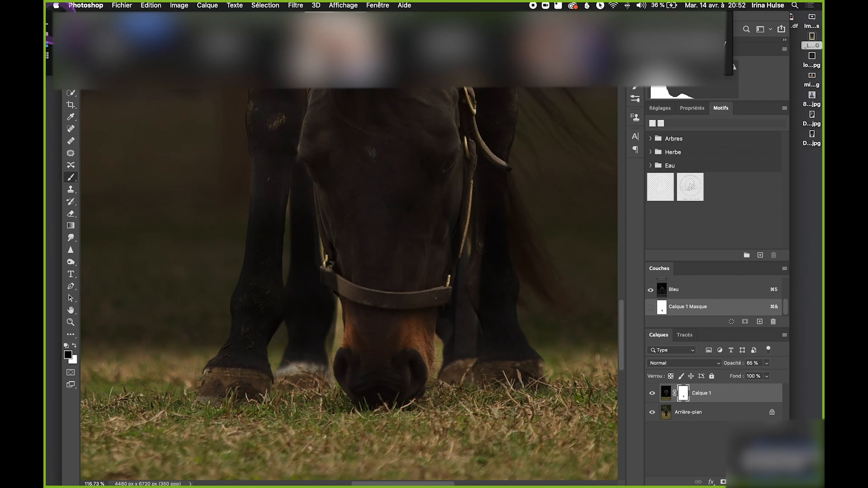
pyautogui.scroll(2, 267, 307)
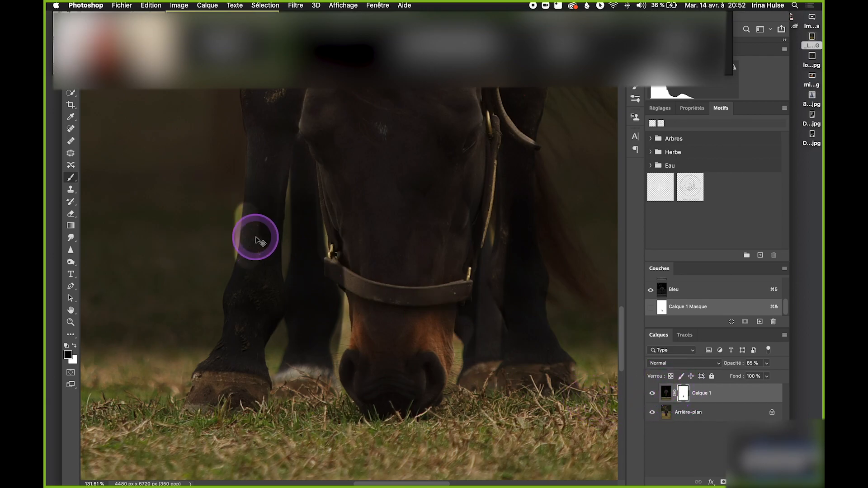
pyautogui.moveTo(262, 216); pyautogui.dragTo(264, 188)
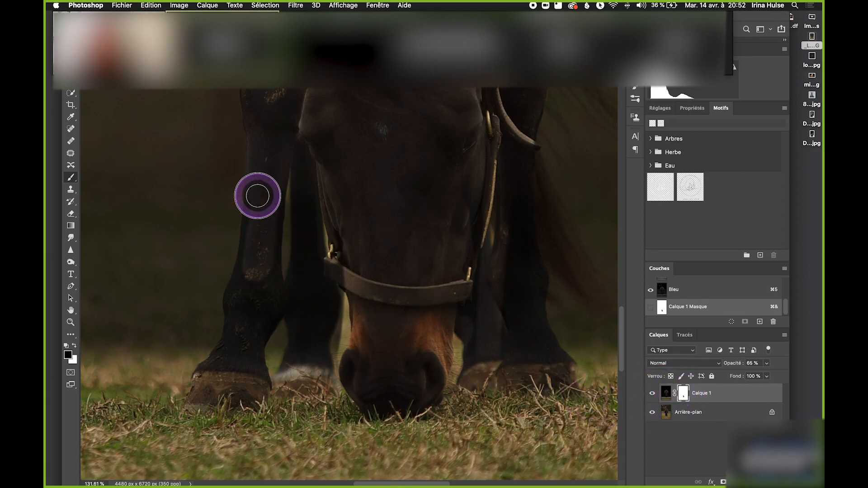
pyautogui.moveTo(254, 246)
pyautogui.mouseDown()
pyautogui.moveTo(226, 357)
pyautogui.moveTo(242, 344)
pyautogui.moveTo(261, 272)
pyautogui.moveTo(263, 324)
pyautogui.moveTo(241, 362)
pyautogui.moveTo(254, 287)
pyautogui.moveTo(229, 356)
pyautogui.moveTo(243, 324)
pyautogui.mouseUp()
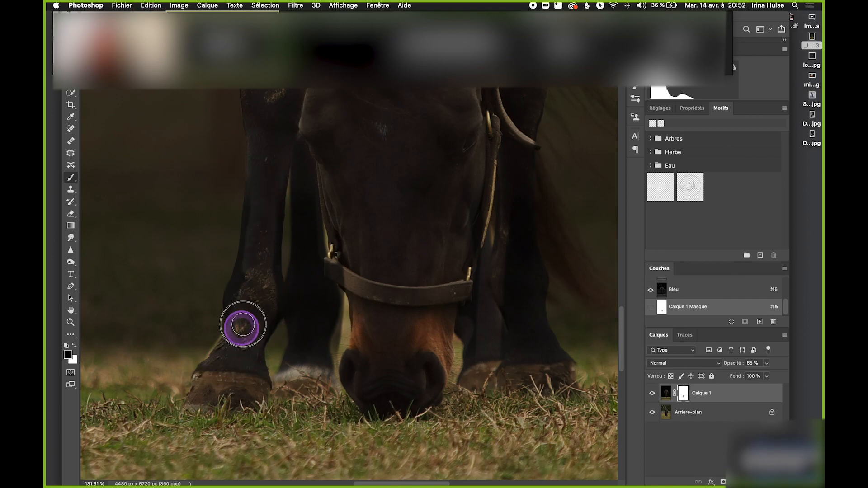
pyautogui.moveTo(246, 281); pyautogui.dragTo(245, 277)
pyautogui.moveTo(233, 295)
pyautogui.mouseDown()
pyautogui.moveTo(238, 338)
pyautogui.moveTo(260, 282)
pyautogui.moveTo(208, 392)
pyautogui.moveTo(230, 350)
pyautogui.moveTo(212, 382)
pyautogui.moveTo(226, 365)
pyautogui.moveTo(255, 366)
pyautogui.moveTo(271, 283)
pyautogui.moveTo(265, 325)
pyautogui.moveTo(289, 309)
pyautogui.moveTo(307, 175)
pyautogui.moveTo(294, 351)
pyautogui.moveTo(320, 276)
pyautogui.moveTo(309, 355)
pyautogui.moveTo(335, 286)
pyautogui.moveTo(314, 362)
pyautogui.moveTo(286, 357)
pyautogui.moveTo(291, 375)
pyautogui.moveTo(314, 286)
pyautogui.moveTo(289, 298)
pyautogui.moveTo(310, 193)
pyautogui.mouseUp()
# Move the chat window off the patterns and channels, and refine the Calque 1 mask over the upper parts of both left legs.
pyautogui.click(789, 441)
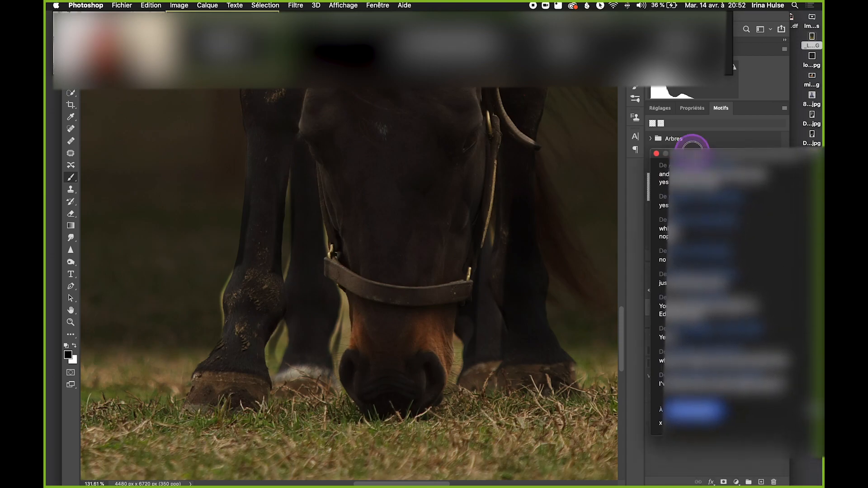
pyautogui.moveTo(673, 152); pyautogui.dragTo(747, 310)
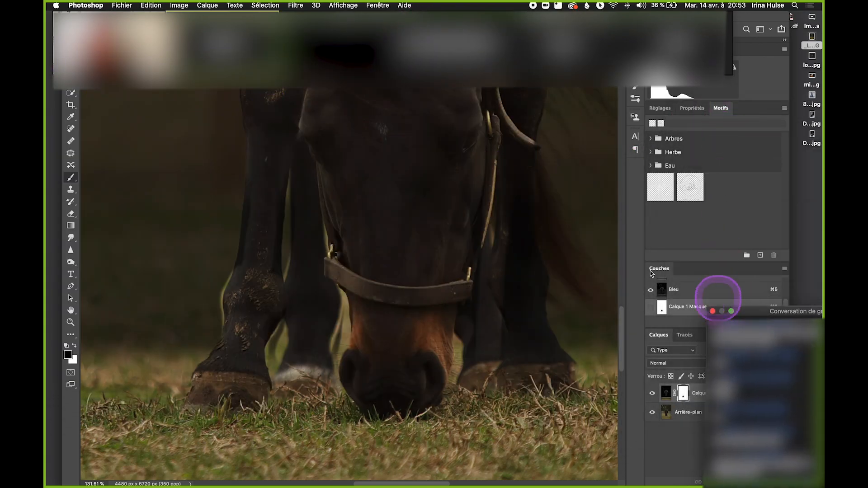
pyautogui.scroll(3, 248, 212)
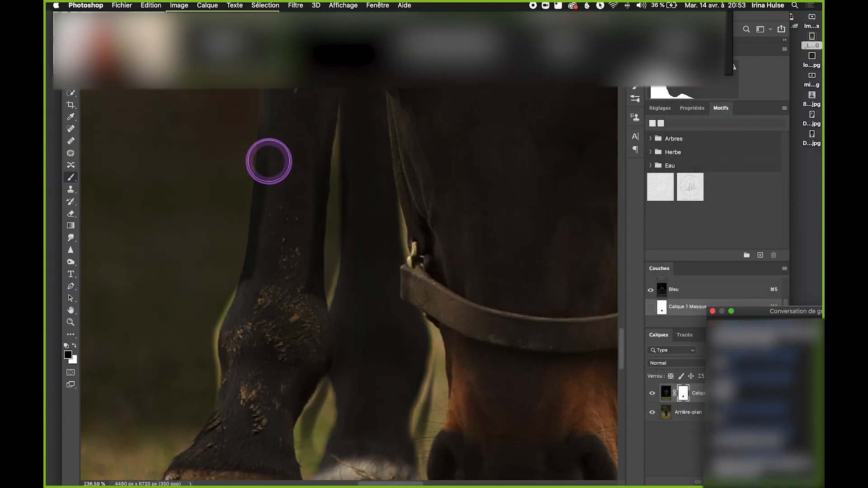
pyautogui.moveTo(281, 154); pyautogui.dragTo(256, 310)
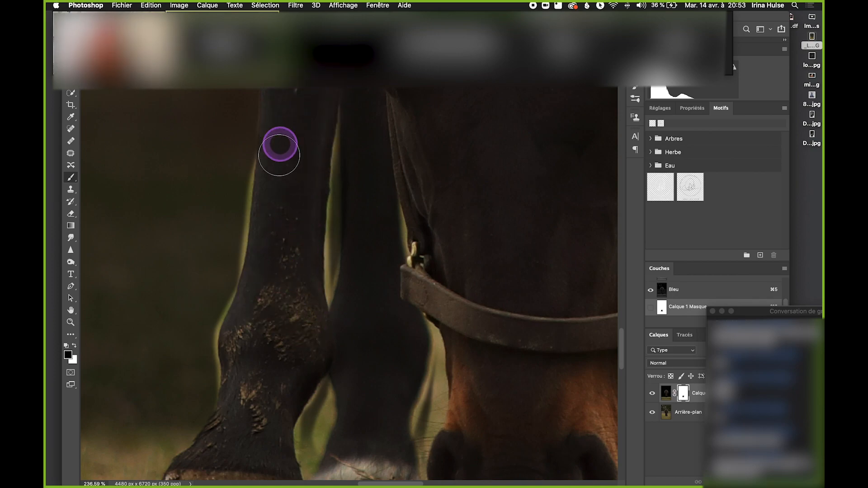
pyautogui.press('x')
pyautogui.moveTo(345, 149); pyautogui.dragTo(336, 311)
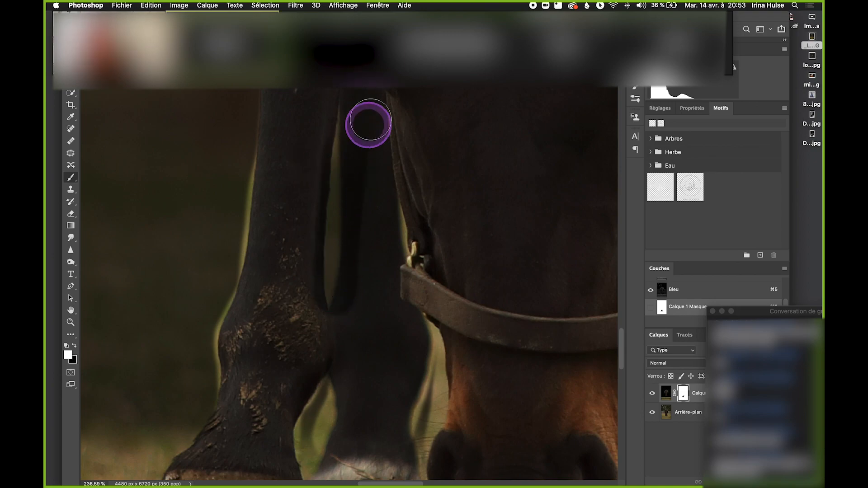
pyautogui.press('x')
pyautogui.moveTo(363, 127)
pyautogui.mouseDown()
pyautogui.moveTo(358, 311)
pyautogui.moveTo(361, 293)
pyautogui.mouseUp()
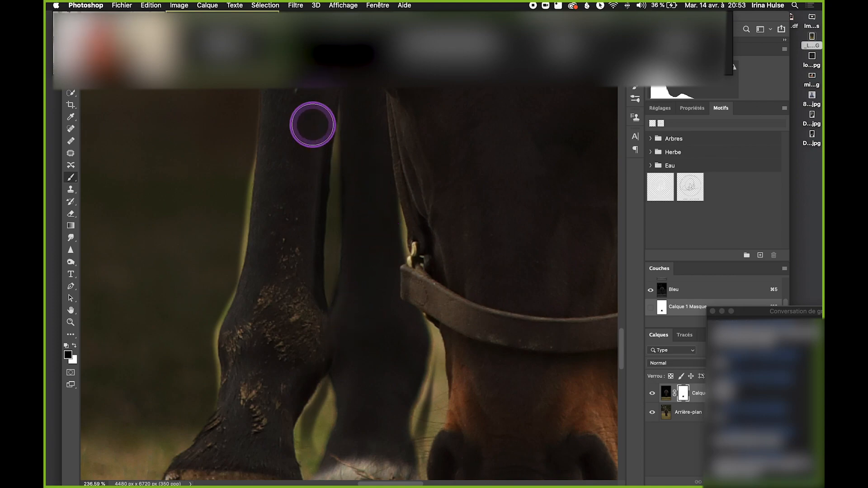
pyautogui.moveTo(306, 142)
pyautogui.mouseDown()
pyautogui.moveTo(304, 266)
pyautogui.moveTo(308, 127)
pyautogui.moveTo(296, 315)
pyautogui.mouseUp()
pyautogui.press('super+z')
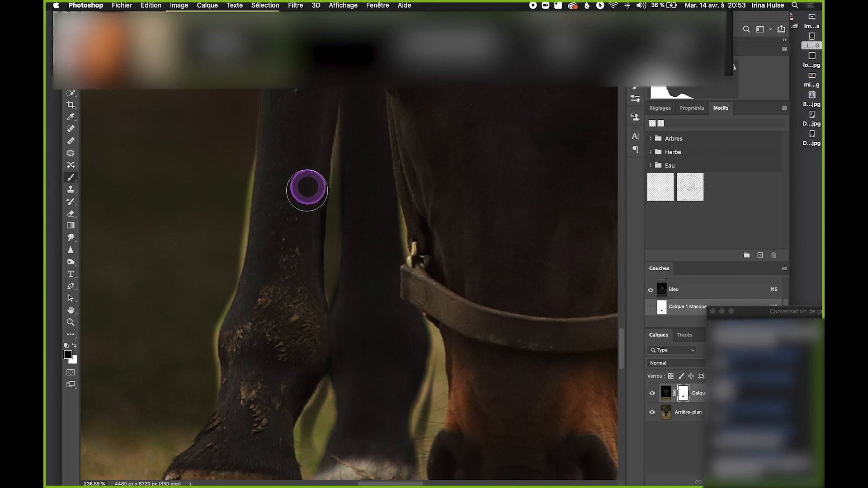
# Paint white on the mask to clear the halo along the front left leg's outer edge and between the two left legs.
pyautogui.press('x')
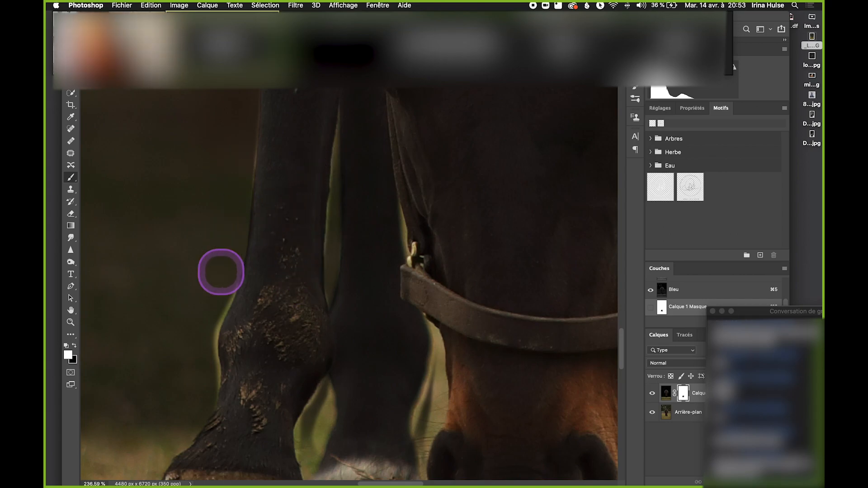
pyautogui.scroll(-5, 221, 272)
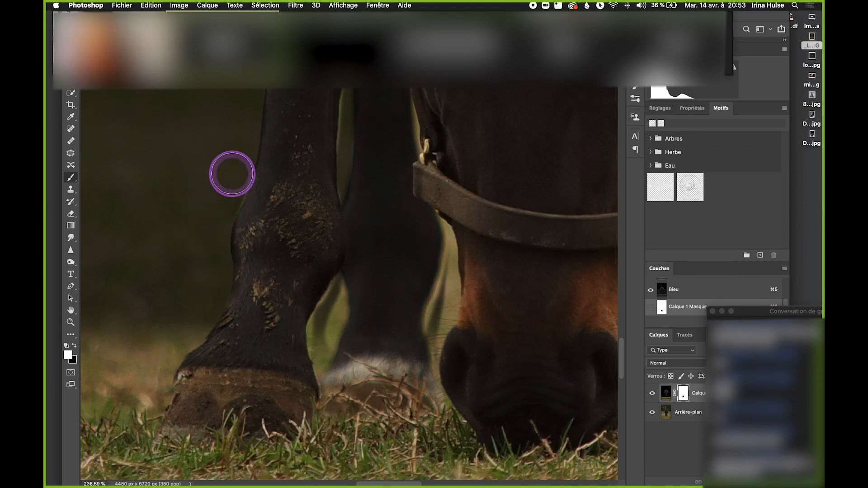
pyautogui.press('x')
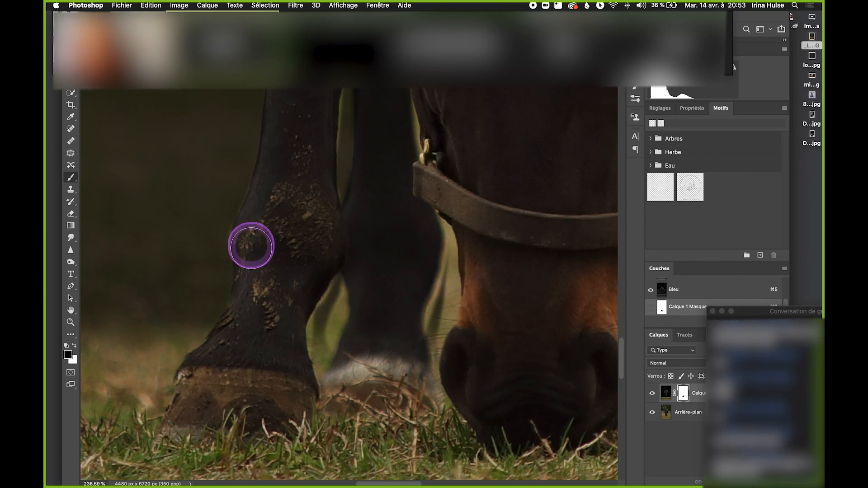
pyautogui.scroll(-10, 301, 243)
pyautogui.scroll(10, 293, 250)
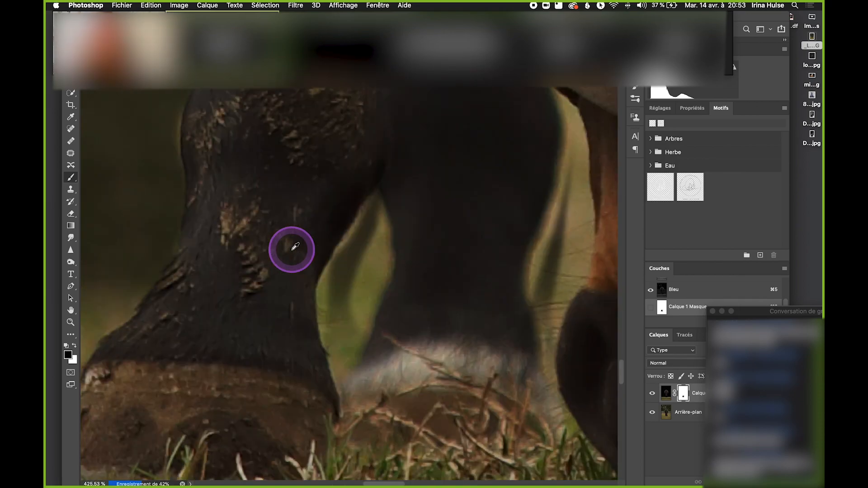
pyautogui.press('x')
pyautogui.press('x')
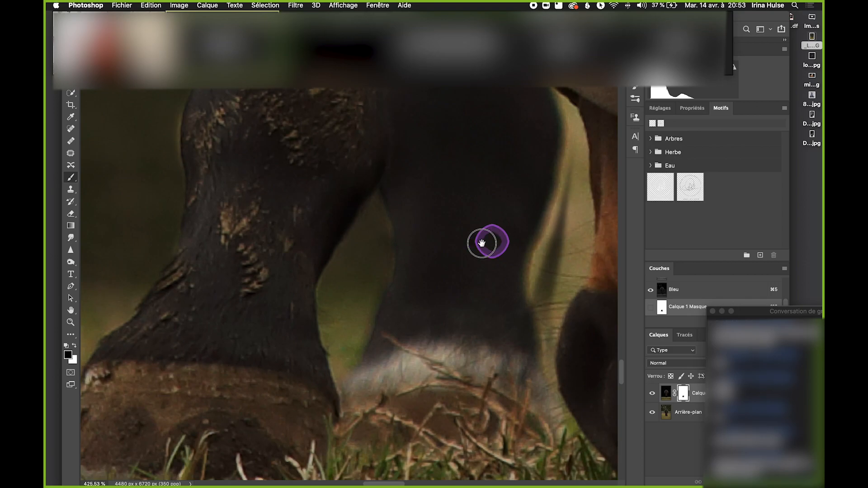
# Darken the gap between the inner left leg and muzzle with white, and reveal the leg's edge and the muzzle's side with black.
pyautogui.moveTo(491, 241); pyautogui.dragTo(391, 250)
pyautogui.press('x')
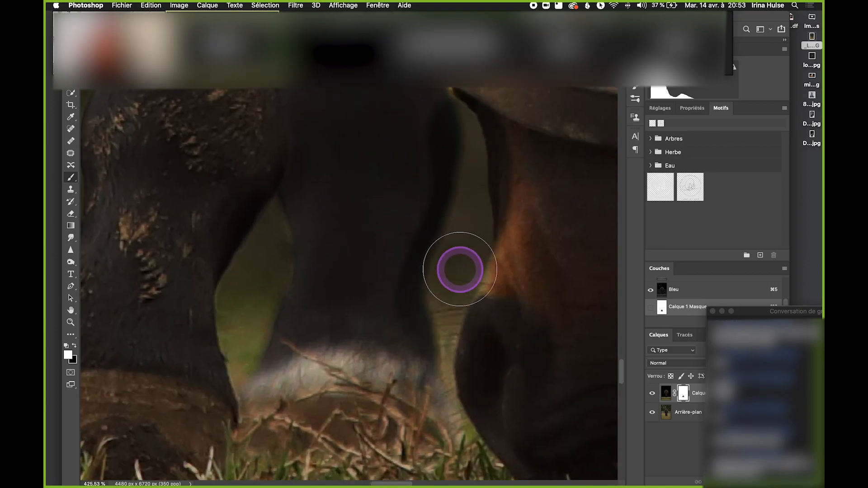
pyautogui.press('x')
pyautogui.moveTo(416, 118)
pyautogui.mouseDown()
pyautogui.moveTo(420, 165)
pyautogui.moveTo(380, 317)
pyautogui.moveTo(384, 388)
pyautogui.moveTo(401, 338)
pyautogui.mouseUp()
pyautogui.moveTo(400, 281); pyautogui.dragTo(290, 240)
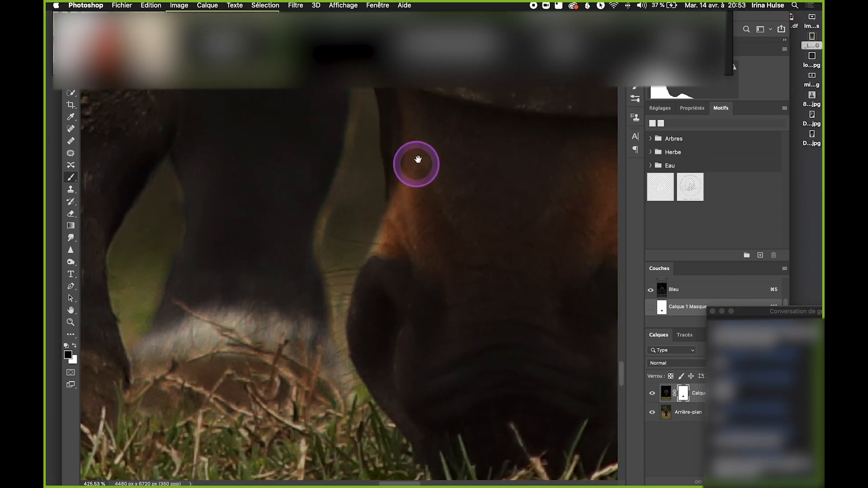
pyautogui.moveTo(417, 159); pyautogui.dragTo(383, 176)
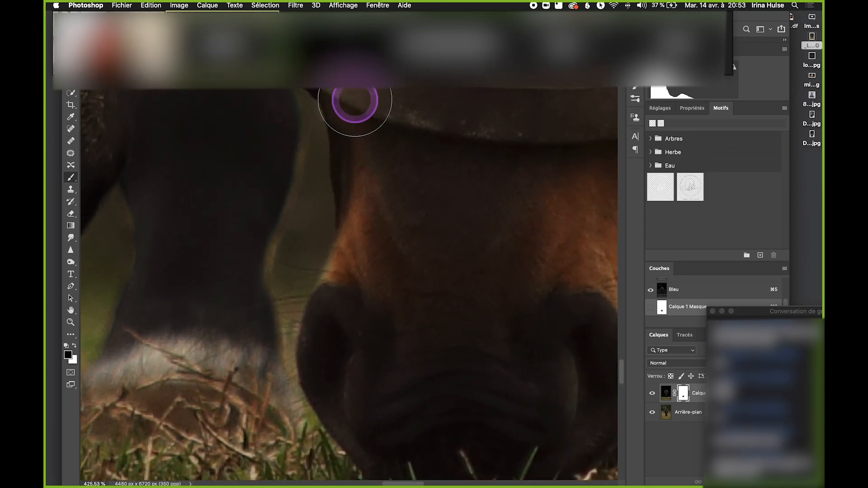
pyautogui.moveTo(355, 108); pyautogui.dragTo(372, 187)
pyautogui.moveTo(365, 114); pyautogui.dragTo(371, 163)
pyautogui.scroll(5, 387, 156)
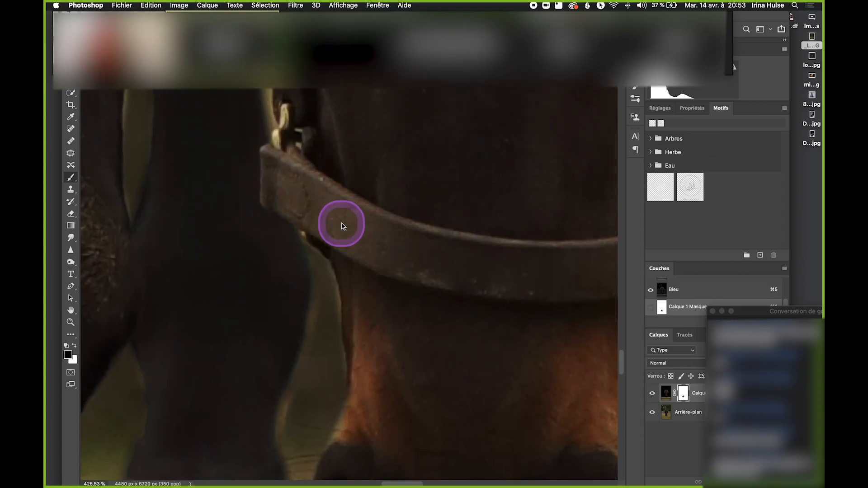
pyautogui.scroll(-10, 306, 139)
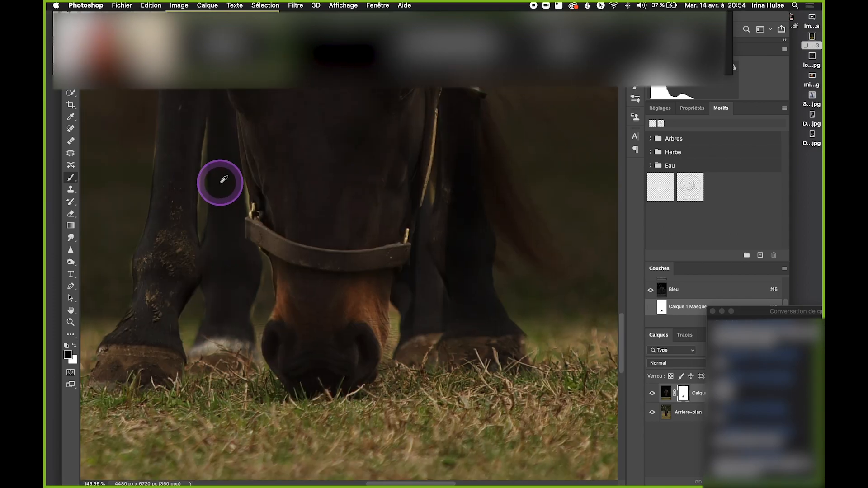
# Paint black on the Calque 1 mask over the lower right legs down to the hooves, redoing the first stroke.
pyautogui.scroll(8, 348, 213)
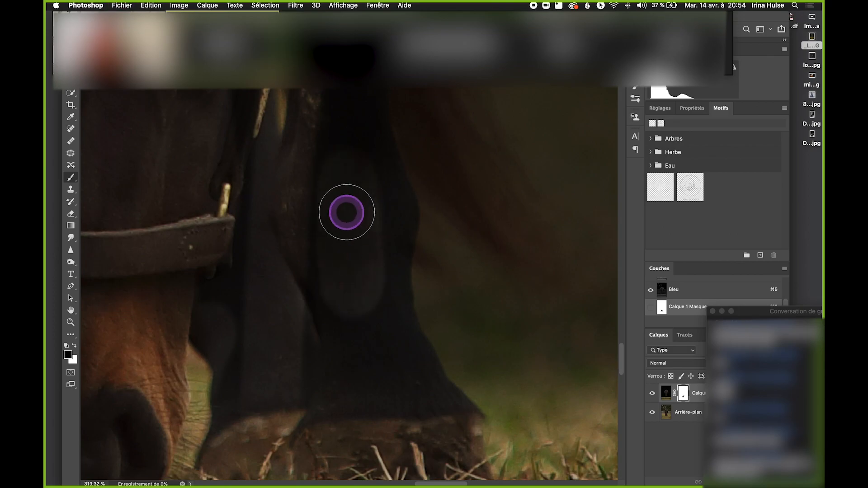
pyautogui.moveTo(323, 265)
pyautogui.mouseDown()
pyautogui.moveTo(336, 418)
pyautogui.moveTo(398, 379)
pyautogui.mouseUp()
pyautogui.press('super+z')
pyautogui.moveTo(365, 194)
pyautogui.mouseDown()
pyautogui.moveTo(373, 393)
pyautogui.moveTo(310, 203)
pyautogui.moveTo(294, 435)
pyautogui.mouseUp()
pyautogui.press('space')
pyautogui.moveTo(330, 264); pyautogui.dragTo(304, 153)
pyautogui.moveTo(301, 255)
pyautogui.mouseDown()
pyautogui.moveTo(322, 317)
pyautogui.moveTo(365, 311)
pyautogui.moveTo(358, 234)
pyautogui.moveTo(429, 330)
pyautogui.moveTo(359, 197)
pyautogui.moveTo(358, 86)
pyautogui.mouseUp()
pyautogui.press('space')
pyautogui.moveTo(355, 96); pyautogui.dragTo(353, 237)
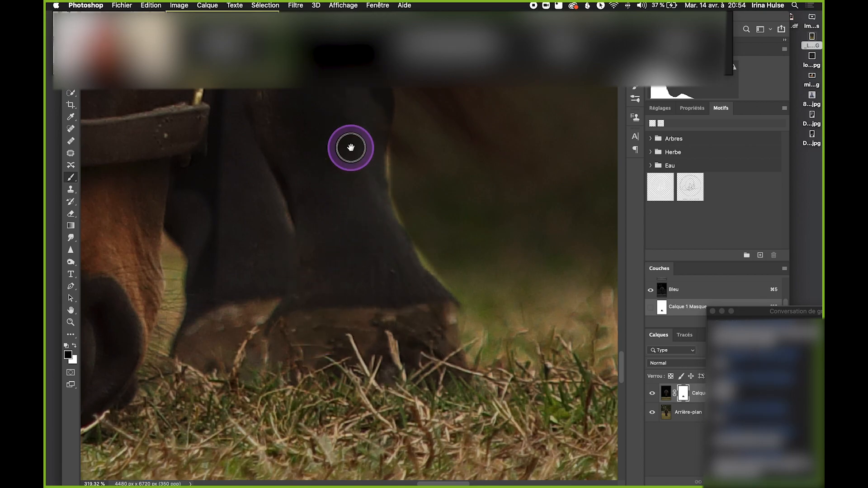
# Paint black on the mask over the upper right legs beside the halter's cheek strap and the noseband's right end.
pyautogui.moveTo(342, 175)
pyautogui.mouseDown()
pyautogui.moveTo(316, 239)
pyautogui.moveTo(334, 178)
pyautogui.moveTo(359, 252)
pyautogui.moveTo(331, 197)
pyautogui.moveTo(350, 331)
pyautogui.mouseUp()
pyautogui.press('space')
pyautogui.moveTo(338, 124)
pyautogui.mouseDown()
pyautogui.moveTo(340, 330)
pyautogui.moveTo(338, 310)
pyautogui.moveTo(337, 147)
pyautogui.moveTo(365, 306)
pyautogui.moveTo(361, 371)
pyautogui.moveTo(325, 189)
pyautogui.moveTo(304, 392)
pyautogui.mouseUp()
pyautogui.press('space')
pyautogui.moveTo(310, 322); pyautogui.dragTo(351, 218)
pyautogui.moveTo(300, 132)
pyautogui.mouseDown()
pyautogui.moveTo(259, 422)
pyautogui.moveTo(270, 366)
pyautogui.mouseUp()
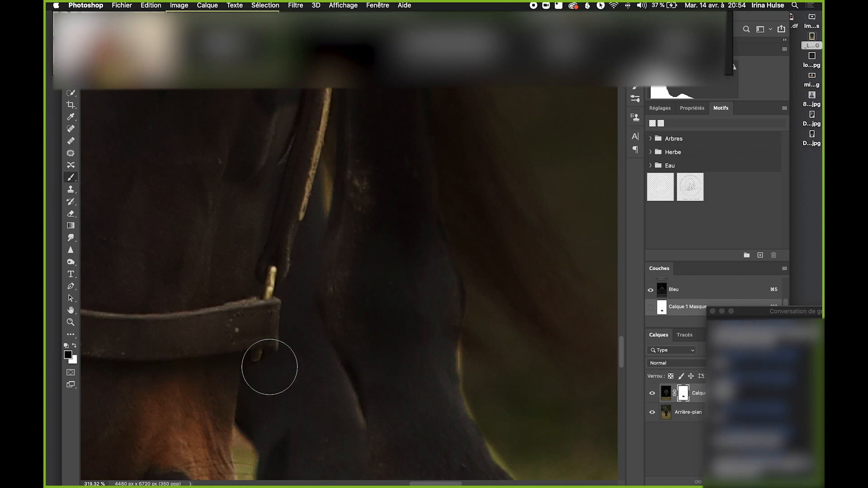
pyautogui.moveTo(303, 188)
pyautogui.mouseDown()
pyautogui.moveTo(273, 126)
pyautogui.moveTo(254, 121)
pyautogui.mouseUp()
pyautogui.press('space')
pyautogui.moveTo(329, 151)
pyautogui.mouseDown()
pyautogui.moveTo(346, 274)
pyautogui.moveTo(326, 203)
pyautogui.moveTo(254, 287)
pyautogui.moveTo(256, 299)
pyautogui.mouseUp()
# Touch up the Calque 1 mask over the horse's lower face and save the document.
pyautogui.scroll(-1, 272, 222)
pyautogui.scroll(-3, 257, 198)
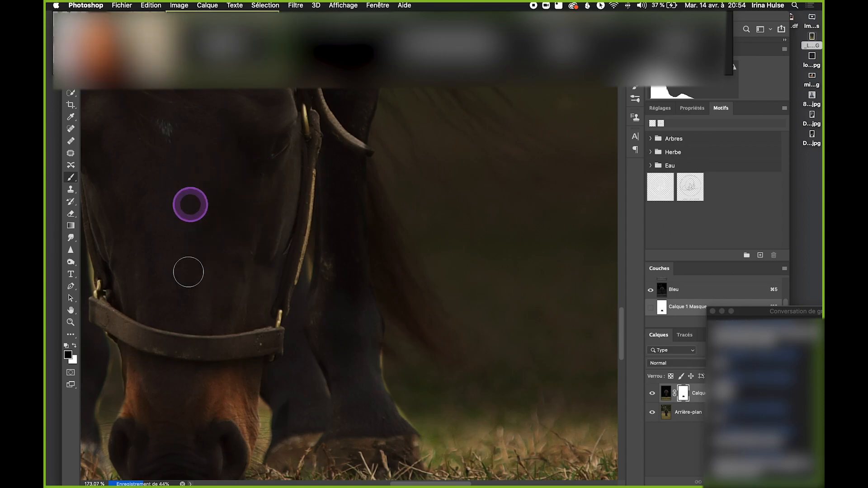
pyautogui.moveTo(243, 293); pyautogui.dragTo(208, 324)
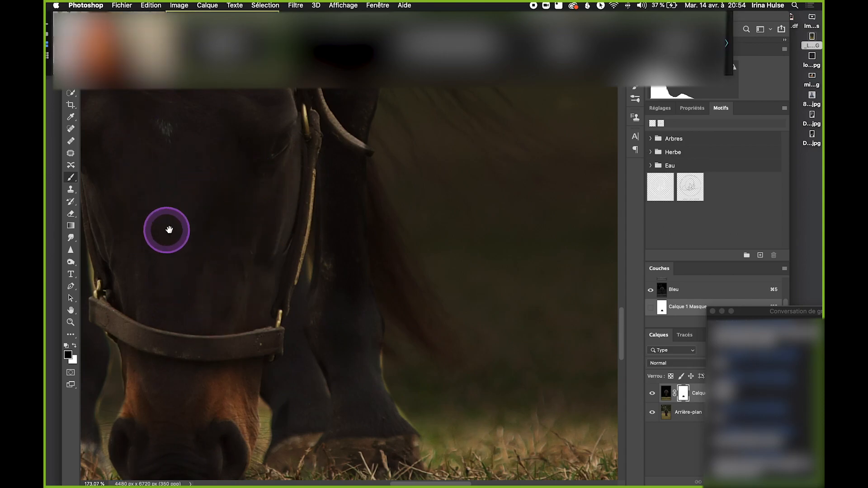
pyautogui.moveTo(166, 231); pyautogui.dragTo(293, 263)
pyautogui.moveTo(207, 208)
pyautogui.mouseDown()
pyautogui.moveTo(176, 221)
pyautogui.moveTo(157, 189)
pyautogui.moveTo(199, 164)
pyautogui.moveTo(238, 175)
pyautogui.mouseUp()
pyautogui.scroll(-7, 238, 205)
pyautogui.press('super+s')
# Uncover the layer list from the chat window, set Calque 1's opacity back to 100%, and save the document.
pyautogui.moveTo(767, 314); pyautogui.dragTo(741, 21)
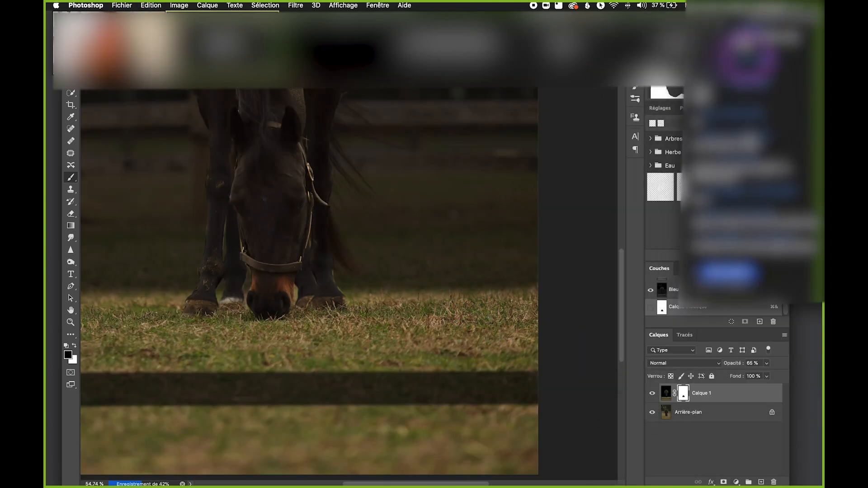
pyautogui.moveTo(735, 364); pyautogui.dragTo(818, 376)
pyautogui.scroll(-3, 213, 250)
pyautogui.press('super+0')
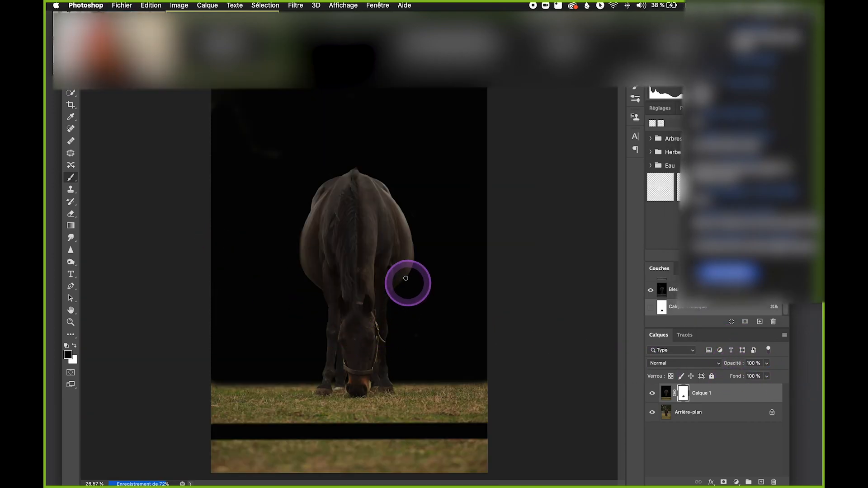
pyautogui.scroll(5, 407, 280)
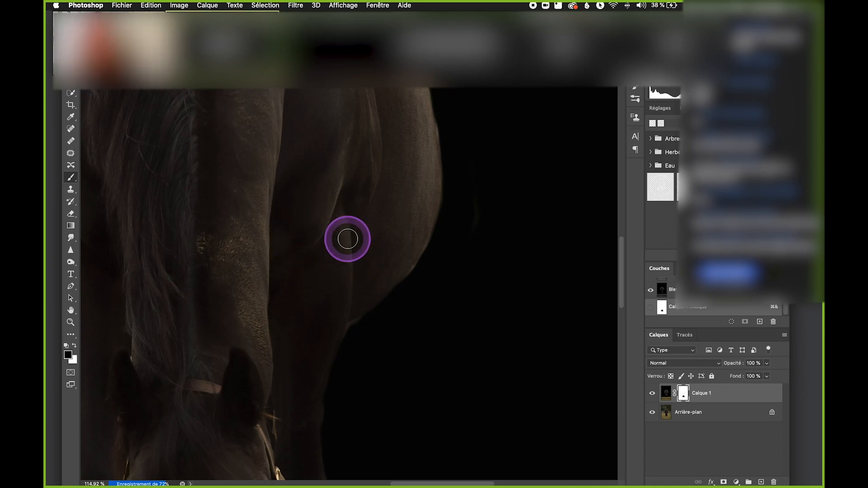
pyautogui.scroll(-3, 341, 240)
pyautogui.scroll(-3, 239, 262)
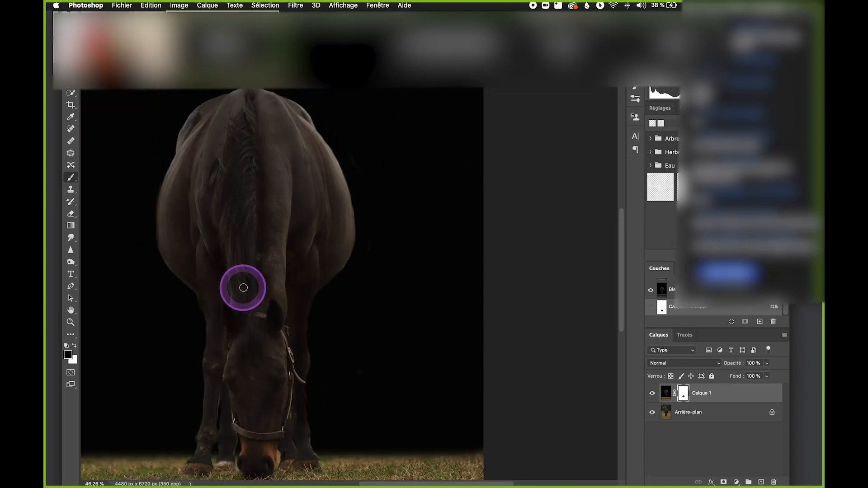
pyautogui.press('super+s')
pyautogui.moveTo(193, 326); pyautogui.dragTo(292, 322)
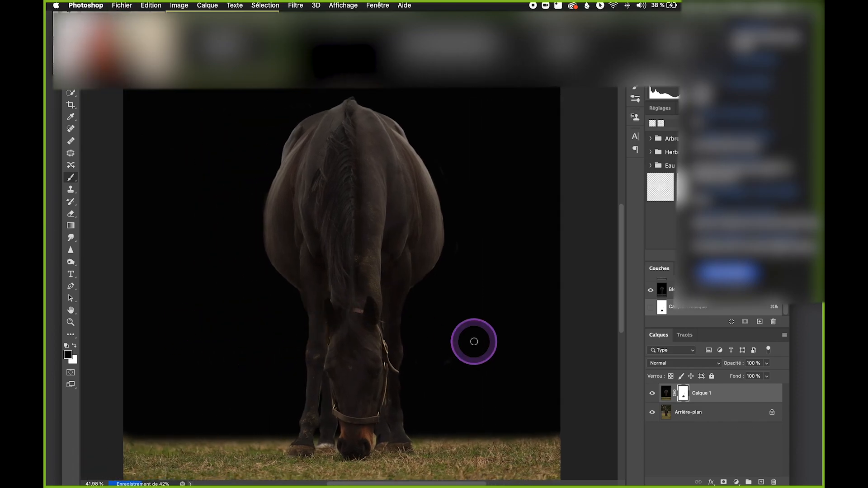
# Merge Calque 1 with Arrière-plan and duplicate the merged background twice.
pyautogui.click(710, 393)
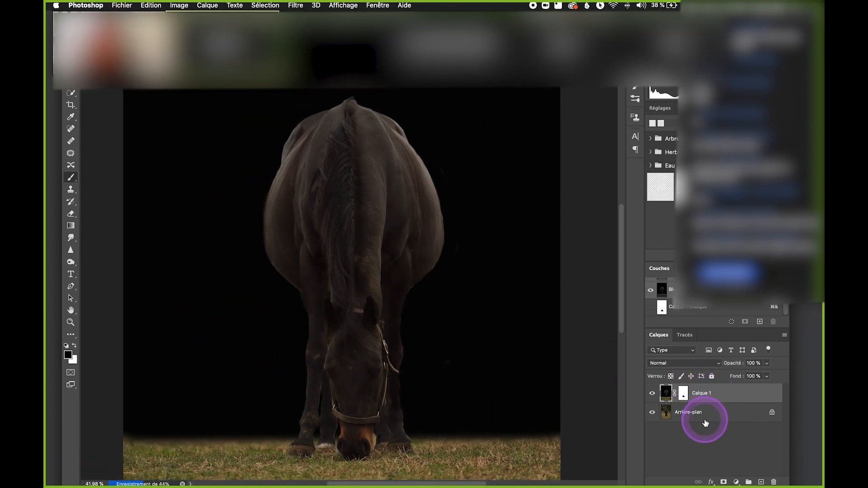
pyautogui.keyDown('shift'); pyautogui.click(706, 423); pyautogui.keyUp('shift')
pyautogui.rightClick(702, 411)
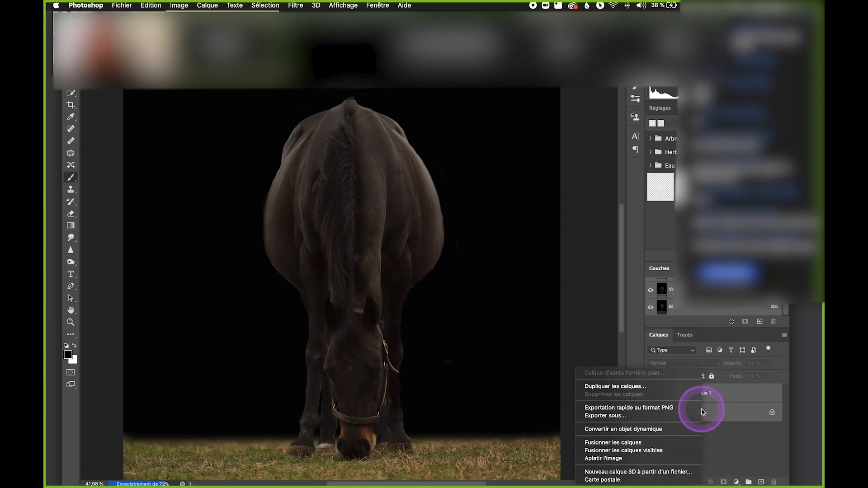
pyautogui.click(609, 443)
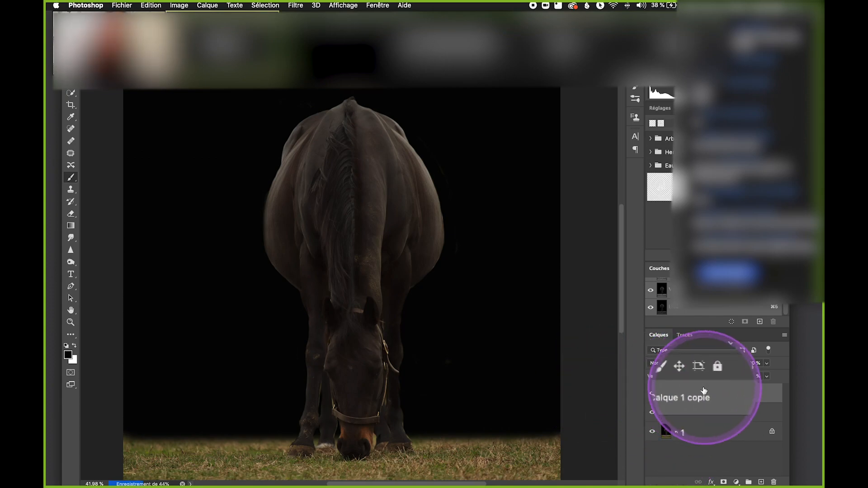
# Toggle the visibility of Calque 1 and save the document.
pyautogui.moveTo(655, 398); pyautogui.dragTo(657, 416)
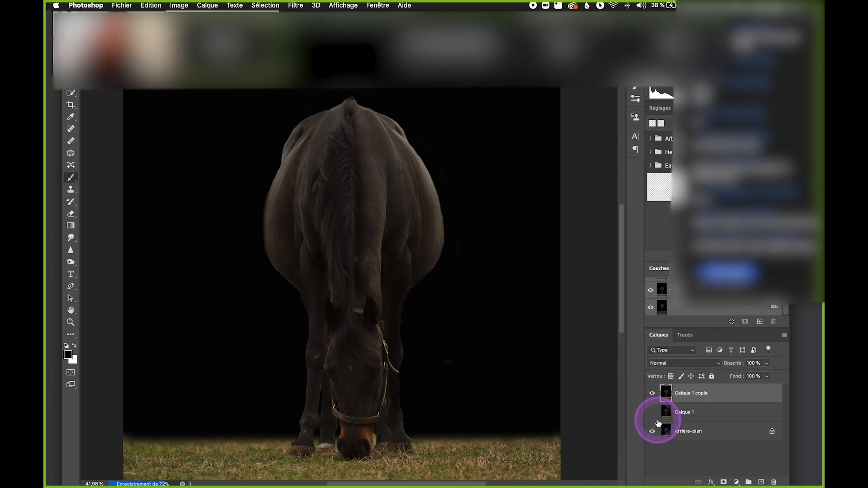
pyautogui.press('super+s')
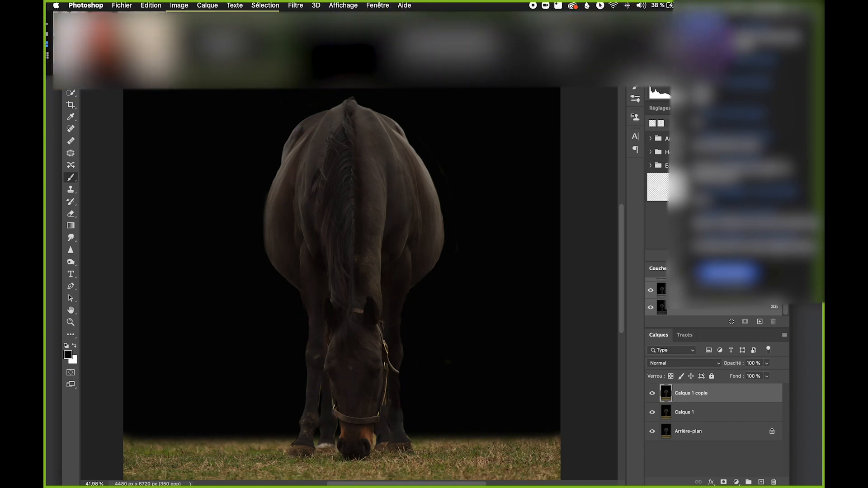
pyautogui.click(730, 43)
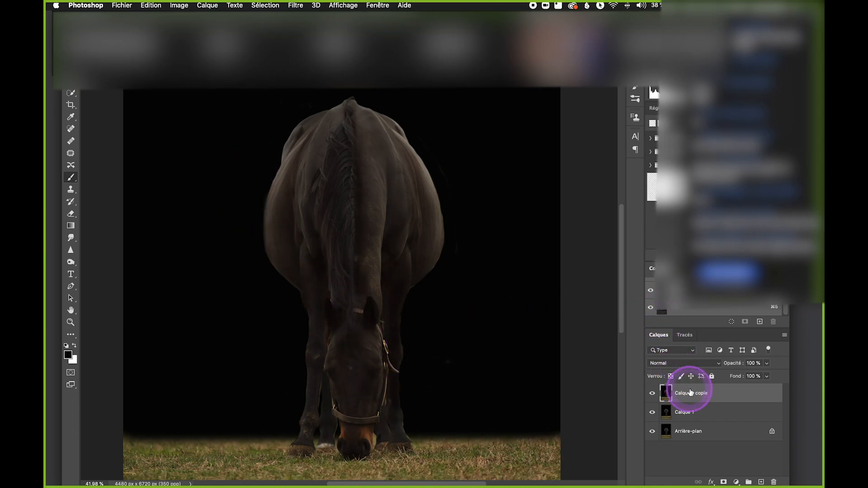
# Examine the horse's forehead, eyes and the halter's cheek strap, rings and noseband up close.
pyautogui.scroll(5, 370, 362)
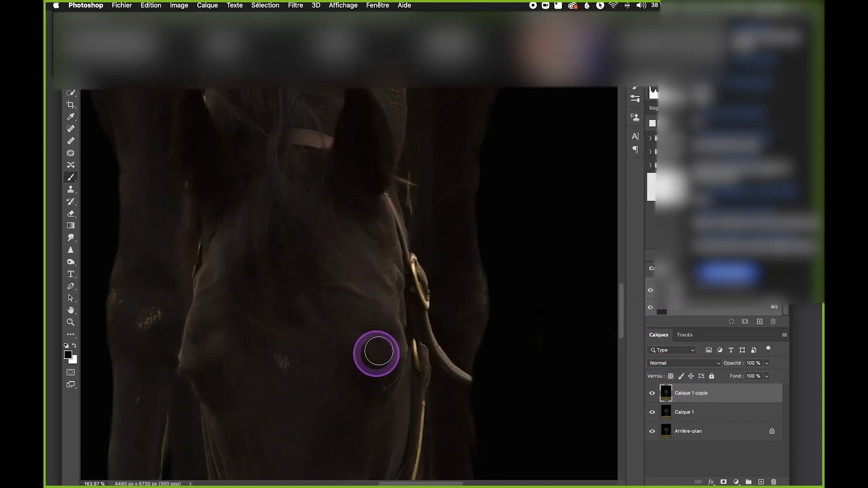
pyautogui.moveTo(280, 319); pyautogui.dragTo(329, 342)
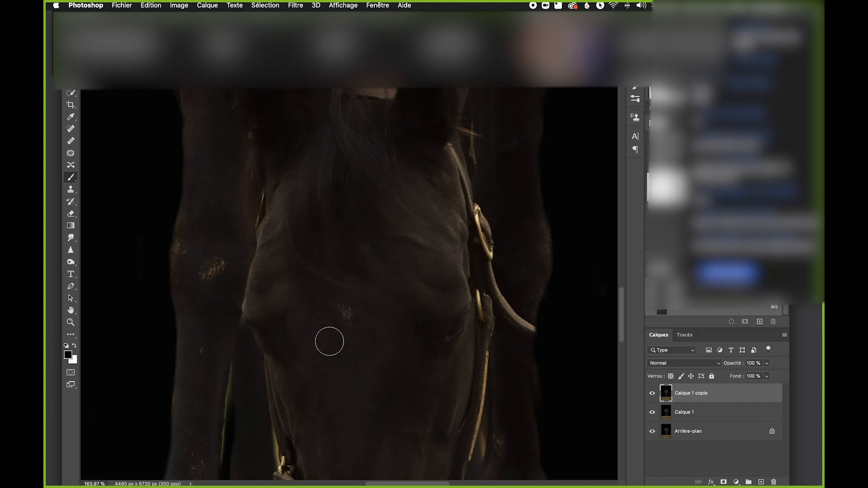
pyautogui.moveTo(412, 319); pyautogui.dragTo(441, 310)
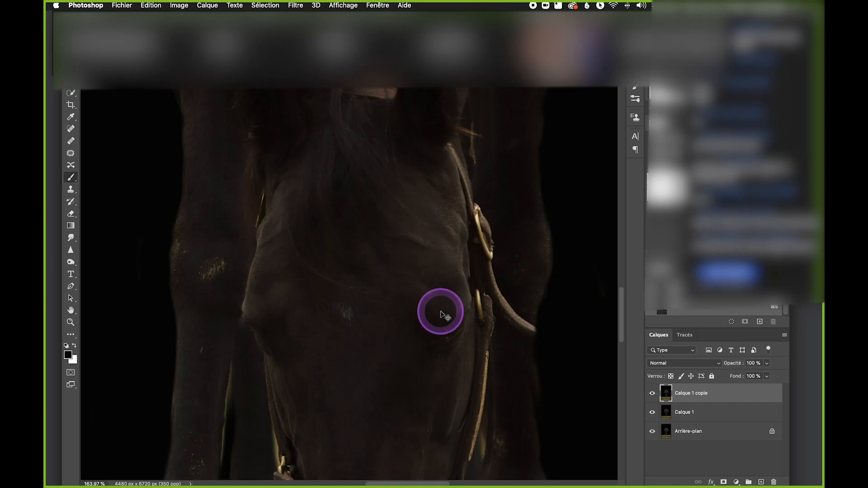
pyautogui.scroll(5, 529, 305)
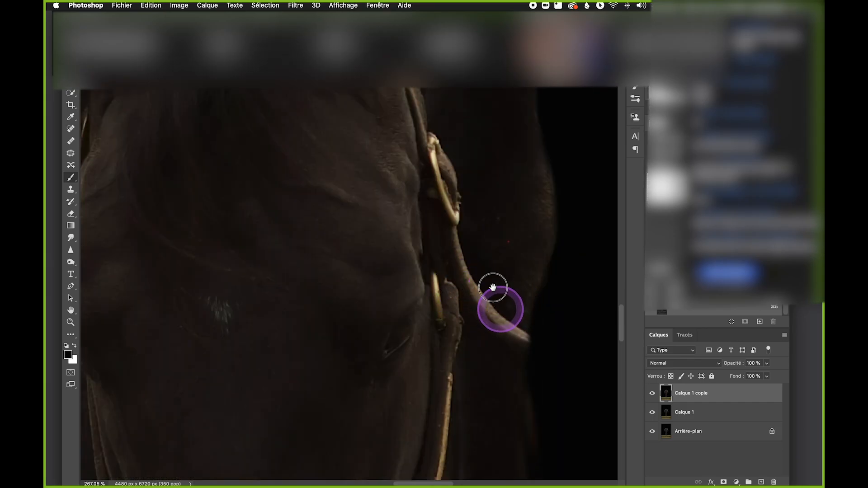
pyautogui.moveTo(496, 298); pyautogui.dragTo(456, 232)
pyautogui.moveTo(400, 278)
pyautogui.mouseDown()
pyautogui.moveTo(459, 282)
pyautogui.moveTo(443, 276)
pyautogui.mouseUp()
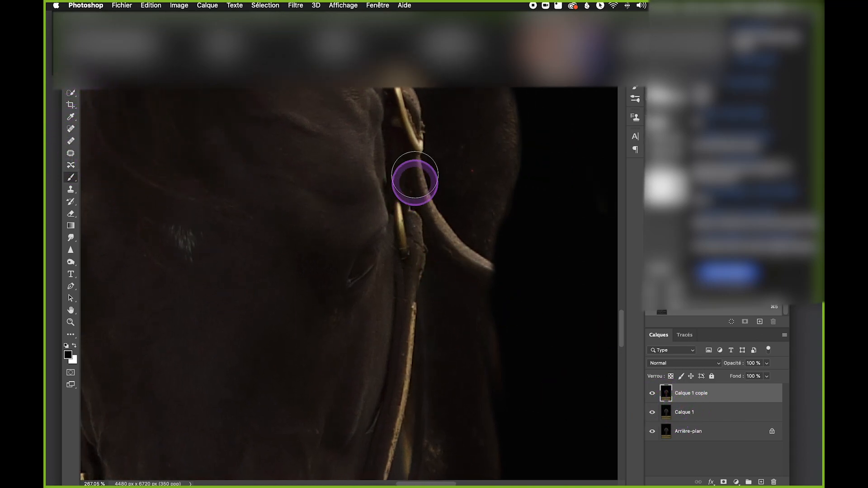
pyautogui.scroll(-5, 397, 227)
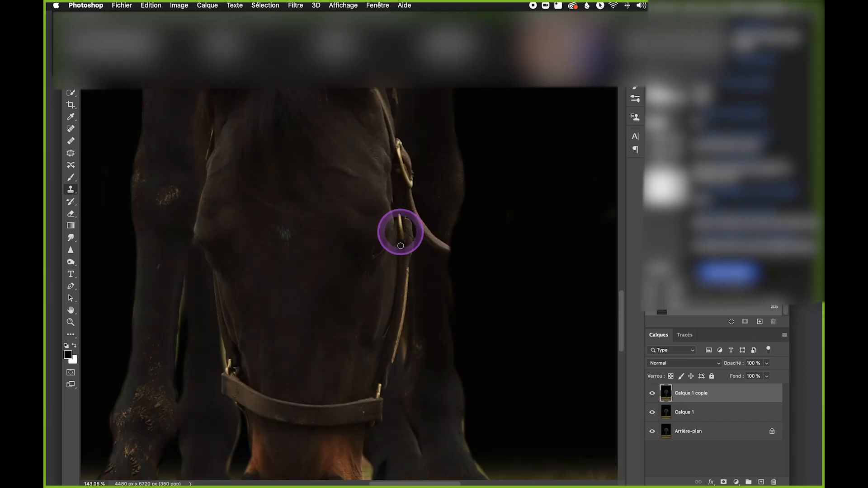
pyautogui.scroll(5, 290, 326)
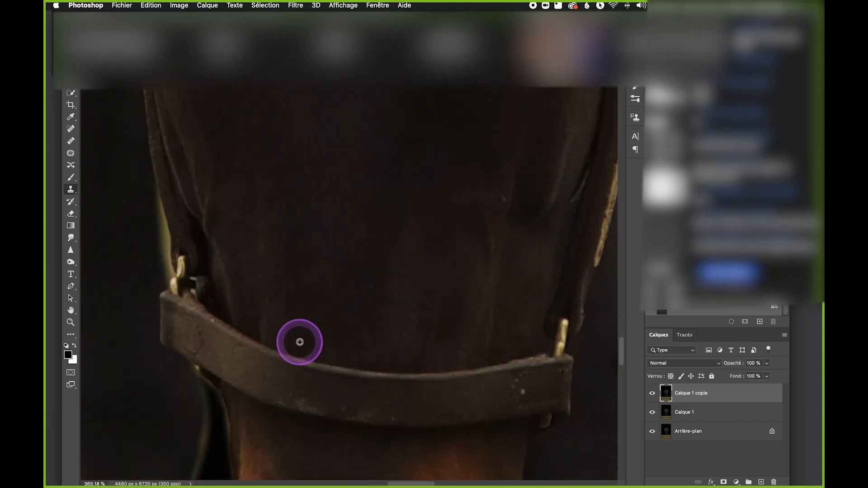
pyautogui.scroll(-2, 304, 343)
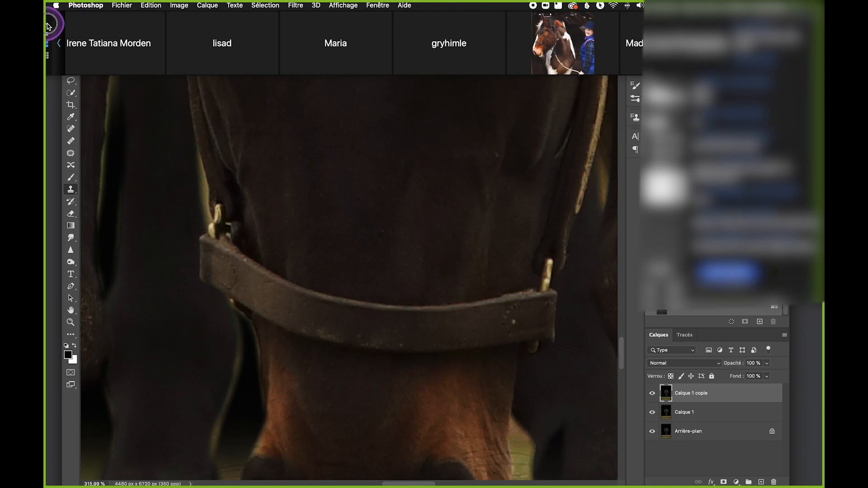
# Clear the meeting participants' video strip off the workspace to uncover the Clone Stamp options.
pyautogui.click(48, 26)
pyautogui.moveTo(142, 18); pyautogui.dragTo(155, 467)
pyautogui.scroll(-3, 354, 183)
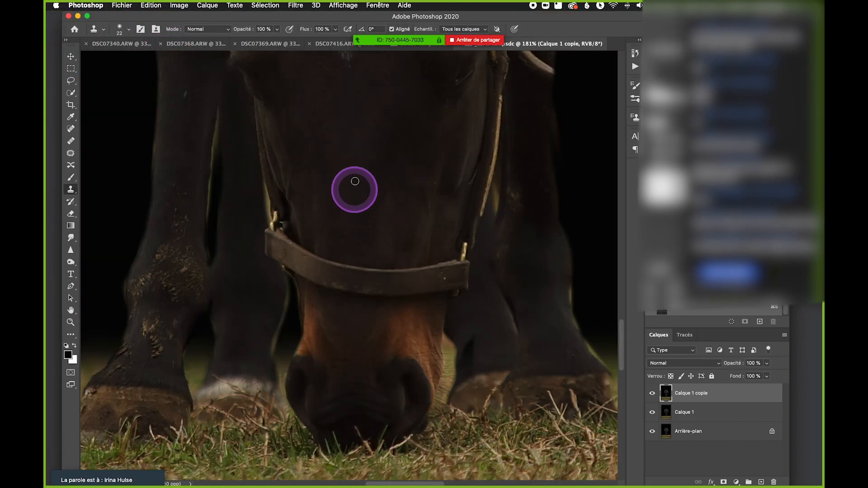
pyautogui.click(401, 235)
pyautogui.click(503, 178)
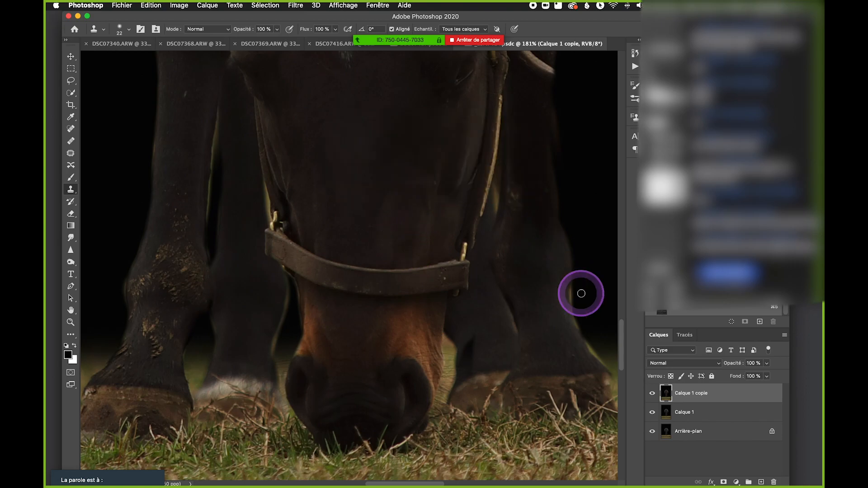
# Clone dark face hair over the upper edge of the noseband's middle section on Calque 1 copie.
pyautogui.scroll(5, 357, 258)
pyautogui.keyDown('alt'); pyautogui.click(361, 246); pyautogui.keyUp('alt')
pyautogui.moveTo(354, 293)
pyautogui.mouseDown()
pyautogui.moveTo(418, 293)
pyautogui.moveTo(345, 283)
pyautogui.mouseUp()
pyautogui.moveTo(264, 260); pyautogui.dragTo(333, 283)
pyautogui.scroll(-2, 312, 283)
# Enlarge the Clone Stamp brush to 67 px and clone face hair over the noseband's middle and right-of-centre section.
pyautogui.click(119, 29)
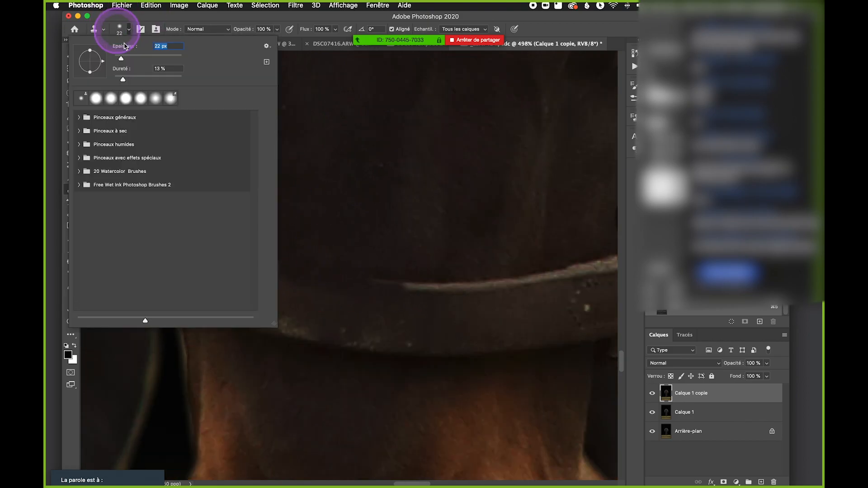
pyautogui.click(121, 29)
pyautogui.moveTo(388, 184)
pyautogui.mouseDown()
pyautogui.moveTo(374, 159)
pyautogui.moveTo(349, 148)
pyautogui.mouseUp()
pyautogui.keyDown('alt'); pyautogui.click(382, 199); pyautogui.keyUp('alt')
pyautogui.click(371, 248)
pyautogui.moveTo(406, 246); pyautogui.dragTo(434, 246)
pyautogui.keyDown('alt'); pyautogui.click(498, 197); pyautogui.keyUp('alt')
pyautogui.click(467, 246)
pyautogui.keyDown('alt'); pyautogui.click(447, 195); pyautogui.keyUp('alt')
pyautogui.moveTo(429, 274); pyautogui.dragTo(435, 285)
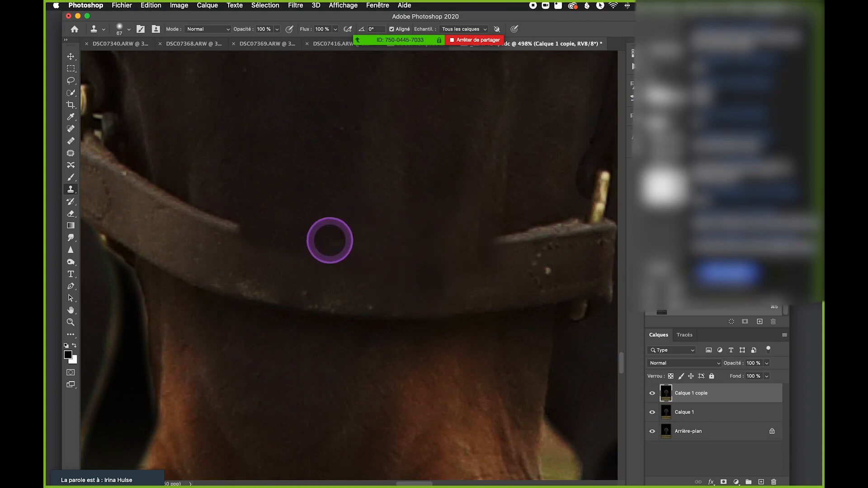
# Clone nearby hair over the left-of-centre part of the noseband, covering both its upper and lower edges.
pyautogui.keyDown('alt'); pyautogui.click(236, 206); pyautogui.keyUp('alt')
pyautogui.click(231, 227)
pyautogui.keyDown('alt'); pyautogui.click(212, 168); pyautogui.keyUp('alt')
pyautogui.moveTo(198, 206); pyautogui.dragTo(214, 201)
pyautogui.click(230, 310)
pyautogui.keyDown('alt'); pyautogui.click(262, 343); pyautogui.keyUp('alt')
pyautogui.click(267, 300)
pyautogui.keyDown('alt'); pyautogui.click(290, 303); pyautogui.keyUp('alt')
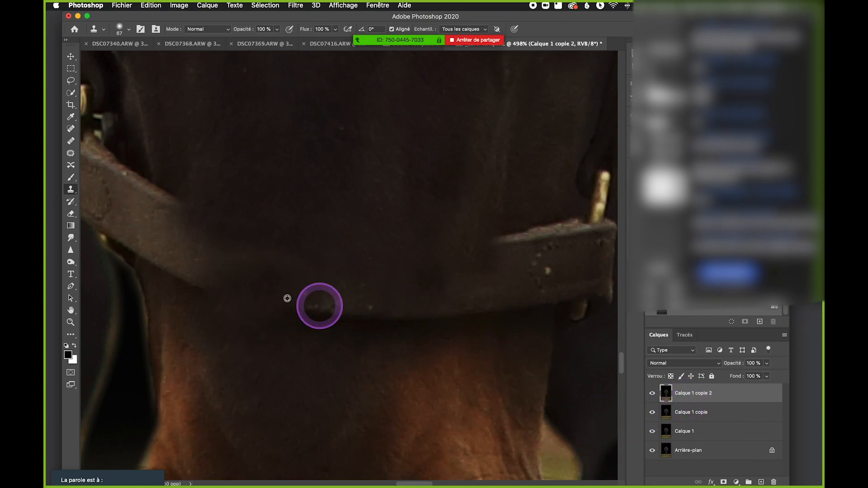
# Delete the Calque 1 copie 2 layer and save the document.
pyautogui.scroll(-10, 289, 300)
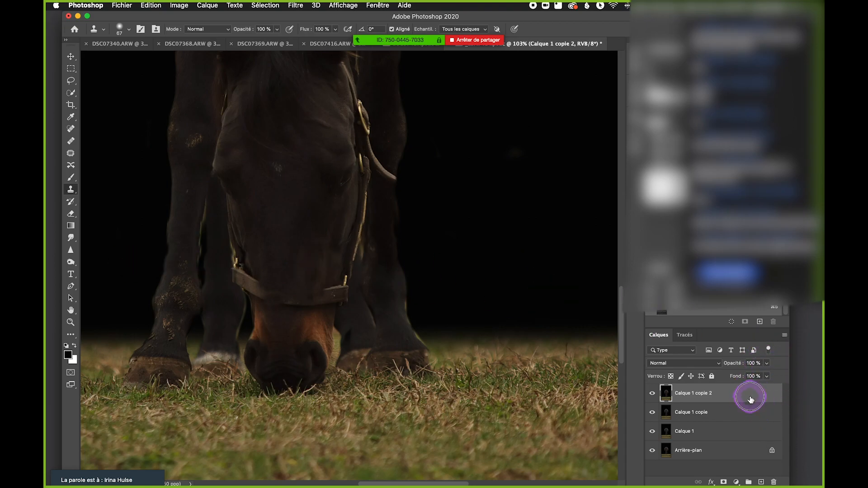
pyautogui.press('Delete')
pyautogui.scroll(10, 312, 311)
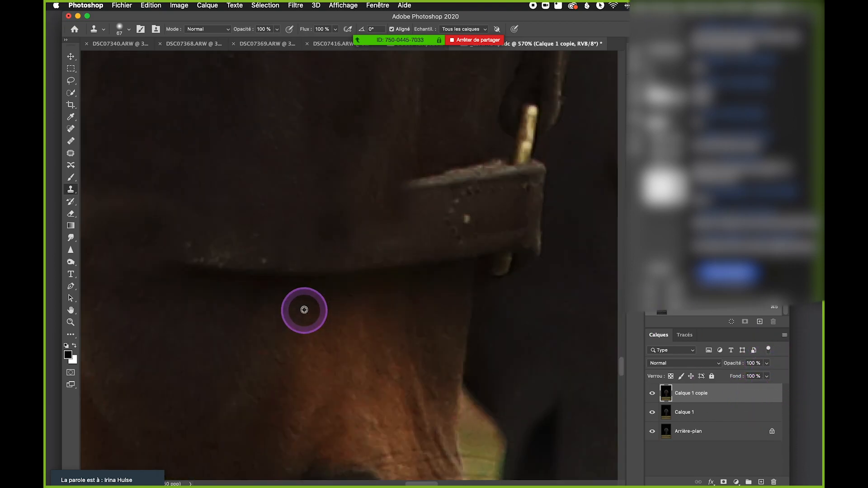
pyautogui.press('super+s')
pyautogui.hscroll(-10, 345, 316)
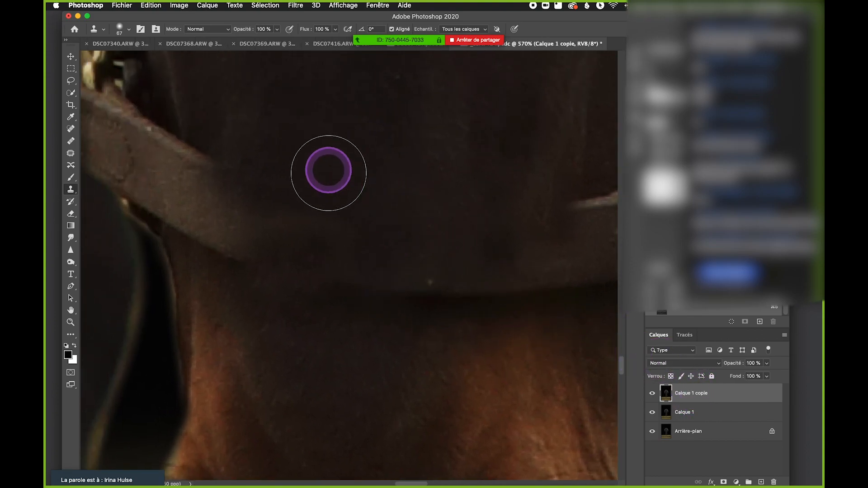
# Clone sampled dark coat over the noseband's centre and its right side, up to the face's outer edge.
pyautogui.scroll(5, 299, 208)
pyautogui.hscroll(-5, 300, 208)
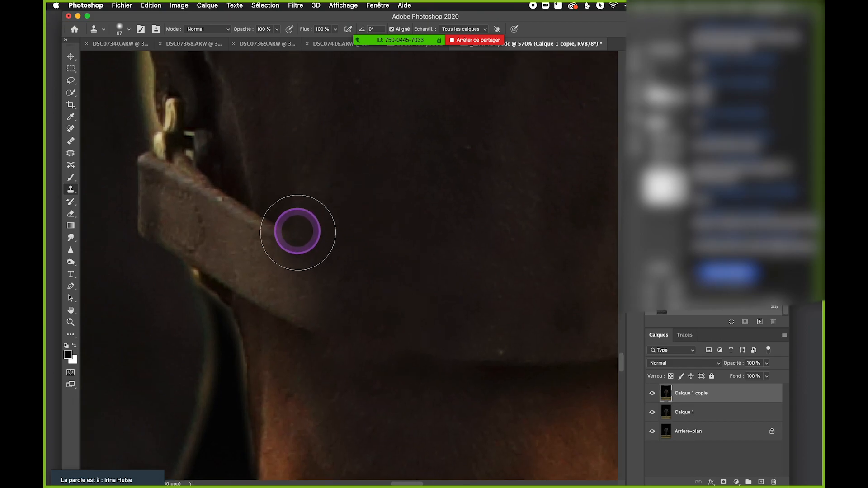
pyautogui.scroll(-8, 340, 217)
pyautogui.scroll(7, 368, 237)
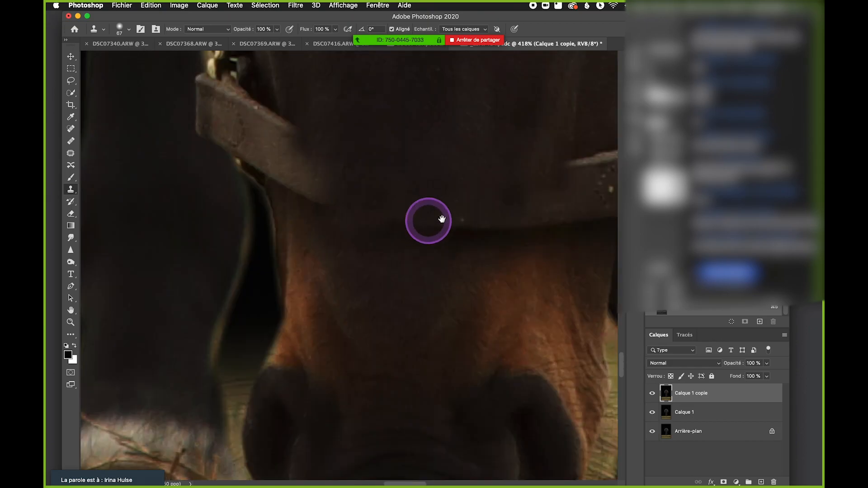
pyautogui.moveTo(442, 219); pyautogui.dragTo(420, 222)
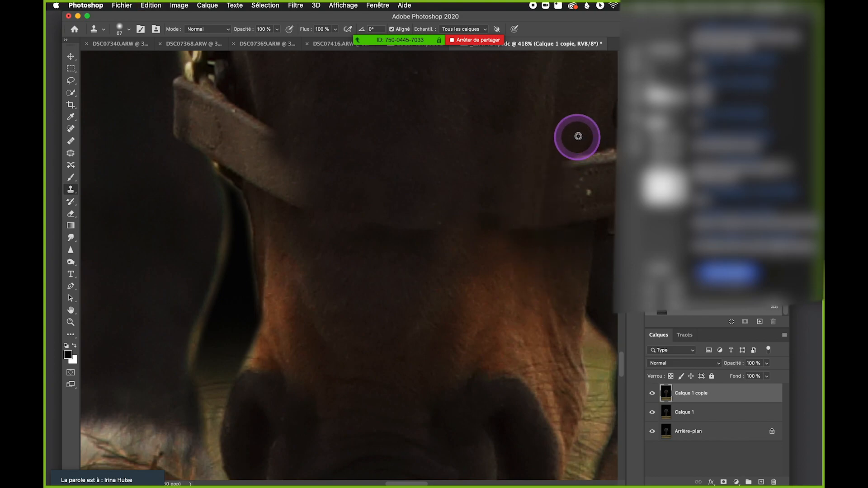
pyautogui.hscroll(5, 538, 231)
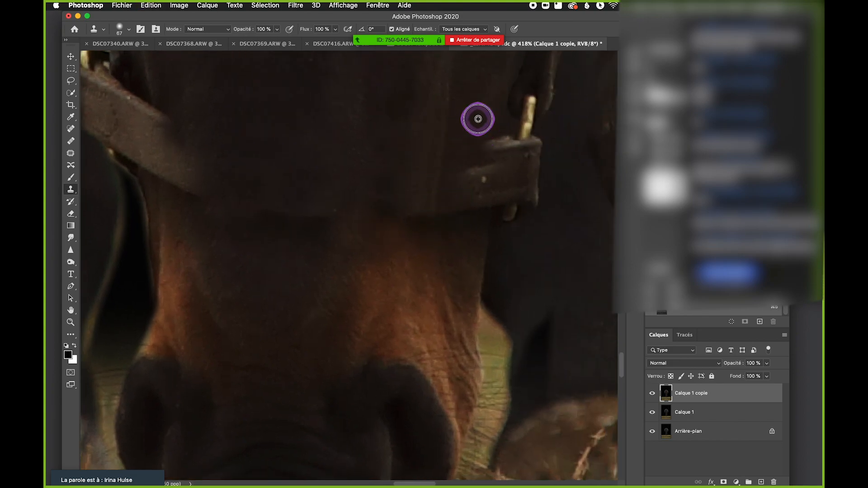
pyautogui.keyDown('alt'); pyautogui.click(486, 242); pyautogui.keyUp('alt')
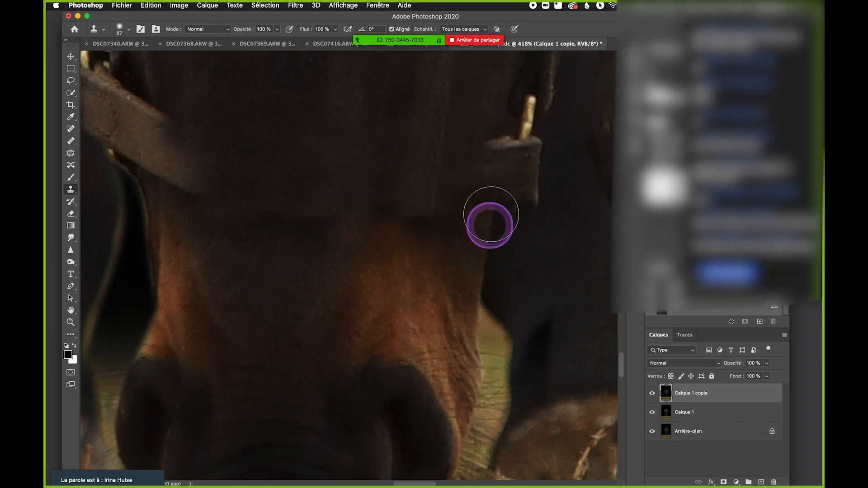
pyautogui.keyDown('alt'); pyautogui.click(476, 242); pyautogui.keyUp('alt')
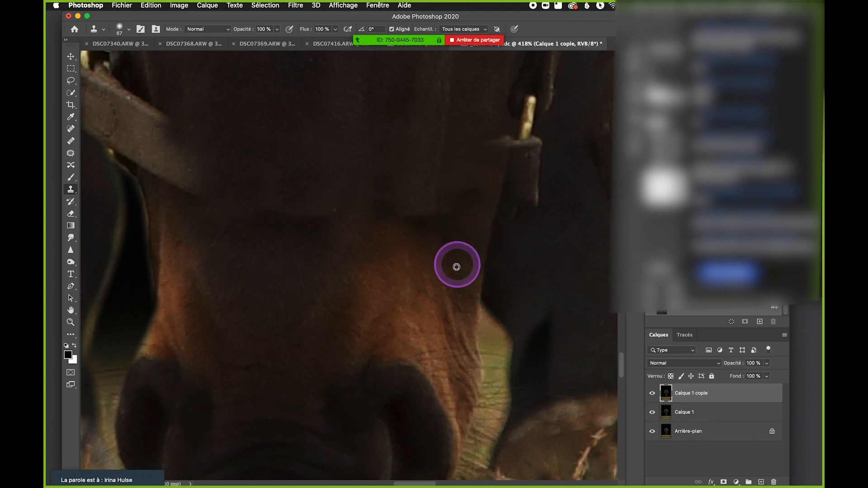
pyautogui.keyDown('alt'); pyautogui.click(451, 242); pyautogui.keyUp('alt')
pyautogui.moveTo(450, 228); pyautogui.dragTo(464, 194)
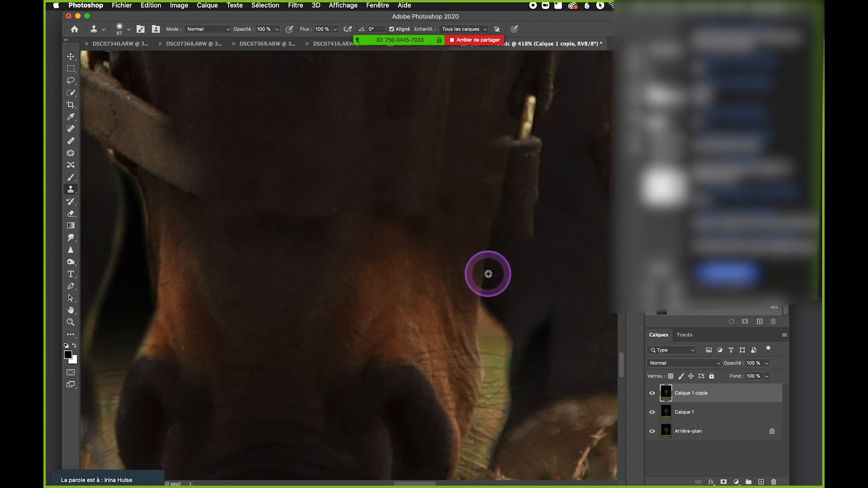
# Save the retouched horse photo.
pyautogui.scroll(-3, 488, 276)
pyautogui.press('super+s')
pyautogui.scroll(3, 488, 240)
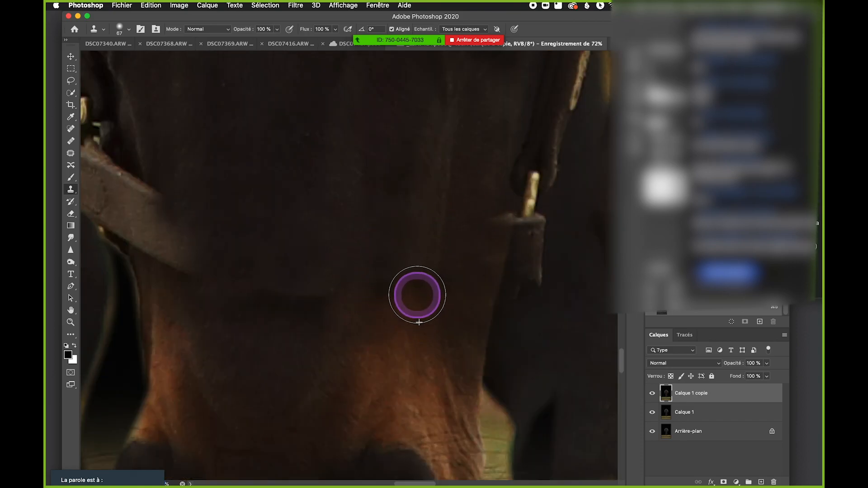
# Clone coat from just below over the dark seam across the centre of the horse's muzzle, above the nostrils.
pyautogui.scroll(-6, 390, 296)
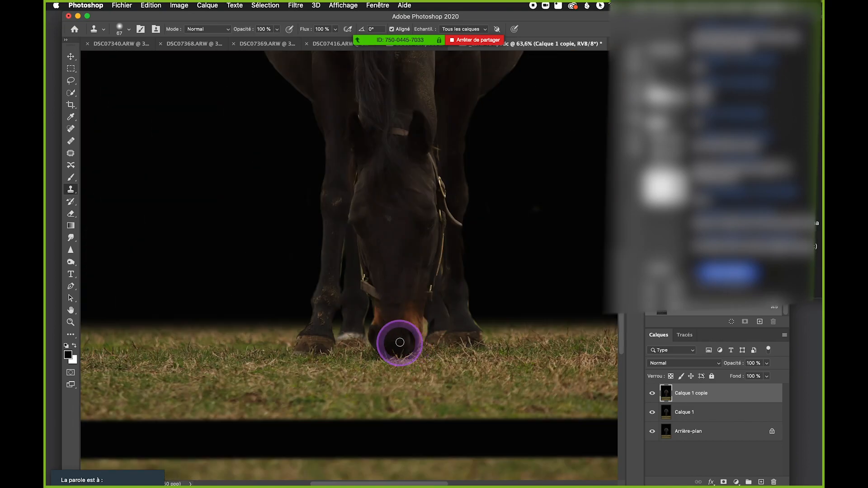
pyautogui.scroll(5, 399, 343)
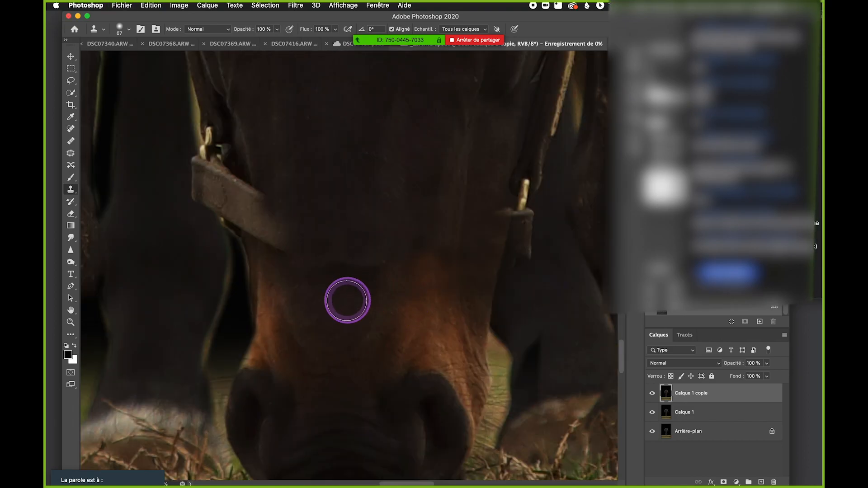
pyautogui.click(335, 271)
pyautogui.keyDown('alt'); pyautogui.click(341, 300); pyautogui.keyUp('alt')
pyautogui.click(362, 272)
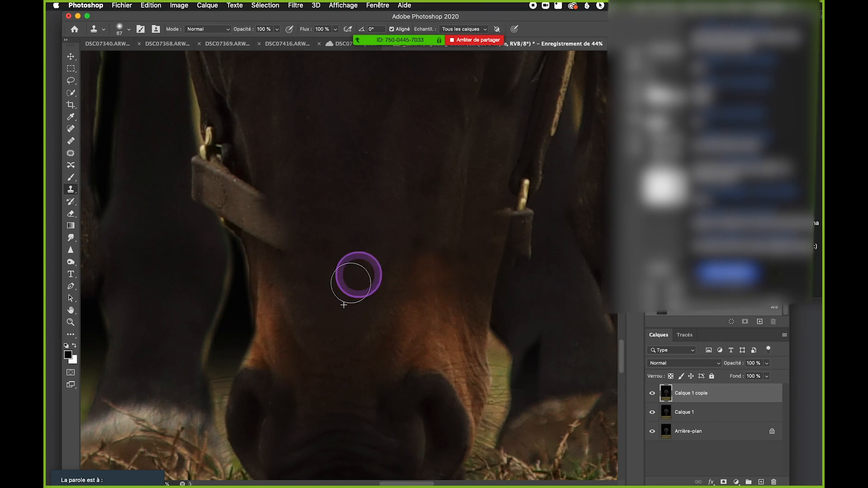
pyautogui.keyDown('alt'); pyautogui.click(362, 298); pyautogui.keyUp('alt')
pyautogui.click(379, 273)
pyautogui.keyDown('alt'); pyautogui.click(309, 296); pyautogui.keyUp('alt')
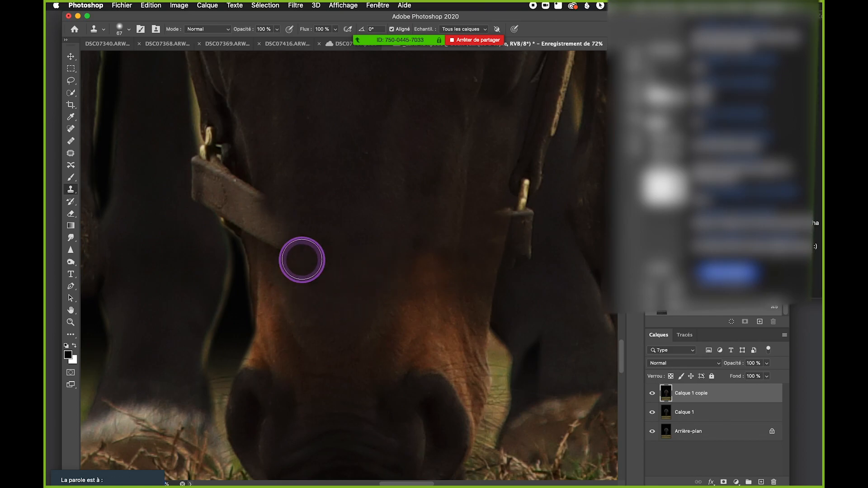
pyautogui.scroll(-1, 395, 285)
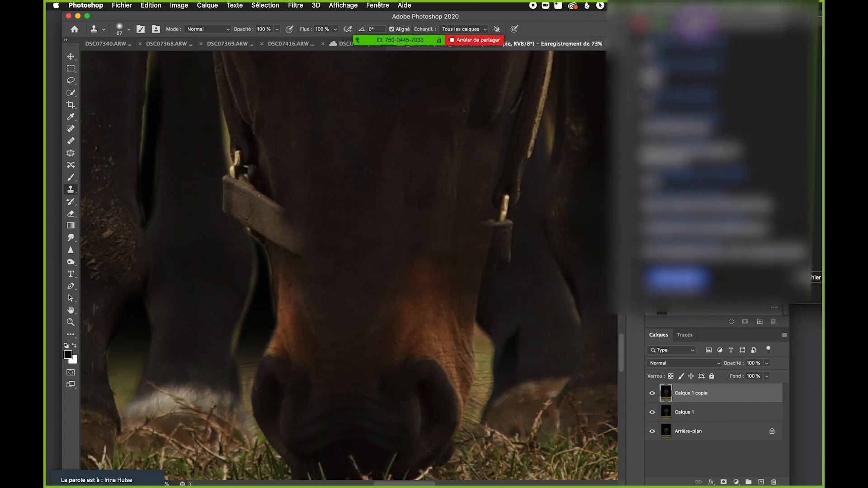
# Move the chat window aside and clone nearby coat over the inner end of the left noseband strap.
pyautogui.moveTo(712, 18)
pyautogui.mouseDown()
pyautogui.moveTo(705, 49)
pyautogui.moveTo(718, 18)
pyautogui.mouseUp()
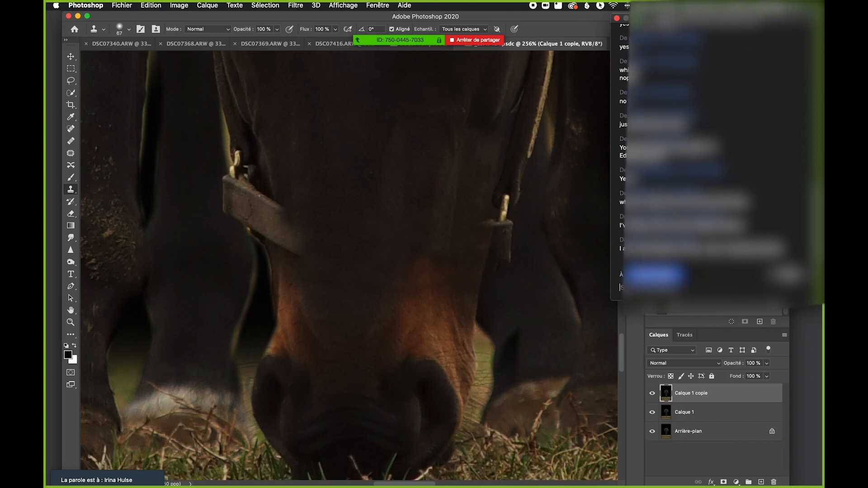
pyautogui.moveTo(661, 21); pyautogui.dragTo(710, 27)
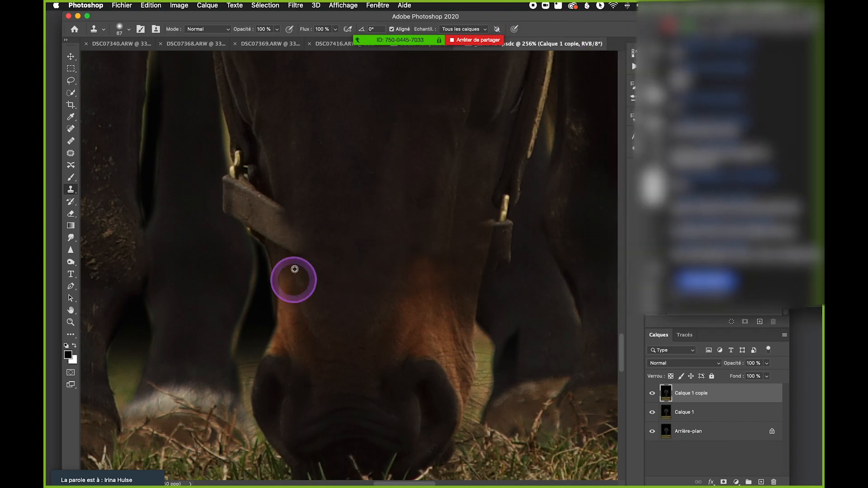
pyautogui.scroll(5, 284, 261)
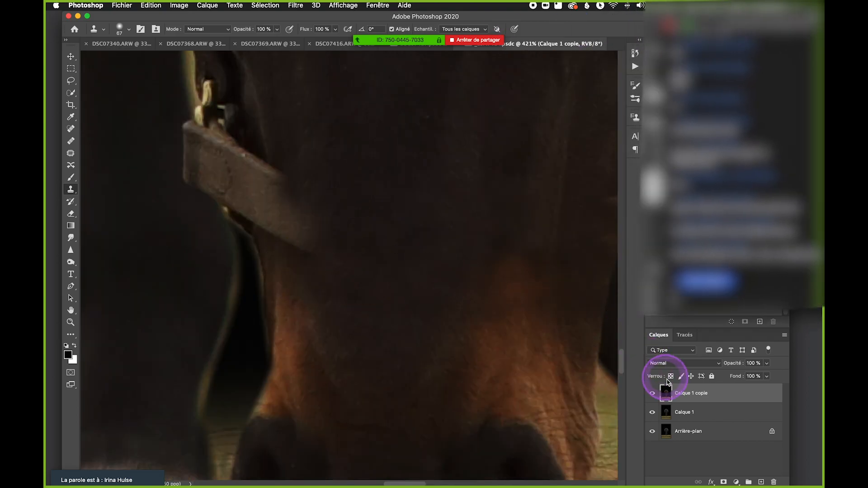
pyautogui.keyDown('alt'); pyautogui.click(298, 270); pyautogui.keyUp('alt')
pyautogui.click(298, 240)
pyautogui.keyDown('alt'); pyautogui.click(318, 282); pyautogui.keyUp('alt')
pyautogui.click(307, 233)
pyautogui.keyDown('alt'); pyautogui.click(303, 272); pyautogui.keyUp('alt')
pyautogui.click(290, 209)
# Clone dark coat over the left strap's upper edge below the buckle and down along the face's edge.
pyautogui.keyDown('alt'); pyautogui.click(277, 142); pyautogui.keyUp('alt')
pyautogui.click(281, 171)
pyautogui.keyDown('alt'); pyautogui.click(262, 132); pyautogui.keyUp('alt')
pyautogui.click(262, 163)
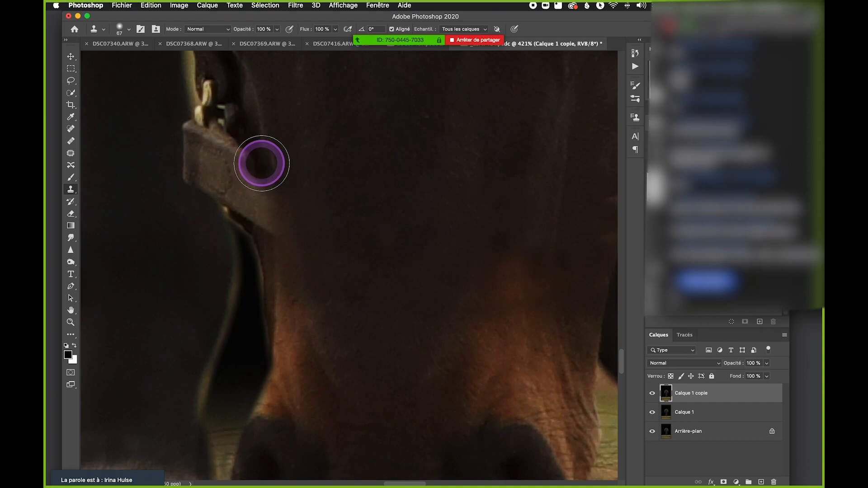
pyautogui.moveTo(261, 164); pyautogui.dragTo(279, 260)
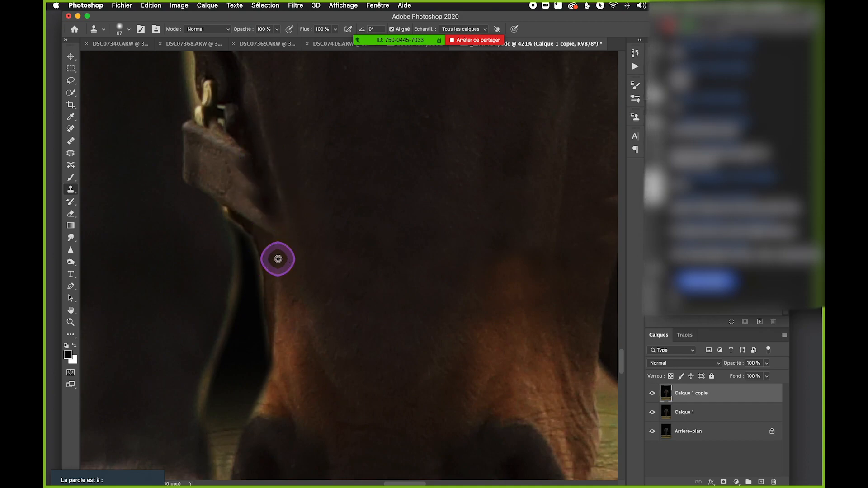
# Clone the dark leg behind over the outer end of the left strap below the buckle, and save the document.
pyautogui.hscroll(-5, 326, 205)
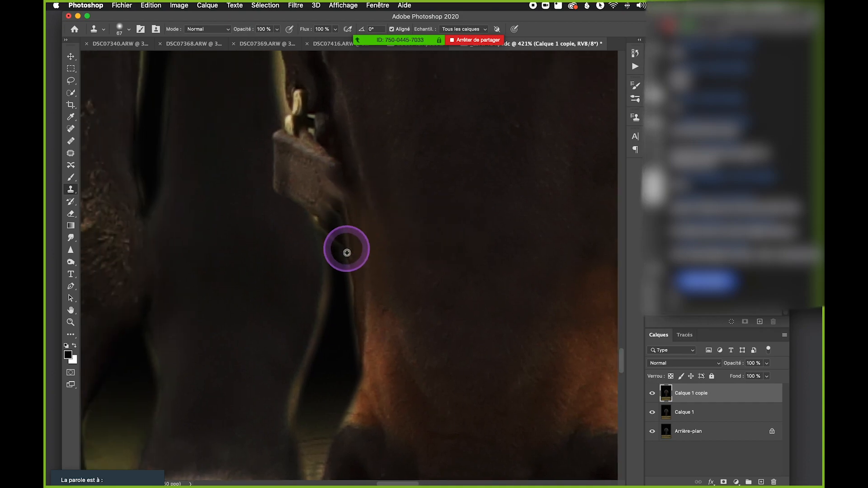
pyautogui.moveTo(339, 242)
pyautogui.mouseDown()
pyautogui.moveTo(330, 194)
pyautogui.moveTo(283, 90)
pyautogui.moveTo(270, 137)
pyautogui.moveTo(277, 171)
pyautogui.mouseUp()
pyautogui.keyDown('alt'); pyautogui.click(262, 173); pyautogui.keyUp('alt')
pyautogui.moveTo(295, 201)
pyautogui.mouseDown()
pyautogui.moveTo(289, 194)
pyautogui.moveTo(292, 202)
pyautogui.mouseUp()
pyautogui.keyDown('alt'); pyautogui.click(280, 226); pyautogui.keyUp('alt')
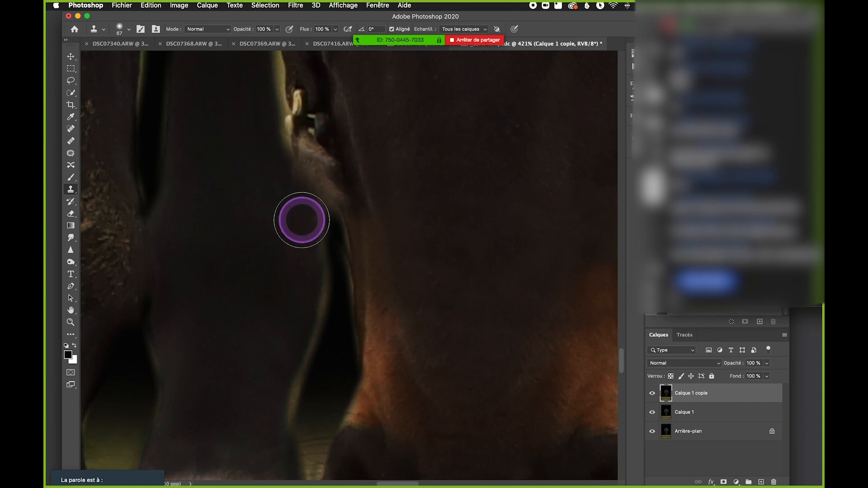
pyautogui.scroll(-5, 280, 163)
pyautogui.press('super+s')
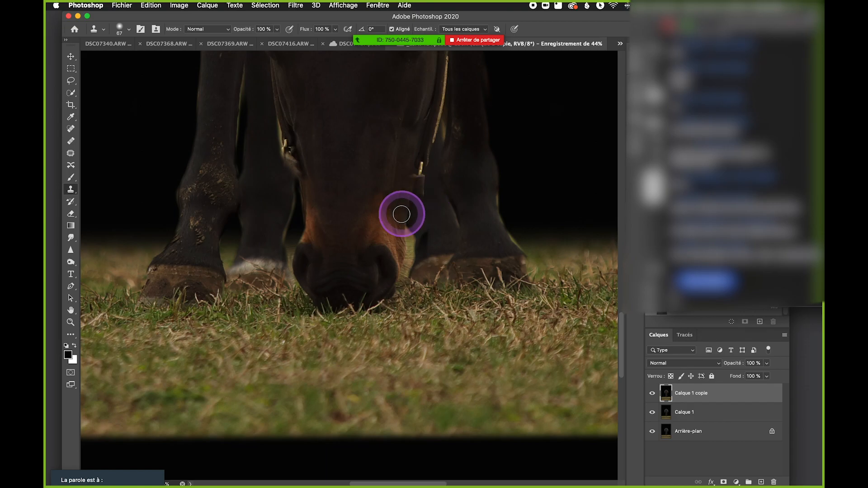
# Clone the surrounding leg and coat over the right strap stub and its metal buckle, saving the document along the way.
pyautogui.scroll(3, 425, 196)
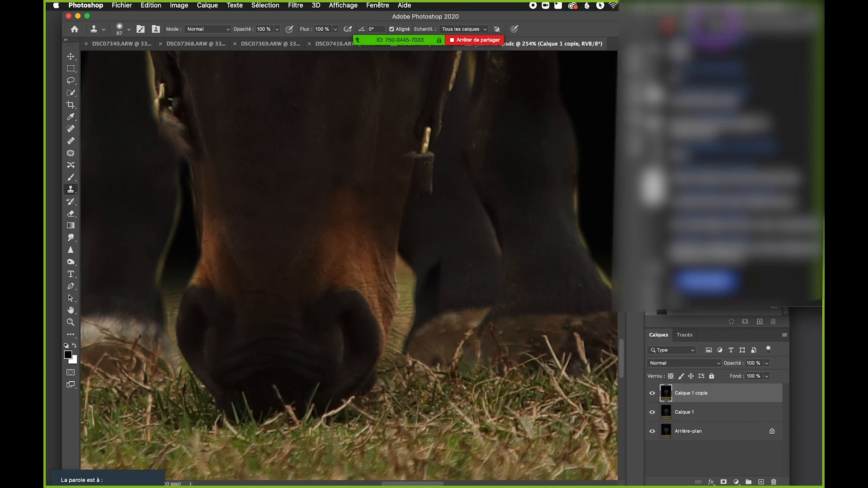
pyautogui.moveTo(713, 29); pyautogui.dragTo(654, 25)
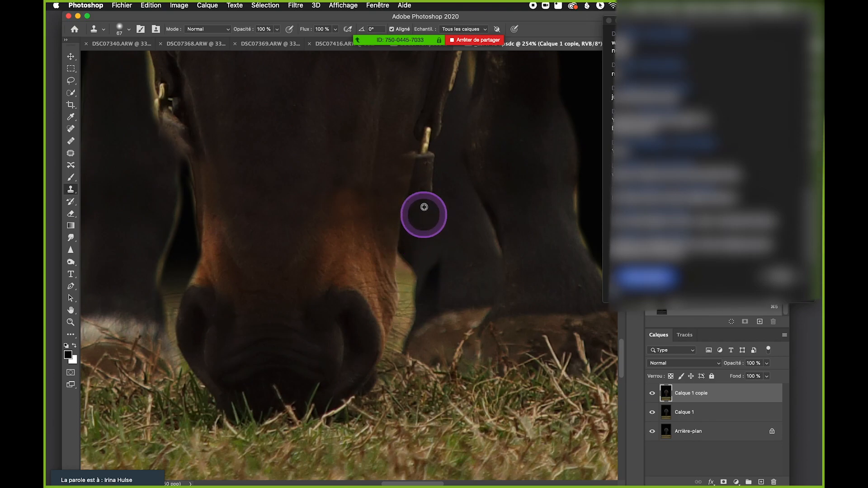
pyautogui.click(430, 187)
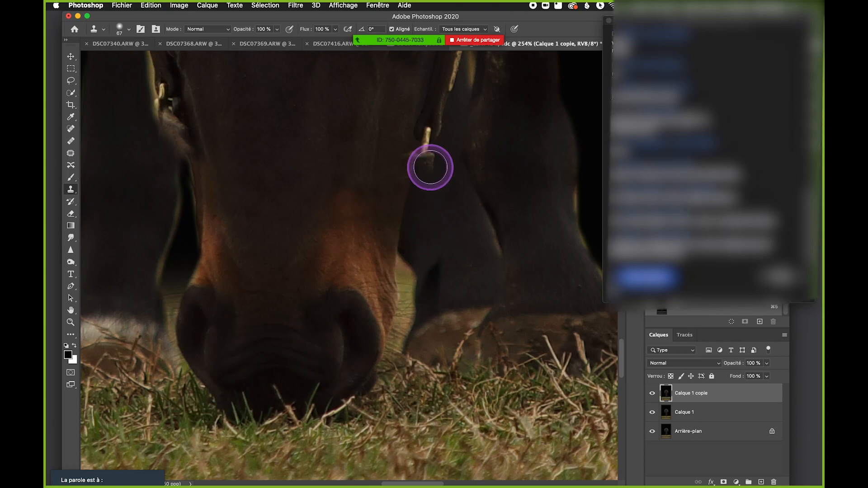
pyautogui.press('super+s')
pyautogui.click(435, 186)
pyautogui.moveTo(432, 148); pyautogui.dragTo(436, 194)
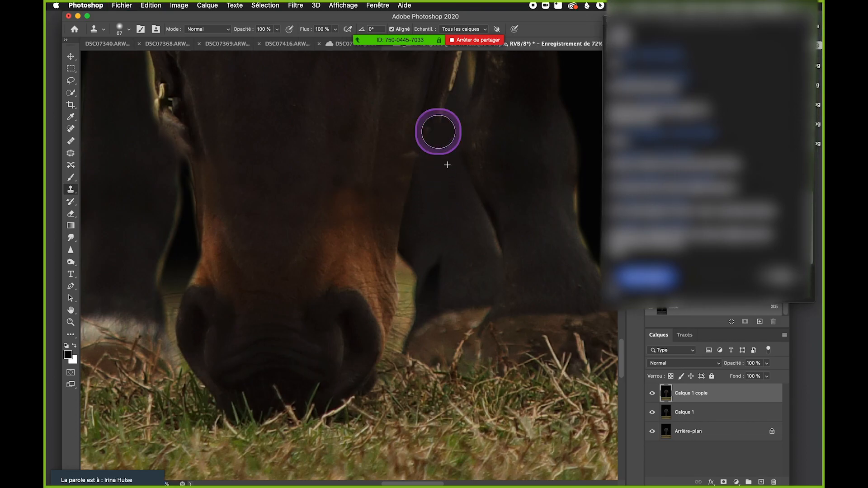
pyautogui.moveTo(419, 153); pyautogui.dragTo(426, 159)
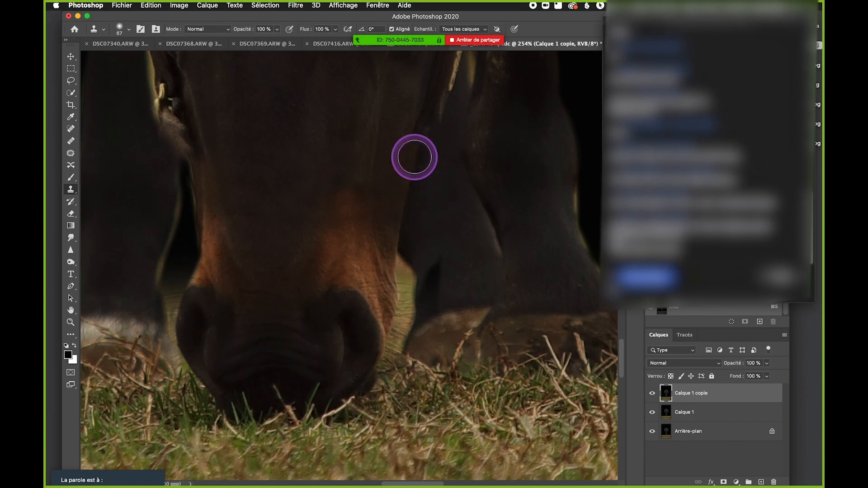
# Clone leg texture over the black notch on the leg beside the muzzle's right side, and save the document.
pyautogui.scroll(-5, 422, 240)
pyautogui.scroll(5, 424, 250)
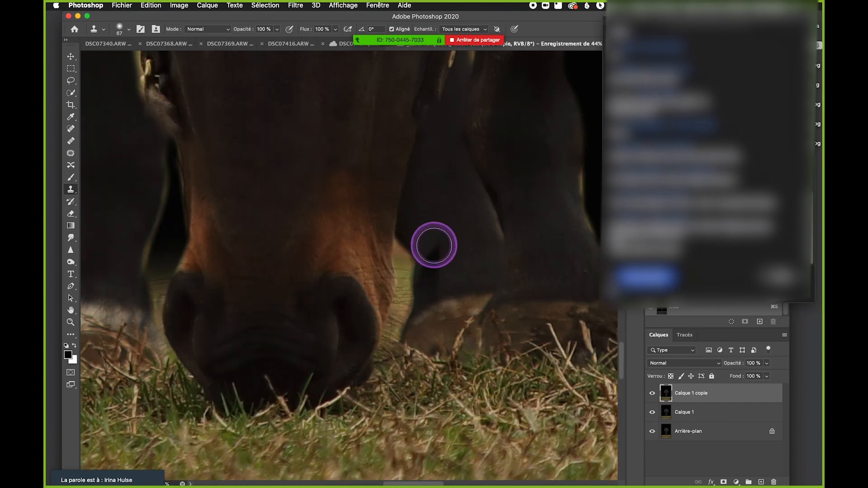
pyautogui.moveTo(434, 249); pyautogui.dragTo(439, 275)
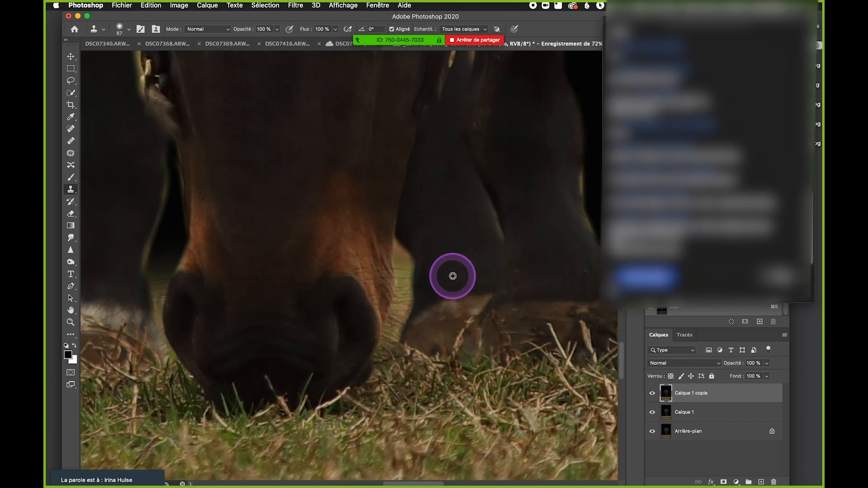
pyautogui.scroll(-3, 450, 255)
pyautogui.press('super+s')
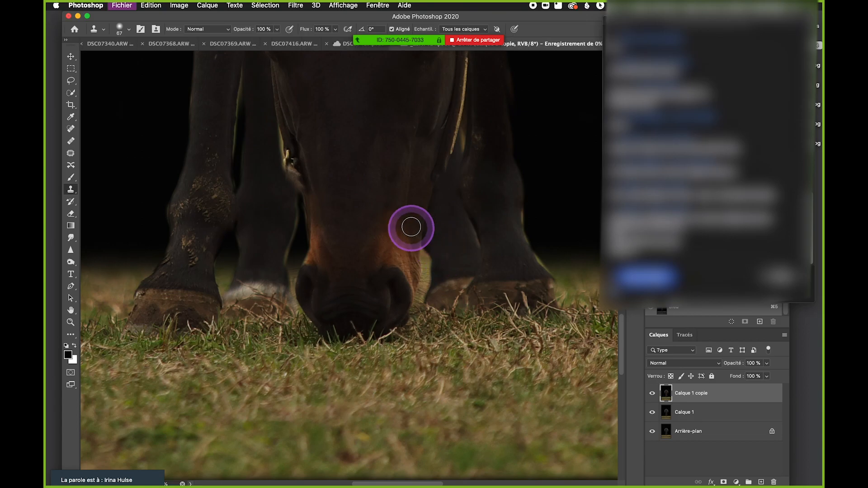
# Try a Clone Stamp dab on the middle of the horse's face, and undo it.
pyautogui.scroll(2, 441, 184)
pyautogui.moveTo(319, 160); pyautogui.dragTo(364, 182)
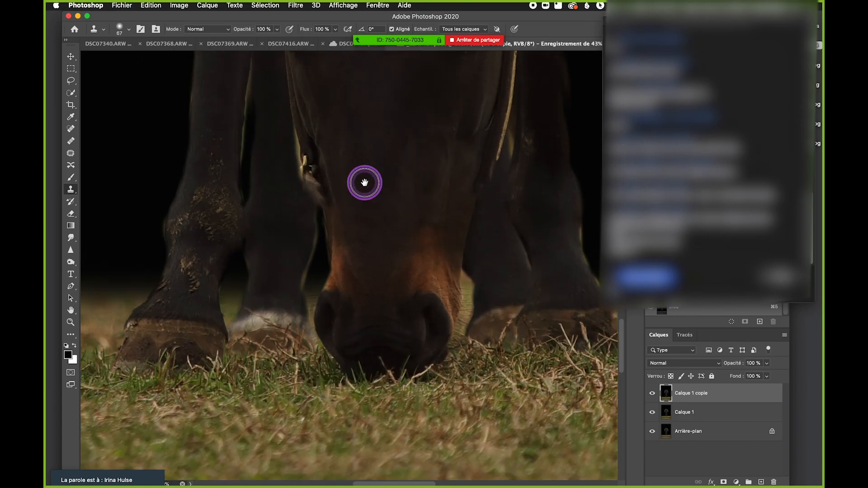
pyautogui.press('super+s')
pyautogui.click(366, 198)
pyautogui.press('super+z')
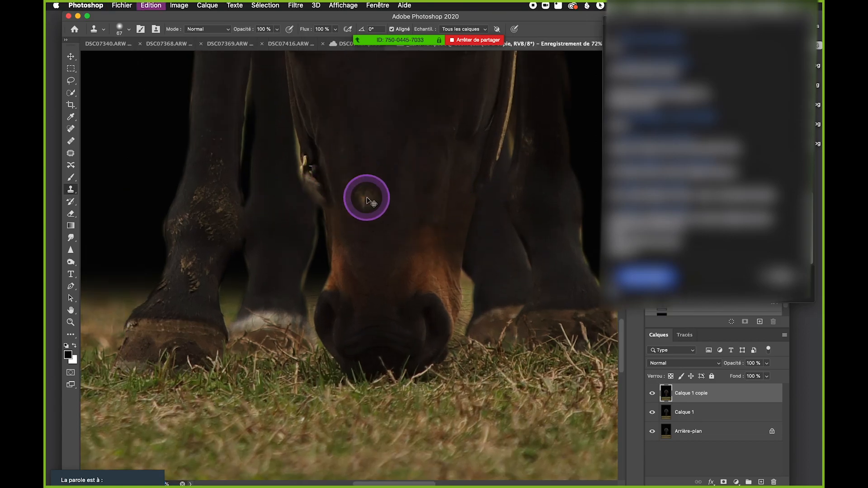
# Save the document and examine the retouched muzzle and the orange patch above the right nostril up close.
pyautogui.press('super+s')
pyautogui.scroll(-2, 415, 218)
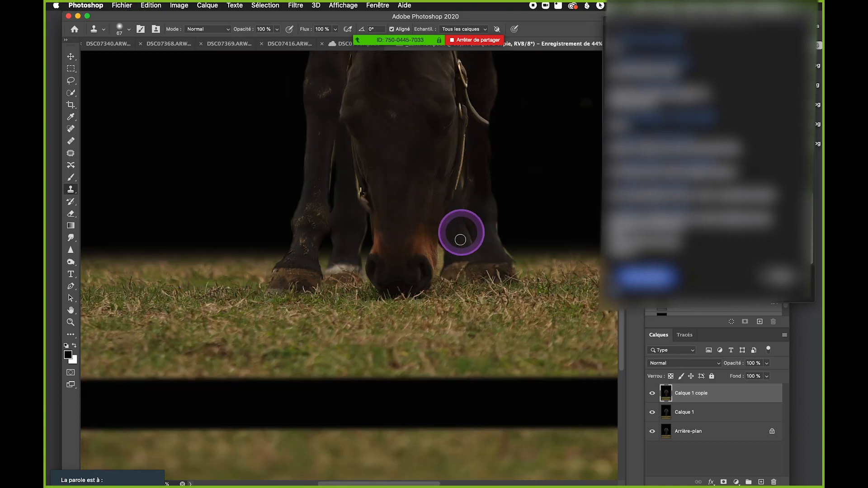
pyautogui.scroll(3, 409, 203)
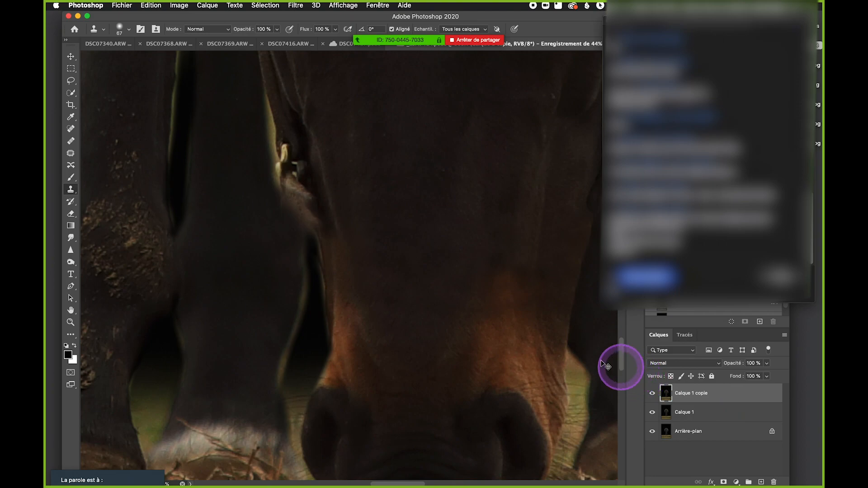
pyautogui.press('b')
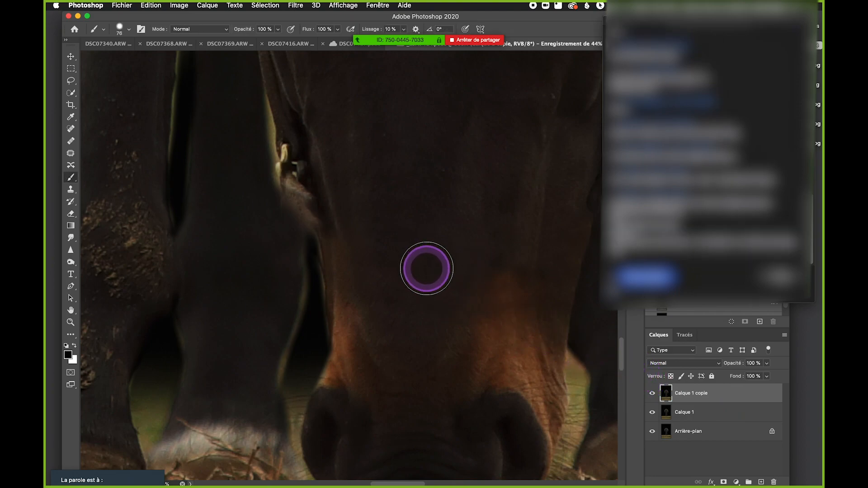
pyautogui.moveTo(426, 269)
pyautogui.mouseDown()
pyautogui.moveTo(375, 267)
pyautogui.moveTo(433, 276)
pyautogui.moveTo(393, 263)
pyautogui.moveTo(384, 278)
pyautogui.moveTo(338, 274)
pyautogui.moveTo(326, 189)
pyautogui.moveTo(360, 261)
pyautogui.moveTo(408, 288)
pyautogui.moveTo(369, 293)
pyautogui.moveTo(414, 314)
pyautogui.moveTo(367, 288)
pyautogui.moveTo(481, 306)
pyautogui.mouseUp()
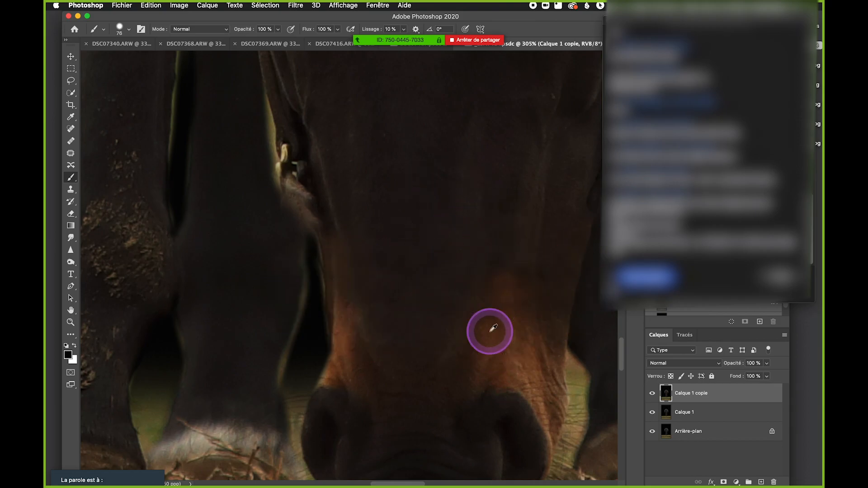
pyautogui.scroll(-5, 490, 331)
pyautogui.scroll(8, 522, 354)
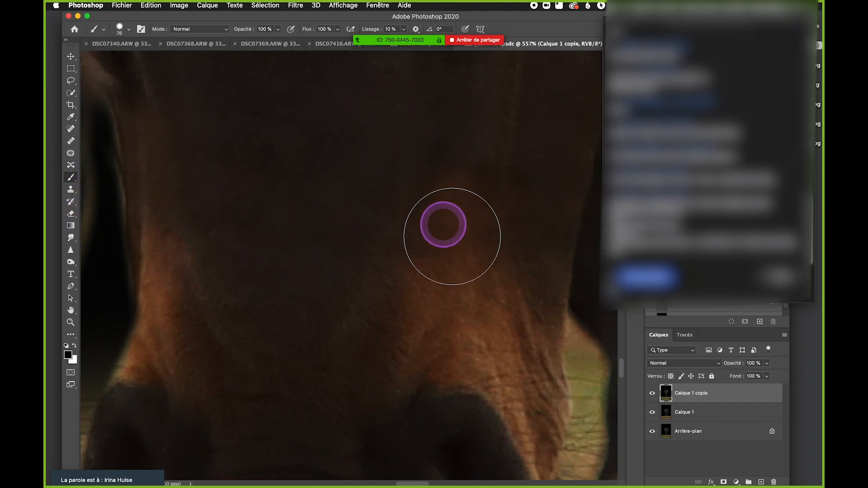
# Set the Clone Stamp size to 39 px, clone coat texture over the orange patch above the right nostril, and save the document.
pyautogui.press('s')
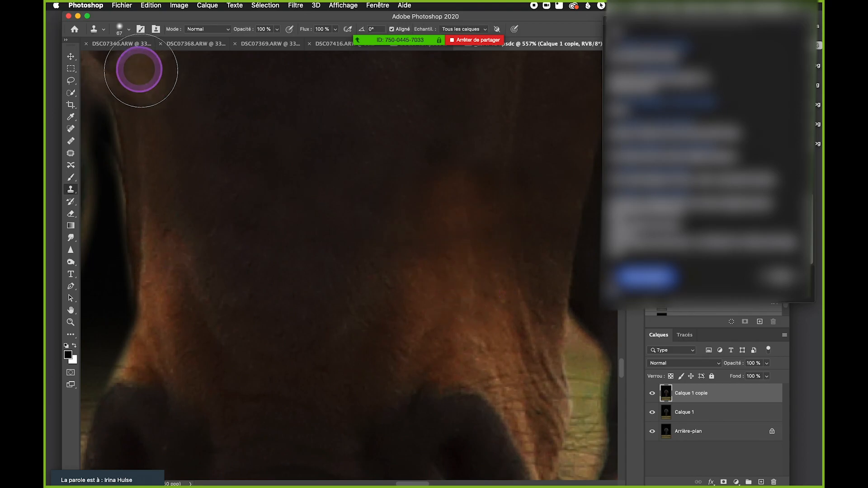
pyautogui.click(120, 30)
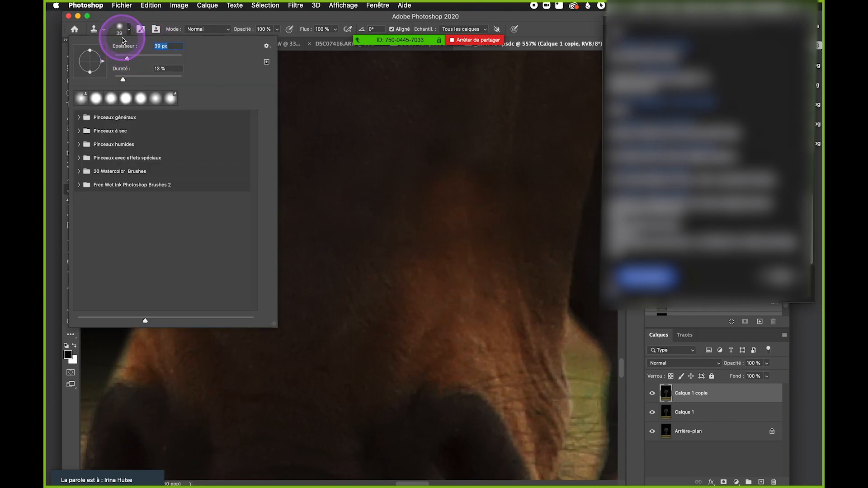
pyautogui.press('Return')
pyautogui.moveTo(454, 245); pyautogui.dragTo(457, 257)
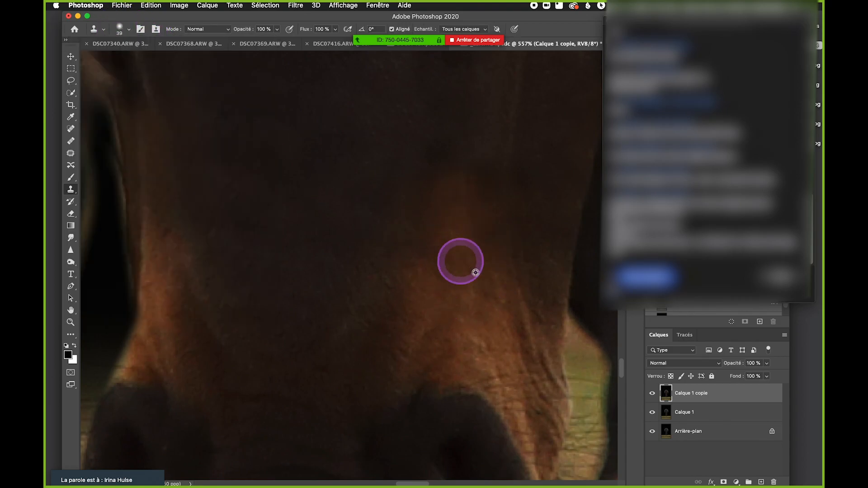
pyautogui.scroll(-5, 453, 294)
pyautogui.scroll(4, 362, 266)
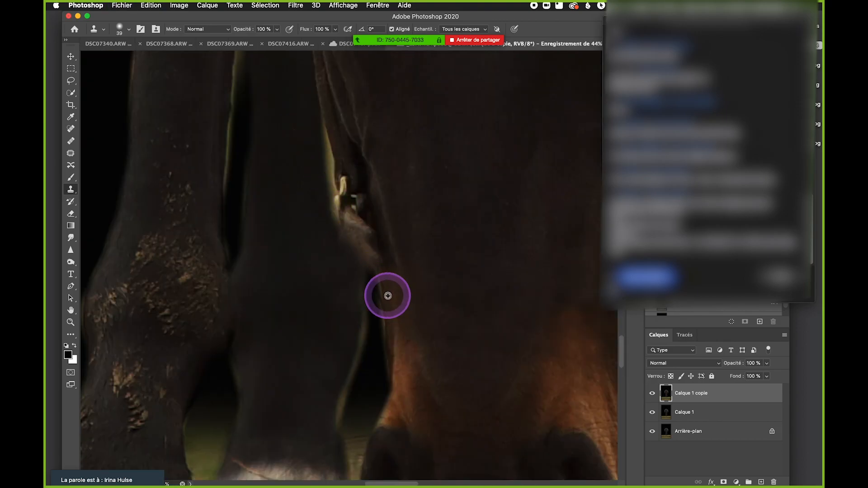
# Clone dark coat and leg texture along the face's left edge around the buckle and up the left strap, and save the document.
pyautogui.moveTo(383, 262); pyautogui.dragTo(392, 284)
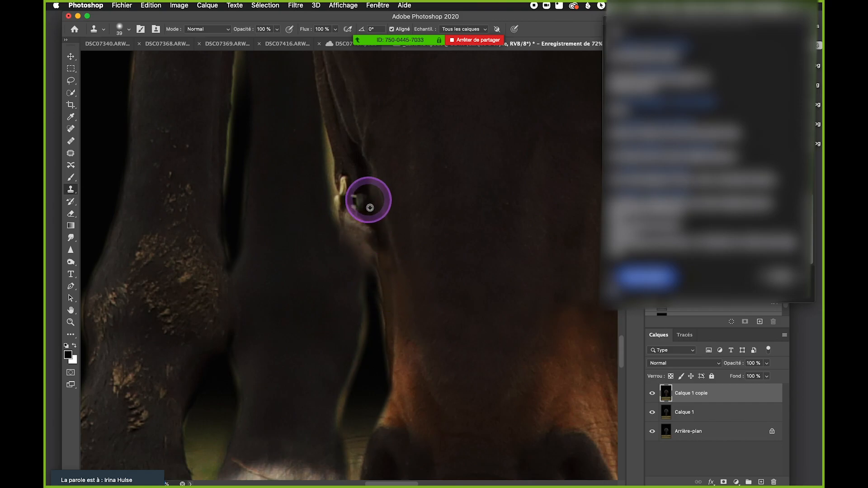
pyautogui.moveTo(367, 181); pyautogui.dragTo(367, 200)
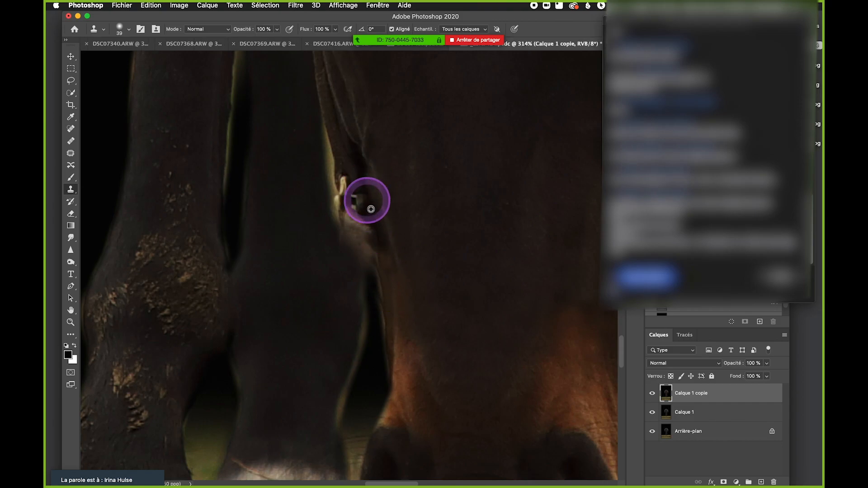
pyautogui.scroll(5, 369, 192)
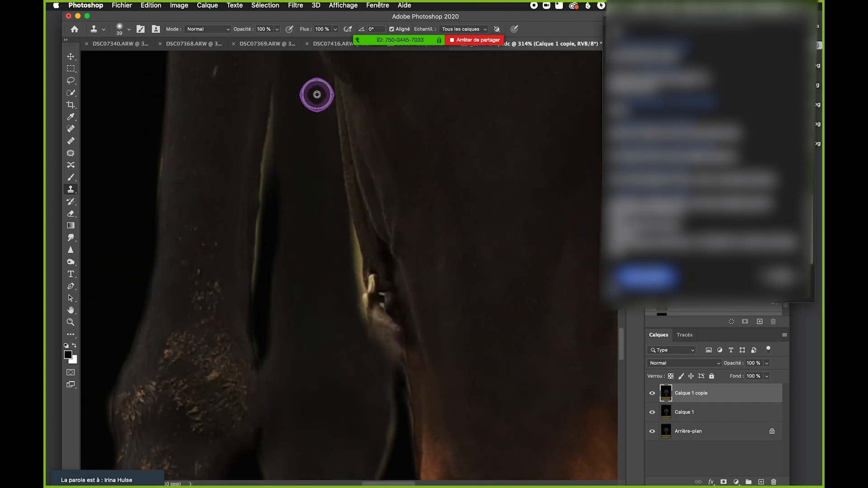
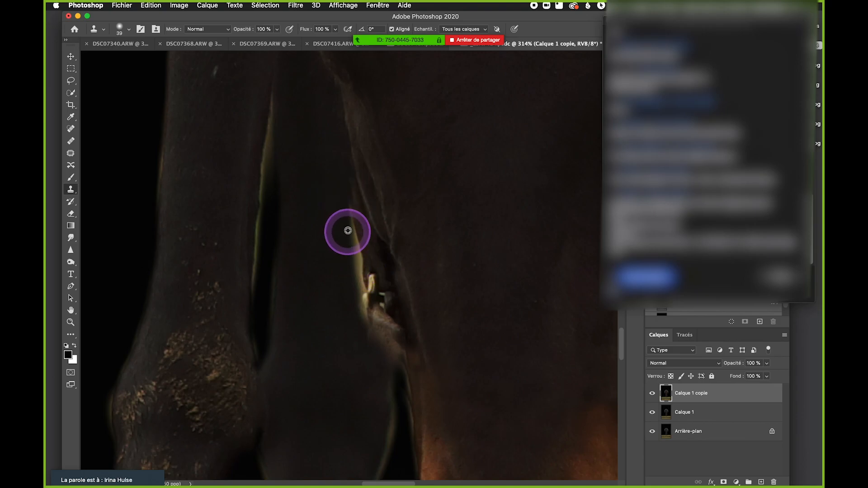
pyautogui.scroll(-5, 410, 240)
pyautogui.scroll(10, 409, 218)
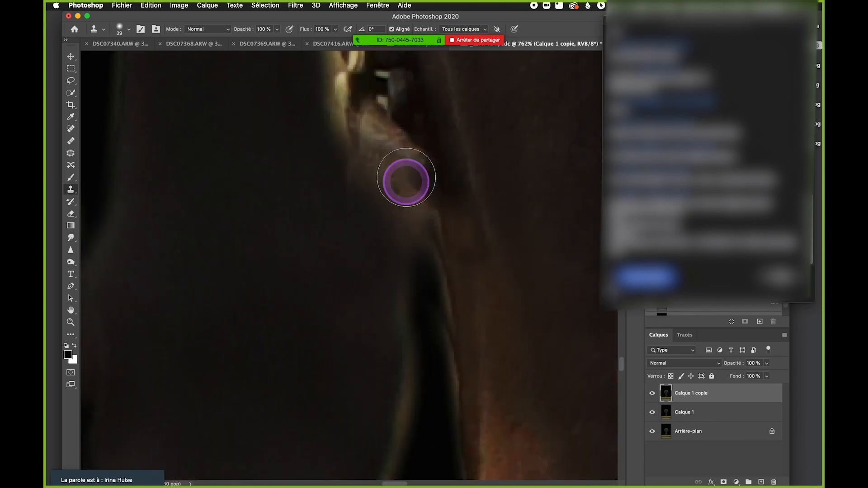
pyautogui.press('super+s')
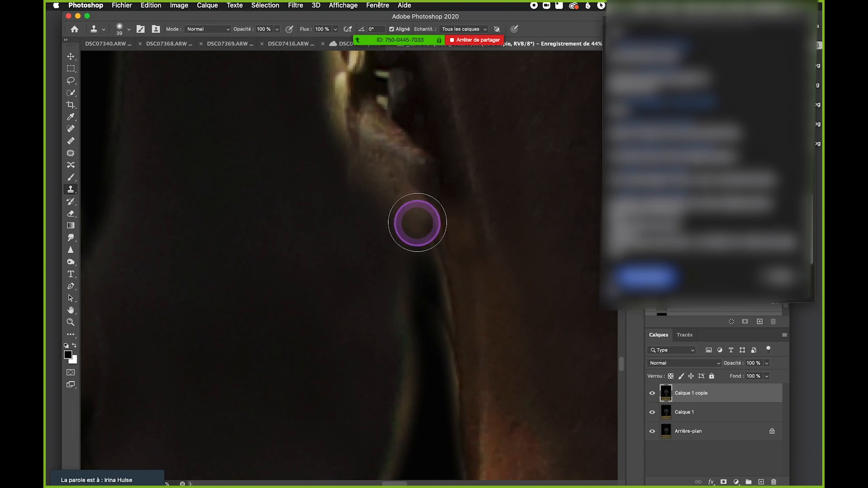
# Clone dark coat over the pale fur just below the left buckle with the Clone Stamp, and save the document.
pyautogui.moveTo(414, 206)
pyautogui.mouseDown()
pyautogui.moveTo(414, 130)
pyautogui.moveTo(404, 110)
pyautogui.moveTo(435, 172)
pyautogui.moveTo(415, 96)
pyautogui.moveTo(415, 127)
pyautogui.moveTo(421, 104)
pyautogui.mouseUp()
pyautogui.keyDown('alt'); pyautogui.click(422, 105); pyautogui.keyUp('alt')
pyautogui.moveTo(444, 168); pyautogui.dragTo(440, 175)
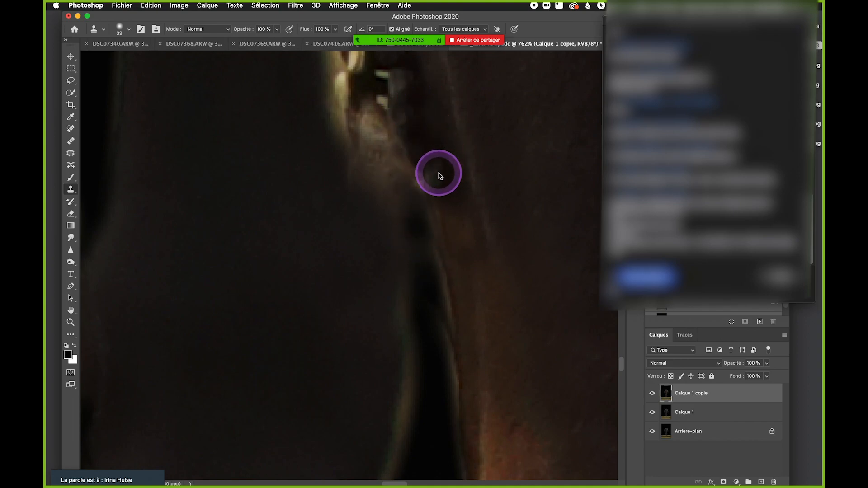
pyautogui.scroll(-15, 469, 174)
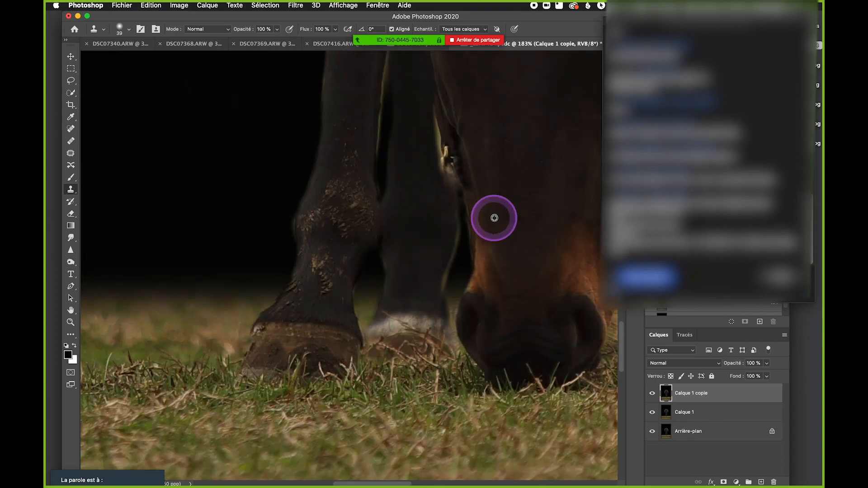
pyautogui.scroll(15, 481, 155)
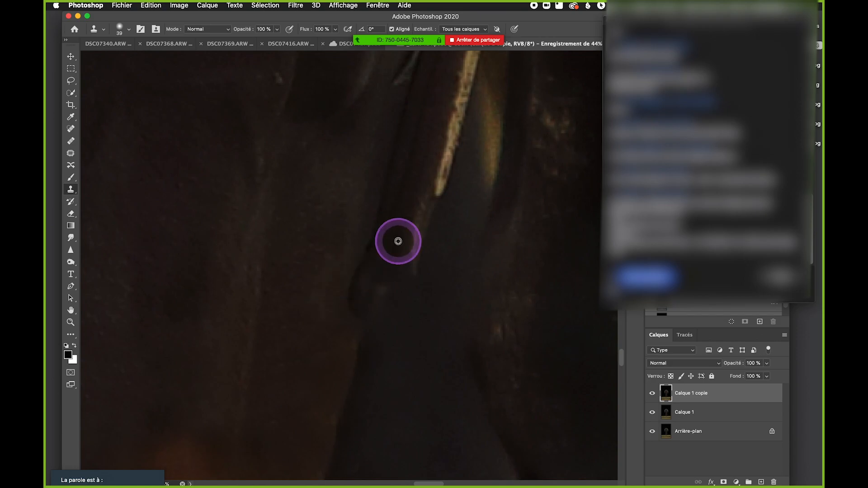
# Duplicate the layer Calque 1 copie and save the document.
pyautogui.scroll(-10, 407, 253)
pyautogui.scroll(10, 465, 203)
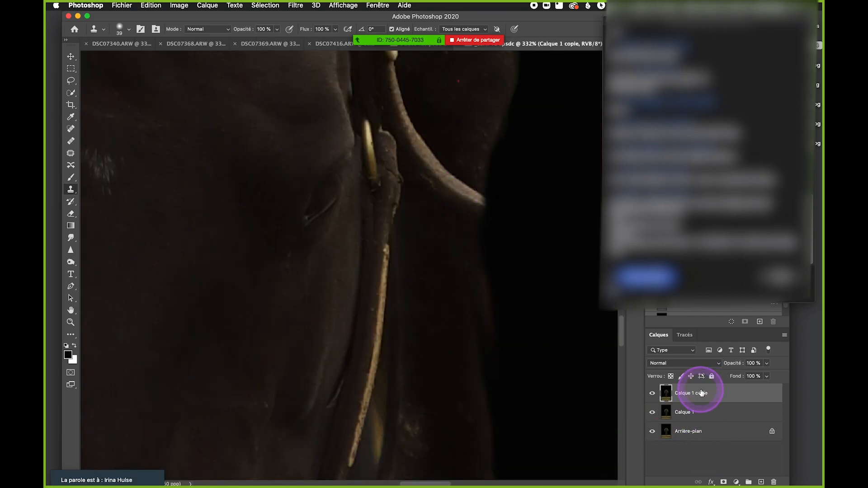
pyautogui.press('super+j')
pyautogui.press('super+s')
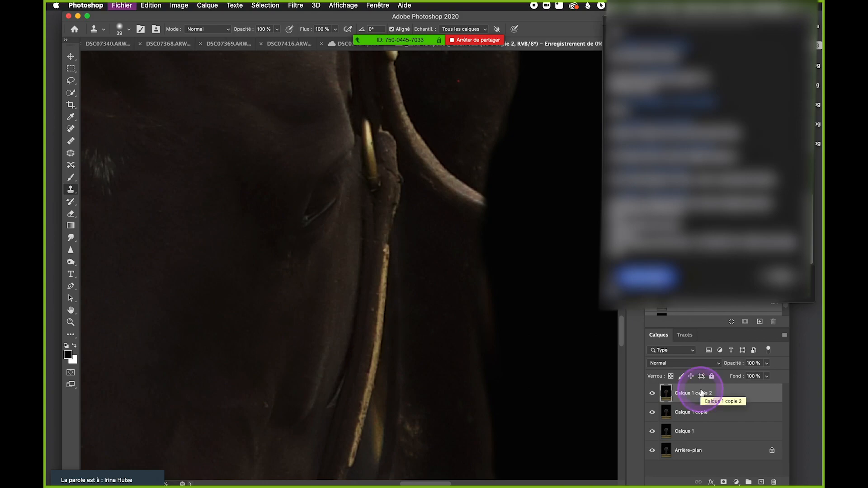
pyautogui.scroll(2, 425, 142)
pyautogui.moveTo(65, 481)
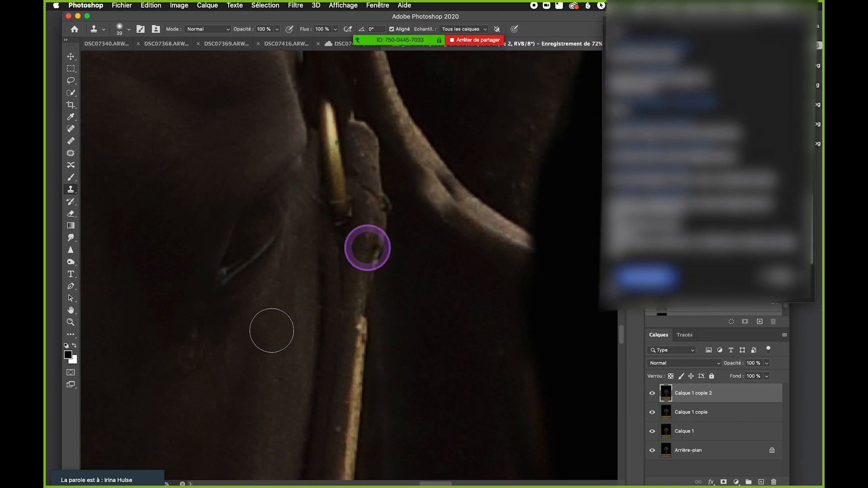
pyautogui.click(84, 463)
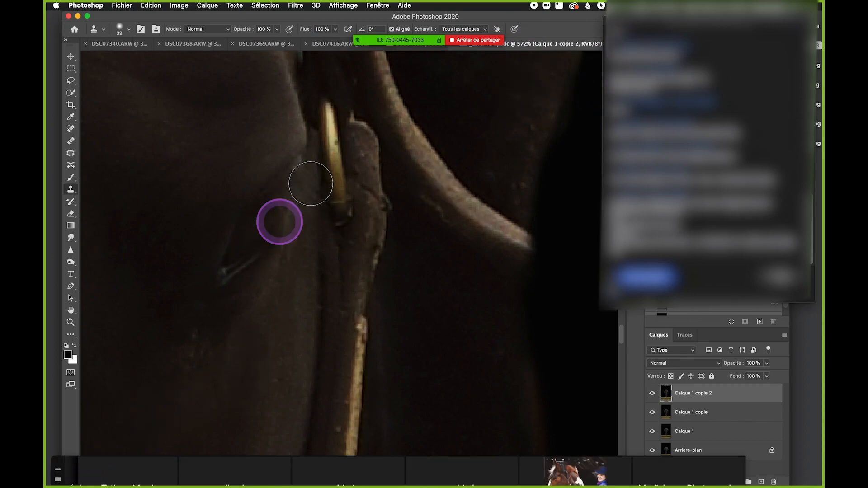
pyautogui.moveTo(416, 41)
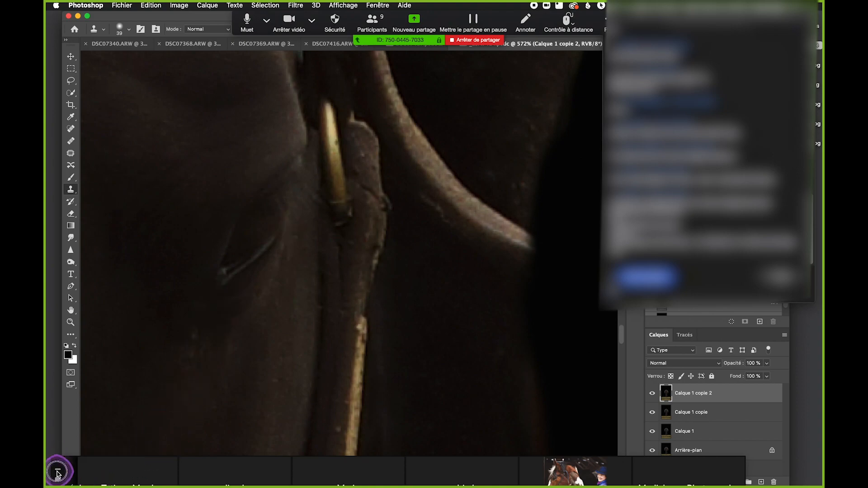
pyautogui.click(56, 473)
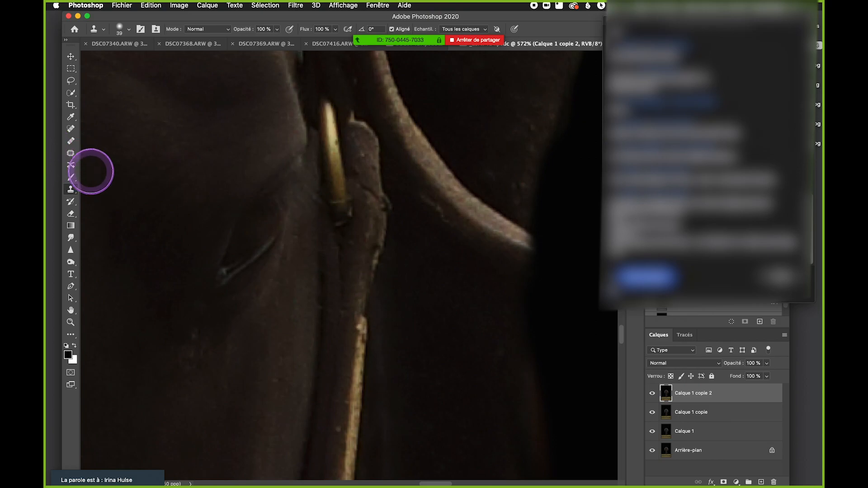
# Try to cover the outer end of the curved strap beside the head with nearby dark coat using the Patch tool.
pyautogui.click(66, 152)
pyautogui.moveTo(440, 151); pyautogui.dragTo(297, 140)
pyautogui.moveTo(95, 139); pyautogui.dragTo(183, 147)
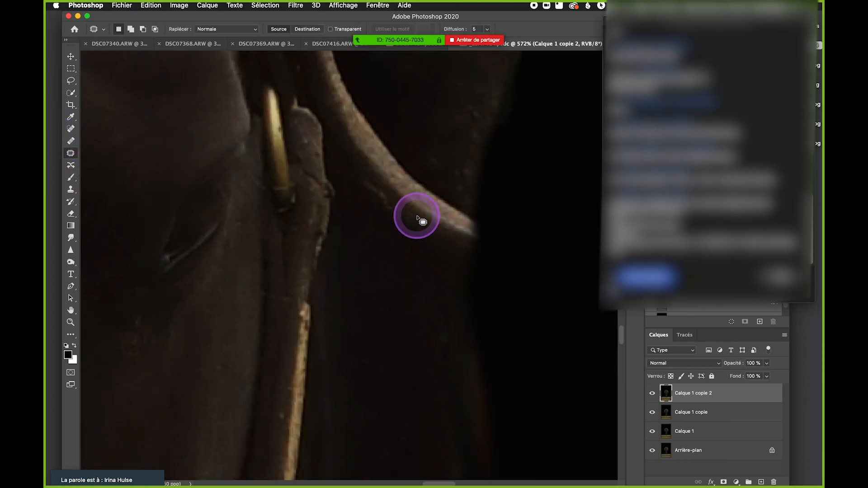
pyautogui.scroll(-2, 424, 214)
pyautogui.scroll(-1, 440, 209)
pyautogui.moveTo(446, 173)
pyautogui.mouseDown()
pyautogui.moveTo(401, 162)
pyautogui.moveTo(392, 219)
pyautogui.mouseUp()
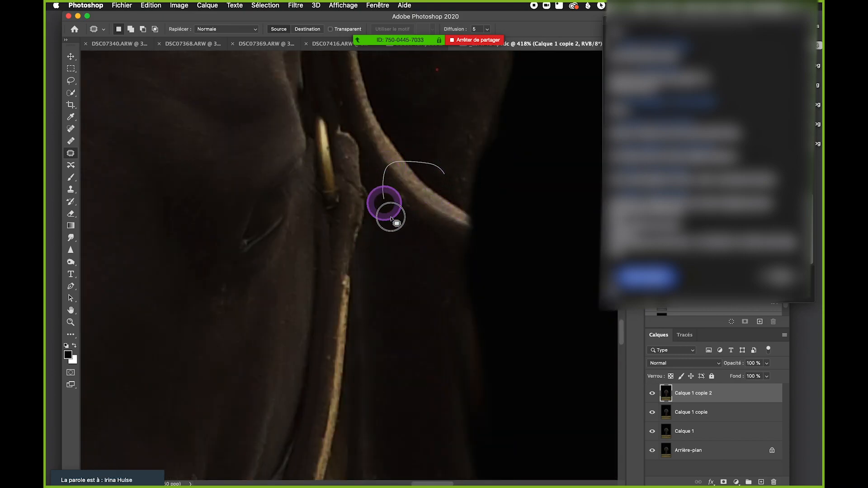
pyautogui.moveTo(477, 199); pyautogui.dragTo(445, 160)
pyautogui.moveTo(427, 202); pyautogui.dragTo(426, 133)
pyautogui.press('super+d')
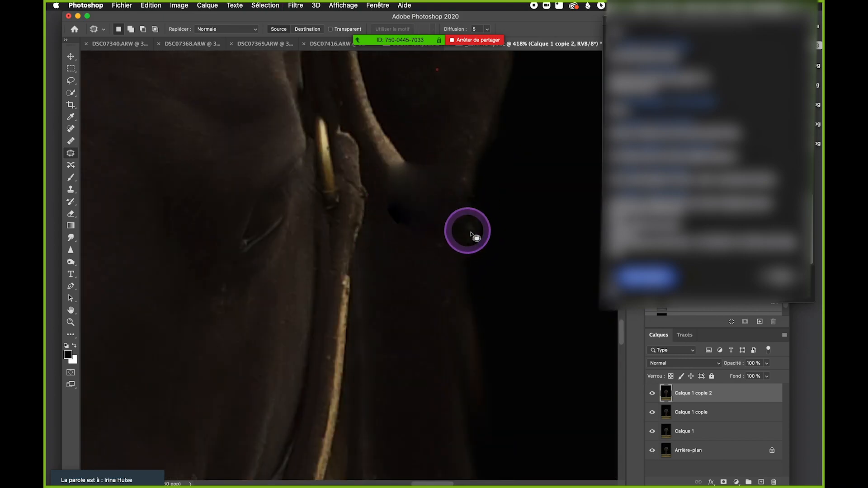
# Try patching the curved strap's outer end again from the dark area beside it, undo the patching, and save the document.
pyautogui.scroll(-1, 452, 236)
pyautogui.moveTo(446, 174)
pyautogui.mouseDown()
pyautogui.moveTo(461, 242)
pyautogui.moveTo(448, 178)
pyautogui.mouseUp()
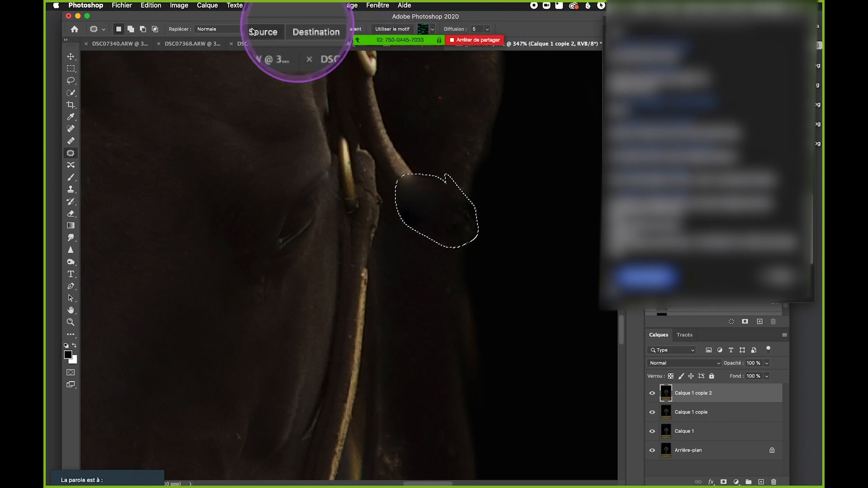
pyautogui.moveTo(473, 206); pyautogui.dragTo(446, 176)
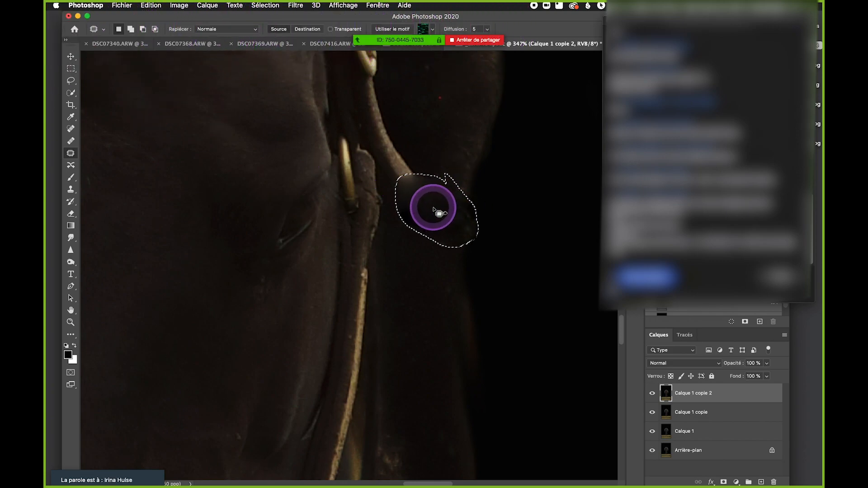
pyautogui.moveTo(434, 209); pyautogui.dragTo(493, 225)
pyautogui.press('super+z')
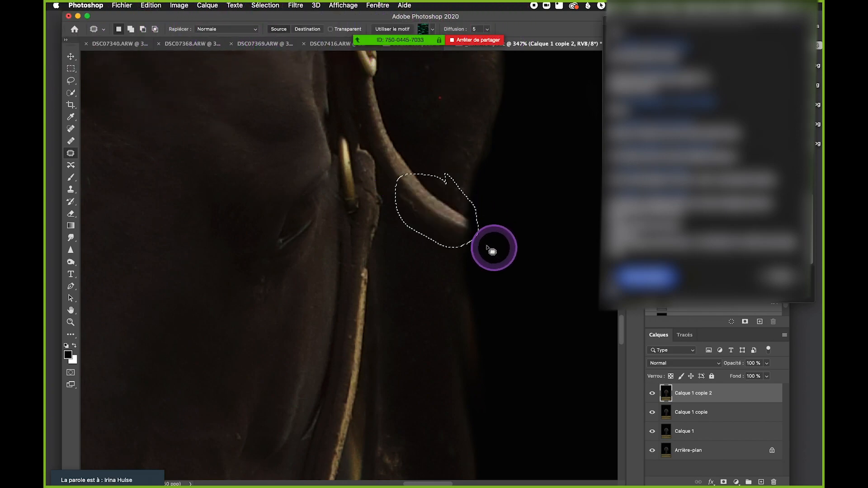
pyautogui.press('super+s')
pyautogui.click(343, 198)
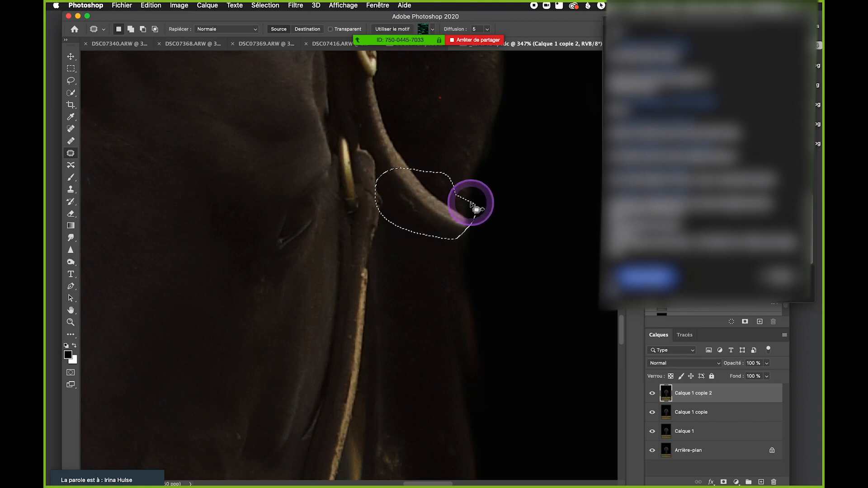
pyautogui.moveTo(359, 238); pyautogui.dragTo(473, 218)
pyautogui.moveTo(273, 211); pyautogui.dragTo(345, 186)
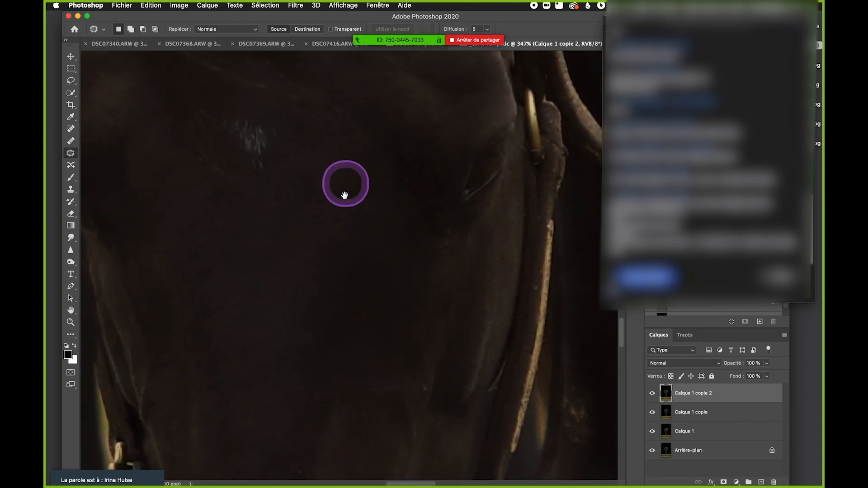
# Patch the small marks on the lower right side of the horse's face with clean coat using the Patch tool.
pyautogui.moveTo(413, 267); pyautogui.dragTo(424, 133)
pyautogui.click(474, 276)
pyautogui.scroll(5, 448, 248)
pyautogui.moveTo(449, 249); pyautogui.dragTo(444, 226)
pyautogui.moveTo(426, 248); pyautogui.dragTo(443, 153)
pyautogui.click(449, 273)
pyautogui.moveTo(471, 300); pyautogui.dragTo(499, 216)
pyautogui.scroll(-1, 445, 192)
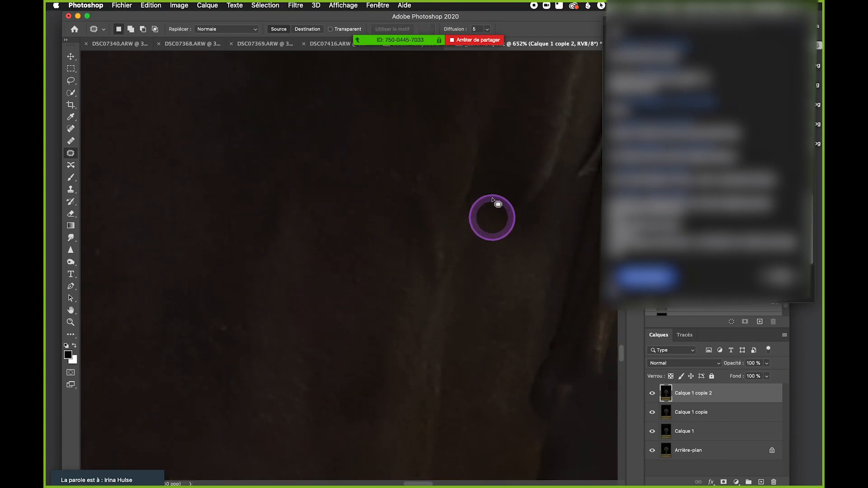
# Hide the layer Calque 1 copie 2 to compare the patched face with the version beneath.
pyautogui.scroll(4, 464, 160)
pyautogui.scroll(-5, 477, 160)
pyautogui.click(447, 155)
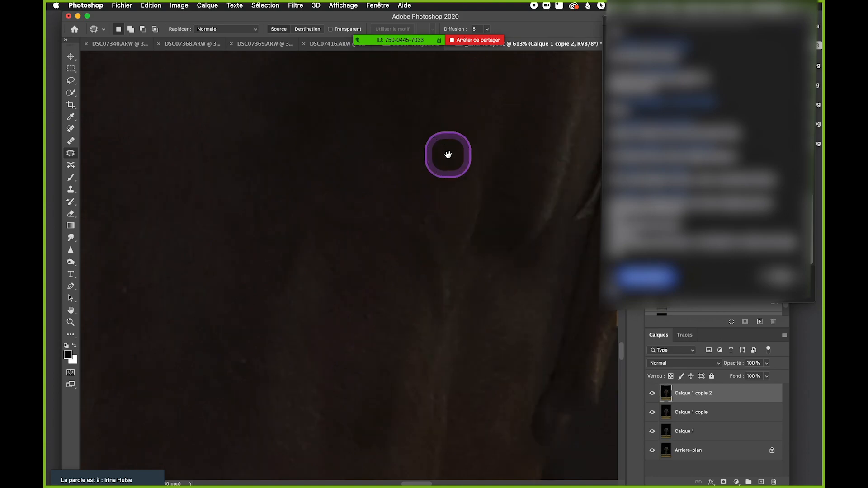
pyautogui.click(651, 394)
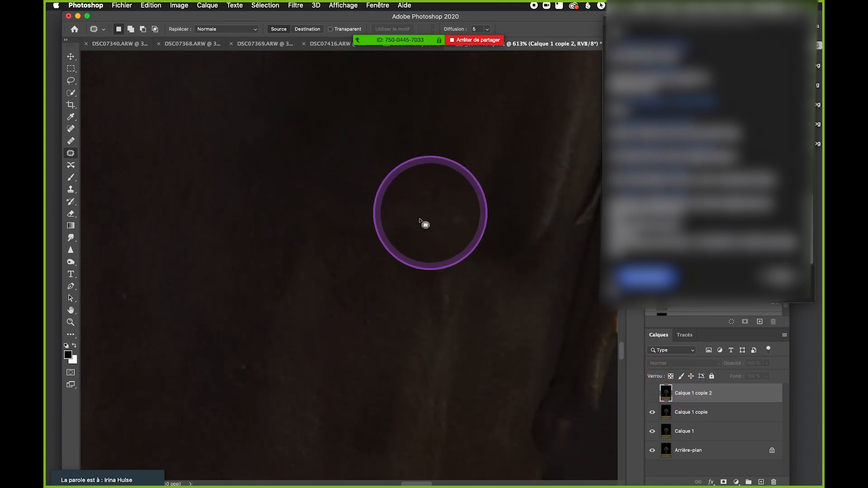
# Show the layer Calque 1 copie 2 again and patch the remaining mark on the lower right of the horse's face with nearby coat.
pyautogui.click(653, 393)
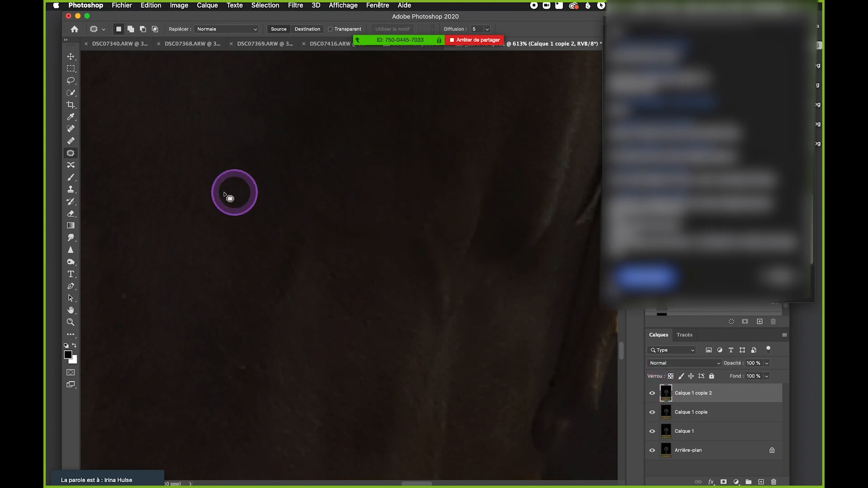
pyautogui.moveTo(458, 211)
pyautogui.mouseDown()
pyautogui.moveTo(417, 230)
pyautogui.moveTo(452, 217)
pyautogui.mouseUp()
pyautogui.moveTo(440, 223); pyautogui.dragTo(434, 181)
pyautogui.press('super+d')
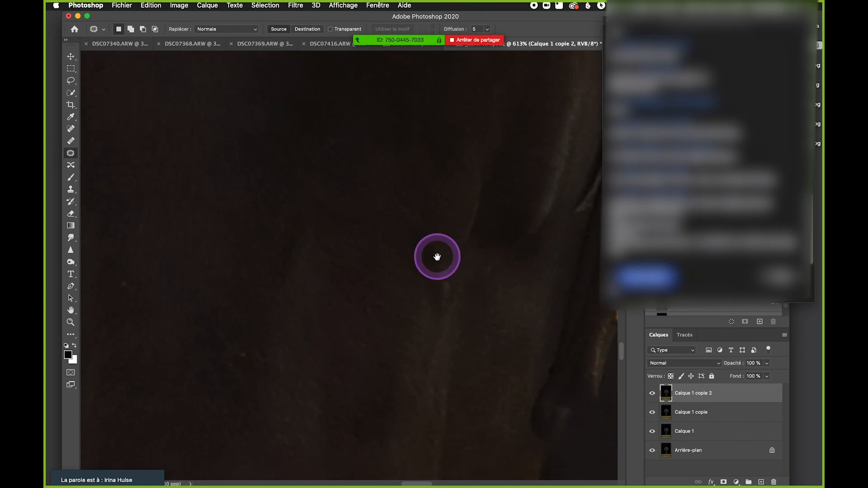
# Patch the uppermost mud specks above the fetlock of the foreleg on the photo's left side with clean coat, and save the document.
pyautogui.press('super+0')
pyautogui.scroll(4, 417, 148)
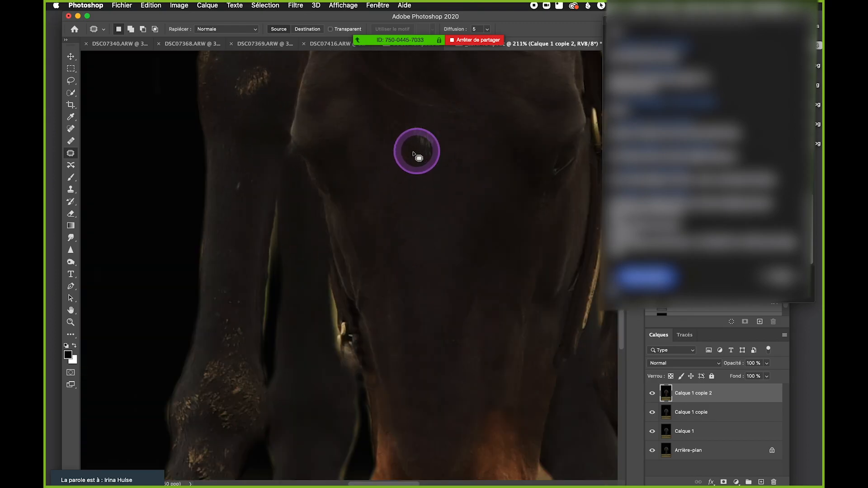
pyautogui.moveTo(423, 293); pyautogui.dragTo(460, 214)
pyautogui.scroll(10, 283, 273)
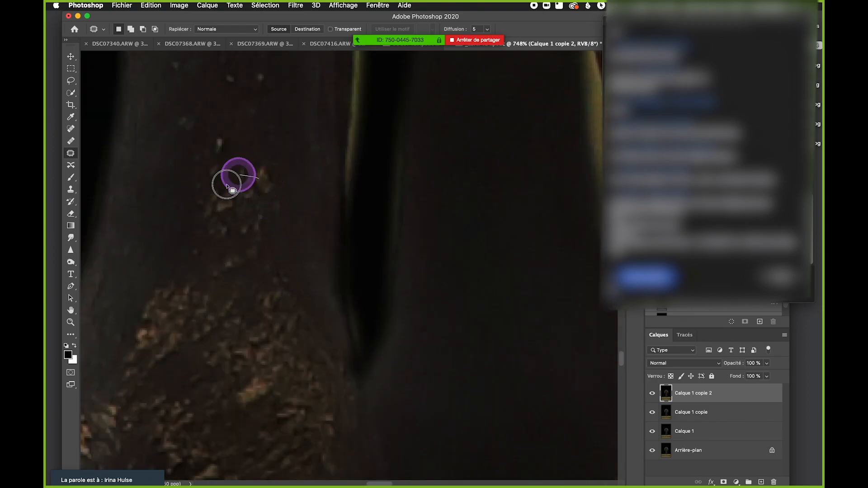
pyautogui.scroll(-3, 279, 177)
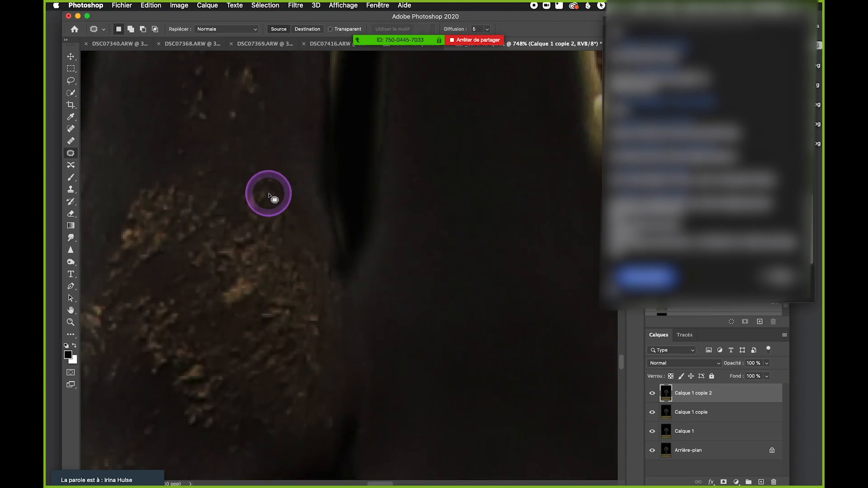
pyautogui.scroll(-5, 269, 197)
pyautogui.moveTo(271, 201); pyautogui.dragTo(375, 256)
pyautogui.press('super+s')
pyautogui.moveTo(369, 184)
pyautogui.mouseDown()
pyautogui.moveTo(393, 195)
pyautogui.moveTo(370, 185)
pyautogui.mouseUp()
pyautogui.moveTo(371, 210)
pyautogui.mouseDown()
pyautogui.moveTo(363, 151)
pyautogui.moveTo(371, 222)
pyautogui.moveTo(377, 174)
pyautogui.mouseUp()
pyautogui.press('super+d')
# Patch the specks midway down the same foreleg with clean dark coat from neighbouring parts of the leg.
pyautogui.moveTo(355, 201); pyautogui.dragTo(366, 94)
pyautogui.moveTo(369, 138)
pyautogui.mouseDown()
pyautogui.moveTo(326, 141)
pyautogui.moveTo(354, 94)
pyautogui.mouseUp()
pyautogui.press('super+d')
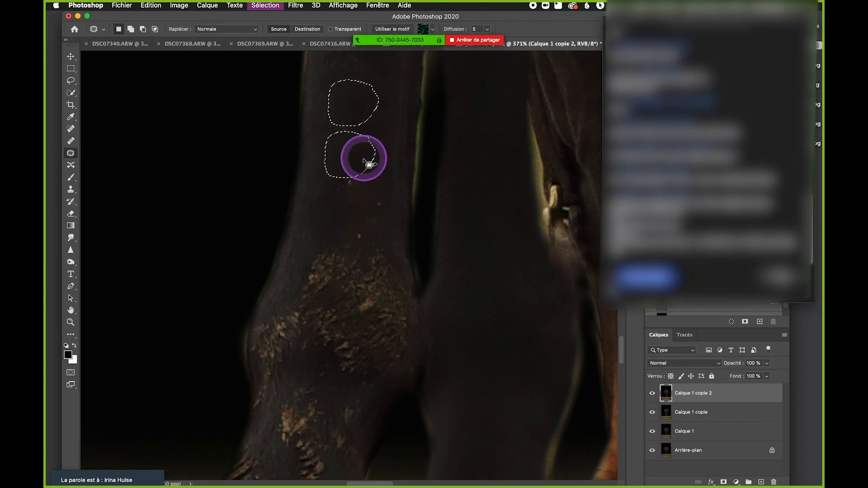
pyautogui.moveTo(336, 177); pyautogui.dragTo(352, 161)
pyautogui.moveTo(344, 174); pyautogui.dragTo(356, 124)
pyautogui.moveTo(350, 105)
pyautogui.mouseDown()
pyautogui.moveTo(361, 149)
pyautogui.moveTo(351, 109)
pyautogui.mouseUp()
pyautogui.moveTo(344, 136); pyautogui.dragTo(348, 174)
pyautogui.press('super+d')
# Patch the last isolated specks directly above the muddy fetlock with dark coat and save the document.
pyautogui.moveTo(394, 205)
pyautogui.mouseDown()
pyautogui.moveTo(387, 176)
pyautogui.moveTo(339, 126)
pyautogui.mouseUp()
pyautogui.press('super+d')
pyautogui.moveTo(353, 177); pyautogui.dragTo(353, 175)
pyautogui.press('super+d')
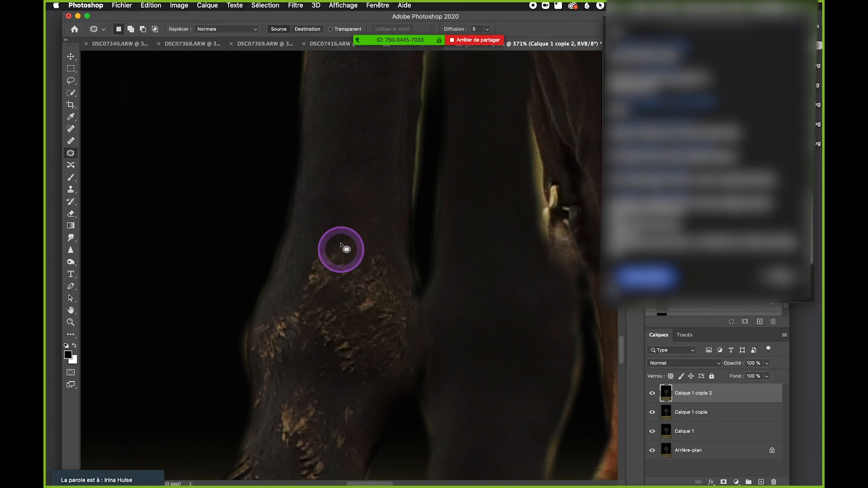
pyautogui.moveTo(341, 245); pyautogui.dragTo(341, 207)
pyautogui.press('super+d')
pyautogui.moveTo(355, 300)
pyautogui.mouseDown()
pyautogui.moveTo(375, 282)
pyautogui.moveTo(338, 281)
pyautogui.moveTo(345, 283)
pyautogui.moveTo(333, 289)
pyautogui.moveTo(458, 345)
pyautogui.mouseUp()
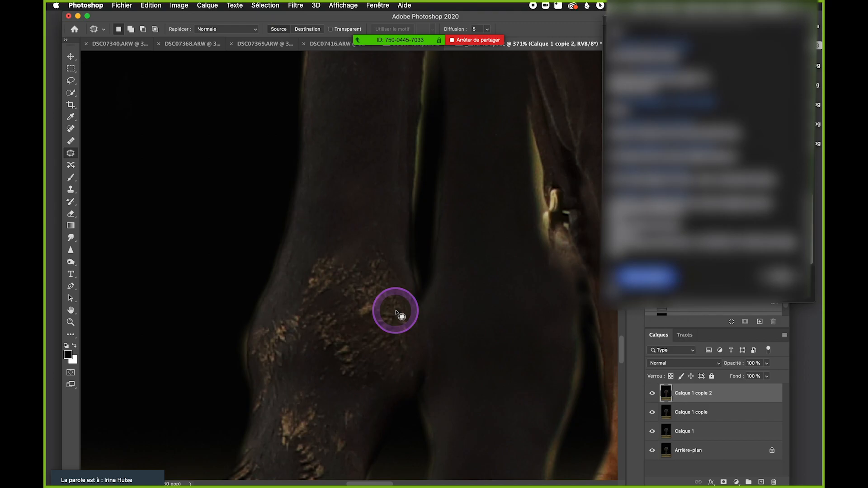
pyautogui.press('super+s')
# Patch the mud streaks on the inner side and front of the pastern below the fetlock with clean coat.
pyautogui.moveTo(330, 374); pyautogui.dragTo(345, 320)
pyautogui.scroll(2, 319, 370)
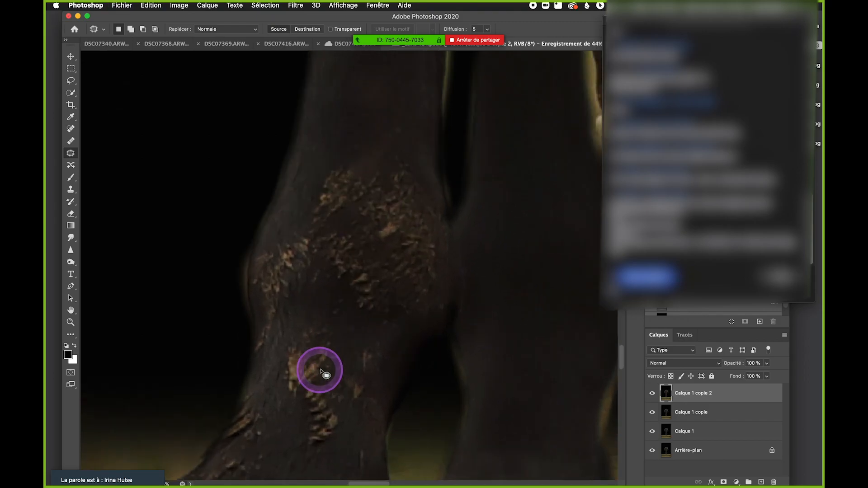
pyautogui.moveTo(356, 391); pyautogui.dragTo(364, 355)
pyautogui.scroll(2, 337, 356)
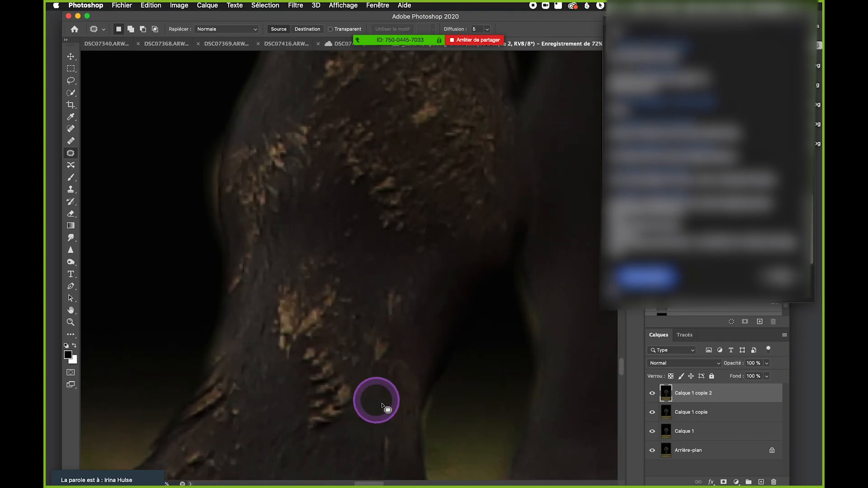
pyautogui.moveTo(374, 399); pyautogui.dragTo(386, 371)
pyautogui.moveTo(307, 367); pyautogui.dragTo(312, 372)
pyautogui.moveTo(370, 337); pyautogui.dragTo(368, 374)
pyautogui.hotkey('ctrl', 'd')
pyautogui.moveTo(367, 312); pyautogui.dragTo(361, 281)
pyautogui.moveTo(326, 299); pyautogui.dragTo(315, 341)
pyautogui.press('super+d')
# Patch the mud clumps left on the front of the pastern, sampling darker coat from lower on the leg.
pyautogui.moveTo(407, 229)
pyautogui.mouseDown()
pyautogui.moveTo(380, 314)
pyautogui.moveTo(421, 260)
pyautogui.mouseUp()
pyautogui.moveTo(398, 274); pyautogui.dragTo(357, 343)
pyautogui.press('super+d')
pyautogui.moveTo(327, 205)
pyautogui.mouseDown()
pyautogui.moveTo(287, 250)
pyautogui.moveTo(350, 221)
pyautogui.mouseUp()
pyautogui.moveTo(341, 251); pyautogui.dragTo(341, 341)
pyautogui.press('super+d')
pyautogui.moveTo(331, 204); pyautogui.dragTo(288, 247)
pyautogui.moveTo(319, 285); pyautogui.dragTo(336, 341)
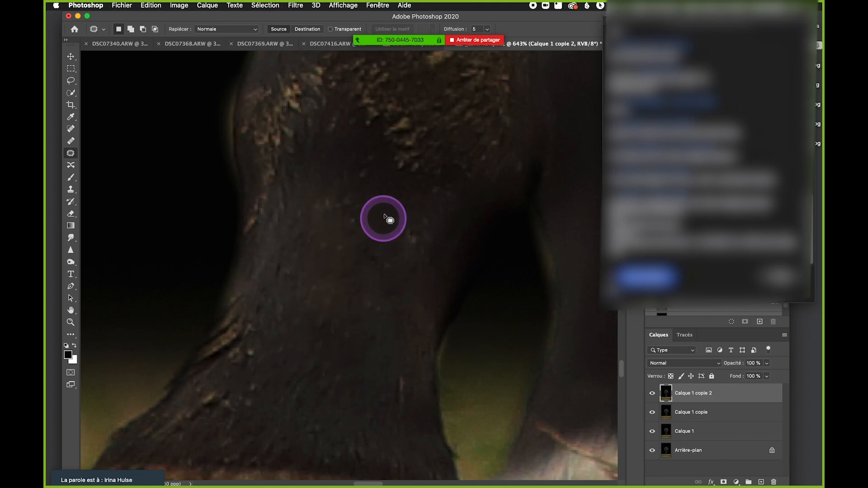
pyautogui.press('super+d')
# Patch the small specks and outer-edge marks on the lower pastern above the hoof, and save the document.
pyautogui.moveTo(422, 209)
pyautogui.mouseDown()
pyautogui.moveTo(440, 225)
pyautogui.moveTo(341, 320)
pyautogui.moveTo(371, 281)
pyautogui.mouseUp()
pyautogui.moveTo(294, 267)
pyautogui.mouseDown()
pyautogui.moveTo(310, 300)
pyautogui.moveTo(291, 260)
pyautogui.mouseUp()
pyautogui.moveTo(300, 298); pyautogui.dragTo(326, 280)
pyautogui.press('super+d')
pyautogui.moveTo(448, 316)
pyautogui.mouseDown()
pyautogui.moveTo(440, 374)
pyautogui.moveTo(452, 315)
pyautogui.mouseUp()
pyautogui.moveTo(443, 330); pyautogui.dragTo(404, 266)
pyautogui.press('super+d')
pyautogui.moveTo(383, 195); pyautogui.dragTo(362, 289)
pyautogui.press('super+s')
# Patch the mud in the lower and central part of the fetlock with dark coat from just below it.
pyautogui.moveTo(433, 156)
pyautogui.mouseDown()
pyautogui.moveTo(469, 189)
pyautogui.moveTo(435, 157)
pyautogui.mouseUp()
pyautogui.moveTo(441, 196); pyautogui.dragTo(392, 238)
pyautogui.press('super+d')
pyautogui.moveTo(486, 191); pyautogui.dragTo(476, 238)
pyautogui.moveTo(416, 132)
pyautogui.mouseDown()
pyautogui.moveTo(347, 204)
pyautogui.moveTo(419, 134)
pyautogui.mouseUp()
pyautogui.moveTo(397, 178); pyautogui.dragTo(378, 248)
pyautogui.press('super+d')
pyautogui.moveTo(485, 117)
pyautogui.mouseDown()
pyautogui.moveTo(433, 278)
pyautogui.moveTo(492, 163)
pyautogui.mouseUp()
pyautogui.moveTo(476, 193); pyautogui.dragTo(390, 273)
pyautogui.press('super+d')
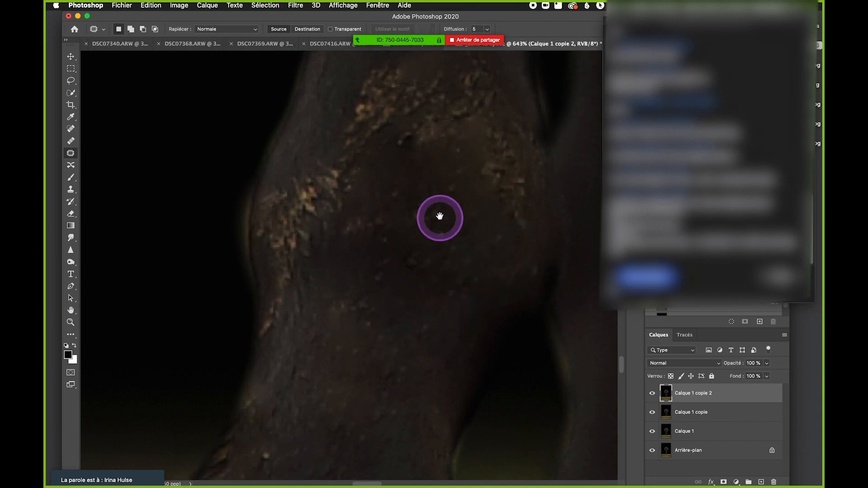
# Patch the mud across the top and outer side of the fetlock with clean coat and save the document.
pyautogui.scroll(5, 431, 258)
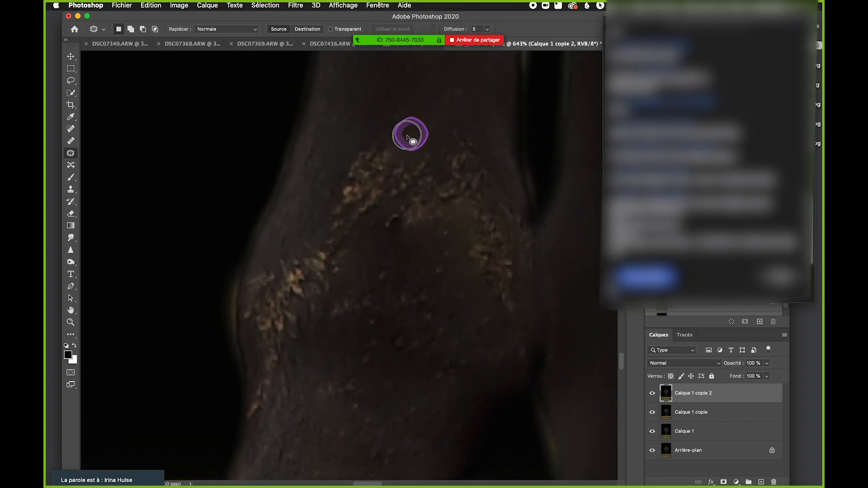
pyautogui.moveTo(433, 192); pyautogui.dragTo(432, 184)
pyautogui.moveTo(414, 187); pyautogui.dragTo(409, 116)
pyautogui.click(493, 190)
pyautogui.moveTo(475, 136)
pyautogui.mouseDown()
pyautogui.moveTo(493, 237)
pyautogui.moveTo(488, 172)
pyautogui.mouseUp()
pyautogui.moveTo(462, 188)
pyautogui.mouseDown()
pyautogui.moveTo(449, 139)
pyautogui.moveTo(411, 192)
pyautogui.moveTo(459, 166)
pyautogui.moveTo(459, 147)
pyautogui.mouseUp()
pyautogui.moveTo(459, 112); pyautogui.dragTo(421, 236)
pyautogui.scroll(-5, 450, 262)
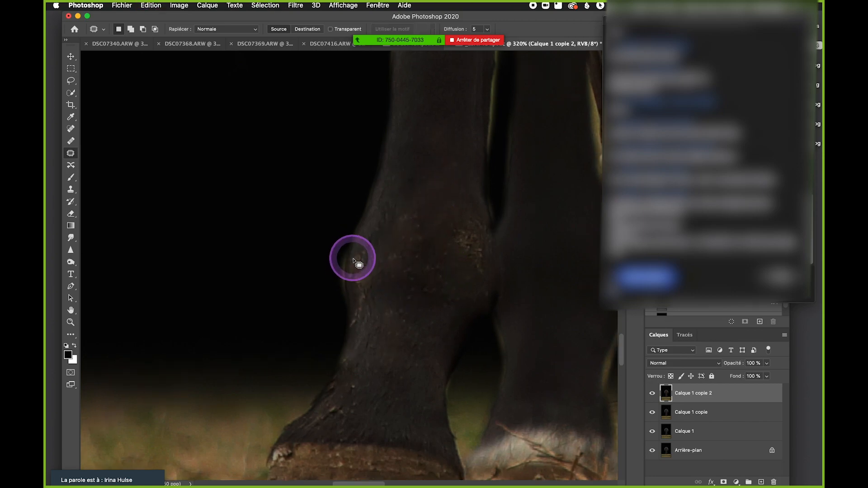
pyautogui.scroll(1, 351, 254)
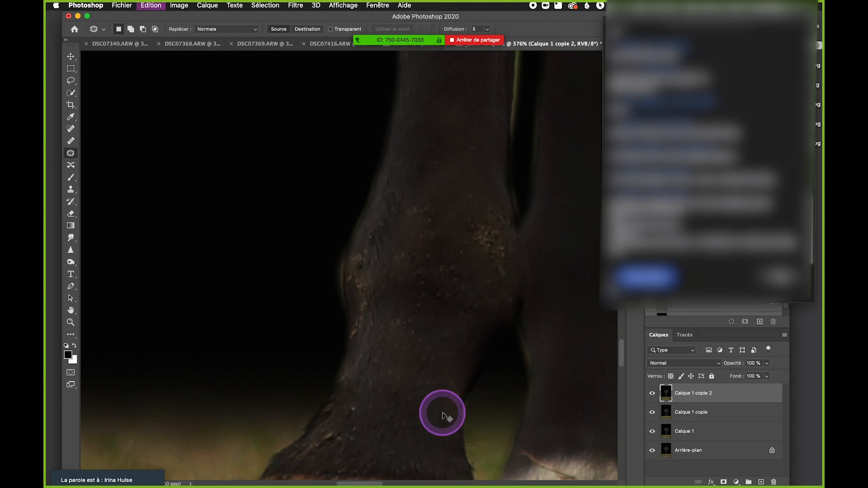
pyautogui.scroll(-5, 446, 381)
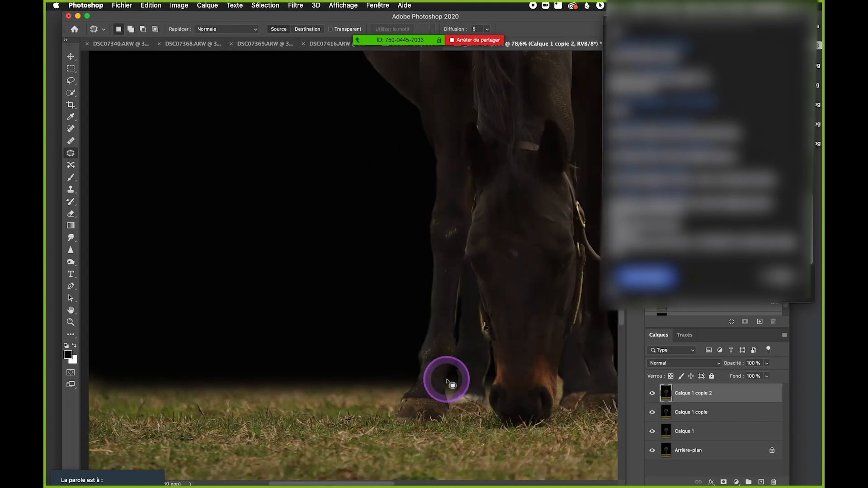
pyautogui.press('super+s')
# Examine the retouched face close up and the whole horse in the full image.
pyautogui.scroll(8, 411, 304)
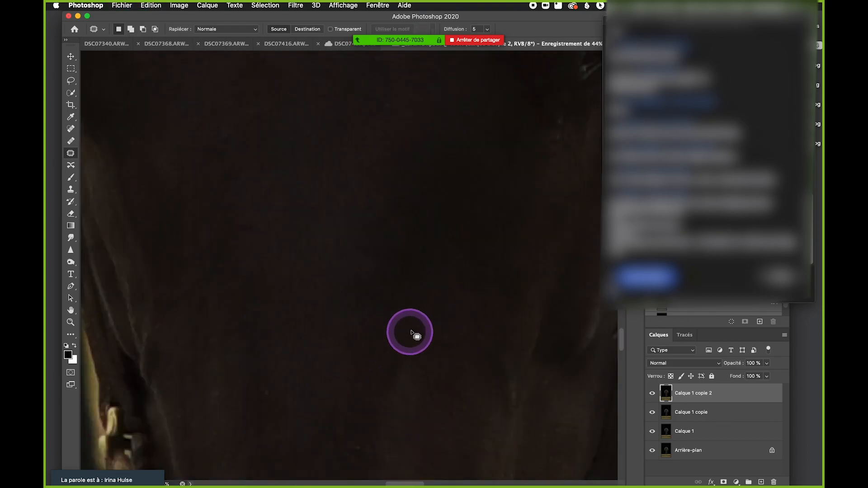
pyautogui.scroll(-4, 408, 312)
pyautogui.scroll(-3, 438, 270)
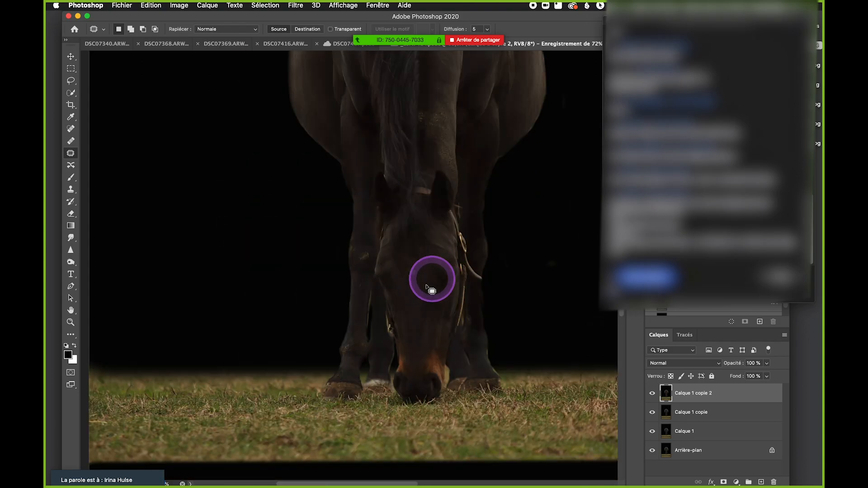
pyautogui.scroll(-2, 440, 369)
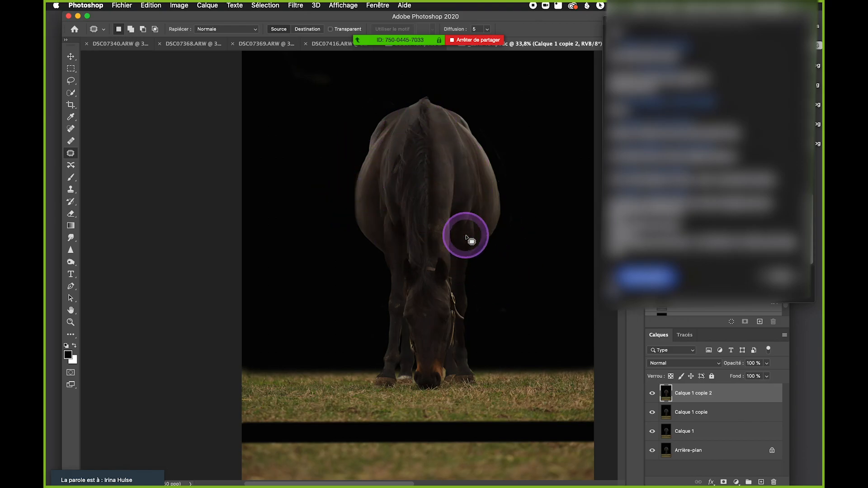
# Reposition the application window to expose the document tabs and close the _L5A7414.psdc document.
pyautogui.moveTo(522, 17); pyautogui.dragTo(488, 57)
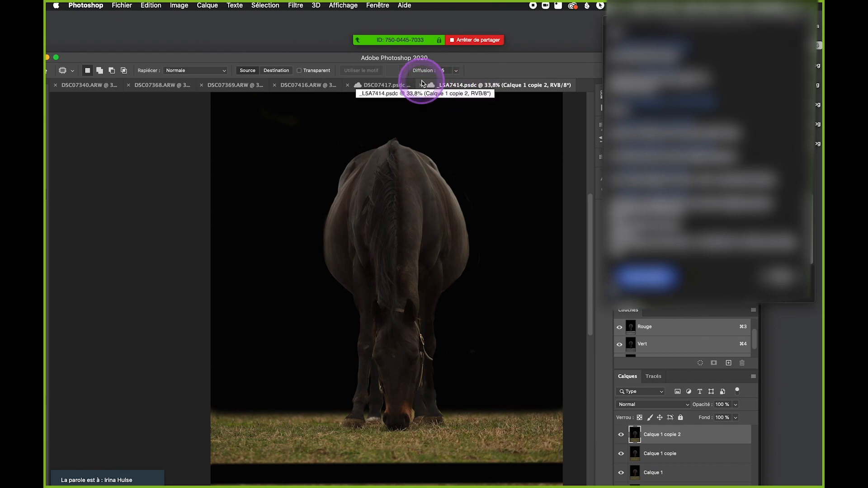
pyautogui.moveTo(490, 61); pyautogui.dragTo(543, 30)
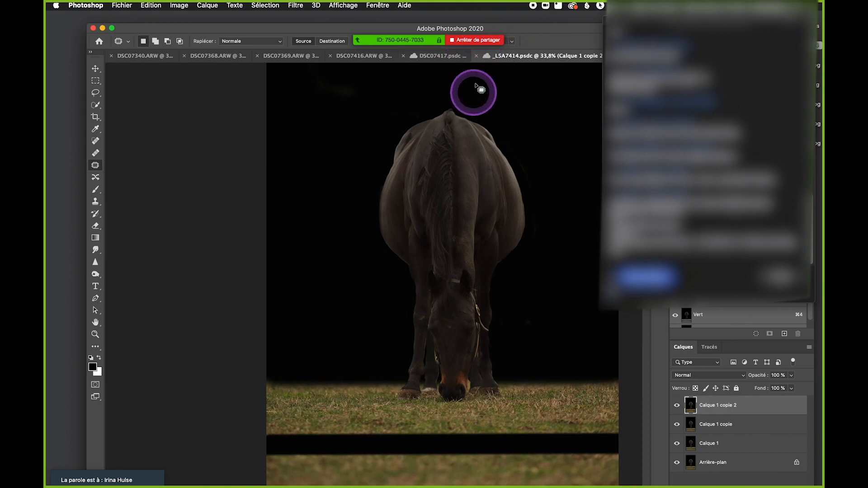
pyautogui.moveTo(545, 27); pyautogui.dragTo(567, 19)
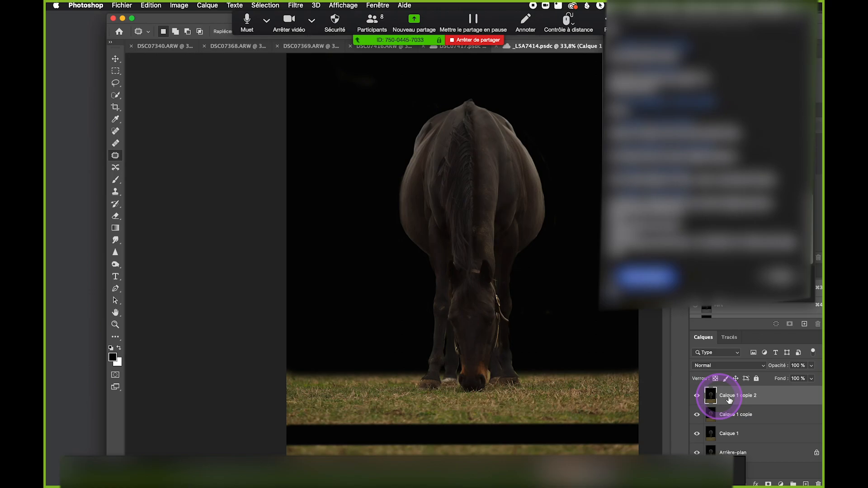
pyautogui.scroll(-1, 494, 203)
pyautogui.moveTo(205, 17); pyautogui.dragTo(48, 109)
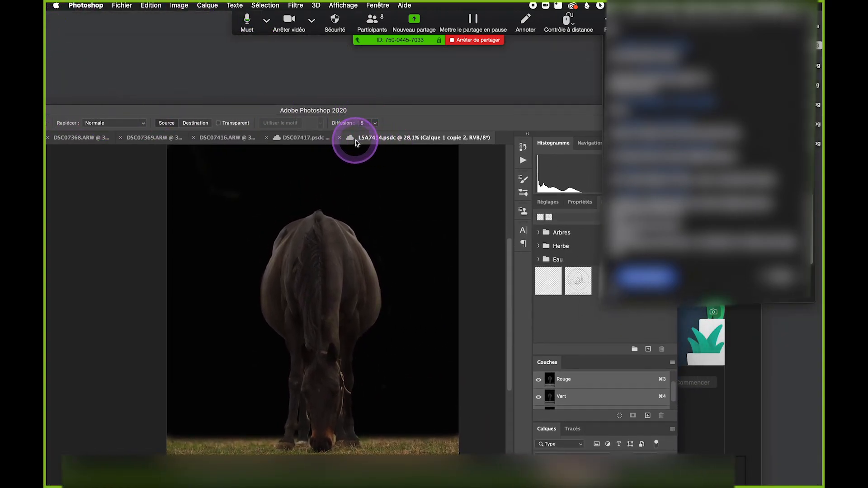
pyautogui.click(340, 137)
# Move the window holding DSC07417.psdc, minimize it, and bring the desktop to the front.
pyautogui.moveTo(354, 110); pyautogui.dragTo(444, 49)
pyautogui.scroll(-4, 496, 170)
pyautogui.scroll(-1, 325, 246)
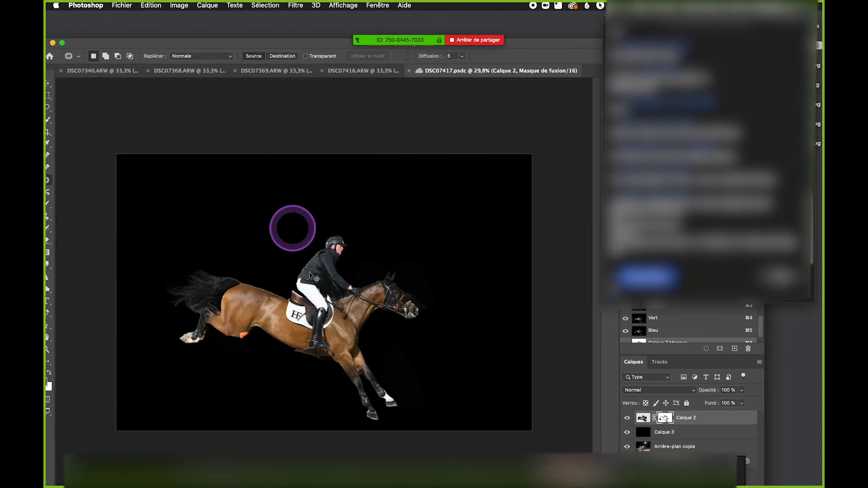
pyautogui.doubleClick(183, 44)
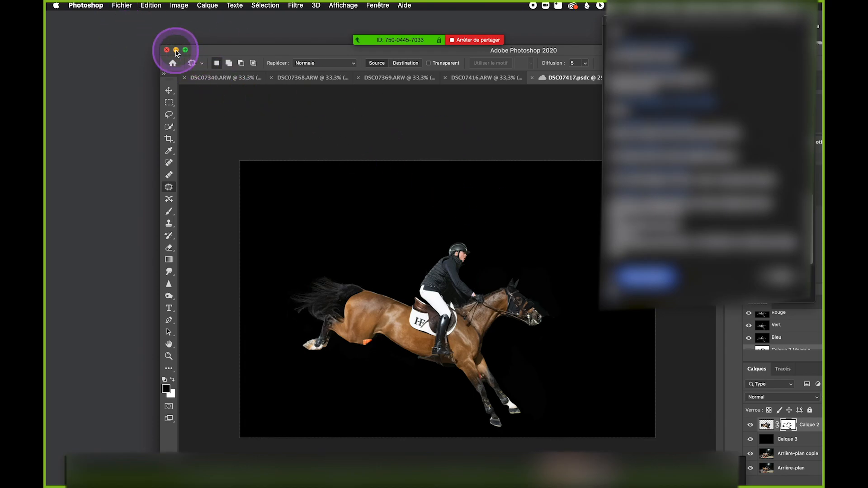
pyautogui.click(176, 51)
pyautogui.doubleClick(459, 253)
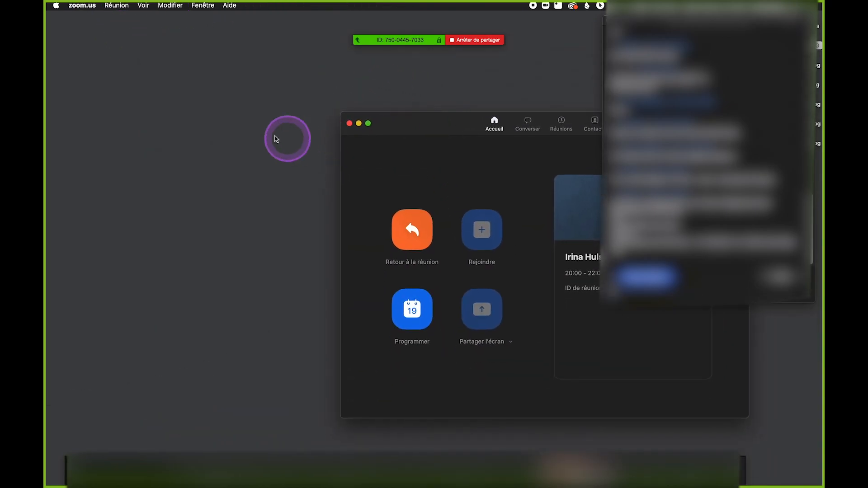
pyautogui.click(276, 139)
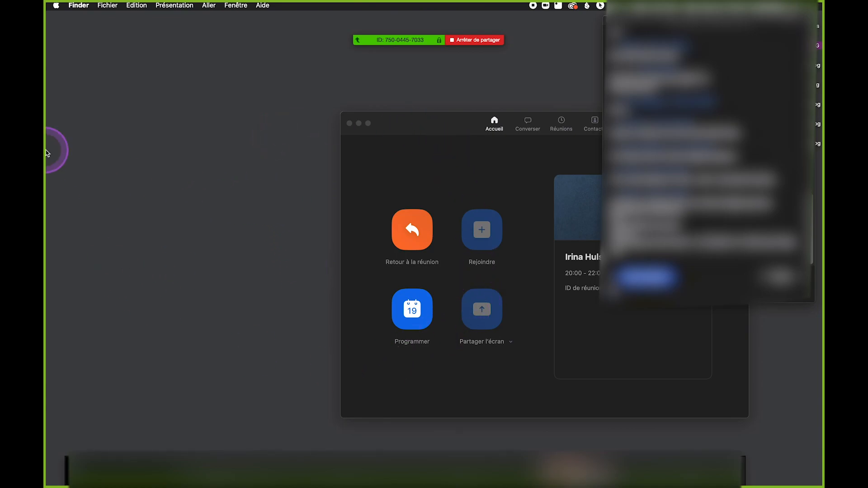
pyautogui.moveTo(50, 147)
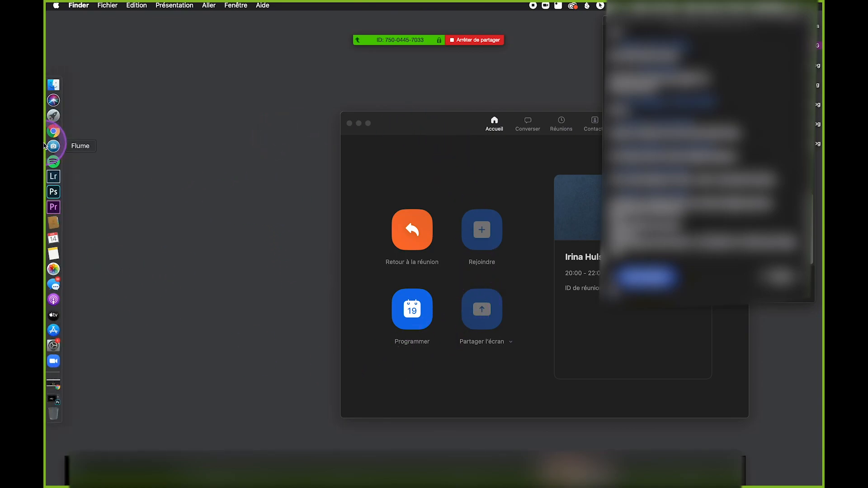
pyautogui.click(50, 387)
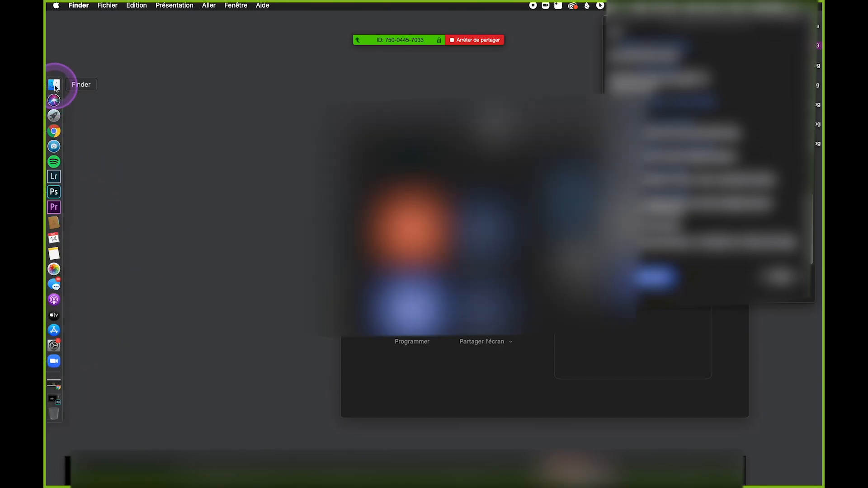
pyautogui.click(54, 85)
pyautogui.moveTo(317, 90); pyautogui.dragTo(337, 86)
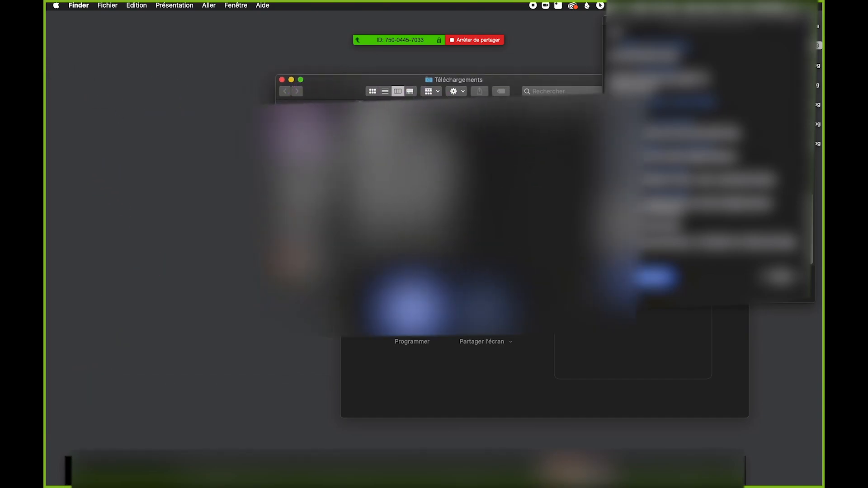
pyautogui.click(282, 80)
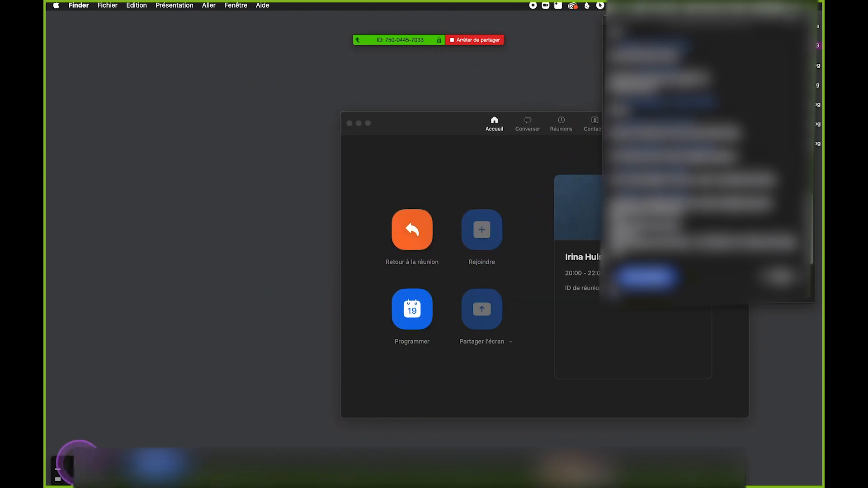
# Move the meeting's participant video panel to the upper left area of the desktop.
pyautogui.moveTo(62, 462); pyautogui.dragTo(114, 88)
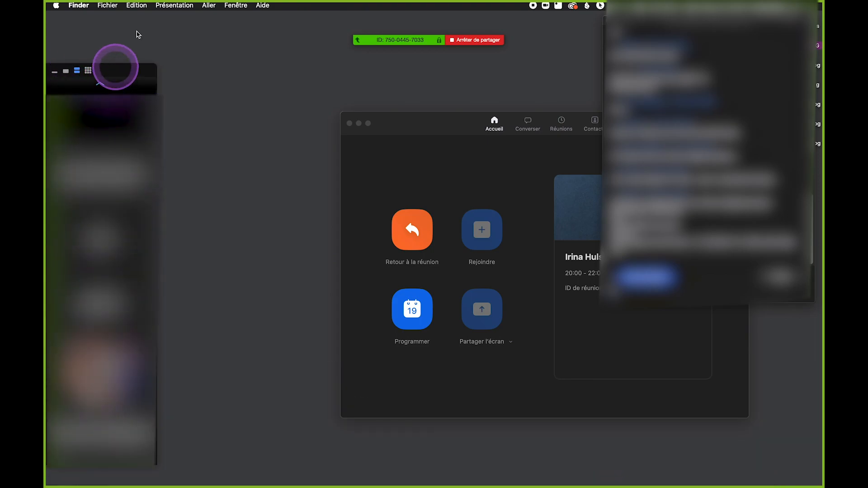
pyautogui.moveTo(390, 16)
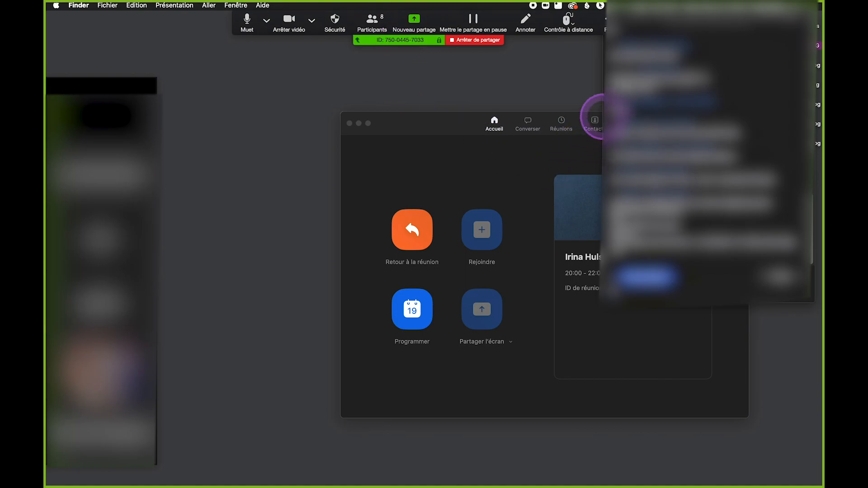
# Search the computer for "prem" and launch Adobe Premiere Pro 2020.
pyautogui.moveTo(45, 179)
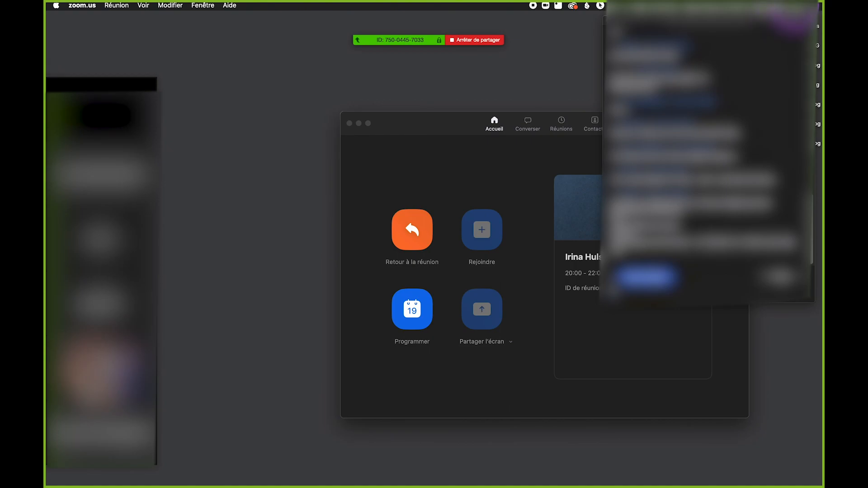
pyautogui.press('super+space')
pyautogui.write('re')
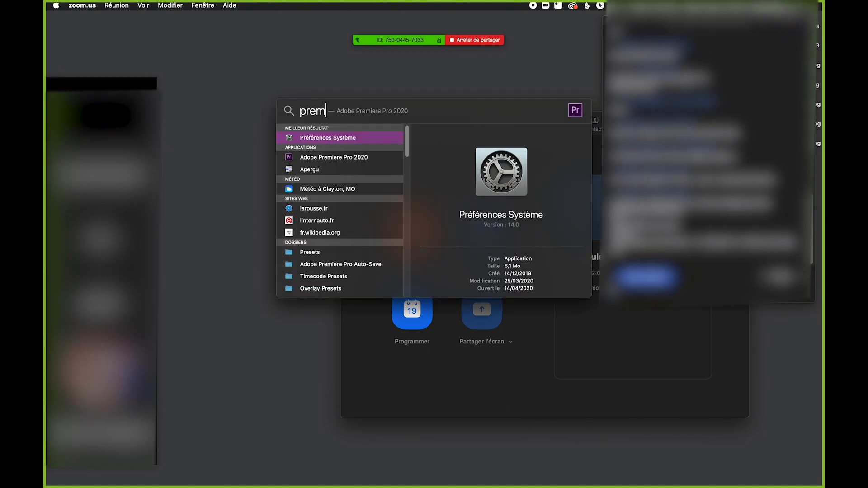
pyautogui.press('Return')
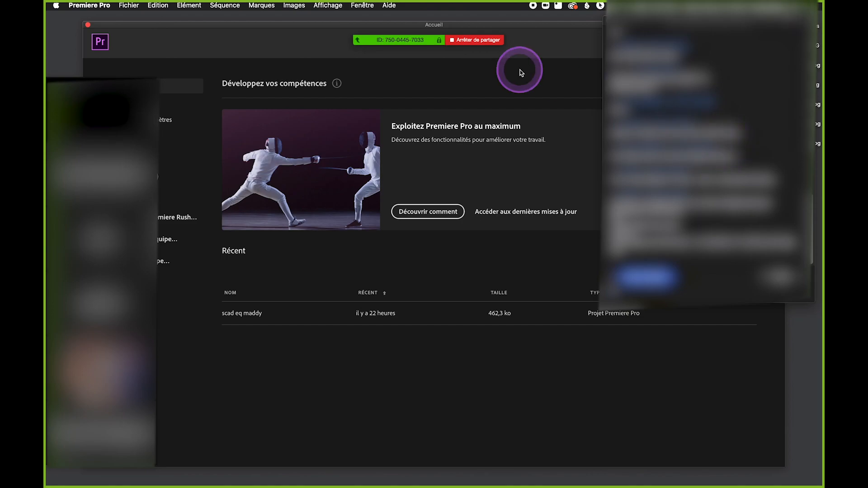
# Scroll through the meeting participants and shift the Premiere Pro home window clear of their video panel to expose the project options.
pyautogui.click(103, 82)
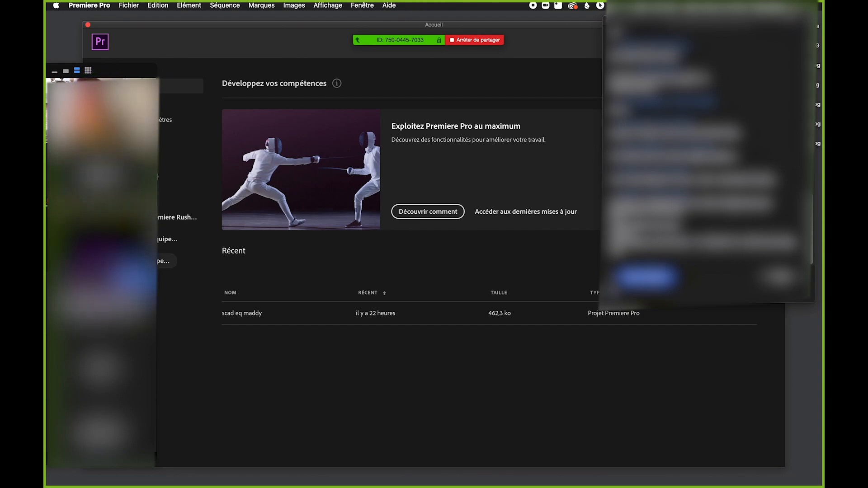
pyautogui.click(105, 461)
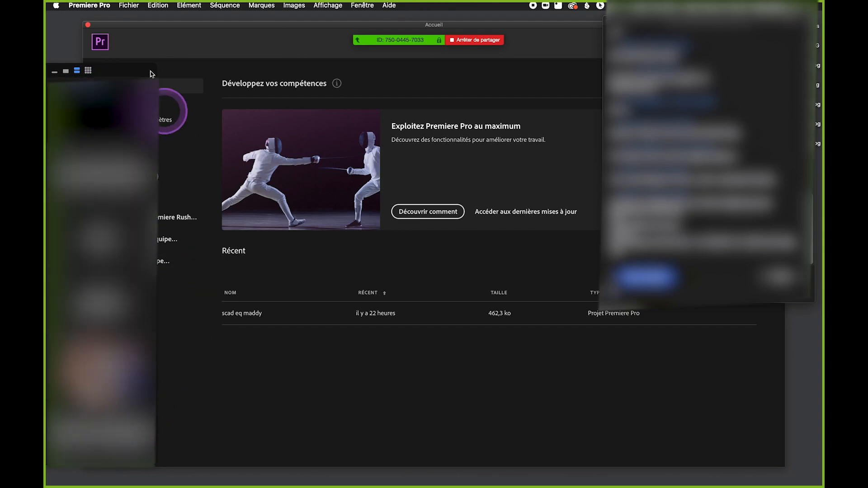
pyautogui.moveTo(208, 24); pyautogui.dragTo(220, 14)
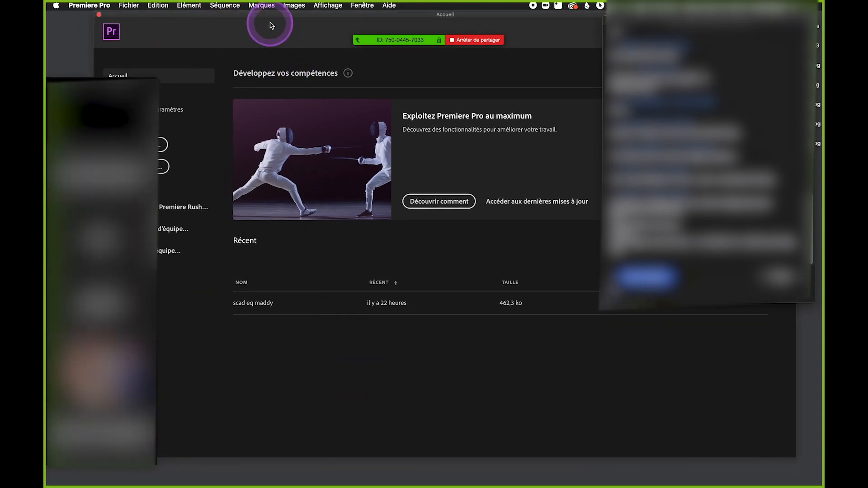
pyautogui.moveTo(273, 22); pyautogui.dragTo(335, 21)
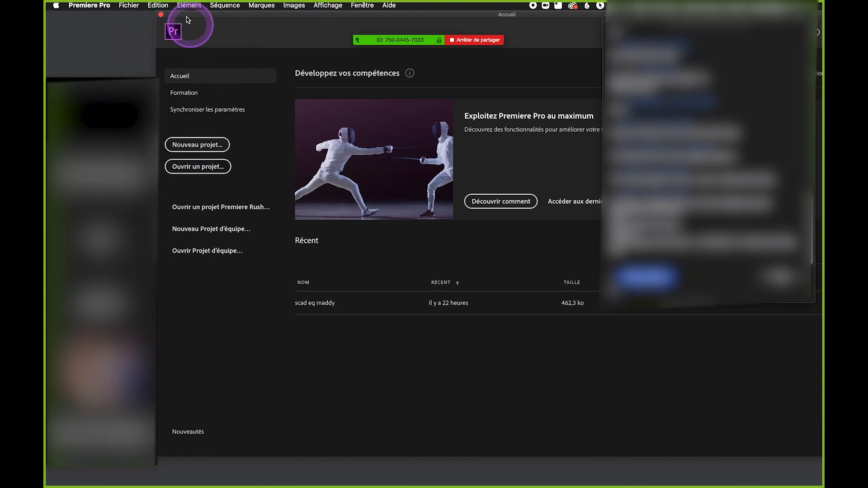
# Create a new project with the name Sans titre, stored in the Bureau folder.
pyautogui.click(202, 145)
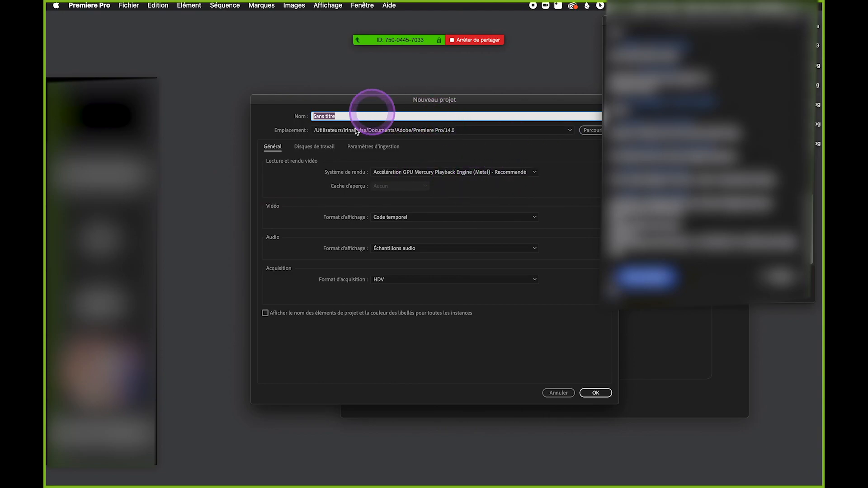
pyautogui.click(584, 131)
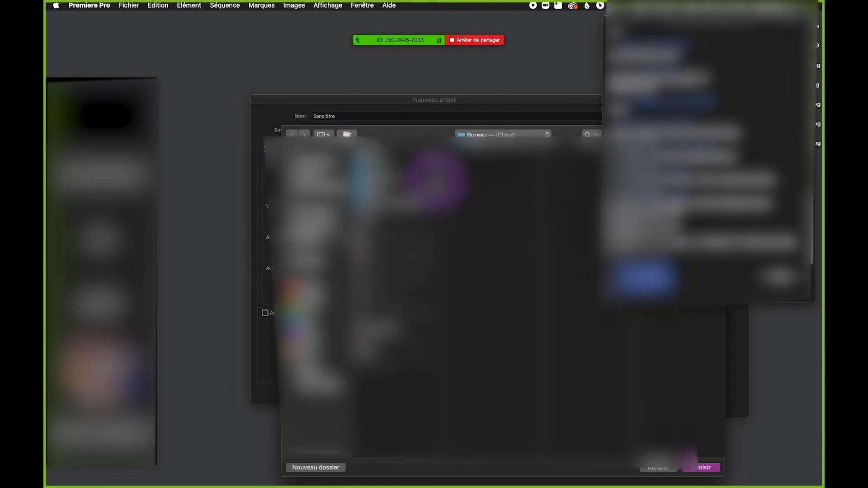
pyautogui.click(312, 230)
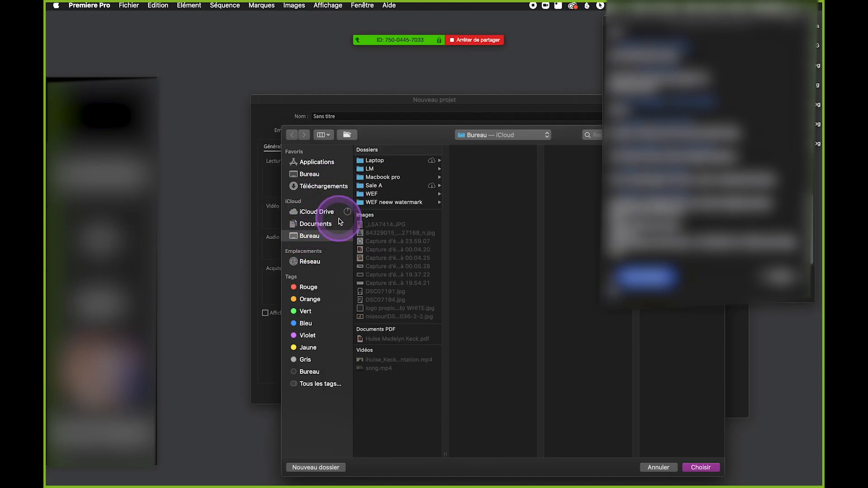
pyautogui.press('Return')
pyautogui.click(597, 396)
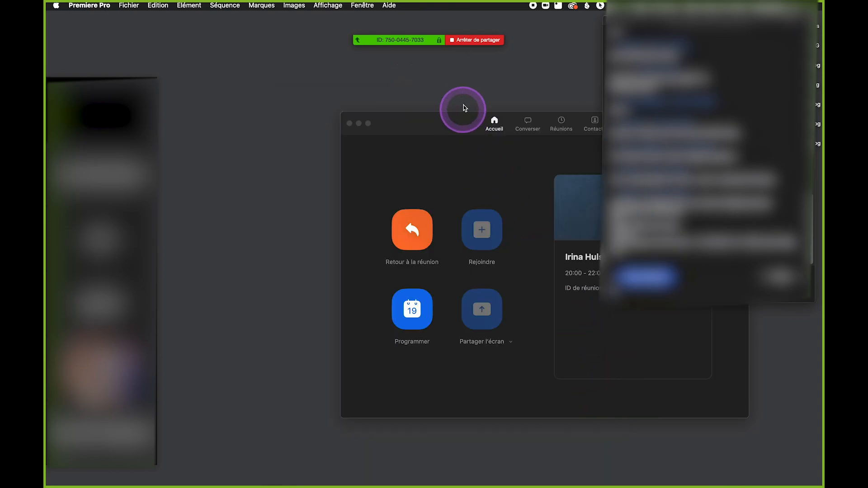
# Minimize the Zoom home window, bring the new project to the front, and move the participant video panel to the bottom of the screen.
pyautogui.moveTo(453, 129); pyautogui.dragTo(399, 109)
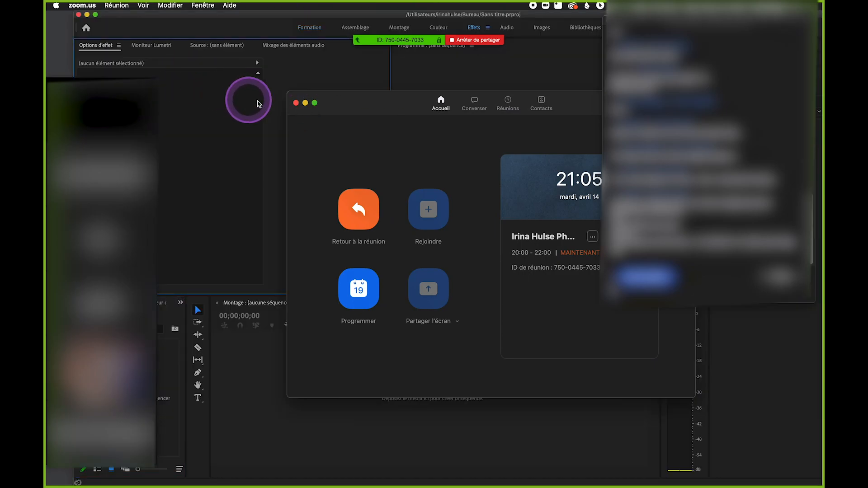
pyautogui.click(307, 103)
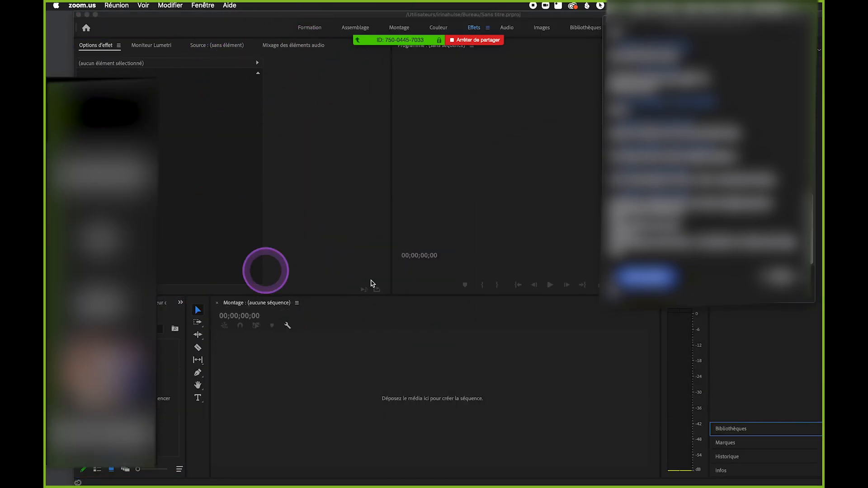
pyautogui.click(286, 16)
pyautogui.moveTo(93, 78)
pyautogui.moveTo(138, 78); pyautogui.dragTo(281, 429)
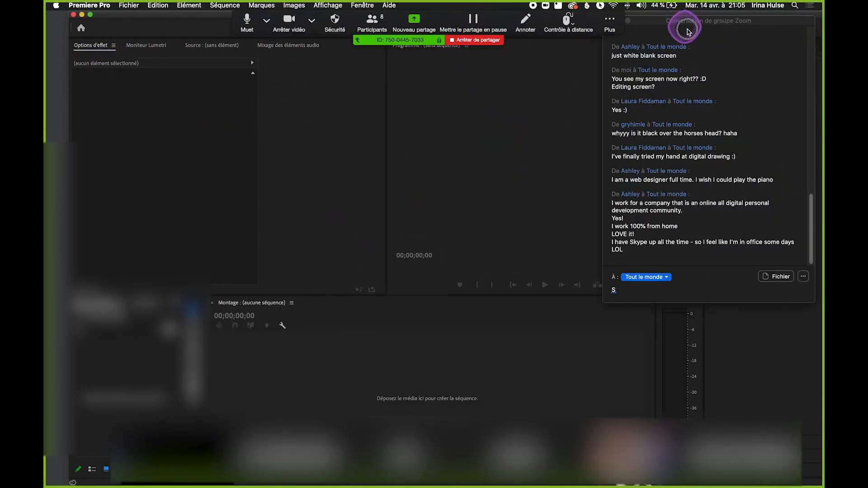
# Move the meeting's group chat window off the project panel to the far right side of the screen.
pyautogui.moveTo(722, 20); pyautogui.dragTo(139, 124)
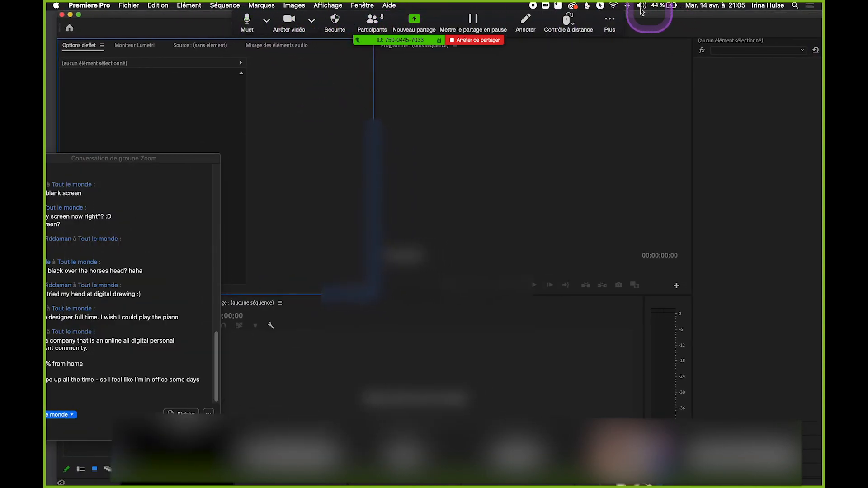
pyautogui.moveTo(180, 160); pyautogui.dragTo(150, 226)
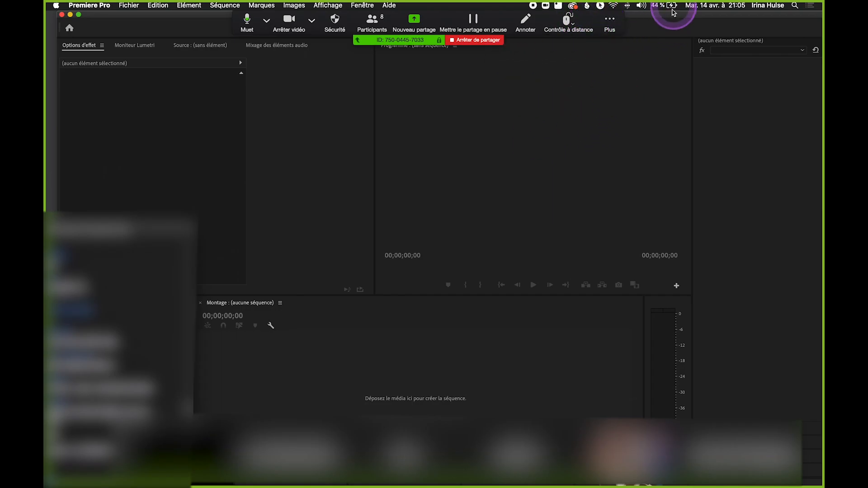
pyautogui.click(366, 6)
pyautogui.click(366, 5)
pyautogui.click(365, 6)
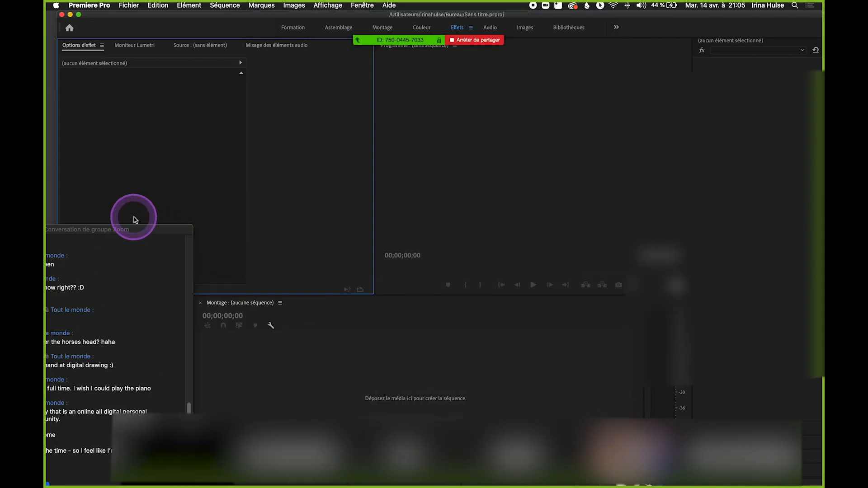
pyautogui.moveTo(145, 229); pyautogui.dragTo(782, 76)
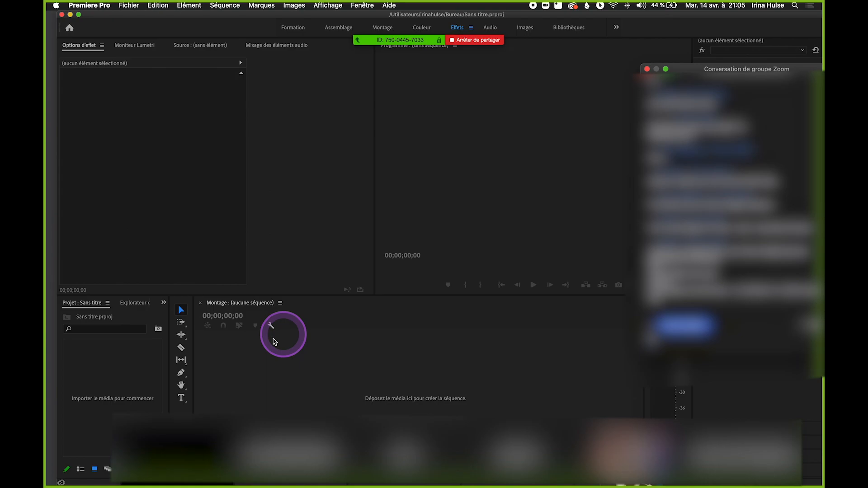
# Browse the Bureau, WEF and WEF neew watermark folders in Finder for media to import.
pyautogui.click(119, 370)
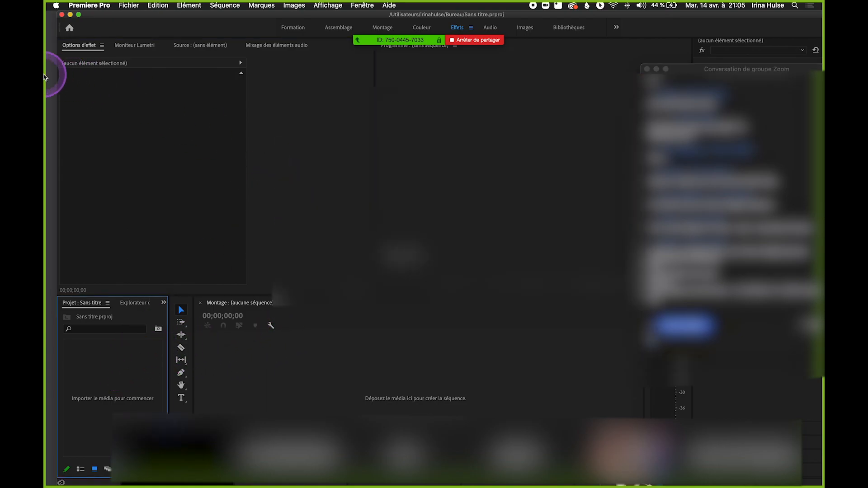
pyautogui.click(53, 77)
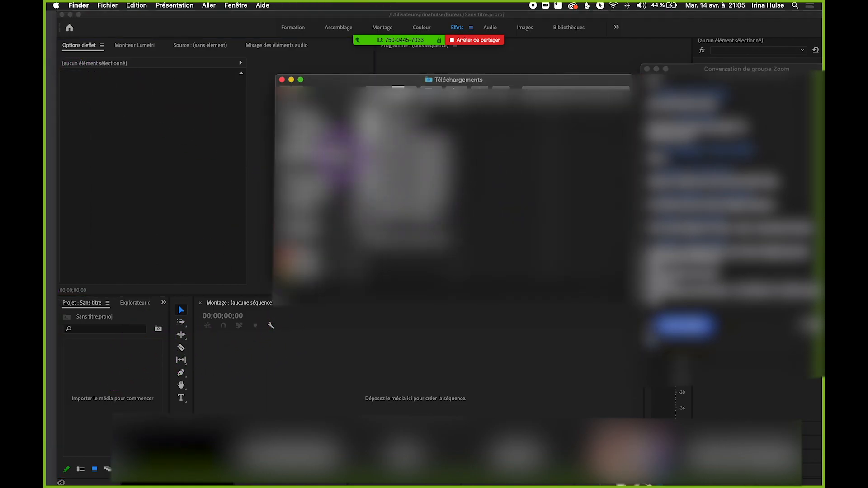
pyautogui.click(308, 183)
pyautogui.click(419, 118)
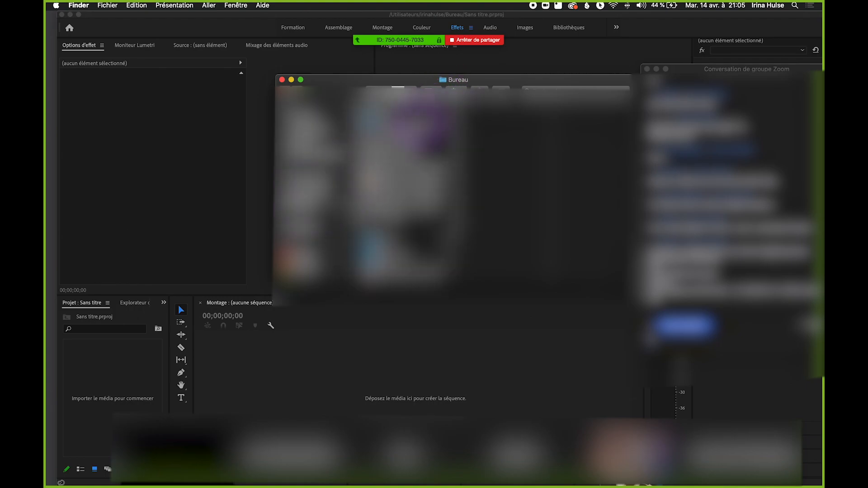
pyautogui.scroll(-6, 493, 190)
pyautogui.scroll(6, 492, 190)
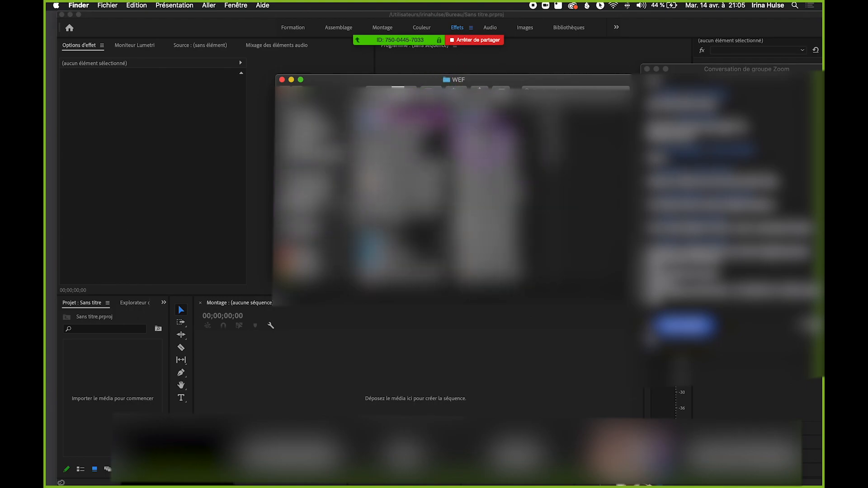
pyautogui.click(480, 122)
pyautogui.scroll(-3, 403, 190)
pyautogui.scroll(3, 404, 190)
pyautogui.scroll(-3, 404, 189)
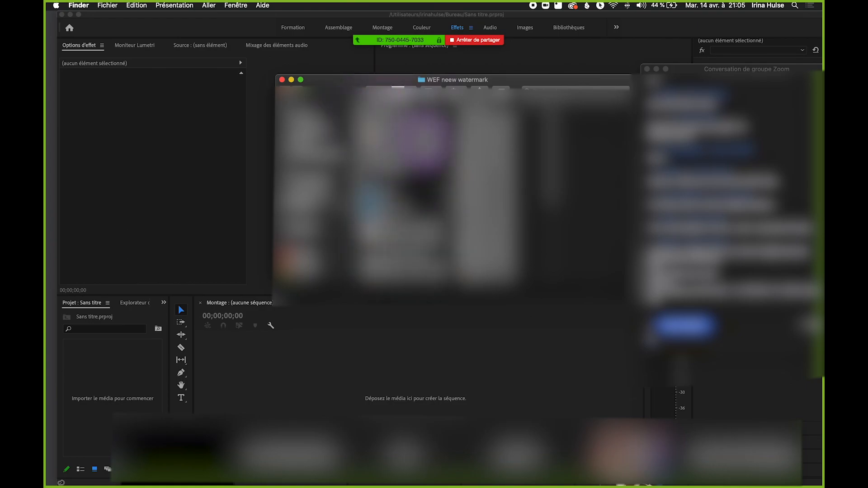
# Stop sharing the screen and rearrange the Premiere Pro and Zoom meeting windows to expose the desktop files.
pyautogui.moveTo(401, 43)
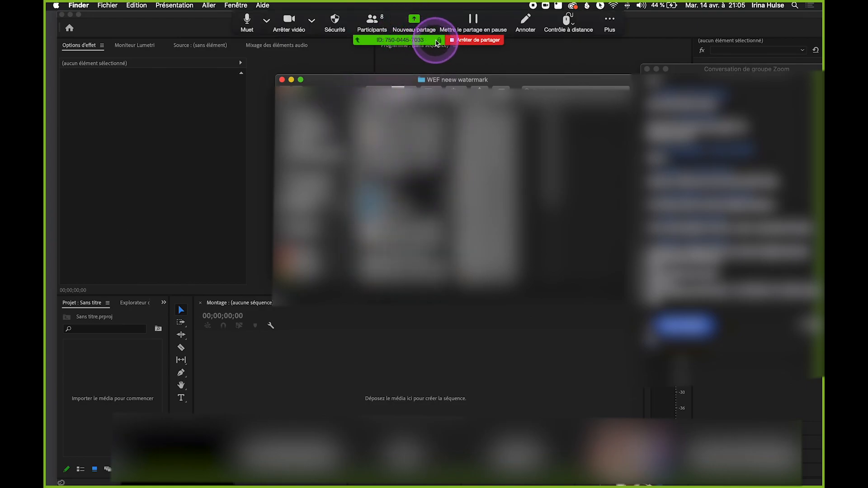
pyautogui.click(477, 40)
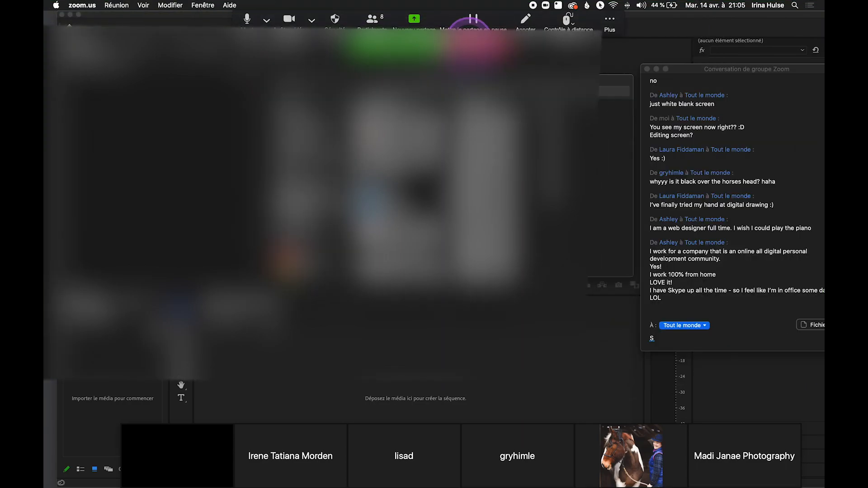
pyautogui.moveTo(575, 17); pyautogui.dragTo(409, 26)
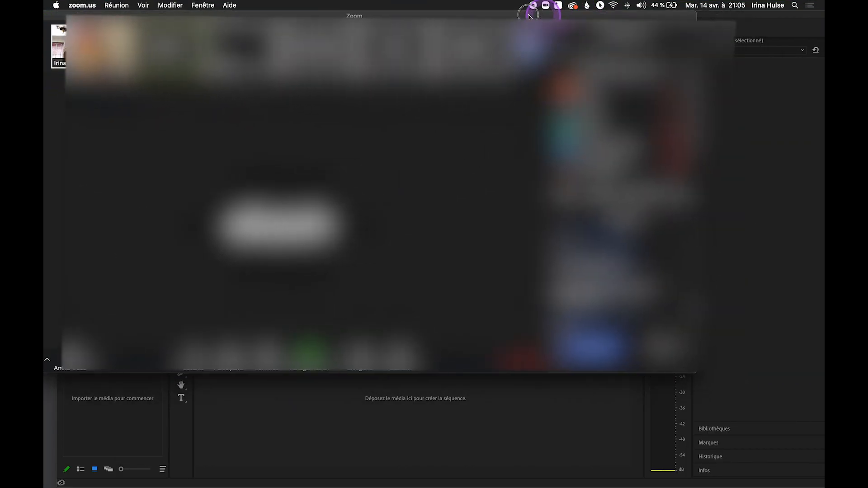
pyautogui.click(787, 121)
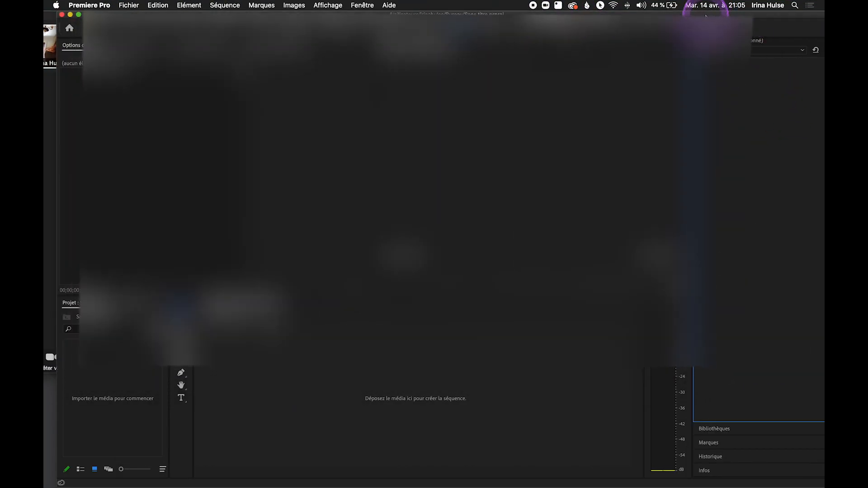
pyautogui.moveTo(710, 14); pyautogui.dragTo(565, 294)
pyautogui.click(460, 119)
pyautogui.moveTo(454, 20); pyautogui.dragTo(520, 20)
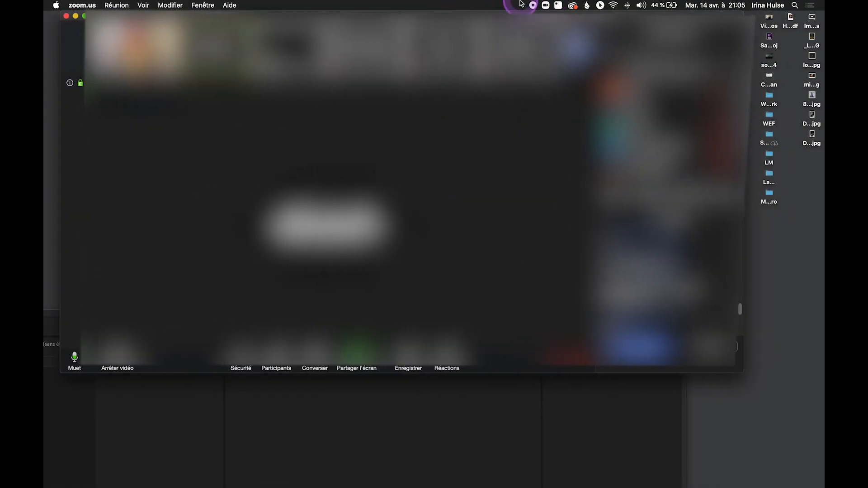
pyautogui.click(791, 310)
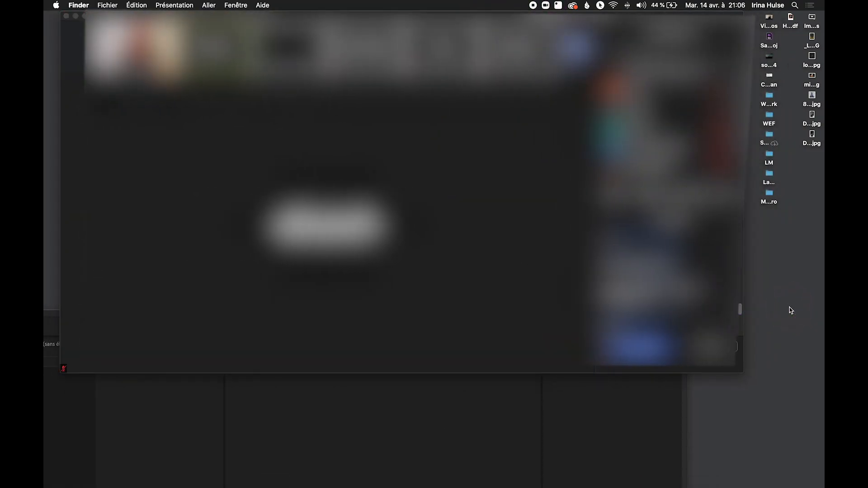
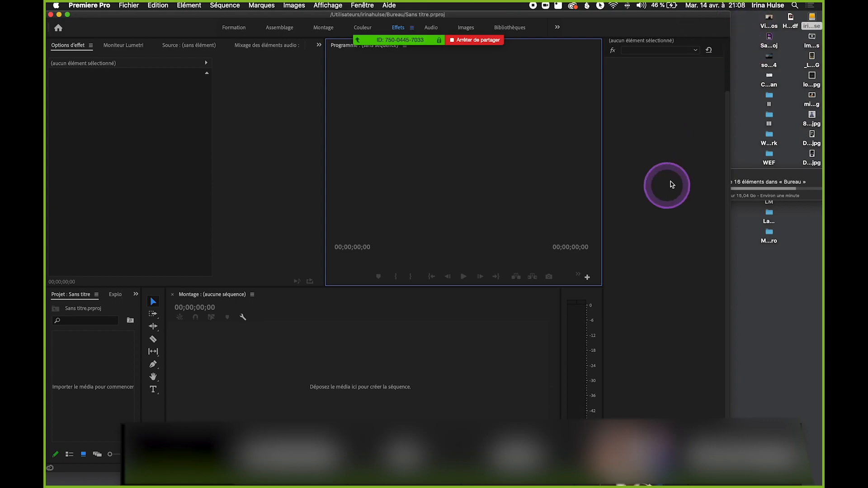
# Reposition the Premiere Pro window and the file copy window so the progress of the copy to Bureau can be checked.
pyautogui.moveTo(765, 180); pyautogui.dragTo(712, 169)
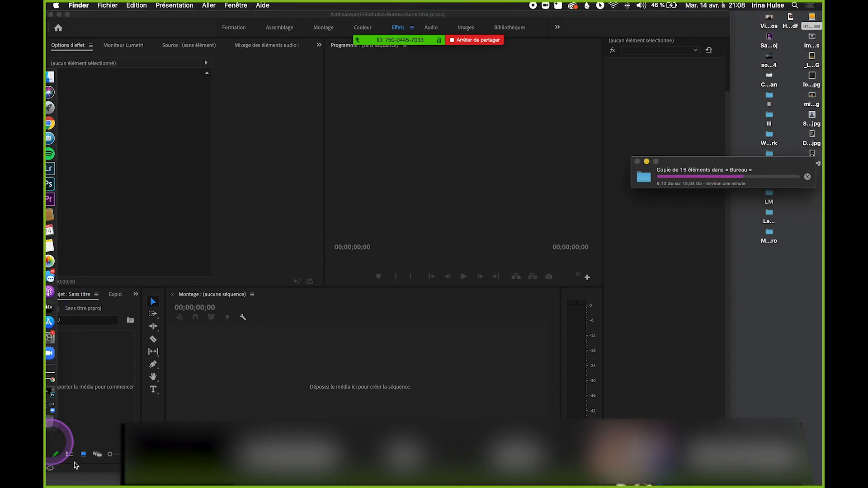
pyautogui.moveTo(147, 15); pyautogui.dragTo(168, 14)
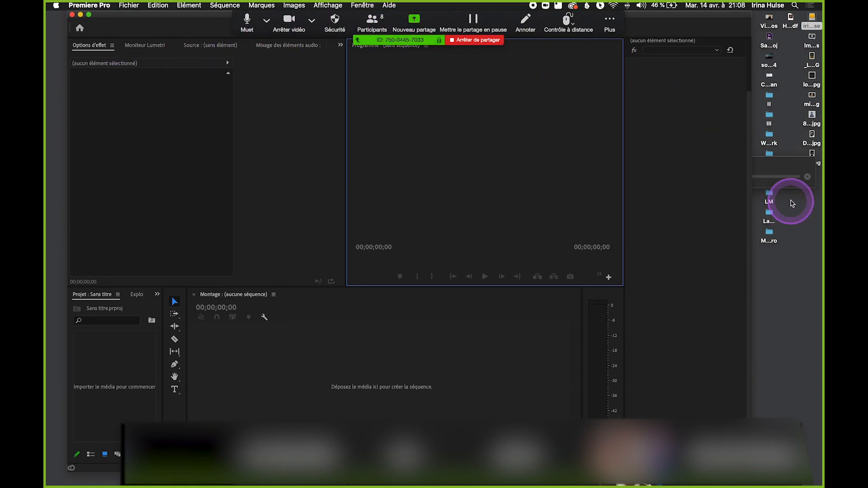
pyautogui.click(781, 169)
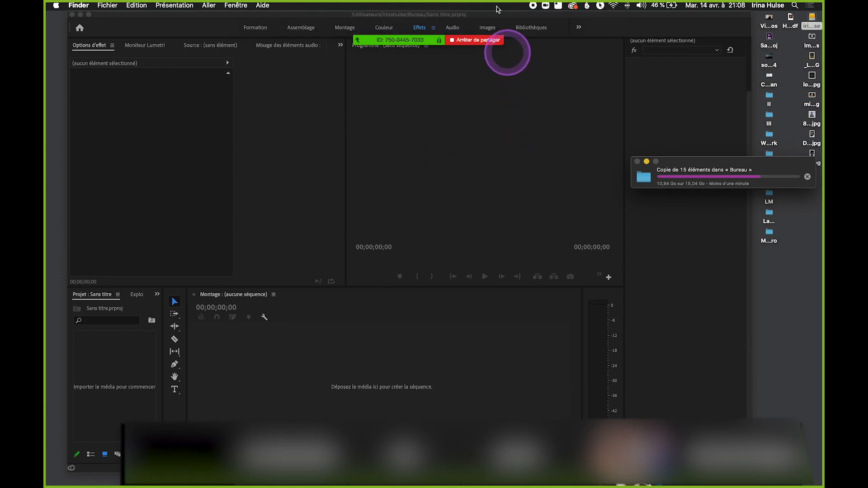
pyautogui.moveTo(474, 16); pyautogui.dragTo(485, 3)
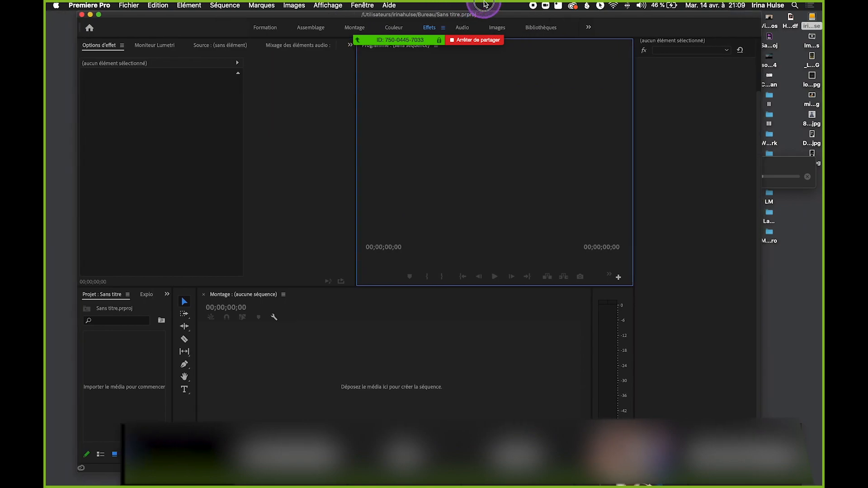
pyautogui.click(784, 162)
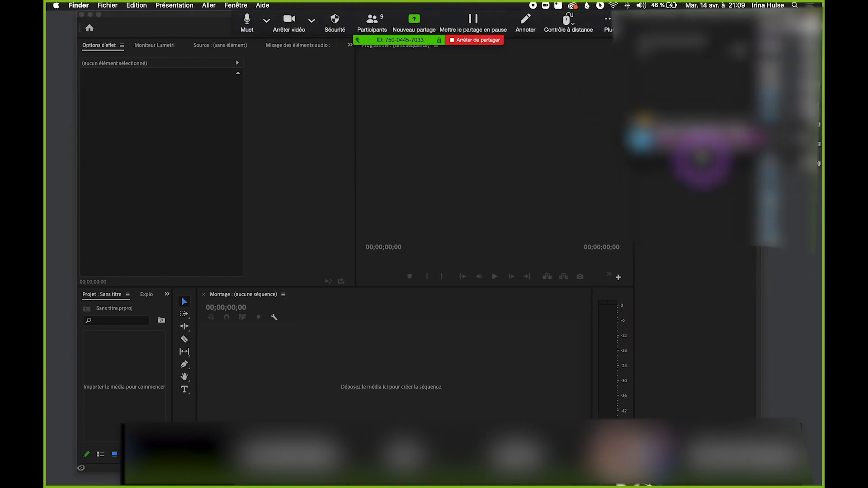
# Open the meeting's participant list and move it clear of the file copy progress window.
pyautogui.click(373, 24)
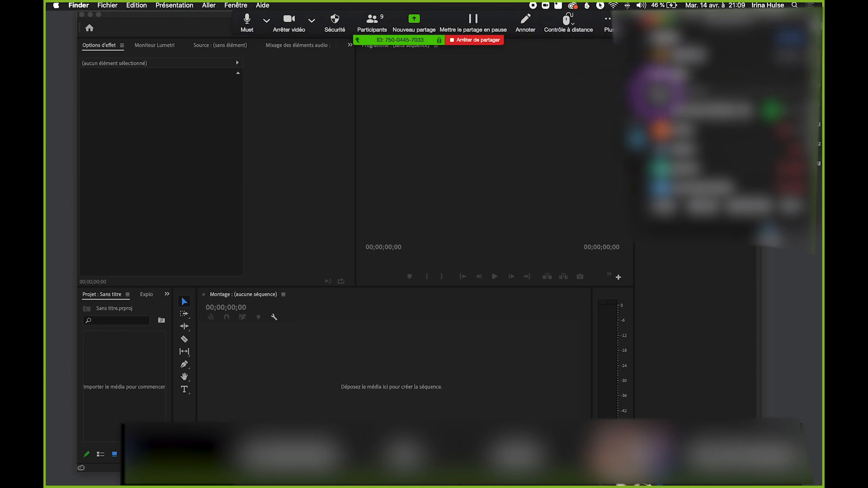
pyautogui.scroll(-3, 713, 105)
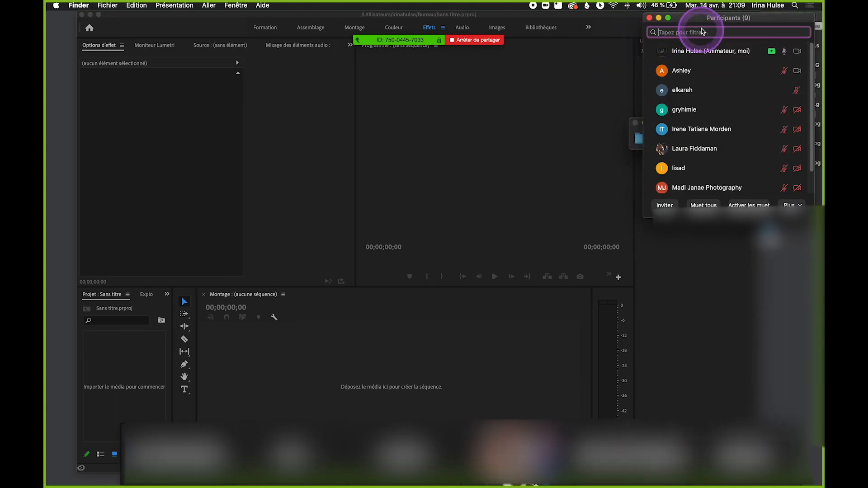
pyautogui.moveTo(704, 18); pyautogui.dragTo(753, 223)
pyautogui.moveTo(696, 126); pyautogui.dragTo(702, 116)
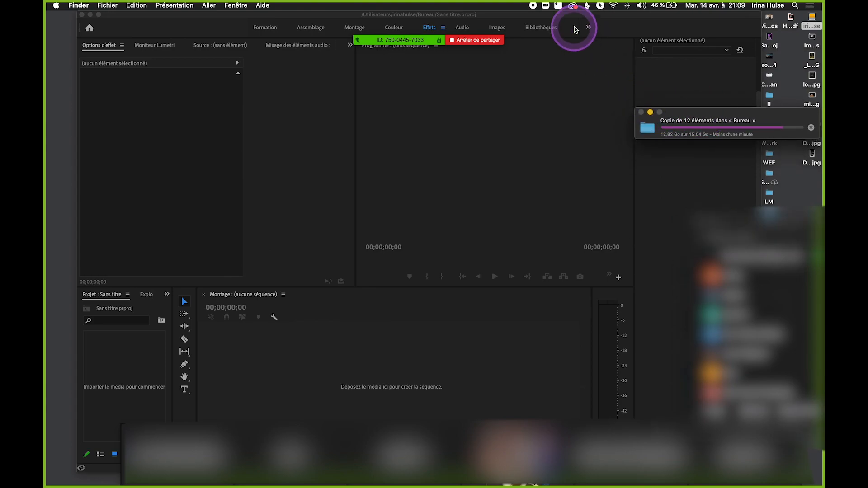
# Shift the Premiere Pro window slightly and park the participant list below the first rows of desktop folders.
pyautogui.moveTo(553, 15)
pyautogui.mouseDown()
pyautogui.moveTo(558, 28)
pyautogui.moveTo(565, 17)
pyautogui.moveTo(546, 14)
pyautogui.mouseUp()
pyautogui.moveTo(773, 216); pyautogui.dragTo(692, 150)
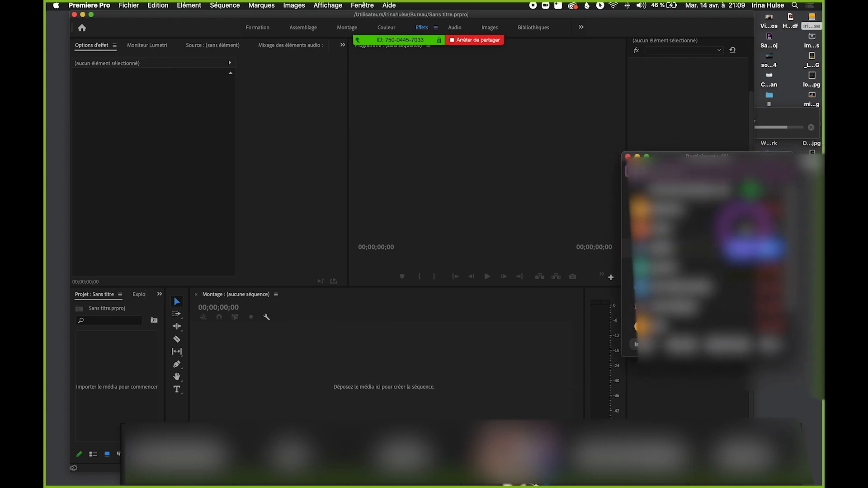
pyautogui.click(651, 148)
pyautogui.moveTo(654, 155); pyautogui.dragTo(672, 162)
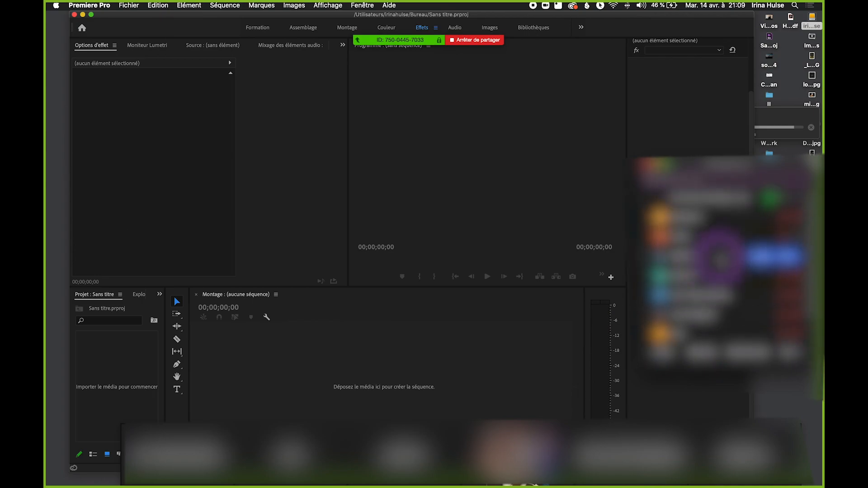
pyautogui.moveTo(720, 153)
pyautogui.mouseDown()
pyautogui.moveTo(729, 154)
pyautogui.moveTo(669, 159)
pyautogui.moveTo(726, 151)
pyautogui.mouseUp()
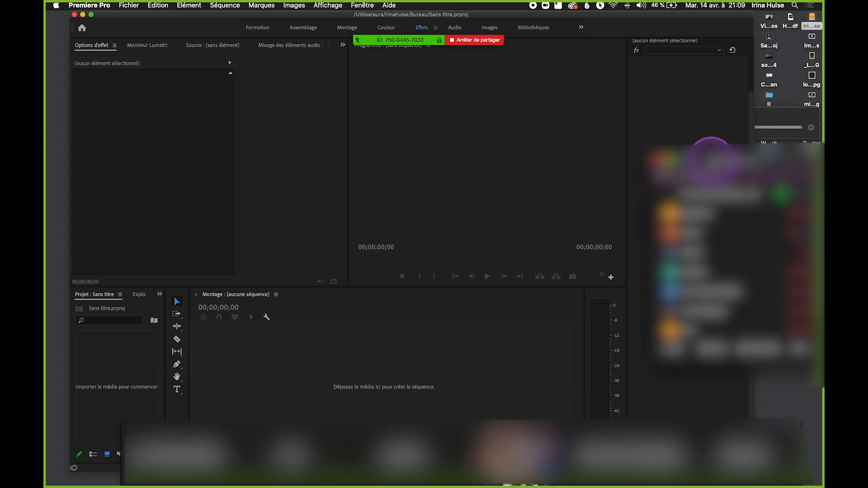
pyautogui.moveTo(697, 184)
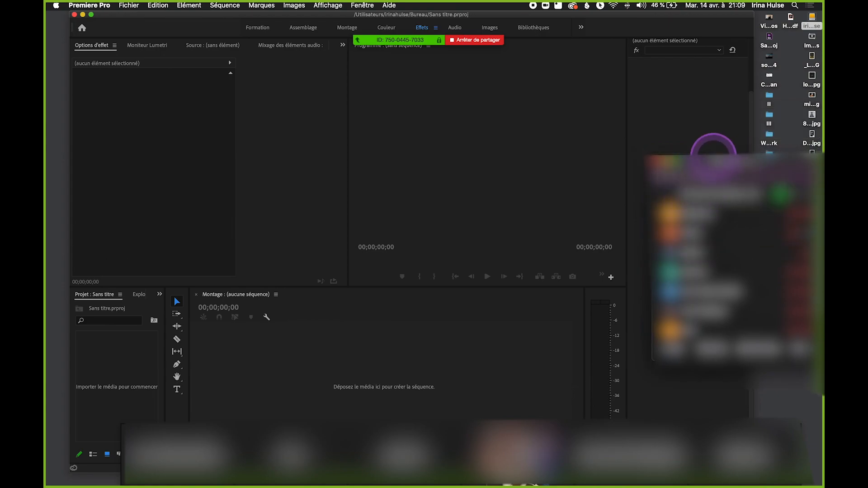
pyautogui.moveTo(718, 155); pyautogui.dragTo(744, 188)
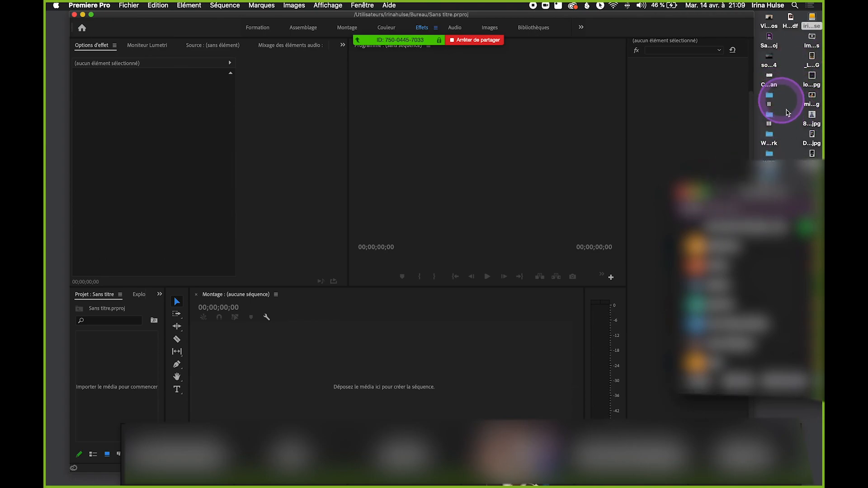
pyautogui.moveTo(783, 195); pyautogui.dragTo(760, 194)
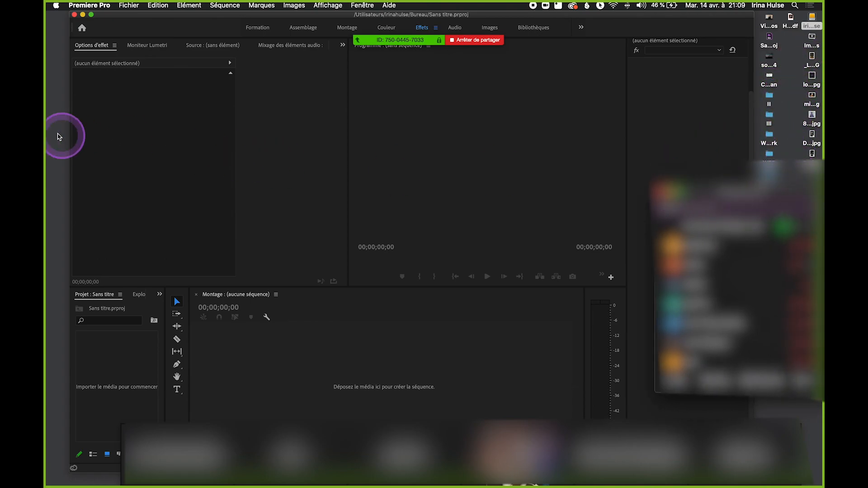
# Open Bureau in Finder and examine the contents of the copied folders II and III.
pyautogui.moveTo(46, 115)
pyautogui.click(54, 82)
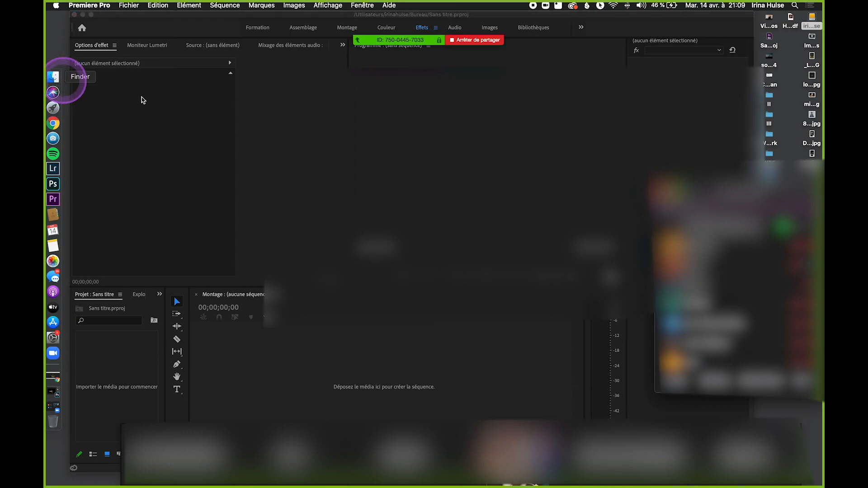
pyautogui.click(547, 160)
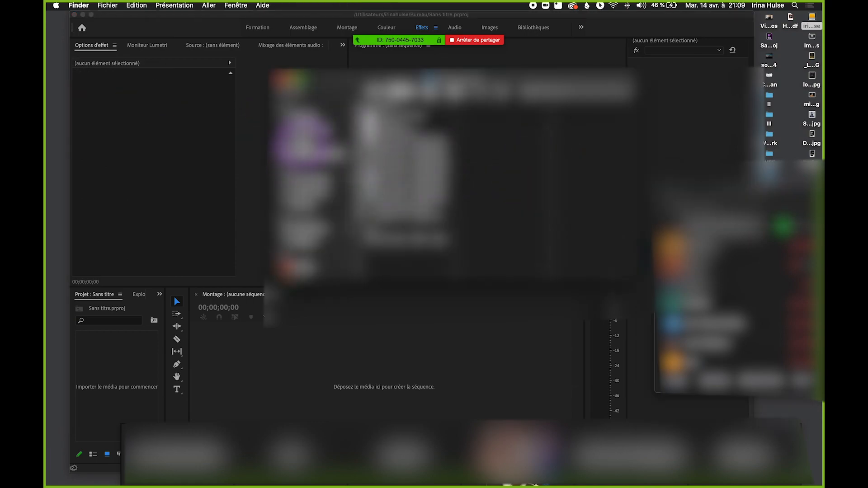
pyautogui.click(304, 141)
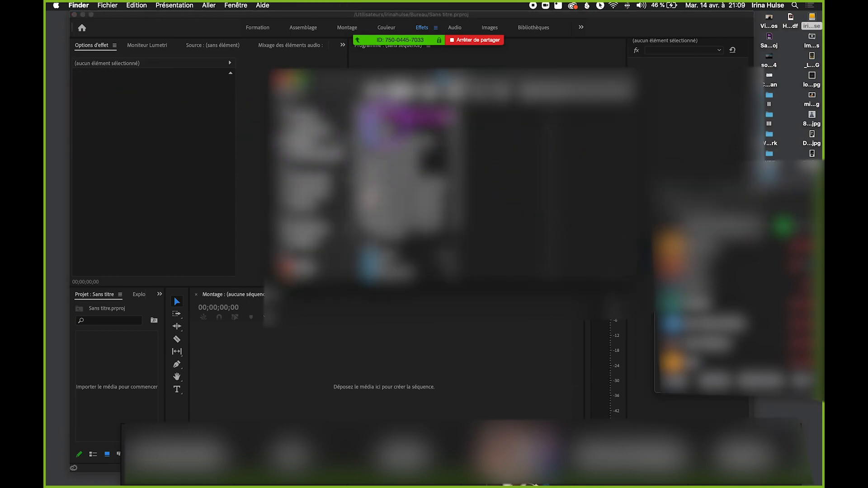
pyautogui.click(421, 124)
pyautogui.click(434, 132)
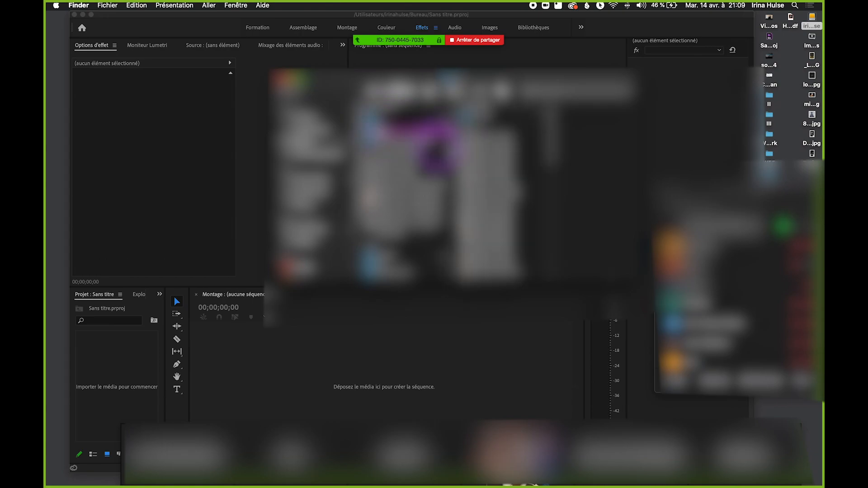
# Move folder III into folder II on Bureau and rename folder II as WEF Vid.
pyautogui.click(402, 126)
pyautogui.click(399, 121)
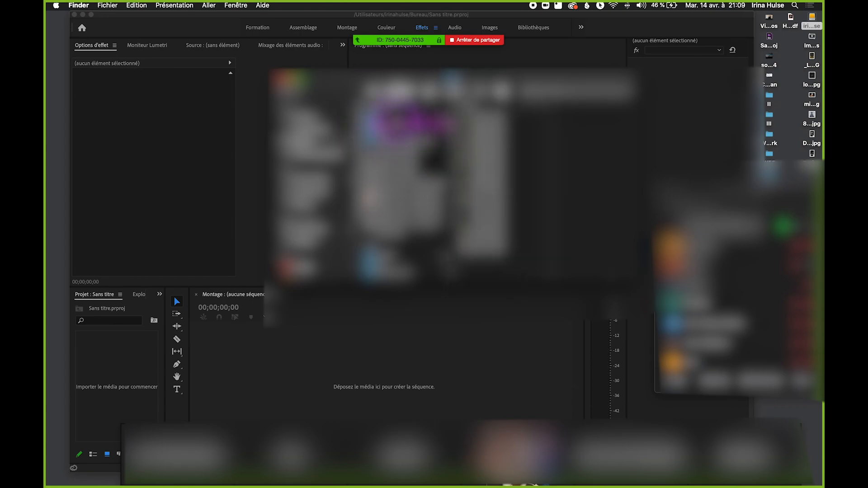
pyautogui.click(377, 117)
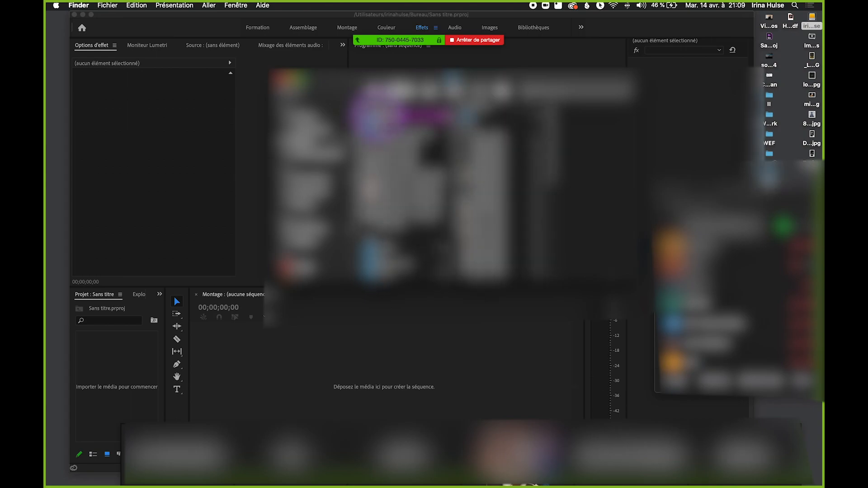
pyautogui.press('Return')
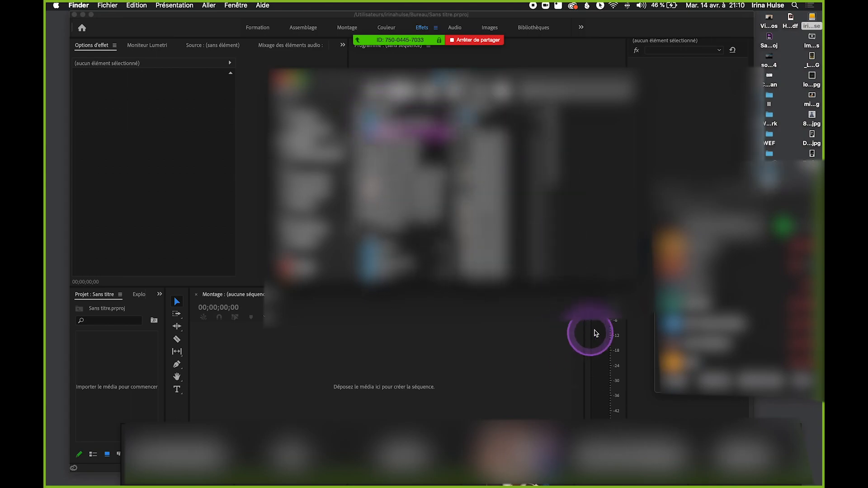
# Try to move the MP4 clips from folder III into WEF Vid, without replacing the existing files.
pyautogui.scroll(-2, 776, 264)
pyautogui.moveTo(401, 46)
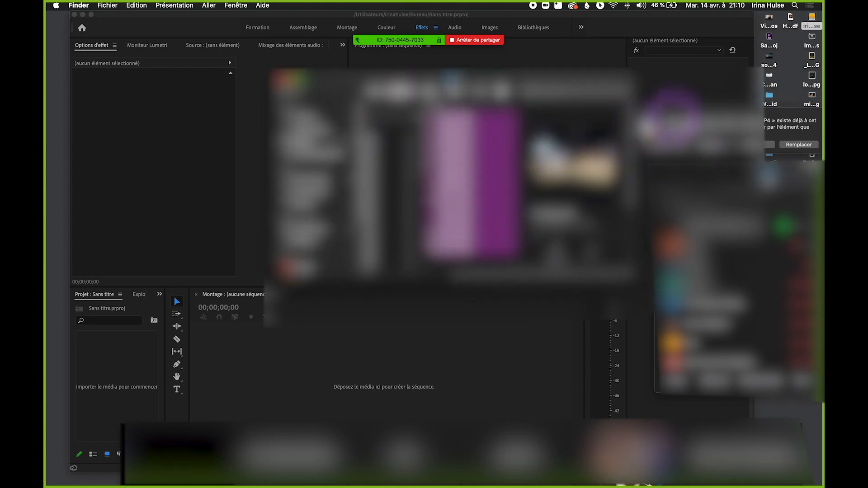
pyautogui.click(722, 145)
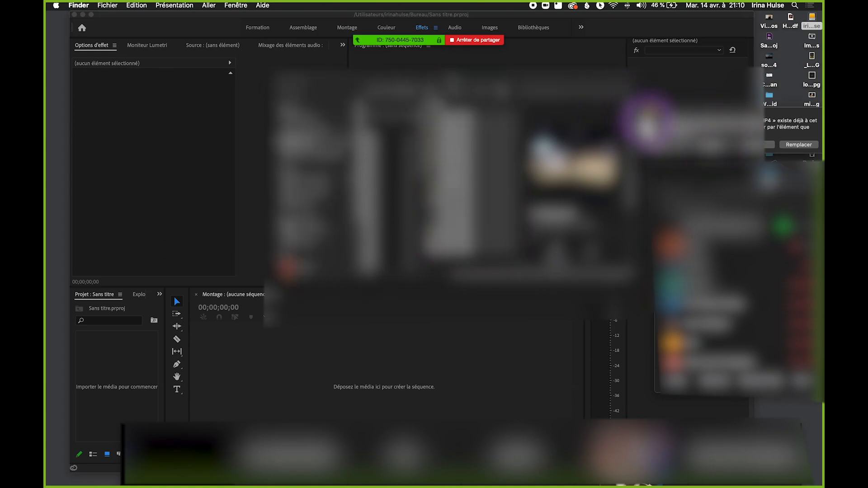
pyautogui.click(644, 144)
pyautogui.click(717, 145)
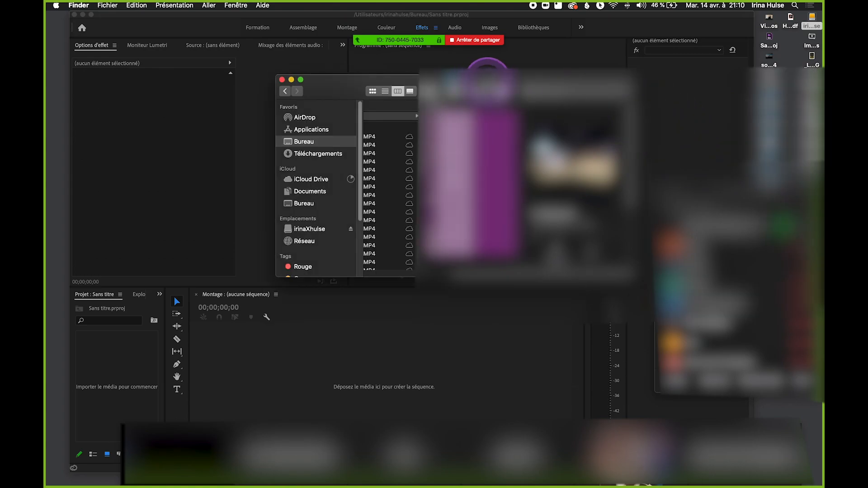
# Enlarge the WEF Vid Finder window and position it so the Premiere Pro project panel is uncovered.
pyautogui.moveTo(485, 80); pyautogui.dragTo(650, 75)
pyautogui.click(564, 147)
pyautogui.moveTo(442, 275); pyautogui.dragTo(326, 335)
pyautogui.moveTo(501, 75); pyautogui.dragTo(604, 64)
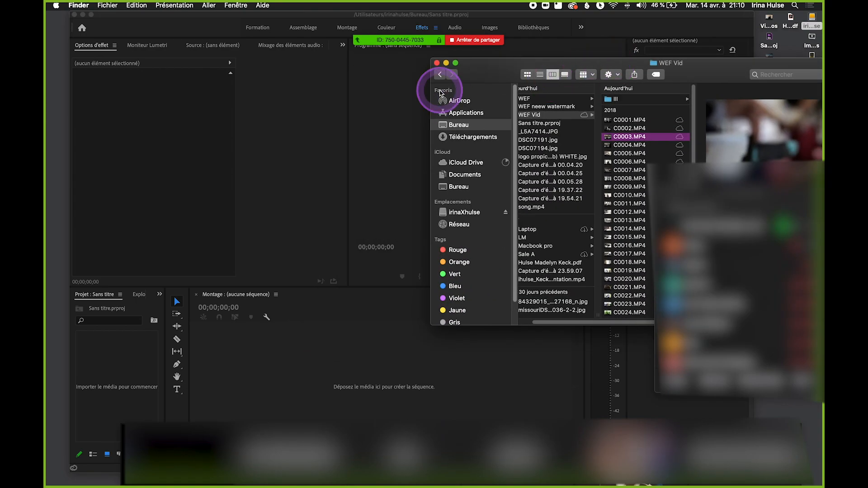
# Create a new bin named Footage in the project panel.
pyautogui.click(118, 383)
pyautogui.click(119, 365)
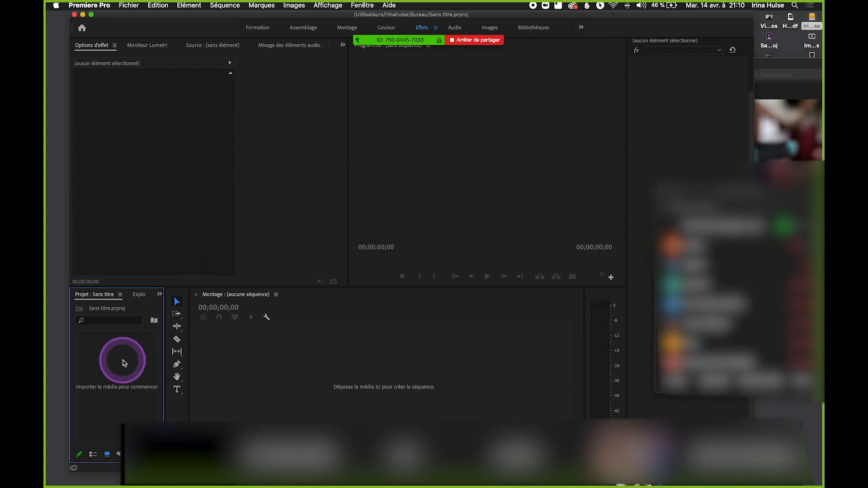
pyautogui.rightClick(122, 364)
pyautogui.click(145, 333)
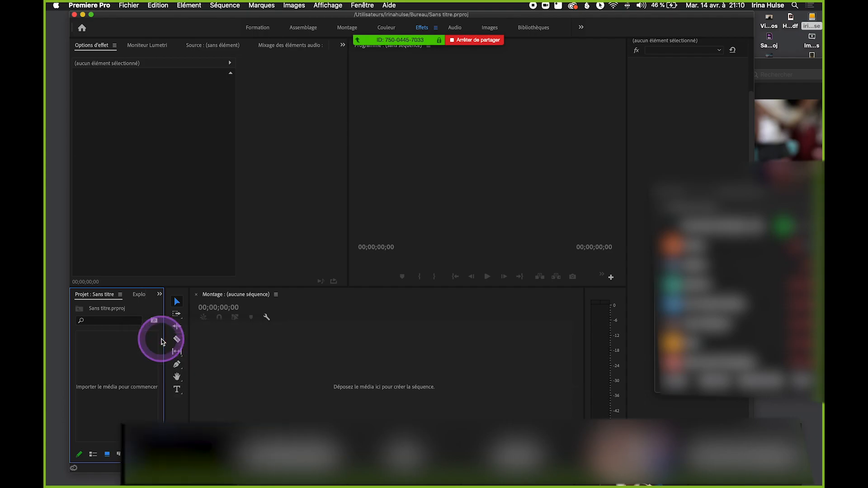
pyautogui.write('Footage')
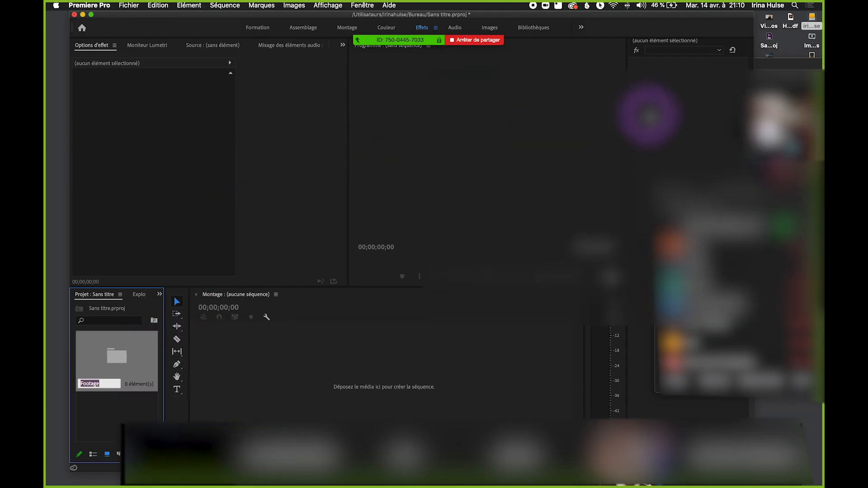
# Open the Footage bin and import the MP4 clips from the WEF Vid folder into it.
pyautogui.click(813, 67)
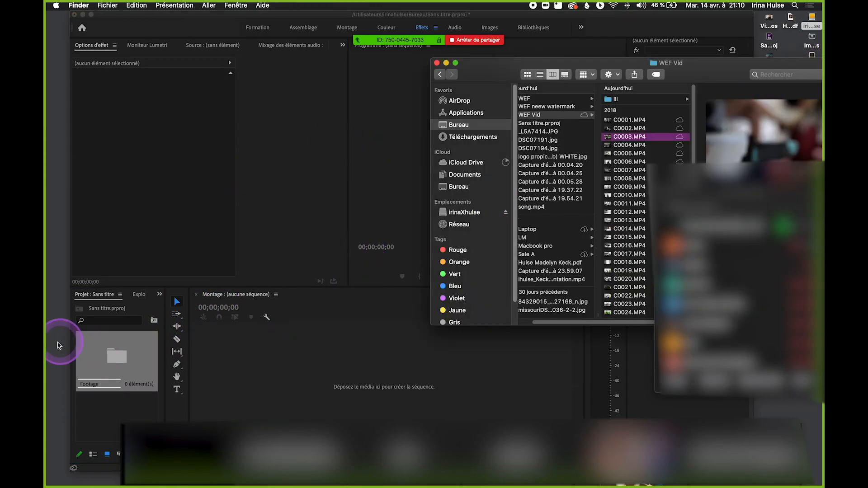
pyautogui.click(96, 363)
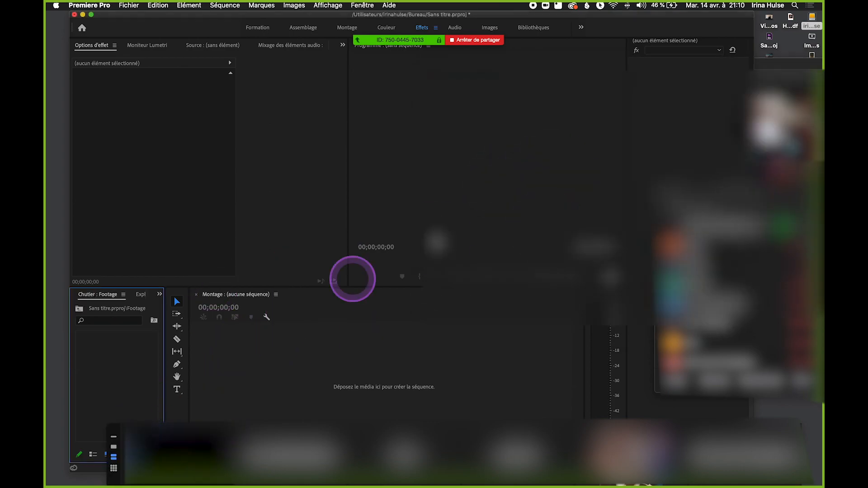
pyautogui.click(800, 145)
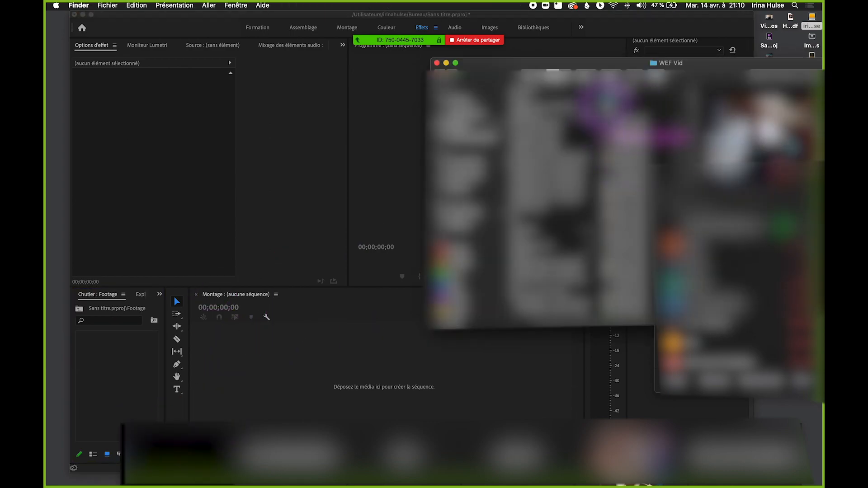
pyautogui.click(569, 116)
pyautogui.moveTo(675, 121); pyautogui.dragTo(603, 363)
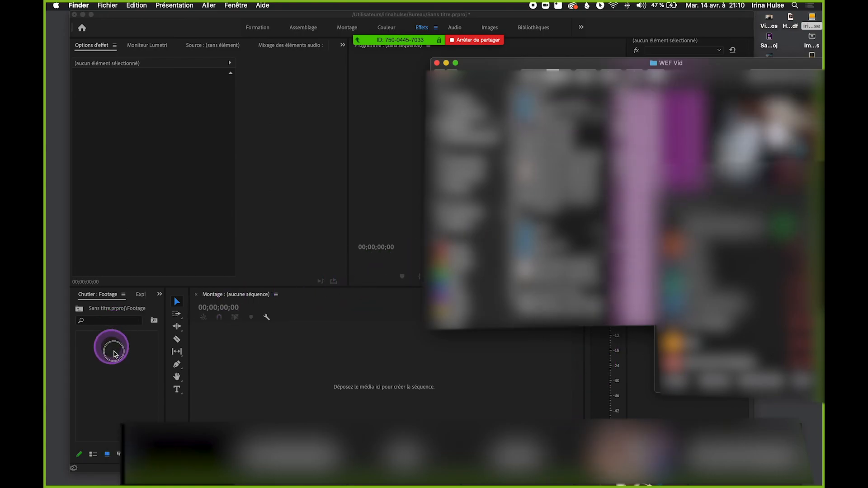
pyautogui.moveTo(151, 357); pyautogui.dragTo(128, 325)
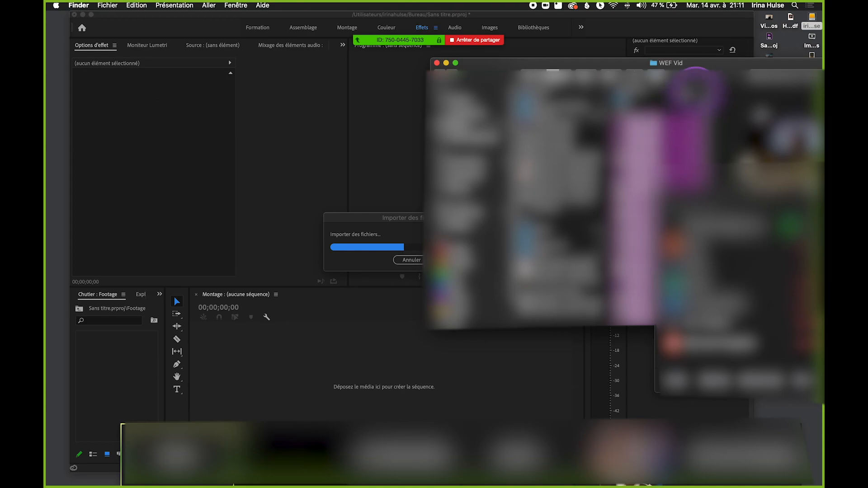
# Select the MP4 clips in the III subfolder of WEF Vid and import them into the Footage bin.
pyautogui.click(661, 99)
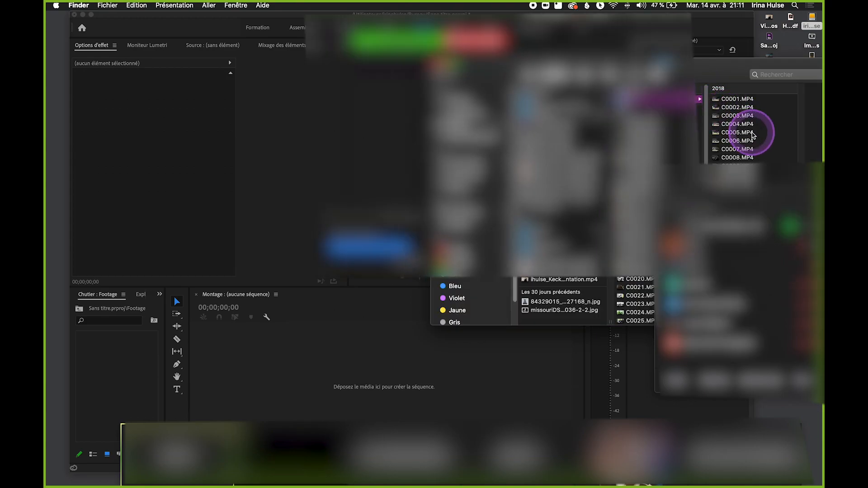
pyautogui.moveTo(737, 71); pyautogui.dragTo(685, 29)
pyautogui.moveTo(723, 62); pyautogui.dragTo(689, 368)
pyautogui.click(741, 72)
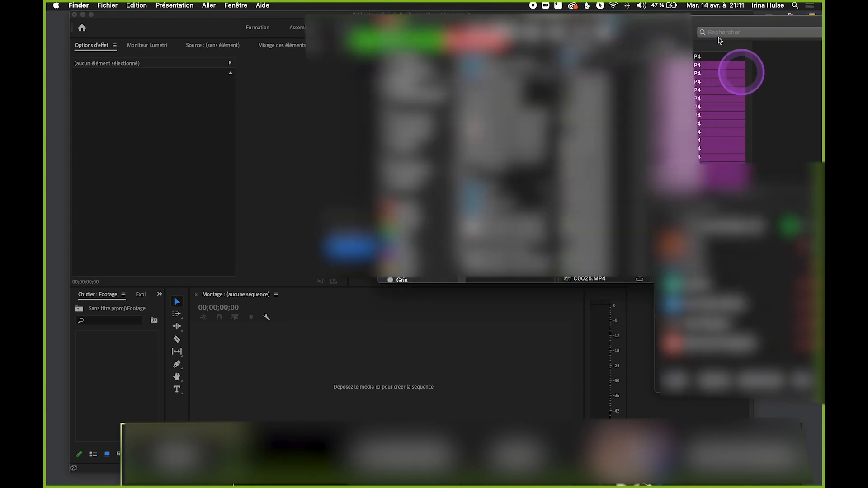
pyautogui.moveTo(691, 30); pyautogui.dragTo(576, 26)
pyautogui.click(561, 221)
pyautogui.moveTo(589, 227); pyautogui.dragTo(568, 37)
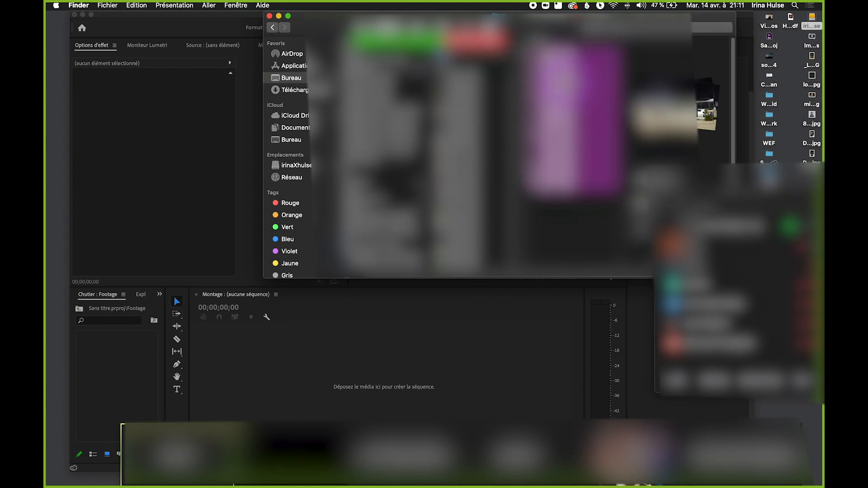
pyautogui.moveTo(426, 226); pyautogui.dragTo(116, 365)
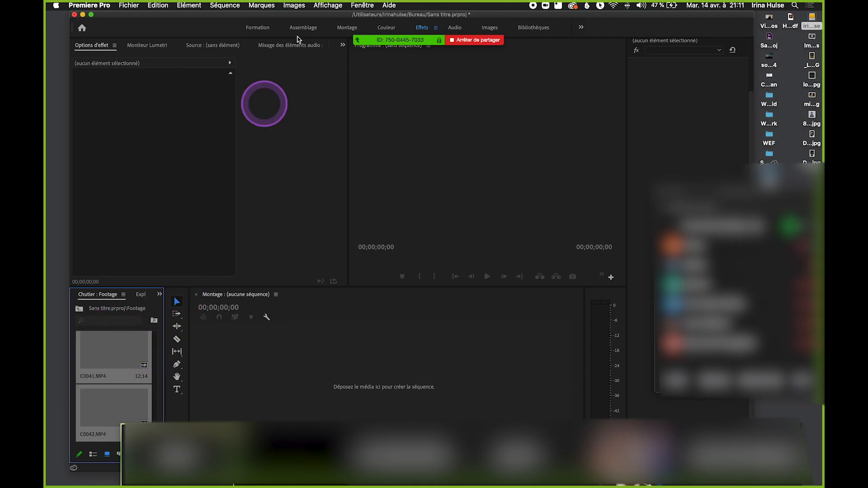
# Shift the Premiere Pro window slightly and collapse the meeting's video strip to the active-speaker label to uncover the timeline.
pyautogui.moveTo(327, 11); pyautogui.dragTo(309, 12)
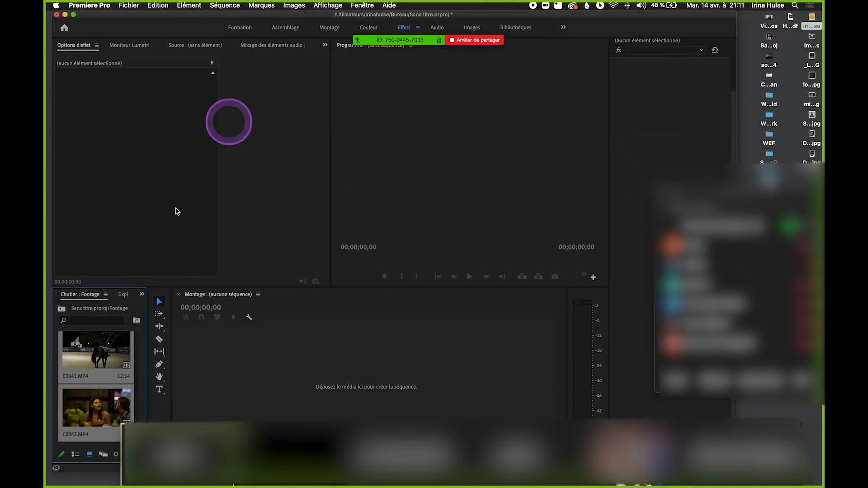
pyautogui.click(152, 303)
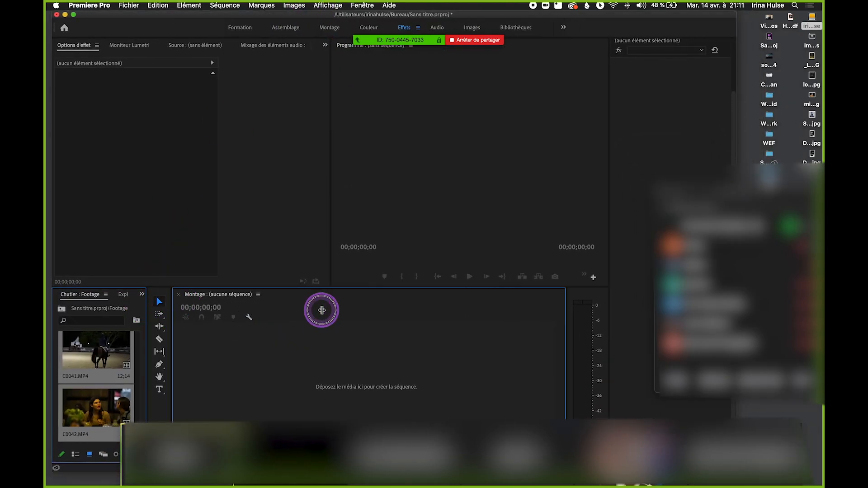
pyautogui.click(117, 431)
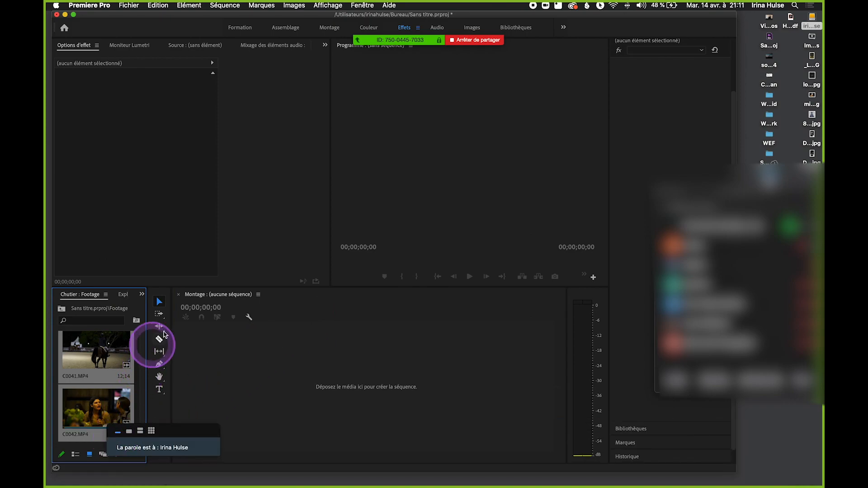
# Move the meeting's active-speaker label off the project panel and widen the Footage bin to show three columns of clip thumbnails.
pyautogui.moveTo(154, 417); pyautogui.dragTo(778, 438)
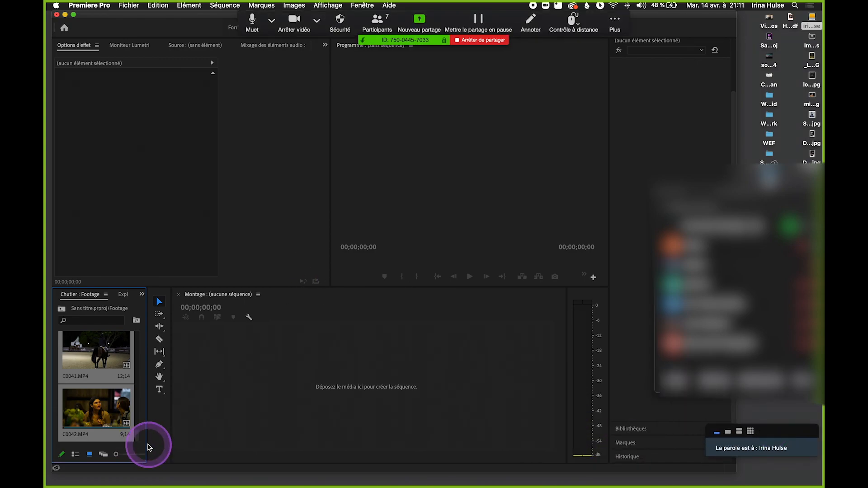
pyautogui.moveTo(147, 445); pyautogui.dragTo(316, 463)
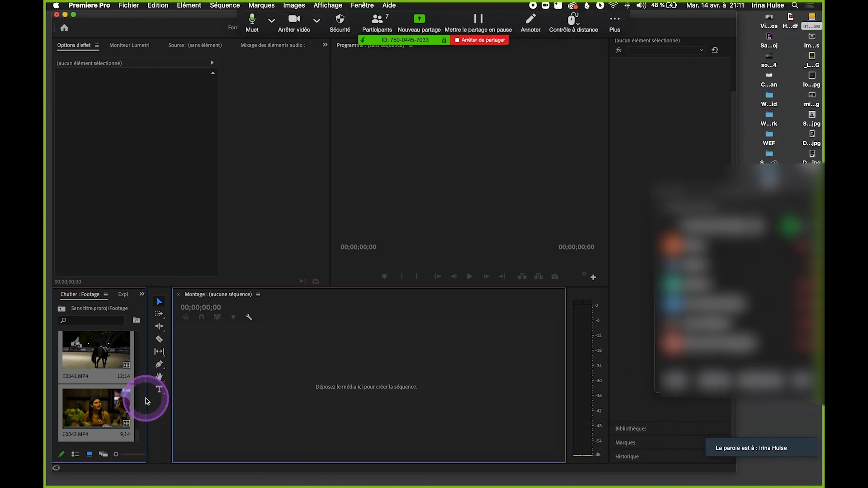
pyautogui.moveTo(178, 403); pyautogui.dragTo(261, 408)
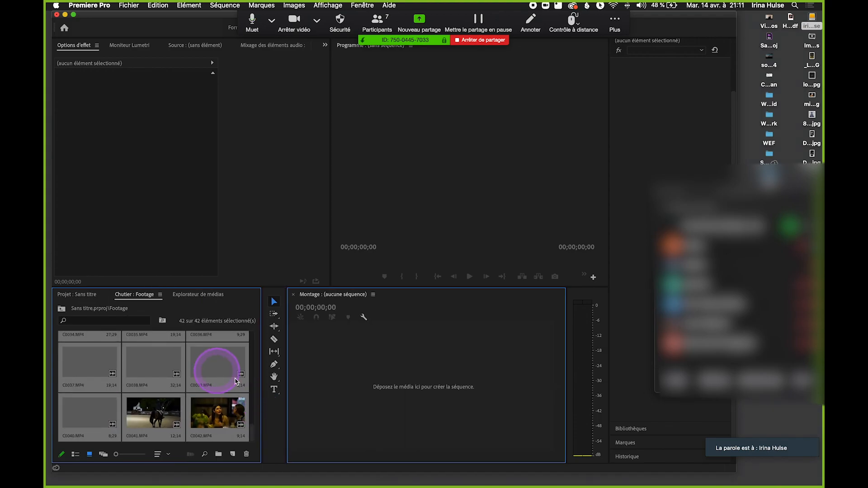
pyautogui.moveTo(256, 372); pyautogui.dragTo(266, 333)
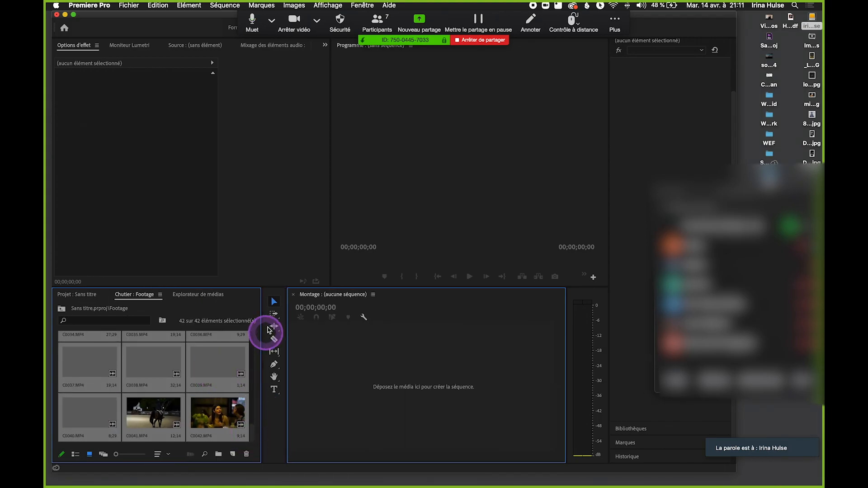
pyautogui.scroll(2, 223, 325)
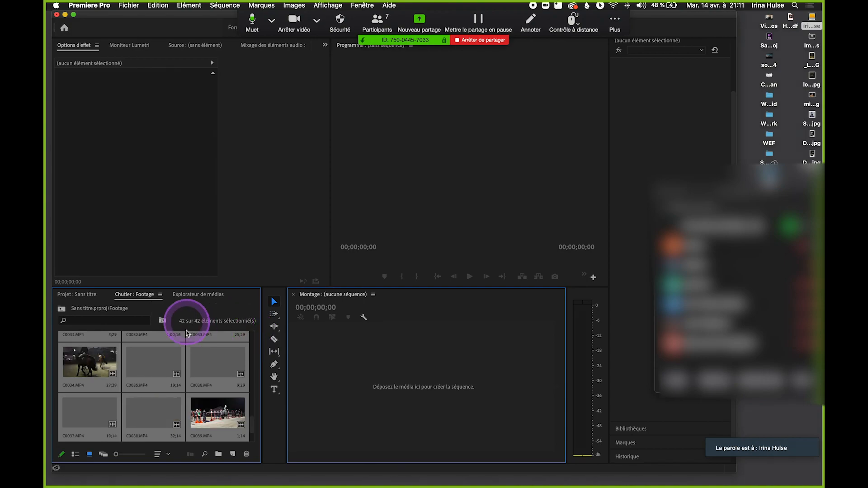
pyautogui.scroll(1, 68, 315)
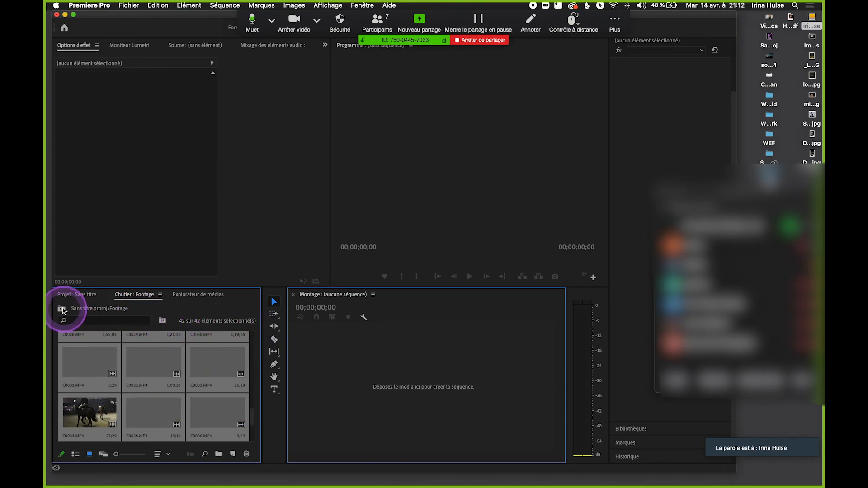
pyautogui.scroll(2, 61, 310)
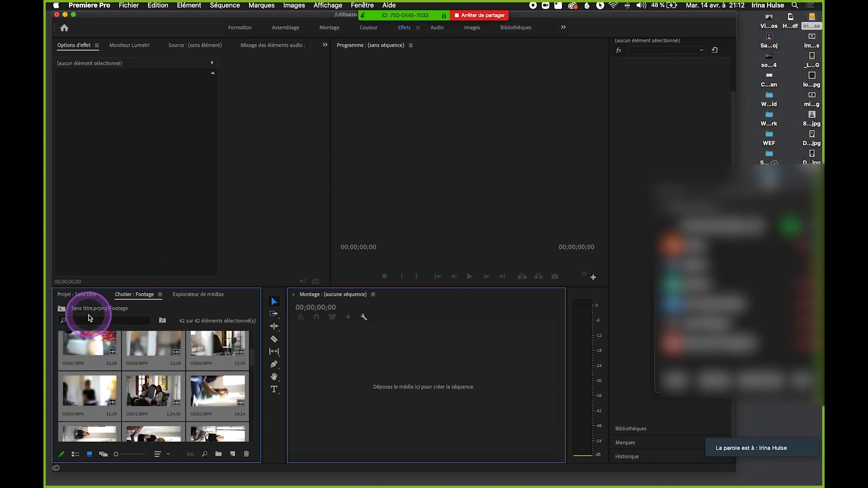
# Return to the project's root level and switch to a Finder window.
pyautogui.click(62, 309)
pyautogui.click(212, 367)
pyautogui.moveTo(46, 139)
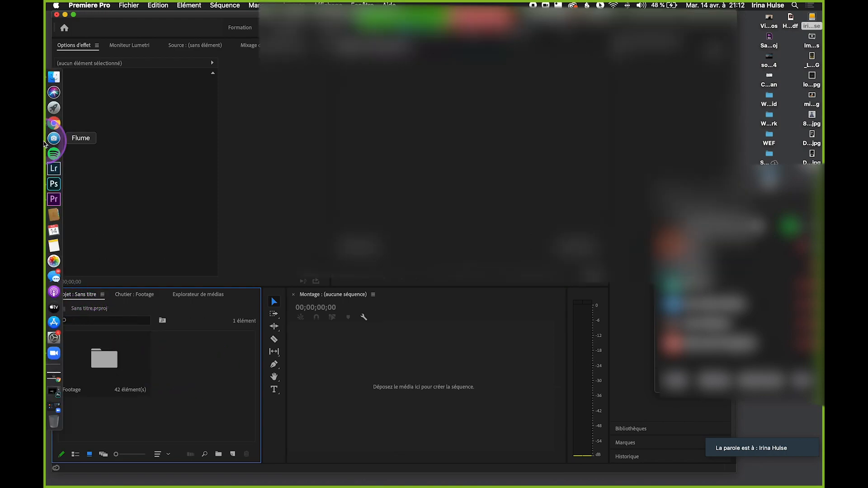
pyautogui.click(49, 81)
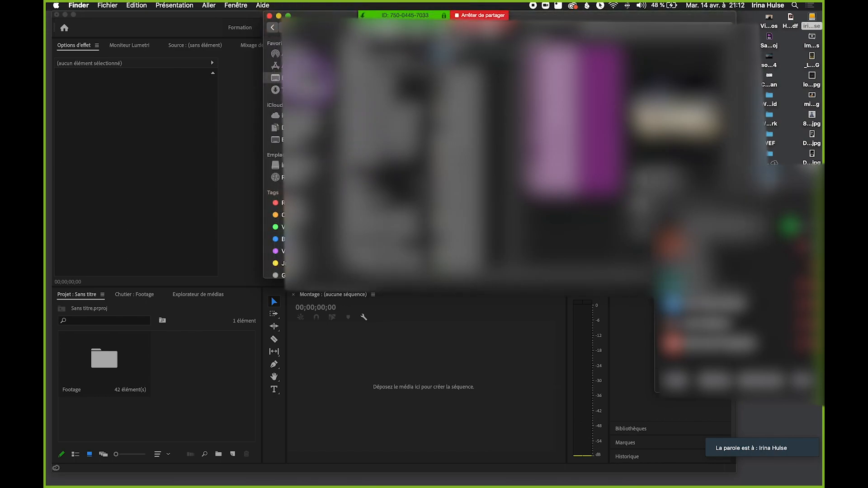
# Locate song.mp4 in Finder, import it at the project root beside the Footage bin, and save the project.
pyautogui.moveTo(333, 27); pyautogui.dragTo(364, 42)
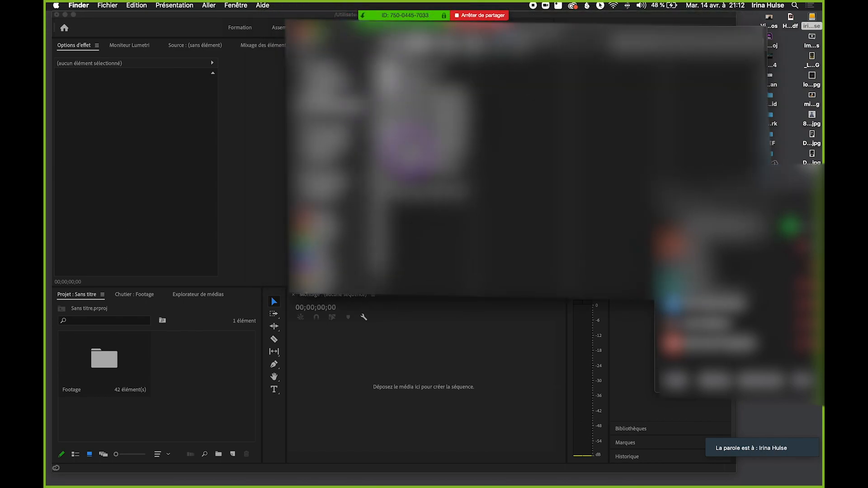
pyautogui.click(425, 168)
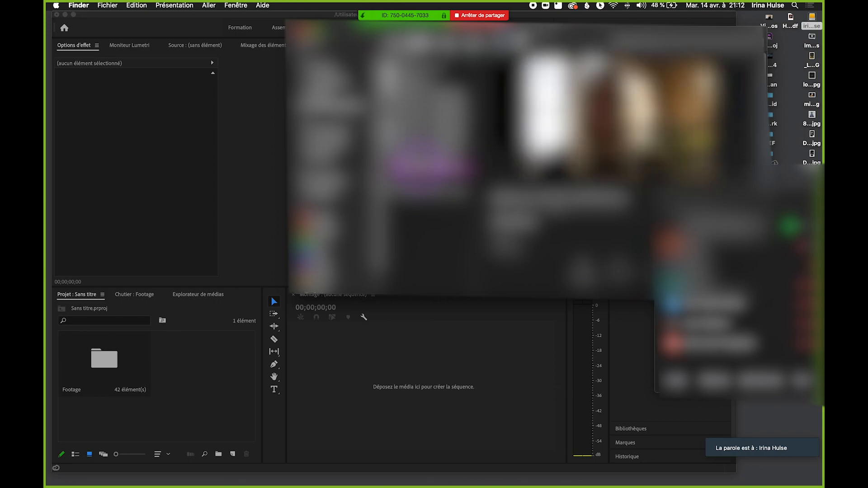
pyautogui.click(424, 153)
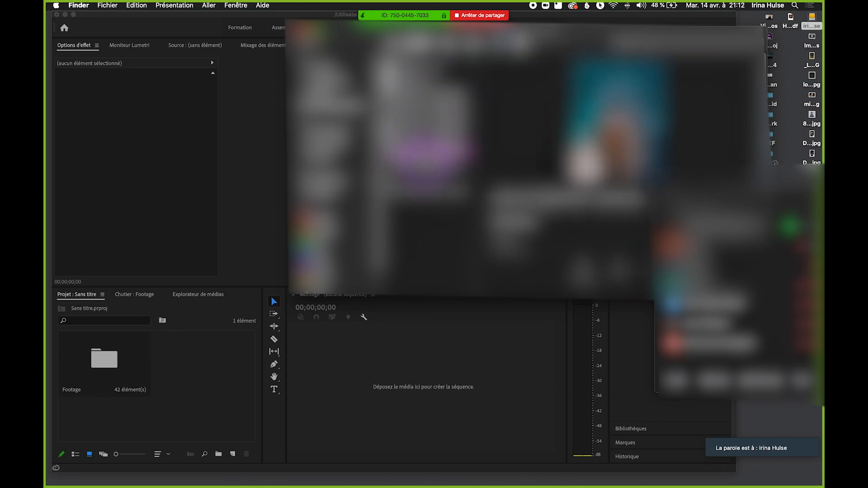
pyautogui.click(425, 168)
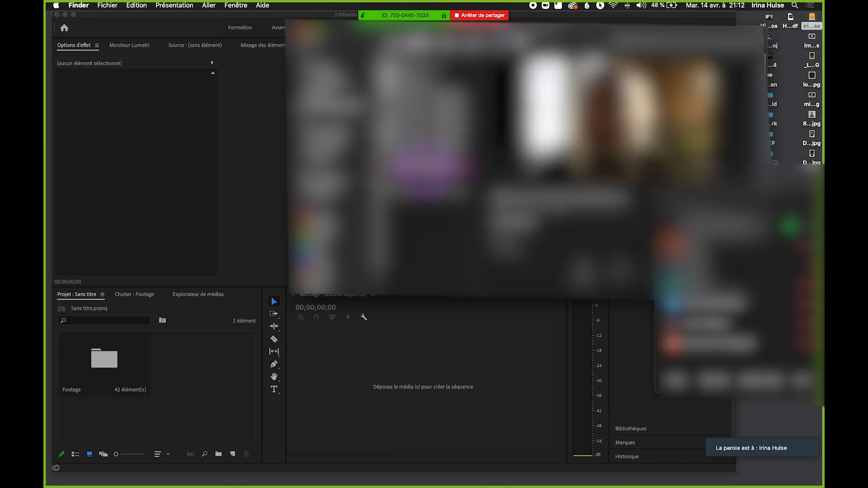
pyautogui.press('Up')
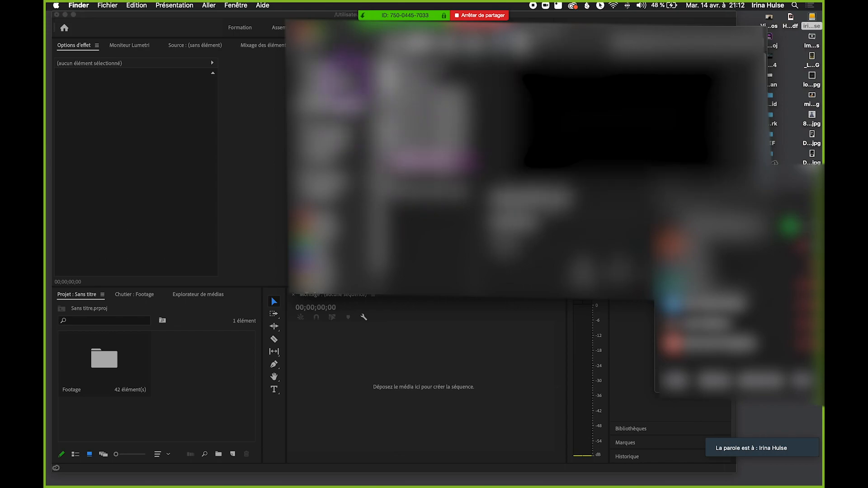
pyautogui.click(349, 101)
pyautogui.click(436, 198)
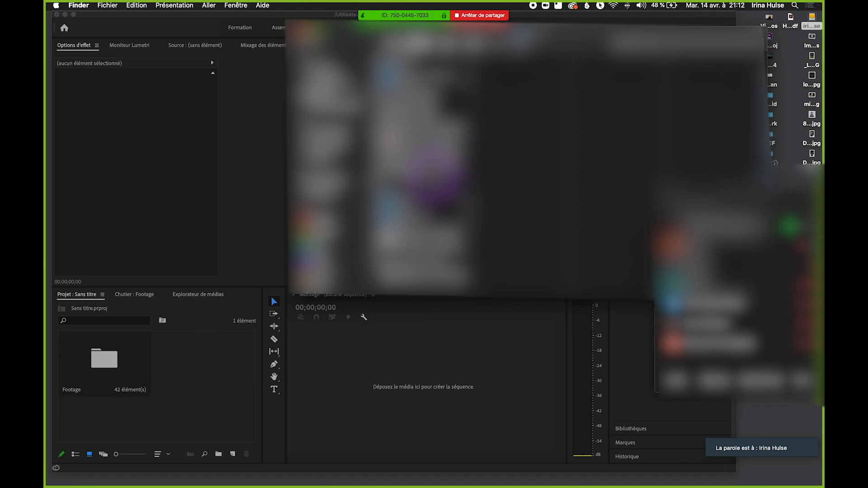
pyautogui.moveTo(437, 199); pyautogui.dragTo(213, 348)
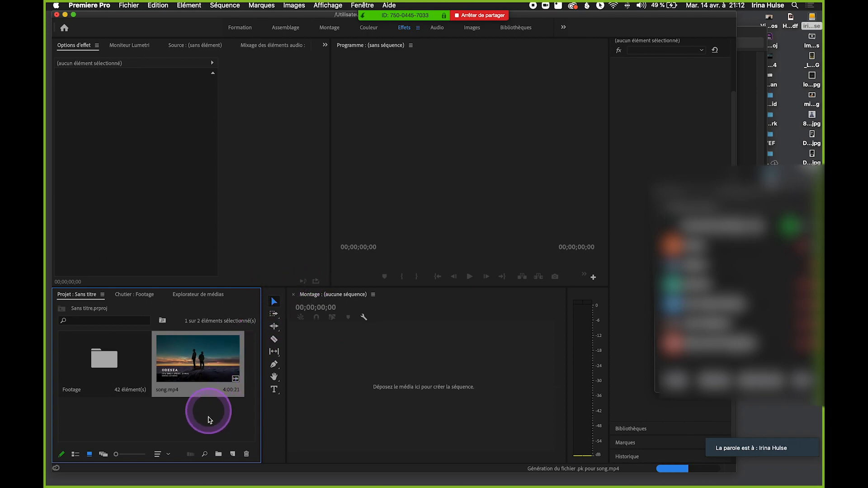
pyautogui.click(172, 411)
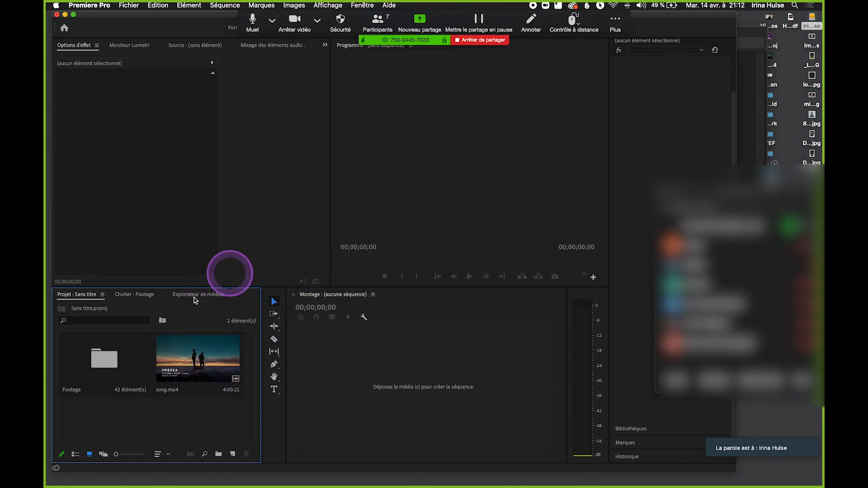
pyautogui.press('super+s')
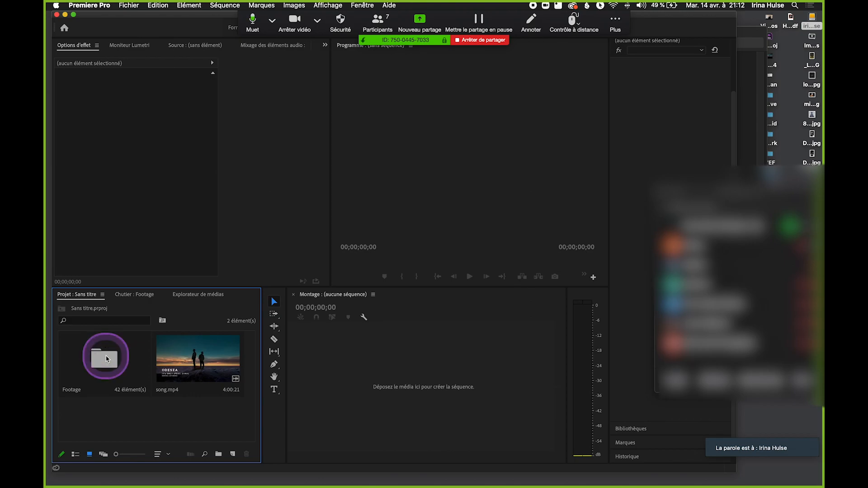
# Open the Footage bin and create a new sequence by placing the white-horse clip C0035.MP4 in the empty timeline.
pyautogui.click(107, 360)
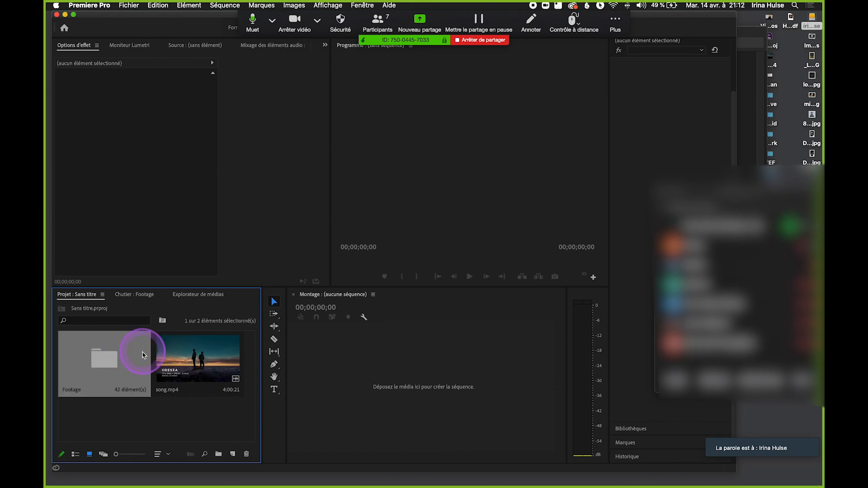
pyautogui.doubleClick(104, 360)
pyautogui.press('super+a')
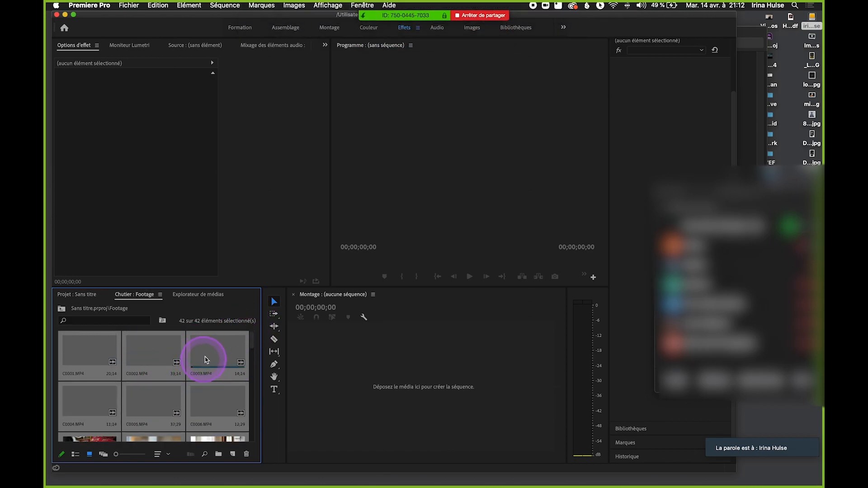
pyautogui.click(204, 360)
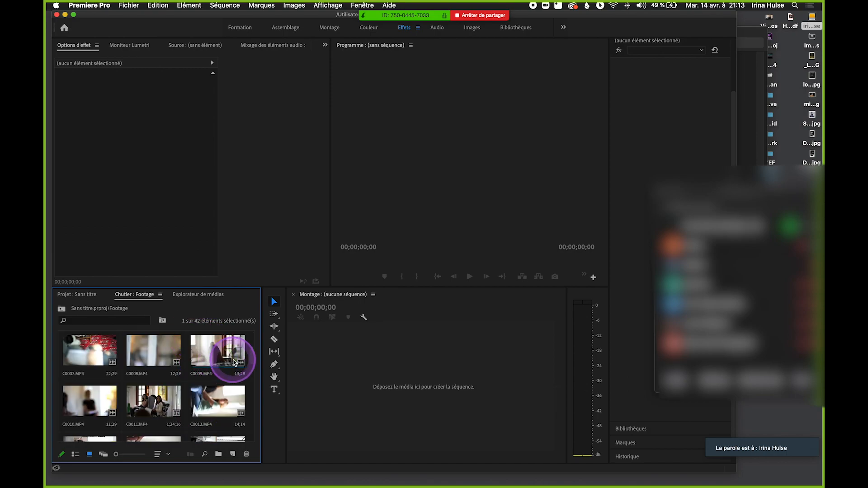
pyautogui.moveTo(249, 347); pyautogui.dragTo(237, 453)
pyautogui.scroll(2, 222, 379)
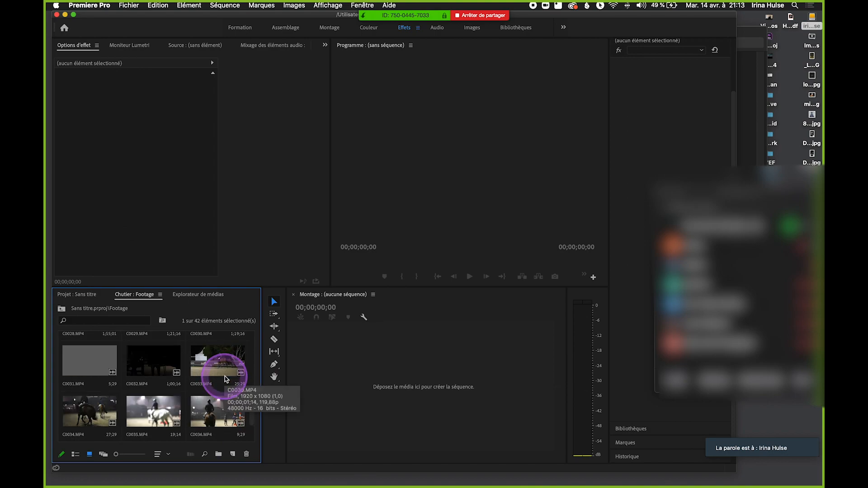
pyautogui.scroll(-1, 216, 384)
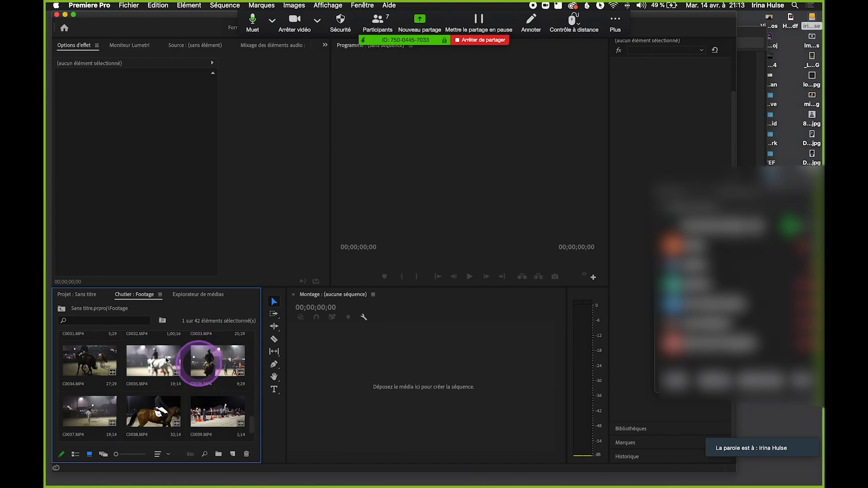
pyautogui.click(335, 382)
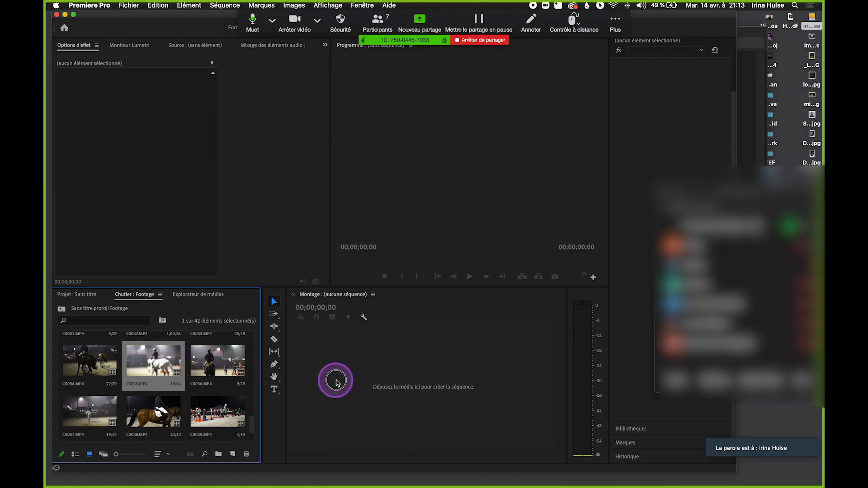
pyautogui.moveTo(335, 381); pyautogui.dragTo(403, 306)
pyautogui.moveTo(256, 411); pyautogui.dragTo(333, 357)
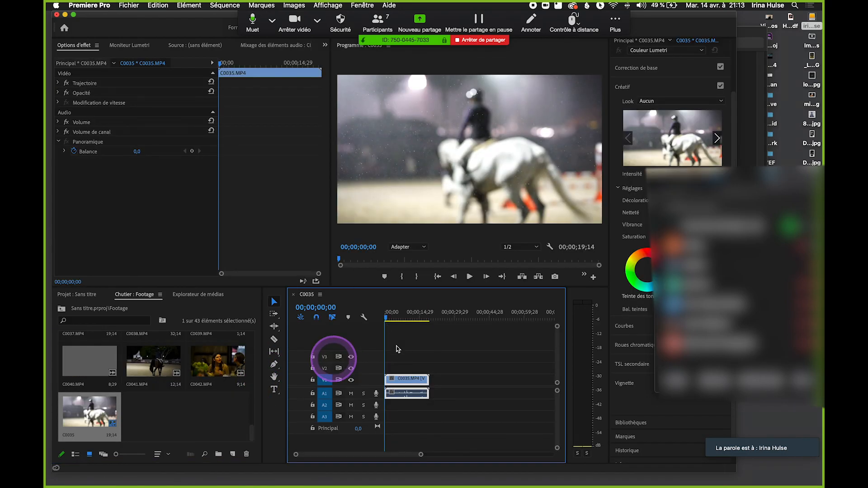
# Deselect the C0035.MP4 clip in the timeline and save the project.
pyautogui.click(397, 349)
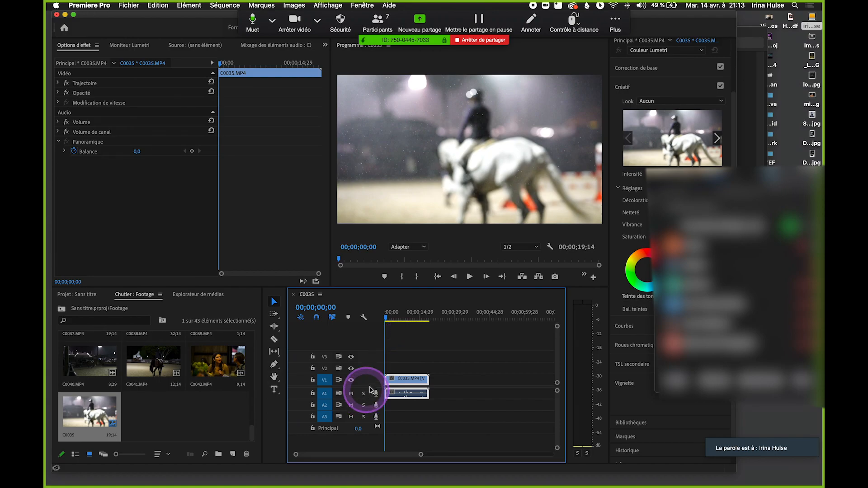
pyautogui.click(414, 386)
pyautogui.press('super+s')
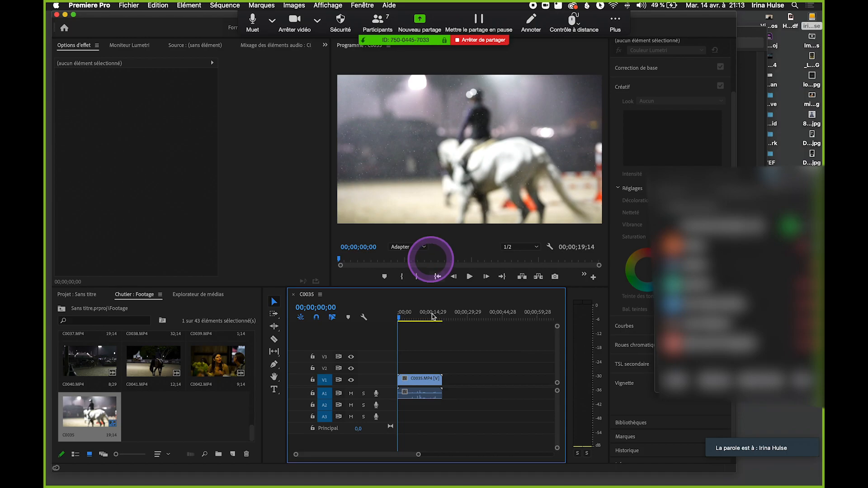
pyautogui.scroll(3, 417, 391)
pyautogui.scroll(2, 419, 385)
pyautogui.press('super+s')
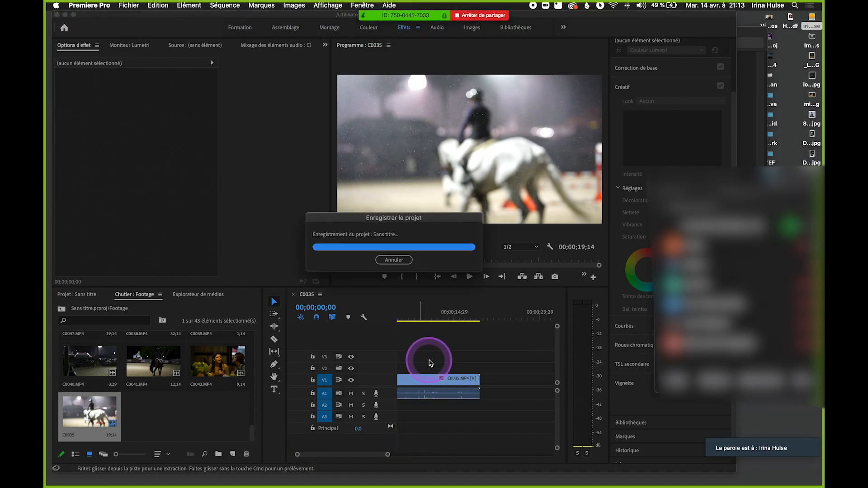
# Widen the timeline panel by narrowing the project panel, and adjust the timeline zoom to fit the whole C0035.MP4 clip with space after it.
pyautogui.scroll(2, 425, 382)
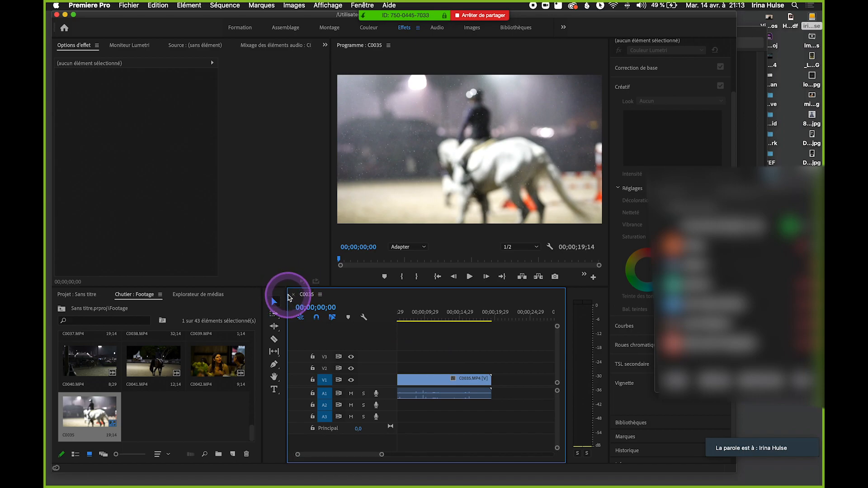
pyautogui.moveTo(287, 295); pyautogui.dragTo(123, 303)
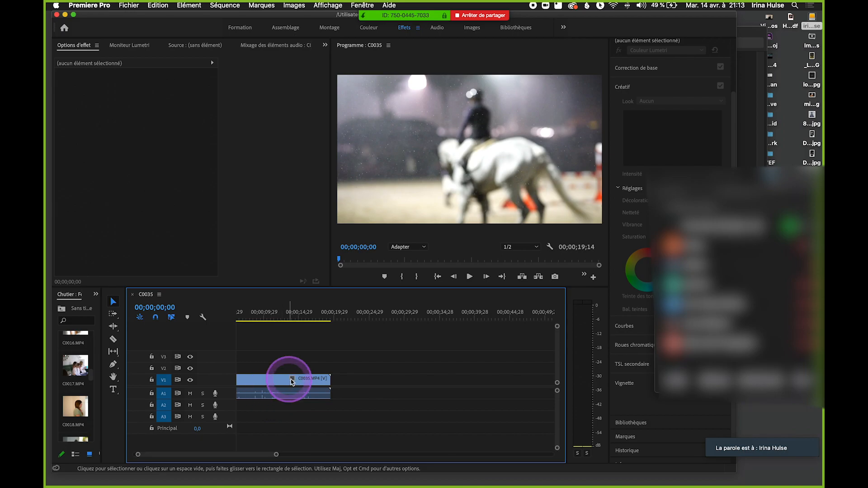
pyautogui.scroll(2, 235, 452)
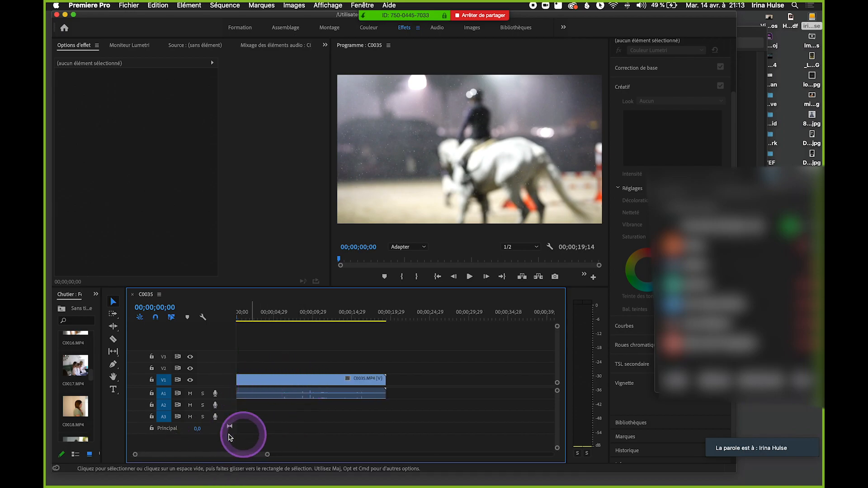
pyautogui.moveTo(267, 454); pyautogui.dragTo(163, 456)
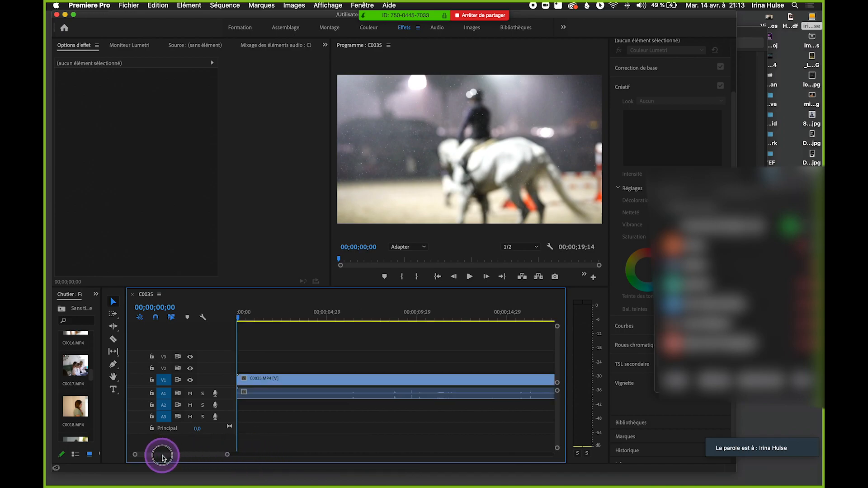
pyautogui.press('-')
pyautogui.press('-')
pyautogui.press('=')
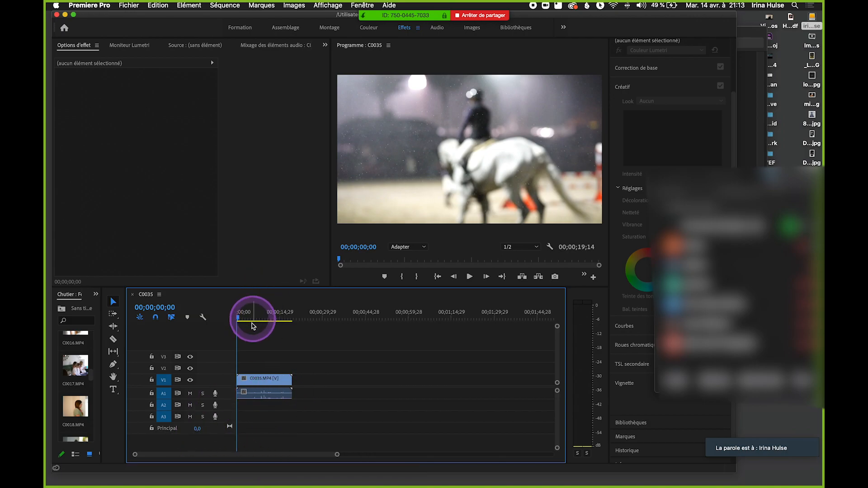
# Move the playhead to 00;00;12;14, select the C0035.MP4 clip in the timeline and unlink its audio from its video.
pyautogui.moveTo(251, 319); pyautogui.dragTo(315, 367)
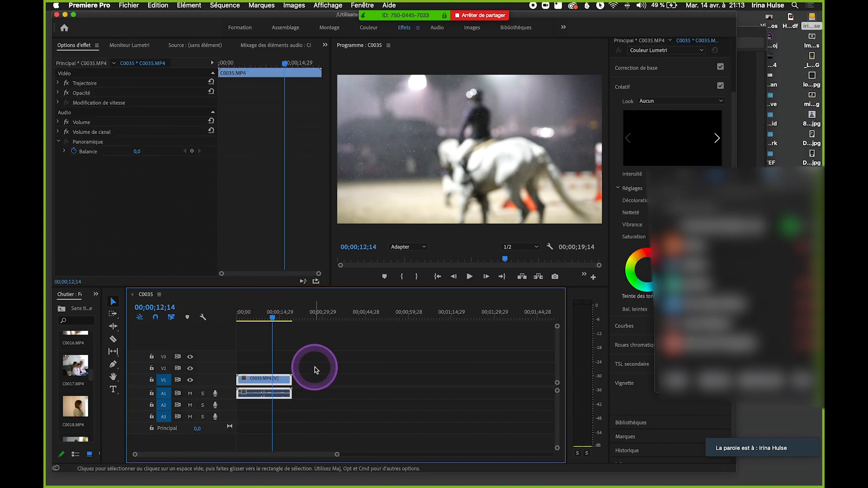
pyautogui.press('super+l')
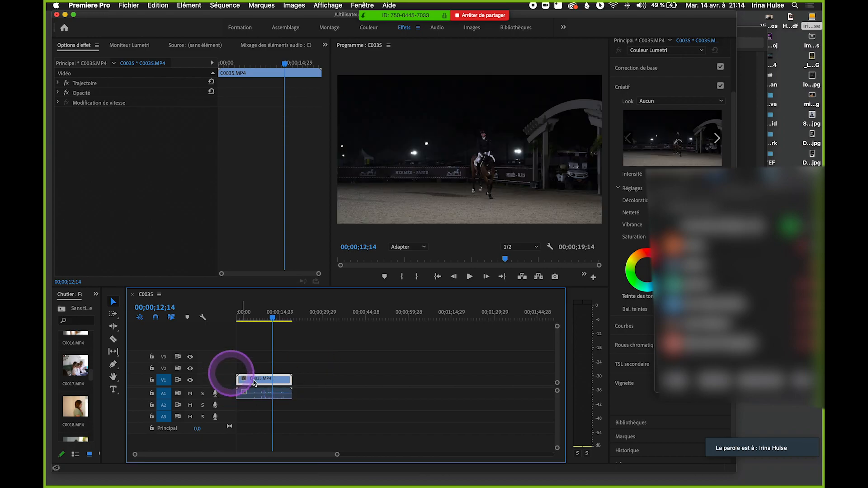
# Delete the unlinked audio of the C0035.MP4 clip from track A1.
pyautogui.press('=')
pyautogui.click(293, 397)
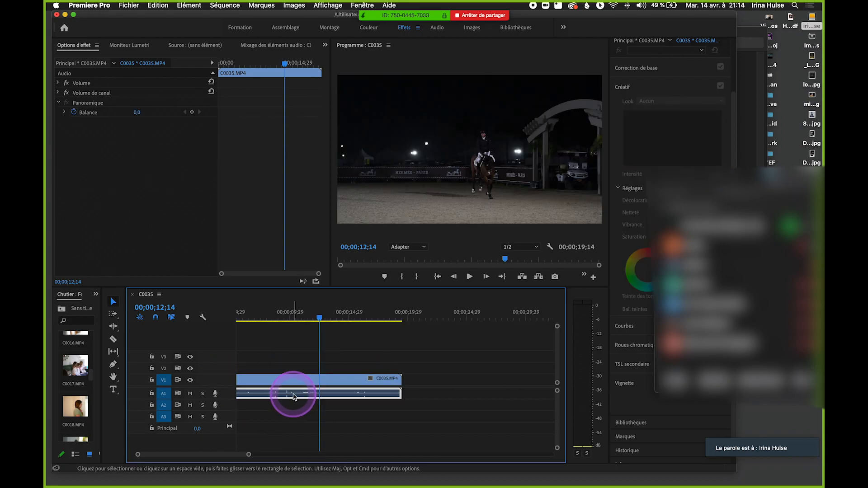
pyautogui.press('Delete')
# Split the C0035.MP4 video clip about 1 second from its start and shift the remainder about 5 seconds later on V1.
pyautogui.moveTo(280, 315); pyautogui.dragTo(45, 314)
pyautogui.moveTo(263, 315); pyautogui.dragTo(200, 316)
pyautogui.press('space')
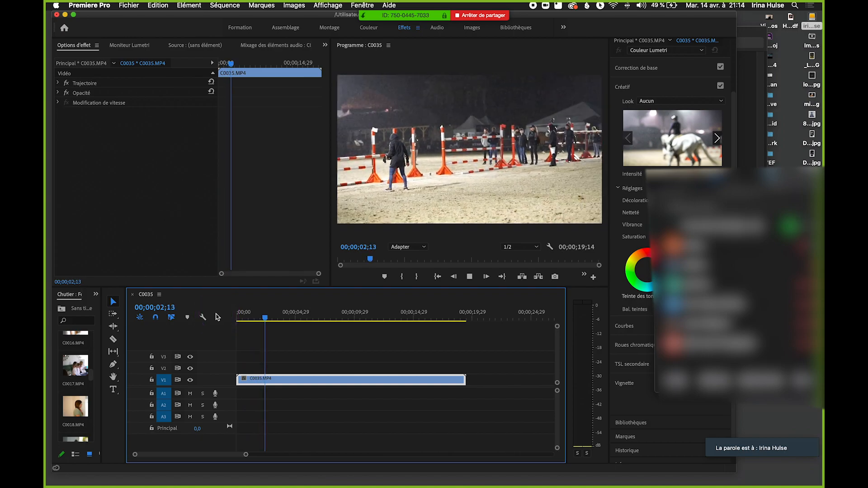
pyautogui.press('space')
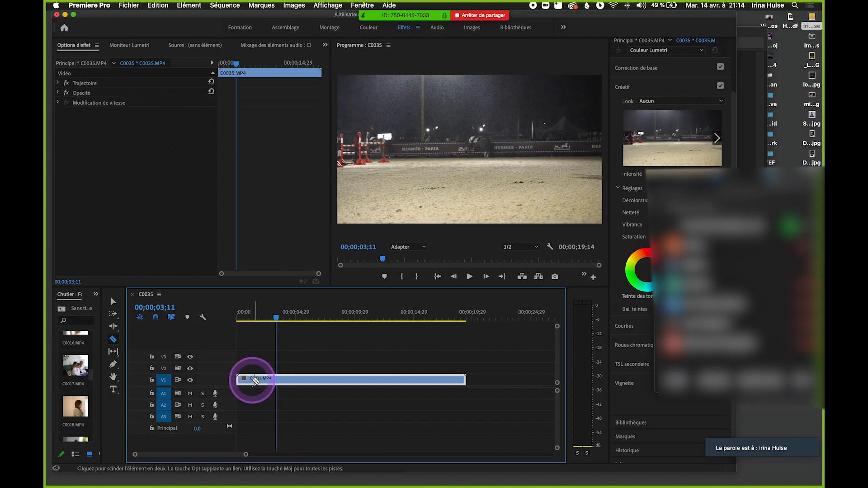
pyautogui.click(252, 382)
pyautogui.press('v')
pyautogui.moveTo(321, 380); pyautogui.dragTo(365, 378)
pyautogui.click(295, 345)
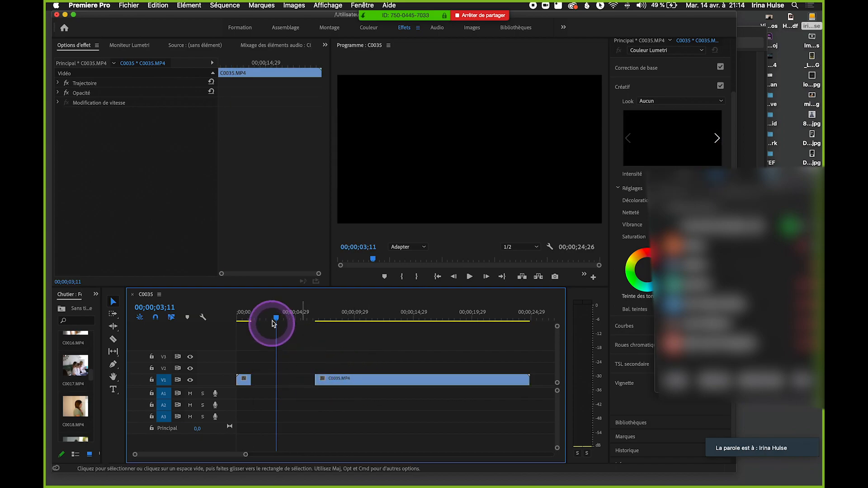
# Select the short first C0035.MP4 piece and place the playhead inside it at 00;00;00;15.
pyautogui.moveTo(277, 319); pyautogui.dragTo(182, 305)
pyautogui.click(245, 383)
pyautogui.scroll(5, 257, 399)
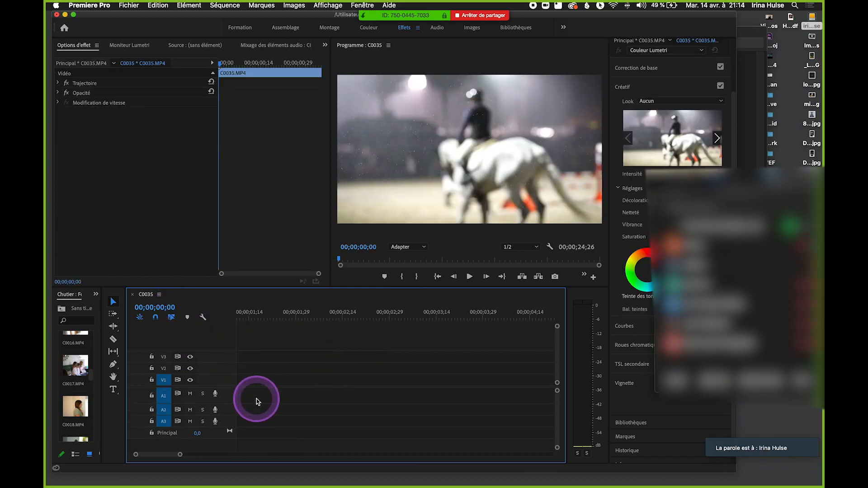
pyautogui.moveTo(175, 455); pyautogui.dragTo(117, 451)
pyautogui.scroll(-1, 297, 398)
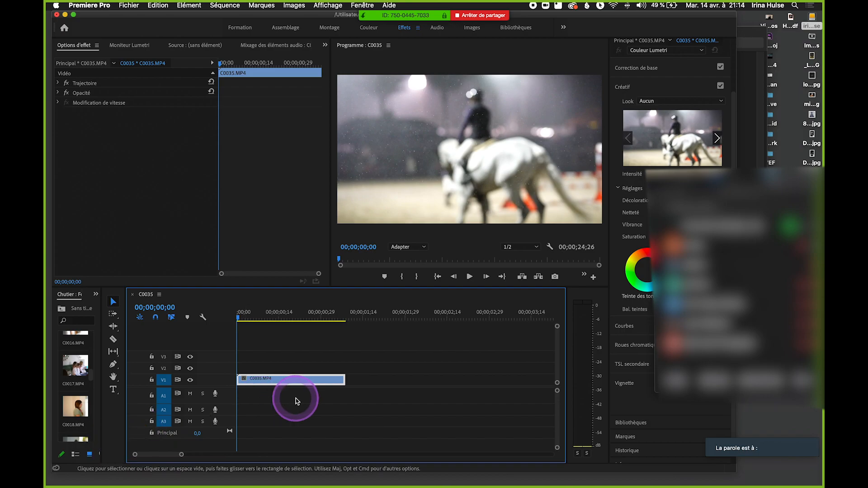
pyautogui.moveTo(283, 321); pyautogui.dragTo(276, 344)
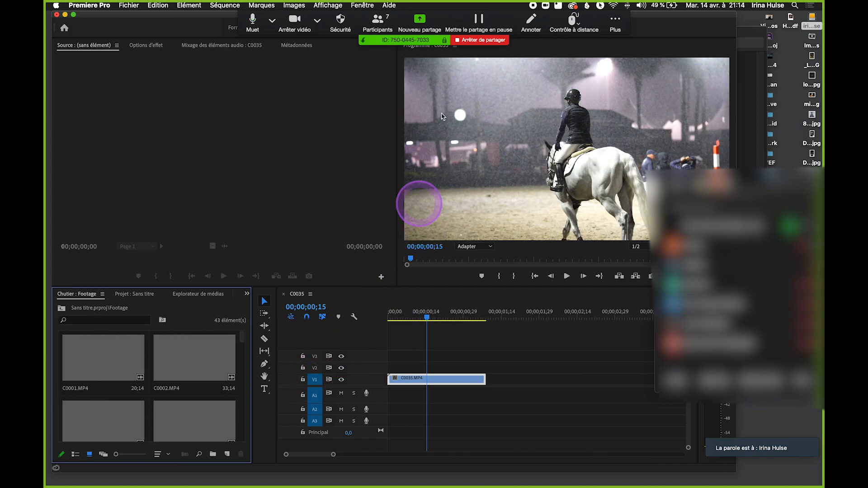
pyautogui.moveTo(668, 26); pyautogui.dragTo(666, 106)
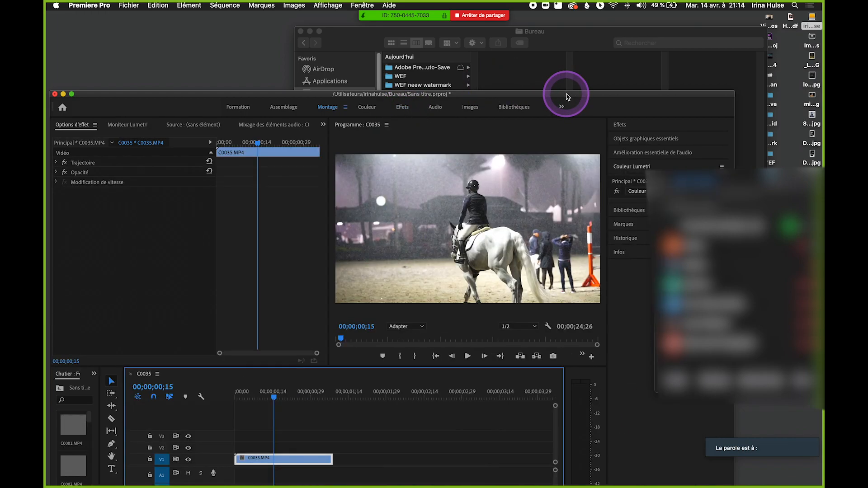
pyautogui.moveTo(559, 94); pyautogui.dragTo(560, 14)
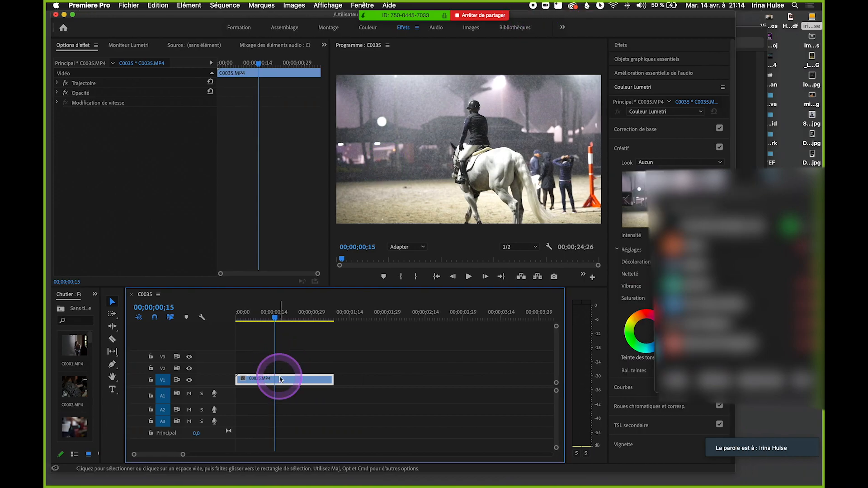
# Save the project and split the short first C0035.MP4 piece at 00;00;00;15 with the Razor tool.
pyautogui.scroll(-5, 281, 379)
pyautogui.scroll(4, 280, 379)
pyautogui.scroll(1, 279, 375)
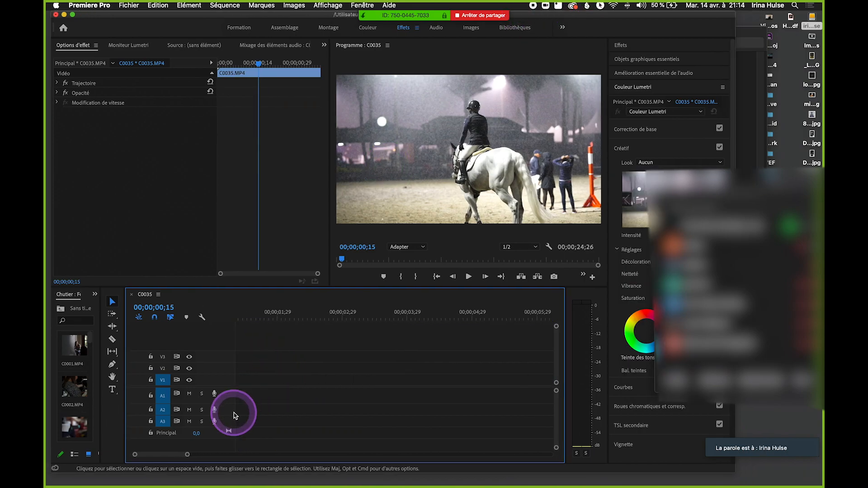
pyautogui.moveTo(150, 454); pyautogui.dragTo(128, 454)
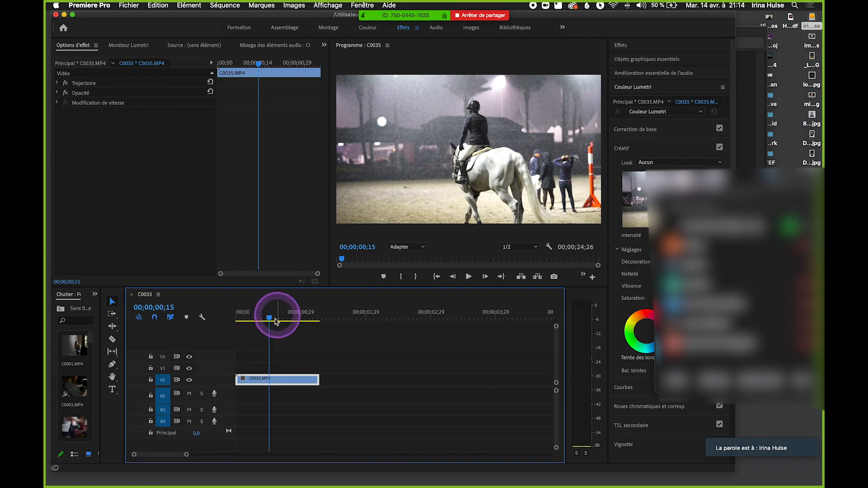
pyautogui.moveTo(266, 314); pyautogui.dragTo(256, 320)
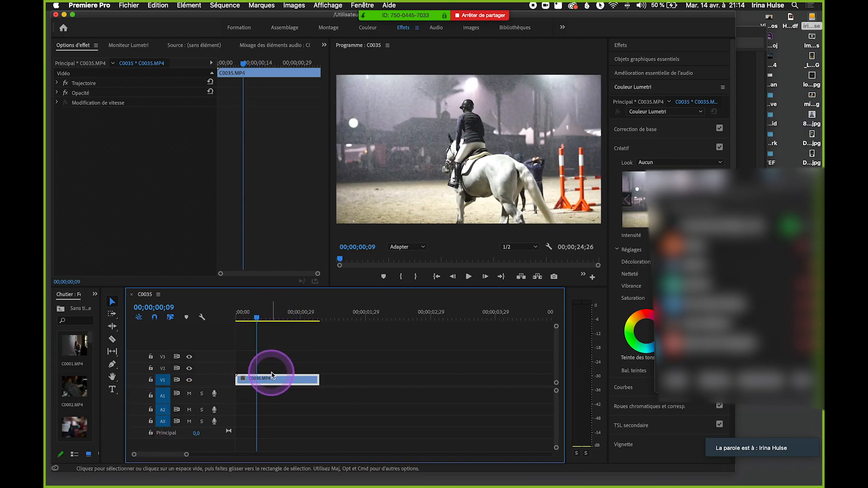
pyautogui.scroll(-5, 273, 376)
pyautogui.scroll(8, 272, 376)
pyautogui.scroll(-2, 272, 375)
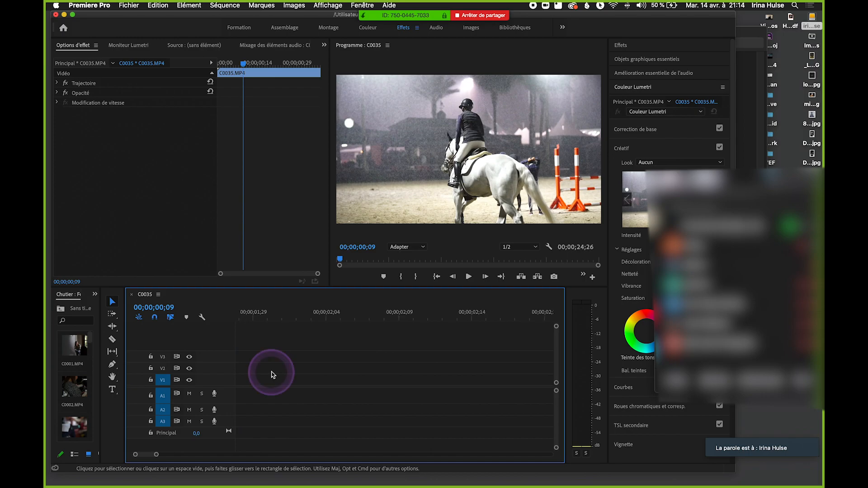
pyautogui.moveTo(148, 455); pyautogui.dragTo(128, 454)
pyautogui.scroll(-3, 340, 366)
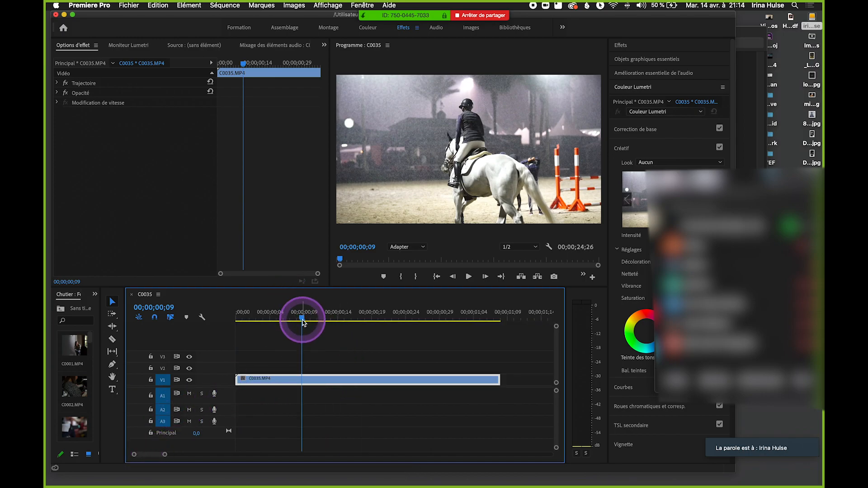
pyautogui.press('super+s')
pyautogui.moveTo(302, 319); pyautogui.dragTo(339, 330)
pyautogui.press('c')
pyautogui.click(344, 379)
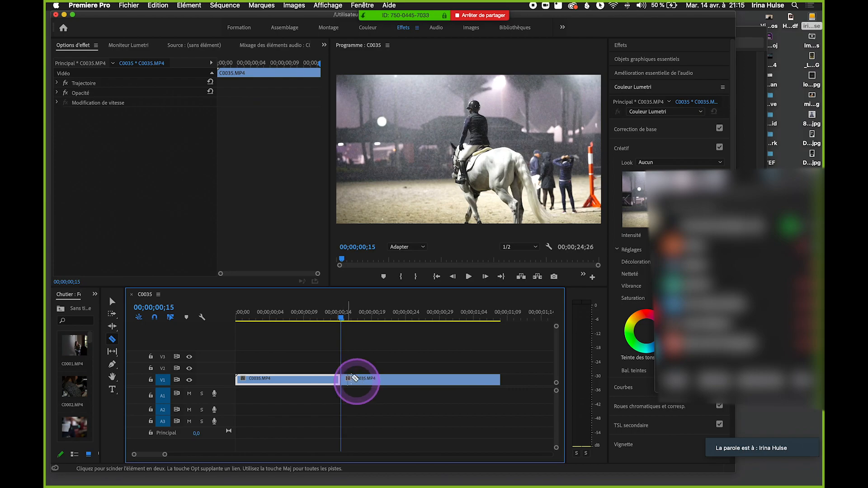
# Set the speed of the C0035.MP4 piece directly after the 00;00;00;15 cut to 20%.
pyautogui.press('v')
pyautogui.press('c')
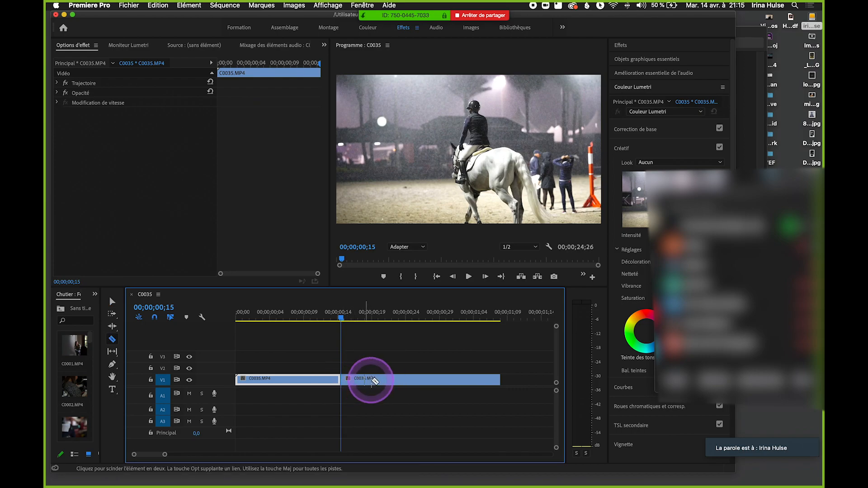
pyautogui.press('v')
pyautogui.click(375, 381)
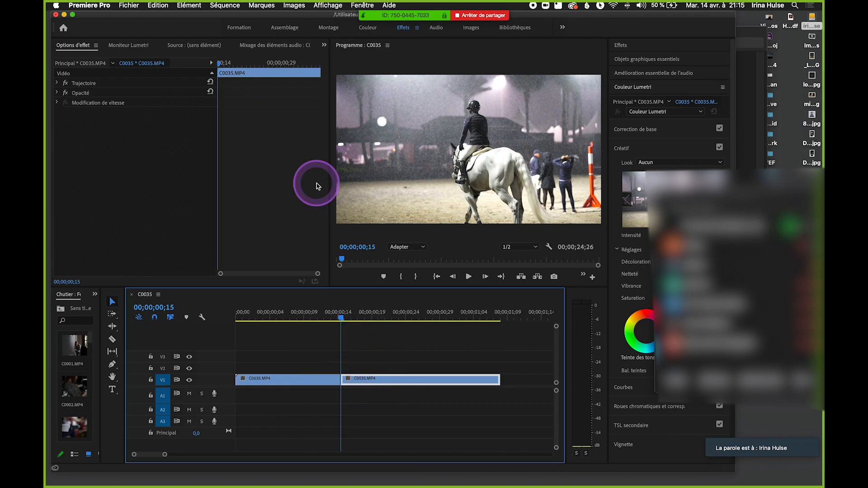
pyautogui.rightClick(427, 378)
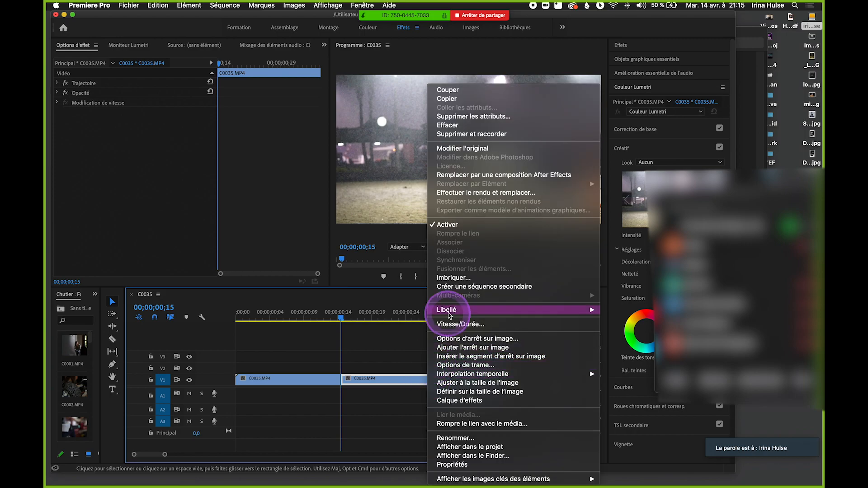
pyautogui.click(450, 324)
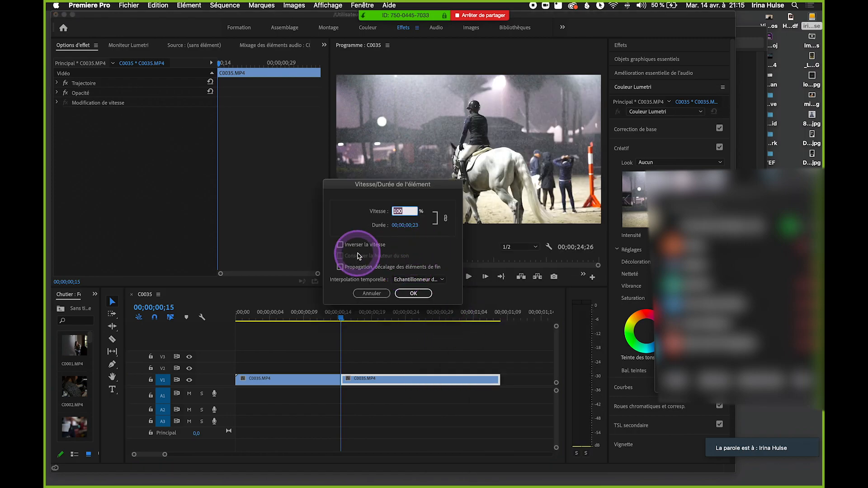
pyautogui.write('20')
pyautogui.press('Return')
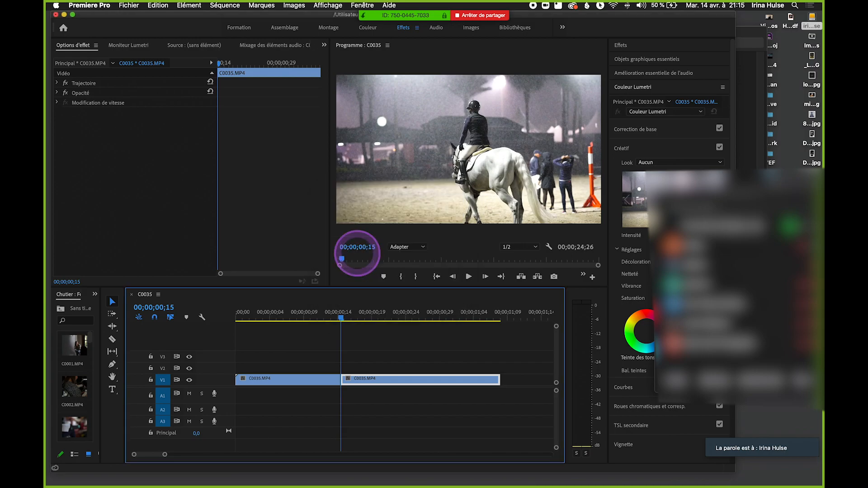
# Play the sequence from 00;00;00;11 across the cut into the 20% speed piece.
pyautogui.moveTo(343, 320); pyautogui.dragTo(316, 324)
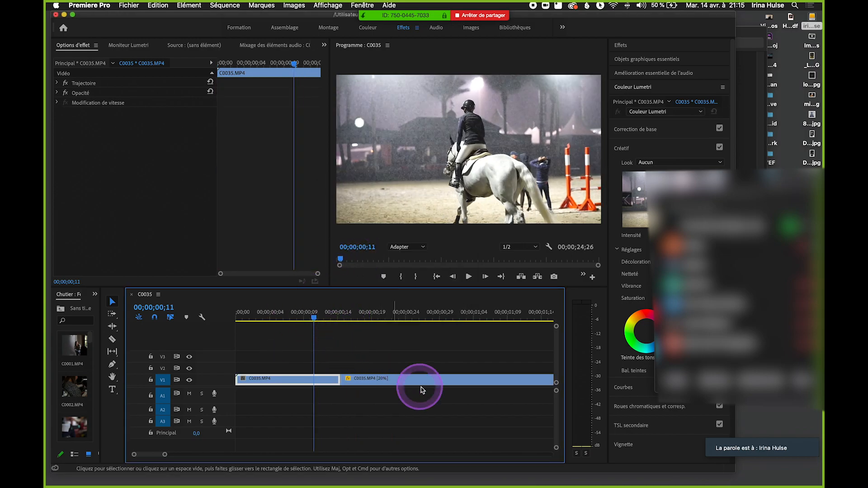
pyautogui.press('space')
pyautogui.press('-')
pyautogui.press('-')
pyautogui.press('-')
pyautogui.press('space')
pyautogui.press('-')
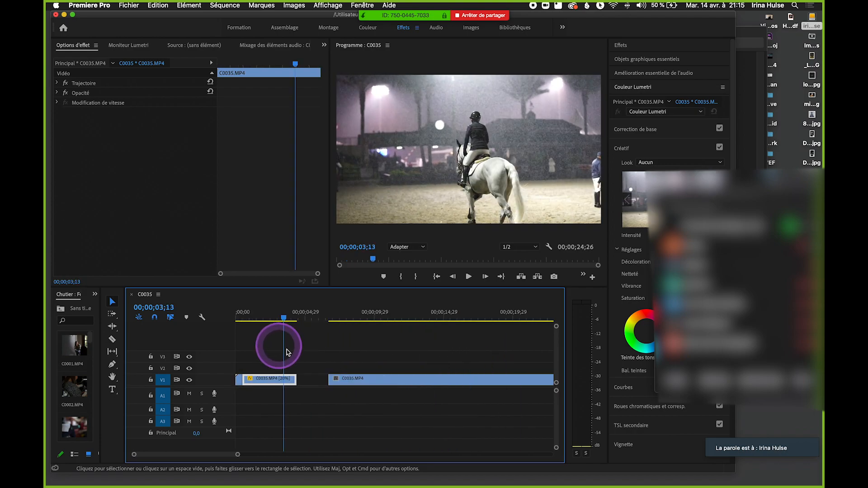
# Scrub through the normal-speed piece and the slowed piece to compare their motion around the cut.
pyautogui.click(273, 320)
pyautogui.moveTo(259, 320); pyautogui.dragTo(243, 345)
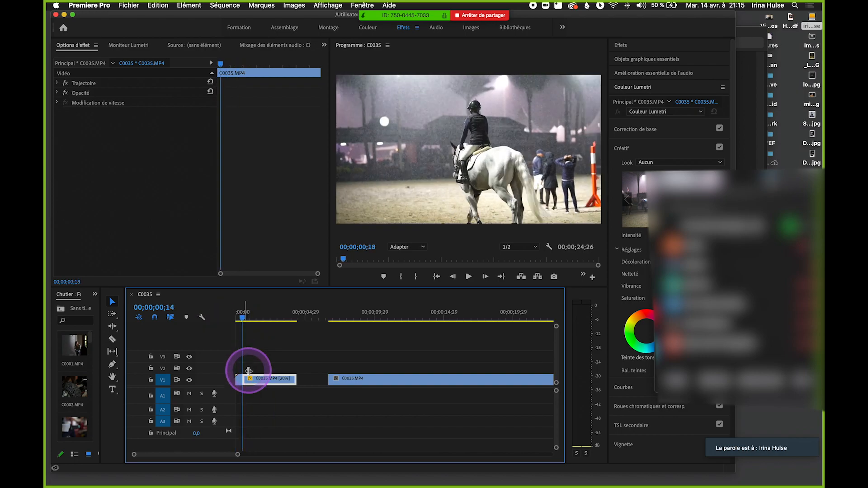
pyautogui.click(239, 381)
pyautogui.scroll(2, 246, 427)
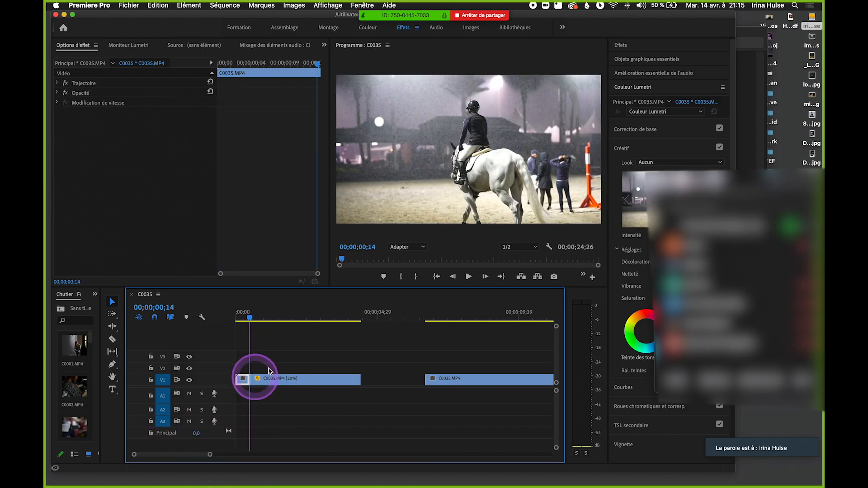
pyautogui.click(241, 316)
pyautogui.scroll(3, 266, 356)
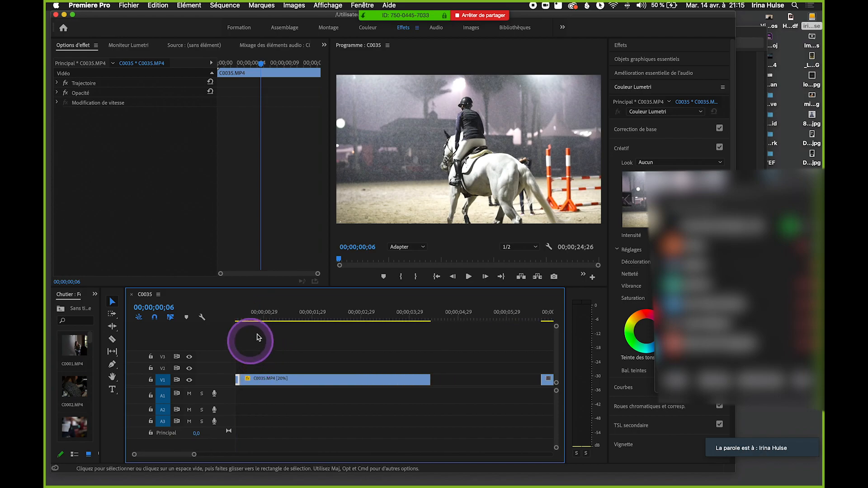
pyautogui.scroll(-2, 271, 343)
pyautogui.moveTo(134, 454); pyautogui.dragTo(133, 447)
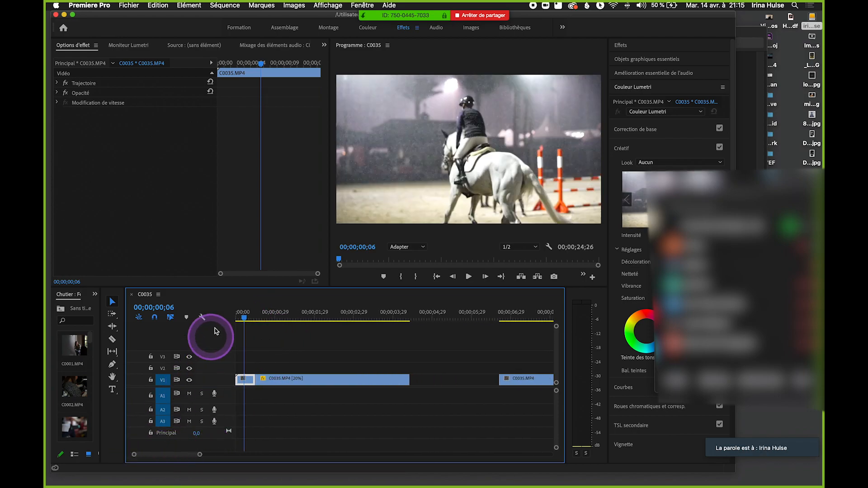
pyautogui.click(256, 314)
pyautogui.moveTo(284, 316); pyautogui.dragTo(331, 346)
pyautogui.moveTo(316, 312)
pyautogui.mouseDown()
pyautogui.moveTo(345, 310)
pyautogui.moveTo(317, 326)
pyautogui.mouseUp()
# Save the project, and close the Finder window lying behind the editing window.
pyautogui.click(501, 285)
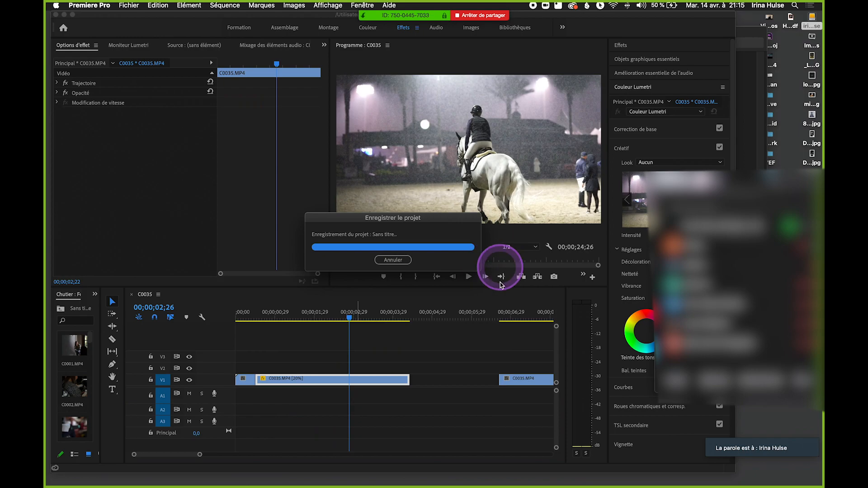
pyautogui.click(767, 25)
pyautogui.click(301, 31)
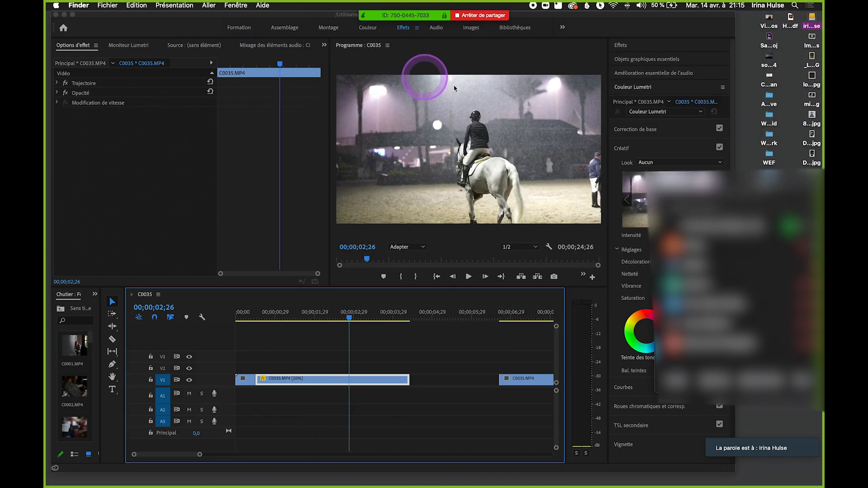
pyautogui.click(522, 284)
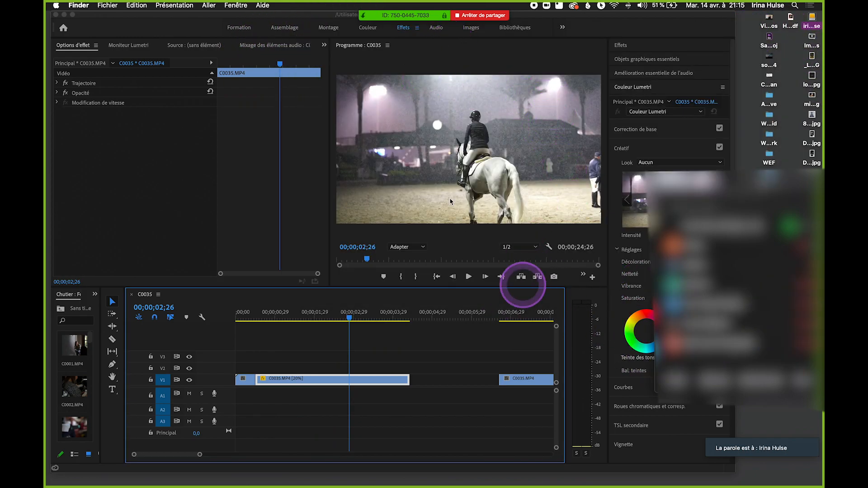
pyautogui.moveTo(385, 18)
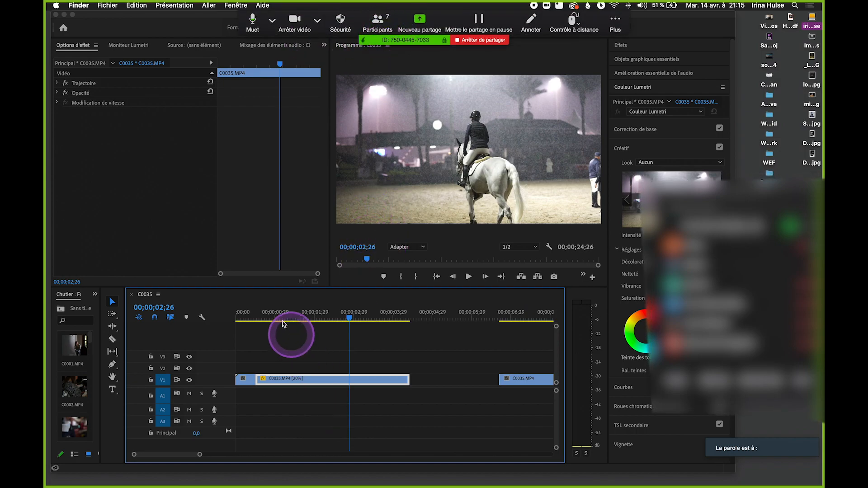
# Play the sequence from the start into the slowed piece, stop at 00;00;03;00 and save the project.
pyautogui.click(247, 315)
pyautogui.press('space')
pyautogui.click(237, 321)
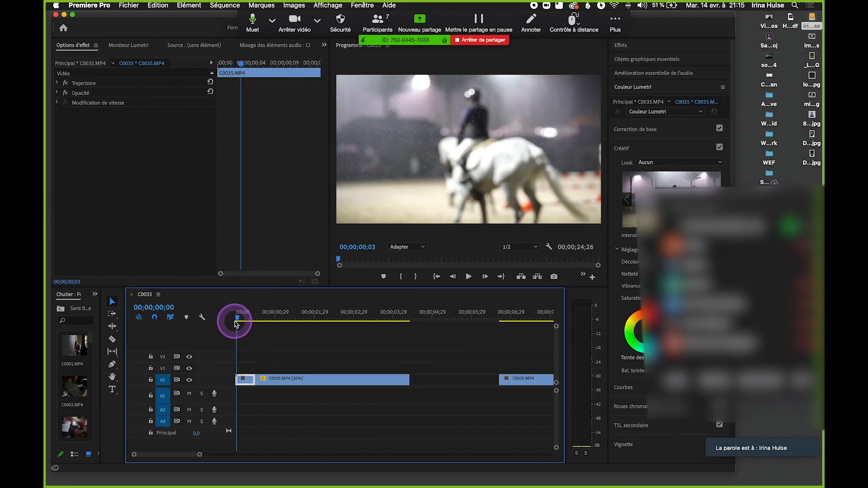
pyautogui.press('space')
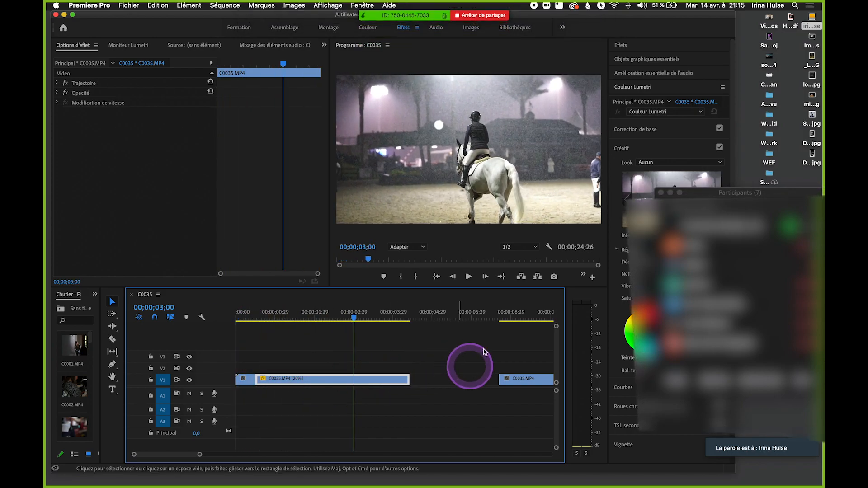
pyautogui.press('super+s')
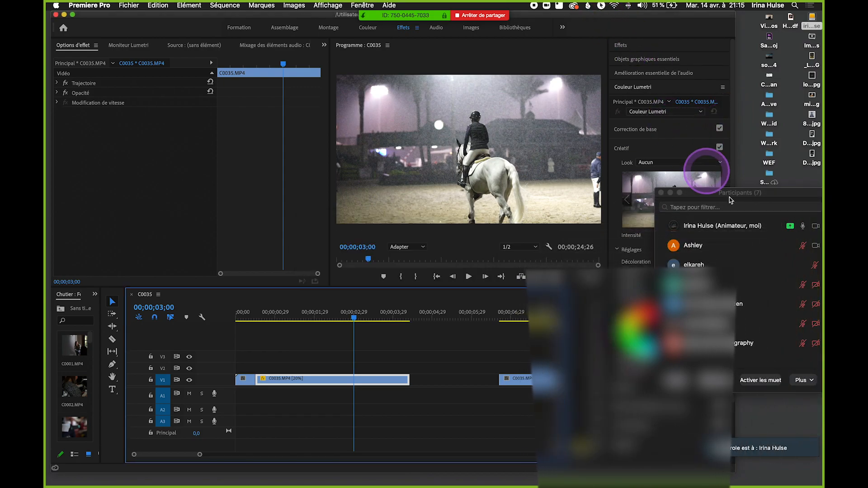
# Move the meeting's participants window lower on the screen and widen the Premiere Pro window.
pyautogui.moveTo(731, 190); pyautogui.dragTo(712, 324)
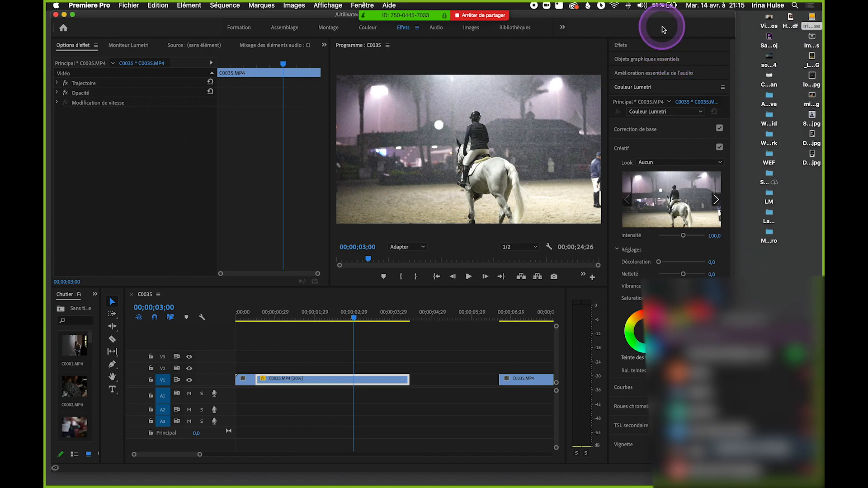
pyautogui.moveTo(735, 20); pyautogui.dragTo(773, 18)
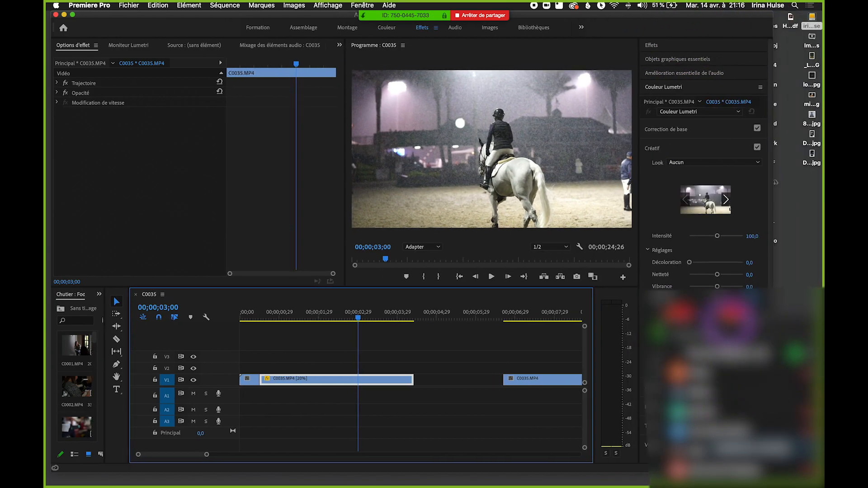
# Move the playhead to 00;00;00;11 in the normal-speed piece and save the project.
pyautogui.scroll(1, 286, 357)
pyautogui.press('super+s')
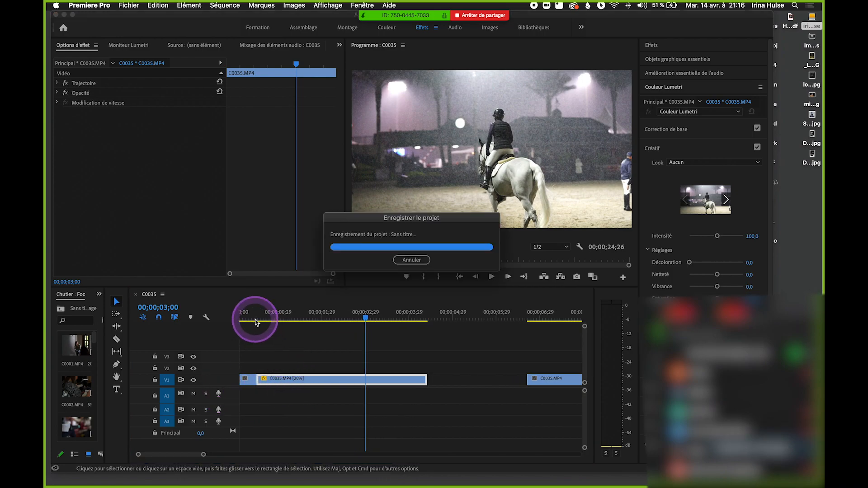
pyautogui.click(246, 319)
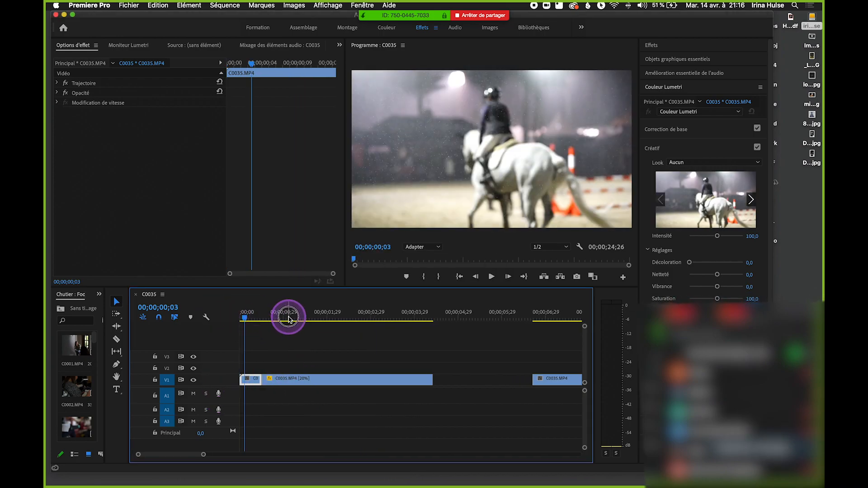
pyautogui.click(257, 316)
pyautogui.press('super+s')
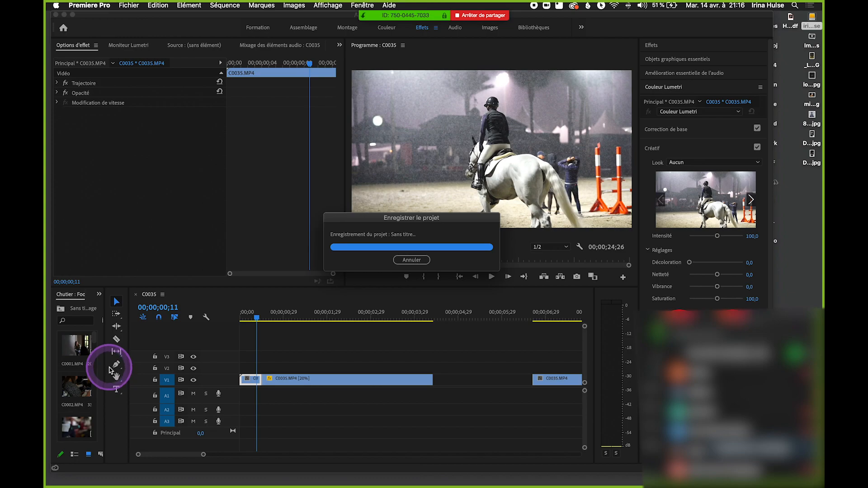
# Widen the bin panel, save the project, and go up from the Footage bin to the project's root level.
pyautogui.moveTo(104, 368); pyautogui.dragTo(219, 365)
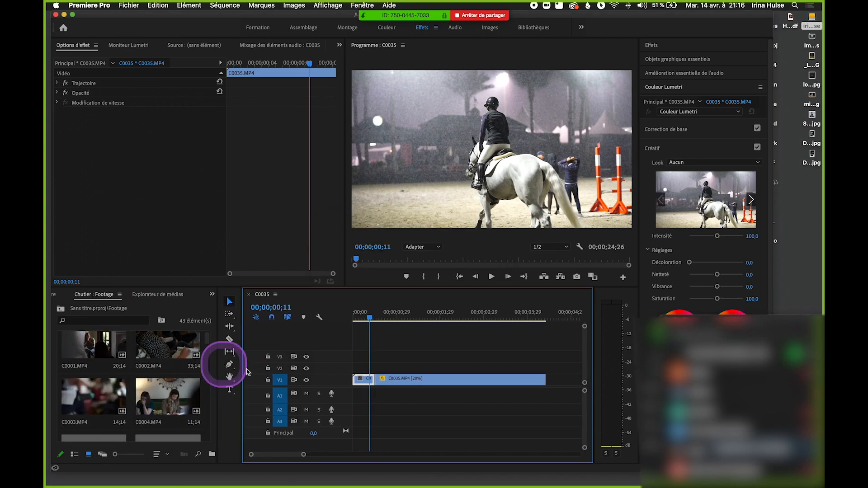
pyautogui.press('super+s')
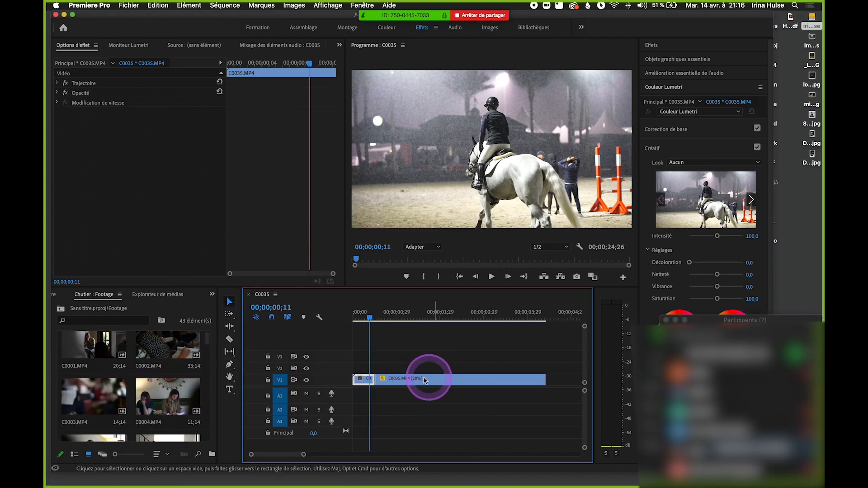
pyautogui.press('super+s')
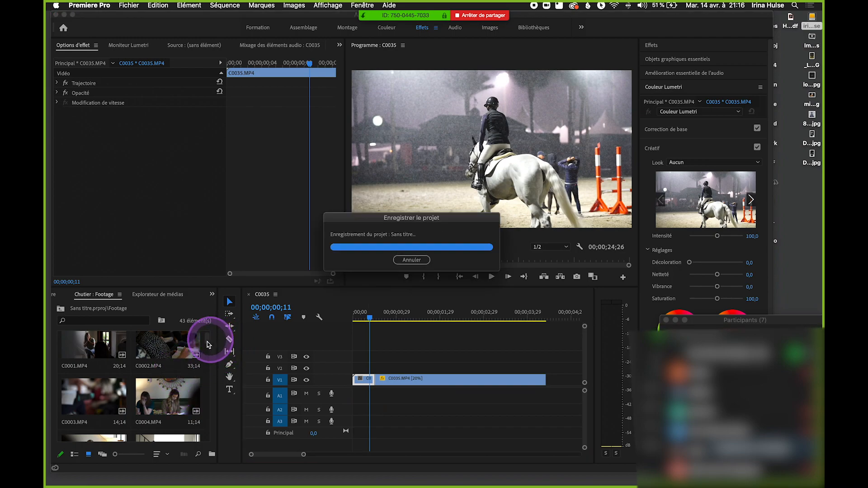
pyautogui.click(66, 312)
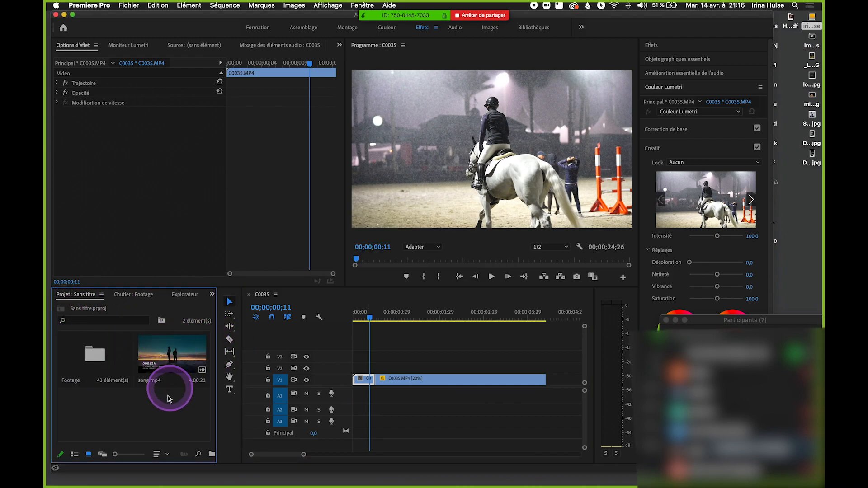
pyautogui.click(103, 358)
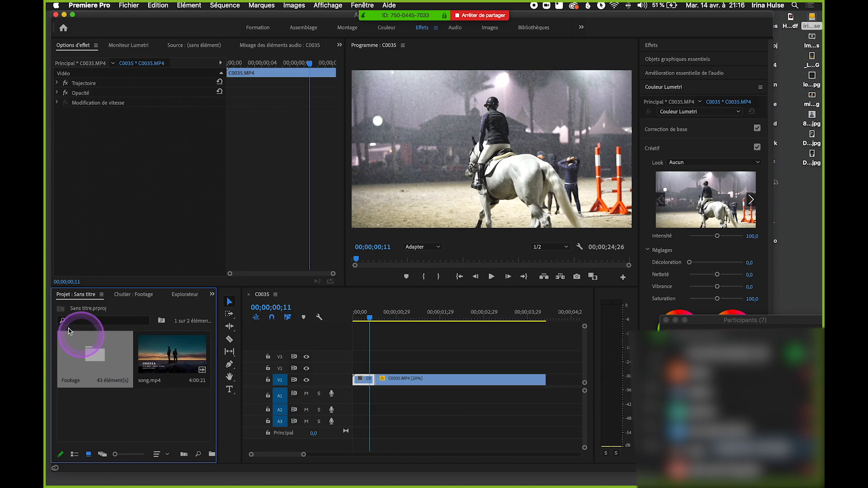
pyautogui.click(145, 415)
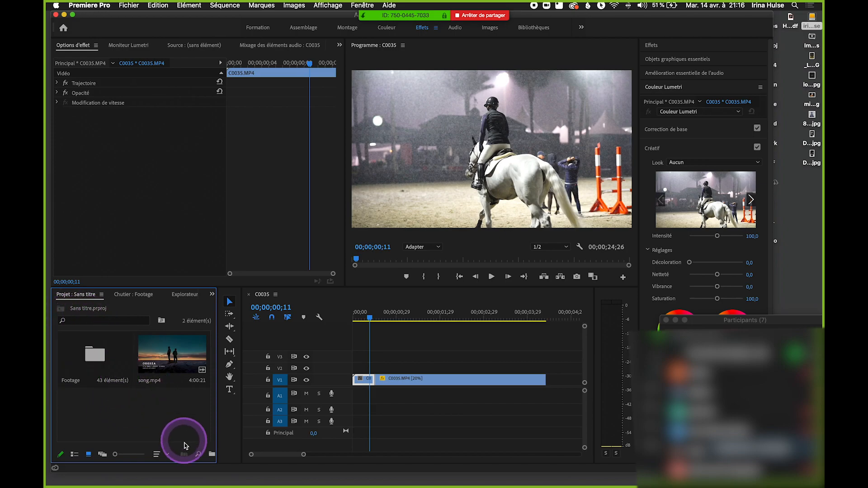
pyautogui.rightClick(194, 420)
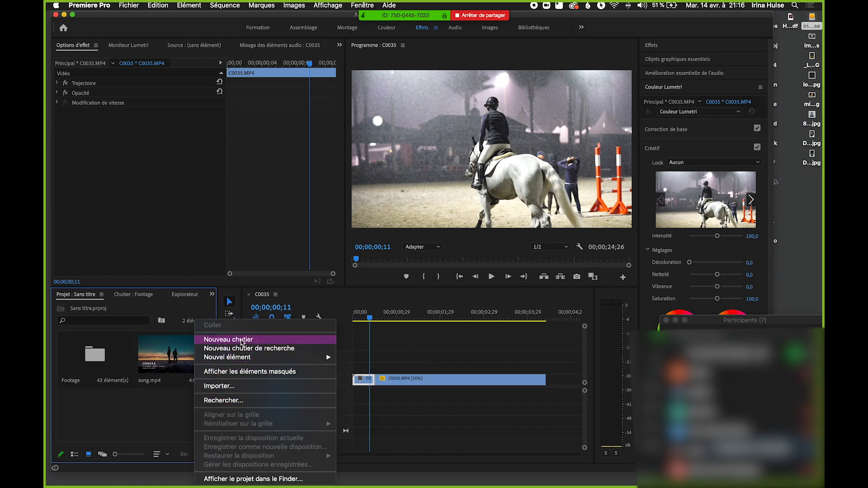
pyautogui.click(186, 425)
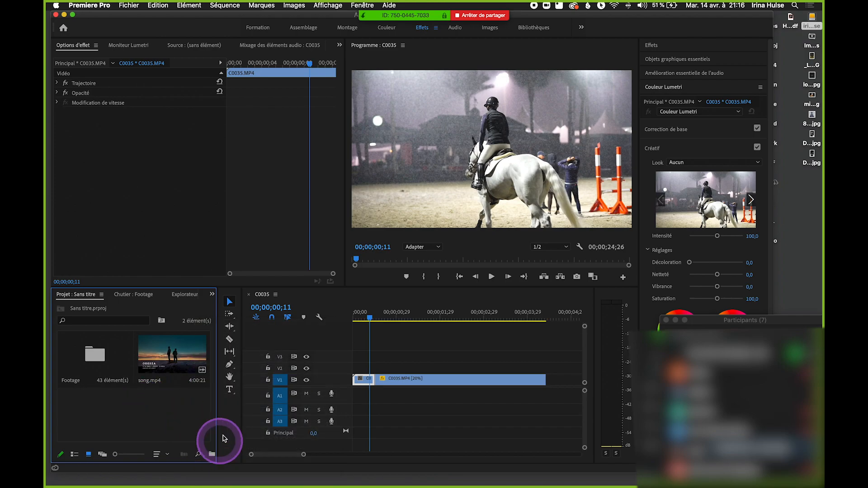
# Create a 1920 × 1080 adjustment layer (Calque d'effets) in the project at 23,976 i/s with square pixels.
pyautogui.moveTo(219, 434); pyautogui.dragTo(269, 435)
pyautogui.click(242, 454)
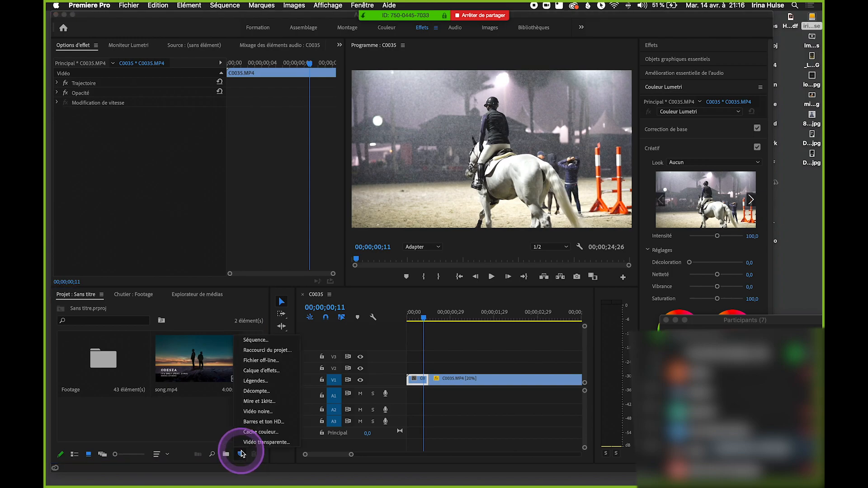
pyautogui.click(261, 371)
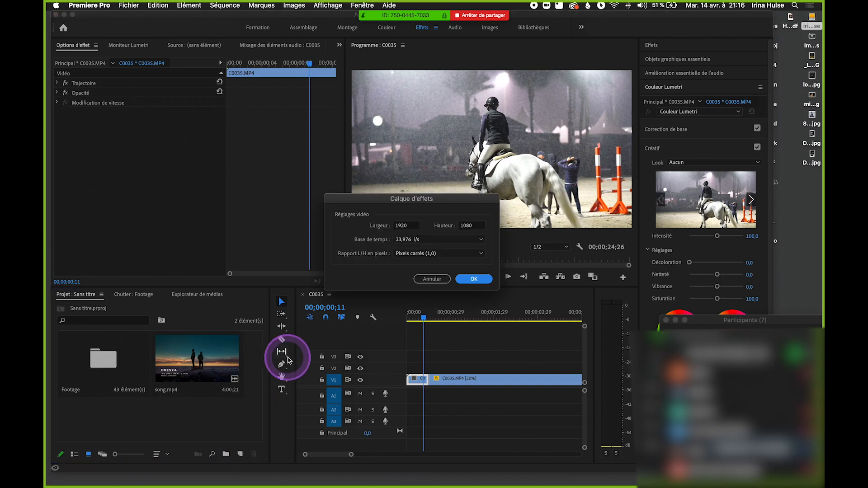
pyautogui.click(474, 279)
# Place the adjustment layer on V2 at the start of the sequence, move the playhead to 00;00;00;23 and select the layer.
pyautogui.click(163, 393)
pyautogui.moveTo(243, 352); pyautogui.dragTo(426, 367)
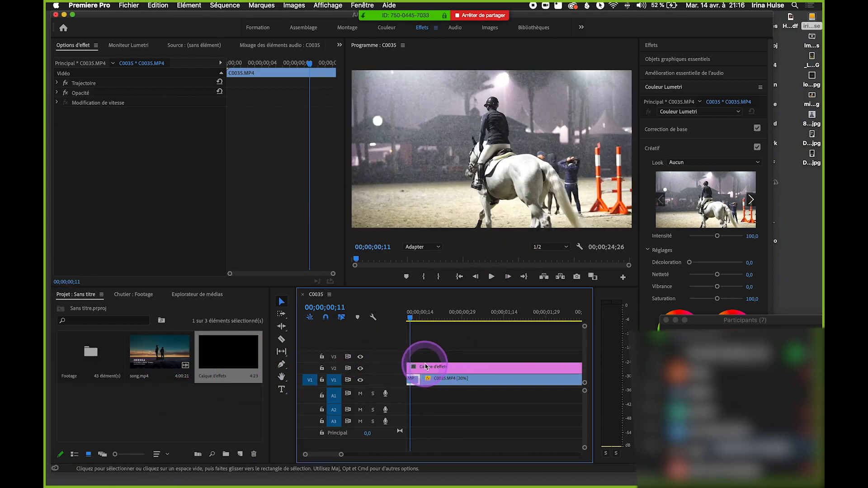
pyautogui.press('\\')
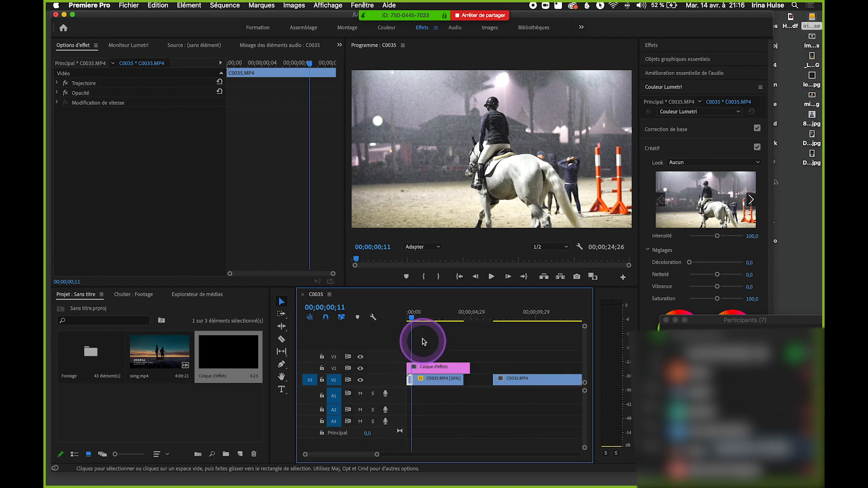
pyautogui.click(416, 313)
pyautogui.click(436, 367)
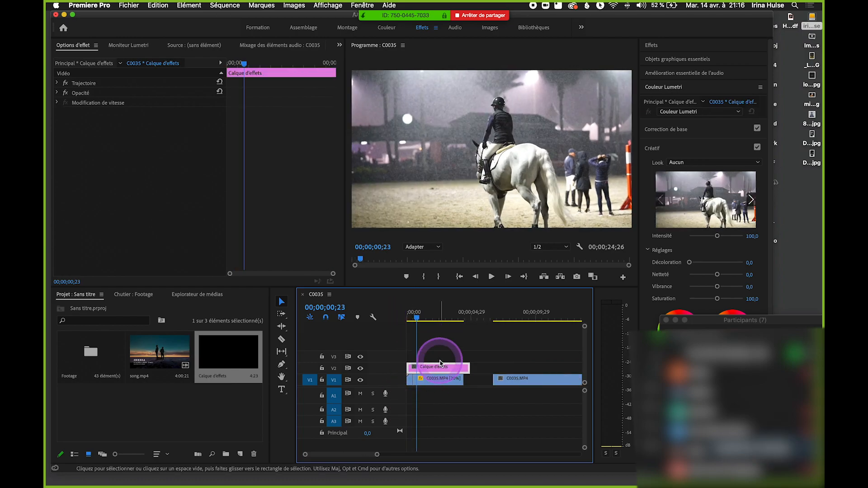
# Narrow the project panel and extend the timeline into the freed space.
pyautogui.press('=')
pyautogui.moveTo(269, 351); pyautogui.dragTo(120, 342)
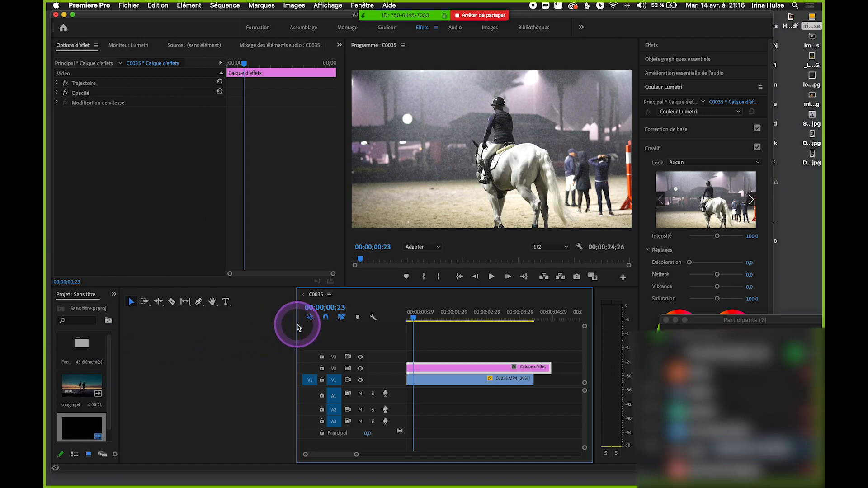
pyautogui.moveTo(295, 326); pyautogui.dragTo(128, 345)
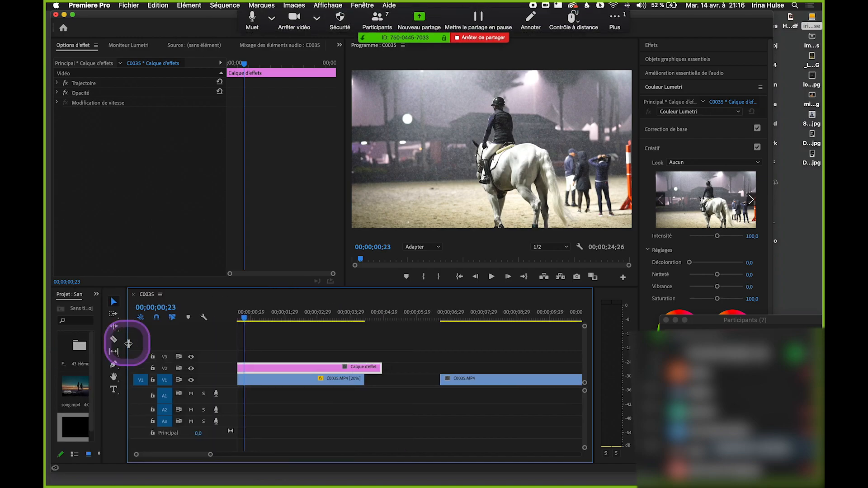
# Open the meeting's chat, read the messages and close the chat window.
pyautogui.click(615, 20)
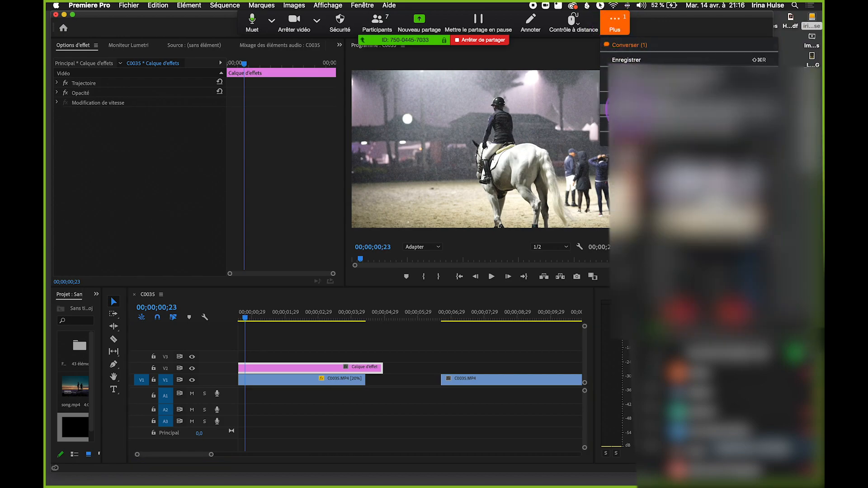
pyautogui.click(642, 46)
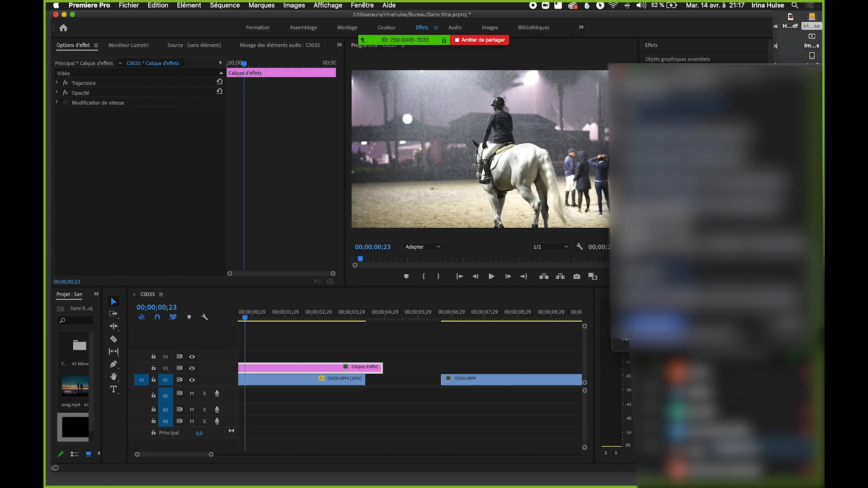
pyautogui.press('Return')
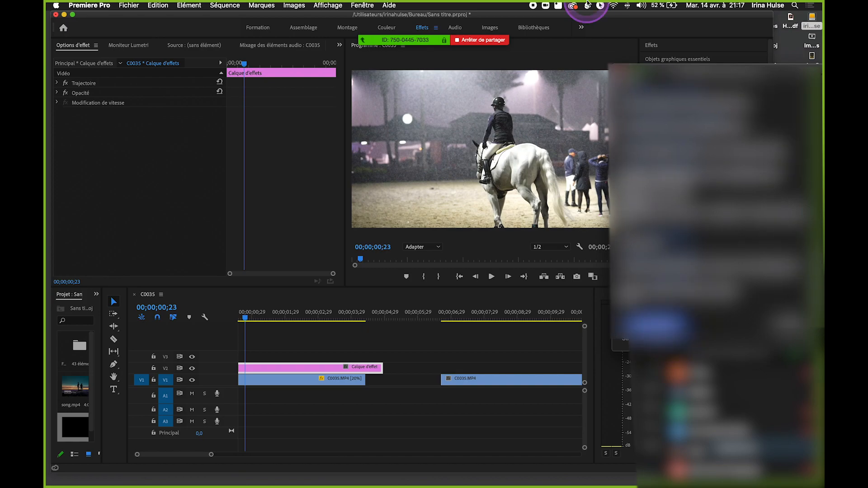
pyautogui.click(635, 73)
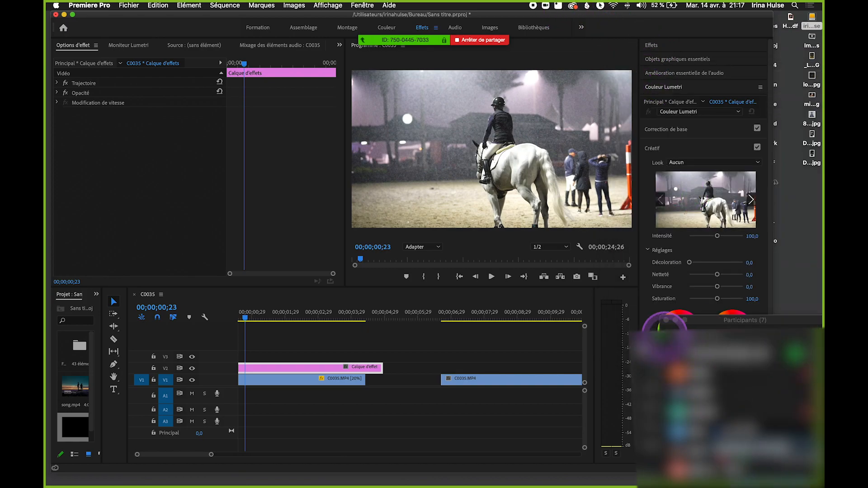
# Scrub the start of the sequence, park the playhead at 00;00;01;00 in the slowed piece and save the project.
pyautogui.click(438, 330)
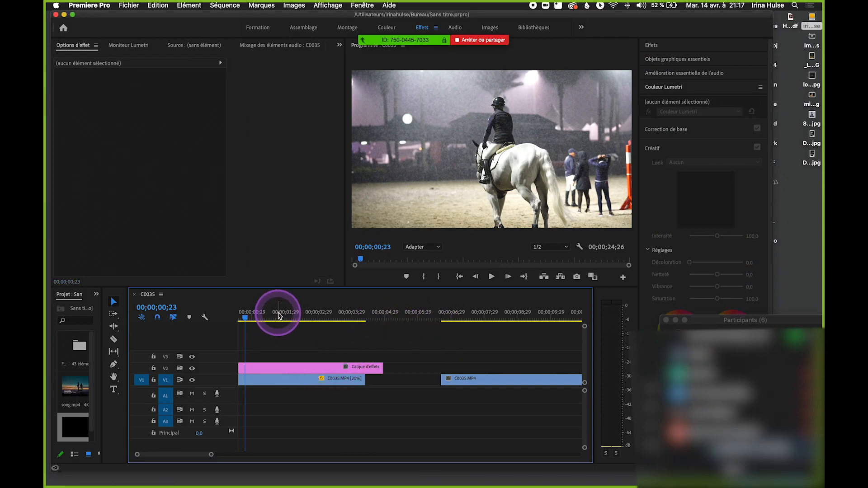
pyautogui.moveTo(286, 309); pyautogui.dragTo(170, 311)
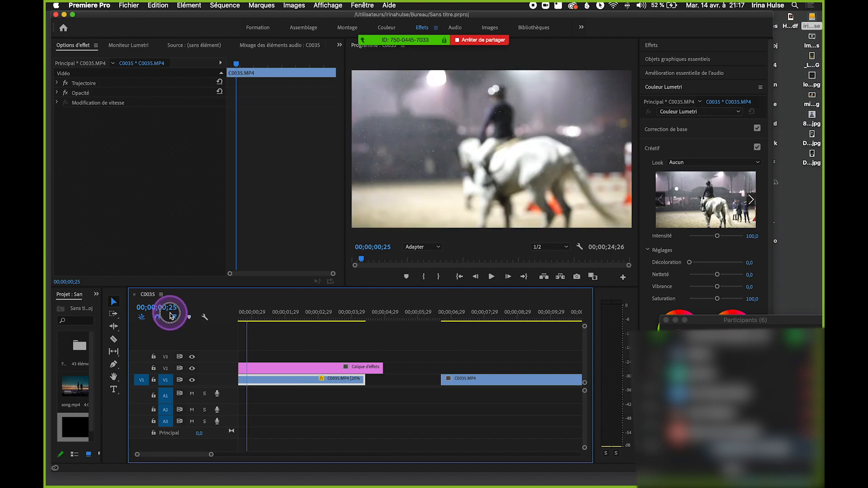
pyautogui.scroll(4, 254, 356)
pyautogui.moveTo(250, 316); pyautogui.dragTo(290, 343)
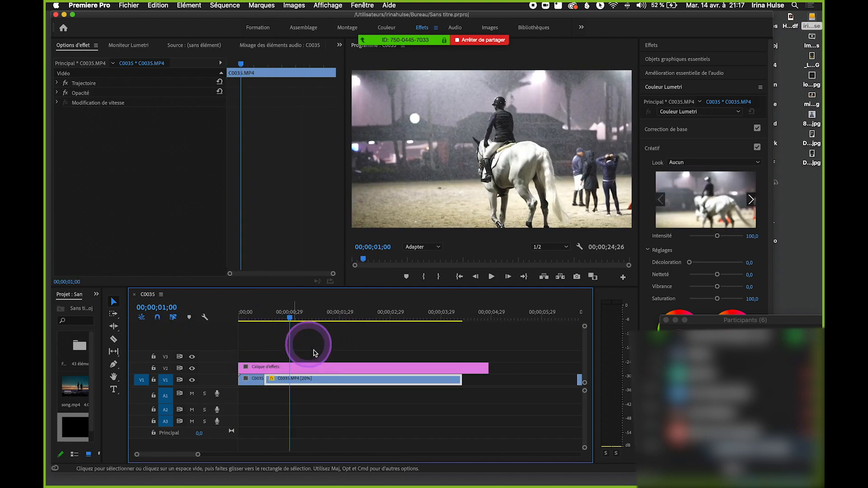
pyautogui.press('super+s')
# Try the Moody5 creative look on the adjustment layer and undo it.
pyautogui.doubleClick(318, 370)
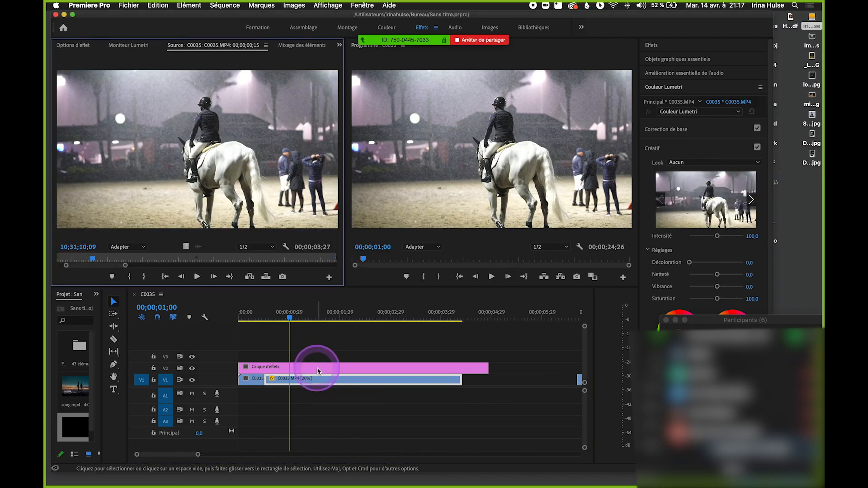
pyautogui.click(315, 367)
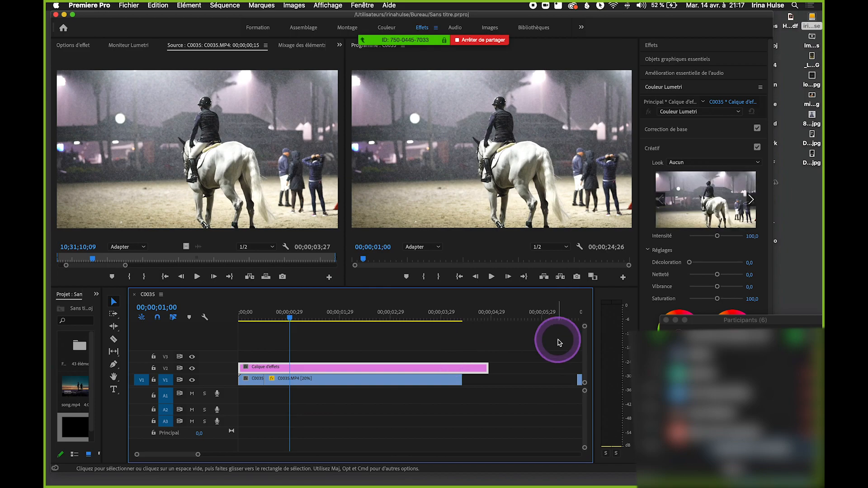
pyautogui.click(711, 165)
pyautogui.click(712, 163)
pyautogui.click(716, 171)
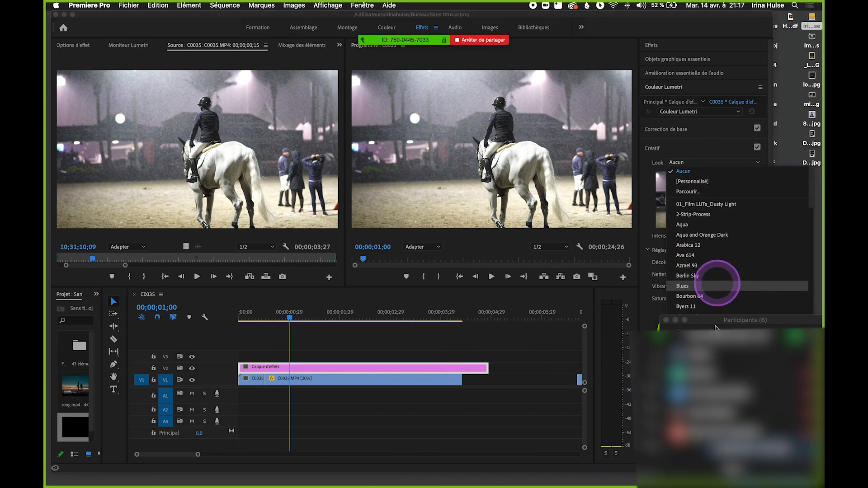
pyautogui.scroll(-15, 720, 230)
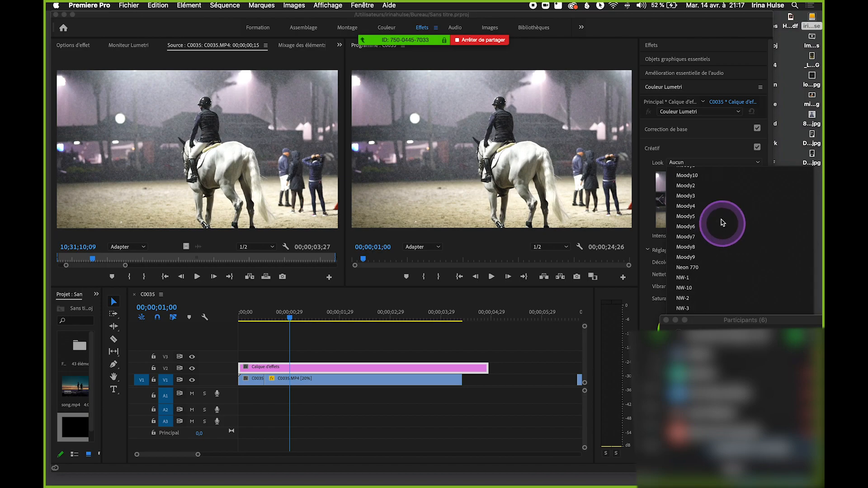
pyautogui.click(722, 219)
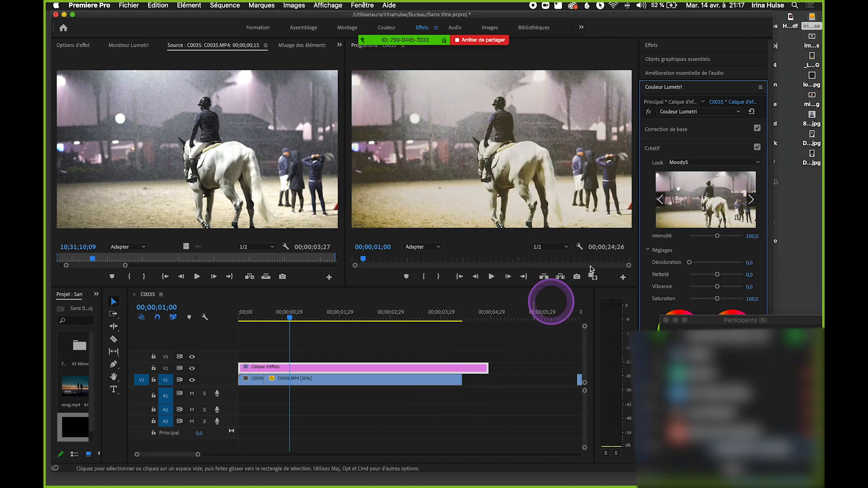
pyautogui.press('super+z')
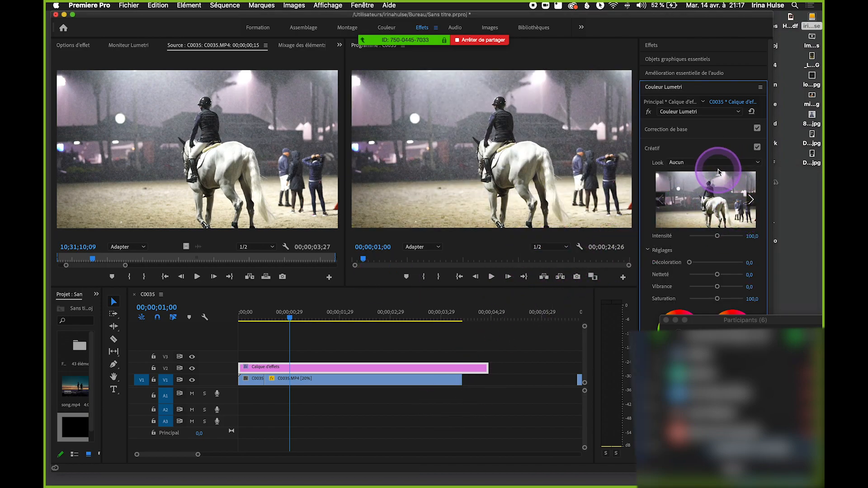
# Apply the Cine-4-debarup creative look to the adjustment layer.
pyautogui.click(717, 163)
pyautogui.scroll(-8, 723, 228)
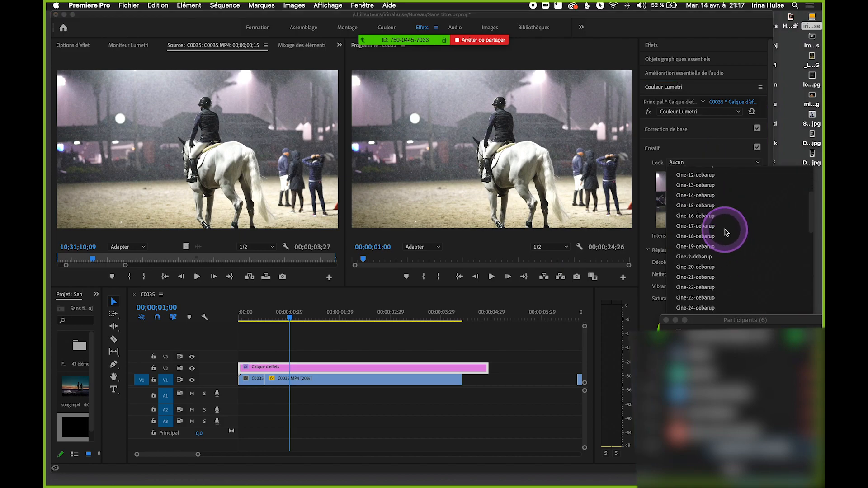
pyautogui.scroll(-5, 702, 243)
pyautogui.click(696, 226)
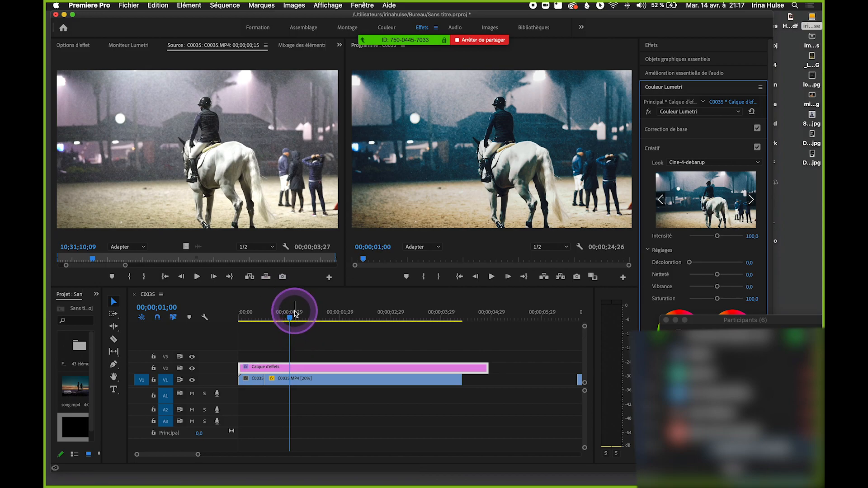
# Search the effects for "reca" and apply Recadrage to the slowed C0035 piece, with its effect and Trajectoire settings open.
pyautogui.click(291, 379)
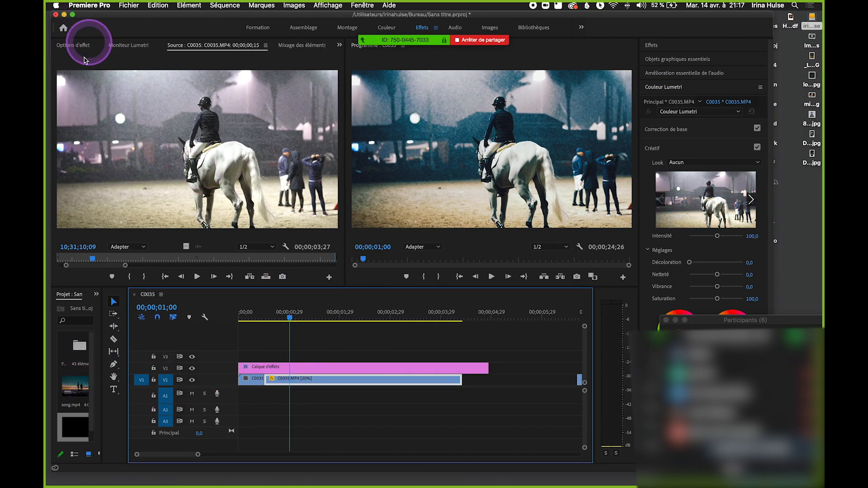
pyautogui.click(73, 45)
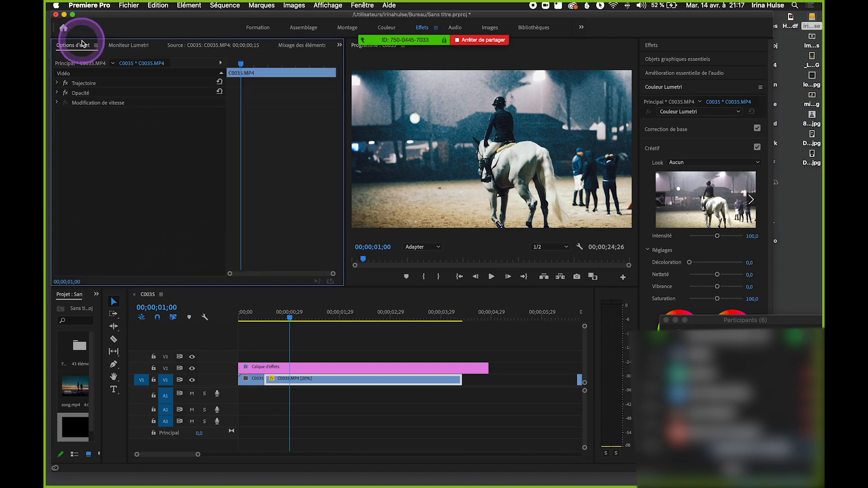
pyautogui.click(58, 83)
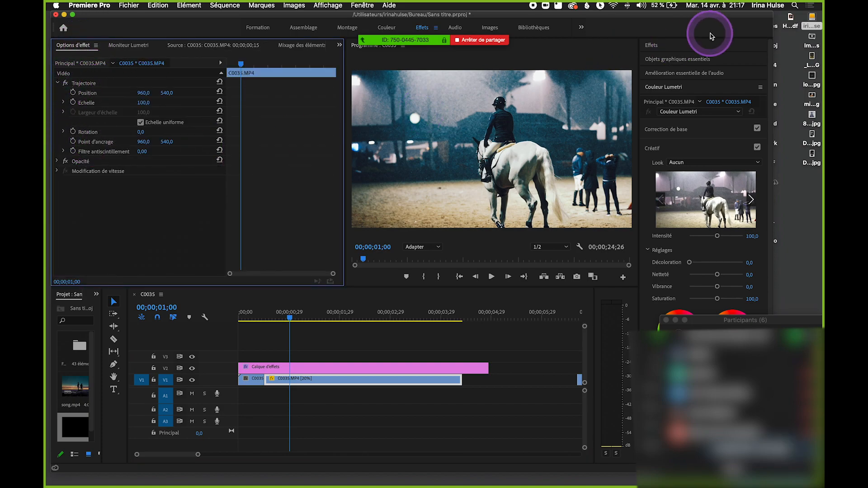
pyautogui.click(687, 51)
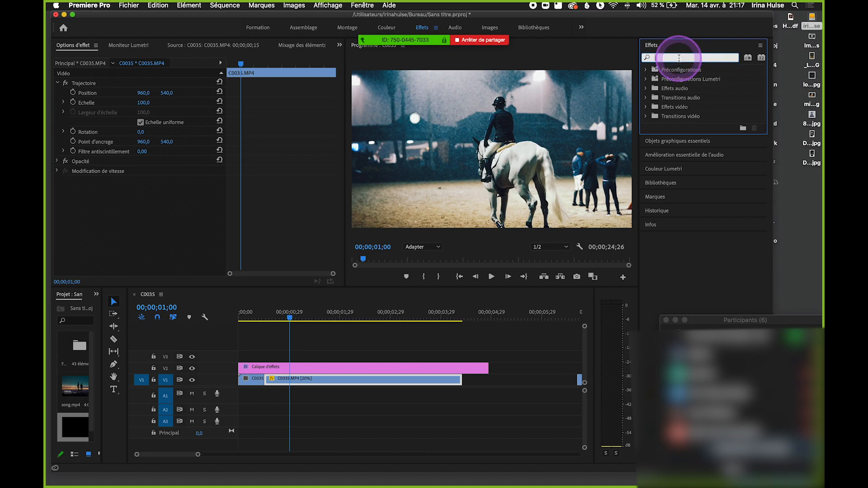
pyautogui.write('recard')
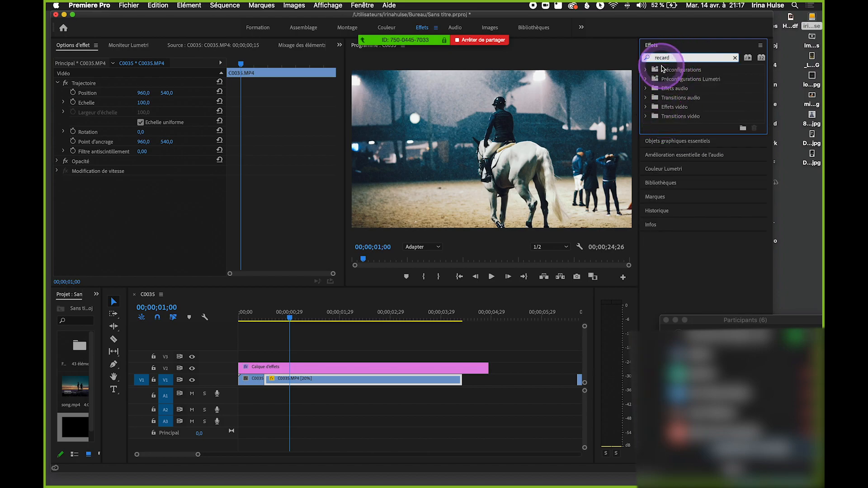
pyautogui.press('BackSpace')
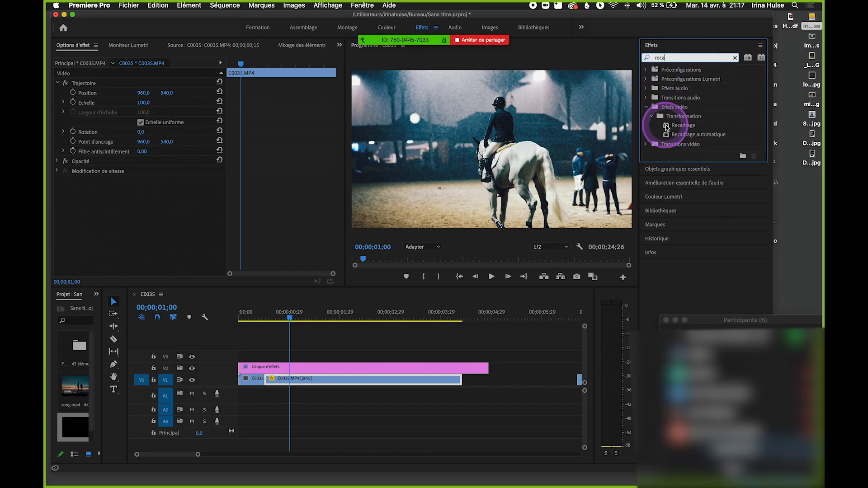
pyautogui.moveTo(666, 127); pyautogui.dragTo(355, 312)
pyautogui.moveTo(319, 366); pyautogui.dragTo(319, 379)
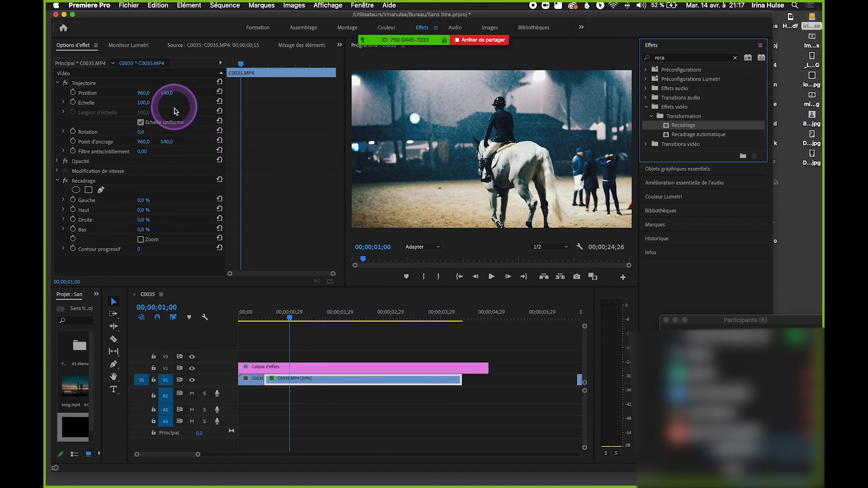
# Crop the slowed piece with Haut at 26 % and Bas at 30 %, and deselect the clip.
pyautogui.moveTo(142, 201); pyautogui.dragTo(141, 229)
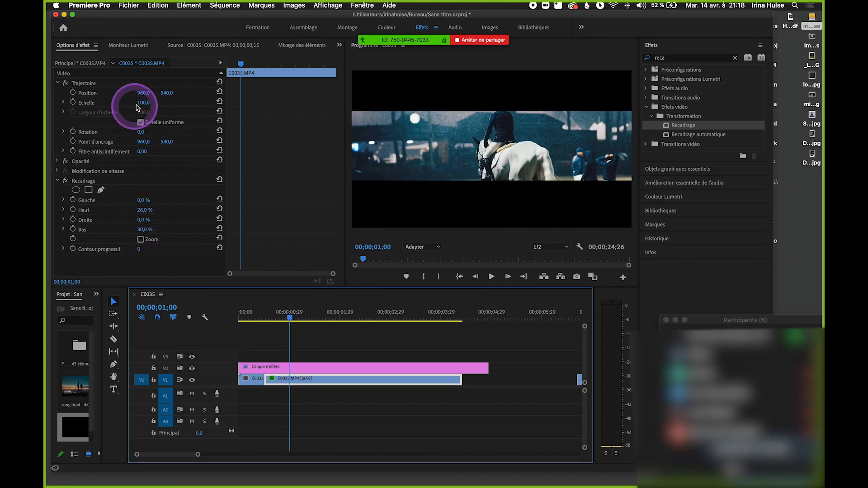
pyautogui.moveTo(139, 102); pyautogui.dragTo(151, 100)
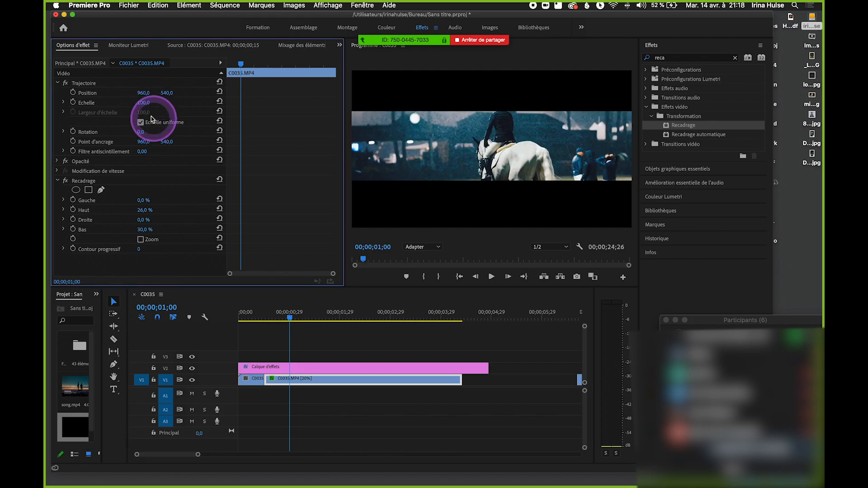
pyautogui.moveTo(167, 93); pyautogui.dragTo(168, 93)
pyautogui.click(293, 400)
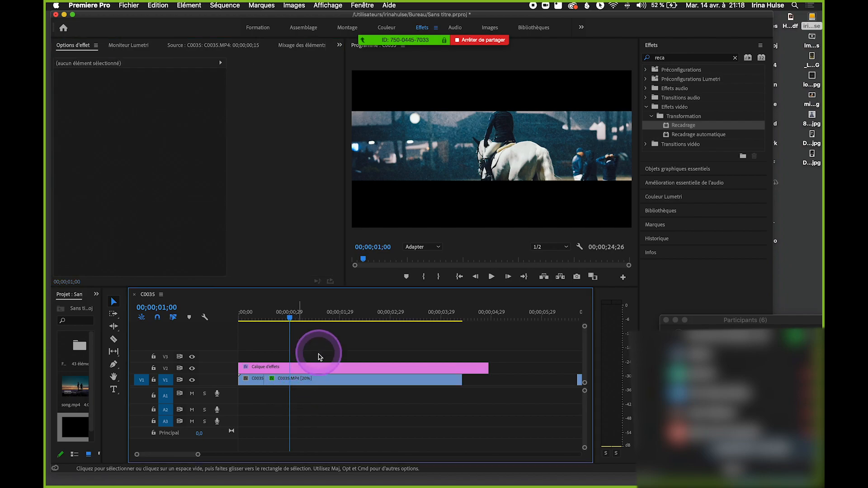
# Play and scrub through the slowed piece to check the cropped picture.
pyautogui.scroll(2, 314, 362)
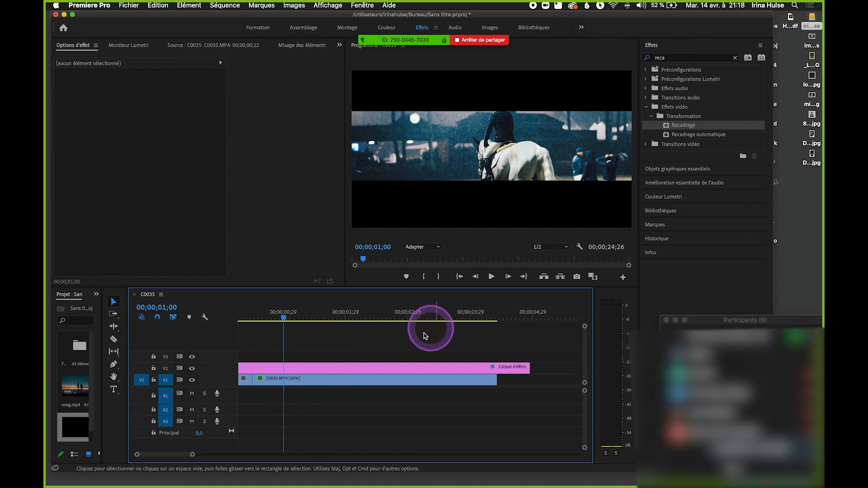
pyautogui.moveTo(291, 315); pyautogui.dragTo(341, 304)
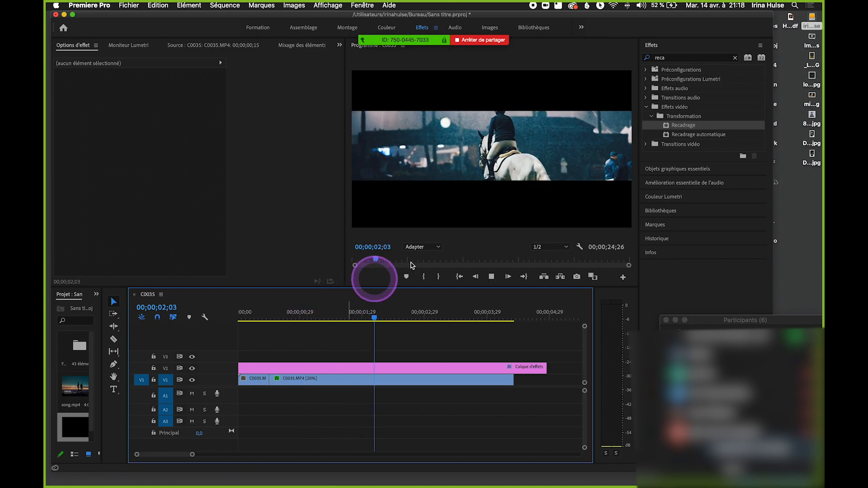
pyautogui.press('space')
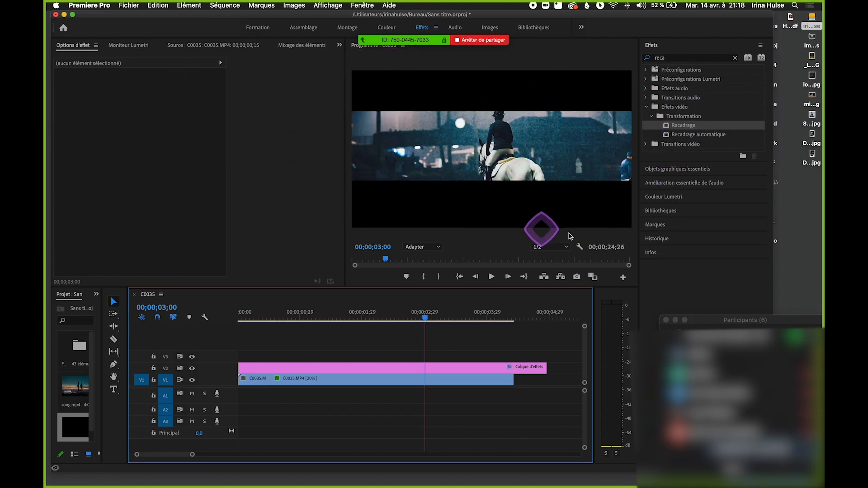
pyautogui.moveTo(421, 307); pyautogui.dragTo(463, 312)
pyautogui.moveTo(473, 352); pyautogui.dragTo(272, 357)
# Delete the adjustment layer above the slowed piece on V2 and save the project.
pyautogui.click(290, 384)
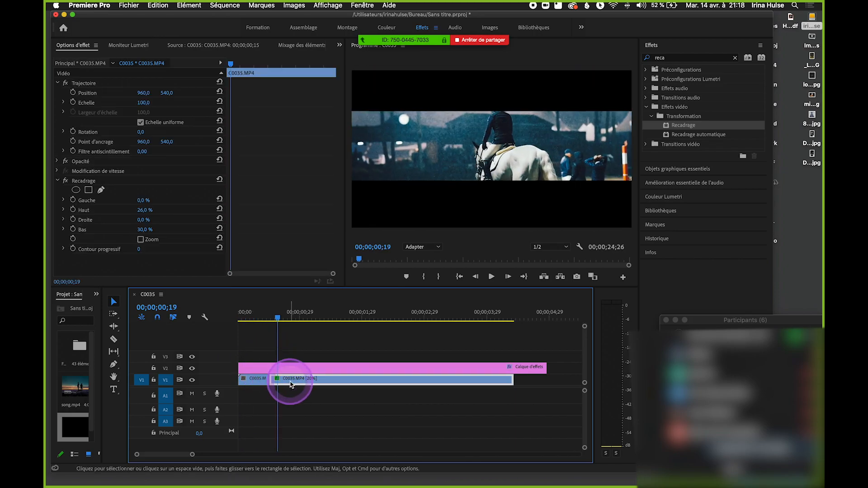
pyautogui.click(303, 369)
pyautogui.press('Delete')
pyautogui.press('super+s')
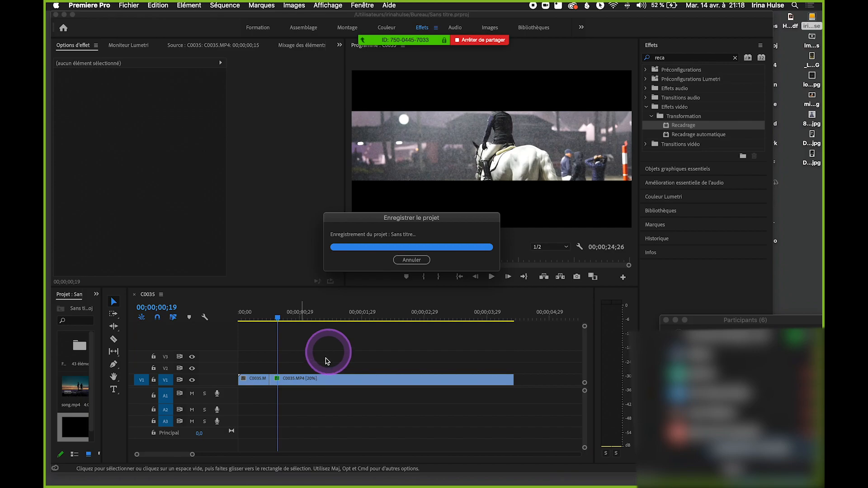
# Reset the scale and the Haut and Bas crop values of the slowed C0035 piece to their defaults.
pyautogui.moveTo(276, 320); pyautogui.dragTo(370, 322)
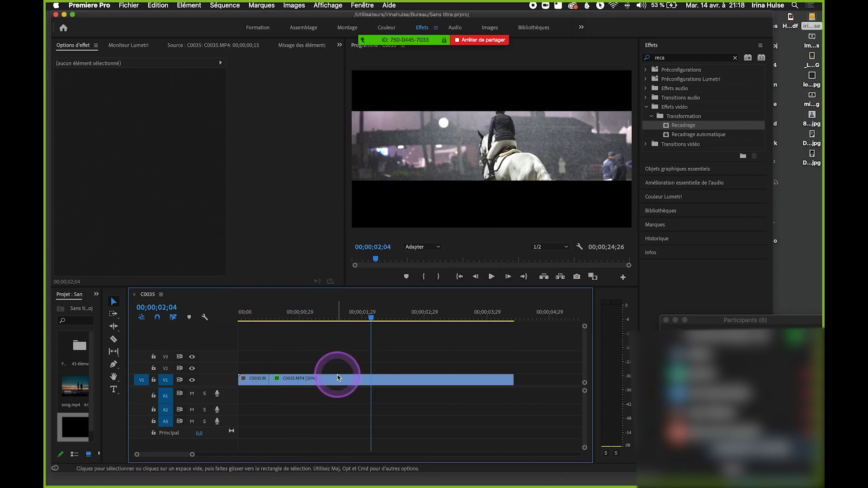
pyautogui.click(338, 377)
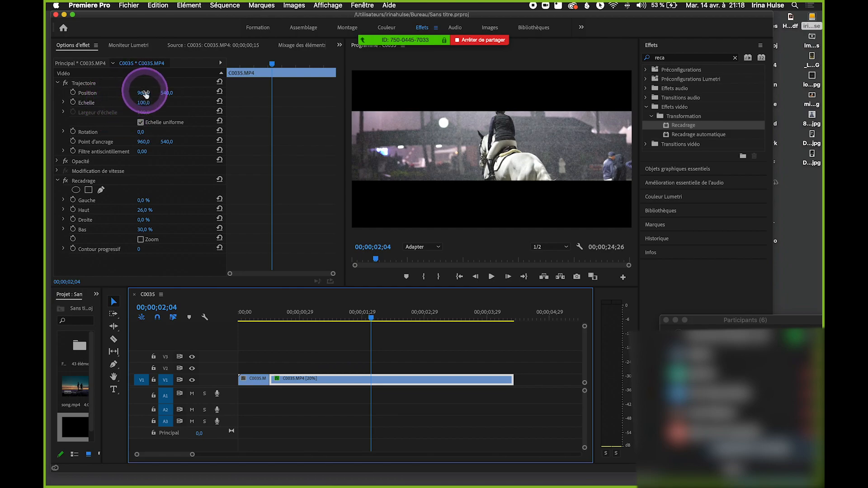
pyautogui.click(219, 102)
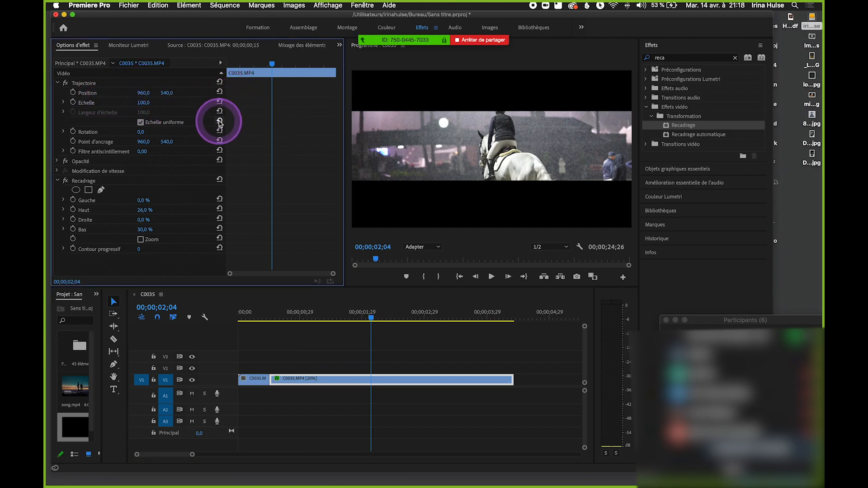
pyautogui.click(220, 210)
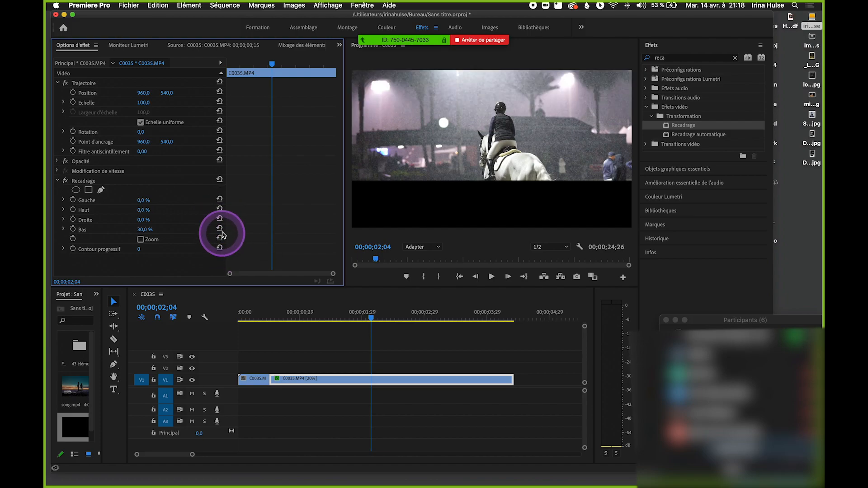
pyautogui.click(220, 228)
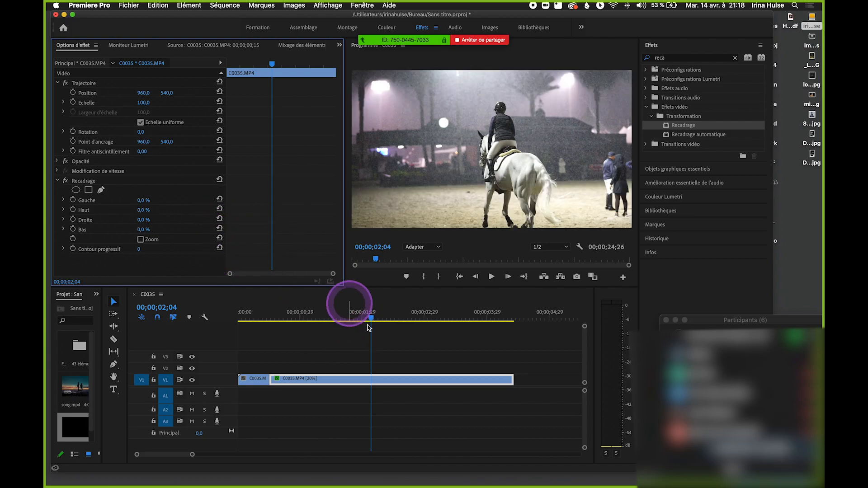
# Place the adjustment layer from the project on V2 above the slowed piece and park the playhead at 00;00;01;00.
pyautogui.moveTo(353, 317); pyautogui.dragTo(258, 318)
pyautogui.press('space')
pyautogui.press('space')
pyautogui.moveTo(102, 359); pyautogui.dragTo(199, 354)
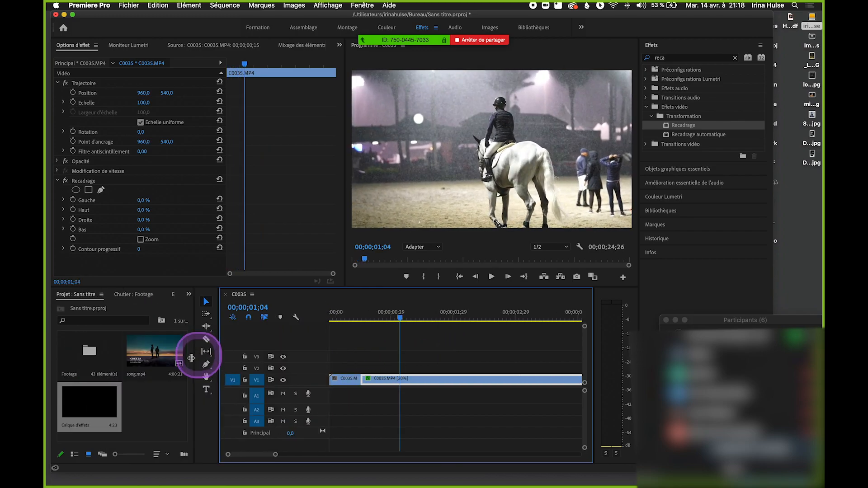
pyautogui.moveTo(122, 382); pyautogui.dragTo(372, 373)
pyautogui.click(398, 318)
# Clear the effects search, apply the Chrome 01 creative look to the slowed C0035 piece and save the project.
pyautogui.click(736, 59)
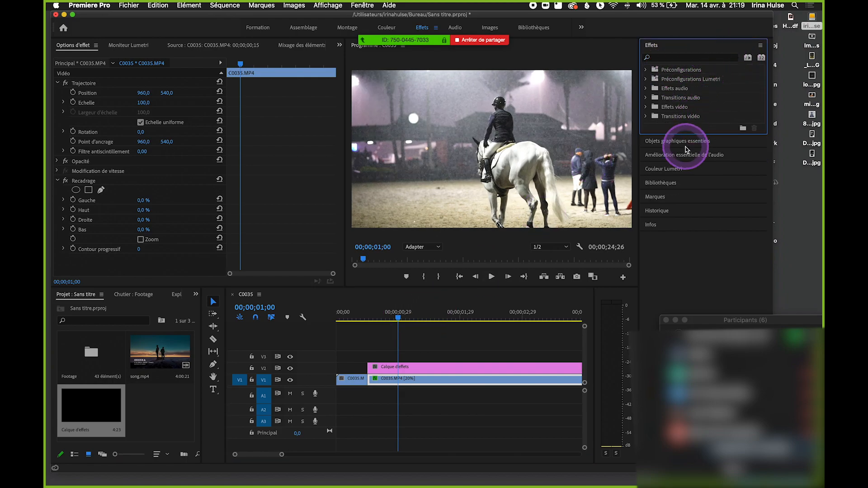
pyautogui.click(686, 174)
pyautogui.click(695, 59)
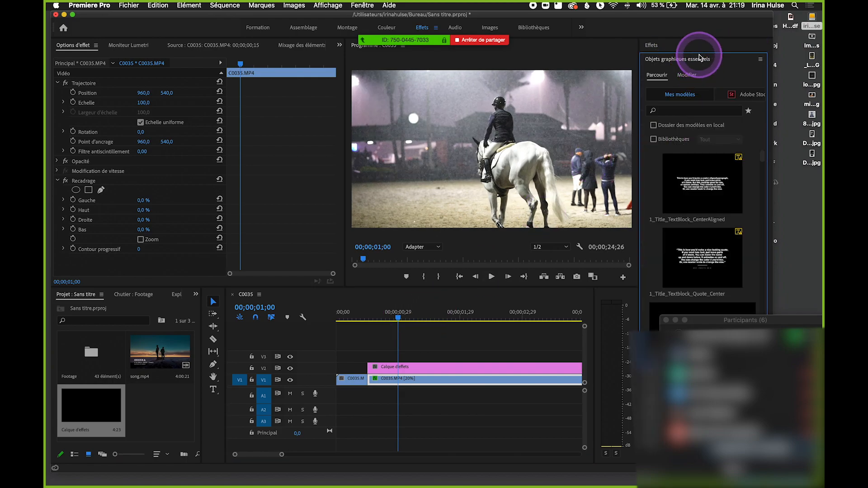
pyautogui.click(699, 57)
pyautogui.click(681, 94)
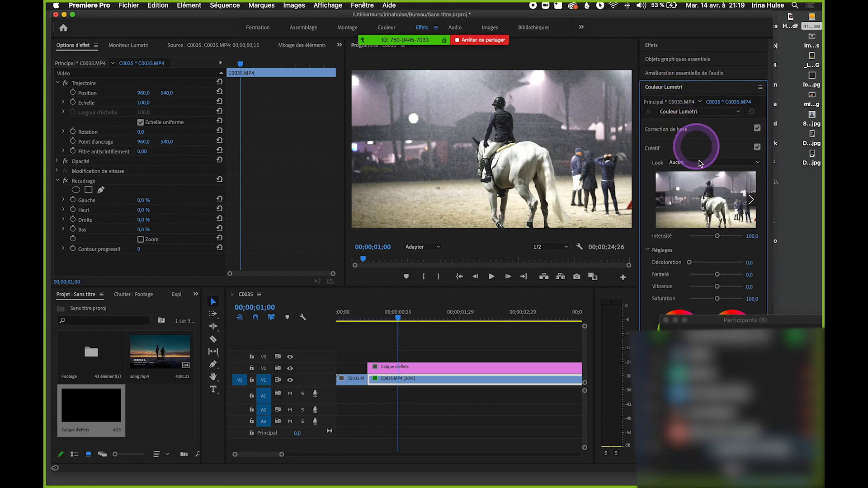
pyautogui.click(698, 162)
pyautogui.scroll(-5, 683, 240)
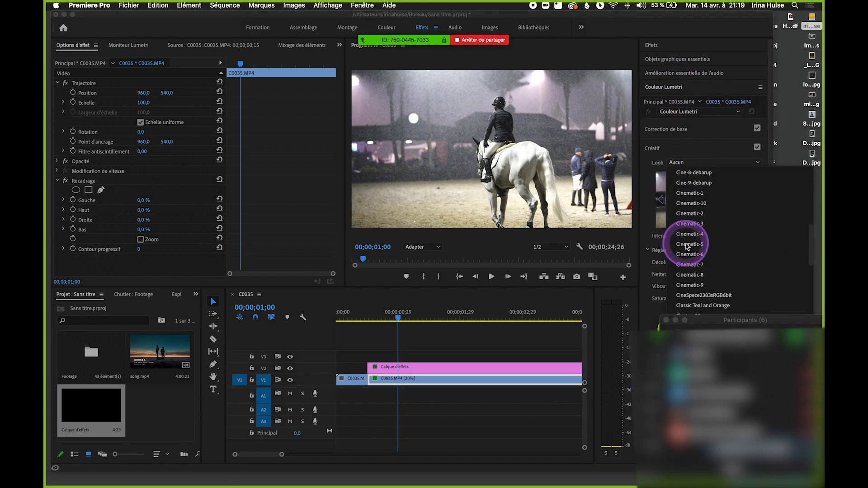
pyautogui.scroll(10, 708, 253)
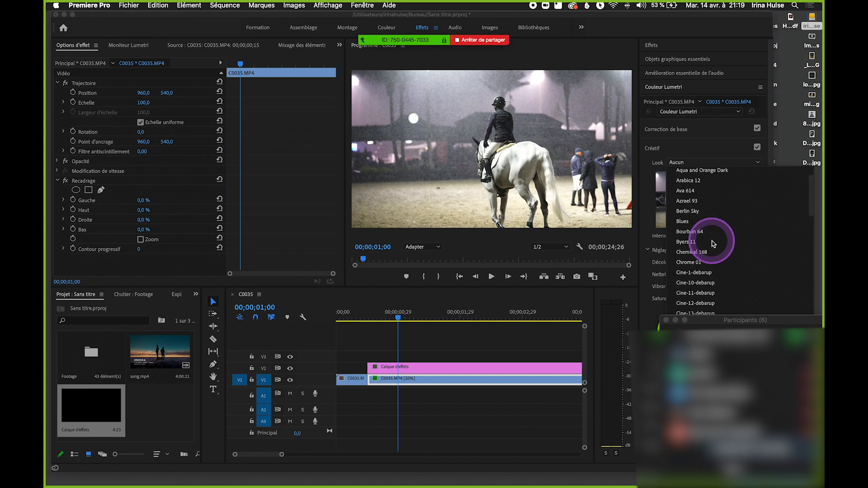
pyautogui.click(694, 263)
pyautogui.press('=')
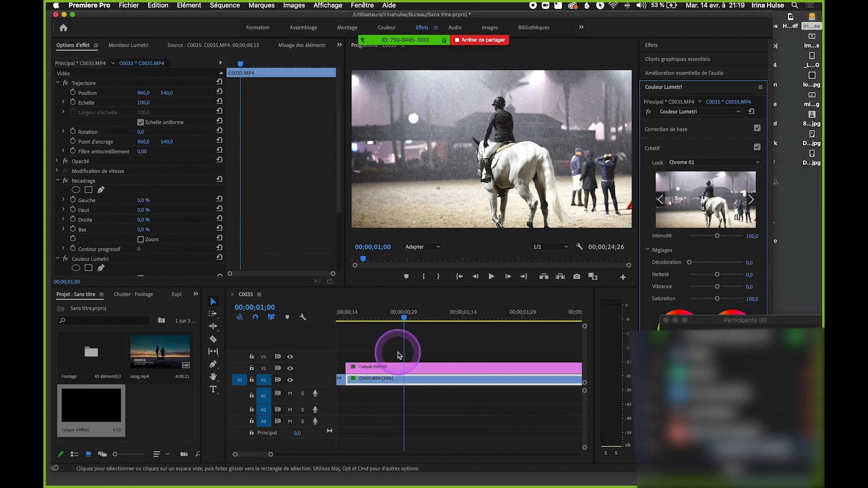
pyautogui.press('super+s')
# Scrub and play the slowed piece to check the Chrome 01 look, saving the project along the way.
pyautogui.moveTo(389, 319); pyautogui.dragTo(488, 319)
pyautogui.press('-')
pyautogui.moveTo(417, 313); pyautogui.dragTo(440, 322)
pyautogui.scroll(1, 423, 377)
pyautogui.press('-')
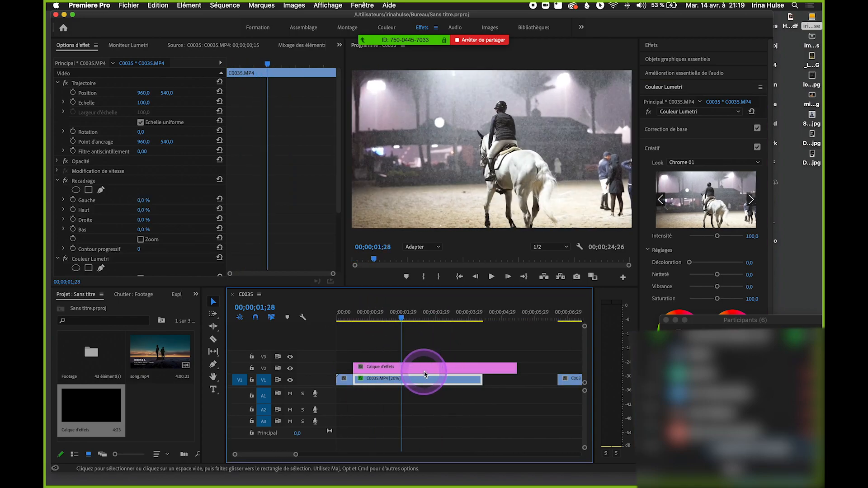
pyautogui.press('super+s')
pyautogui.press('space')
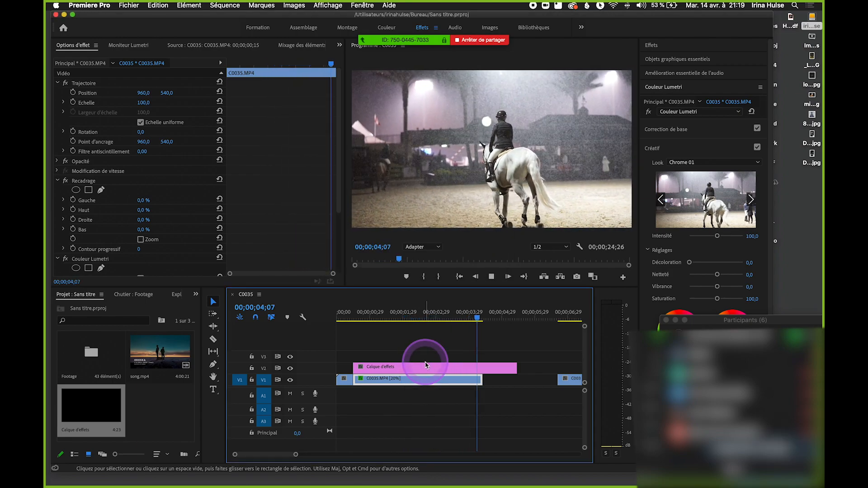
pyautogui.press('space')
# Add song.mp4 to the sequence right after the adjustment layer, with video on V3 and audio on A3, and save.
pyautogui.press('-')
pyautogui.press('-')
pyautogui.press('super+s')
pyautogui.moveTo(156, 362)
pyautogui.mouseDown()
pyautogui.moveTo(422, 374)
pyautogui.moveTo(385, 424)
pyautogui.moveTo(388, 397)
pyautogui.mouseUp()
pyautogui.press('=')
pyautogui.press('super+s')
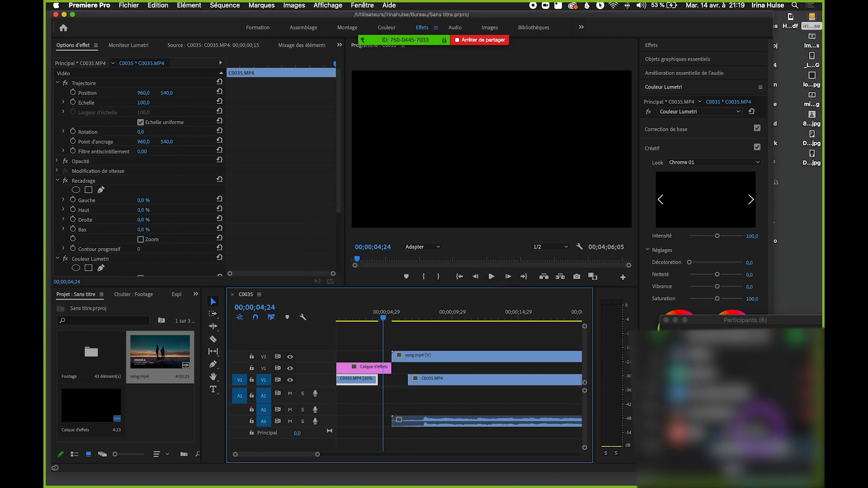
pyautogui.moveTo(792, 433); pyautogui.dragTo(772, 243)
pyautogui.moveTo(776, 449); pyautogui.dragTo(814, 371)
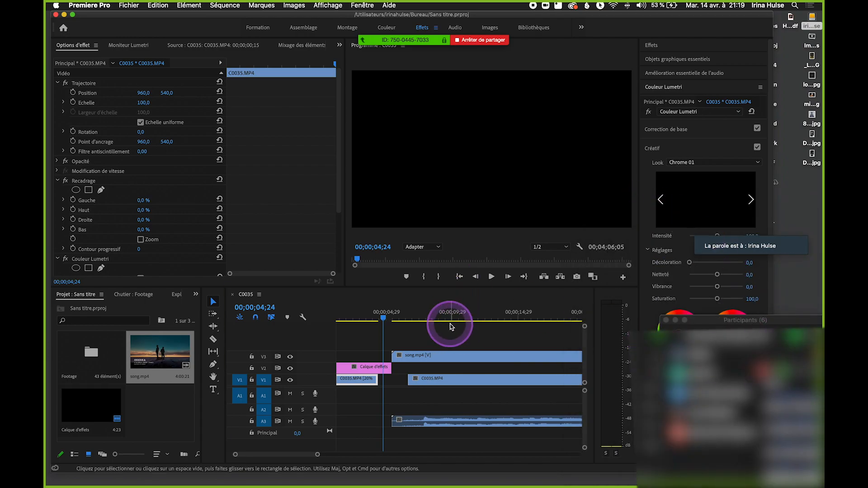
# Play the sequence around the song up to 00;00;10;29 and delete only the video part of song.mp4 on V3.
pyautogui.click(470, 322)
pyautogui.click(460, 316)
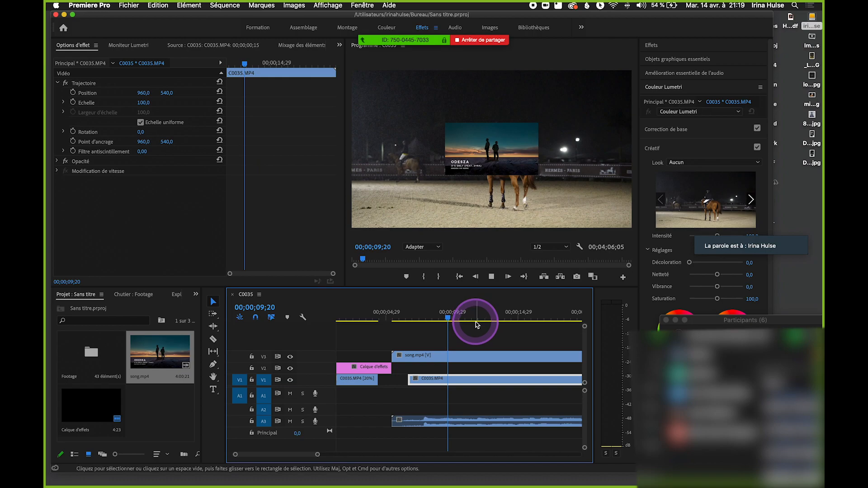
pyautogui.click(468, 343)
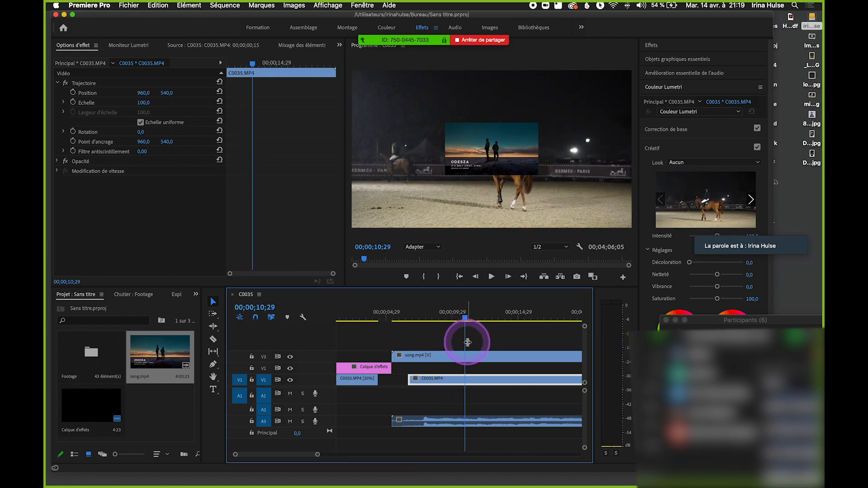
pyautogui.click(471, 360)
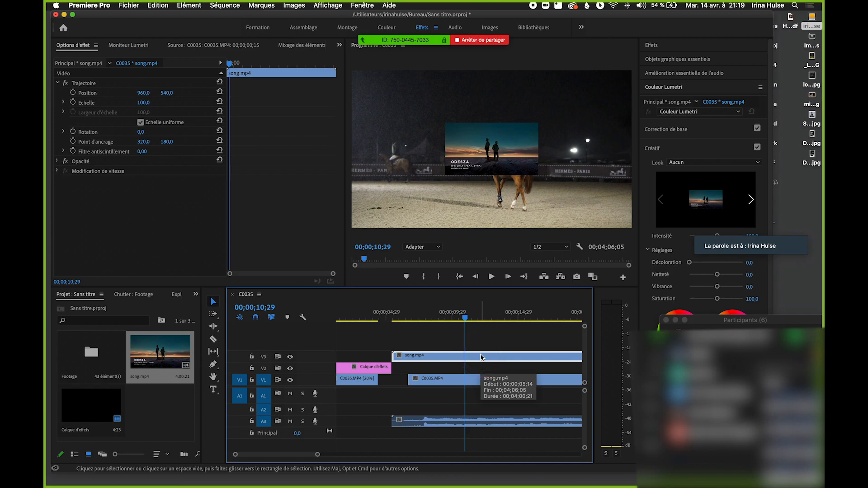
pyautogui.press('Delete')
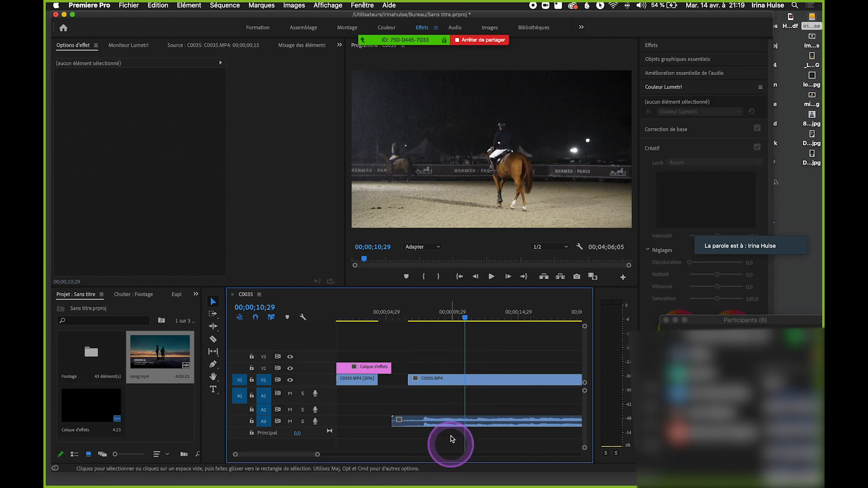
# Move the song.mp4 audio to the start of the sequence on track A2 and play it from the beginning.
pyautogui.moveTo(455, 423); pyautogui.dragTo(263, 412)
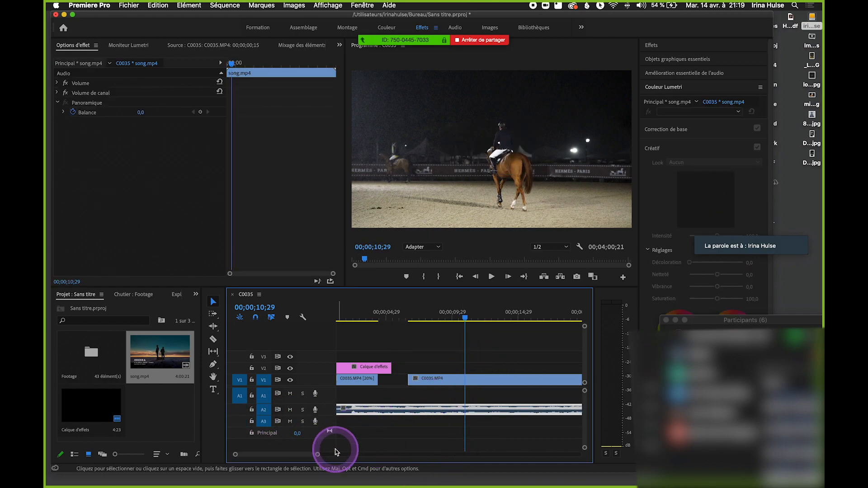
pyautogui.moveTo(307, 460); pyautogui.dragTo(256, 460)
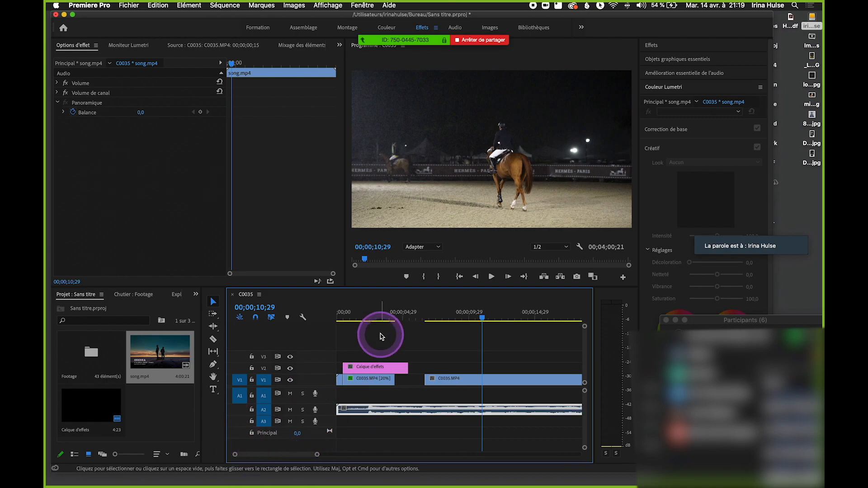
pyautogui.moveTo(359, 317); pyautogui.dragTo(316, 313)
pyautogui.press('space')
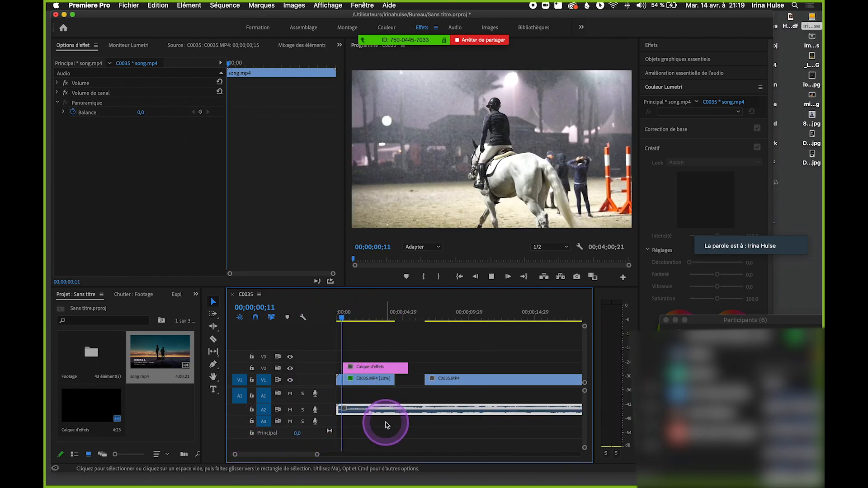
pyautogui.press('space')
pyautogui.press('=')
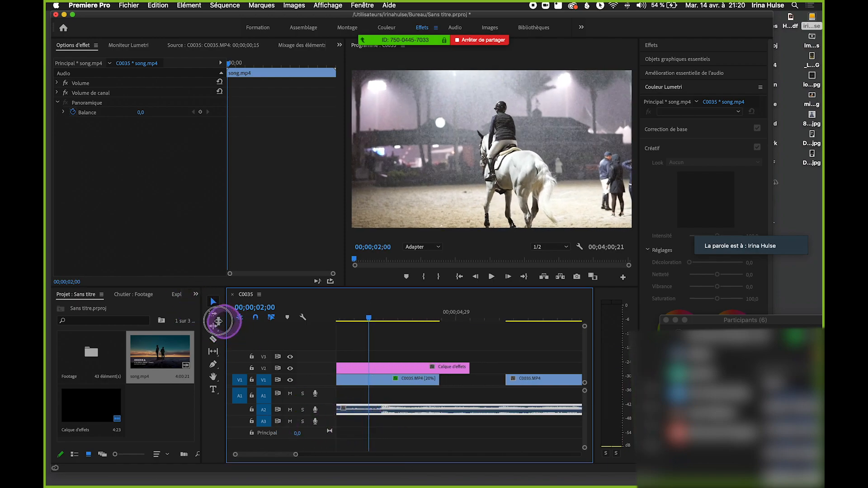
# Widen the timeline area and play the opening of the sequence with the music.
pyautogui.moveTo(219, 321); pyautogui.dragTo(142, 324)
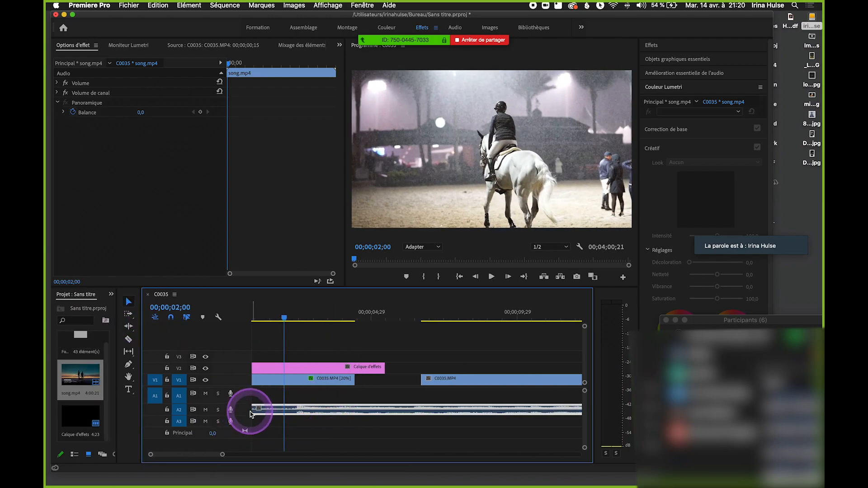
pyautogui.moveTo(201, 457); pyautogui.dragTo(159, 454)
pyautogui.moveTo(266, 318); pyautogui.dragTo(237, 318)
pyautogui.press('space')
# Trim about 11 frames off the start of song.mp4 and extend the V2 adjustment layer back to the sequence start, playing the result.
pyautogui.click(258, 410)
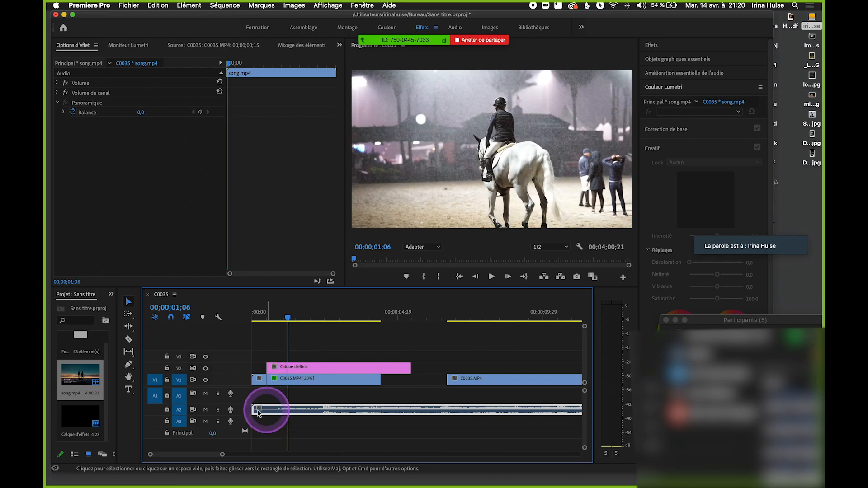
pyautogui.moveTo(255, 408)
pyautogui.mouseDown()
pyautogui.moveTo(294, 404)
pyautogui.moveTo(271, 409)
pyautogui.mouseUp()
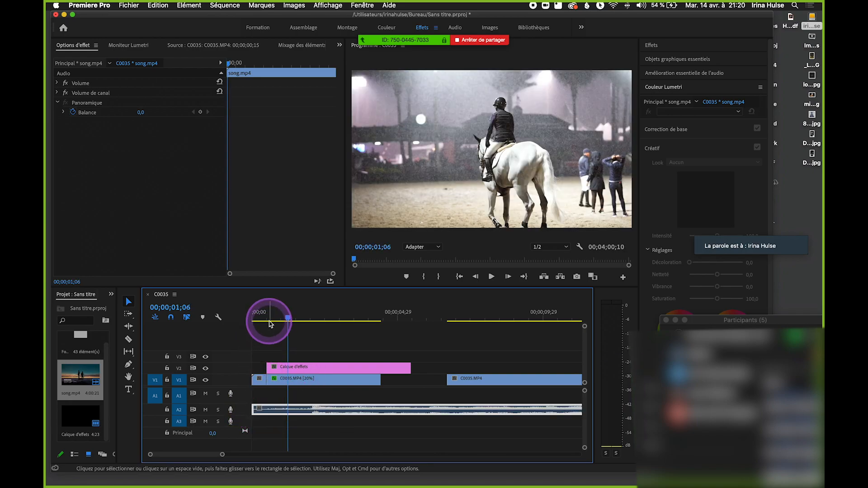
pyautogui.moveTo(271, 316); pyautogui.dragTo(257, 375)
pyautogui.press('space')
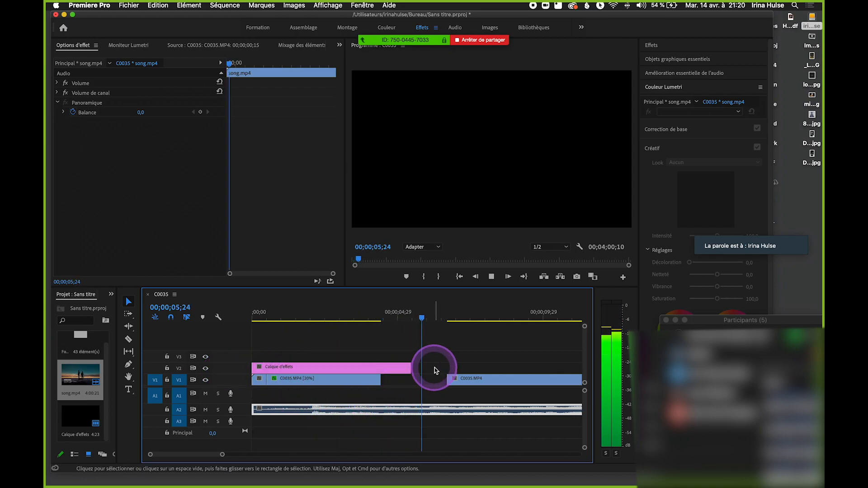
# Extend the V2 adjustment layer across the gap and over the following C0035 piece to about 00;00;13;00, and save the project.
pyautogui.press('space')
pyautogui.moveTo(469, 361); pyautogui.dragTo(632, 367)
pyautogui.scroll(-3, 430, 369)
pyautogui.press('super+s')
pyautogui.press('c')
pyautogui.moveTo(357, 379); pyautogui.dragTo(370, 379)
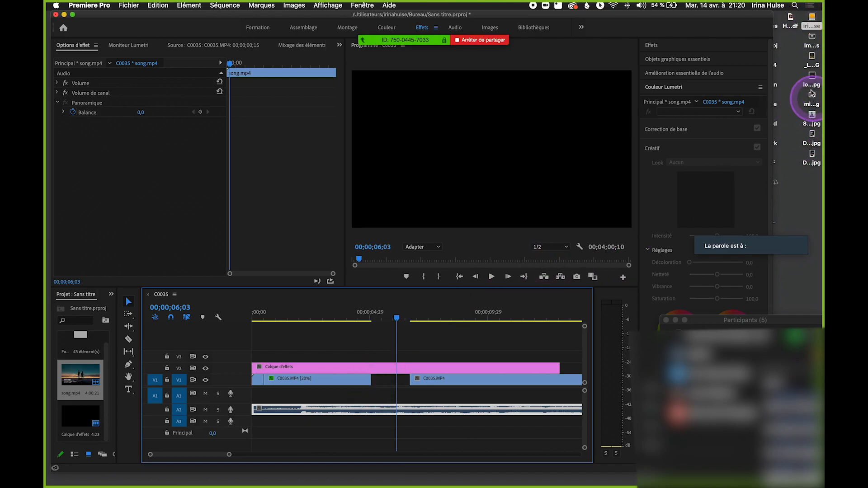
# Import the white logo JPG onto V3 where the slowed C0035 piece ends and set its scale to 24.
pyautogui.moveTo(812, 75)
pyautogui.mouseDown()
pyautogui.moveTo(368, 345)
pyautogui.moveTo(365, 354)
pyautogui.moveTo(376, 354)
pyautogui.mouseUp()
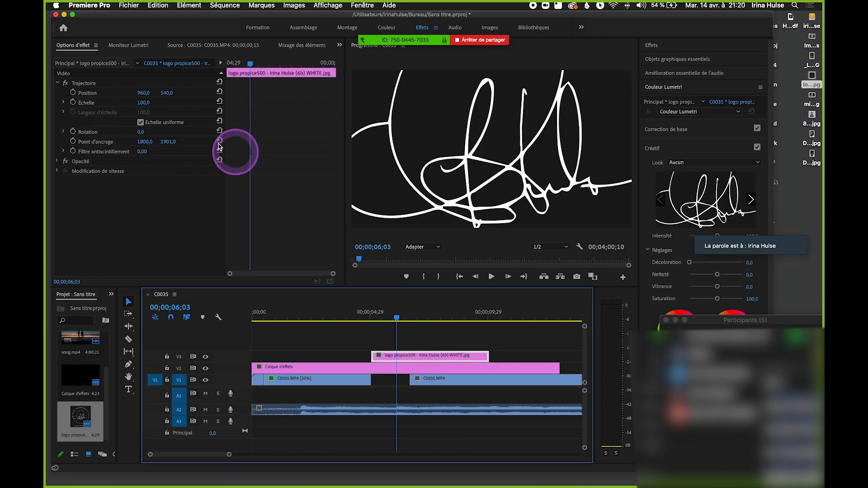
pyautogui.moveTo(148, 104); pyautogui.dragTo(149, 102)
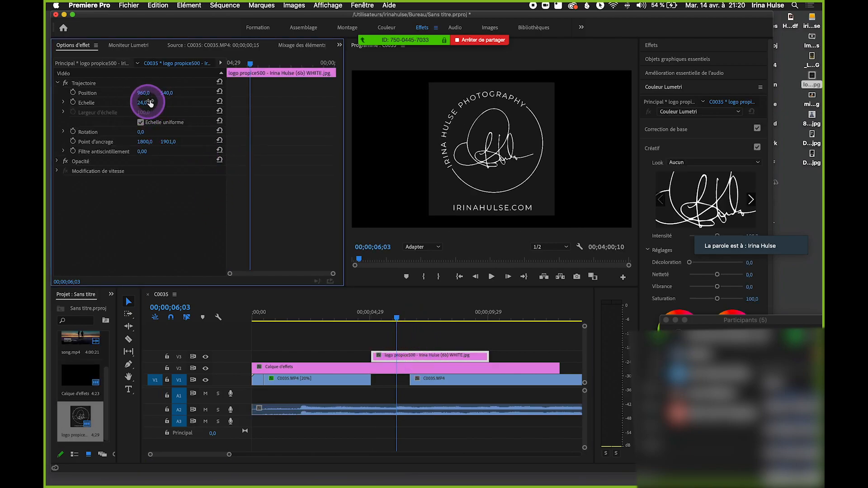
# Shorten the logo clip to the length of the gap, move it down to V1 to fill that gap, and save the project.
pyautogui.click(412, 356)
pyautogui.press('v')
pyautogui.press('Delete')
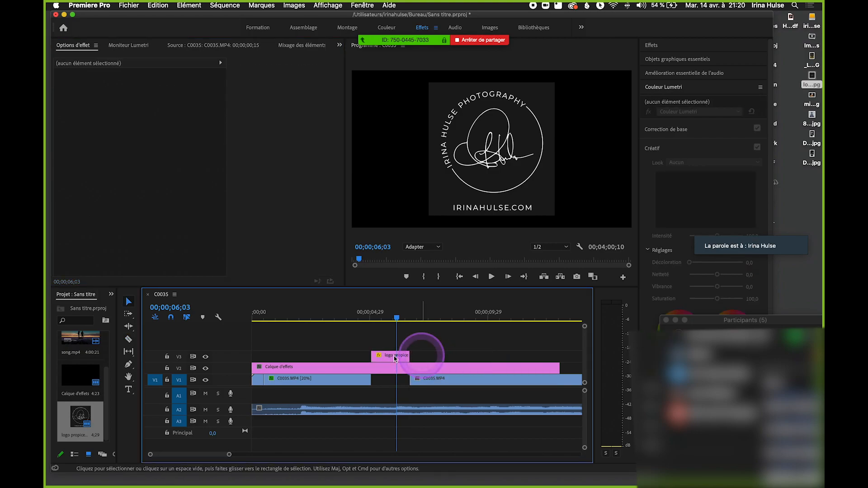
pyautogui.moveTo(388, 362); pyautogui.dragTo(377, 382)
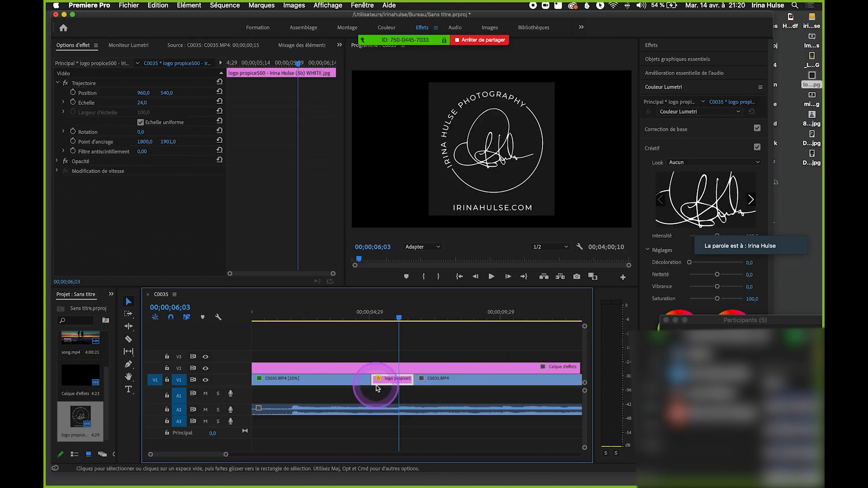
pyautogui.scroll(3, 372, 329)
pyautogui.moveTo(367, 315); pyautogui.dragTo(403, 320)
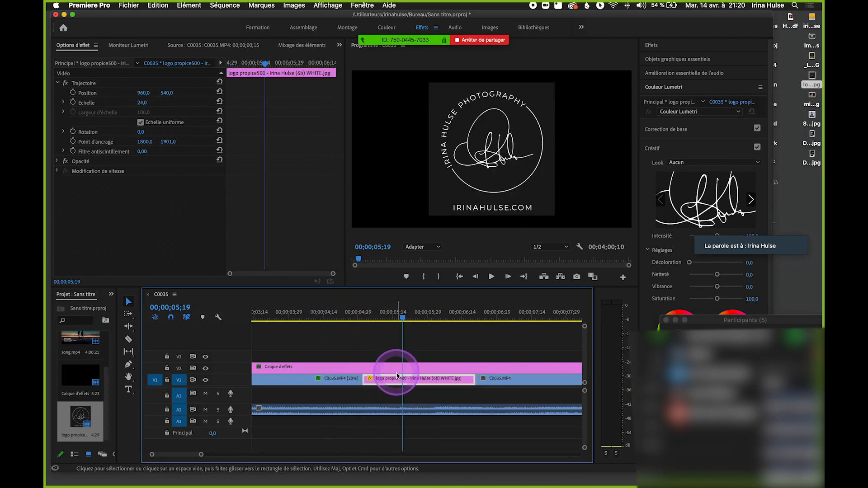
pyautogui.press('super+s')
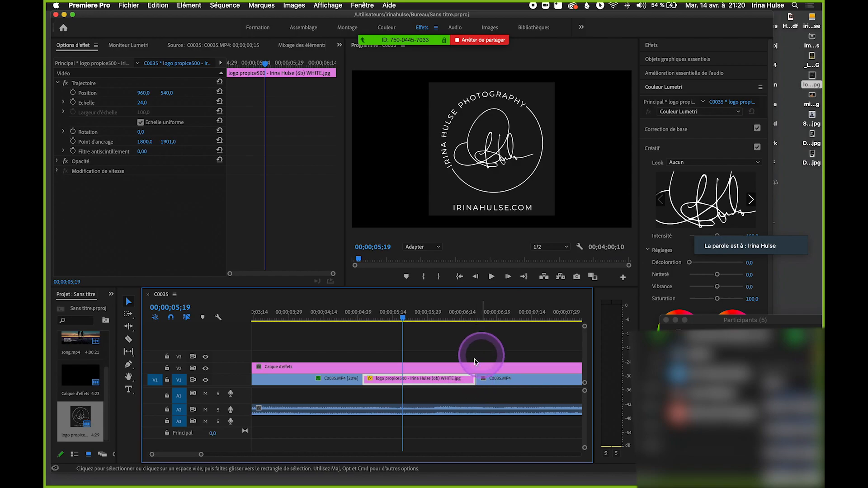
# Add a second Calque d'effets on V3 starting above the logo, save, and show its opacity settings.
pyautogui.moveTo(207, 372); pyautogui.dragTo(365, 357)
pyautogui.moveTo(403, 320); pyautogui.dragTo(385, 325)
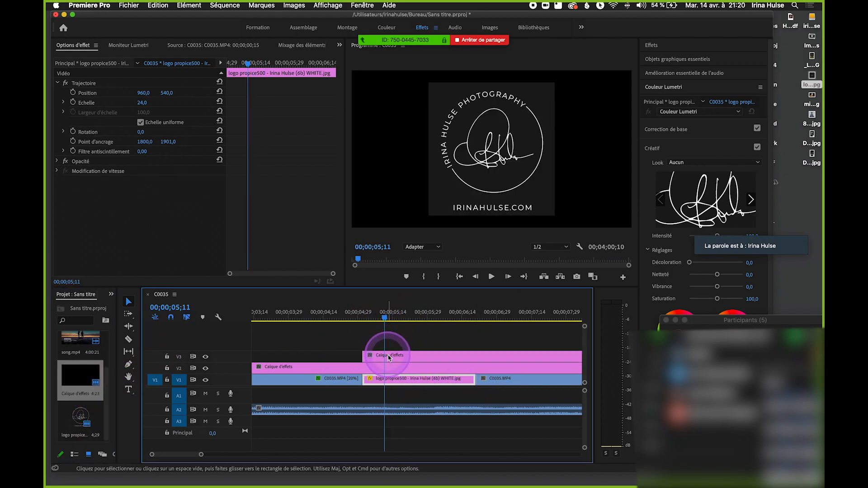
pyautogui.click(389, 357)
pyautogui.press('super+s')
pyautogui.click(57, 162)
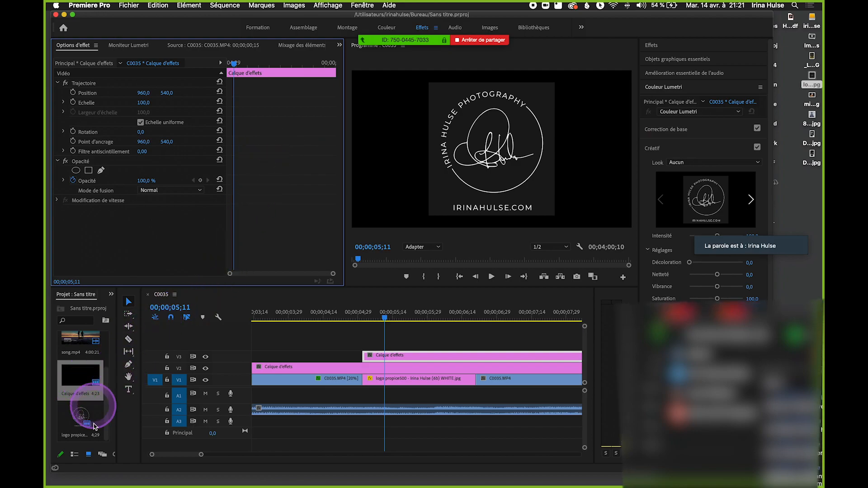
# Move the meeting participants window aside and play the sequence through the logo section.
pyautogui.moveTo(765, 317); pyautogui.dragTo(722, 228)
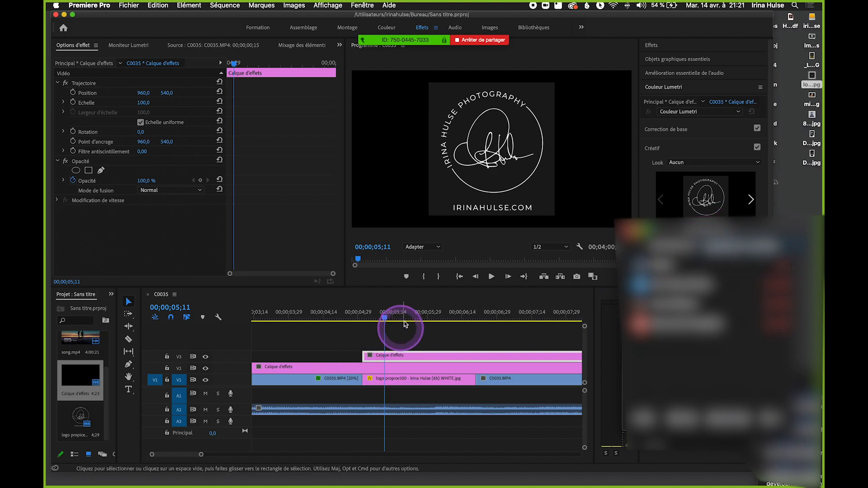
pyautogui.moveTo(385, 318); pyautogui.dragTo(311, 349)
pyautogui.press('space')
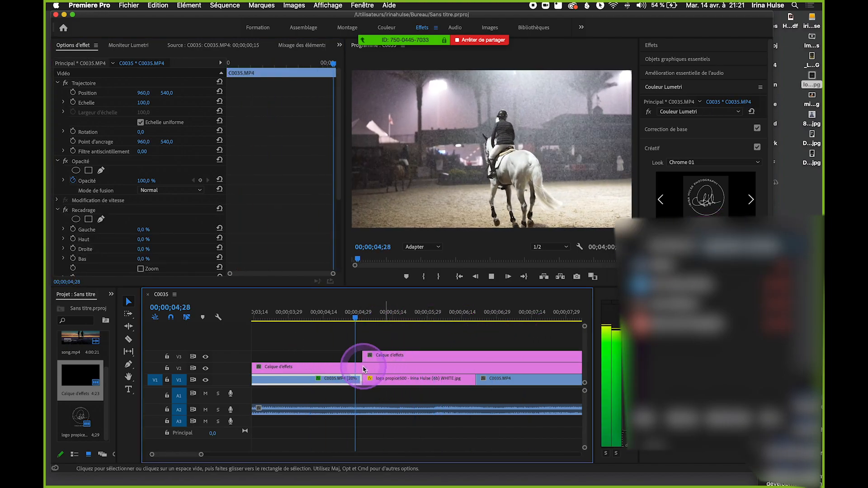
# Cut the logo and both adjustment layers at about 00;00;05;29 and delete their parts from there to the next C0035 piece.
pyautogui.press('c')
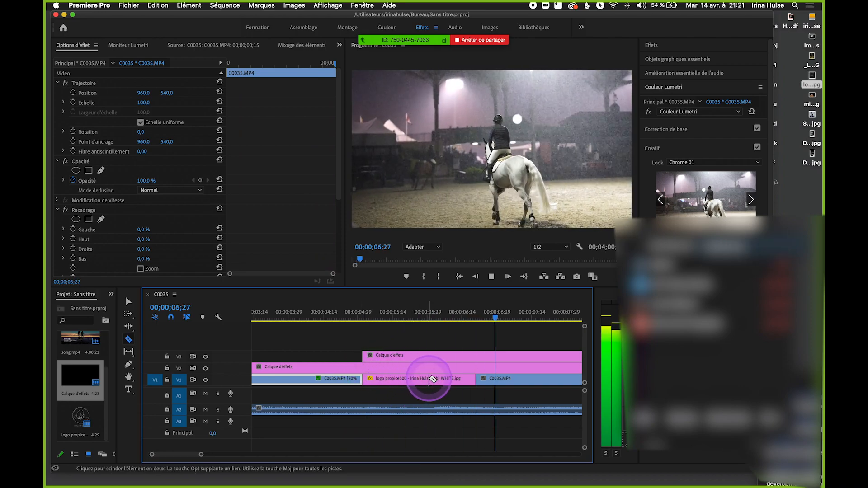
pyautogui.click(429, 379)
pyautogui.press('v')
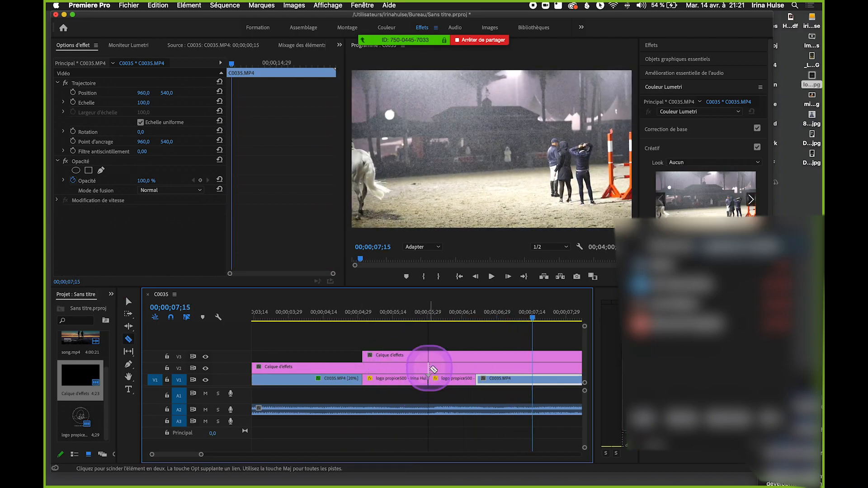
pyautogui.click(476, 357)
pyautogui.press('v')
pyautogui.moveTo(458, 340); pyautogui.dragTo(461, 387)
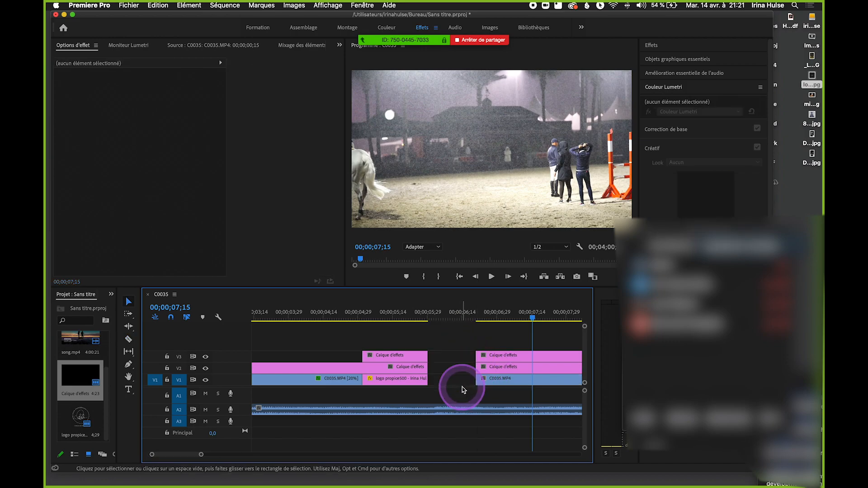
# Close the gap between the shortened logo and the next C0035 piece, and save the project.
pyautogui.click(456, 380)
pyautogui.press('Delete')
pyautogui.scroll(-2, 457, 380)
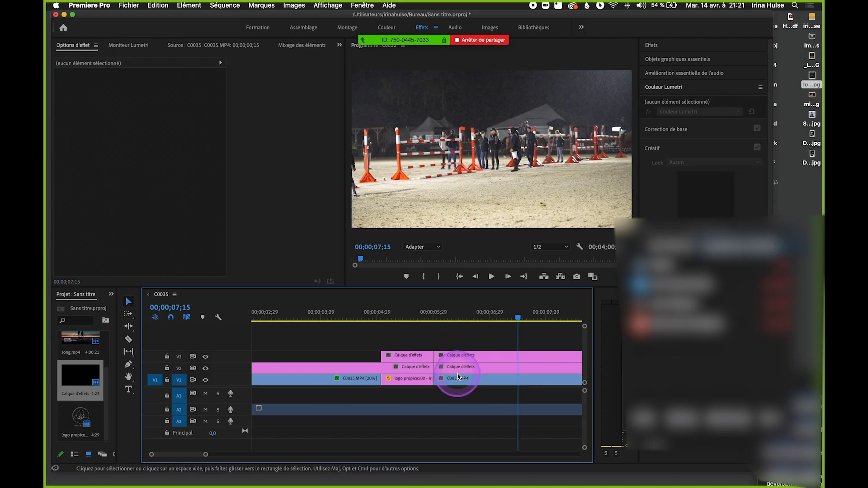
pyautogui.press('super+s')
# Scrub through the C0035 piece after the logo and split it at 00;00;08;17.
pyautogui.moveTo(444, 318); pyautogui.dragTo(527, 330)
pyautogui.scroll(-3, 500, 393)
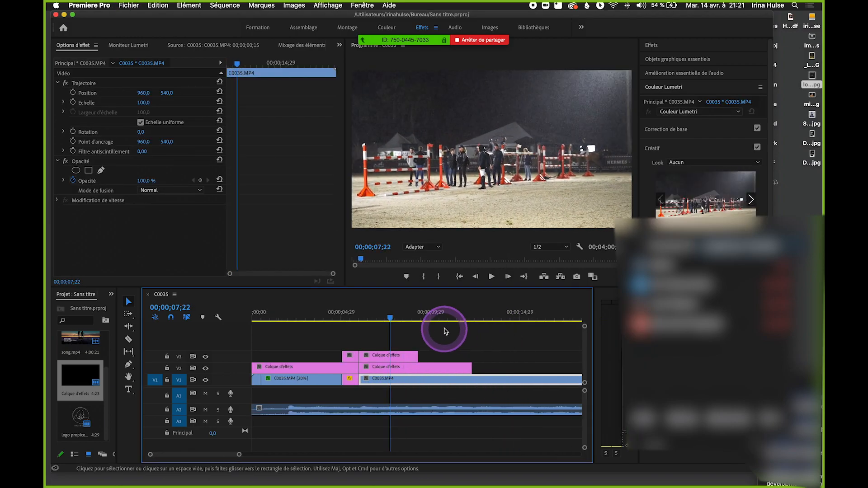
pyautogui.moveTo(441, 318); pyautogui.dragTo(406, 335)
pyautogui.press('c')
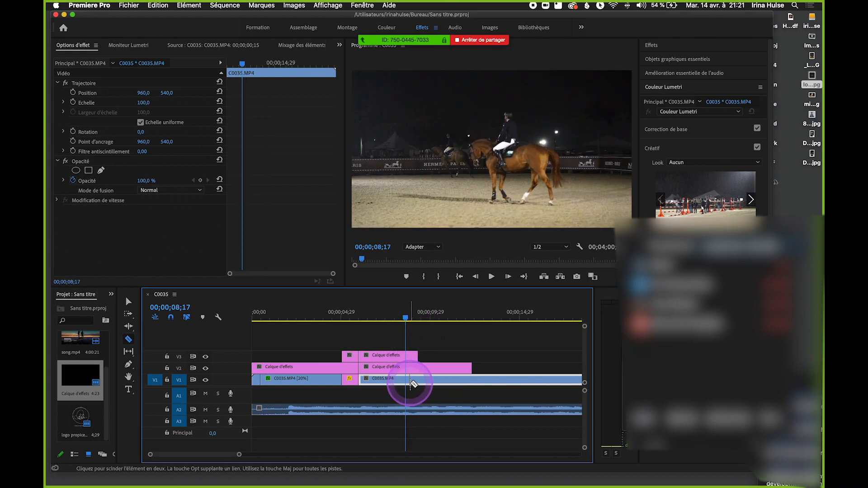
pyautogui.click(406, 383)
pyautogui.press('v')
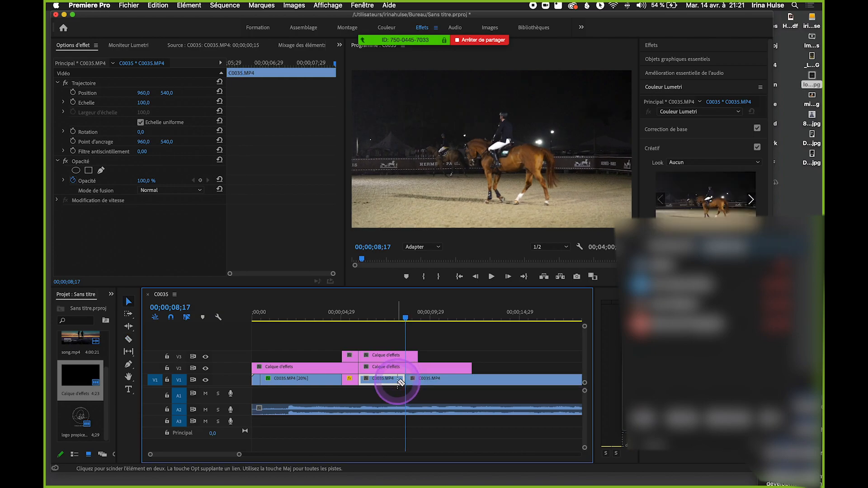
# Delete the C0035 piece between the logo and 00;00;08;17 and close the gap it leaves.
pyautogui.press('Home')
pyautogui.press('space')
pyautogui.press('space')
pyautogui.press('Delete')
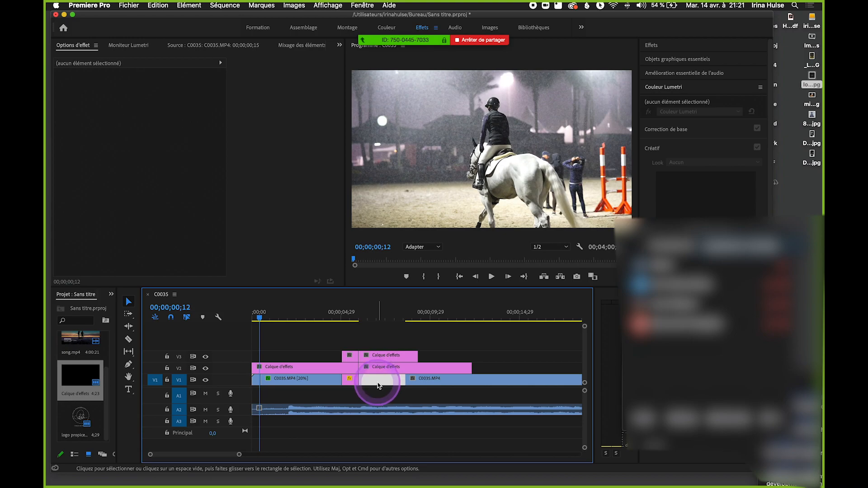
# Play from the end of the logo and split the following C0035 piece at about 00;00;07;23.
pyautogui.click(358, 313)
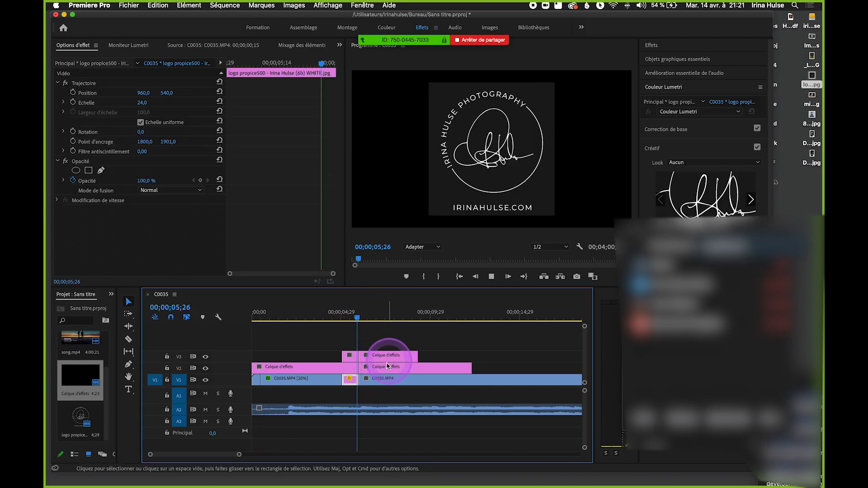
pyautogui.scroll(4, 402, 400)
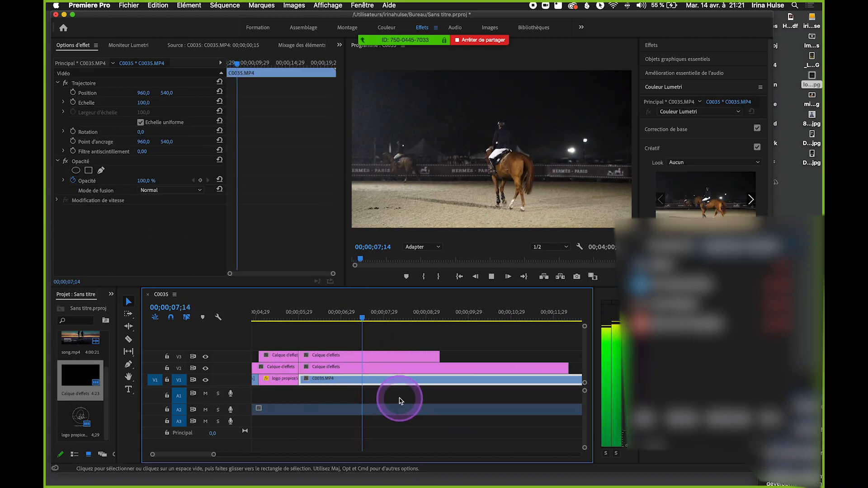
pyautogui.scroll(2, 400, 401)
pyautogui.press('space')
pyautogui.press('c')
pyautogui.click(370, 379)
pyautogui.press('v')
# Slow down the C0035 piece that starts at about 00;00;07;23 to a speed of 20%.
pyautogui.rightClick(463, 380)
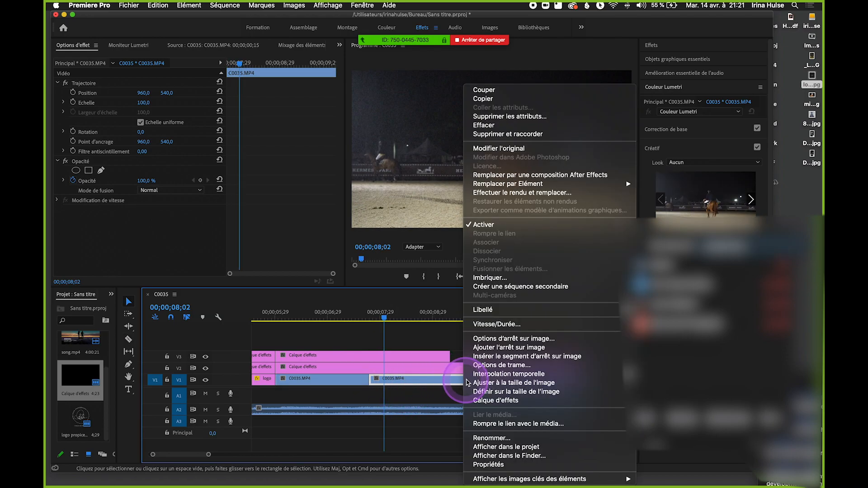
pyautogui.click(478, 324)
pyautogui.press('Return')
# Play the newly slowed C0035 piece and increase its scale to enlarge the horse and rider.
pyautogui.press('space')
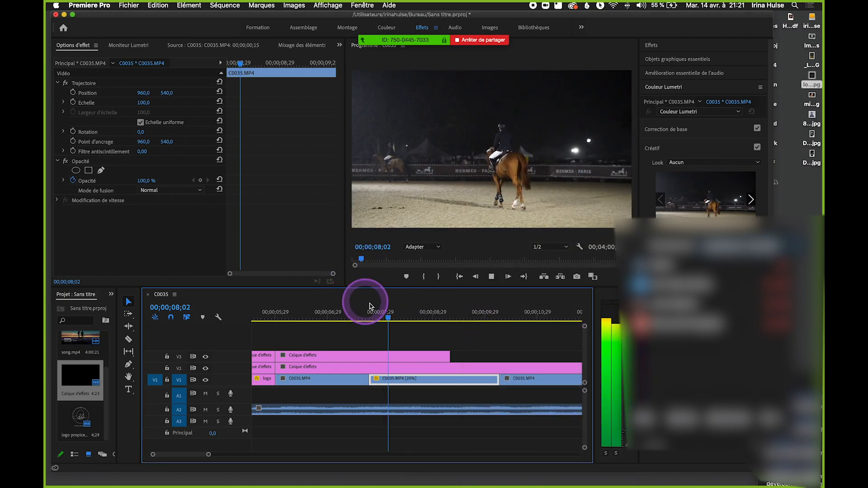
pyautogui.click(181, 126)
pyautogui.moveTo(143, 104); pyautogui.dragTo(241, 166)
# Play the transition into the slowed piece and go back to 00;00;06;15 with the preceding C0035 piece selected.
pyautogui.moveTo(385, 311); pyautogui.dragTo(349, 310)
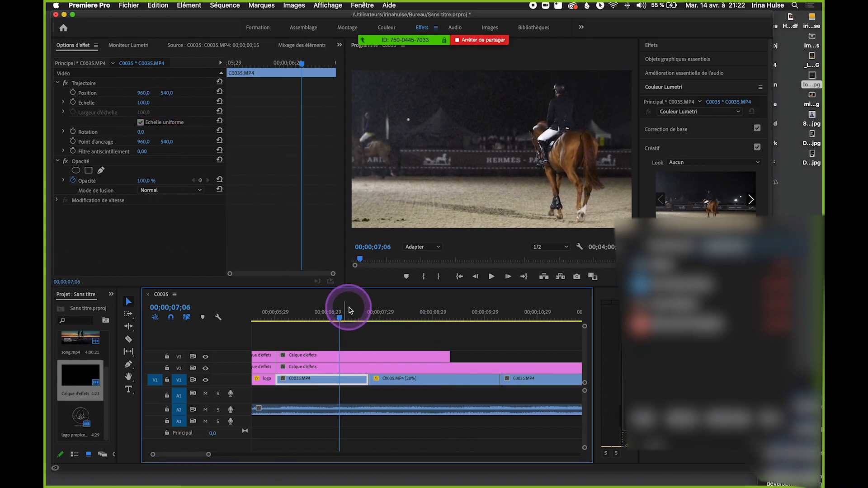
pyautogui.press('space')
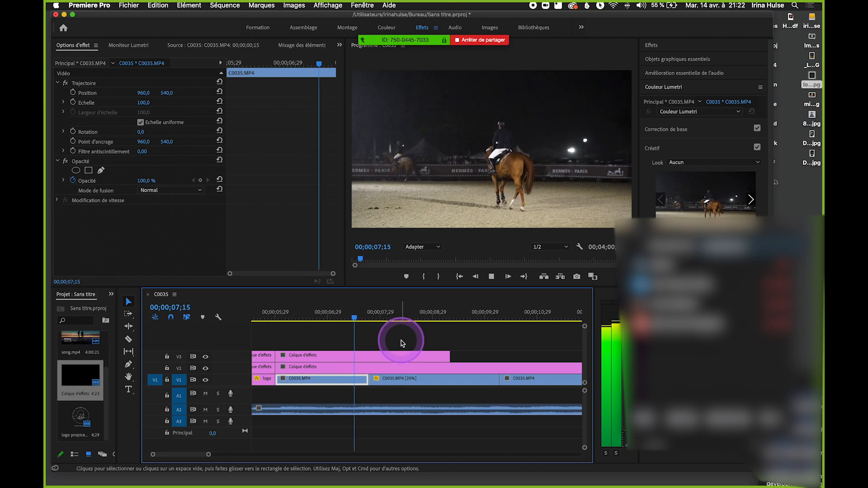
pyautogui.click(355, 378)
pyautogui.click(256, 246)
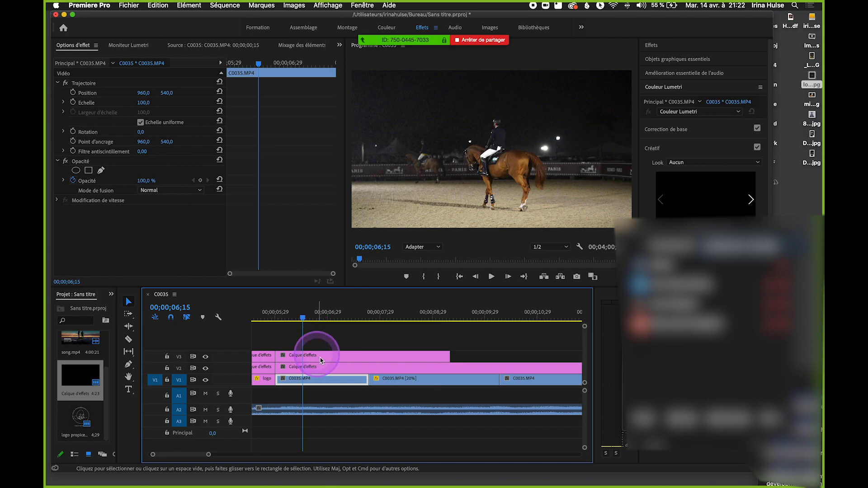
pyautogui.click(338, 380)
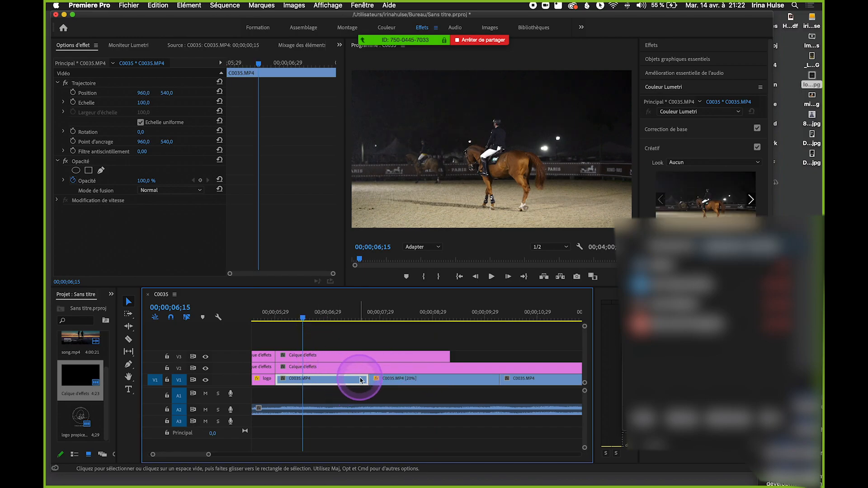
# Delete the selected C0035 piece after the logo and extend the slowed piece's start back to the end of the logo.
pyautogui.press('BackSpace')
pyautogui.moveTo(370, 379); pyautogui.dragTo(274, 379)
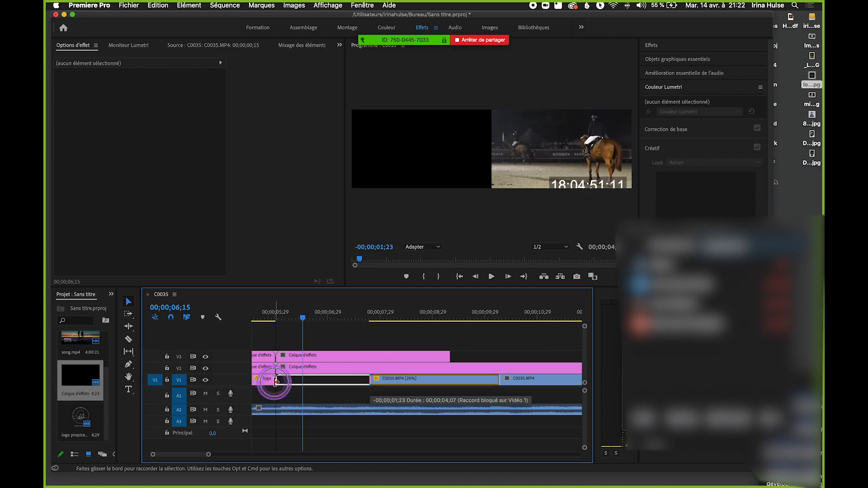
# Try splitting the extended slowed C0035 piece near 00;00;07;25 and setting the first part's speed to 100%.
pyautogui.press('c')
pyautogui.click(354, 385)
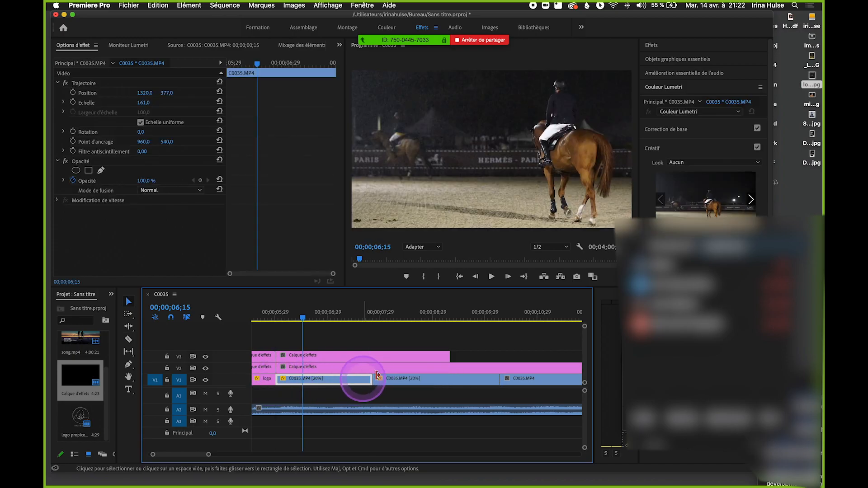
pyautogui.rightClick(355, 383)
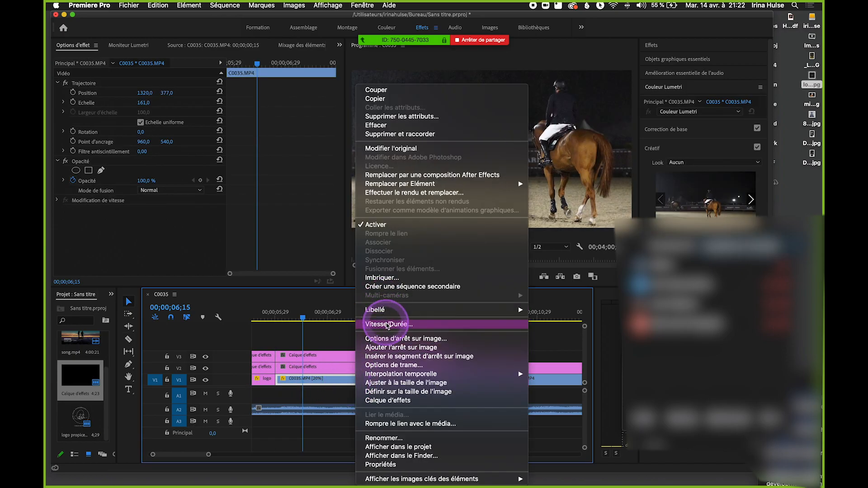
pyautogui.click(387, 324)
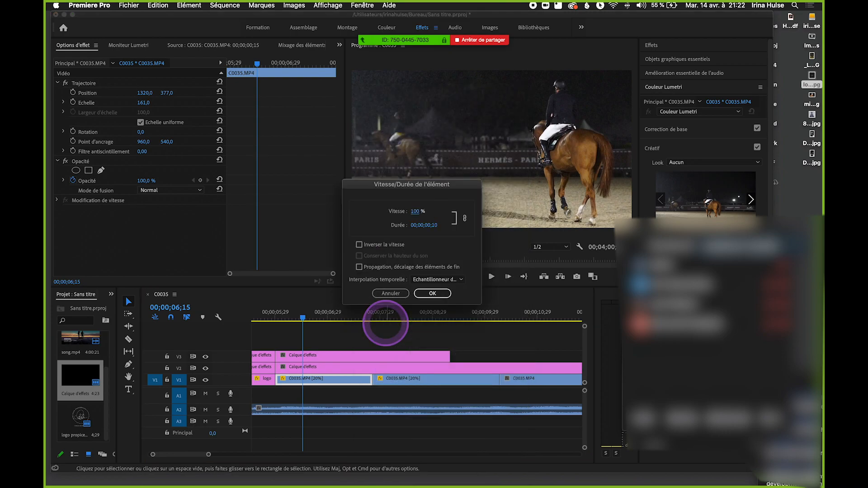
pyautogui.press('Return')
# Extend the second slowed part's start back to the shortened first part and play from the end of the logo.
pyautogui.moveTo(374, 379); pyautogui.dragTo(295, 379)
pyautogui.click(278, 311)
pyautogui.press('space')
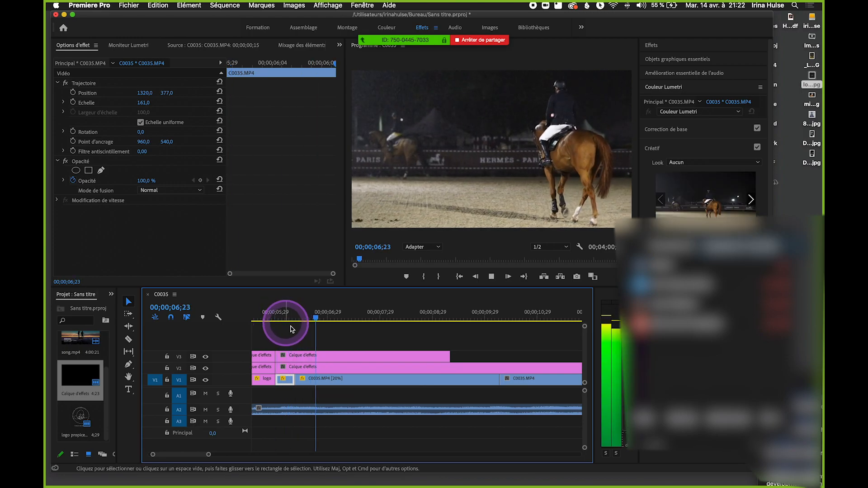
# Undo the extension, the speed change and the split of the slowed C0035 piece.
pyautogui.click(324, 378)
pyautogui.press('super+z')
pyautogui.press('super+z')
pyautogui.press('super+z')
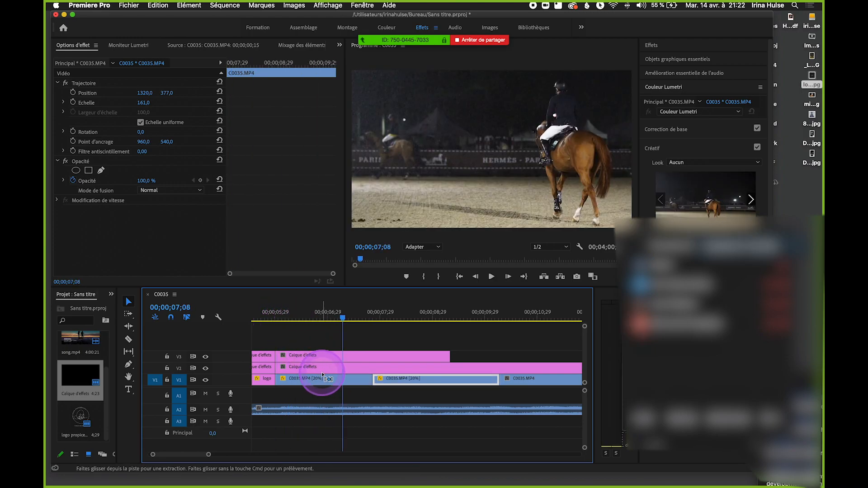
# Play the extended slowed C0035 piece, split it at about 00;00;07;25 and save the project.
pyautogui.press('space')
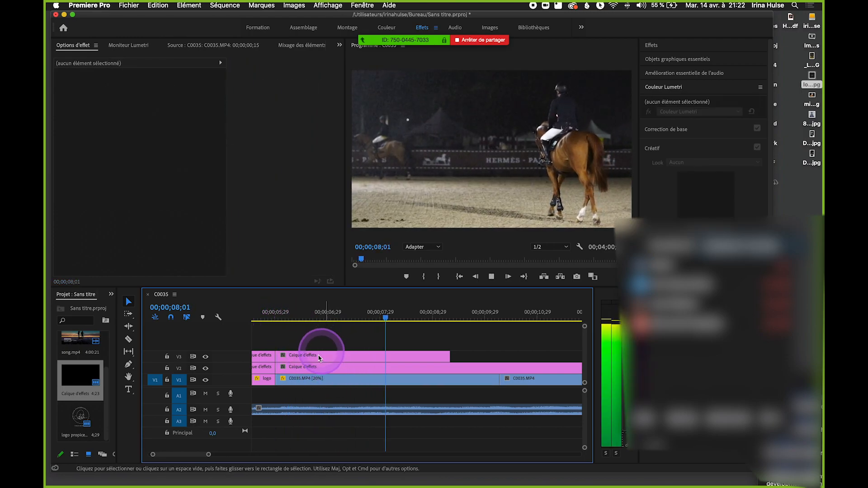
pyautogui.press('space')
pyautogui.press('c')
pyautogui.press('v')
pyautogui.click(422, 381)
pyautogui.scroll(-5, 419, 389)
pyautogui.press('super+s')
# Play the sequence from its start through the logo and slowed pieces to 00;00;10;27.
pyautogui.scroll(-1, 344, 373)
pyautogui.scroll(-2, 344, 374)
pyautogui.moveTo(298, 318); pyautogui.dragTo(165, 324)
pyautogui.press('space')
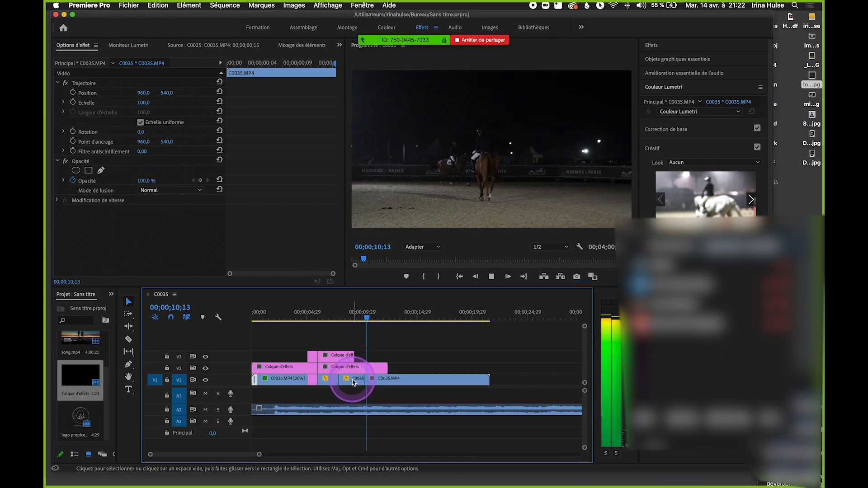
pyautogui.press('space')
# Move the cut between the second slowed piece and the final C0035 piece back to about 00;00;10;01.
pyautogui.click(383, 382)
pyautogui.scroll(5, 353, 382)
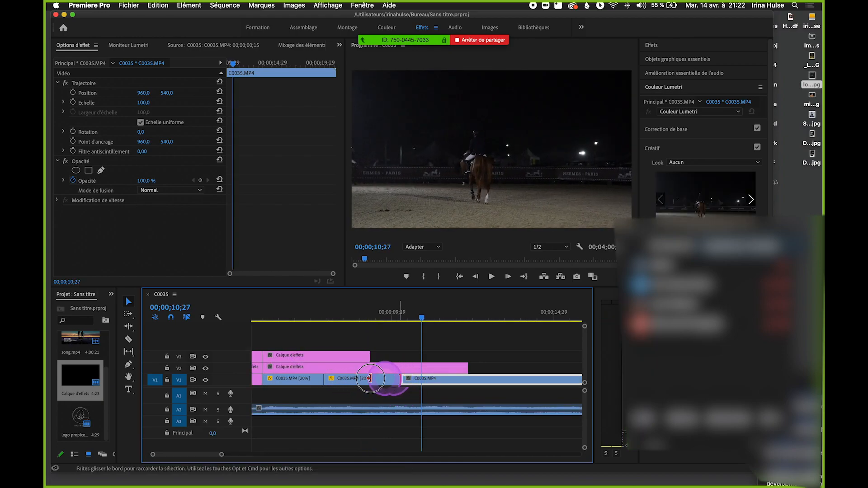
pyautogui.moveTo(364, 381); pyautogui.dragTo(405, 386)
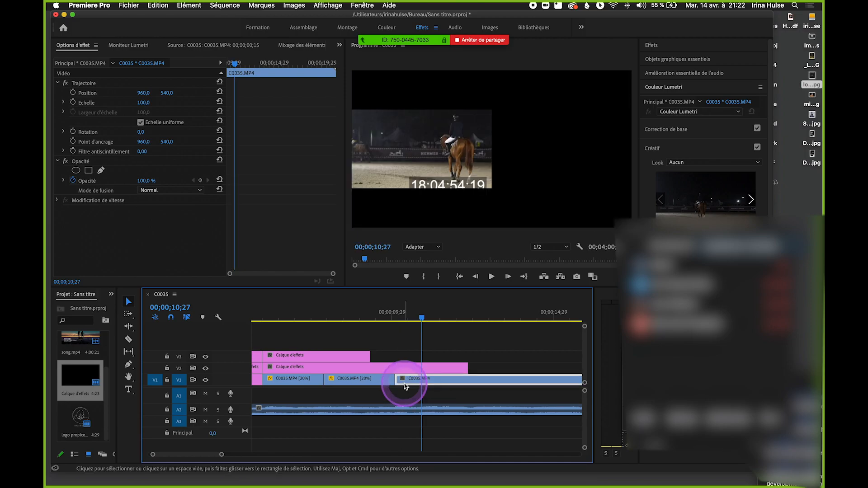
pyautogui.click(397, 334)
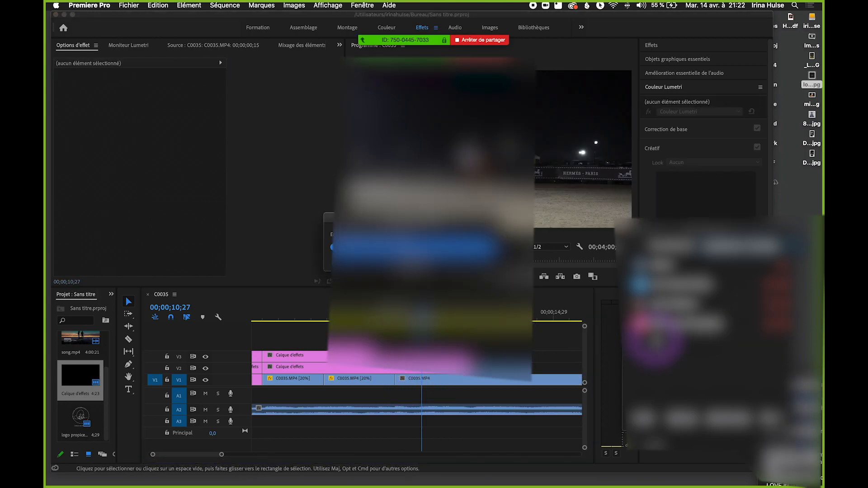
# Clear the Premiere Pro window away, bring the Zoom group chat to the middle of the desktop and stop sharing the screen.
pyautogui.moveTo(811, 368); pyautogui.dragTo(722, 61)
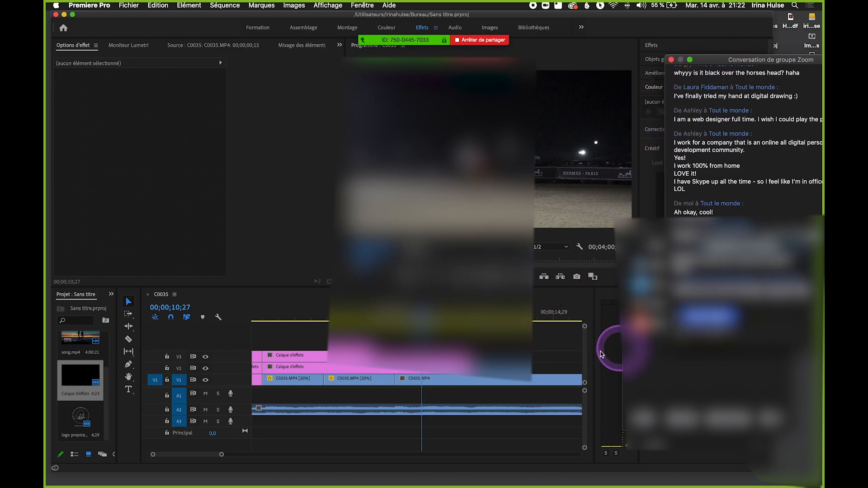
pyautogui.moveTo(327, 14); pyautogui.dragTo(372, 15)
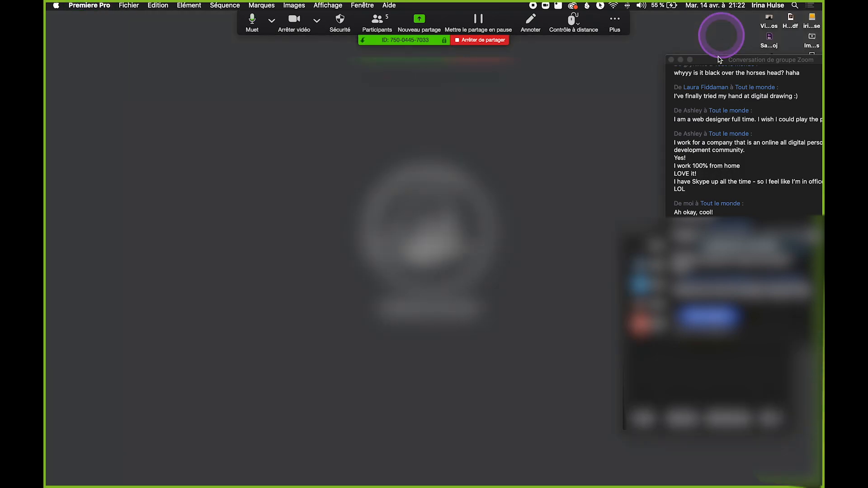
pyautogui.moveTo(722, 60); pyautogui.dragTo(445, 76)
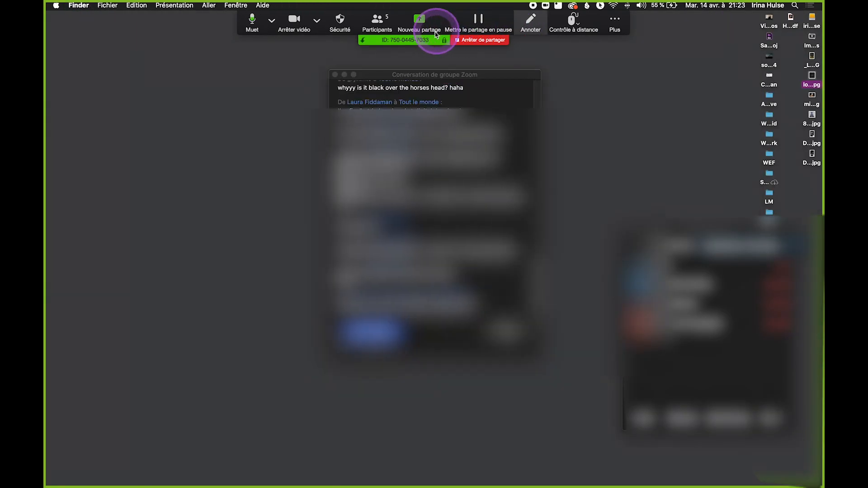
pyautogui.click(421, 19)
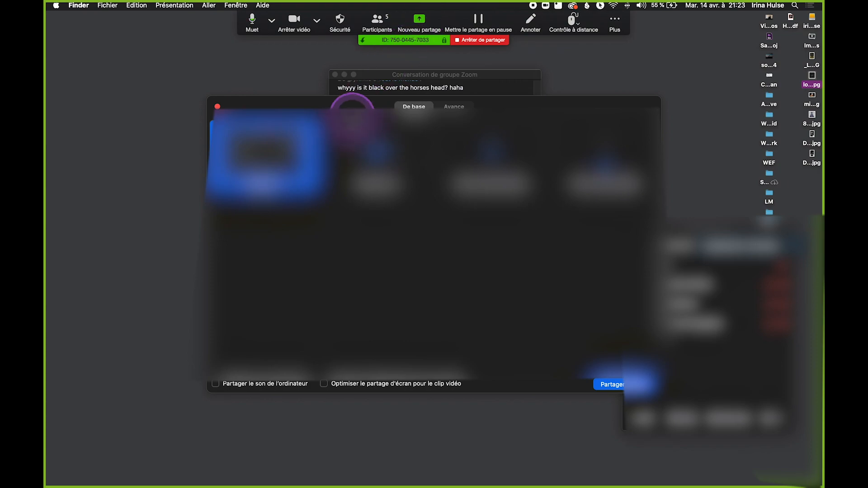
pyautogui.click(471, 41)
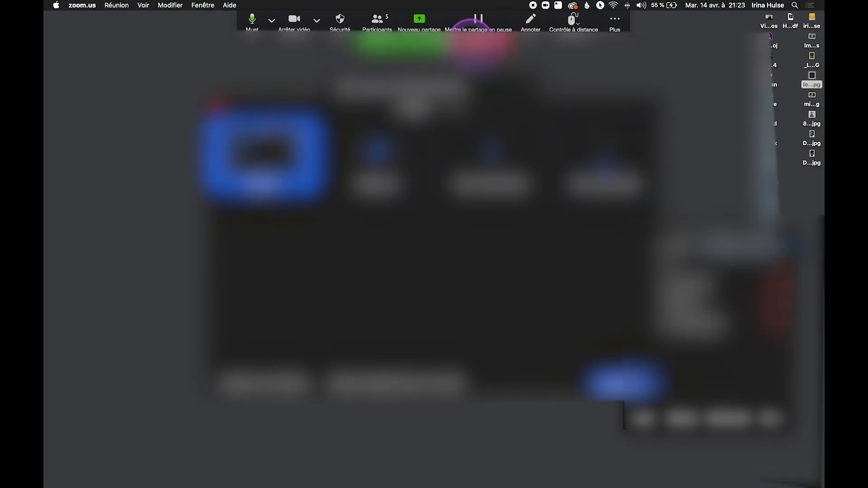